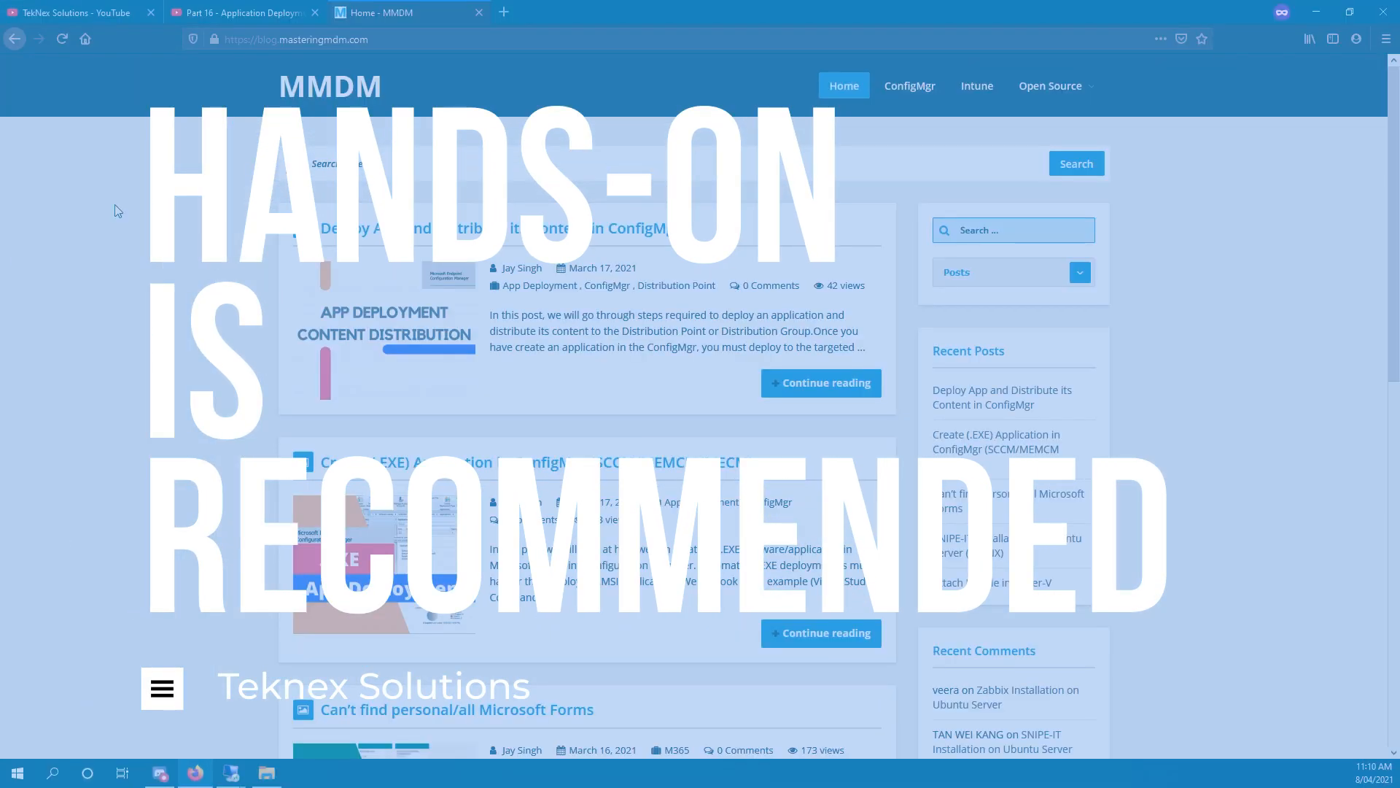
Step: View the TekNex Solutions channel page on YouTube, and return to the MMDM blog
left_click(96, 14)
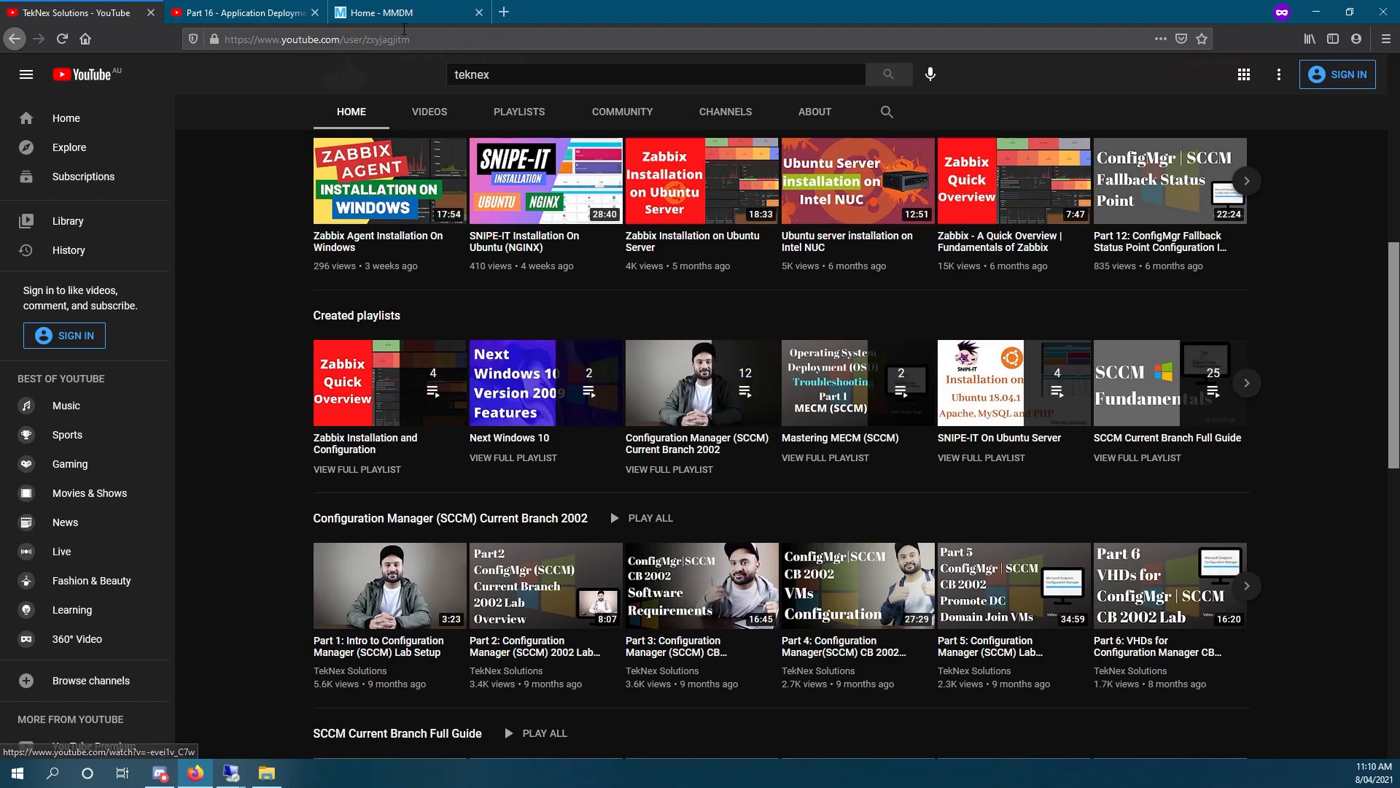
left_click(404, 19)
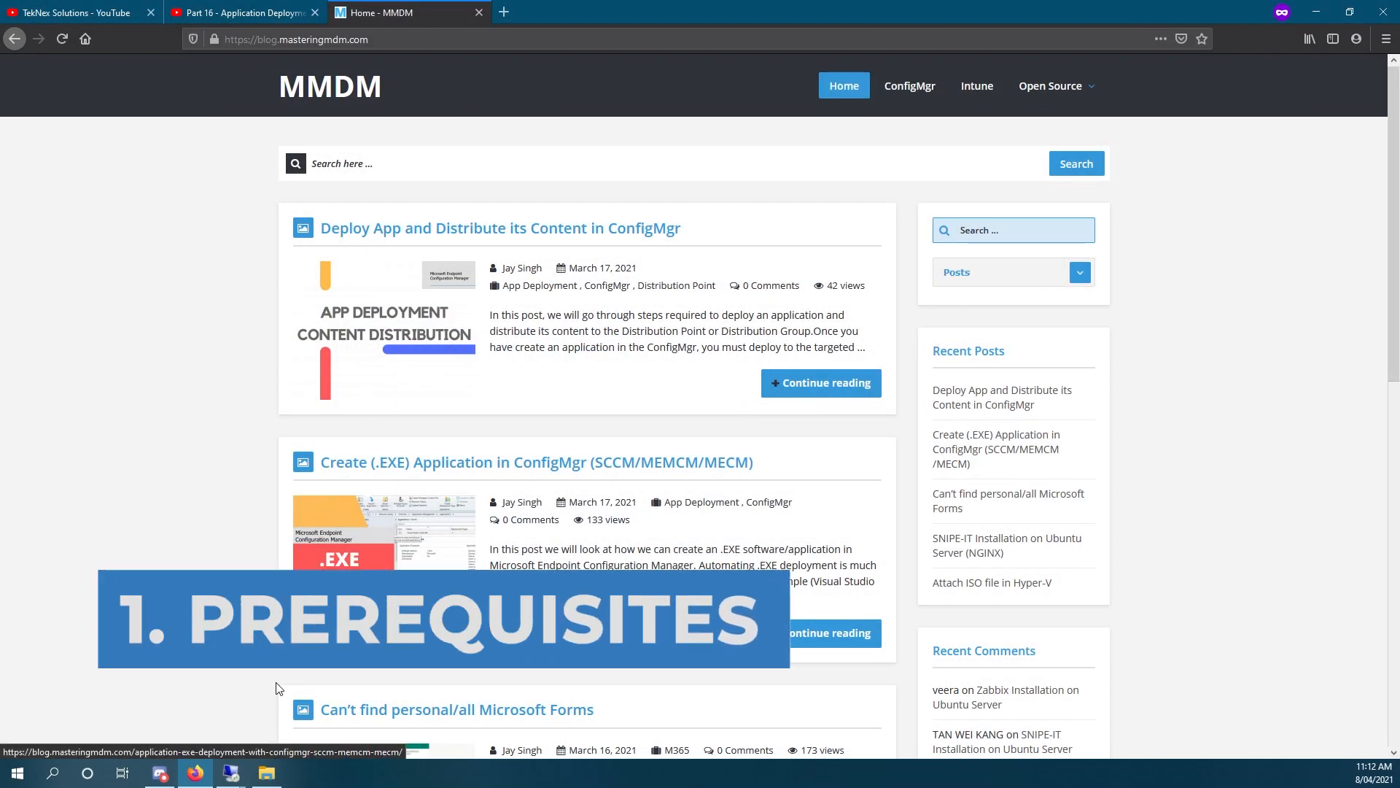
Step: Switch to the Configuration Manager console and show the Site Status of the site system roles in Monitoring
left_click(231, 772)
left_click(192, 722)
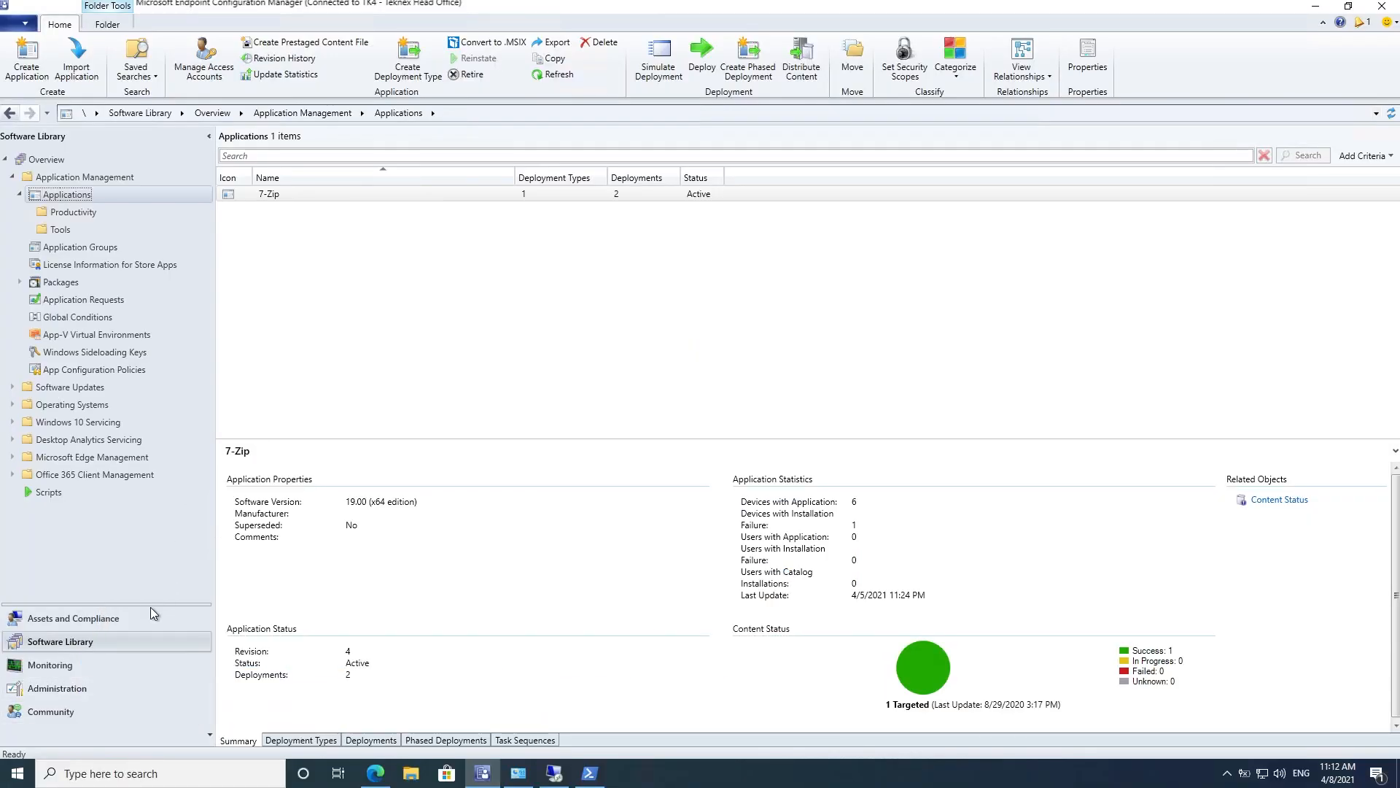
left_click(72, 664)
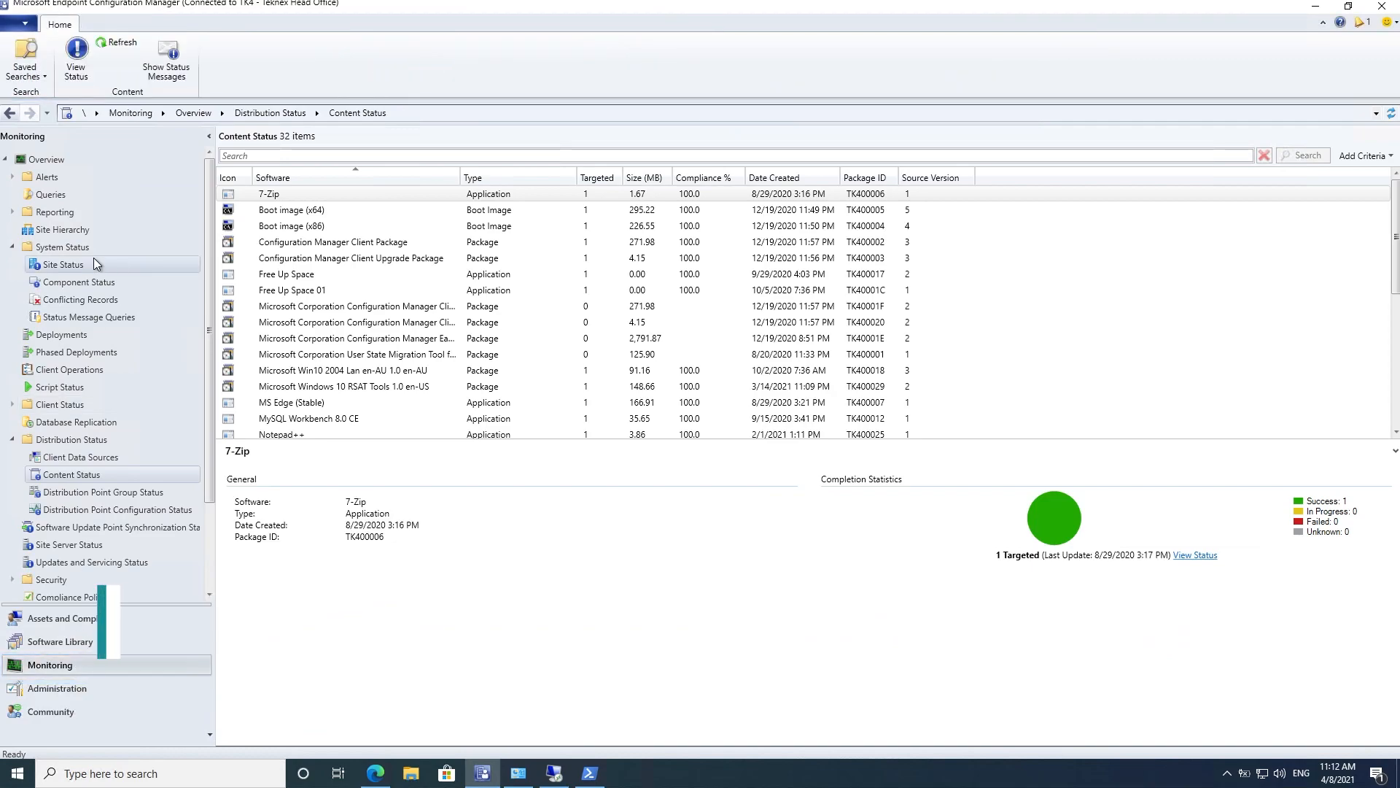
left_click(93, 258)
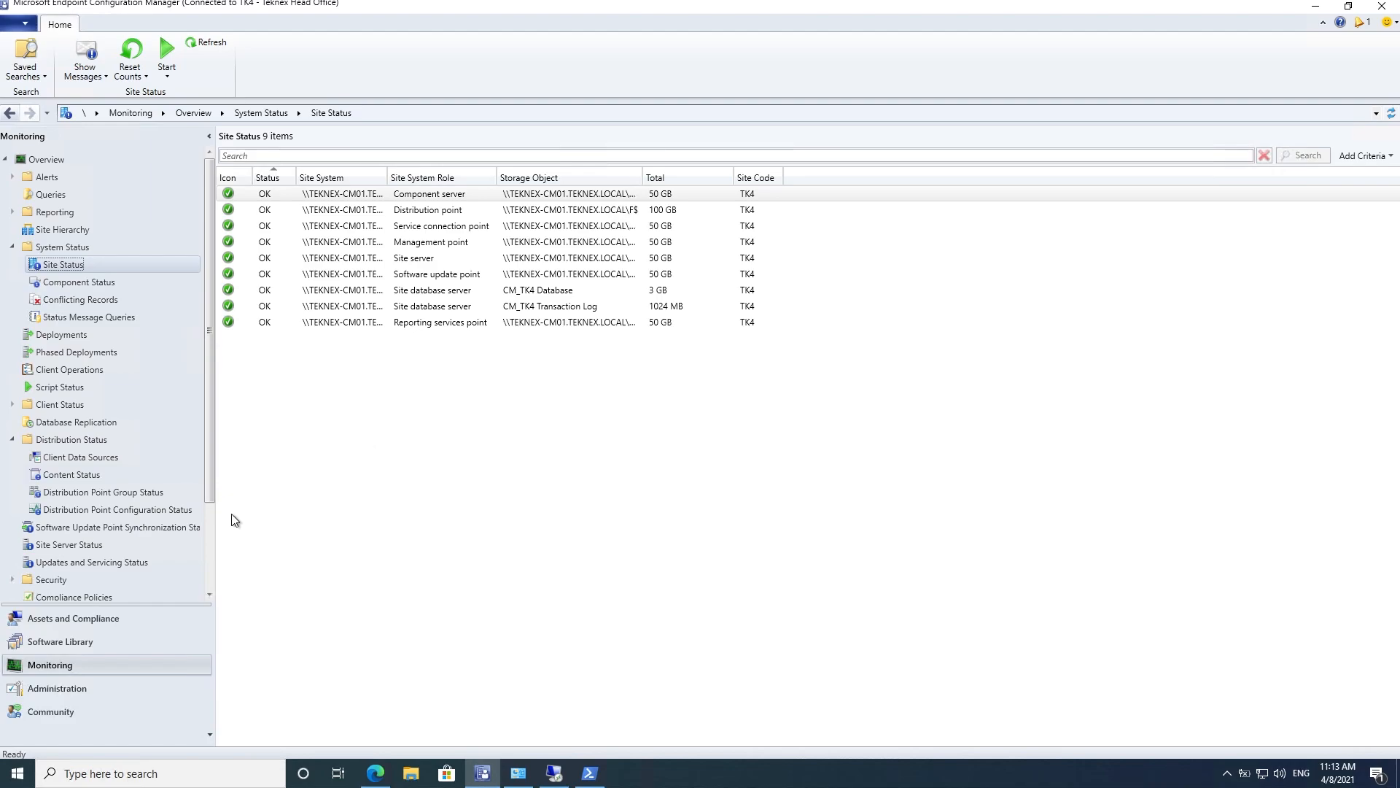
Step: Show the Applications list in the Software Library, narrow its Name column and widen the Deployment Types column
left_click(95, 641)
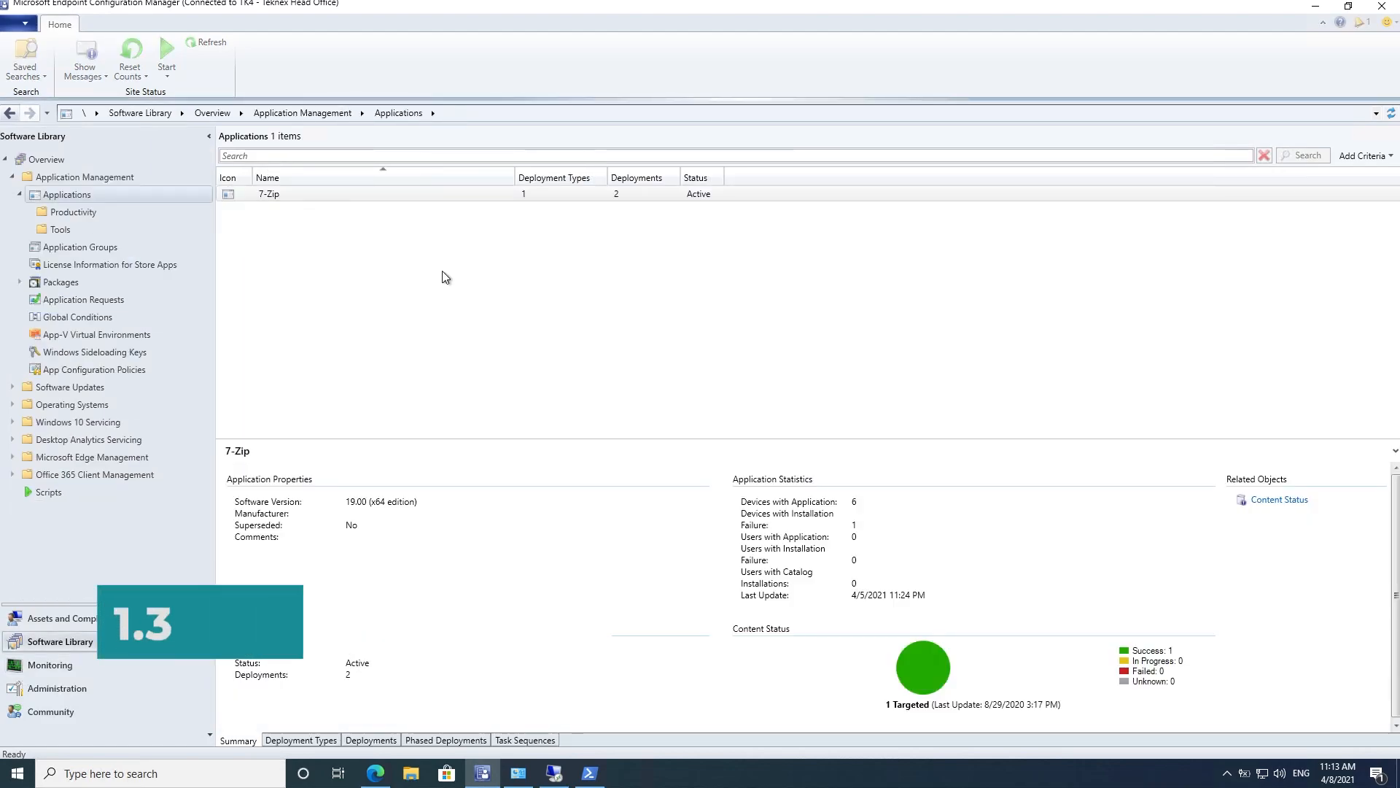
left_click_drag(515, 177, 444, 176)
left_click_drag(535, 169, 577, 166)
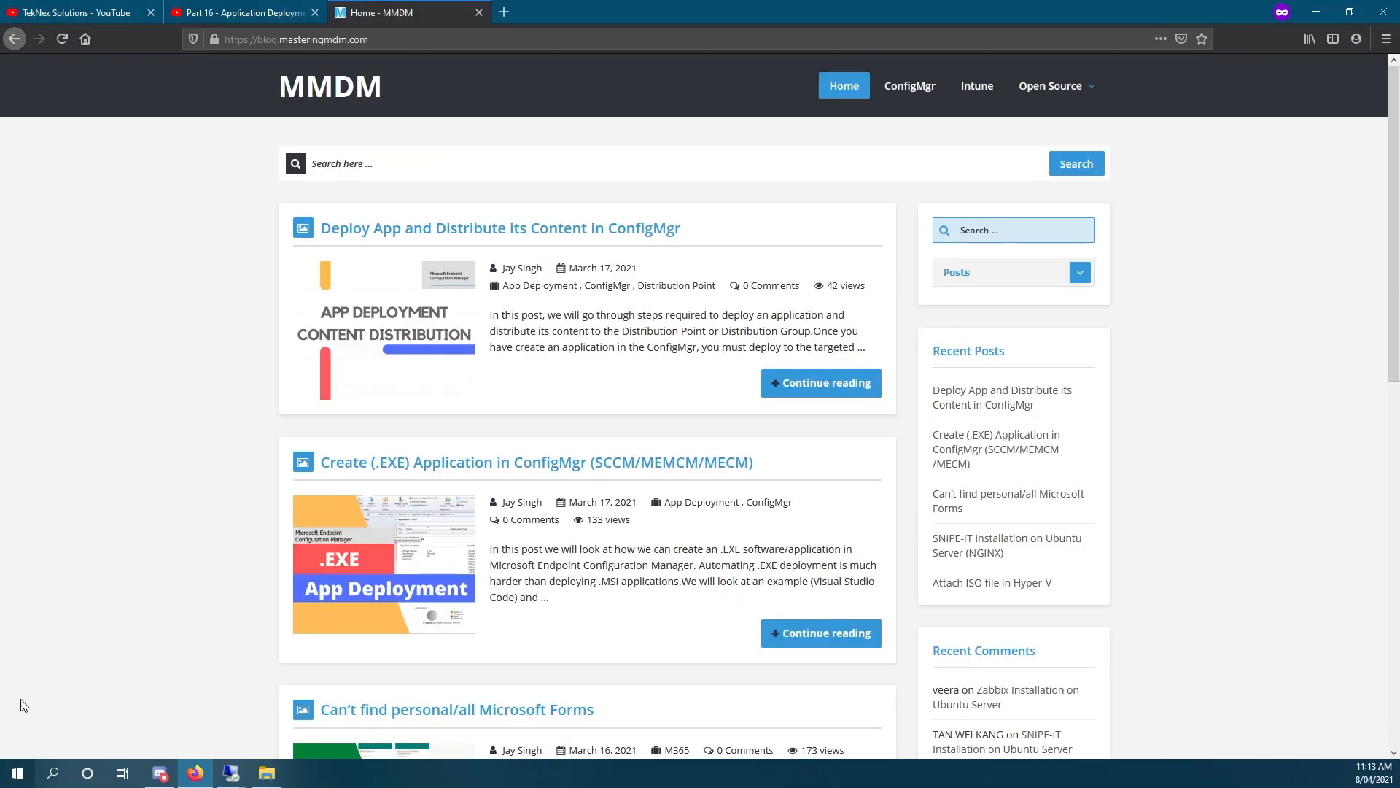
Step: Show the "Part 16 - Application Deployment Through Software Center" video in the browser, and return to the Configuration Manager console
left_click(232, 14)
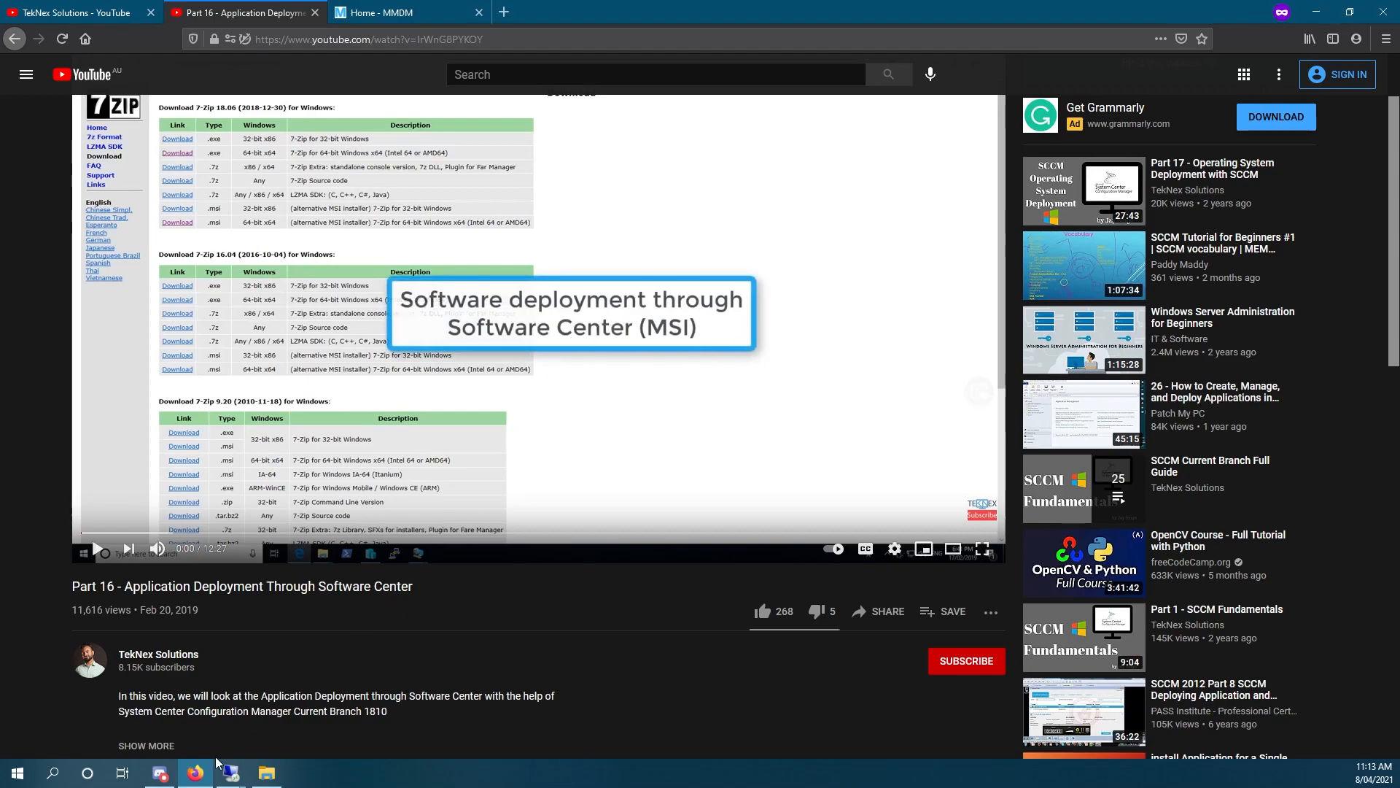
left_click(232, 776)
left_click(203, 737)
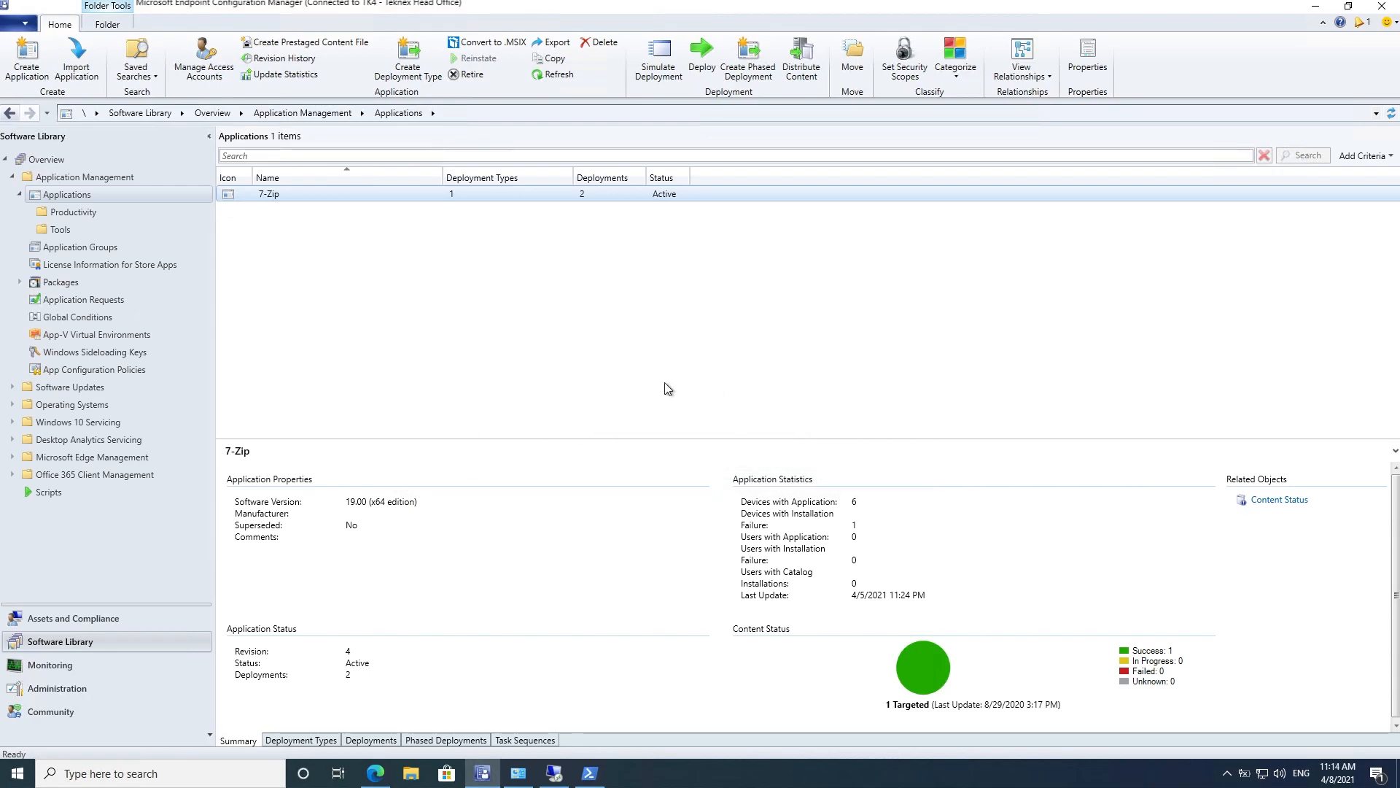
Step: Minimize the console, open the other downloads on the Visual Studio Code website, and highlight the Windows System Installer entry
left_click(1316, 6)
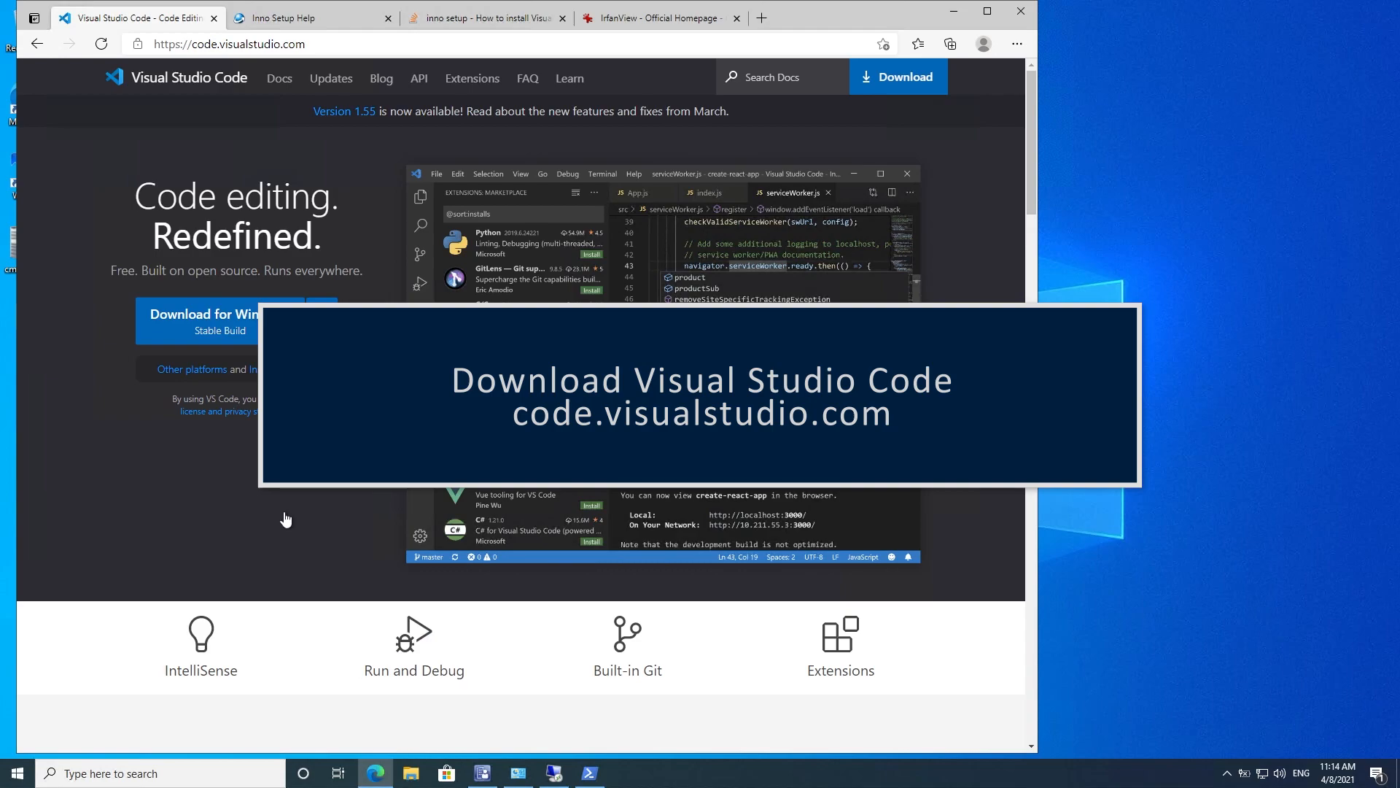
left_click(274, 48)
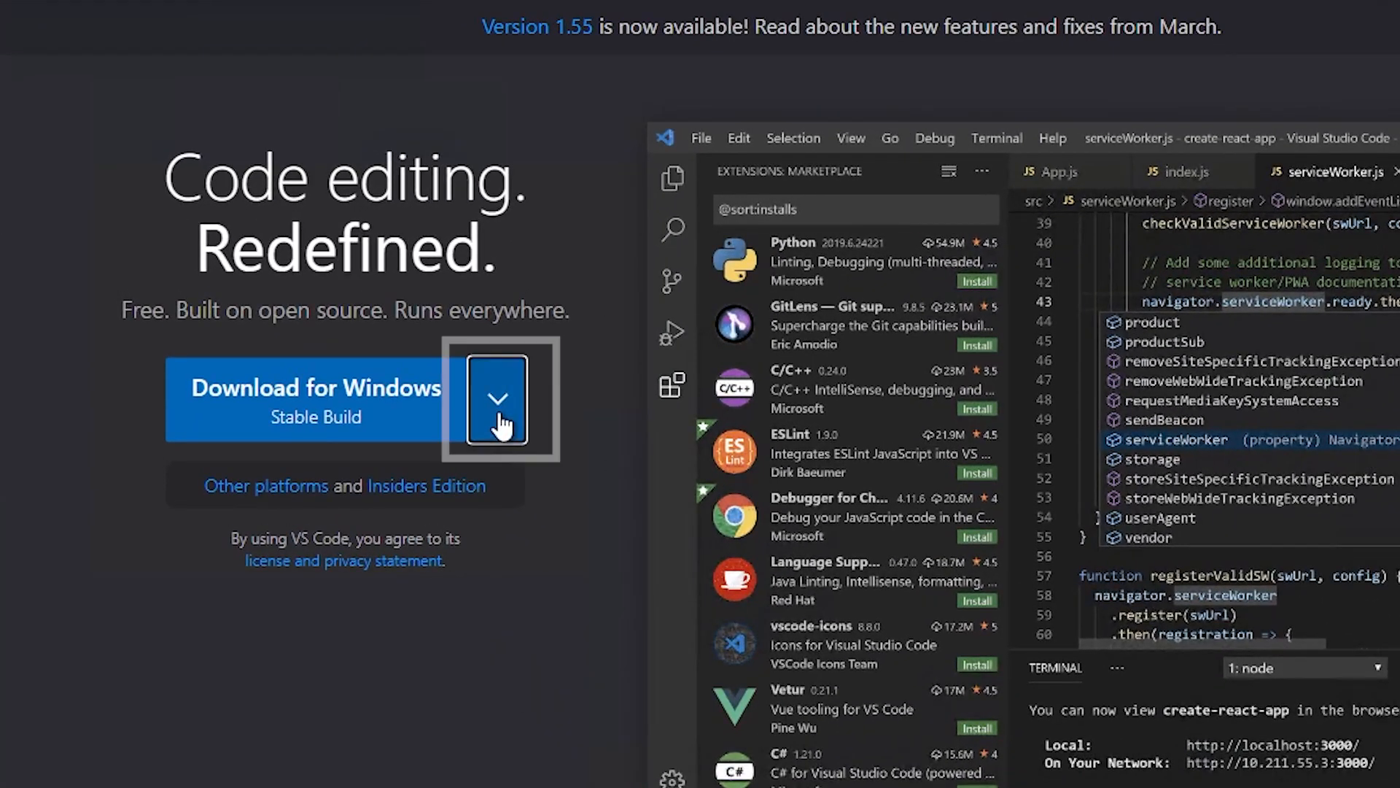
left_click(323, 330)
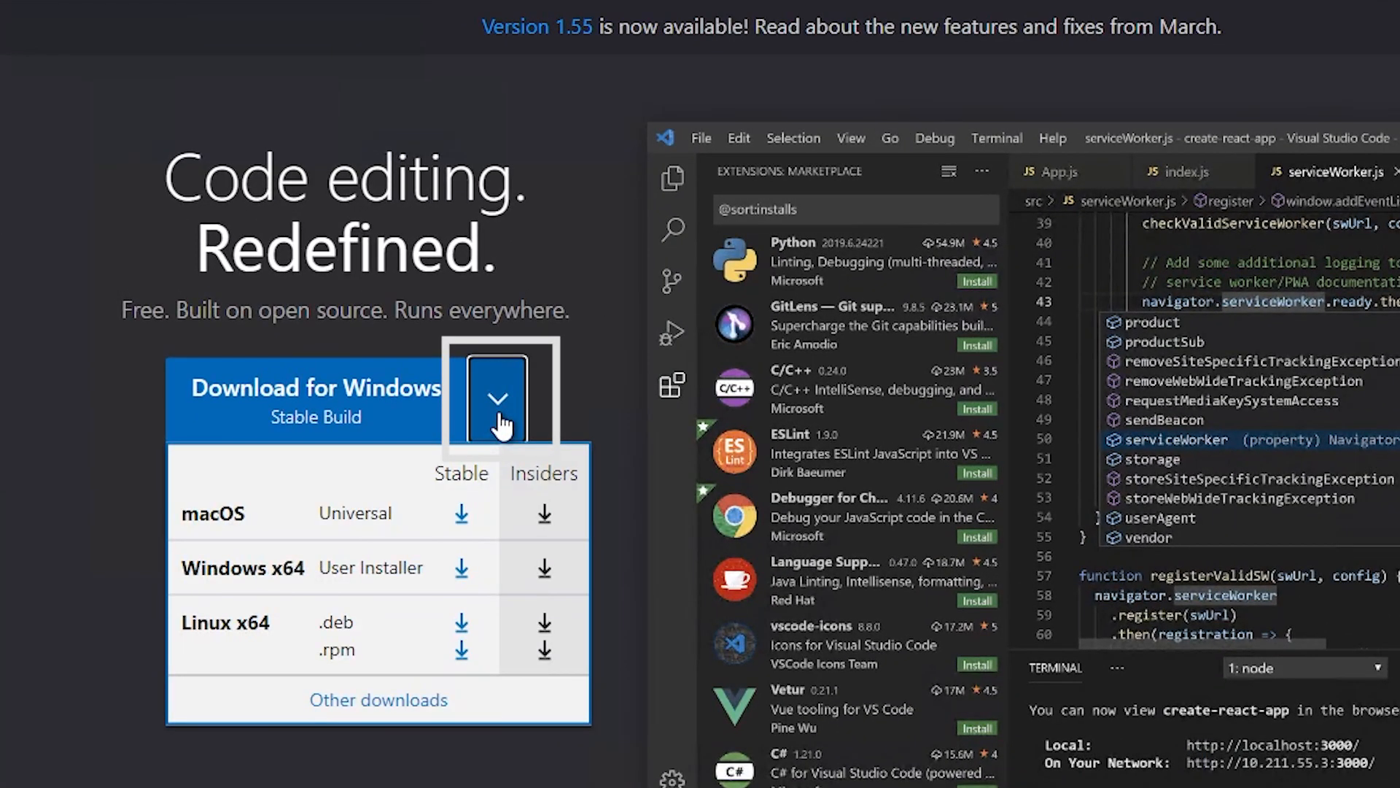
left_click(413, 699)
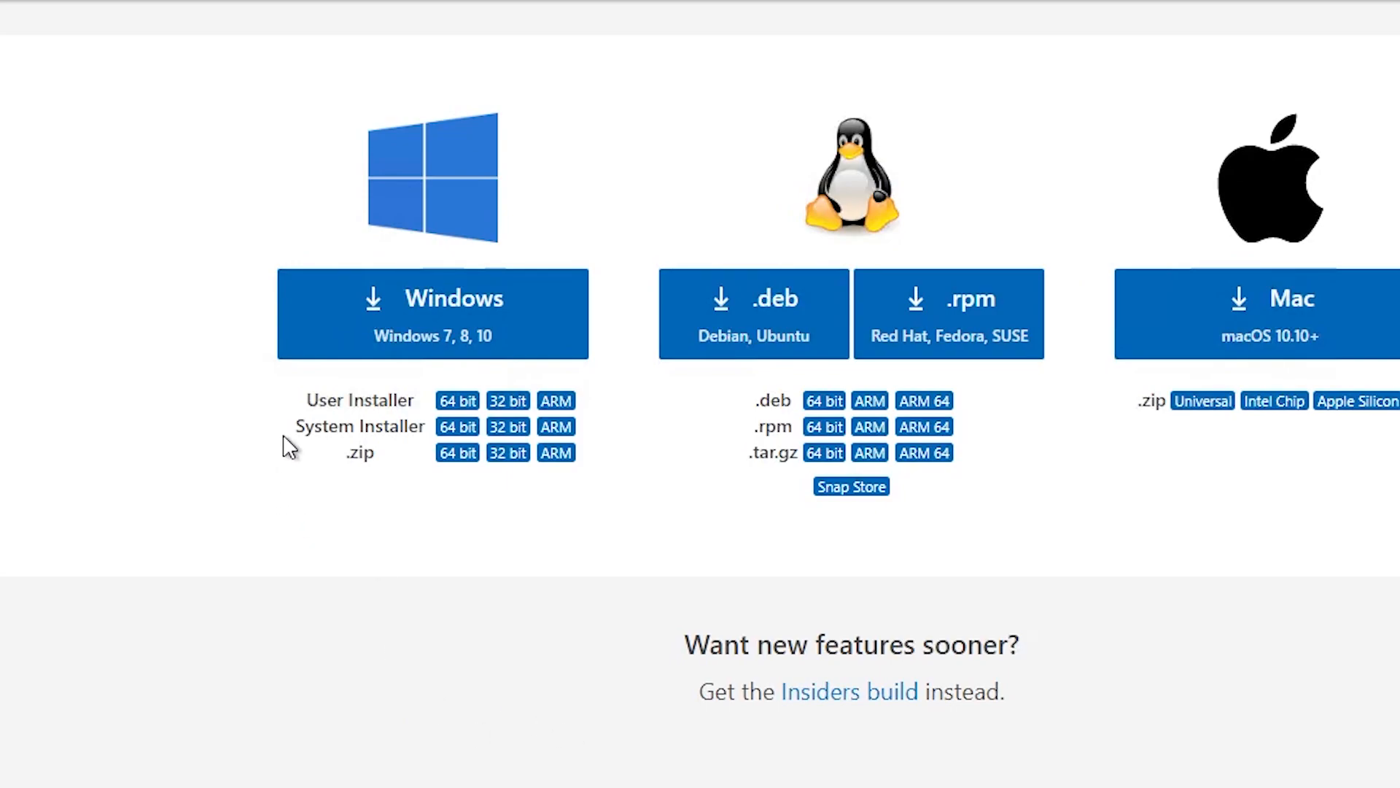
left_click_drag(296, 428, 425, 427)
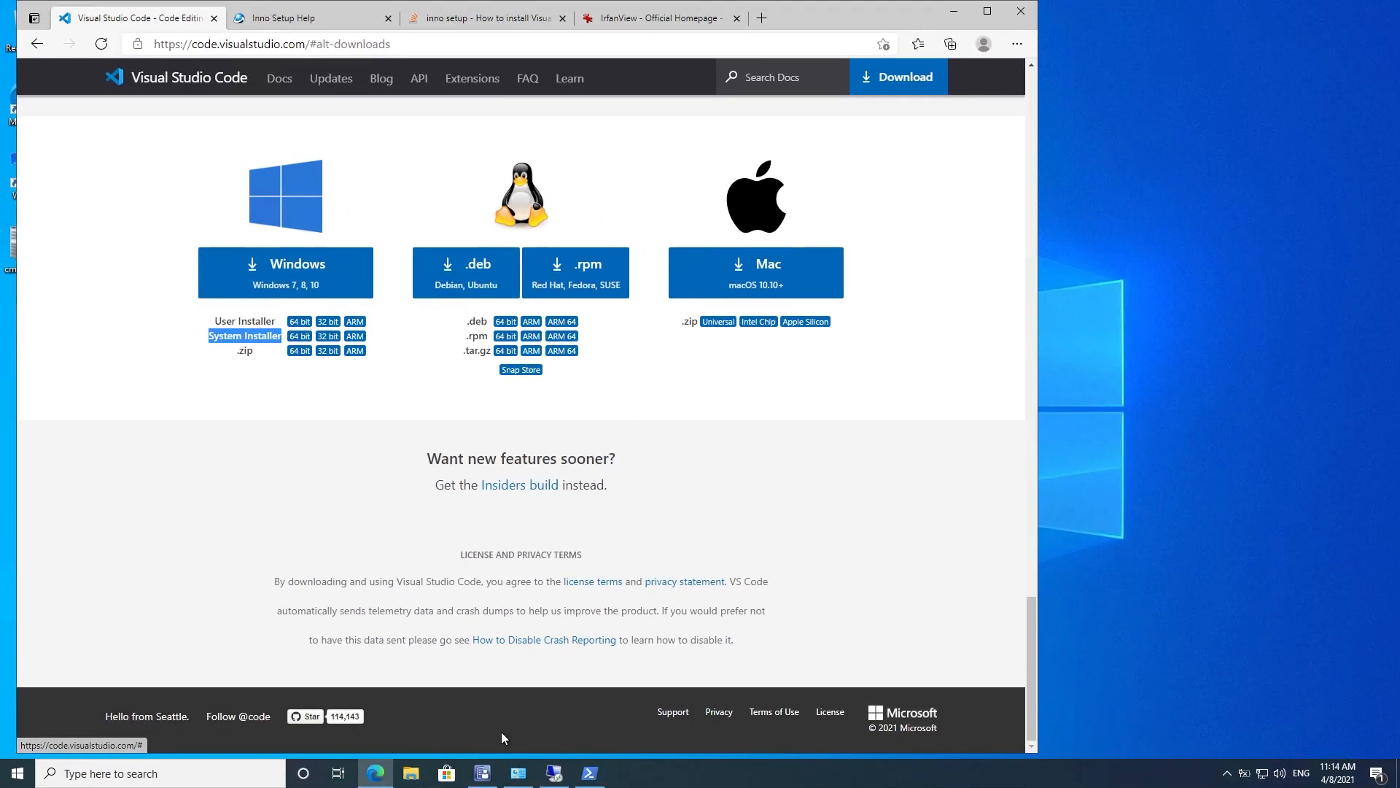
Step: Open the Downloads folder in File Explorer and select the VSCodeSetup-x64-1.55.0.exe installer
left_click(421, 775)
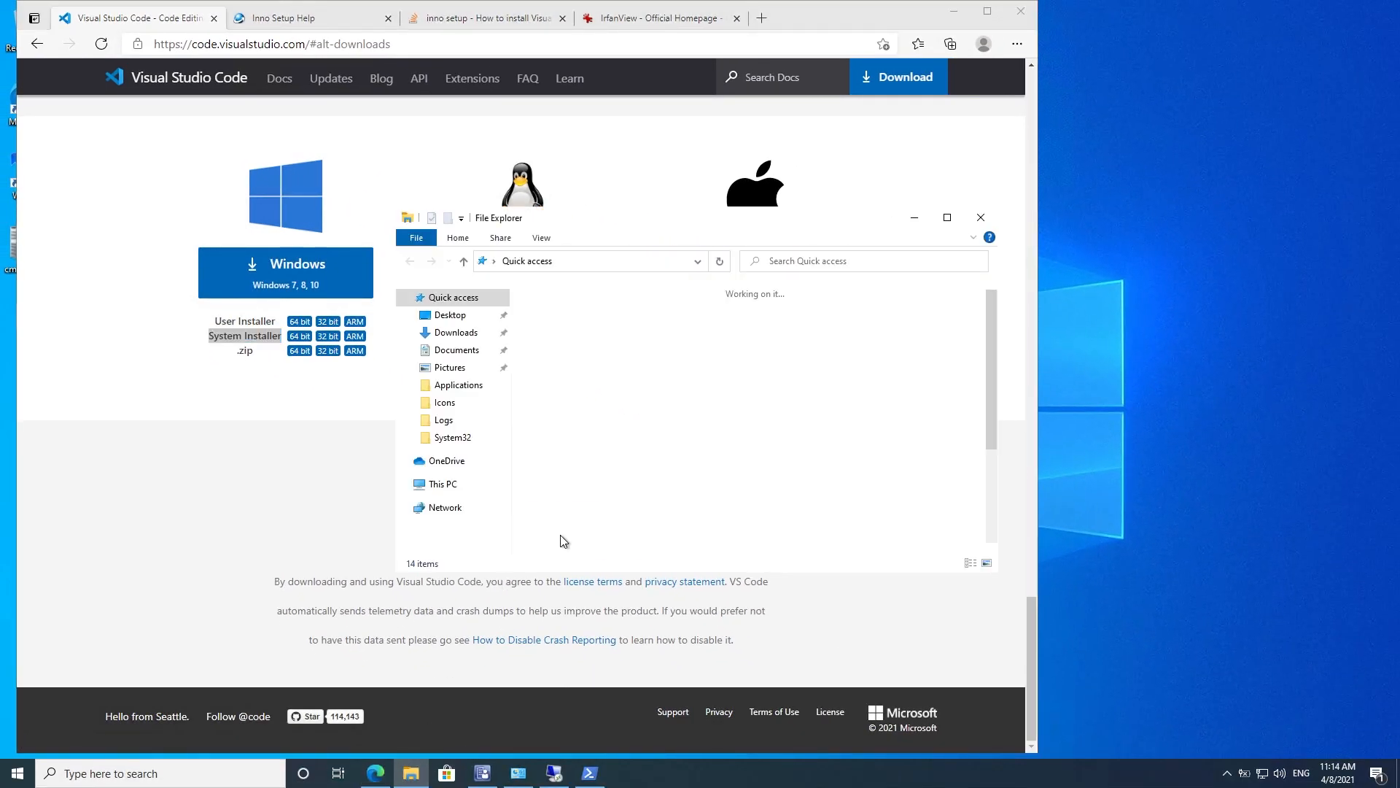
left_click(457, 334)
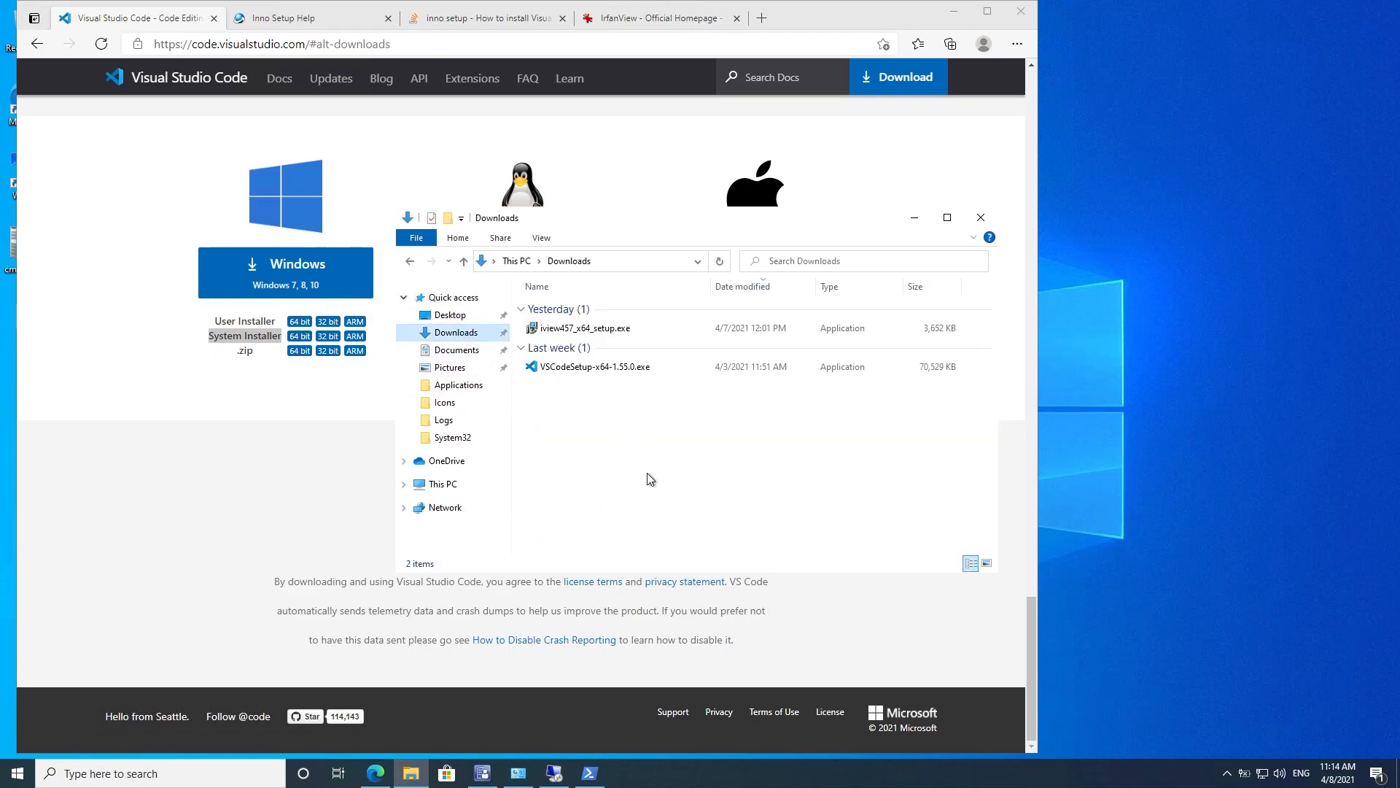
left_click_drag(727, 432, 619, 326)
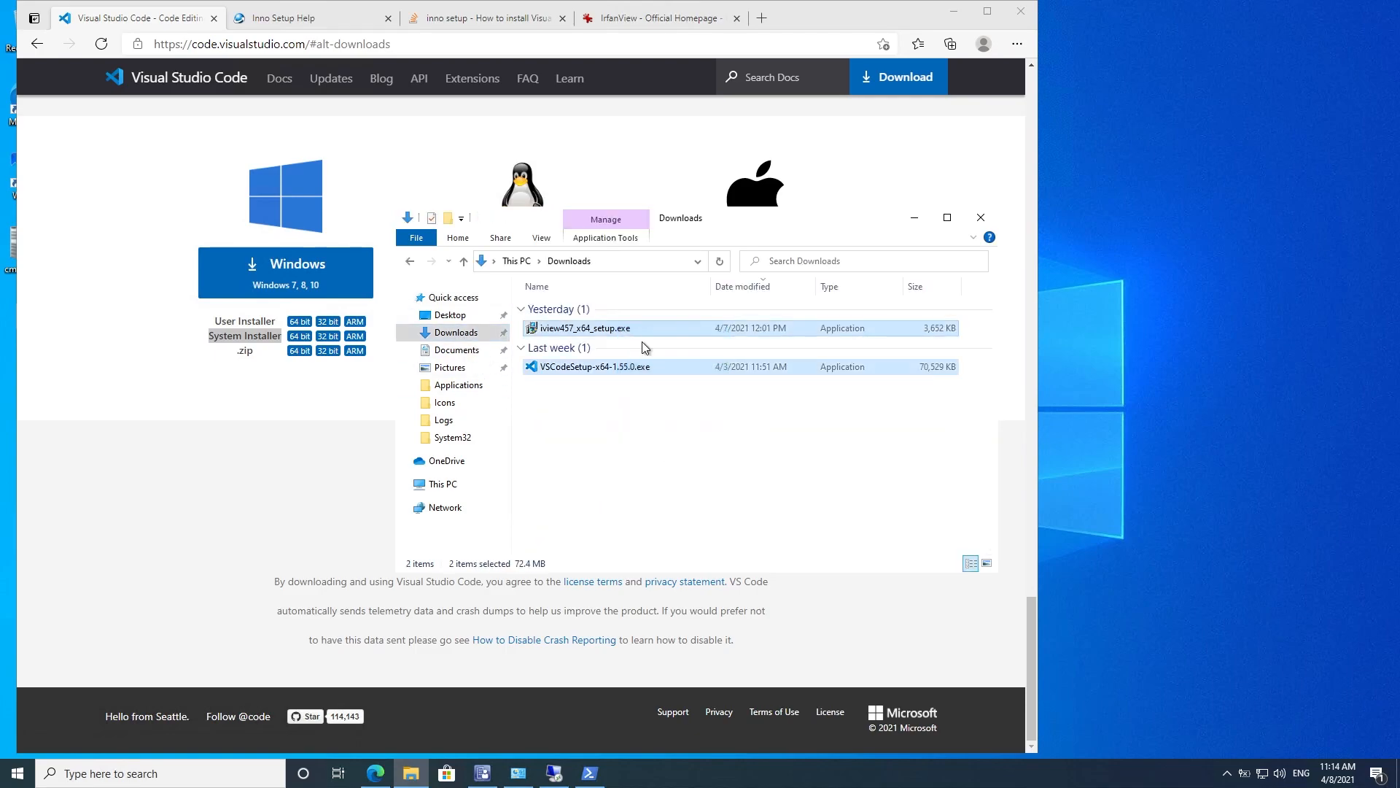
left_click(653, 435)
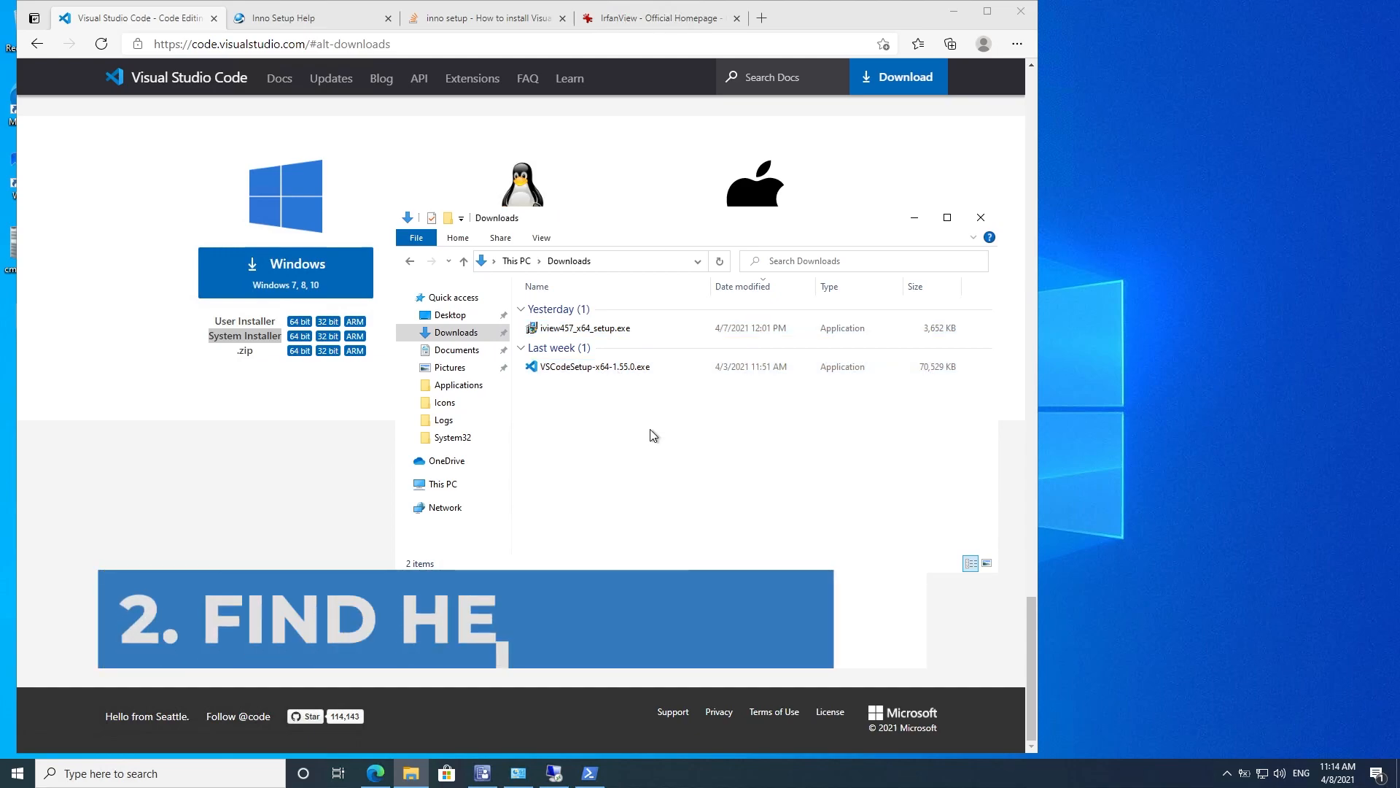
left_click(662, 366)
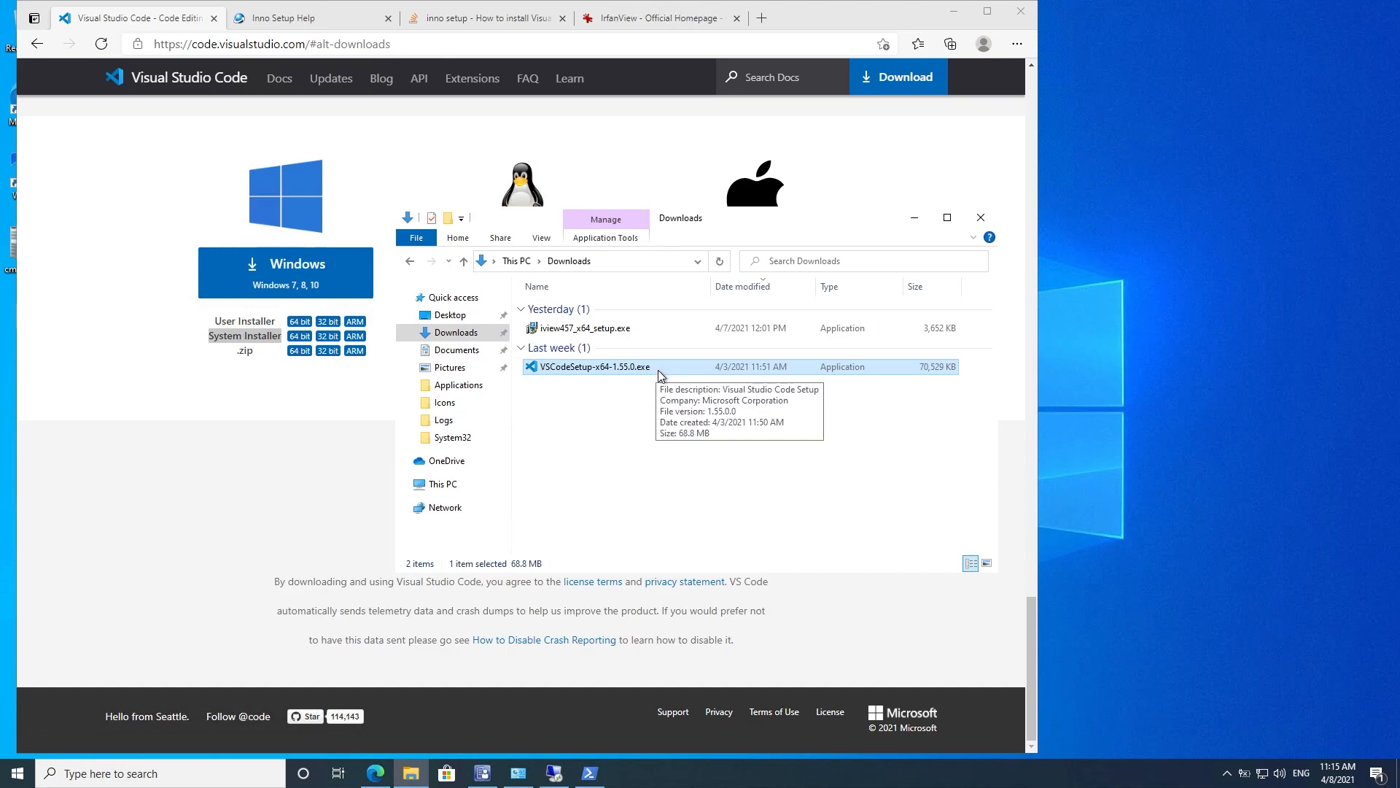
left_click(655, 330)
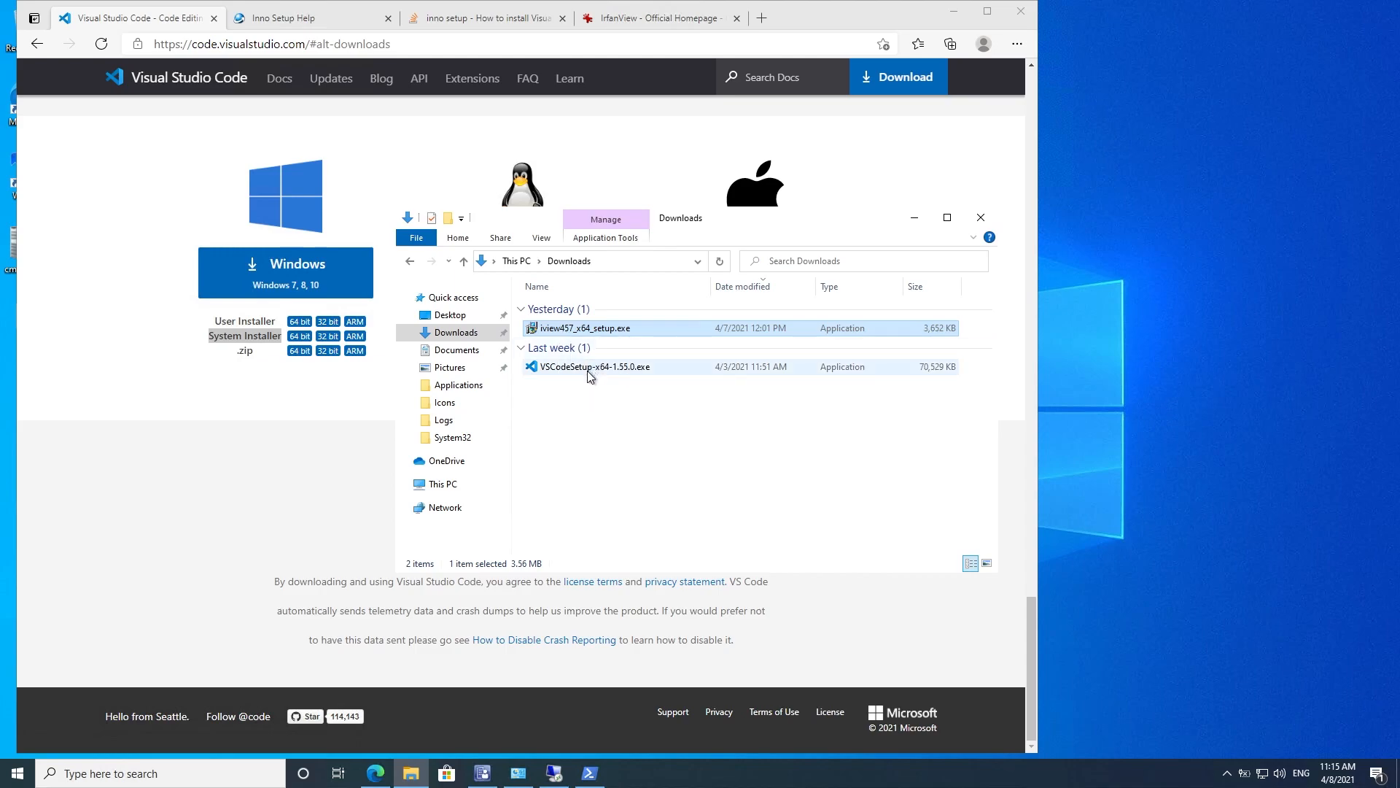
left_click(587, 368)
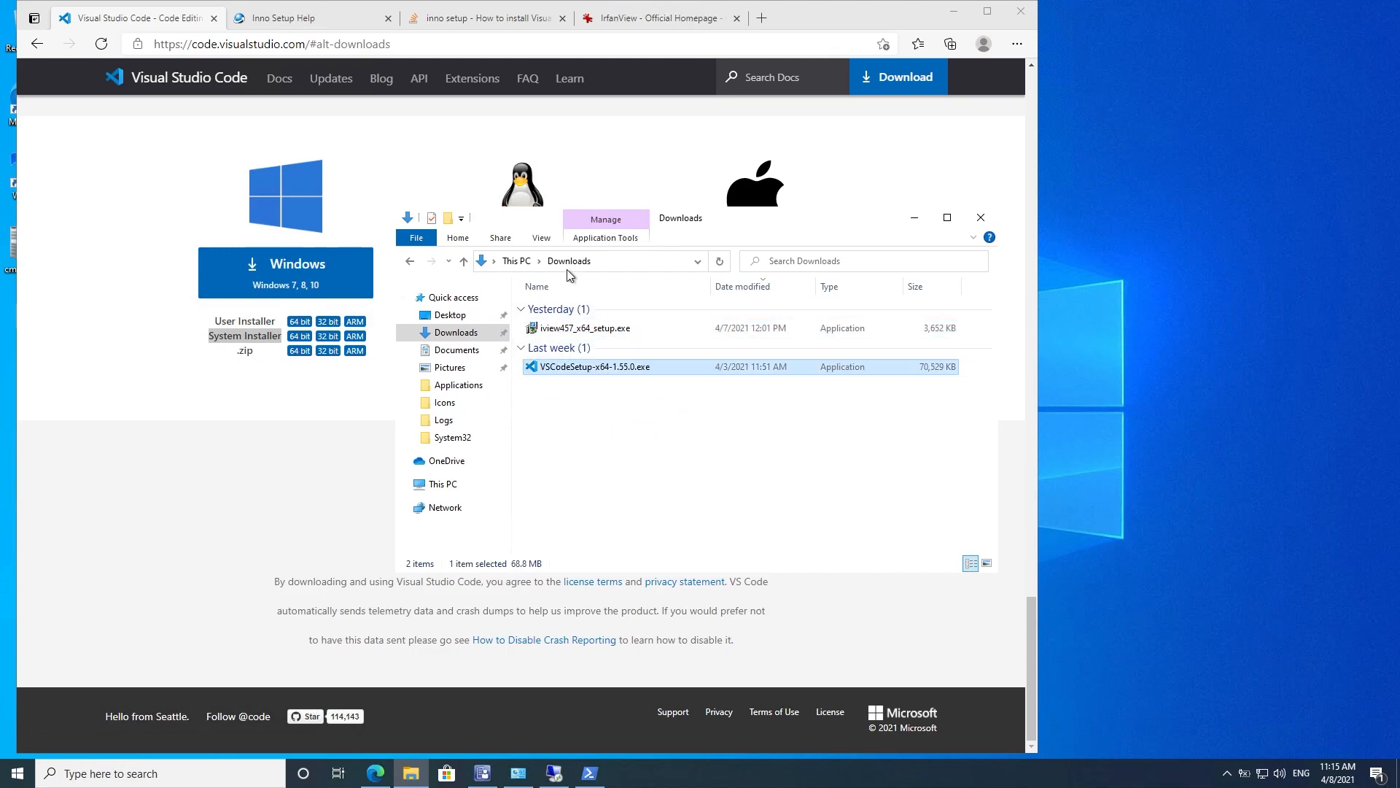
Step: Open Windows PowerShell as administrator from the Downloads folder, approve the elevation, and move its window towards the middle of the desktop
left_click(427, 239)
mouse_move(493, 297)
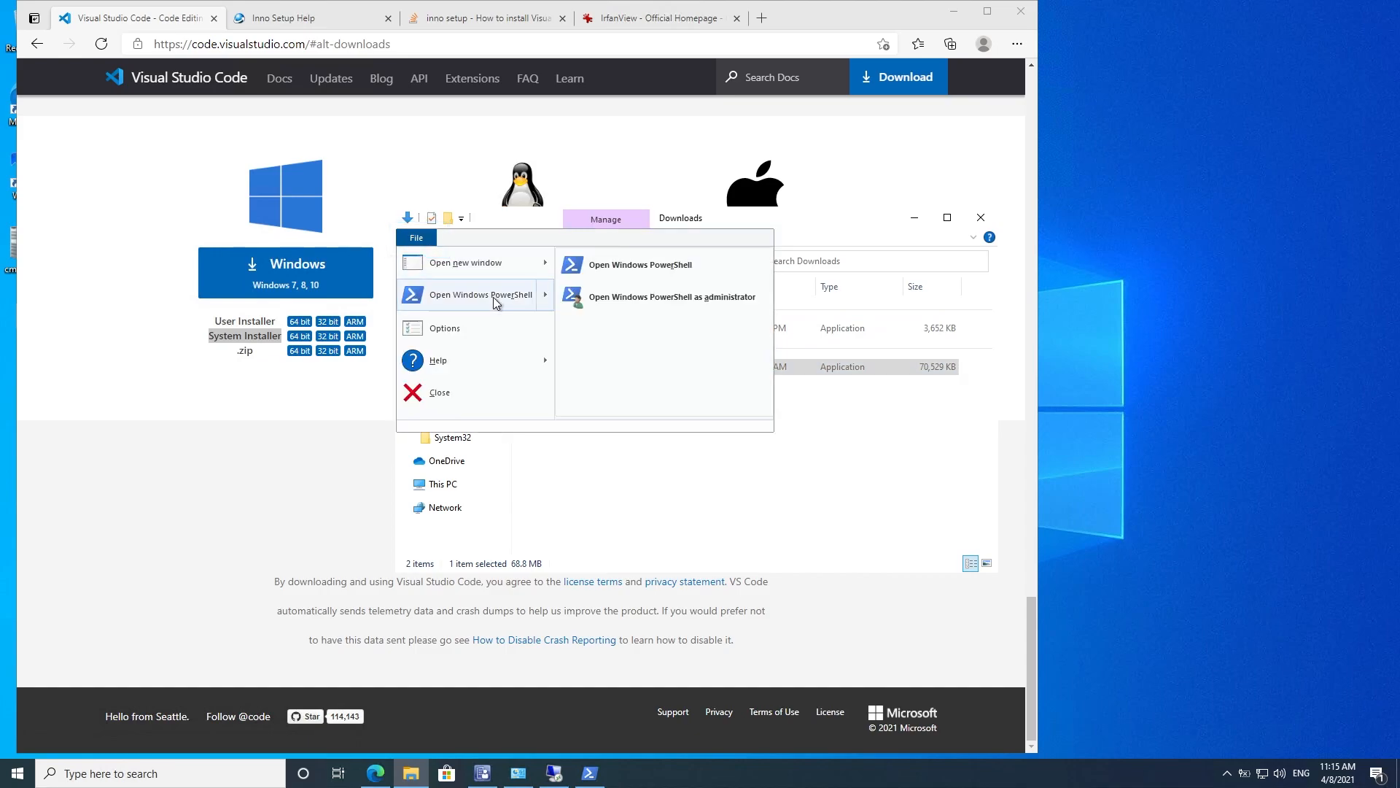
left_click(696, 302)
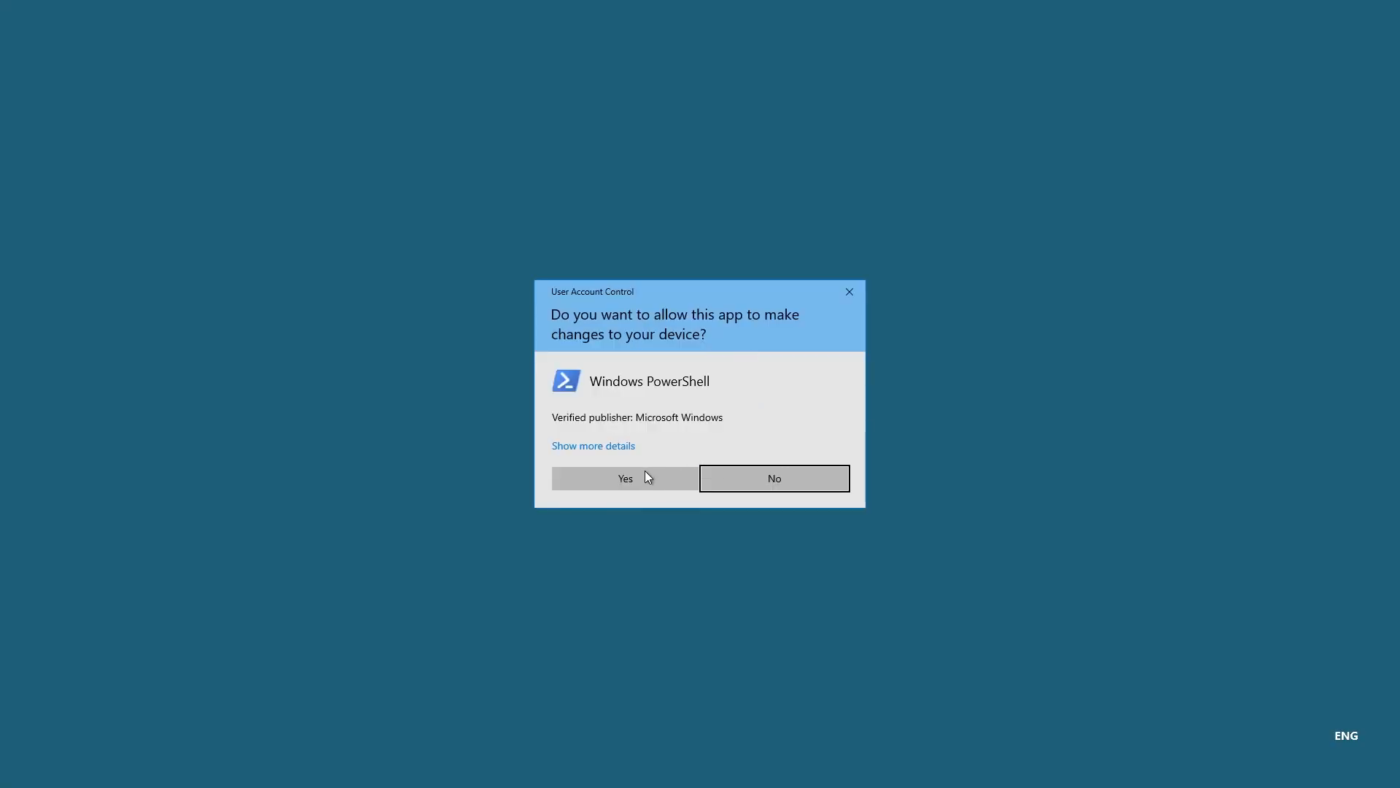
left_click(646, 474)
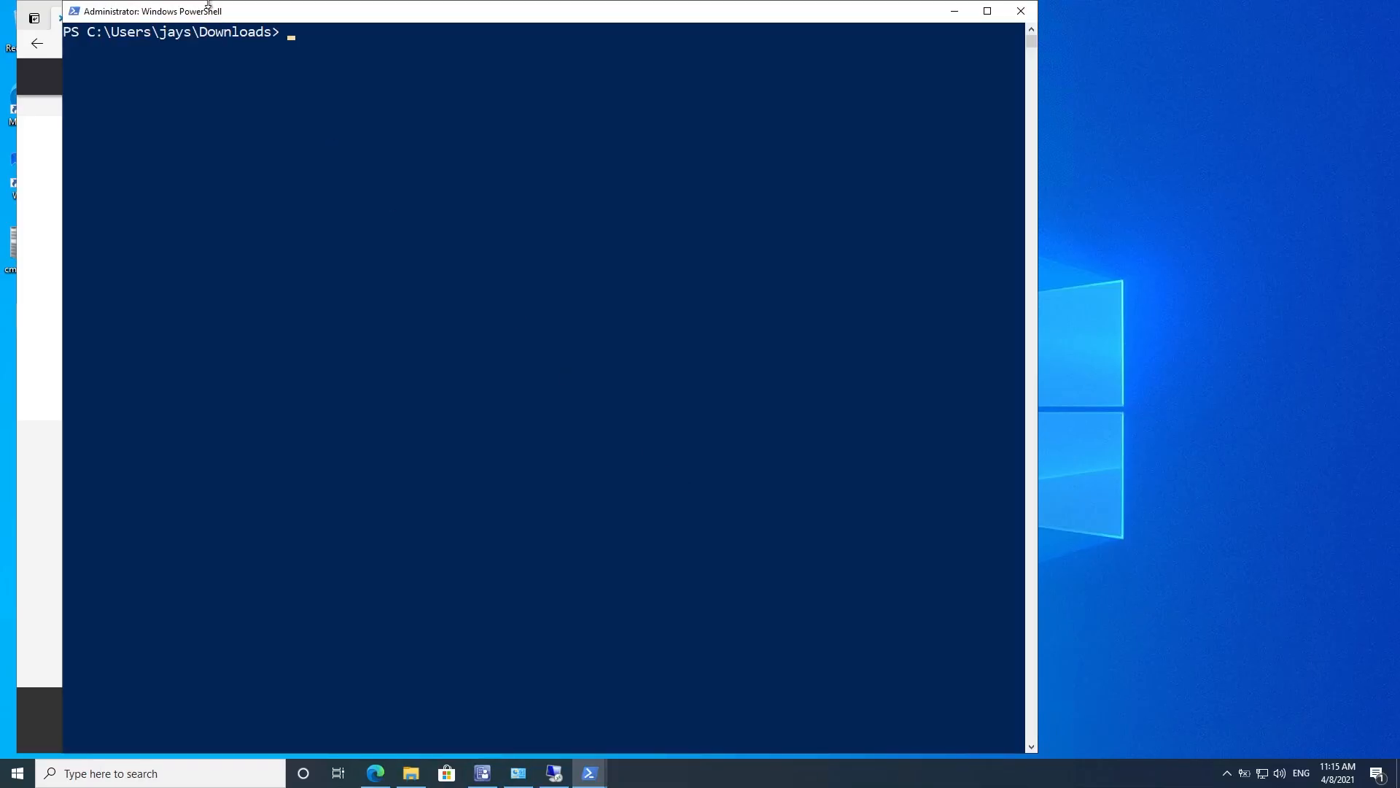
left_click_drag(211, 2, 511, 166)
left_click(534, 193)
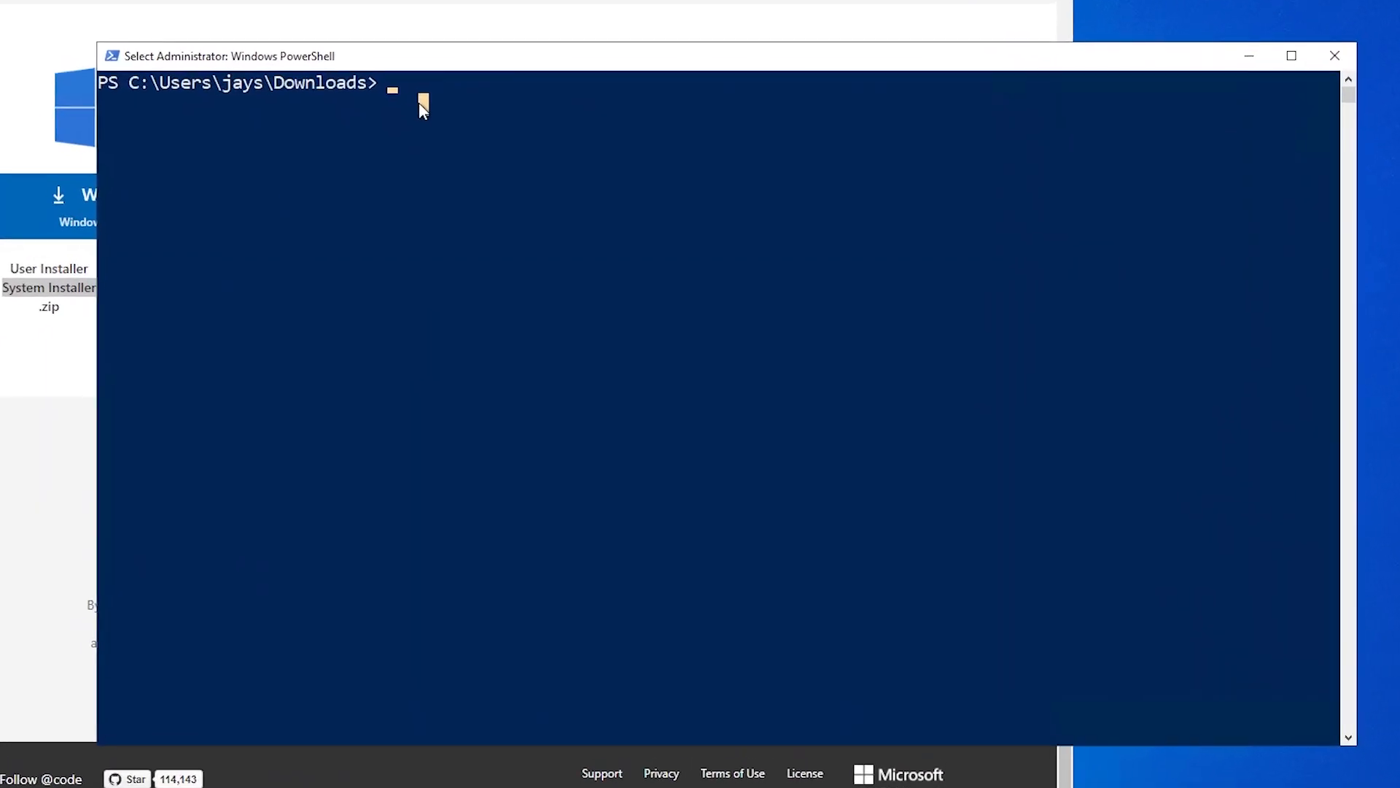
Step: List the Downloads folder's contents in PowerShell with ls, and clear the console with a few blank prompts
type("ls")
key("Return")
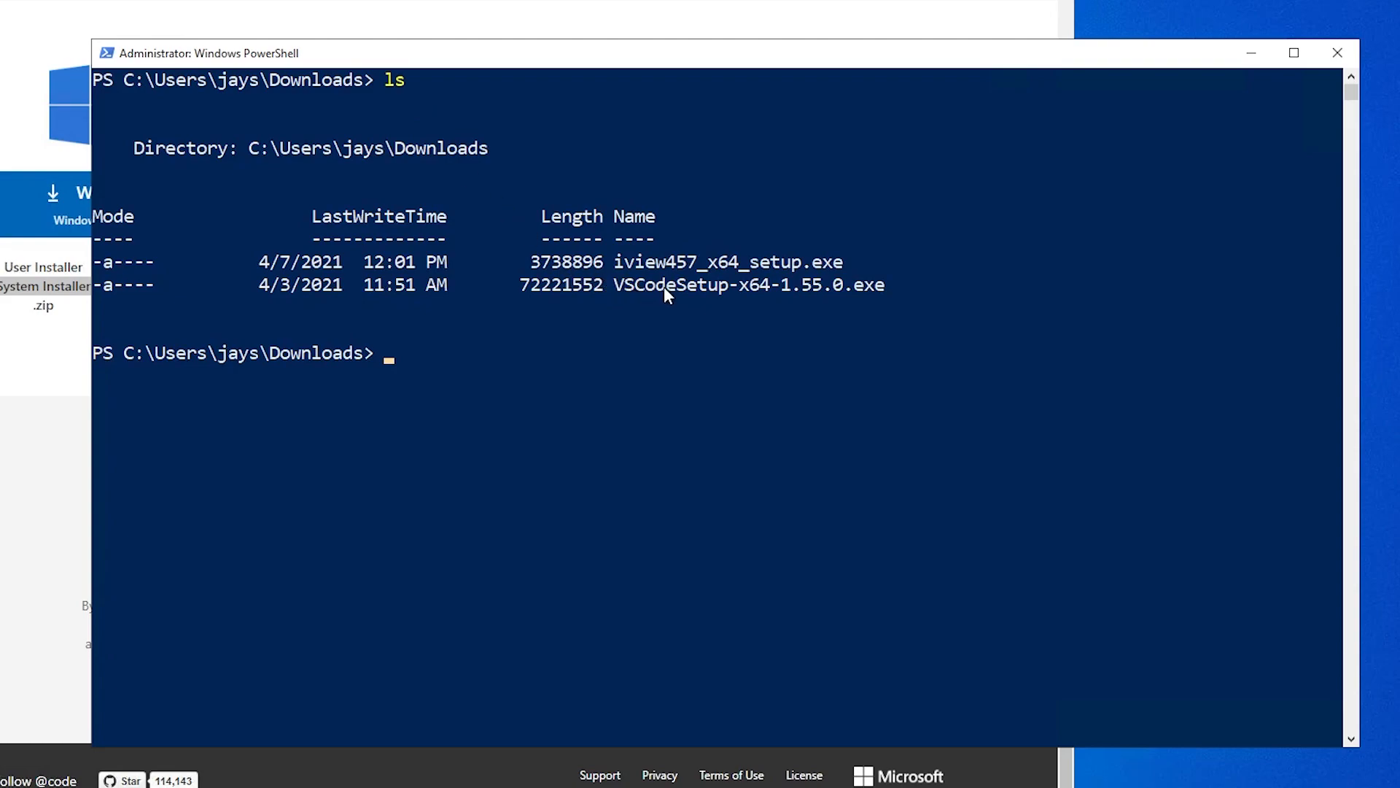
type("clear")
key("Return")
key("Return")
key("Return")
key("Return")
Step: Display the command-line switches of VSCodeSetup-x64-1.55.0.exe with the /? parameter, and dismiss the help message
type("vsc")
key("Tab")
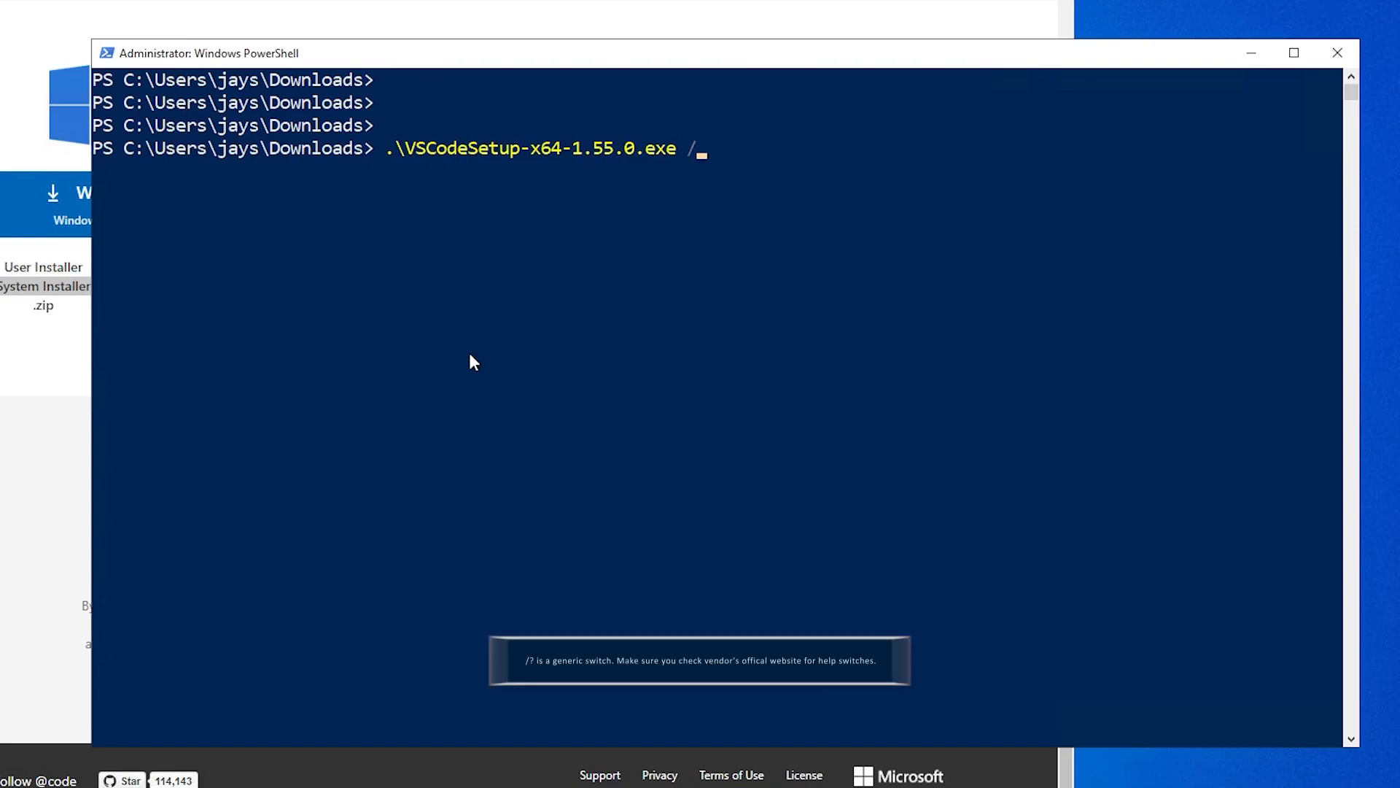
type("/?")
key("Return")
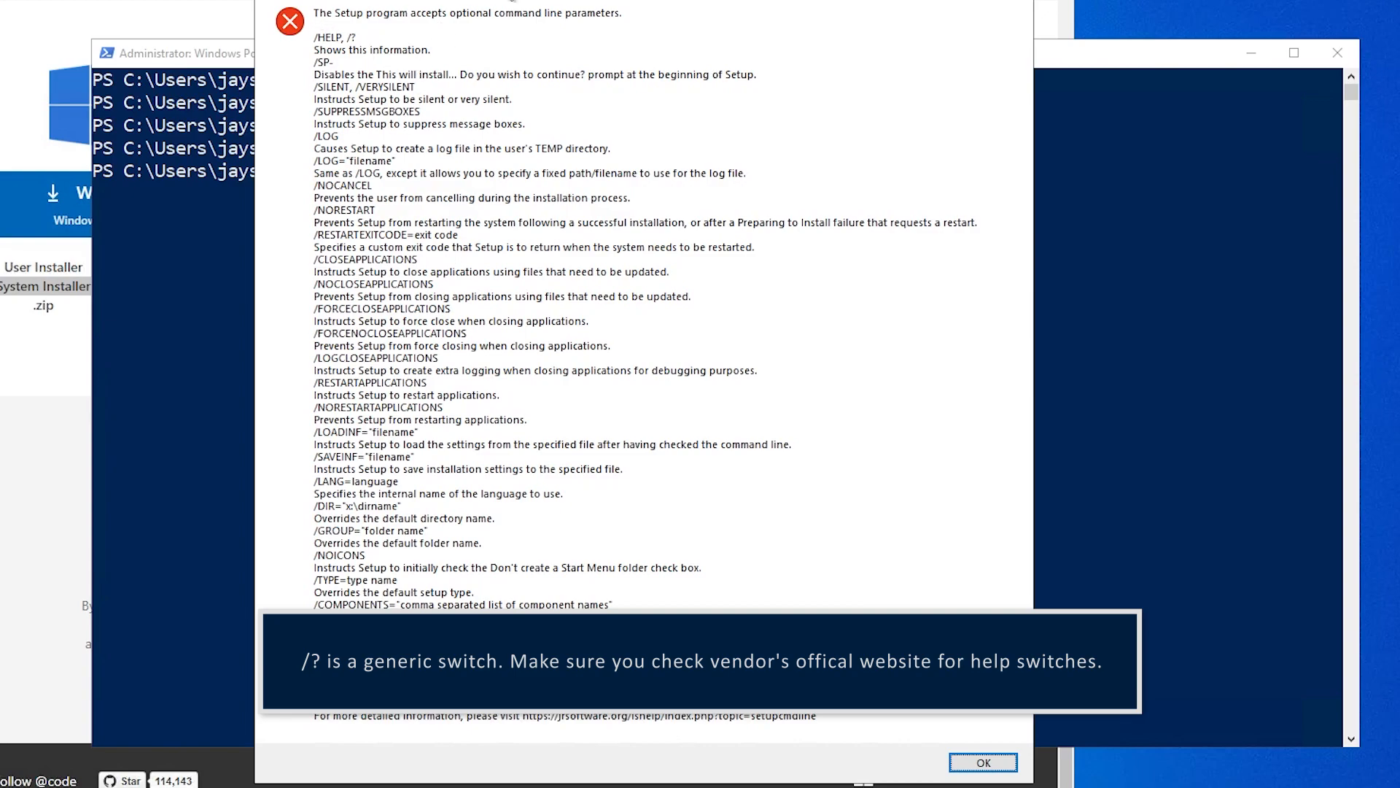
left_click(1011, 761)
Step: Try to display the switches of iview457_x64_setup.exe with the /? parameter, and exit the IrfanView setup
left_click(525, 238)
type("iv")
key("Tab")
type("/?")
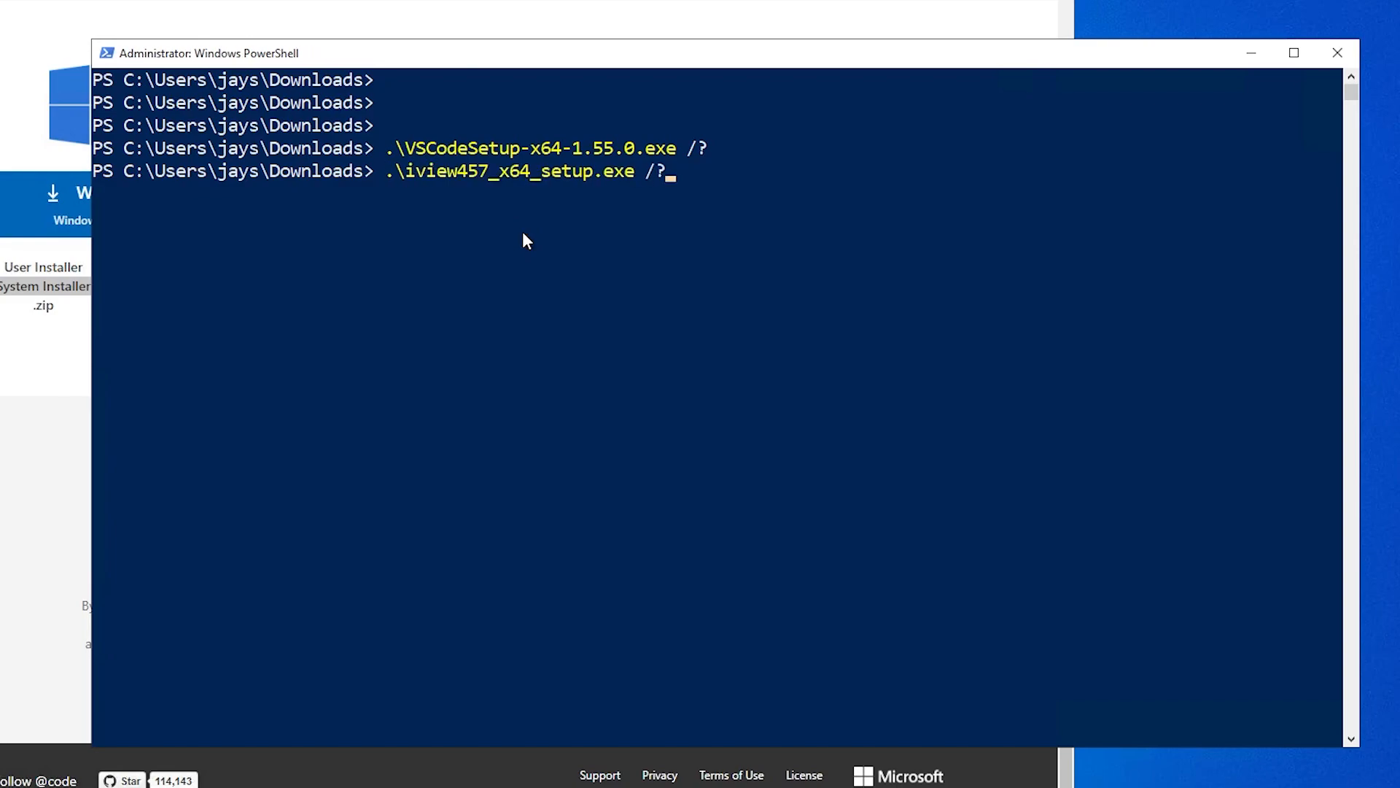
key("Return")
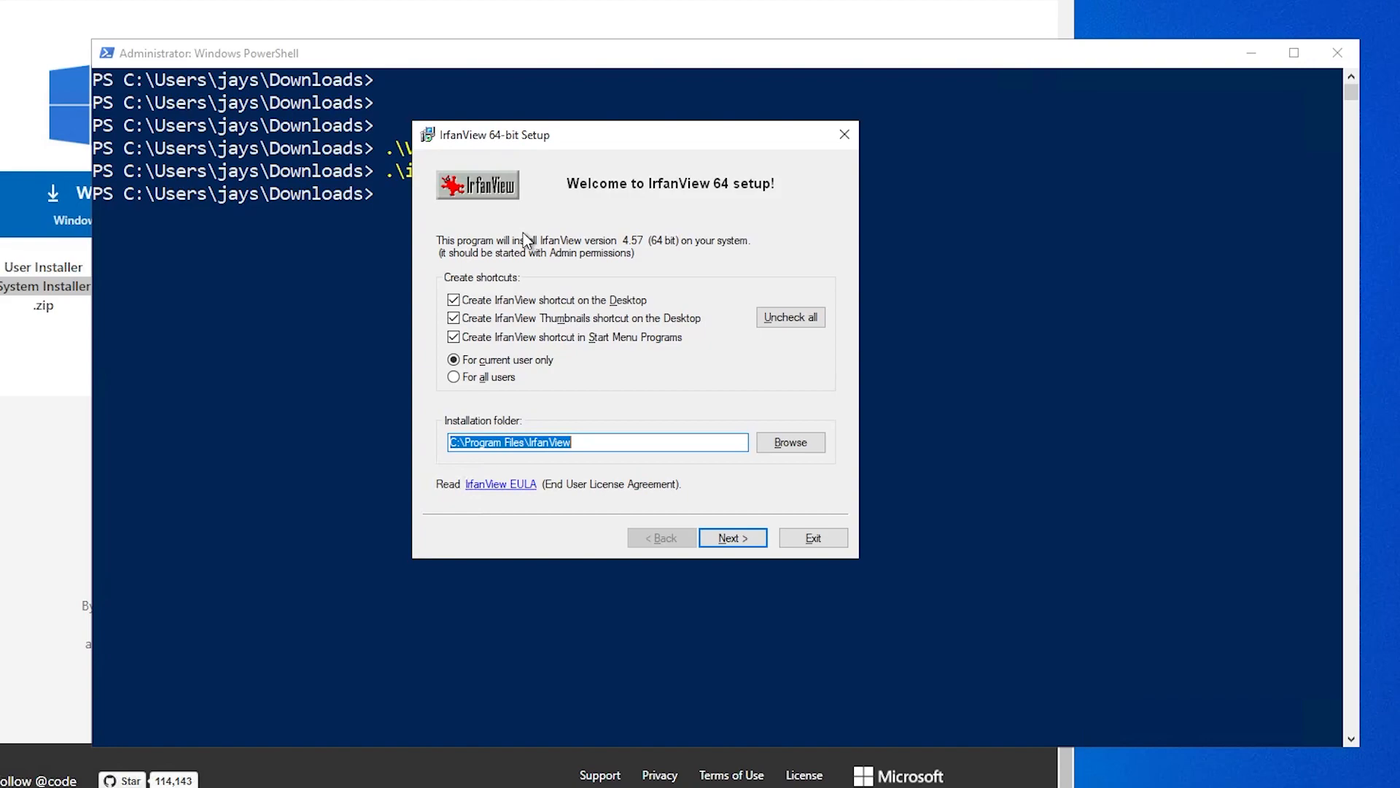
left_click(844, 140)
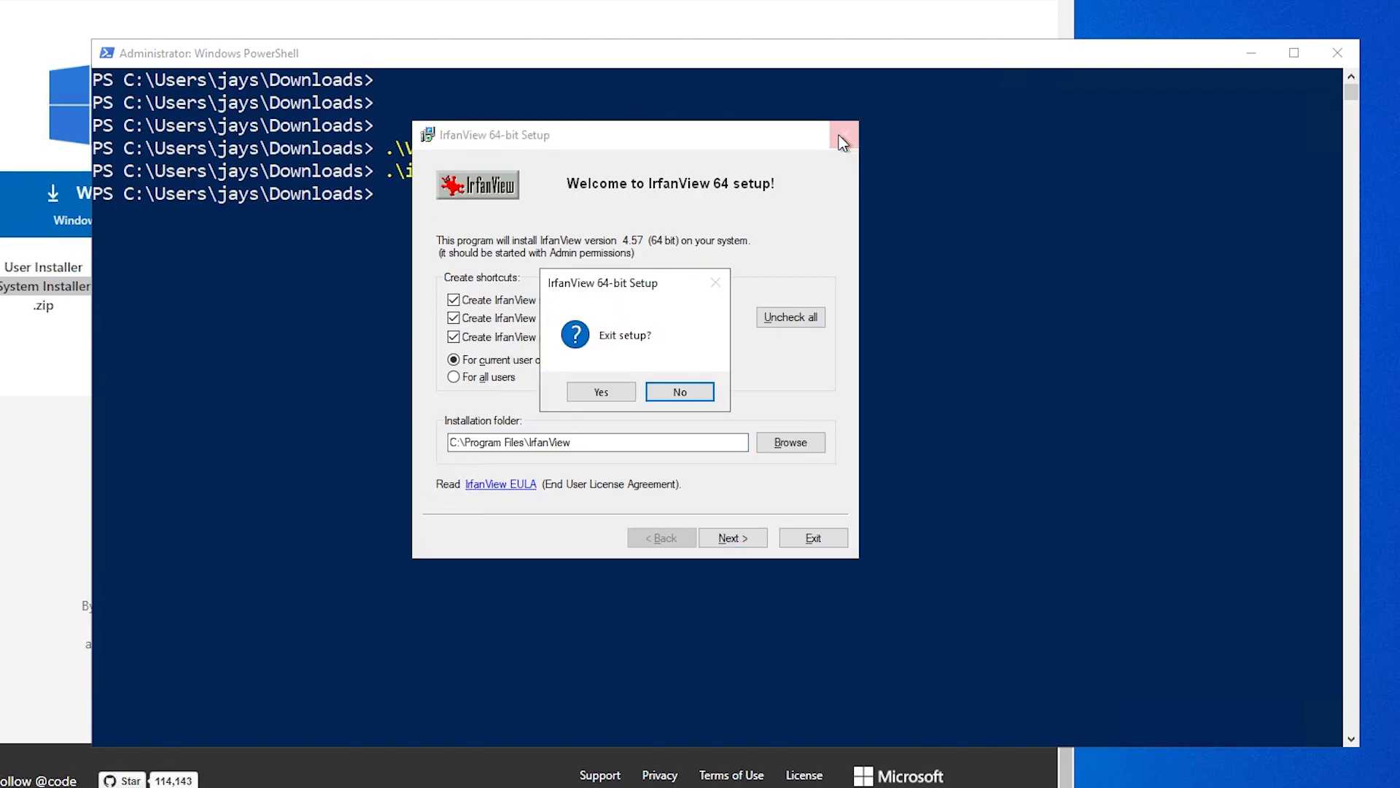
left_click(616, 388)
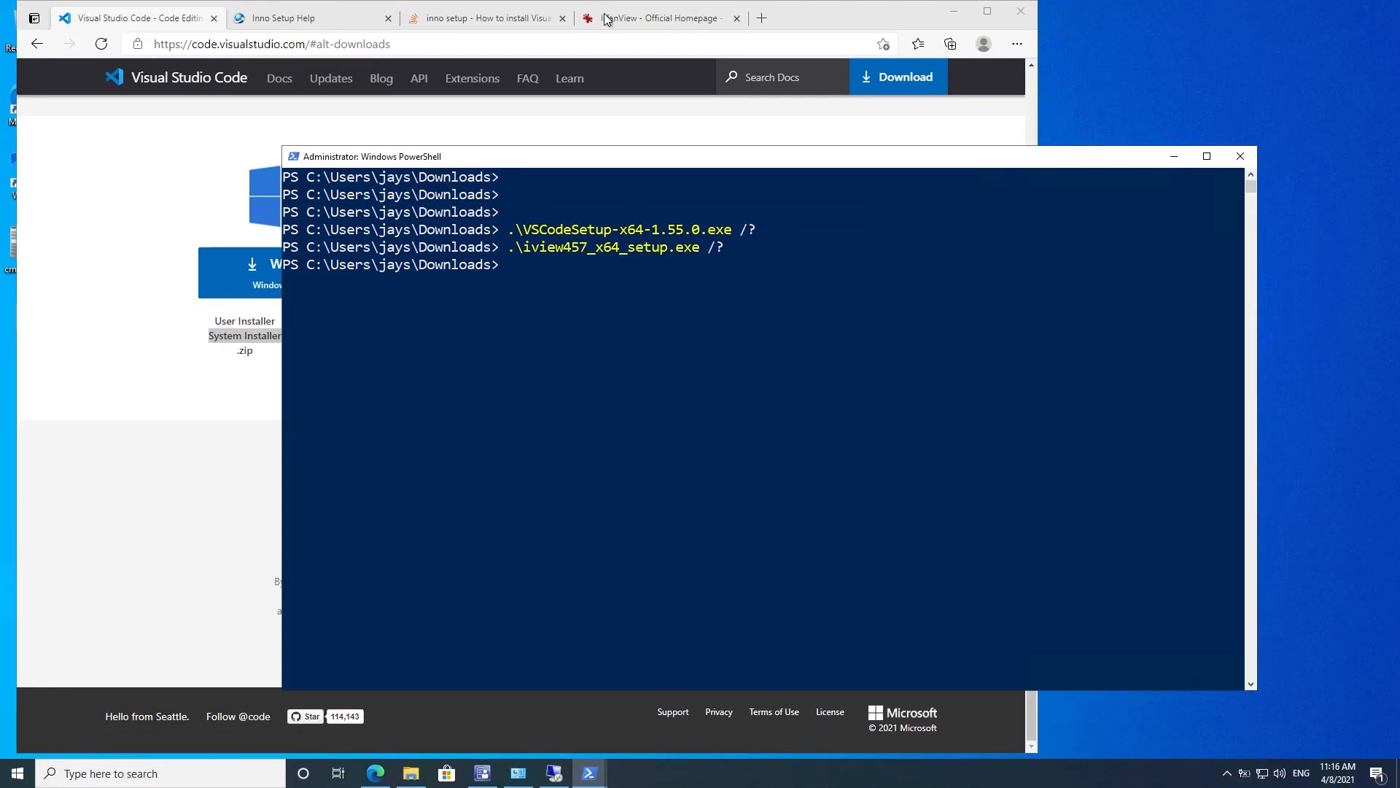
Step: Switch to the IrfanView website in the browser and open its FAQ page
left_click(632, 16)
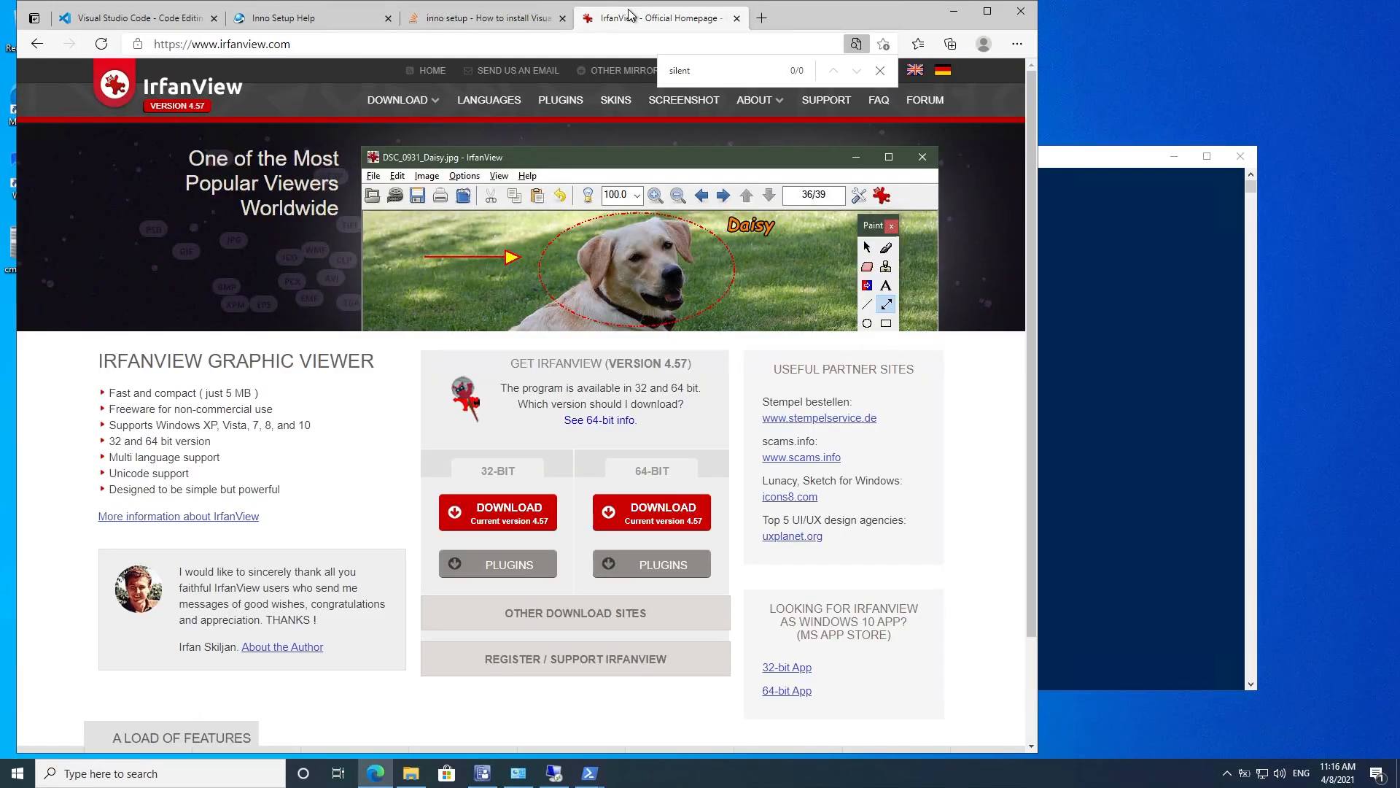
left_click(173, 47)
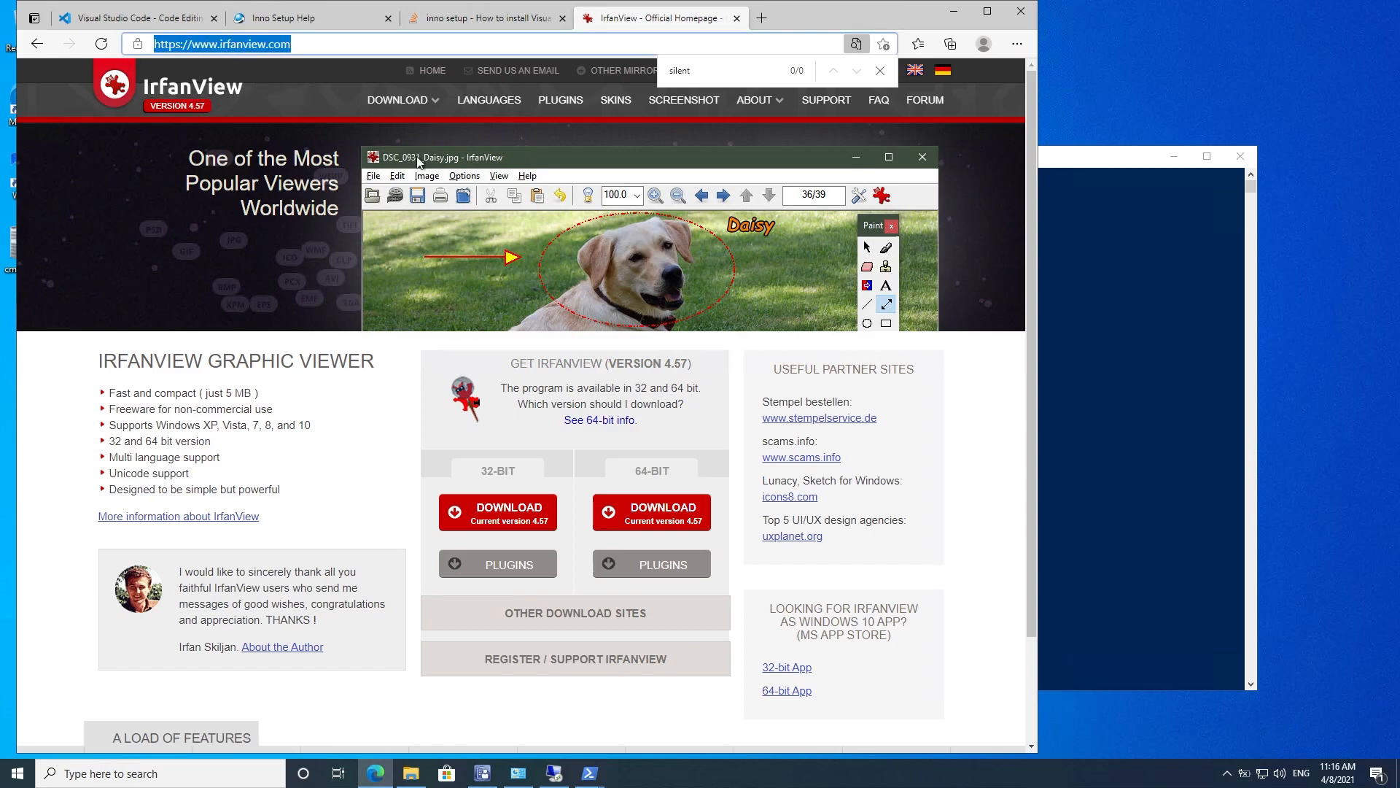
left_click(882, 104)
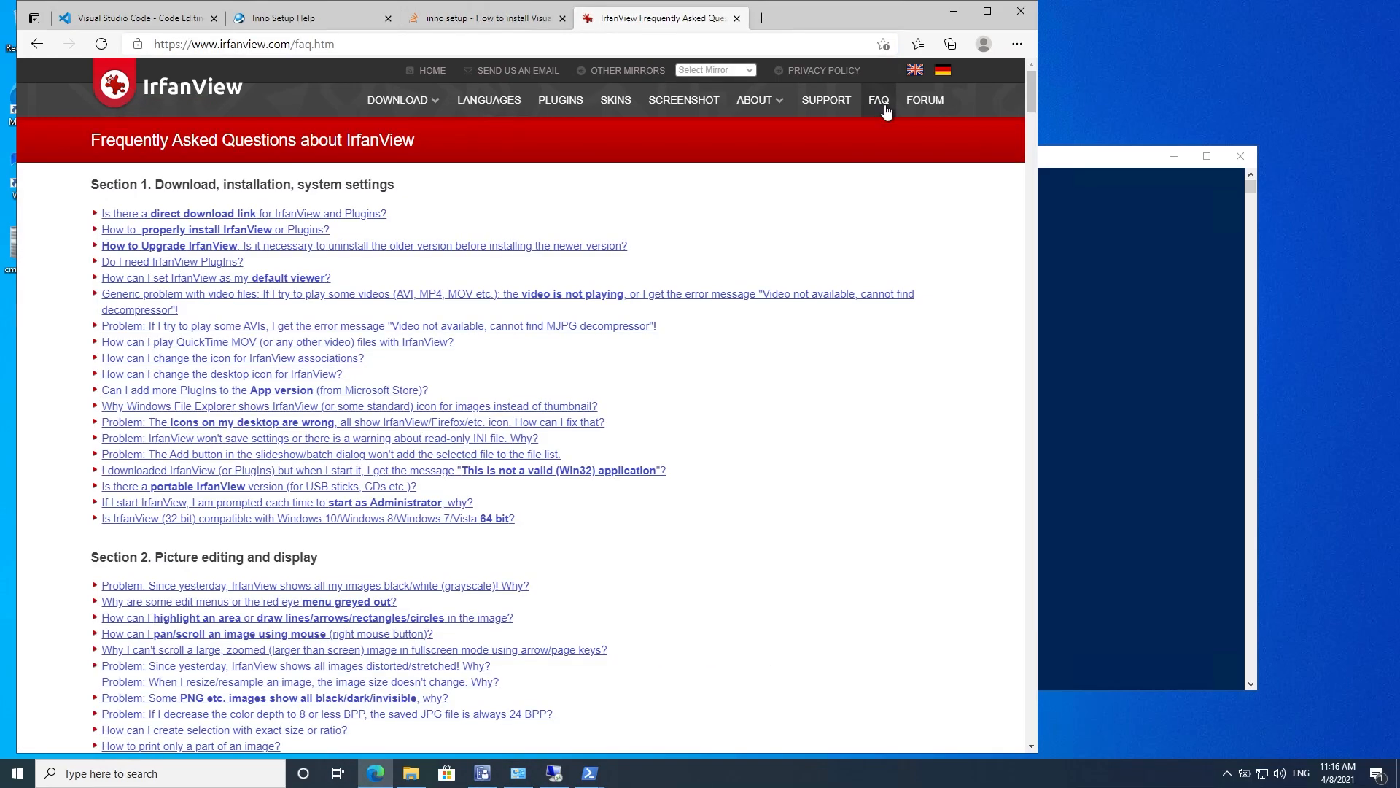
Step: Search the IrfanView FAQ page for "silent" and open the silent install/uninstall answer to examine its /silent switch
key("ctrl+f")
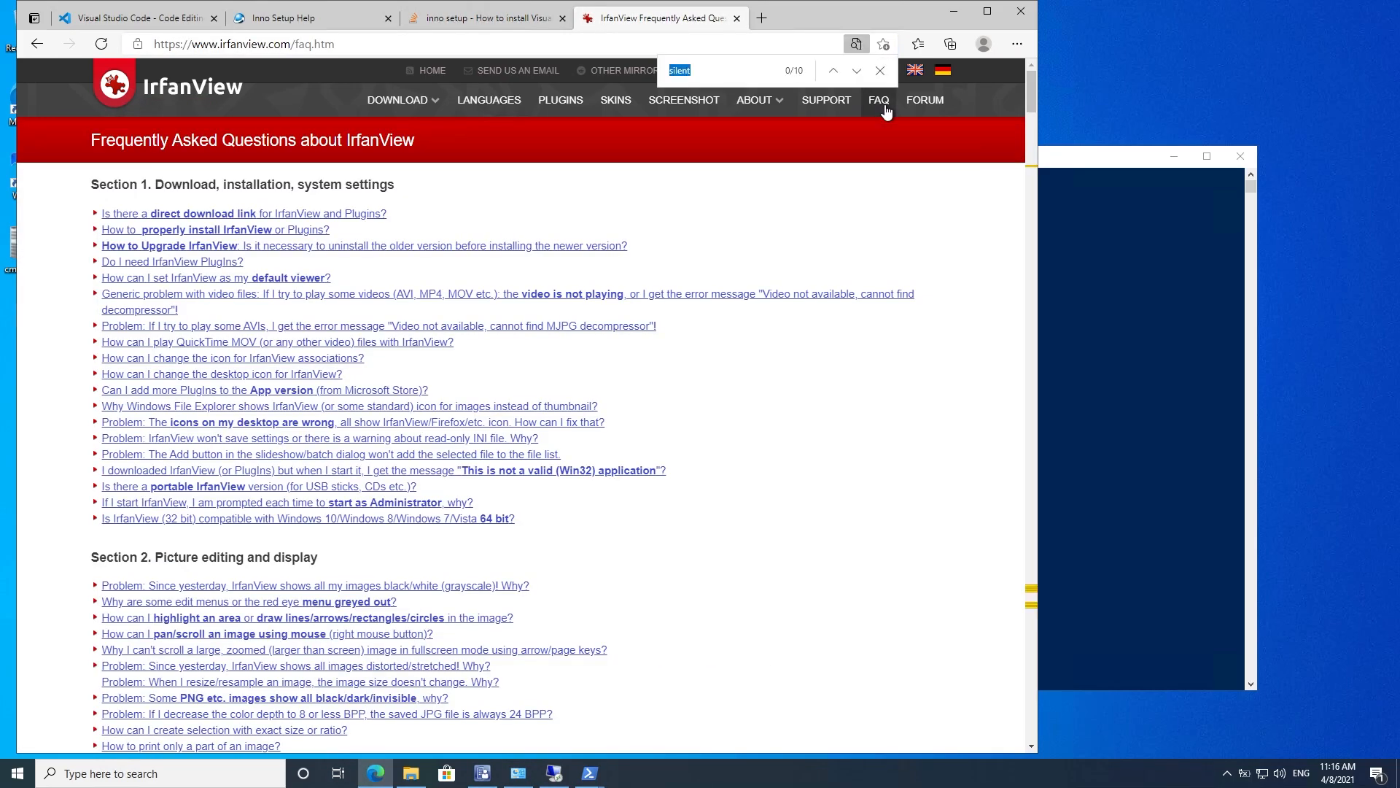
key("Return")
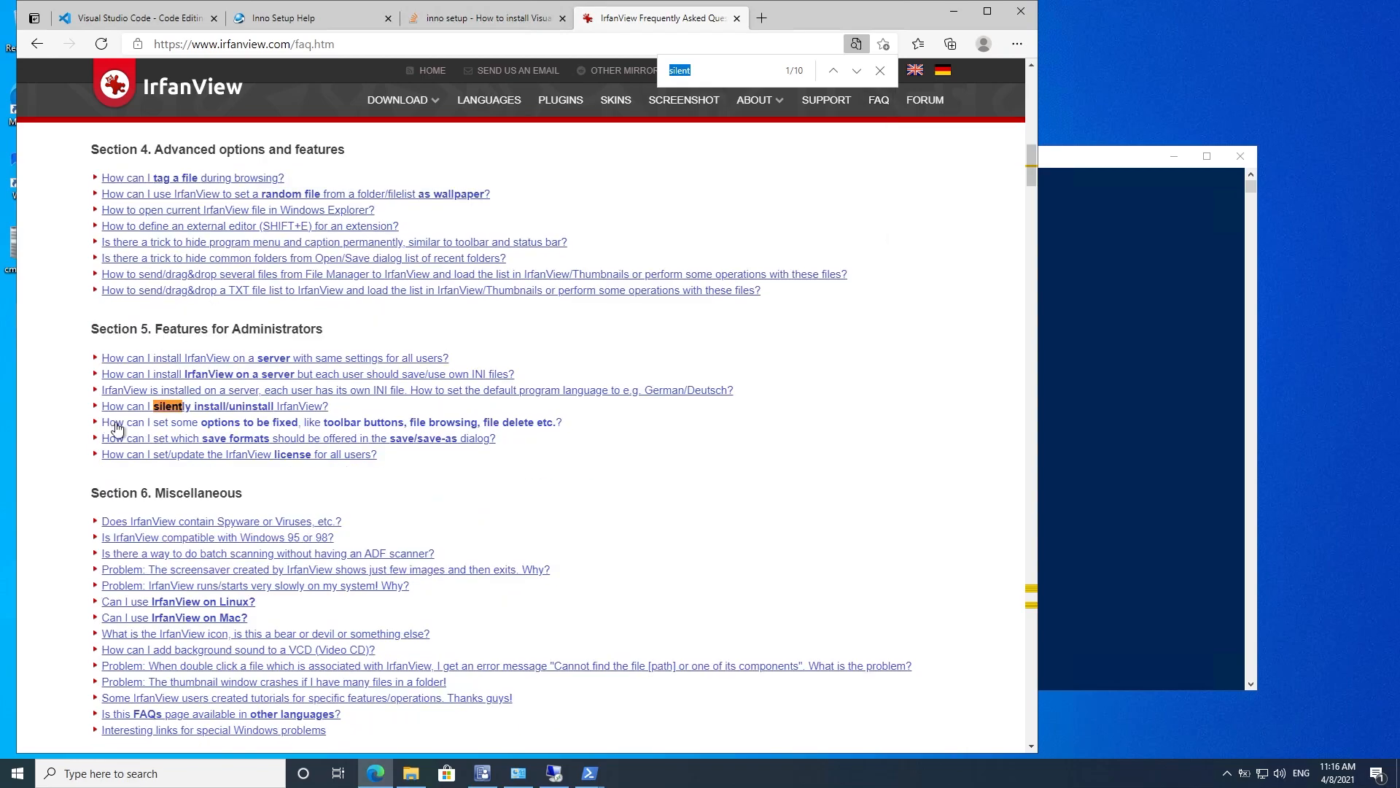
left_click(146, 412)
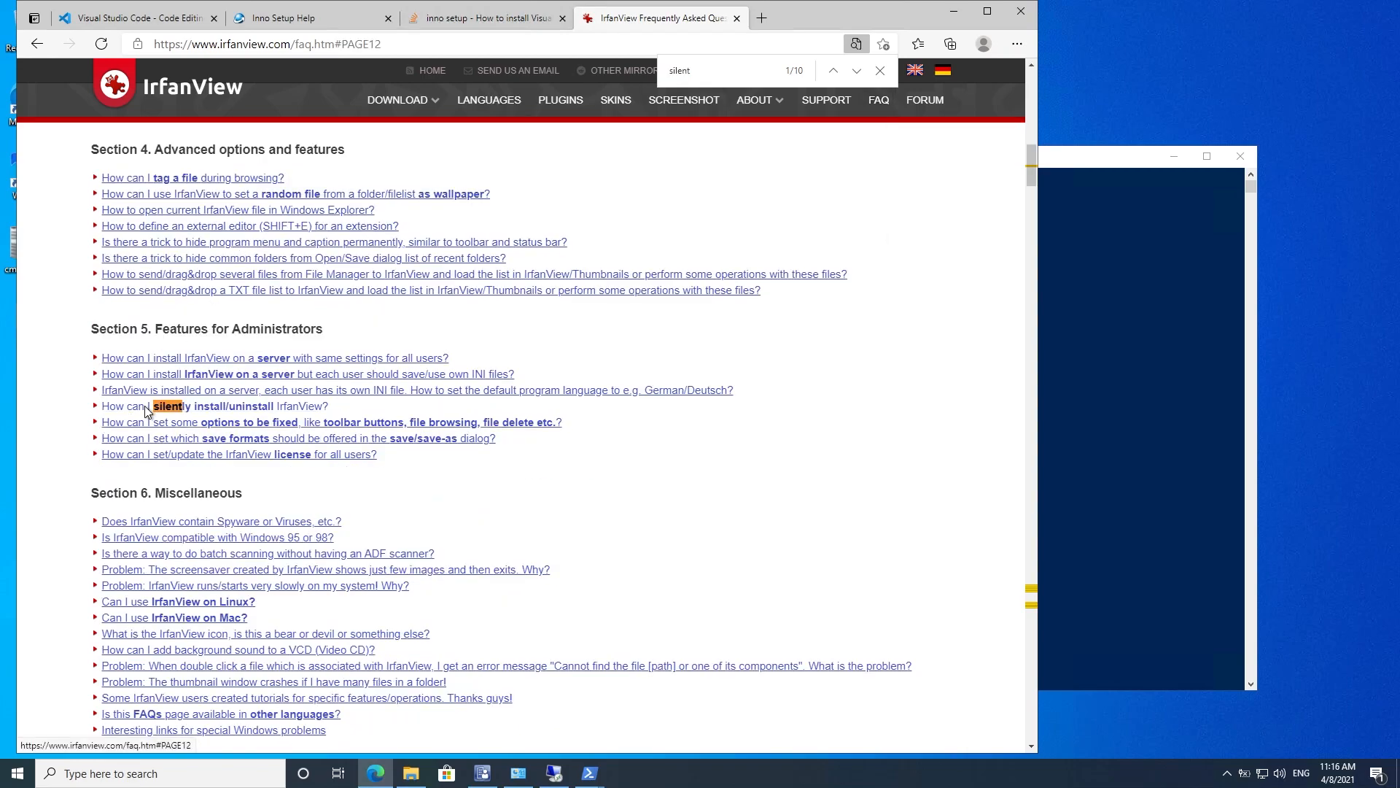
left_click_drag(188, 252, 346, 380)
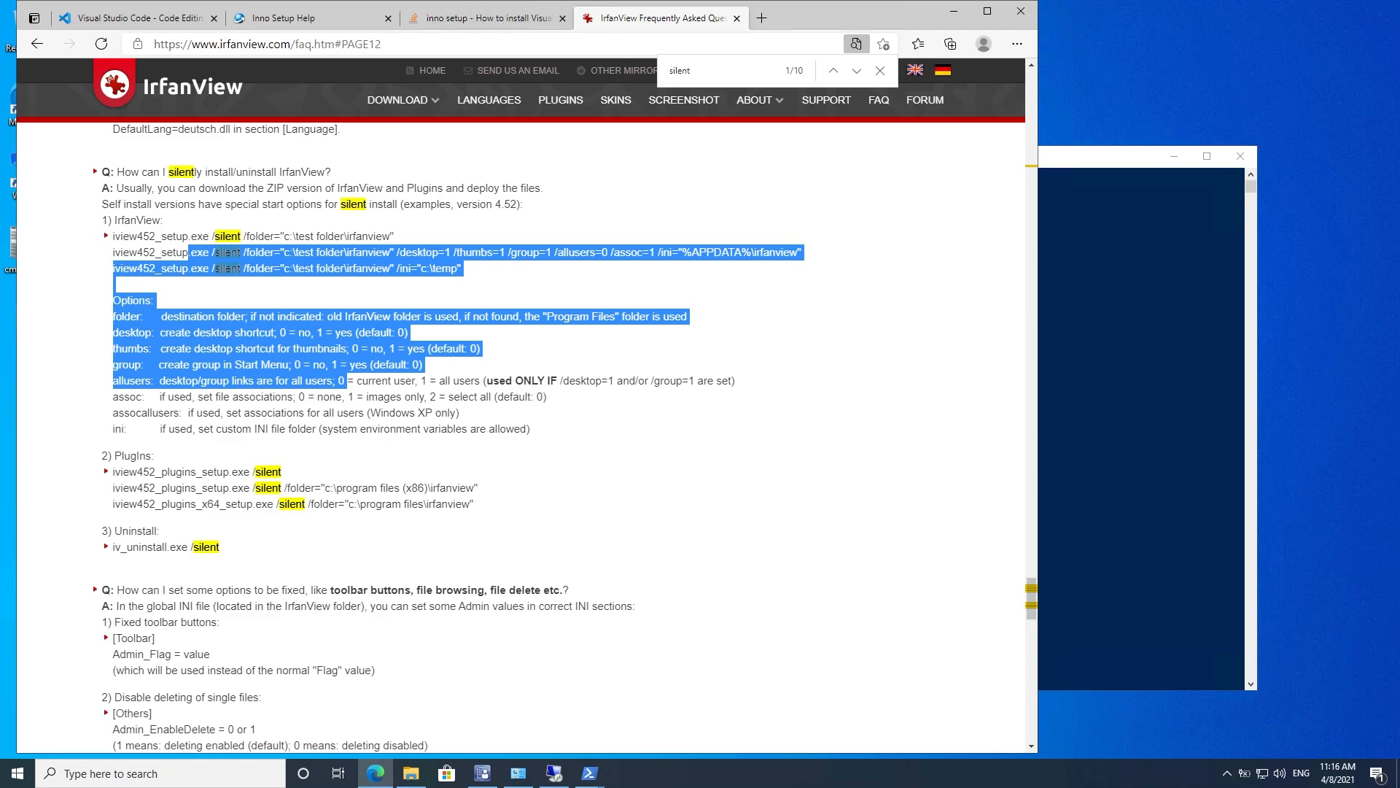
left_click(347, 381)
left_click_drag(209, 237, 231, 237)
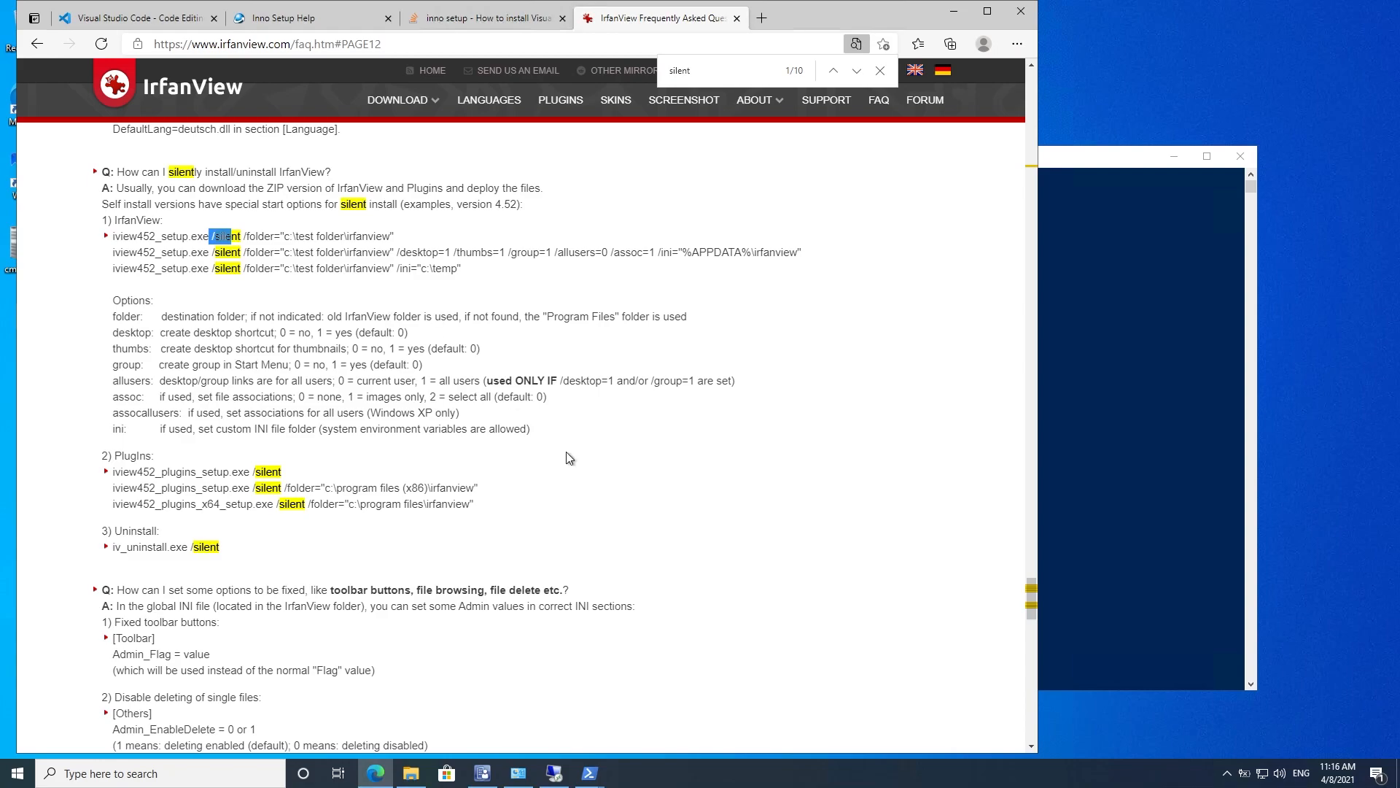
Step: Switch to the PowerShell window for the Downloads folder and clear the console, adding a few blank prompts
left_click(589, 773)
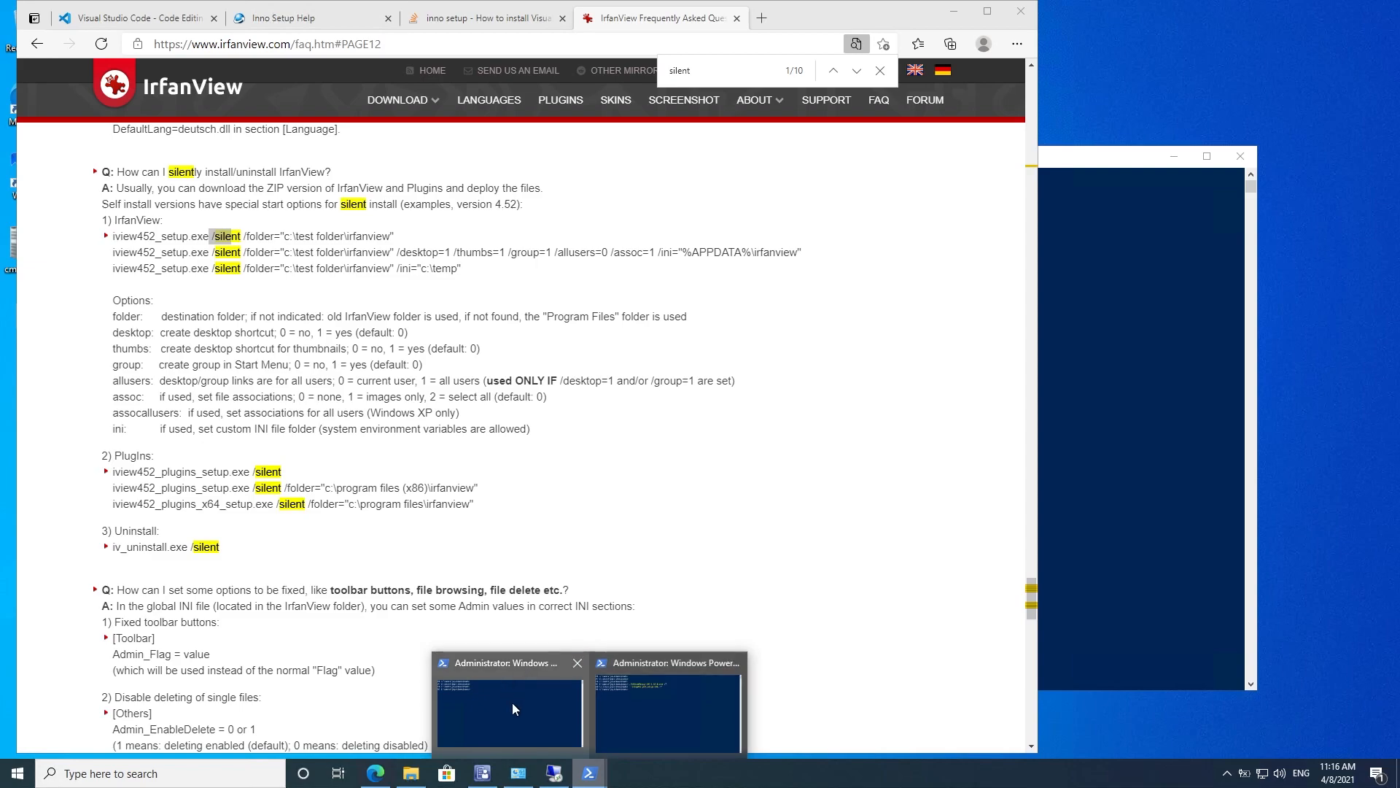
left_click(635, 702)
type("clear")
key("Return")
key("Return")
key("Return")
key("Return")
key("Return")
Step: Run VSCodeSetup-x64-1.55.0.exe with the /? parameter to display the installer's command-line switches
type("vsc")
key("Tab")
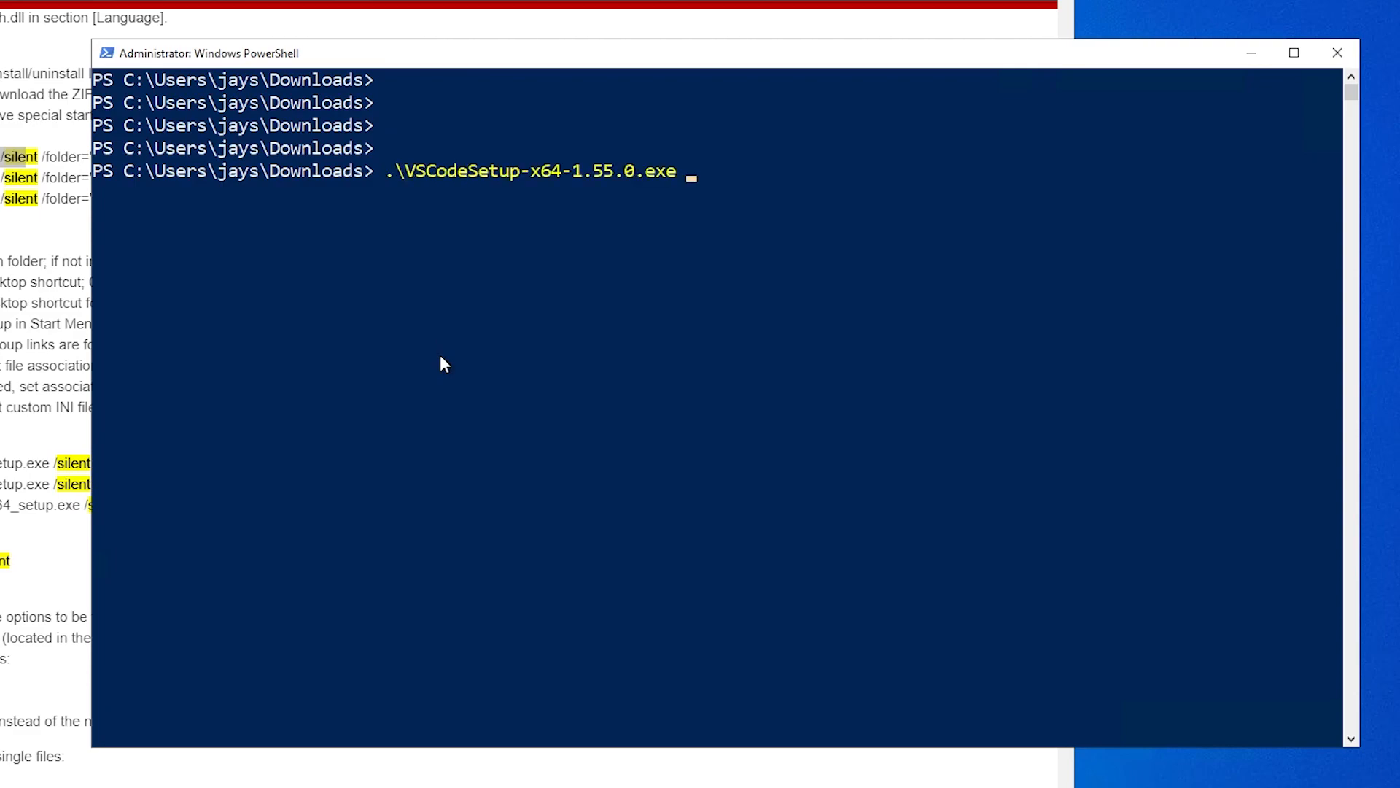
type("/?")
key("Return")
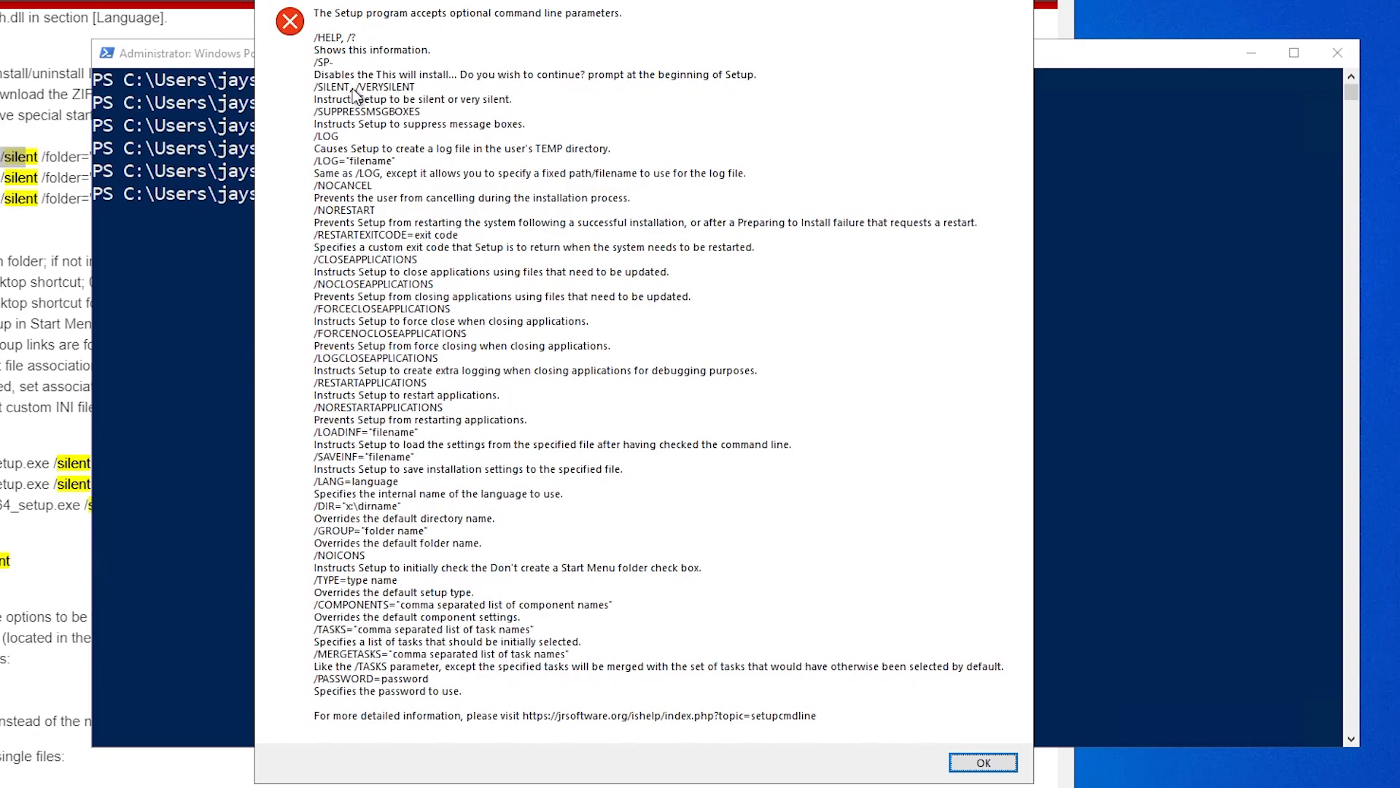
Step: Open a new Notepad window and move it over the setup help message
key("super+r")
type("n")
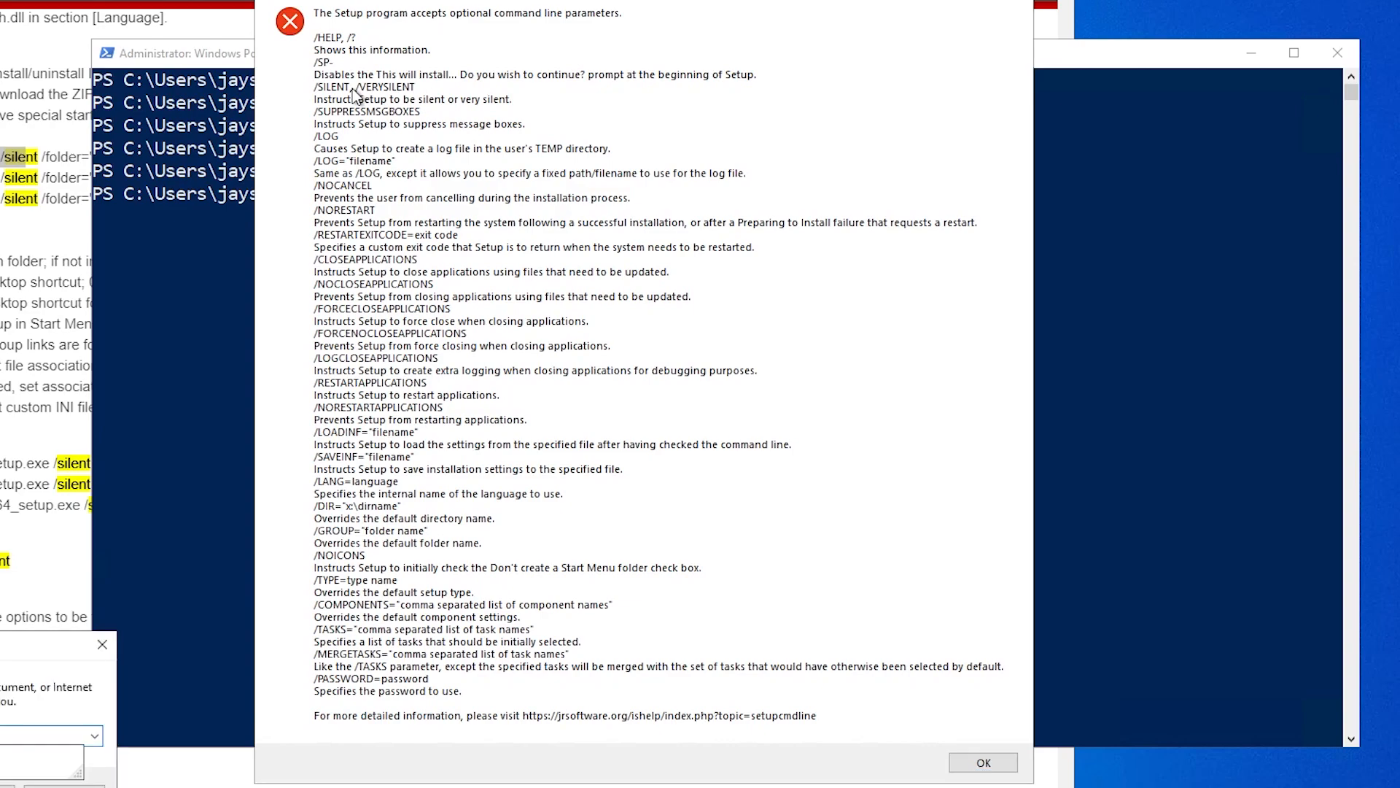
key("Return")
left_click_drag(1094, 66, 562, 165)
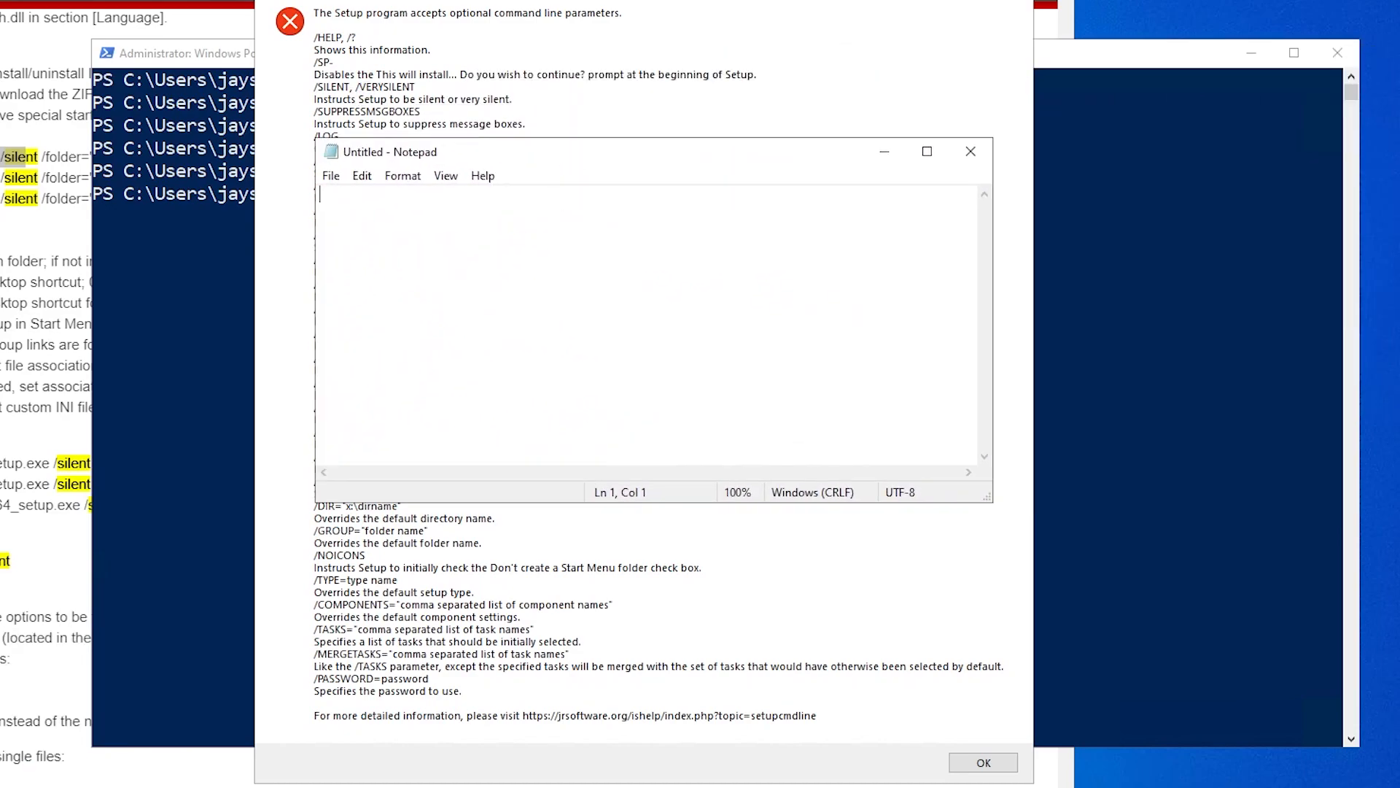
Step: Write the headings "Silent Install", "Silent Uninstall" and "Detetction Method" separated by blank lines, and highlight the last one
type("Silent Install")
key("Return")
key("Return")
type("Sile")
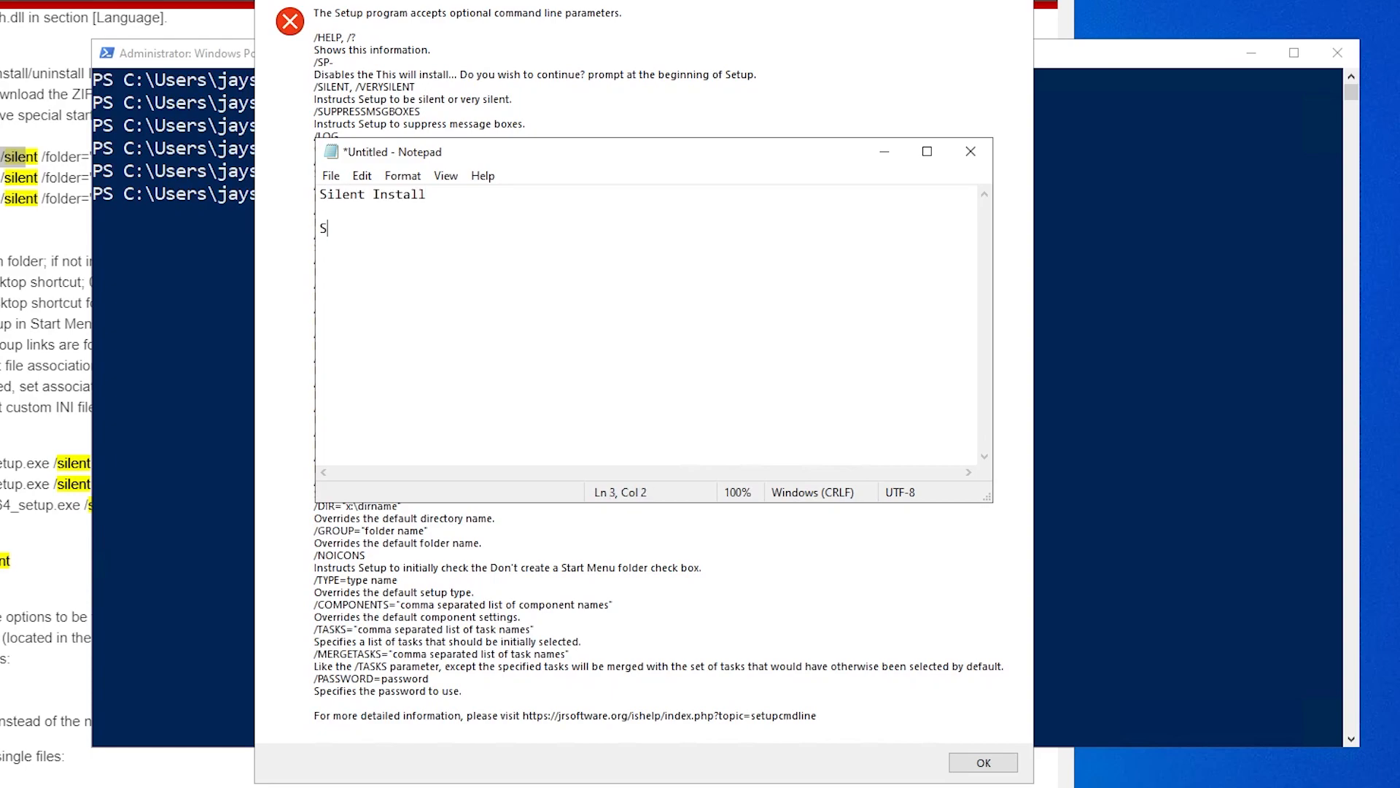
type("nt Uninstall")
key("Return")
key("Return")
type("Detetction Method")
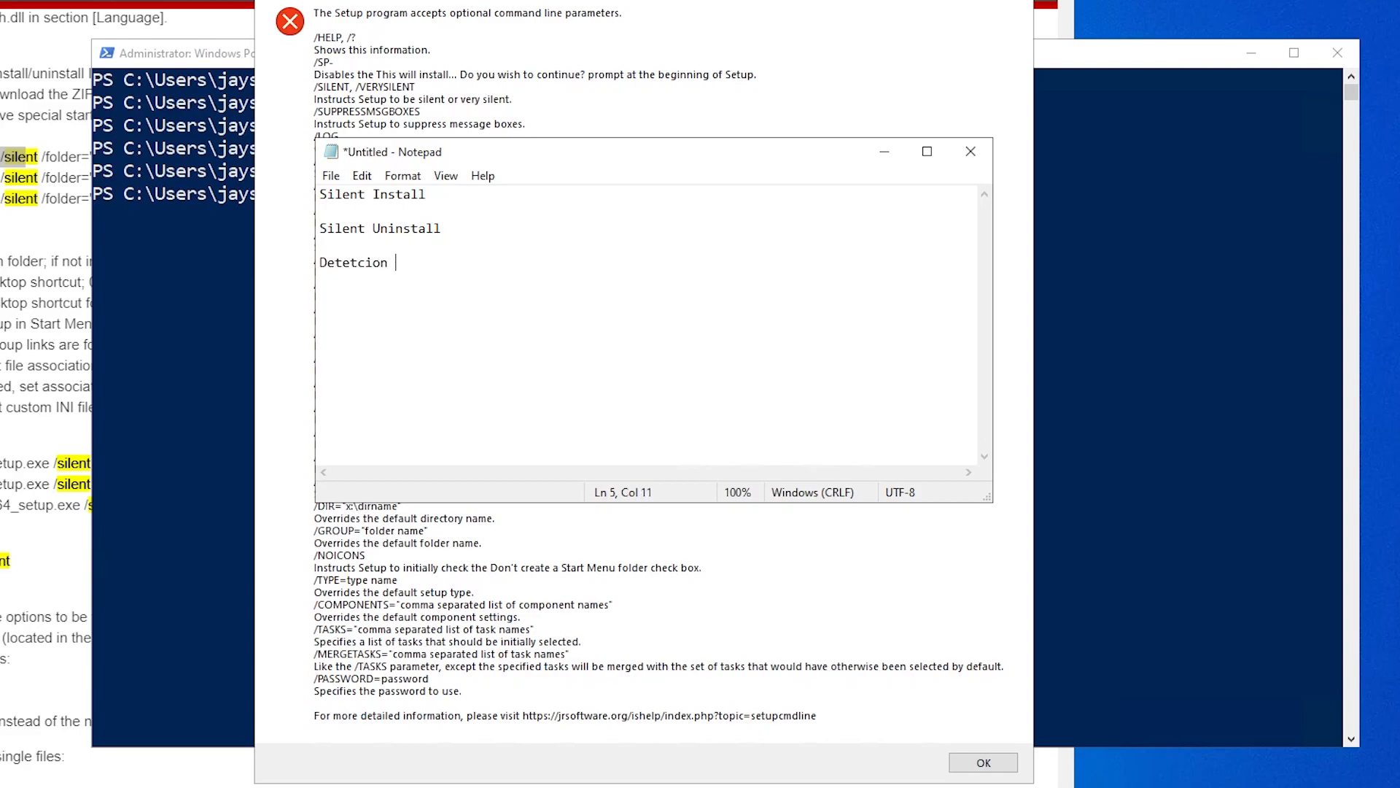
key("shift+Left")
key("shift+Left")
key("shift+Left")
key("shift+Left")
key("shift+Left")
key("shift+Left")
key("shift+Left")
key("shift+Left")
key("shift+Left")
key("shift+Left")
key("shift+Left")
key("shift+Left")
key("shift+Left")
key("shift+Left")
key("shift+Left")
key("shift+Left")
key("shift+Left")
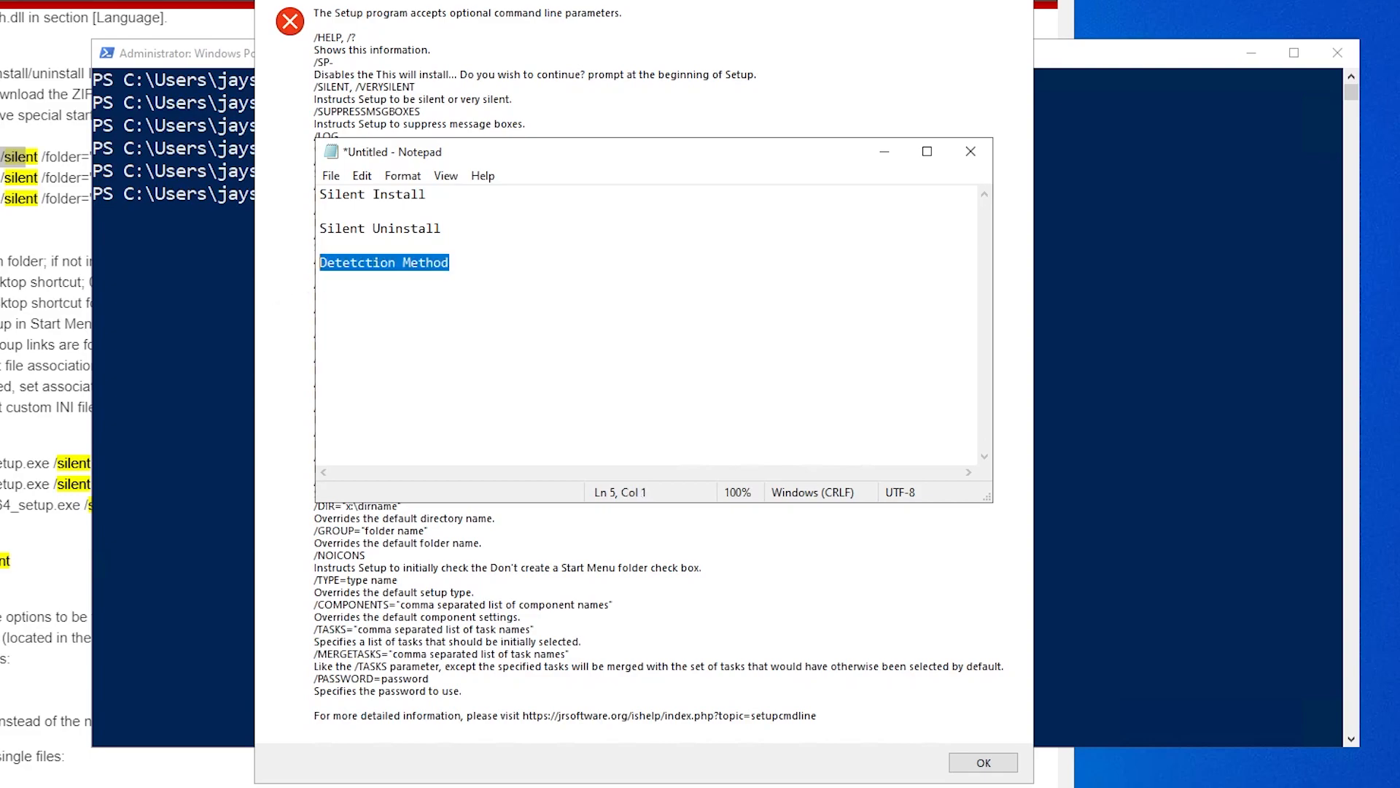
Step: Enter the switches /VERYSILENT /NORESTART under the Silent Install heading, moving the notes clear of the help text
left_click(322, 212)
left_click_drag(486, 152, 446, 318)
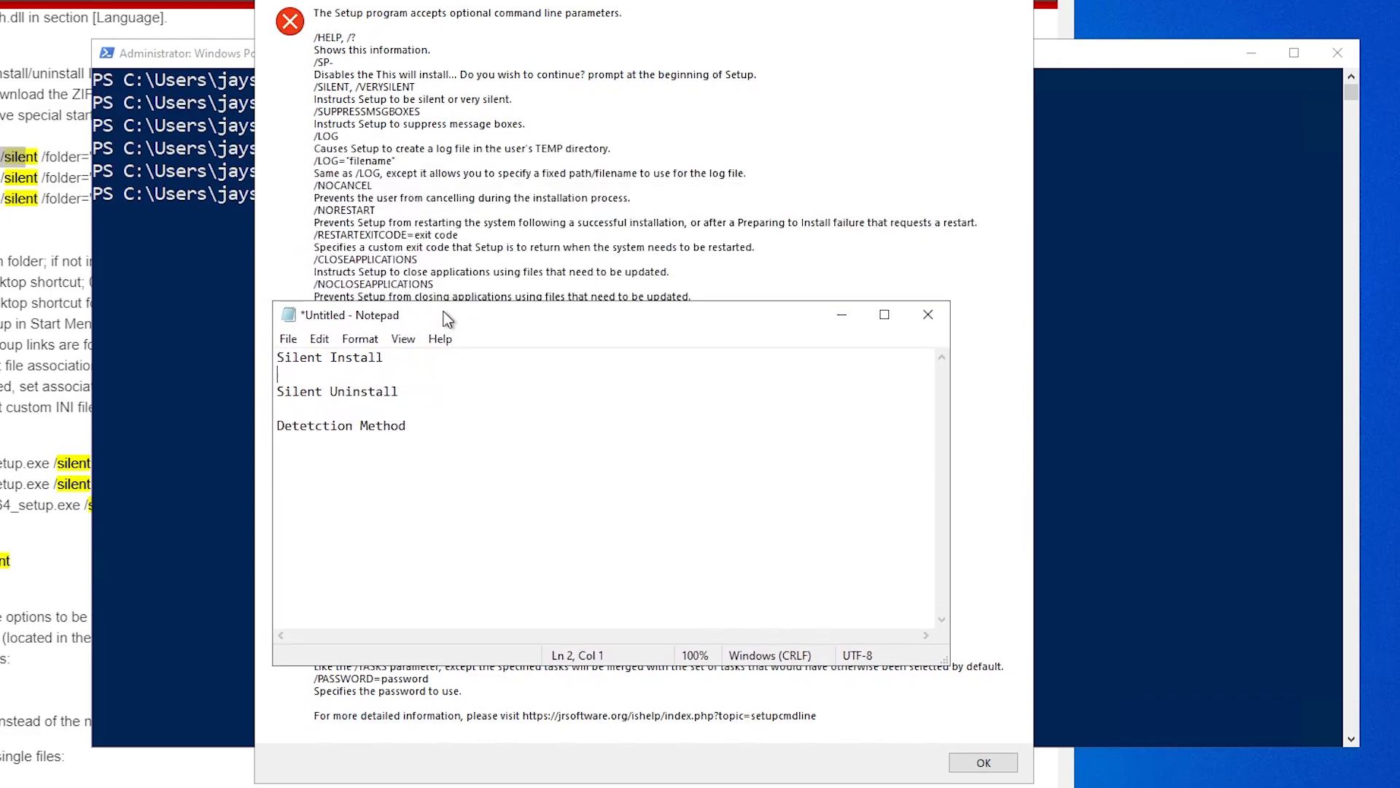
type("?")
key("BackSpace")
type("/")
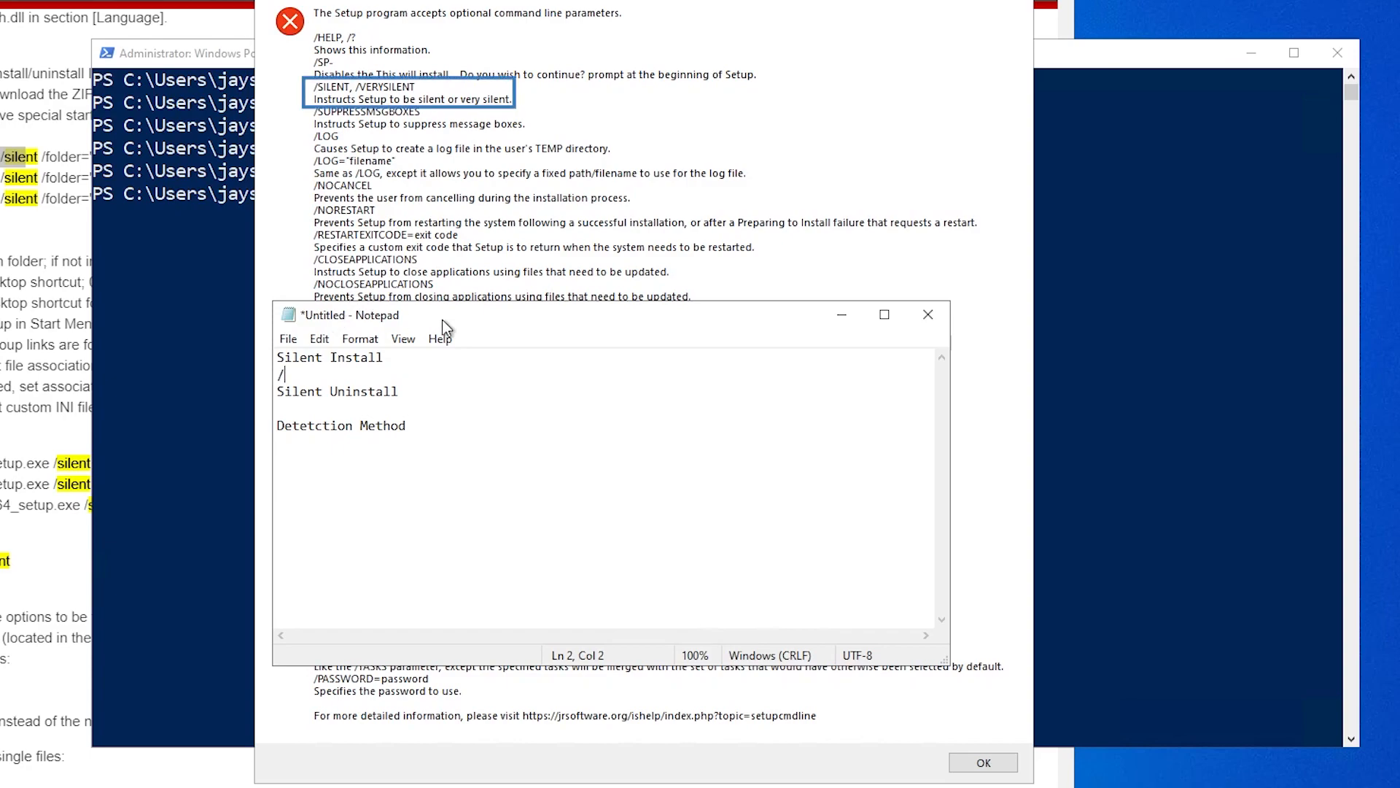
left_click_drag(447, 319, 445, 456)
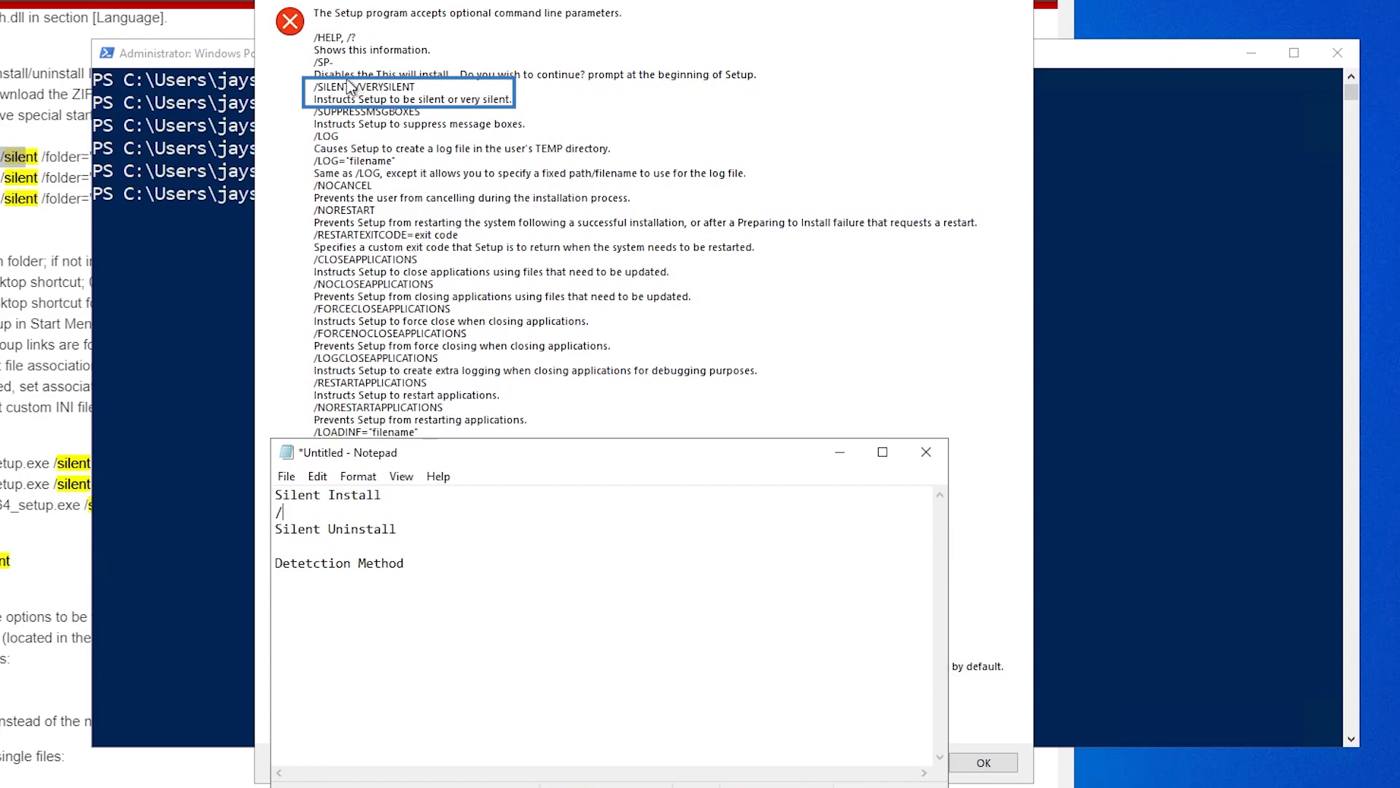
type("VERYSILET")
key("BackSpace")
type("NT ")
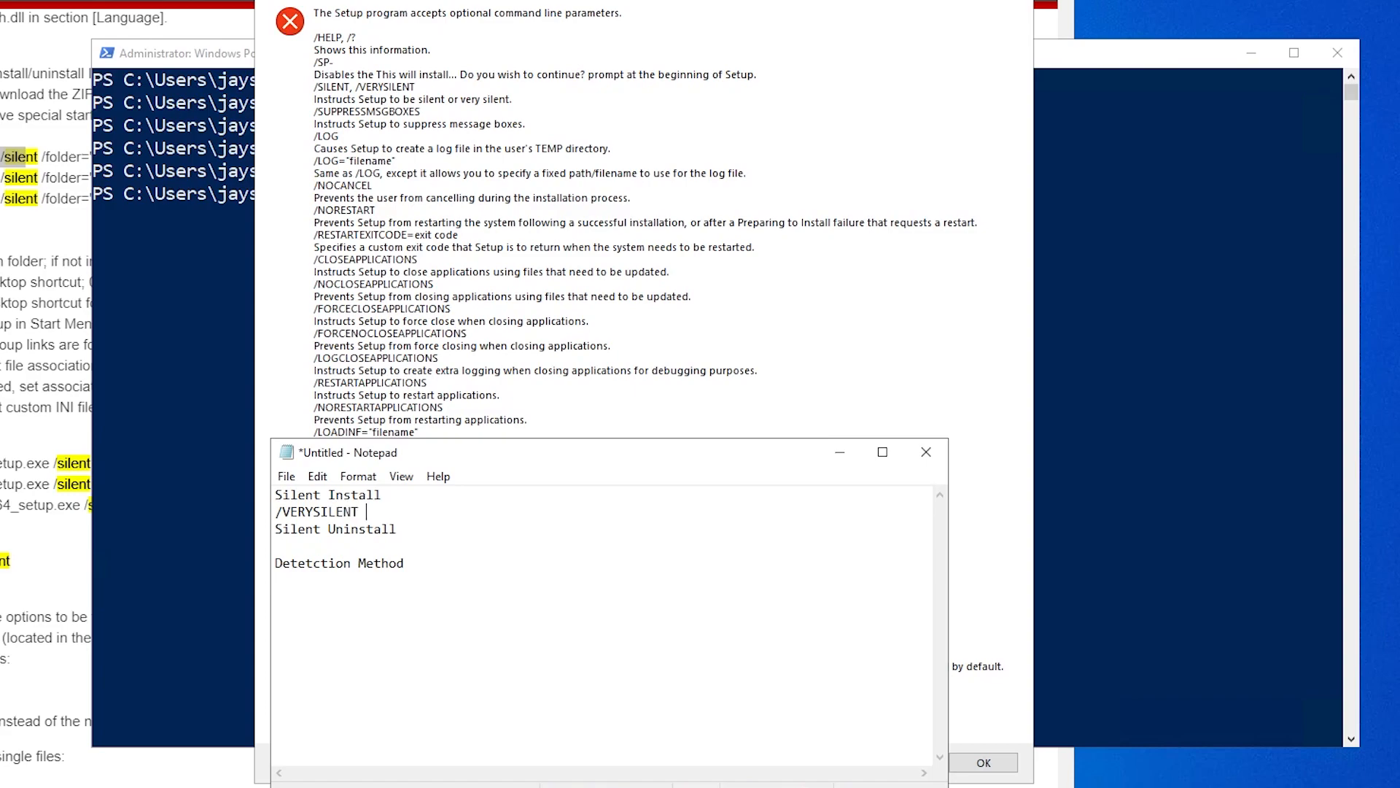
type("/N")
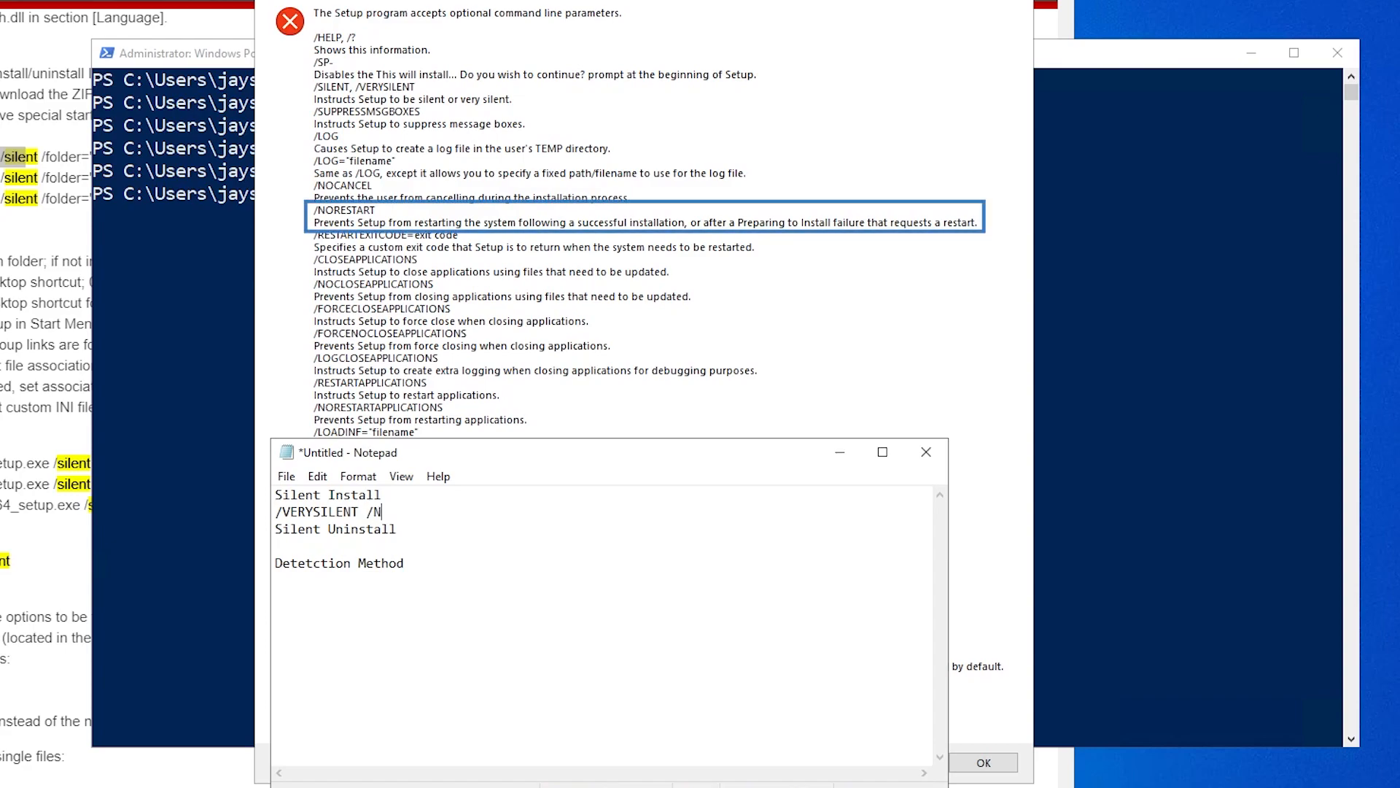
type("ORESTART")
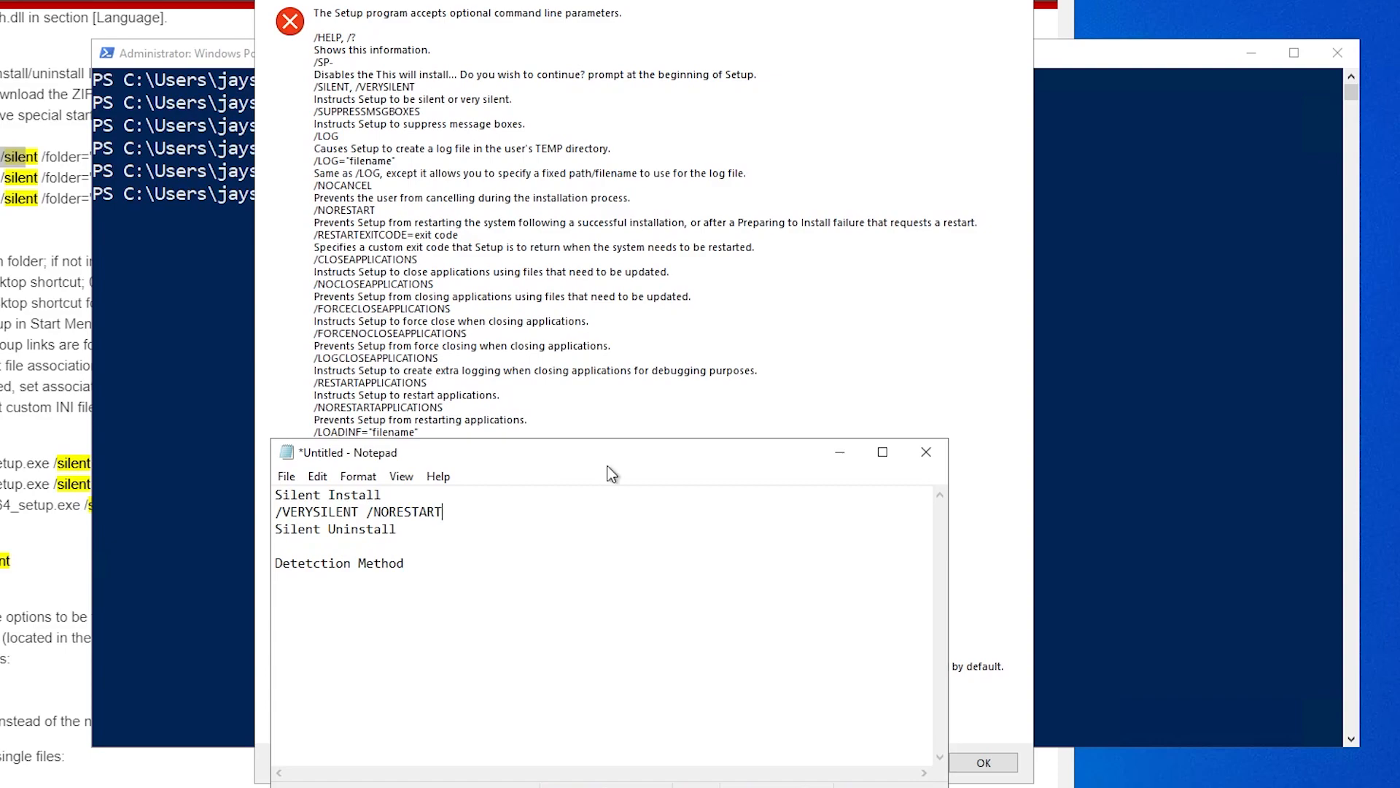
Step: Switch to the browser to review Inno Setup's command line parameters, and return to the Visual Studio Code download page
left_click(644, 359)
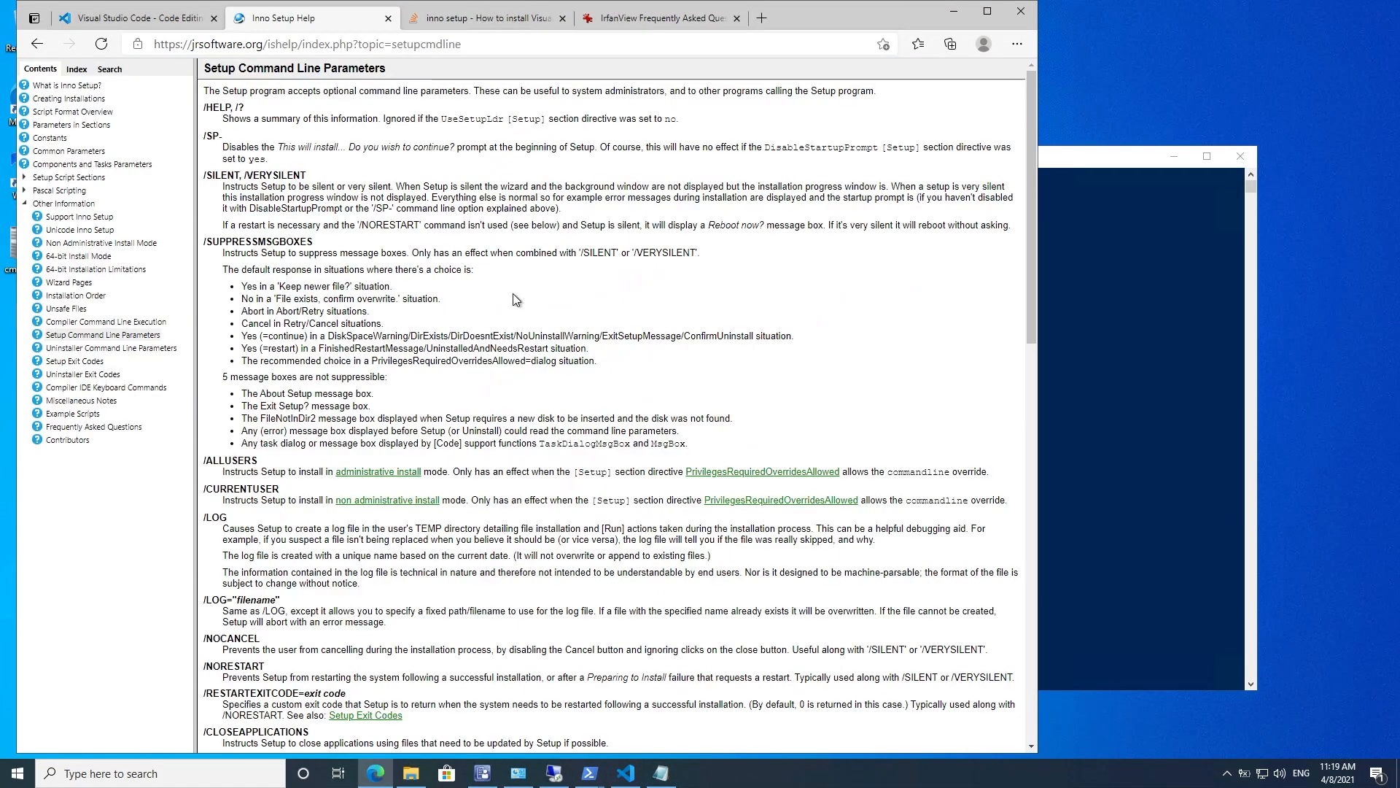
scroll(514, 293, "down", 15)
scroll(513, 301, "up", 15)
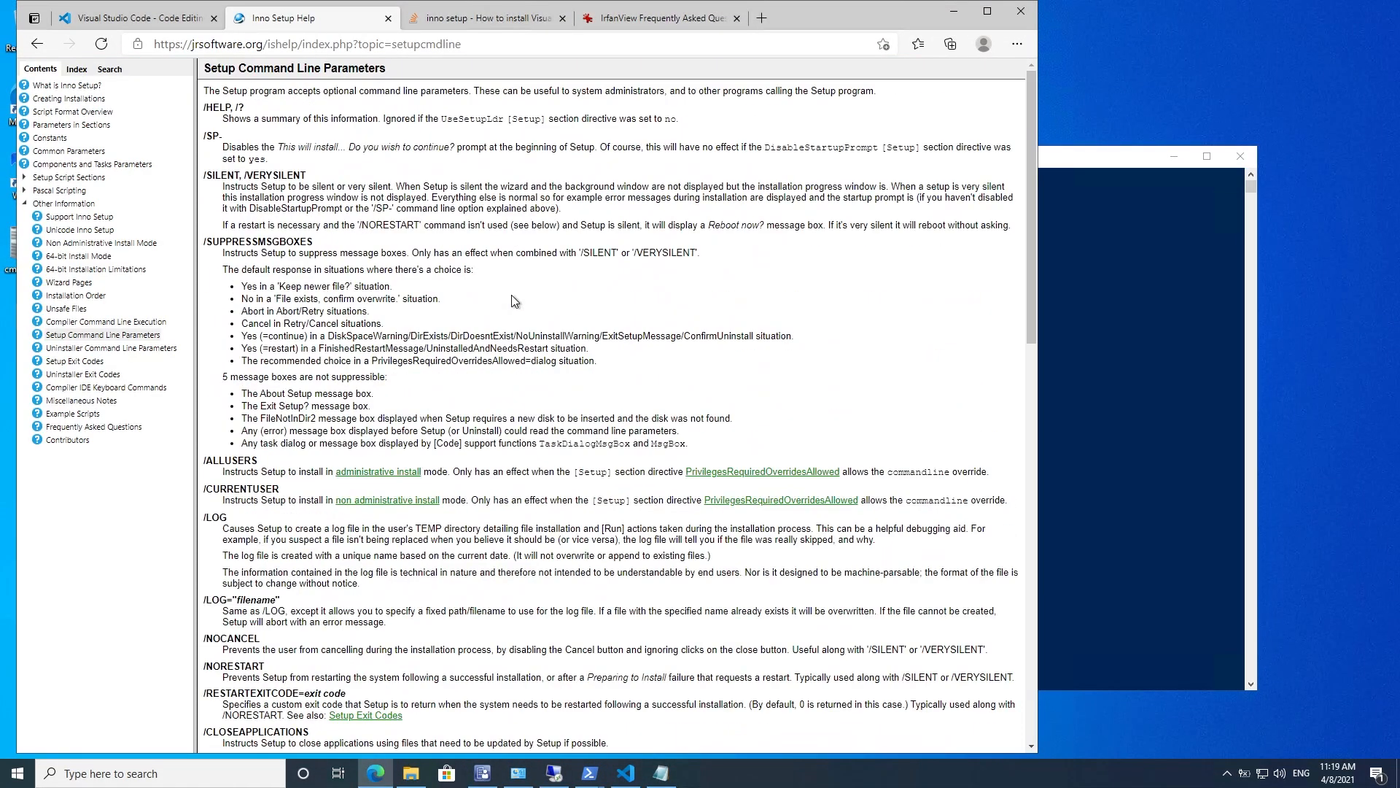
left_click(156, 19)
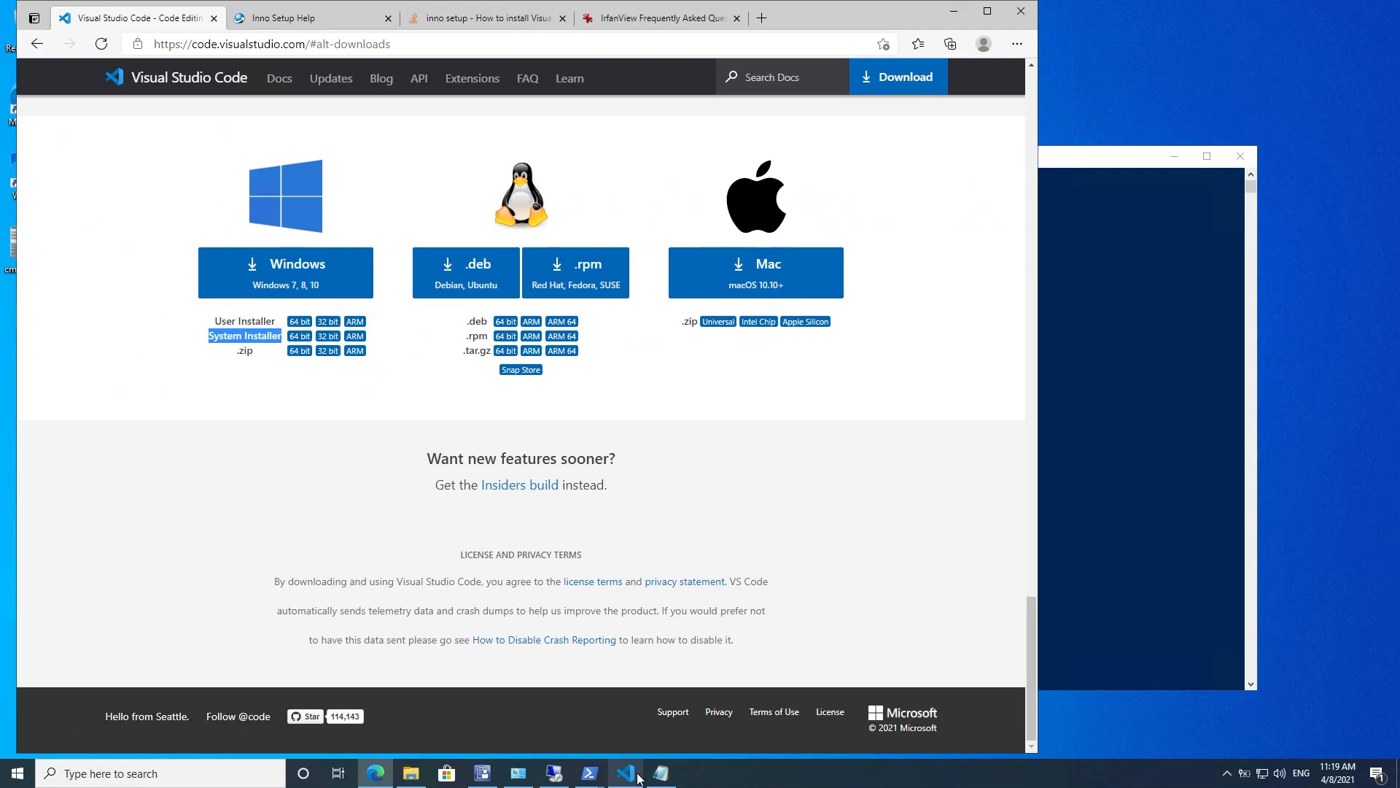
Step: Switch to Notepad and copy the /VERYSILENT /NORESTART line from the notes
left_click(661, 773)
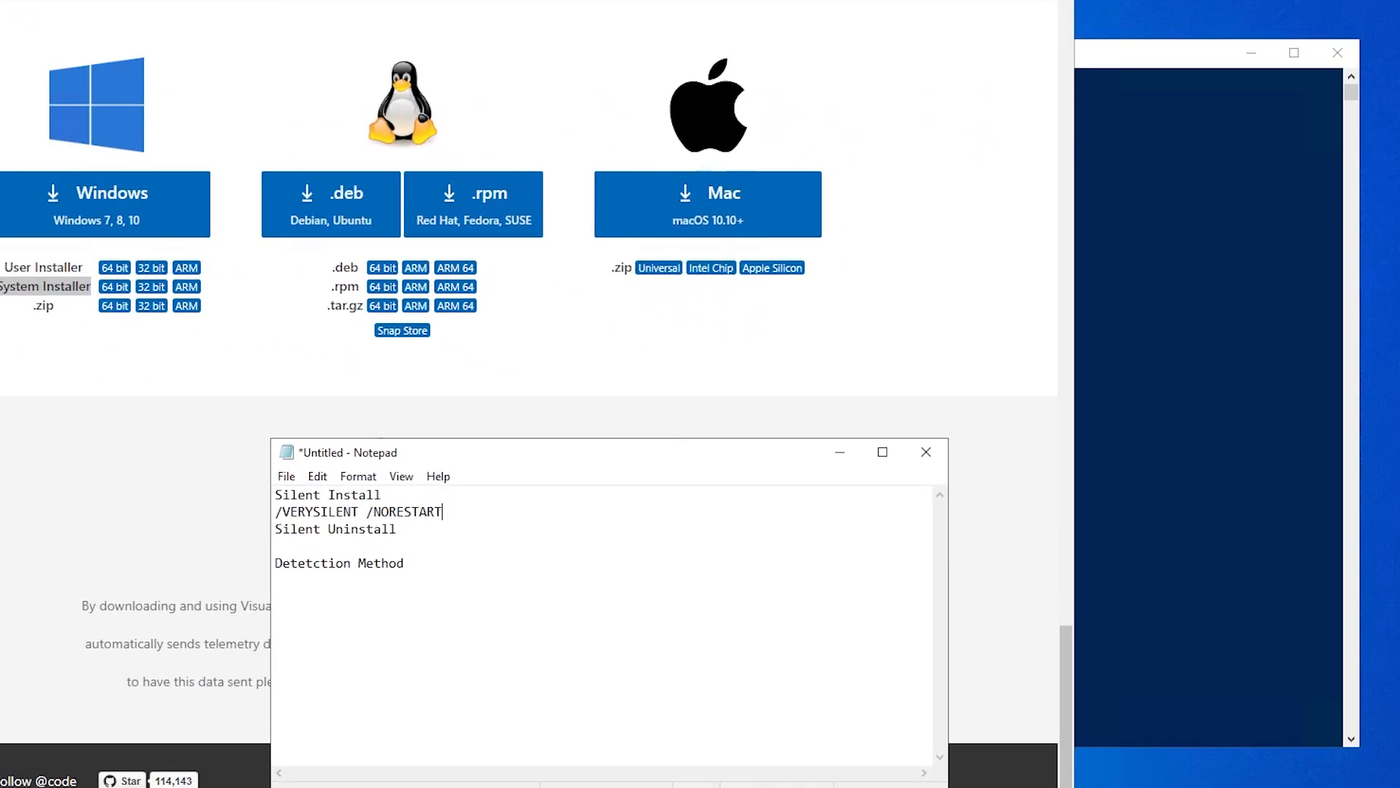
left_click_drag(442, 511, 275, 511)
right_click(289, 511)
left_click(353, 574)
Step: Switch to PowerShell and run VSCodeSetup-x64-1.55.0.exe with the copied switches /VERYSILENT /NORESTART
left_click(1179, 305)
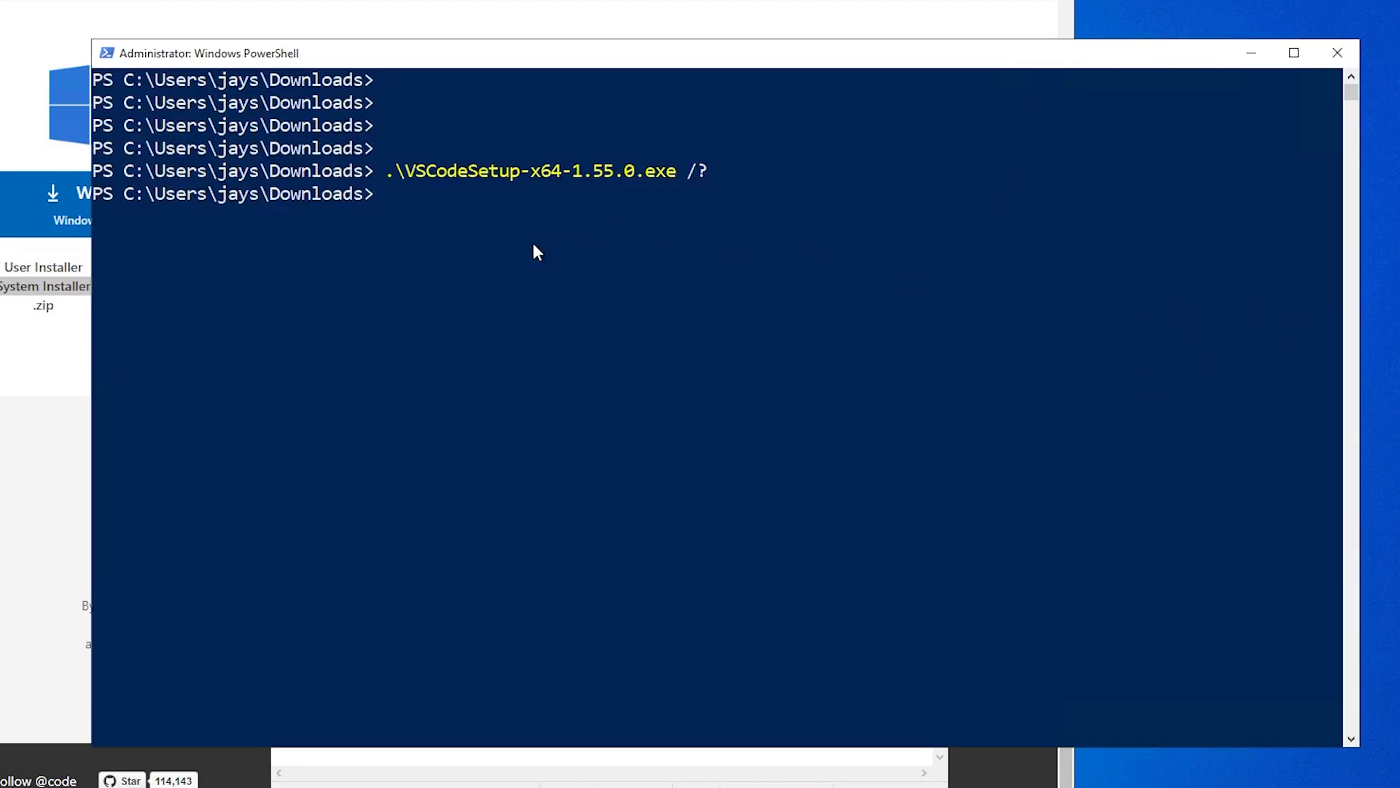
left_click(421, 226)
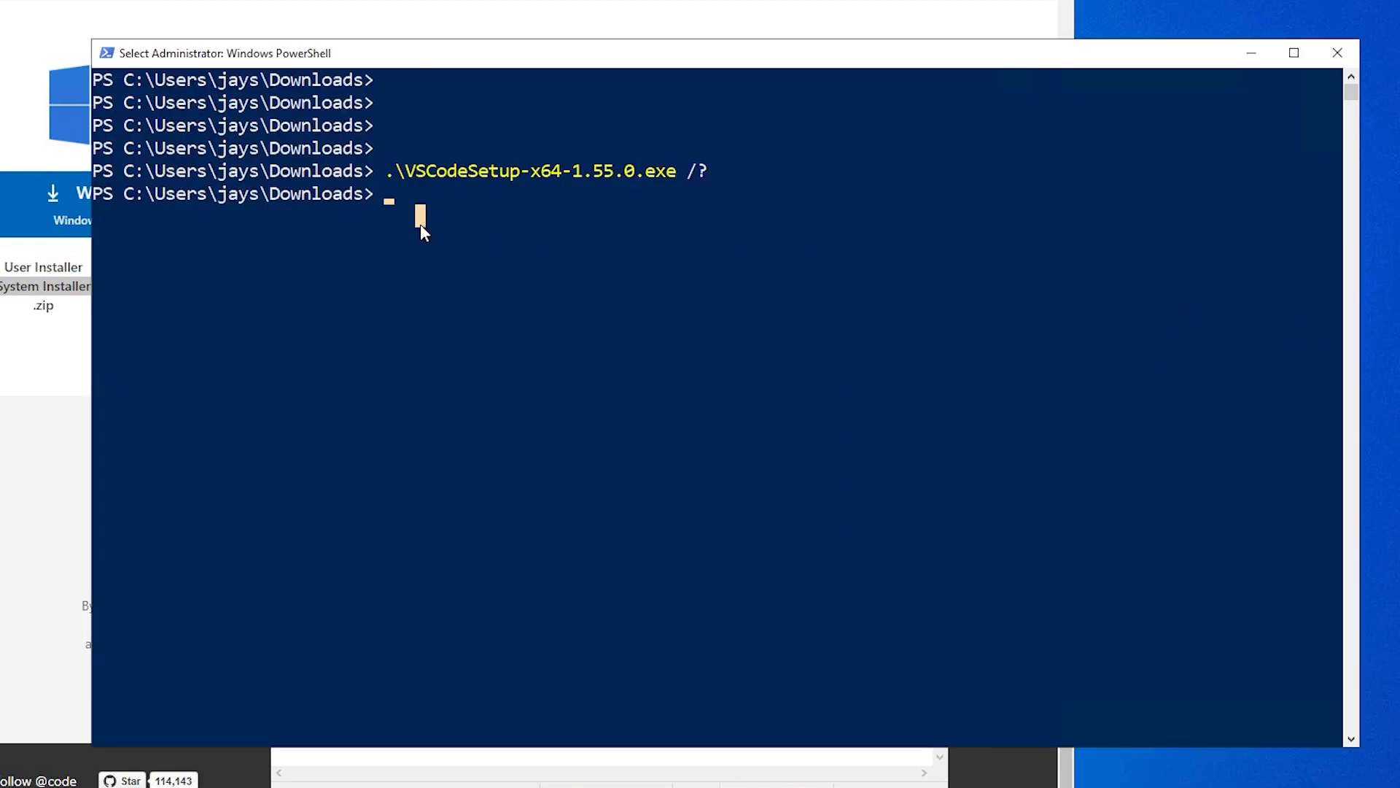
type("vsc")
key("Tab")
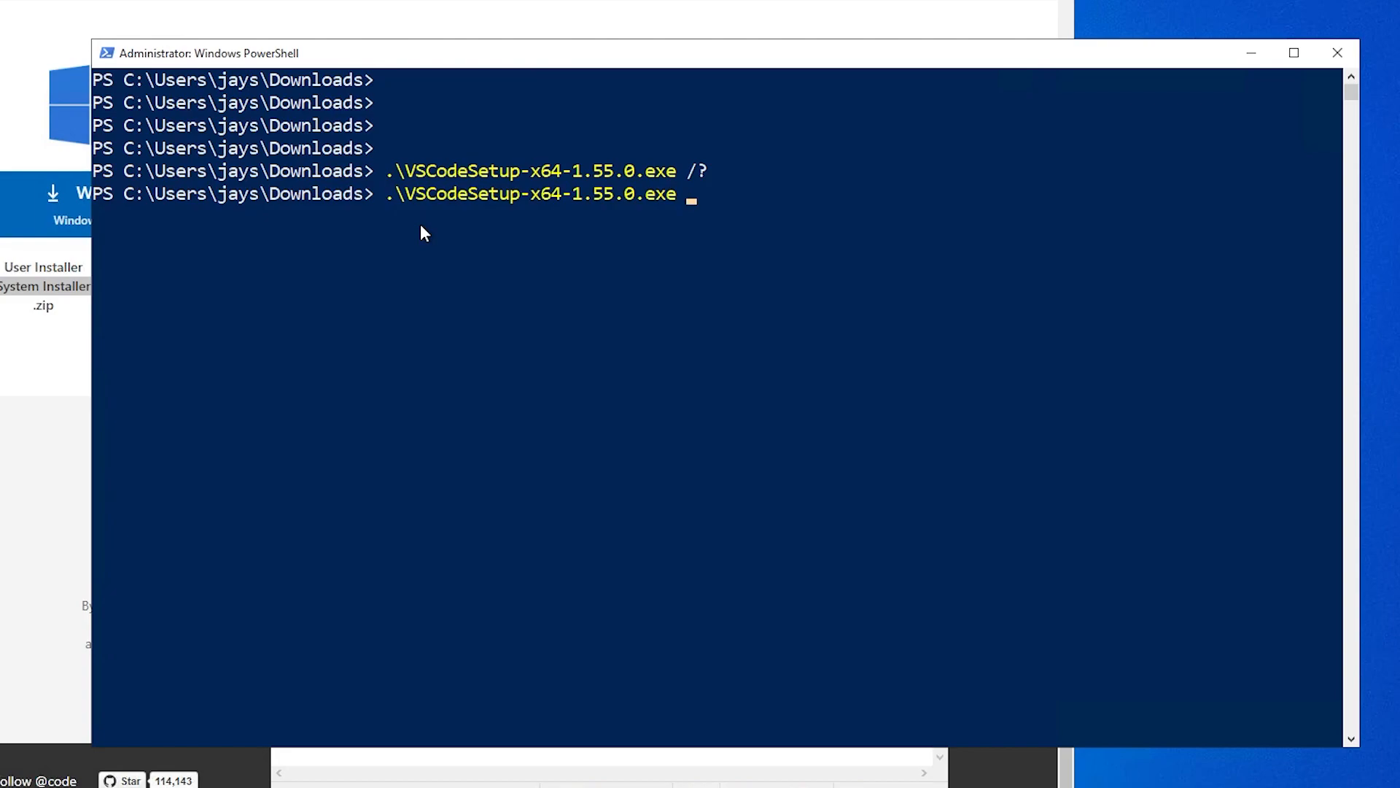
key("ctrl+v")
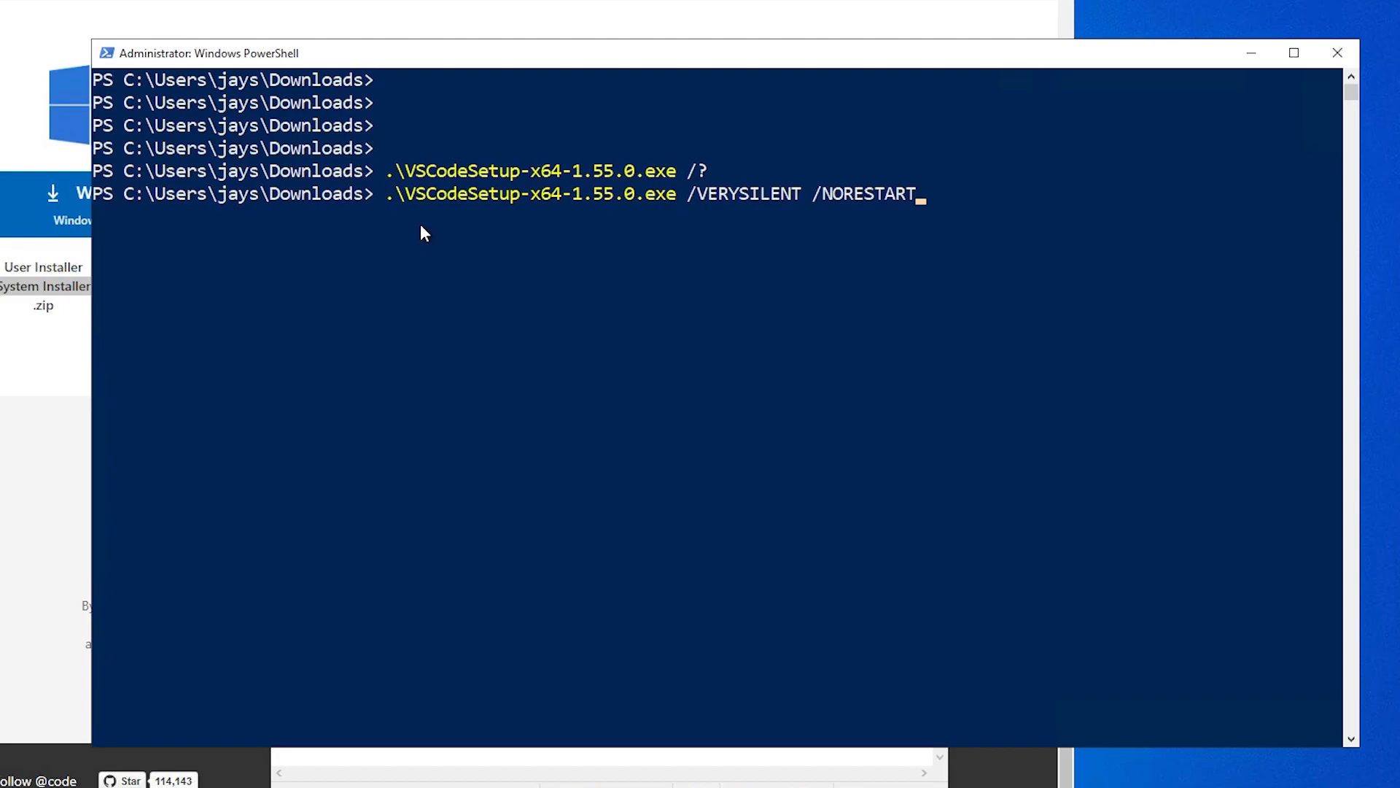
key("Return")
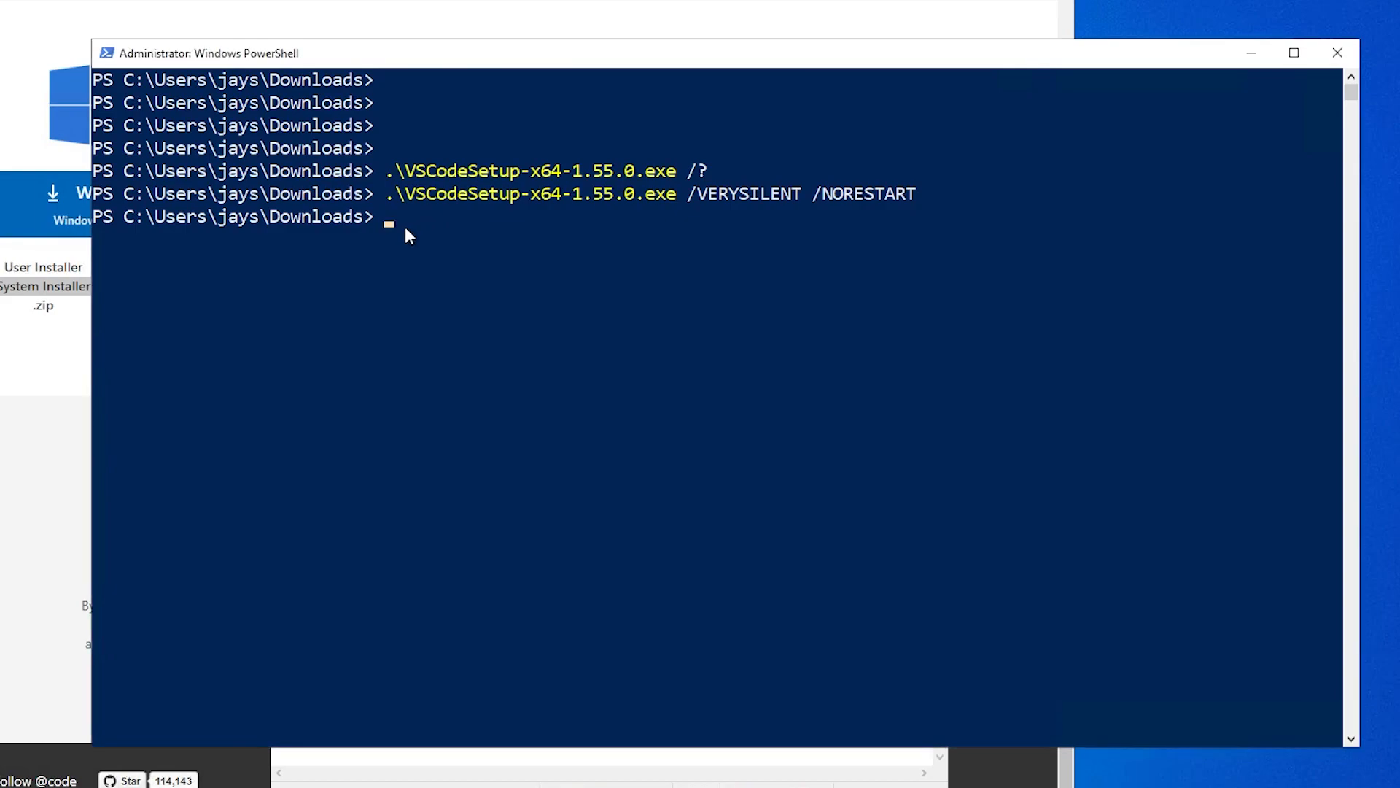
Step: Open Programs and Features with the appwiz.cpl command and look through the installed programs for Visual Studio Code
type("appwiz.cpl")
key("Return")
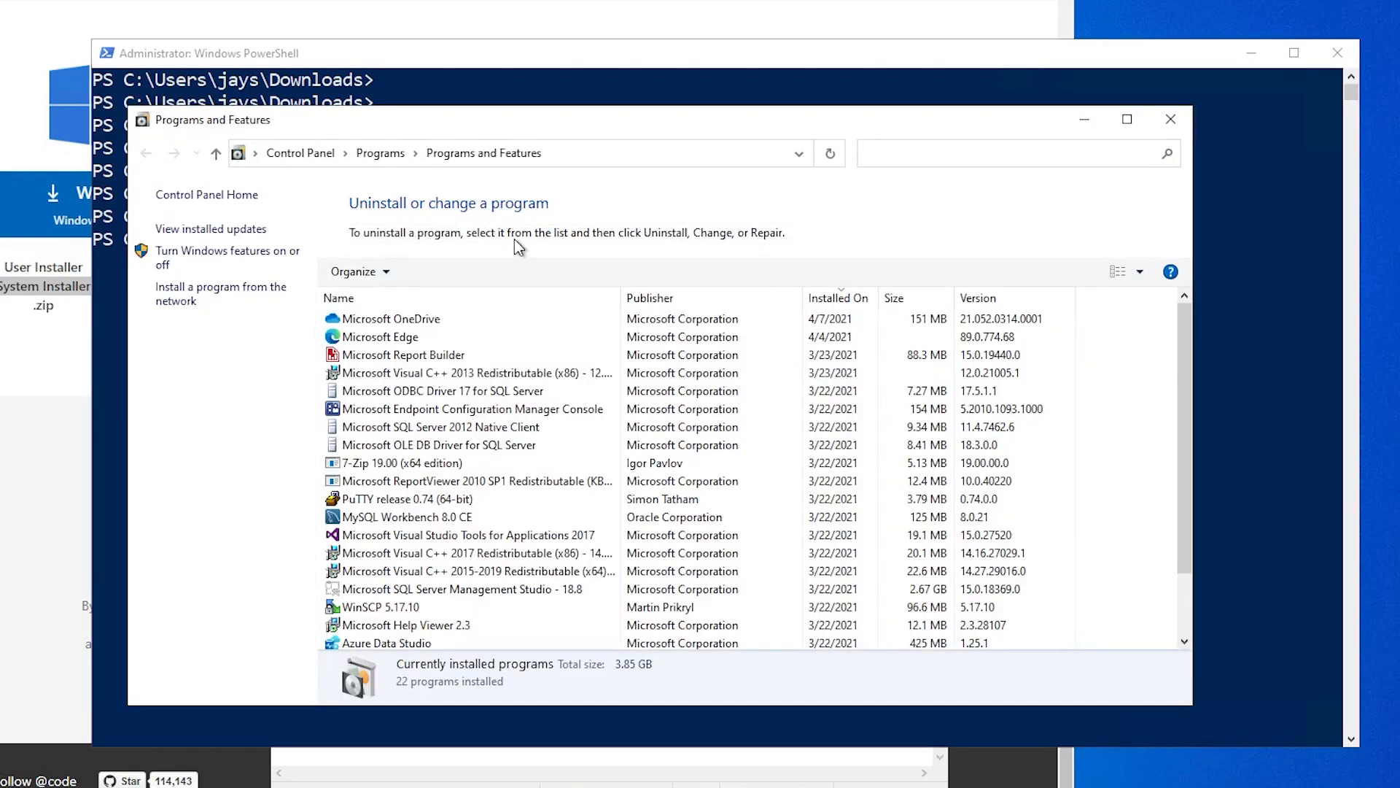
scroll(530, 394, "down", 1)
scroll(530, 402, "down", 1)
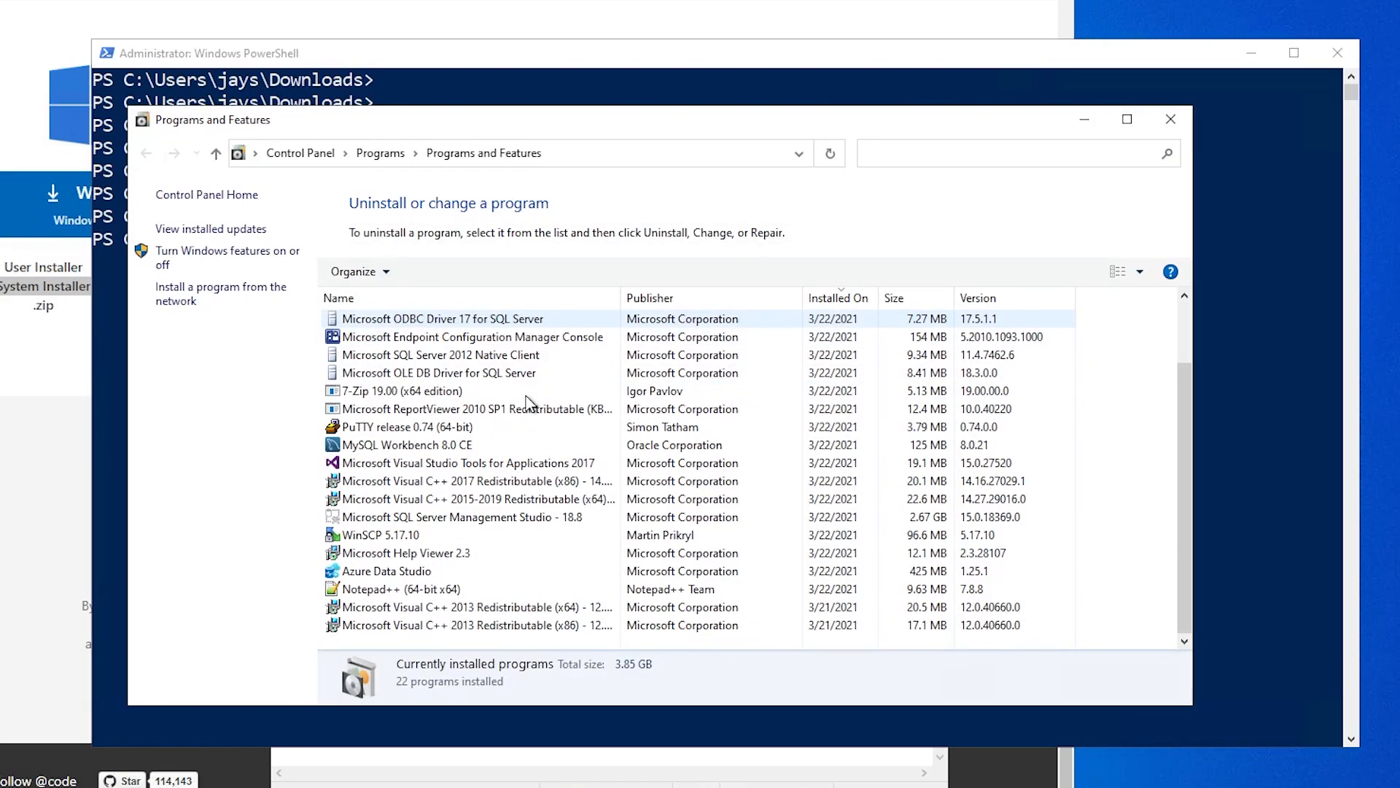
scroll(530, 402, "up", 2)
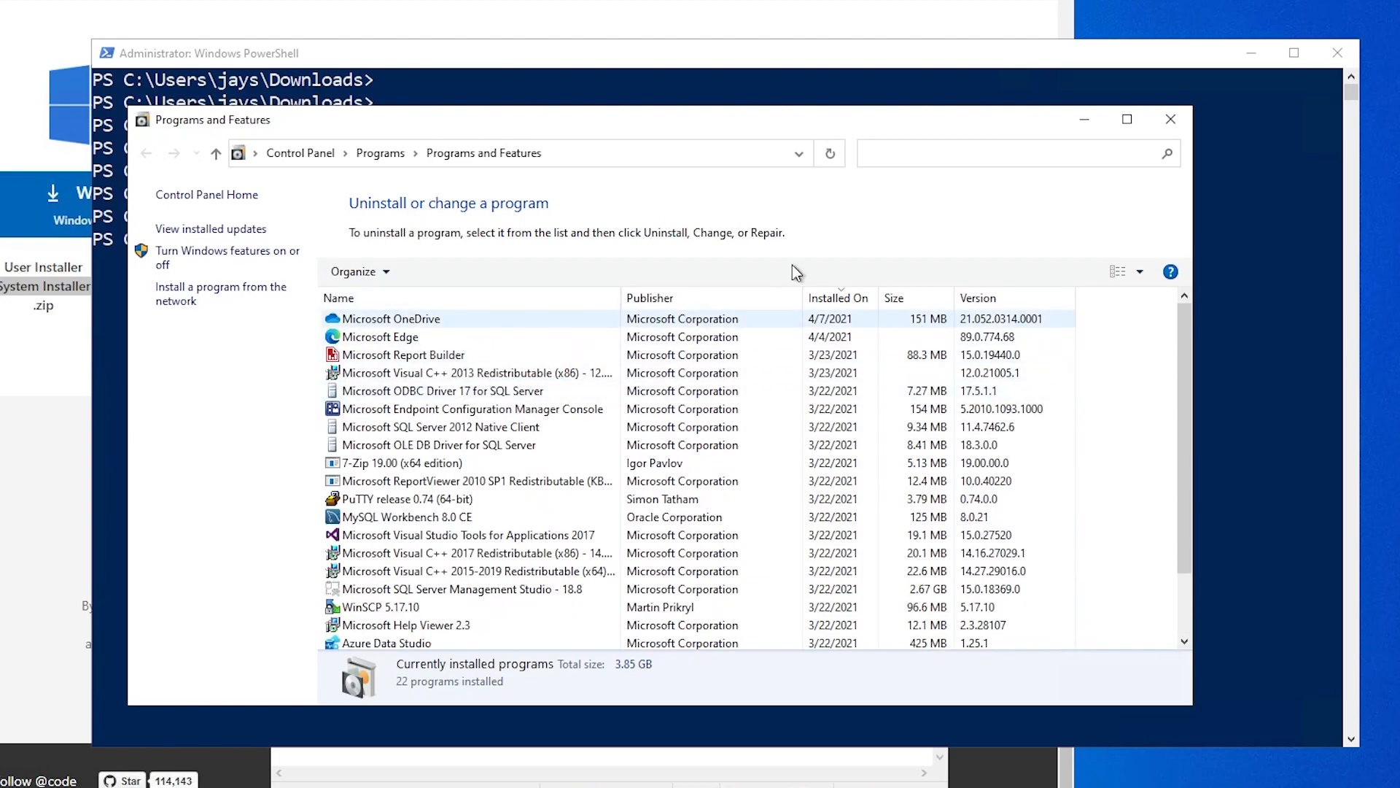
Step: Refresh the installed programs list, select Microsoft Visual Studio Code, and bring the Visual Studio Code window to the front
left_click(829, 155)
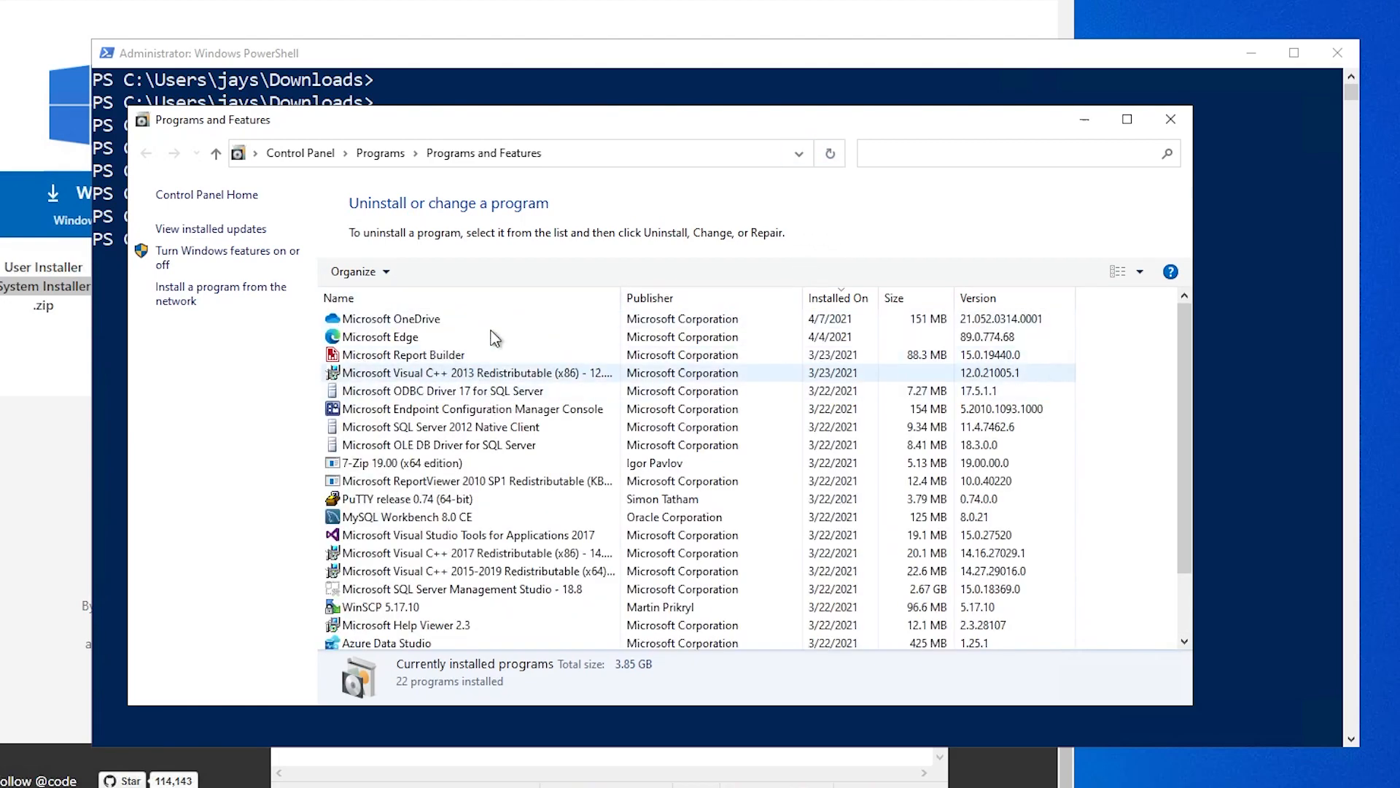
left_click(838, 156)
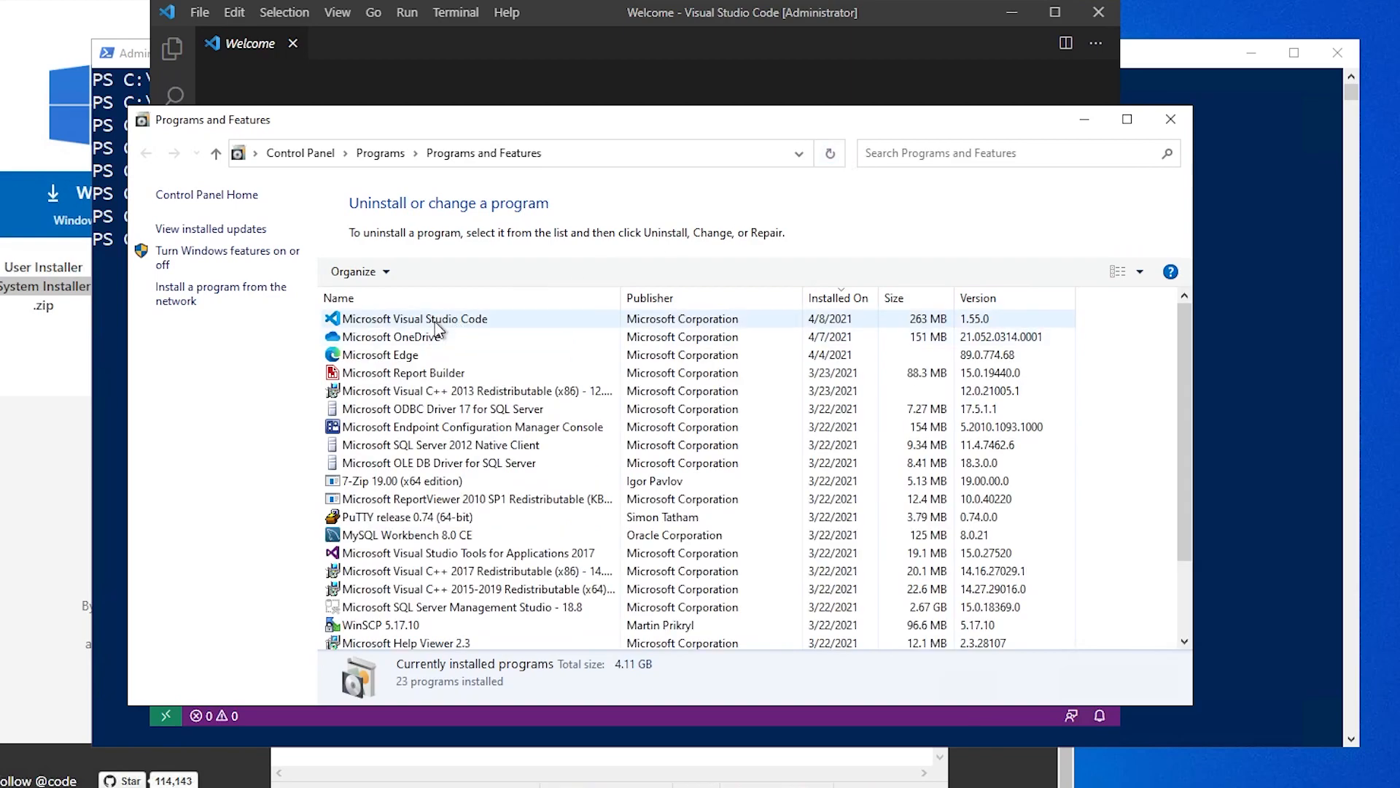
left_click(437, 321)
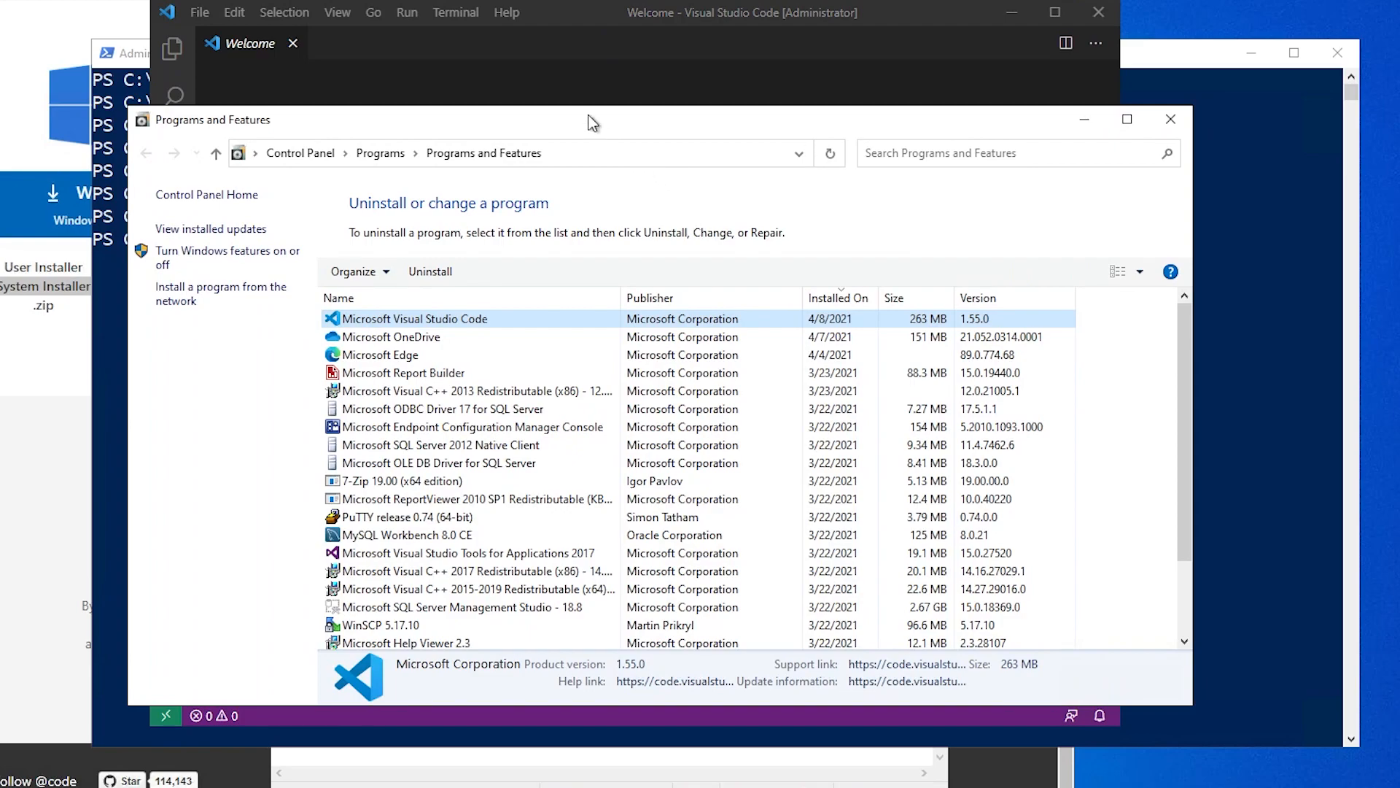
left_click(569, 15)
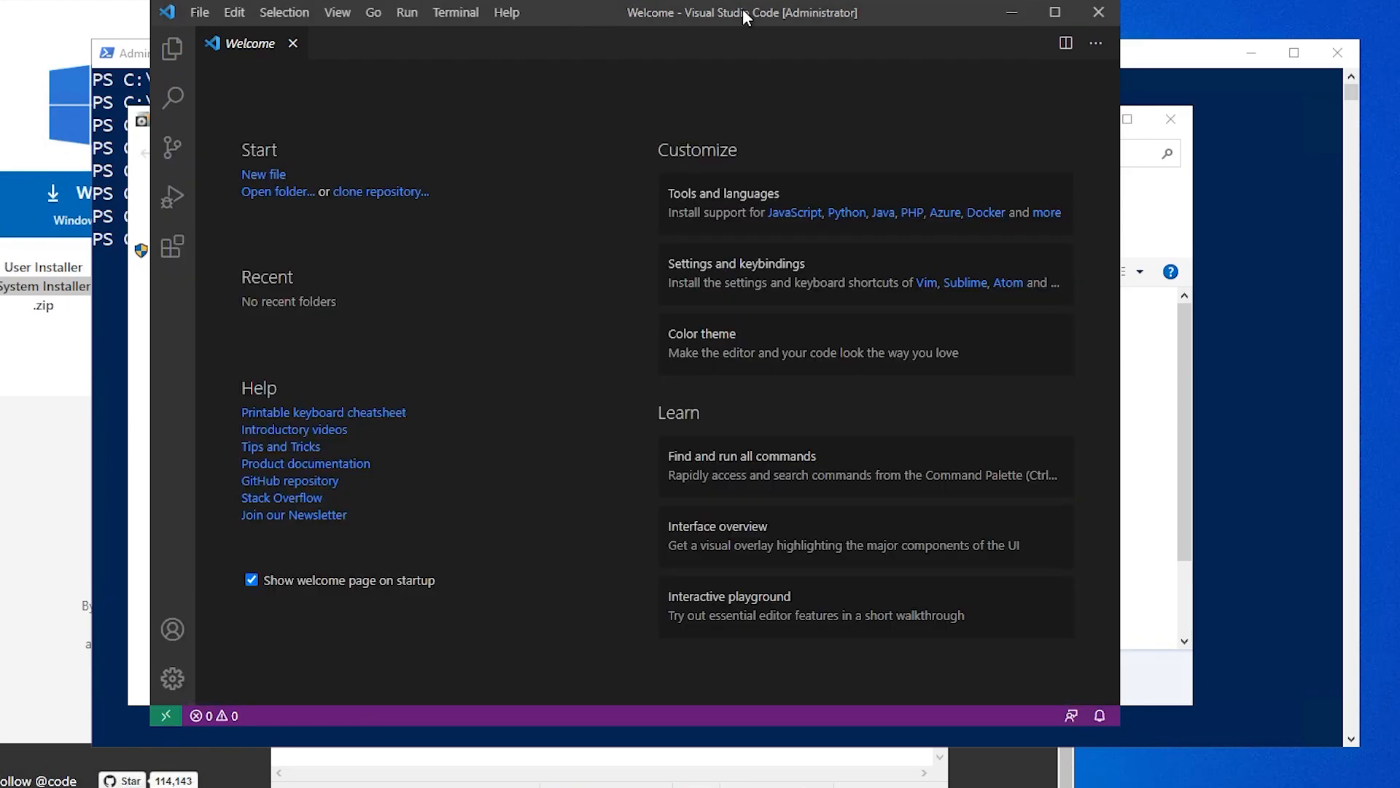
Step: Close Visual Studio Code, switch to Notepad, and add blank lines before the Silent Uninstall and Detection Method headings
left_click(1099, 13)
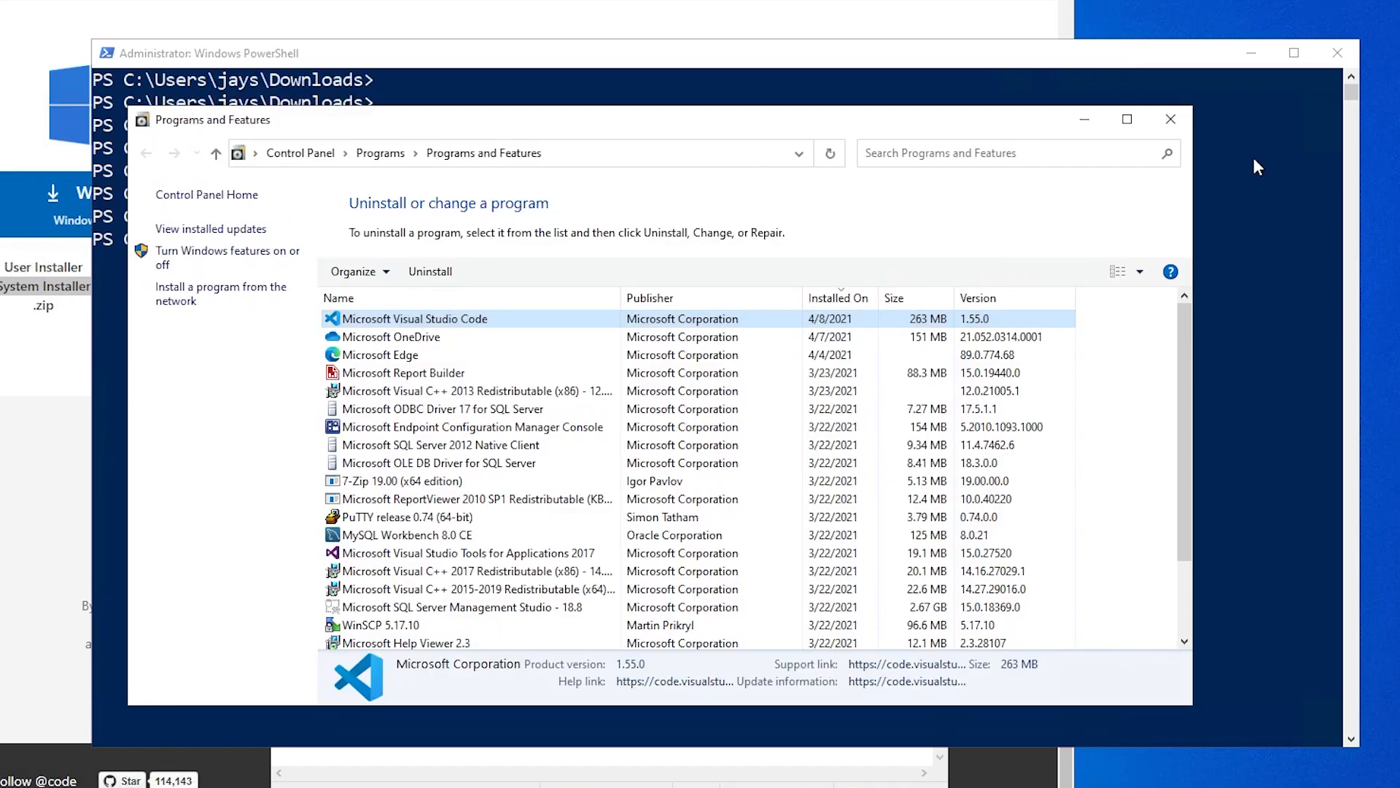
left_click(1255, 159)
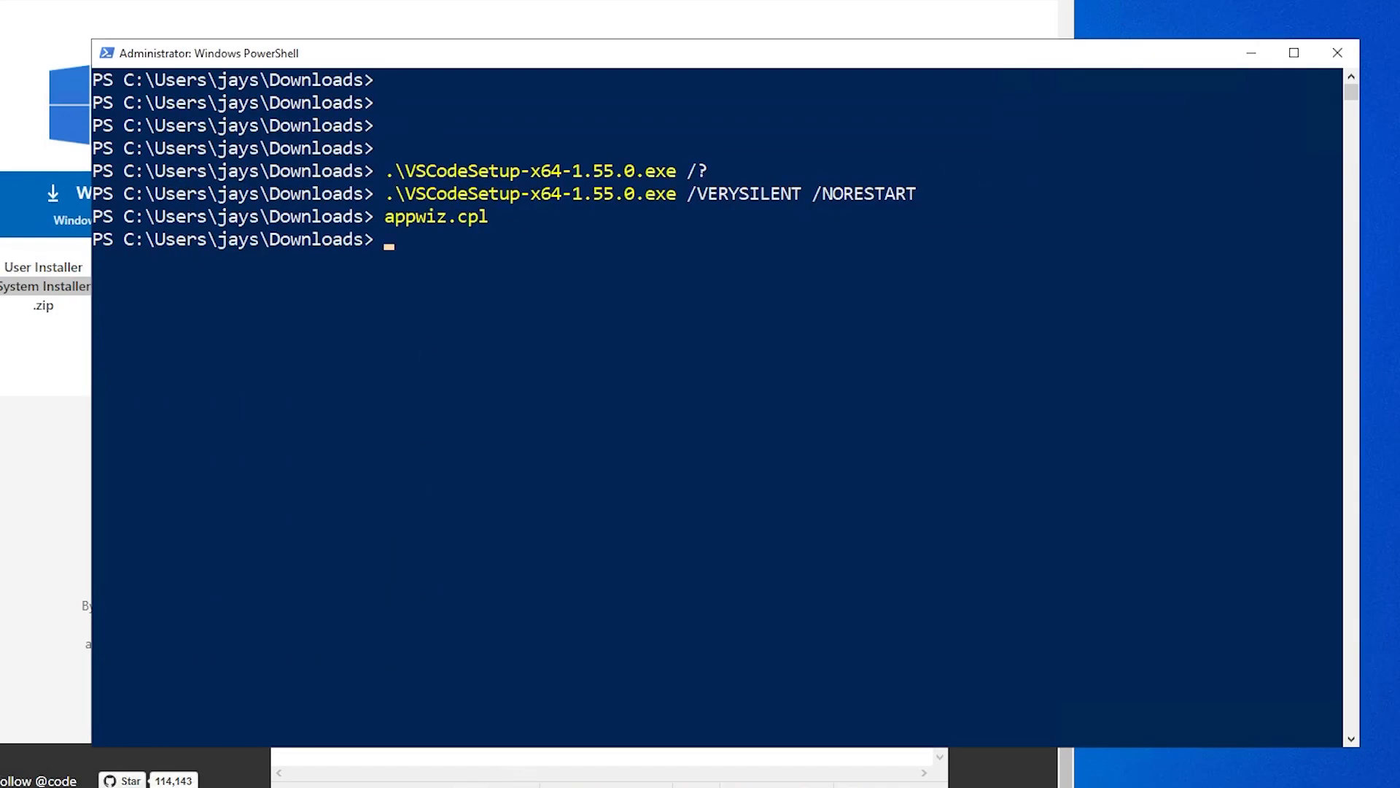
left_click(581, 778)
key("Right")
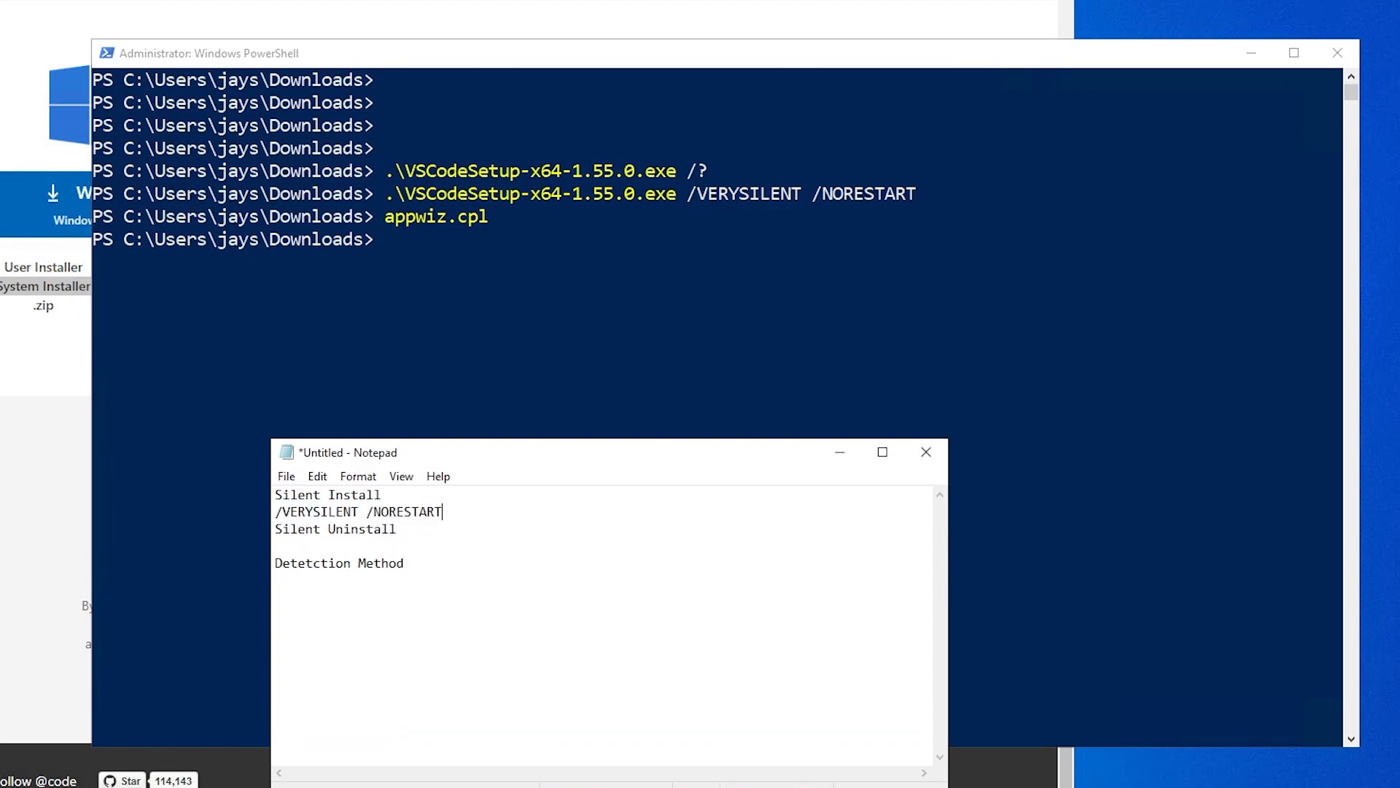
key("Return")
key("Left")
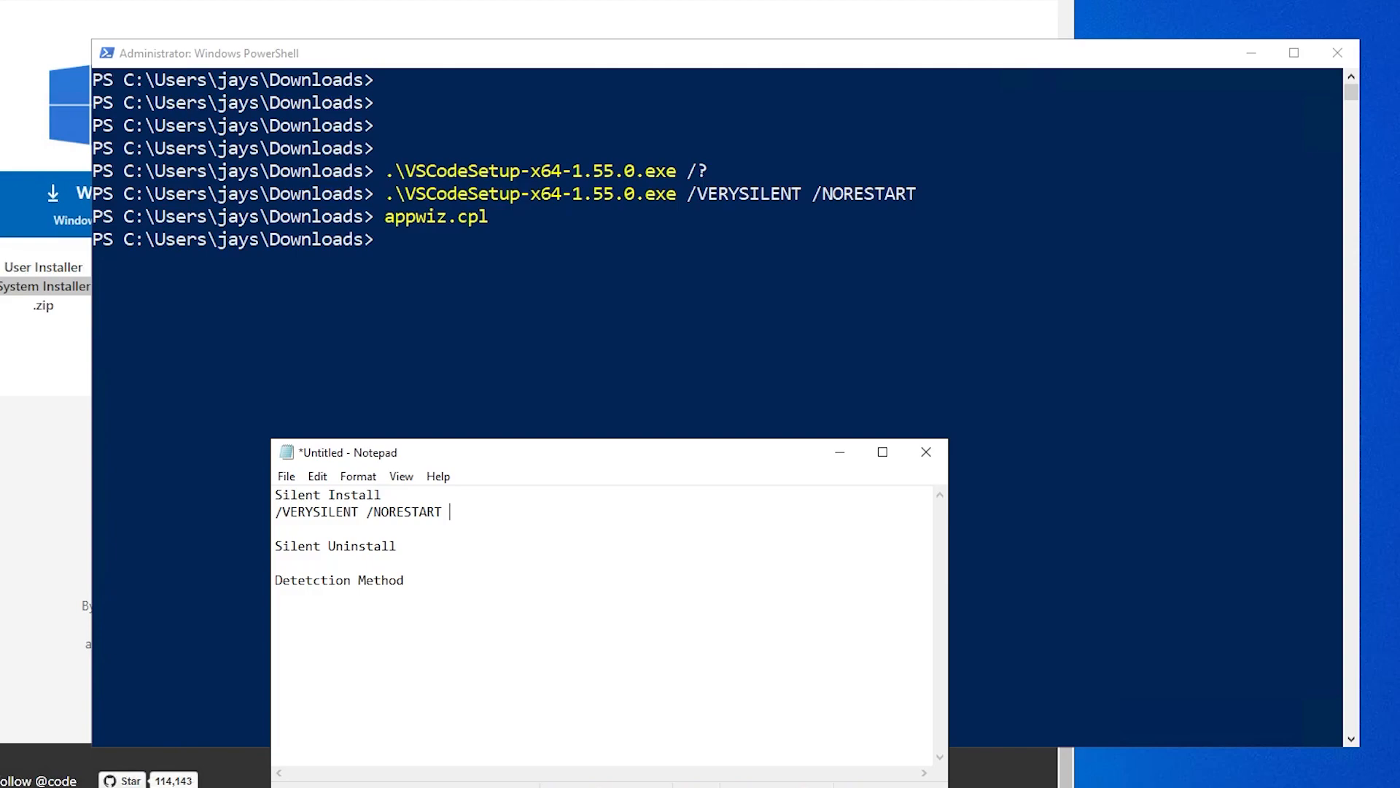
key("Down")
key("Down")
key("Return")
key("Up")
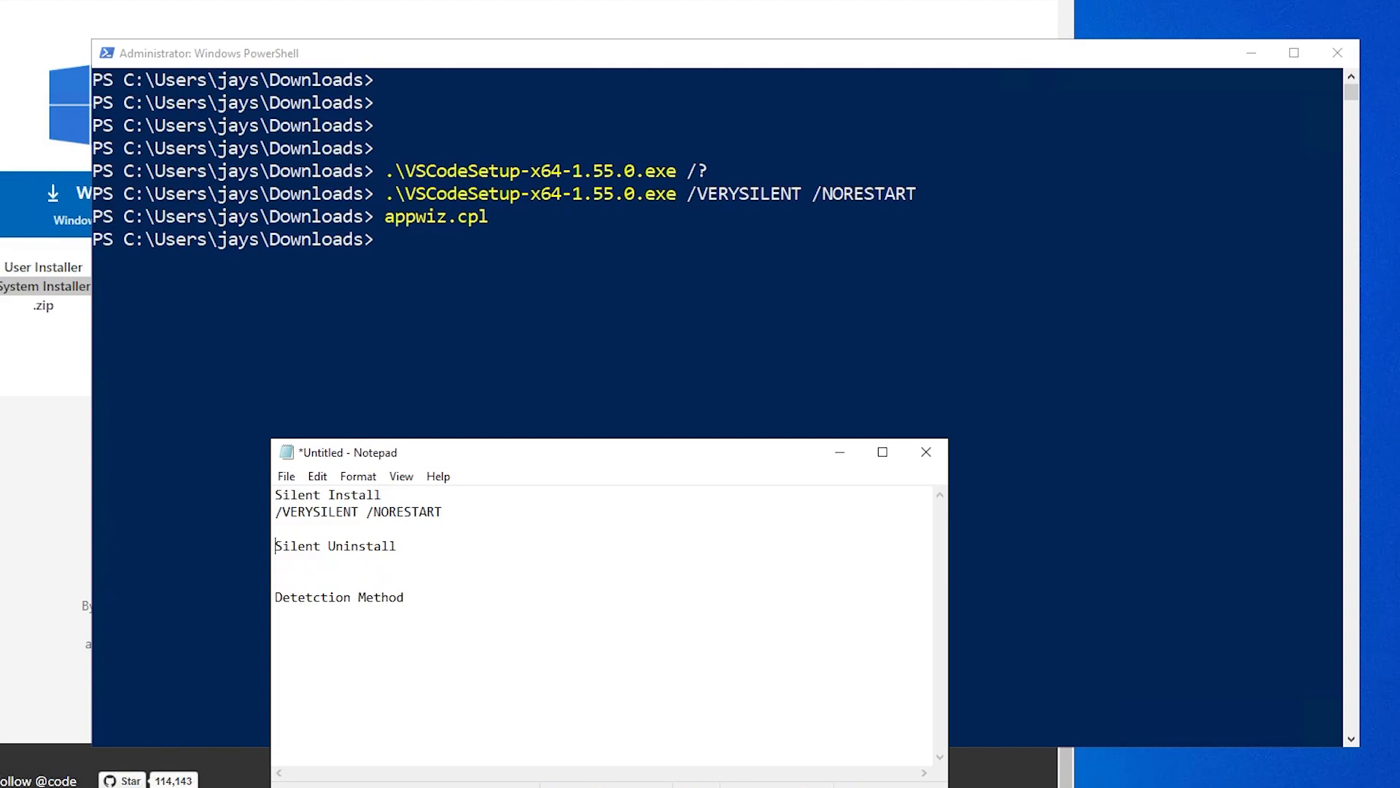
key("shift+End")
key("Down")
Step: Browse in File Explorer to C:\Program Files\Microsoft VS Code and select unins000.exe
left_click(264, 784)
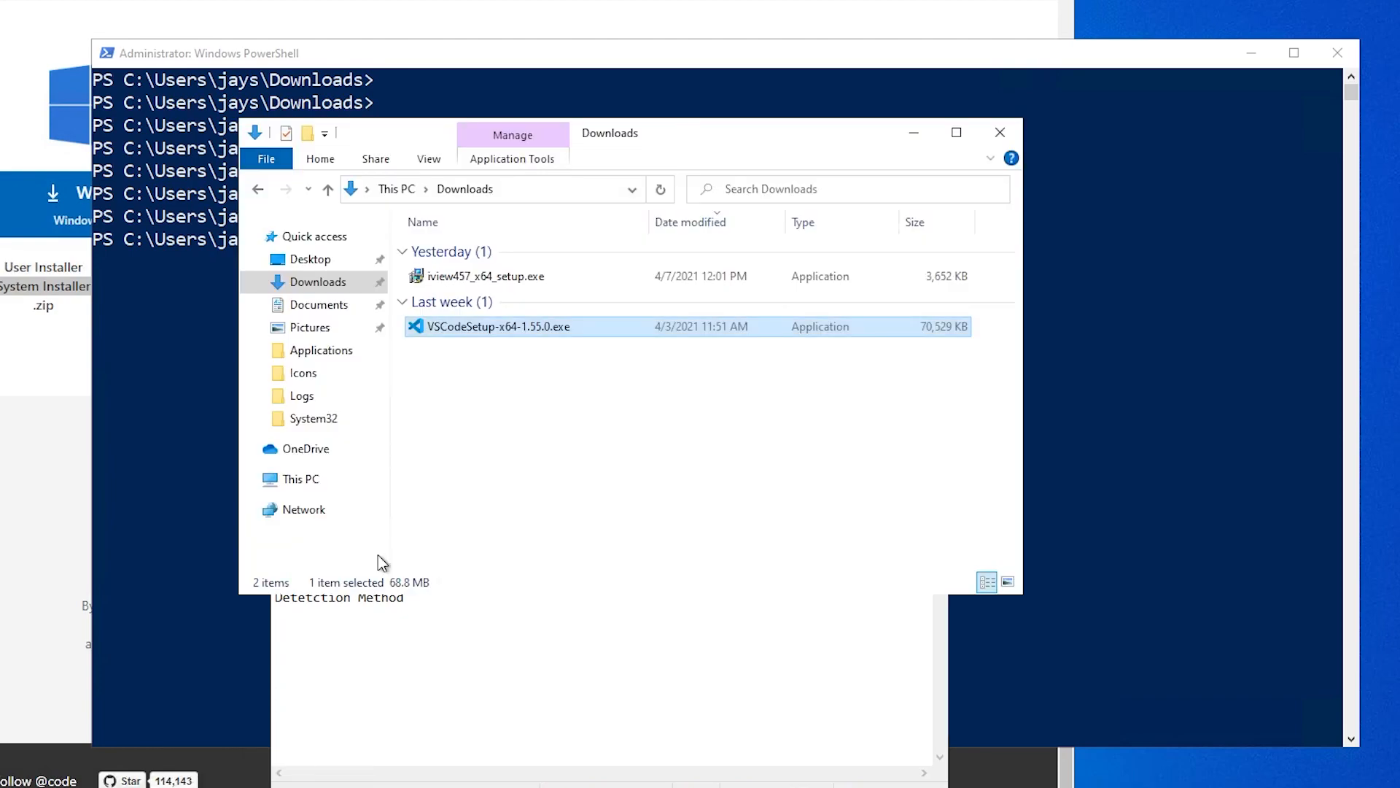
left_click(308, 483)
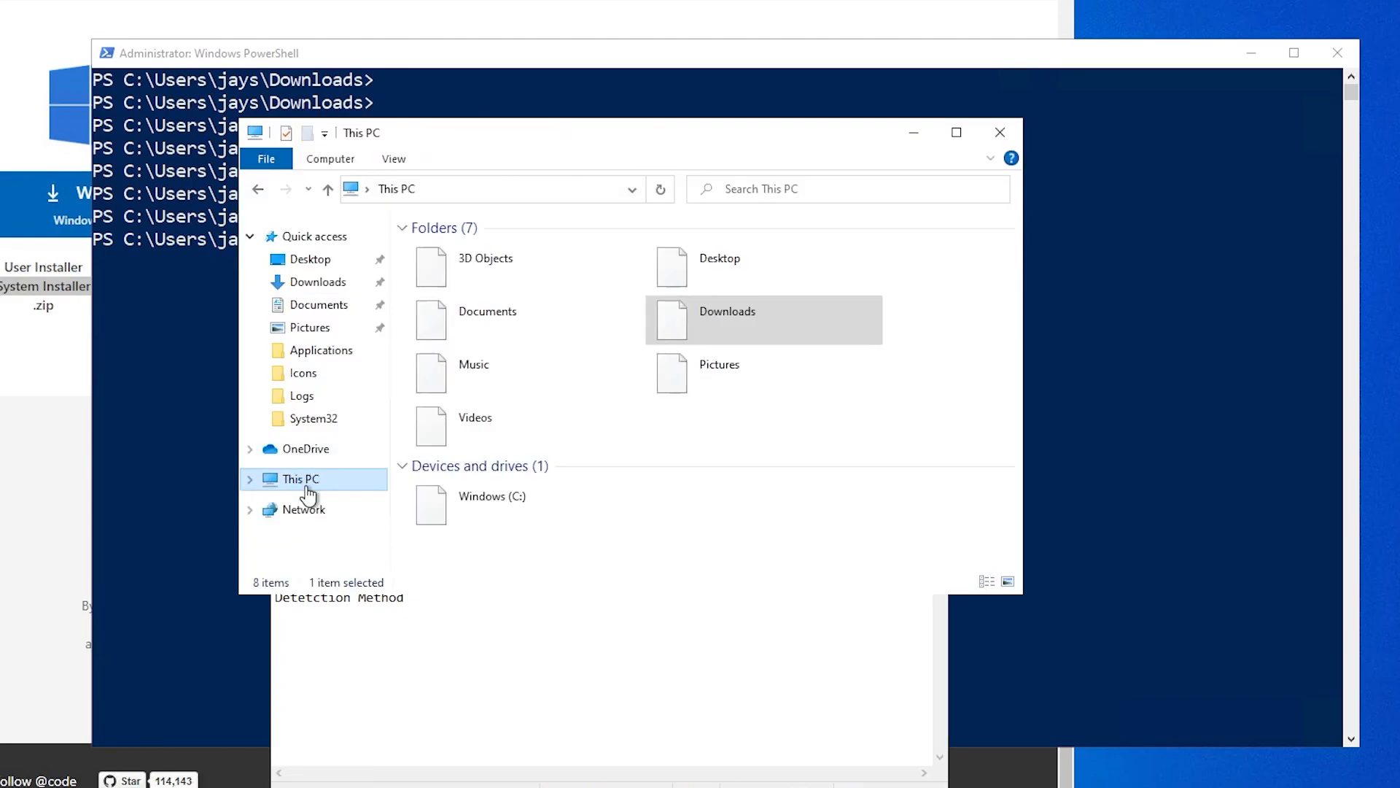
double_click(508, 517)
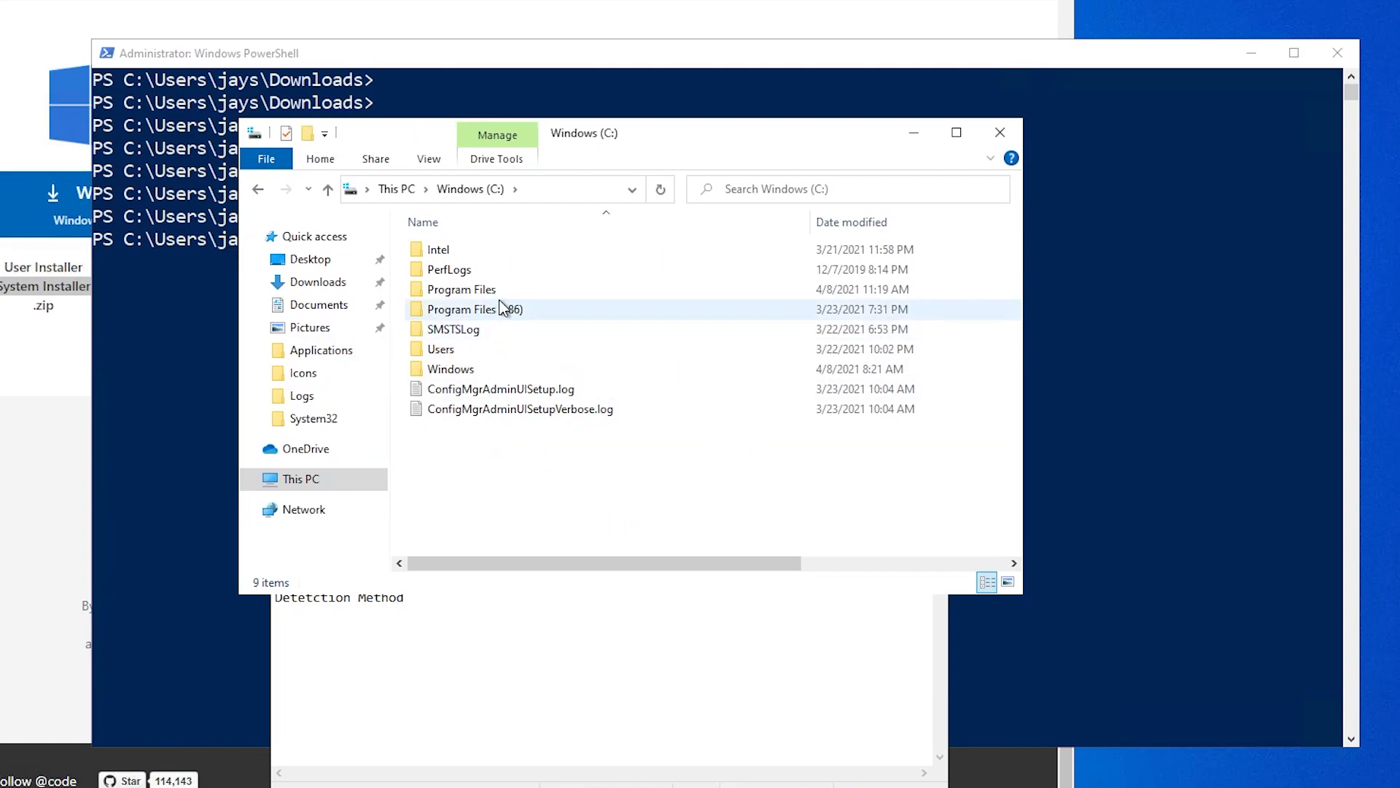
double_click(474, 295)
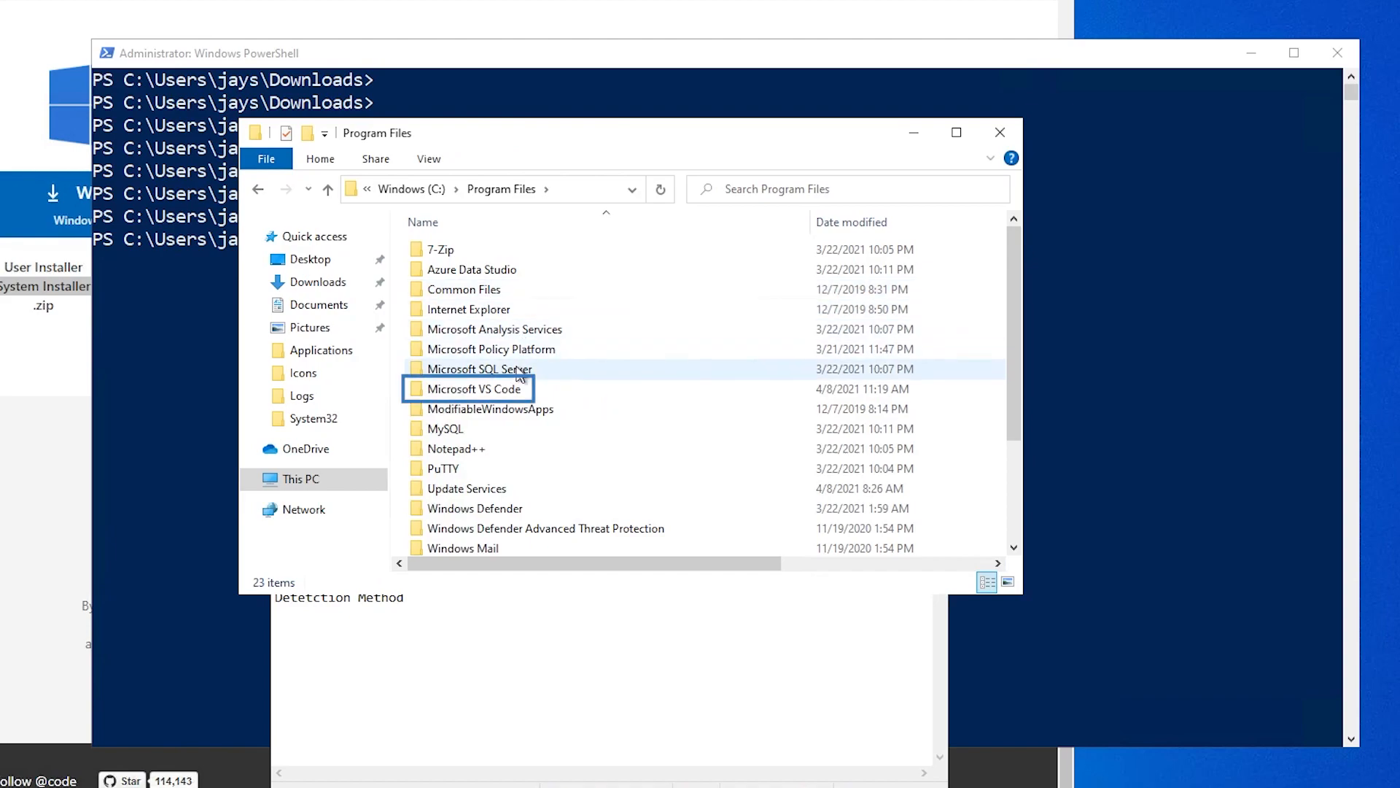
left_click(521, 394)
double_click(521, 394)
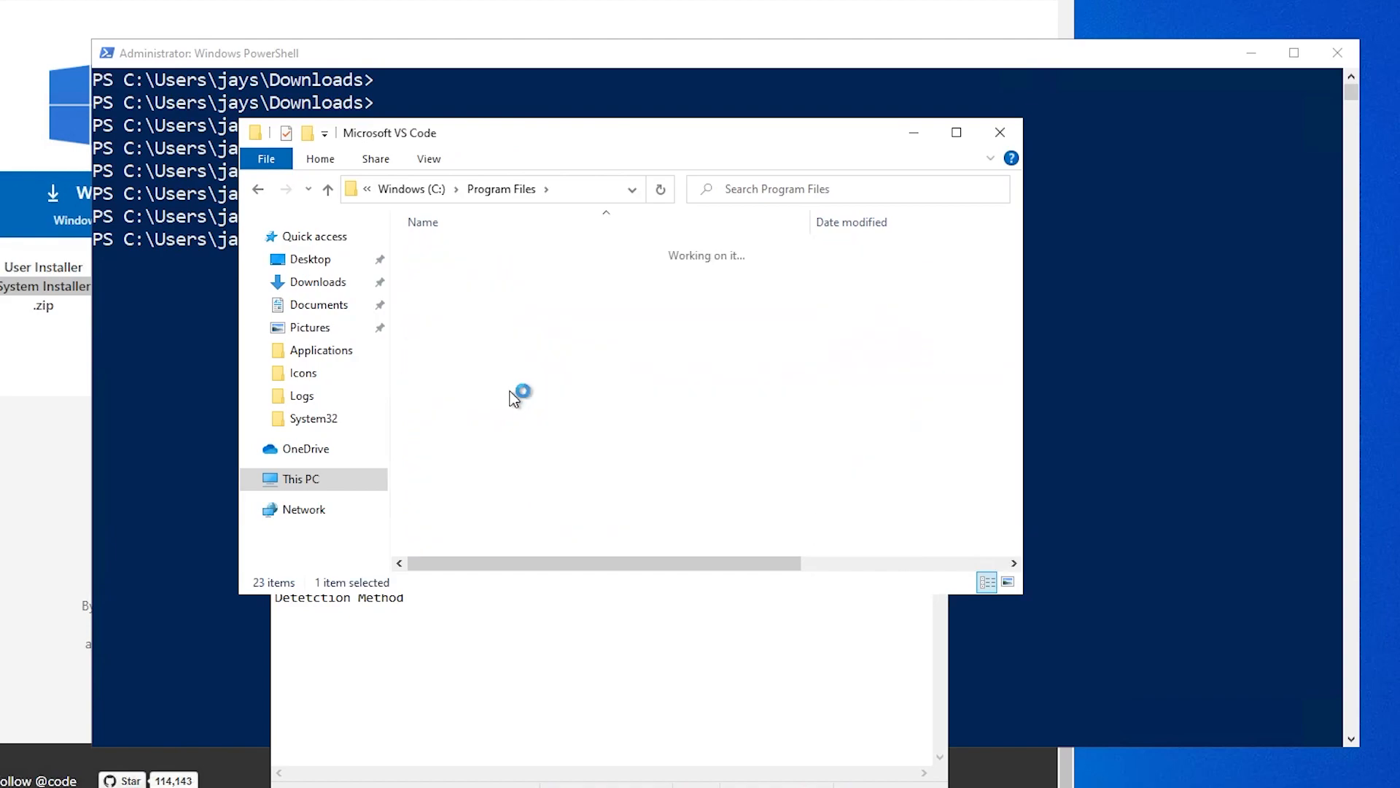
scroll(496, 439, "down", 3)
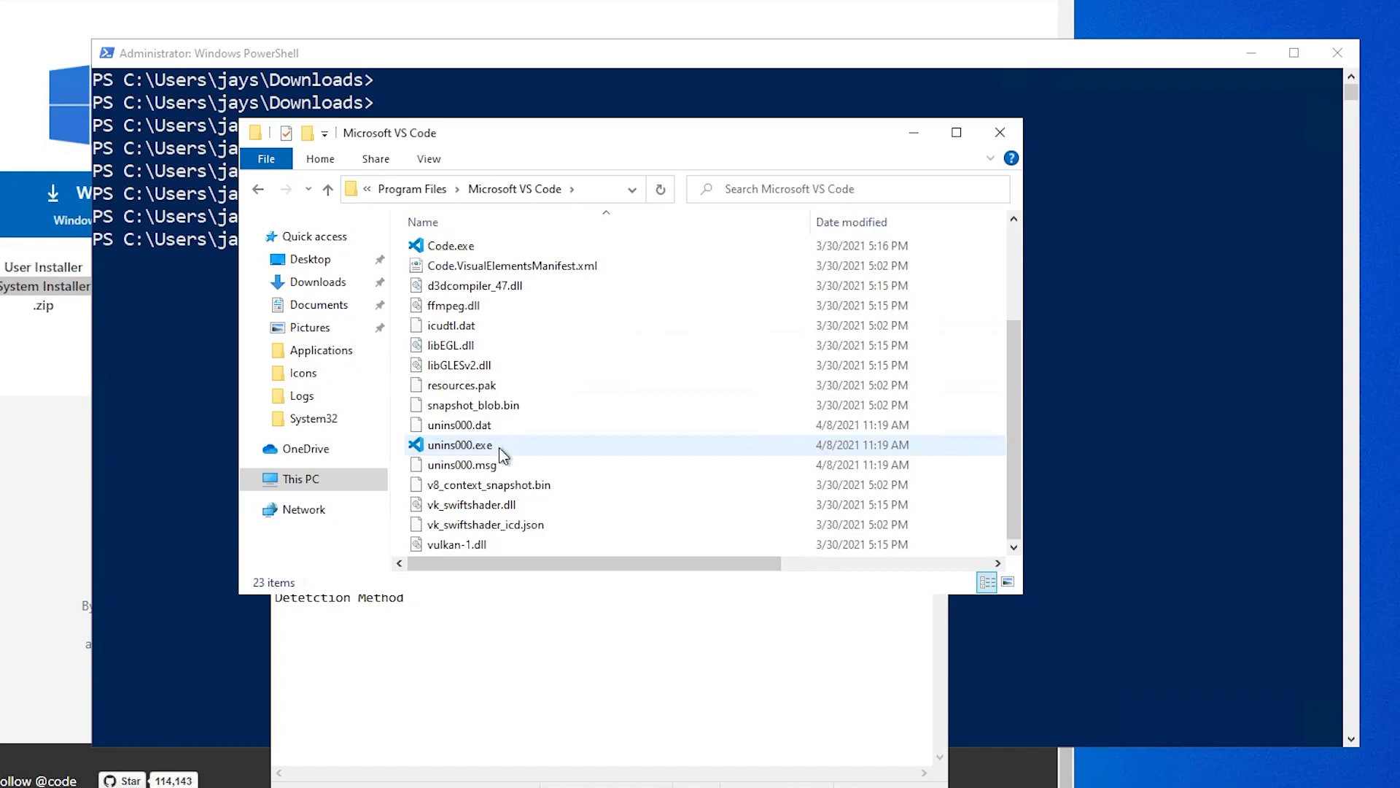
left_click(515, 446)
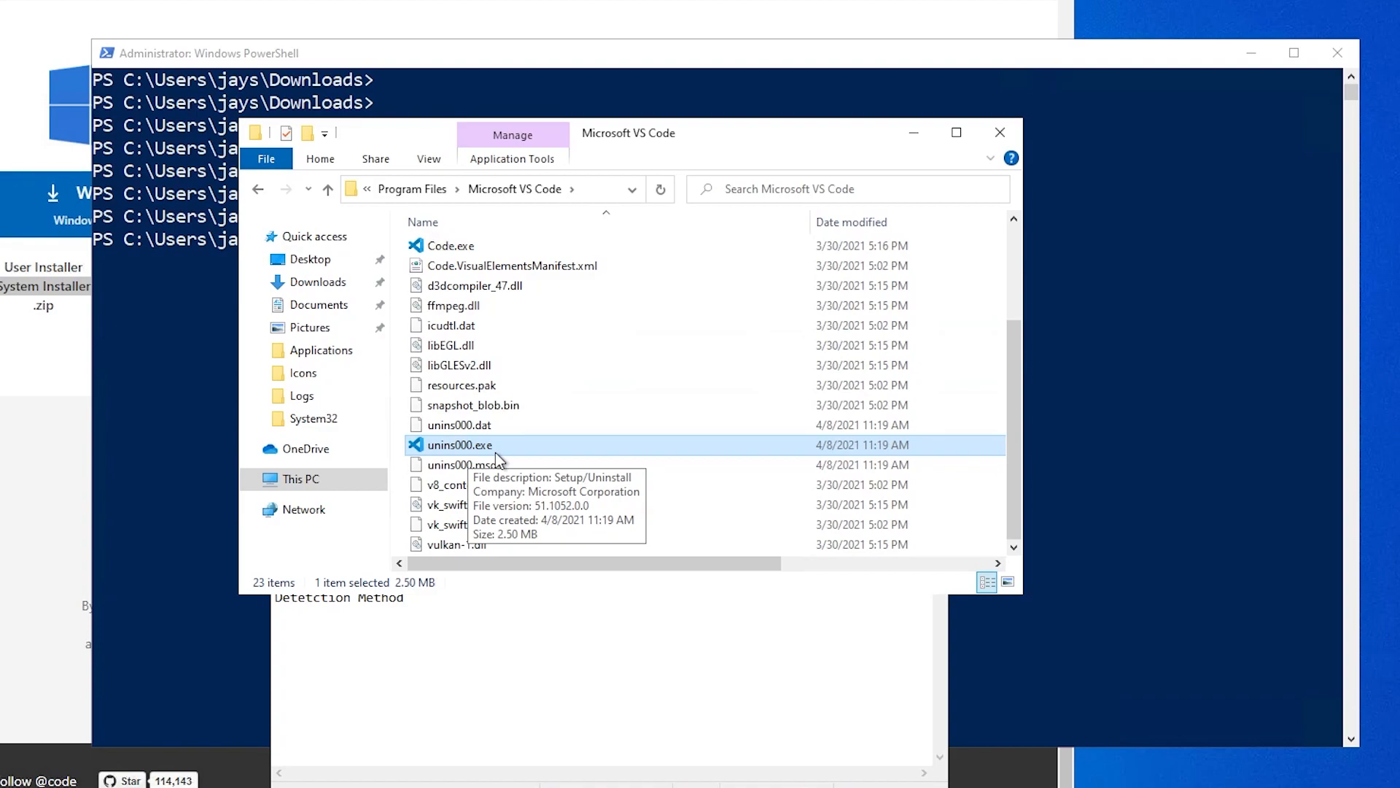
scroll(516, 431, "up", 3)
scroll(503, 438, "down", 3)
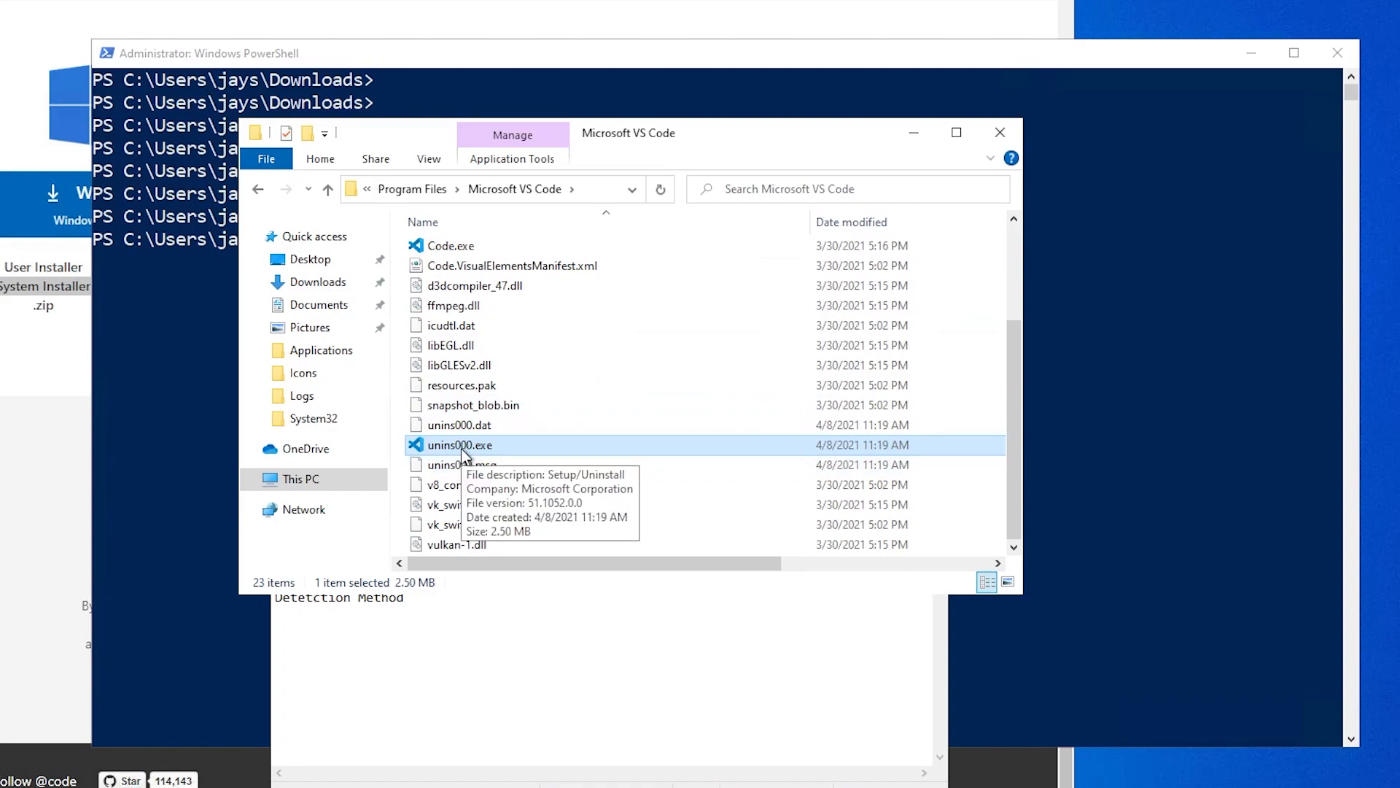
Step: Open Windows PowerShell as administrator from the Microsoft VS Code folder, allow the elevation, and reposition its window
left_click(268, 162)
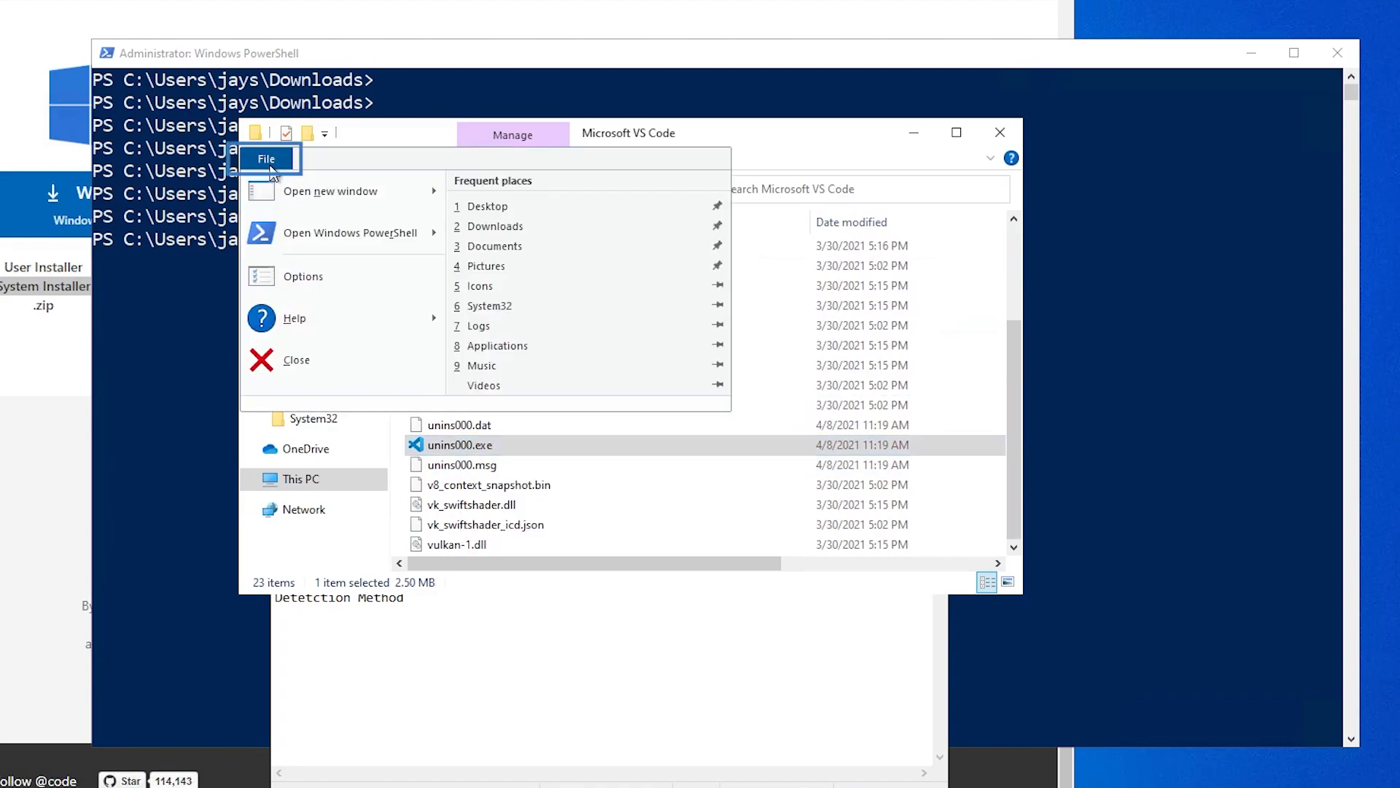
mouse_move(343, 234)
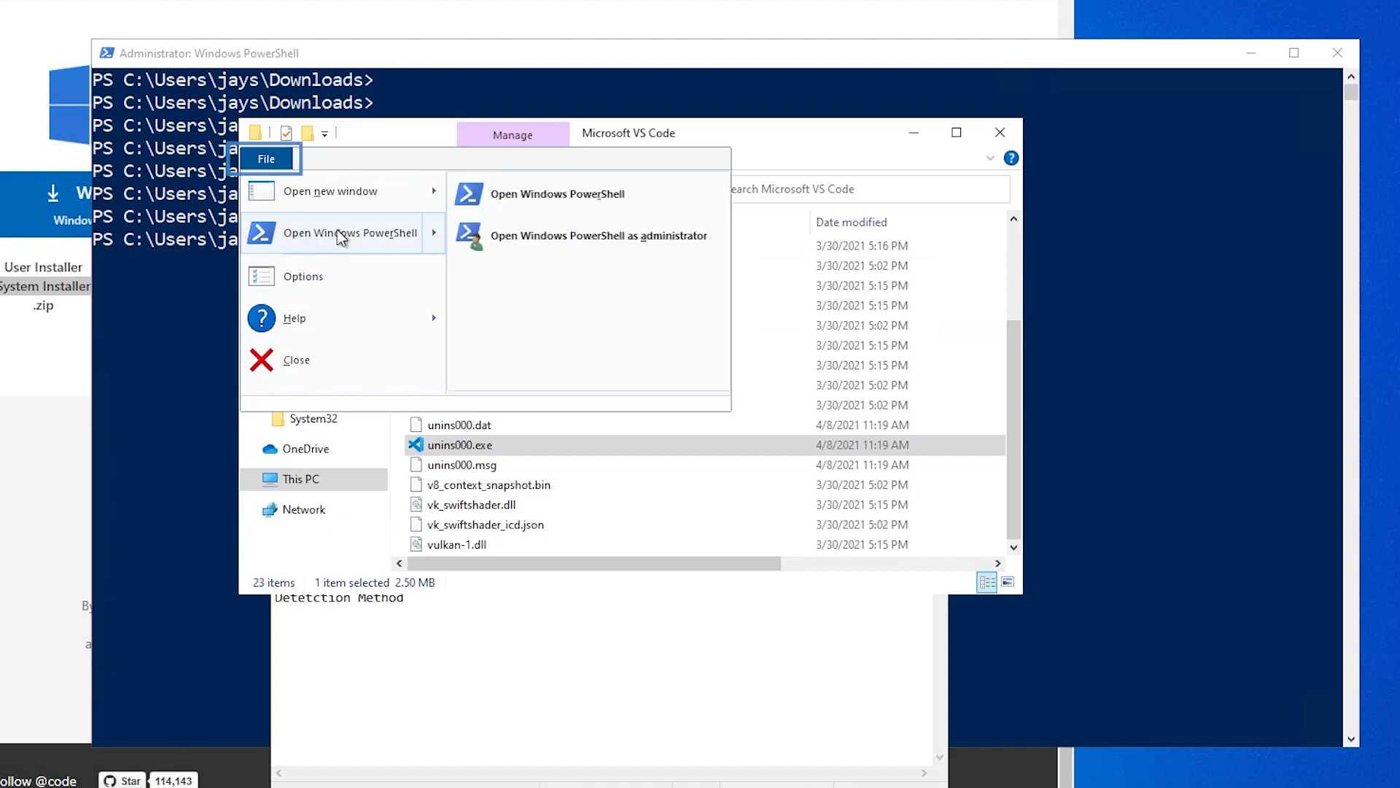
left_click(598, 239)
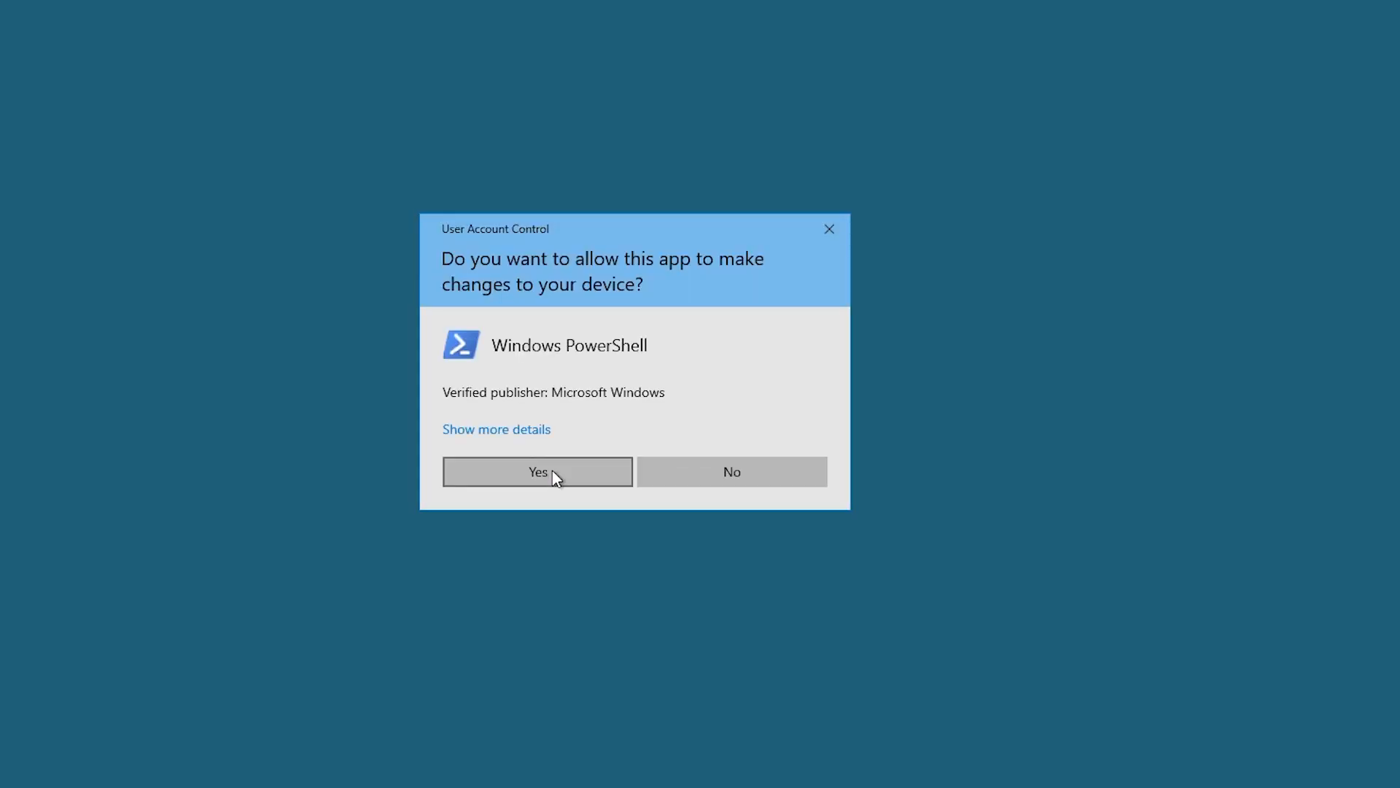
left_click(550, 470)
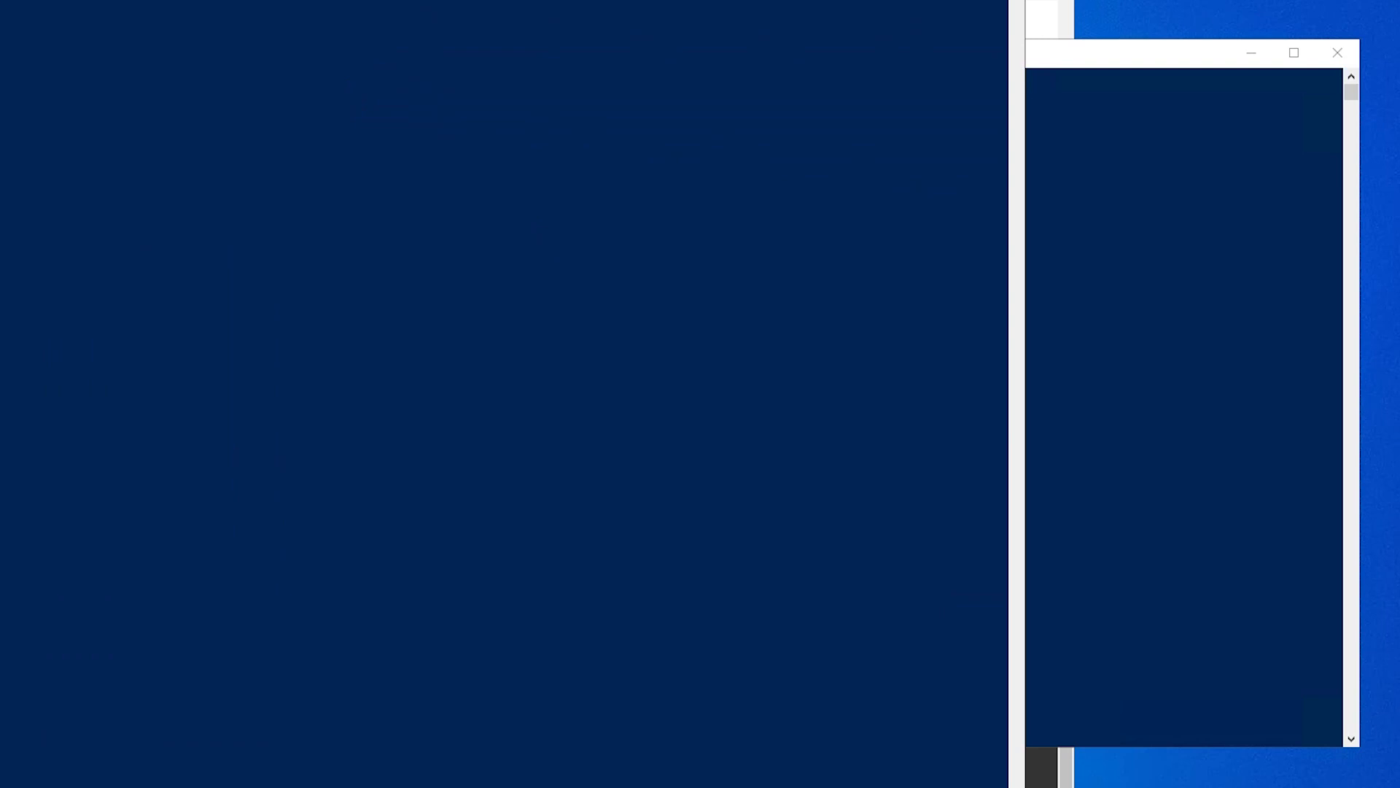
left_click_drag(391, 216, 795, 234)
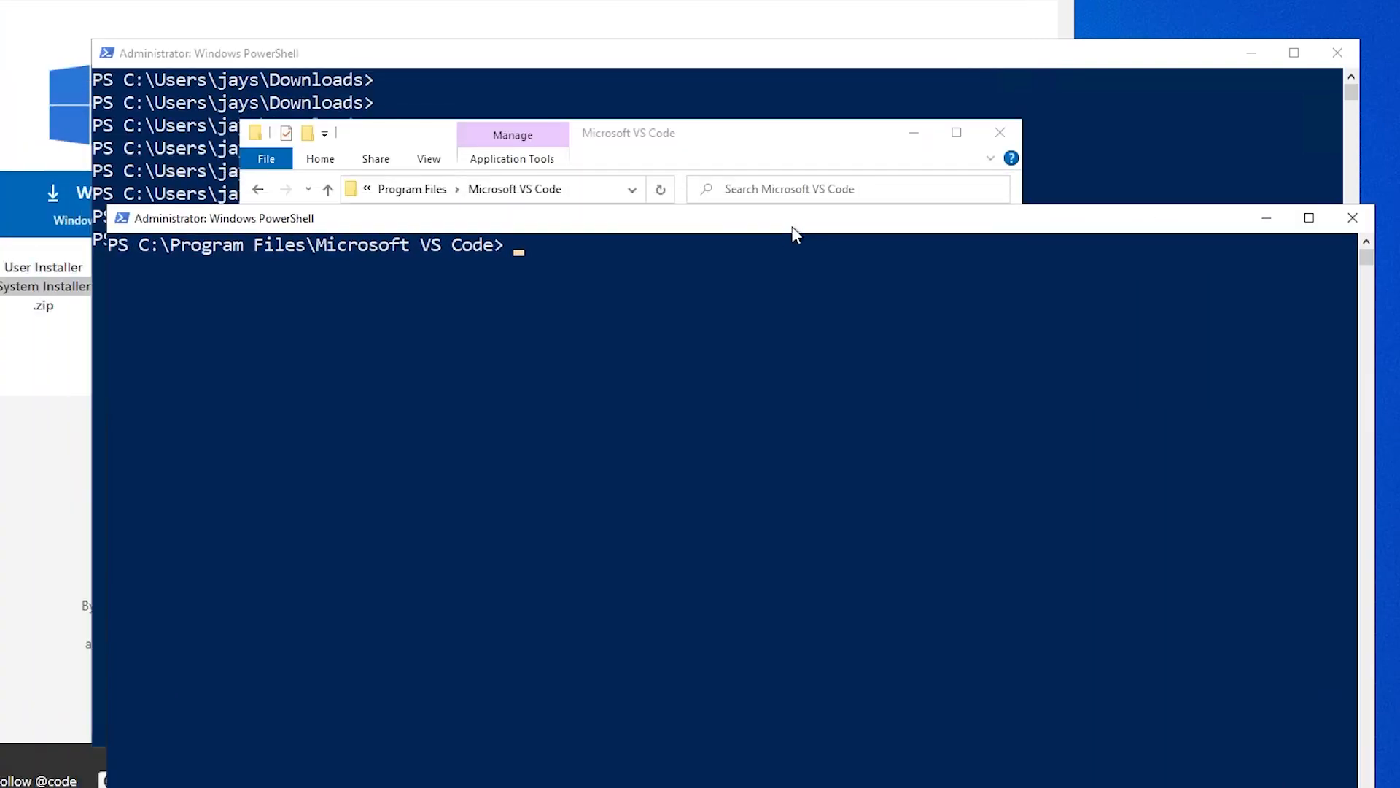
Step: Run .\unins000.exe /VERYSILENT /NORESTART in the new PowerShell window
left_click(617, 266)
type("un")
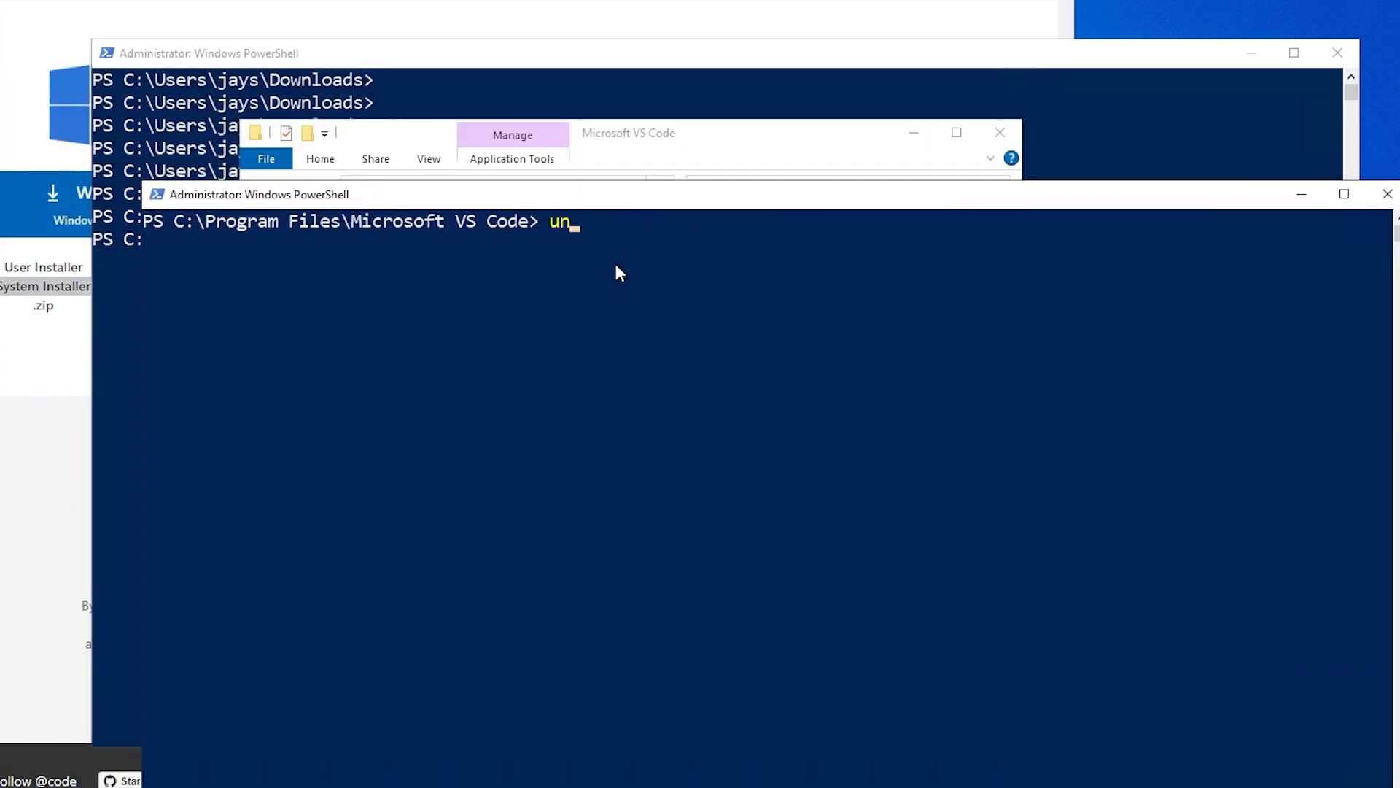
key("Tab")
key("Tab")
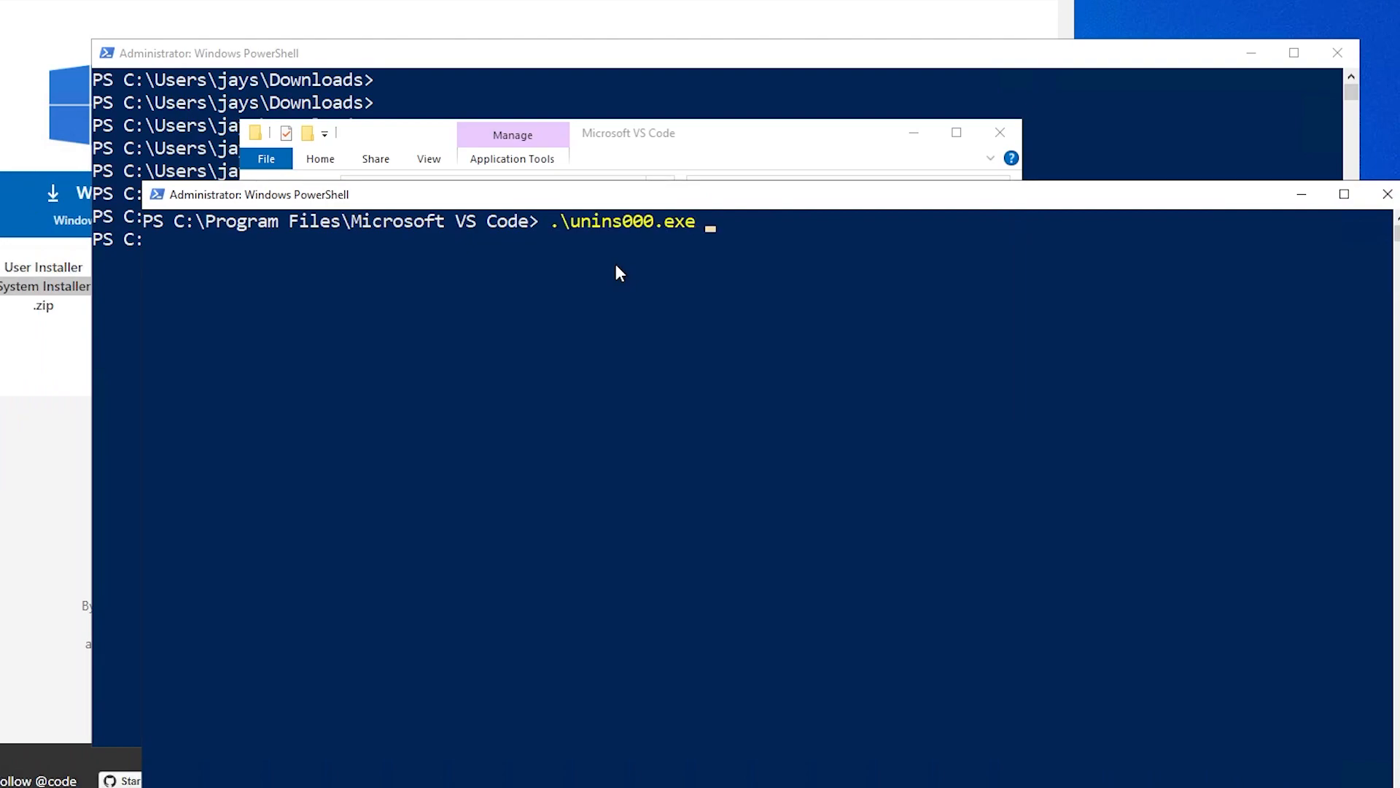
type("/VERYSILENT /NORESTART")
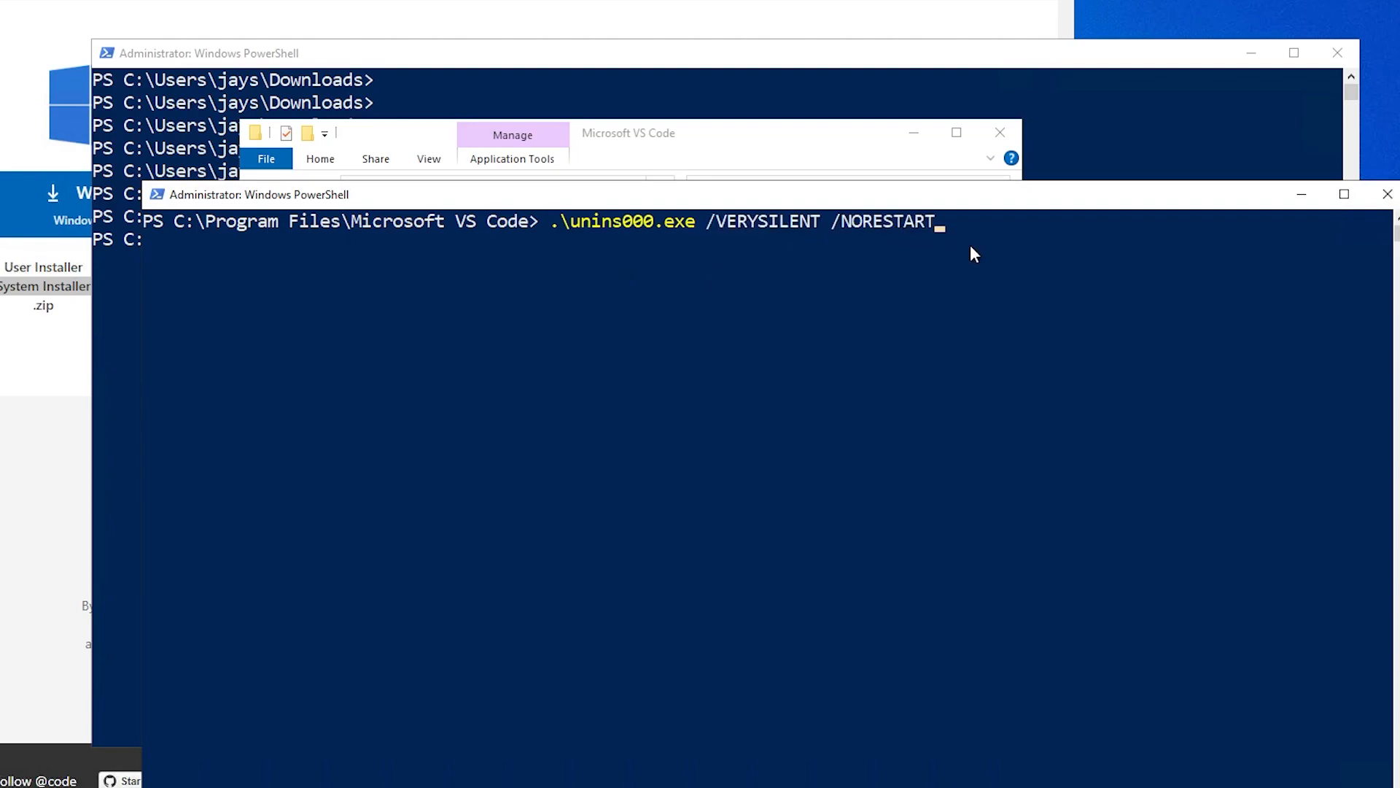
key("Return")
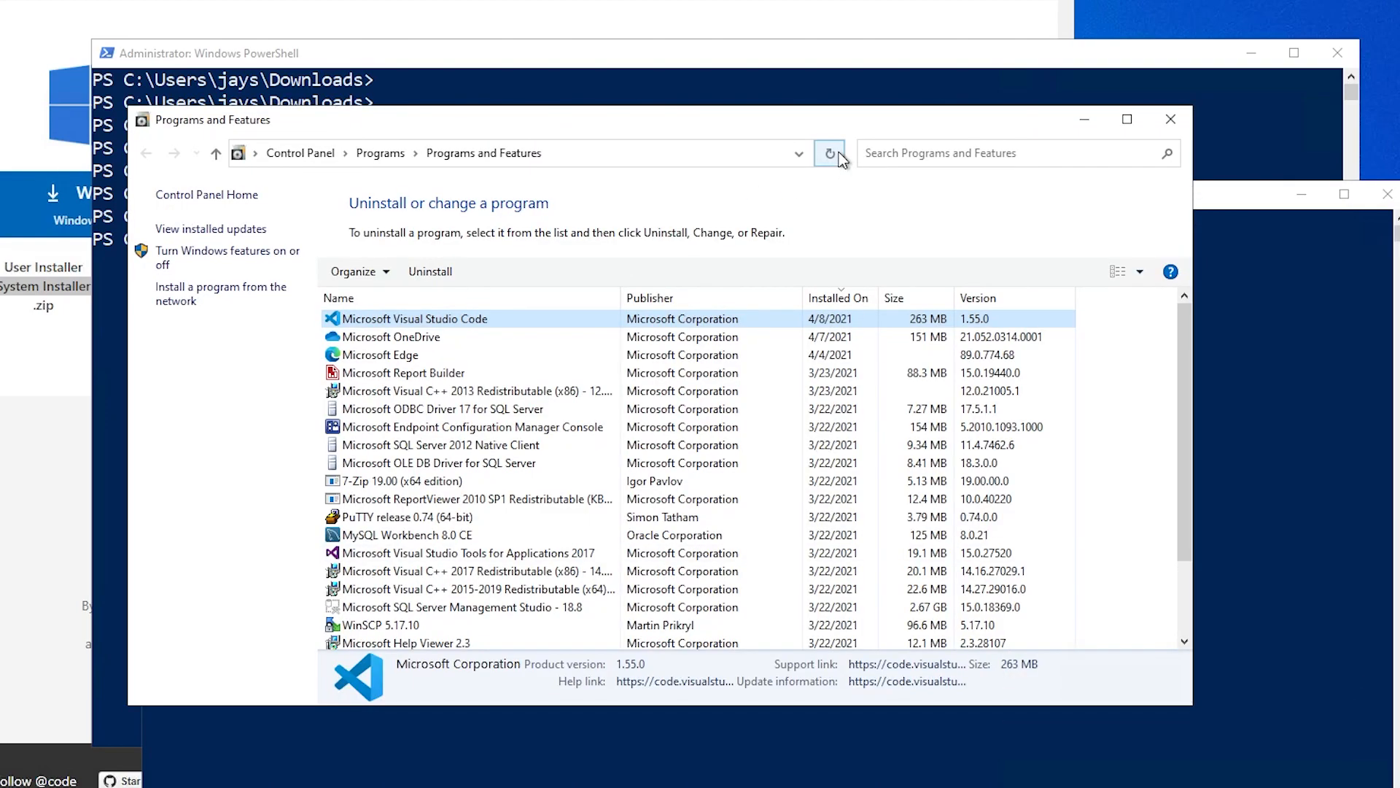
Step: Refresh the installed programs list and check it and the Program Files folder for Visual Studio Code
left_click(828, 154)
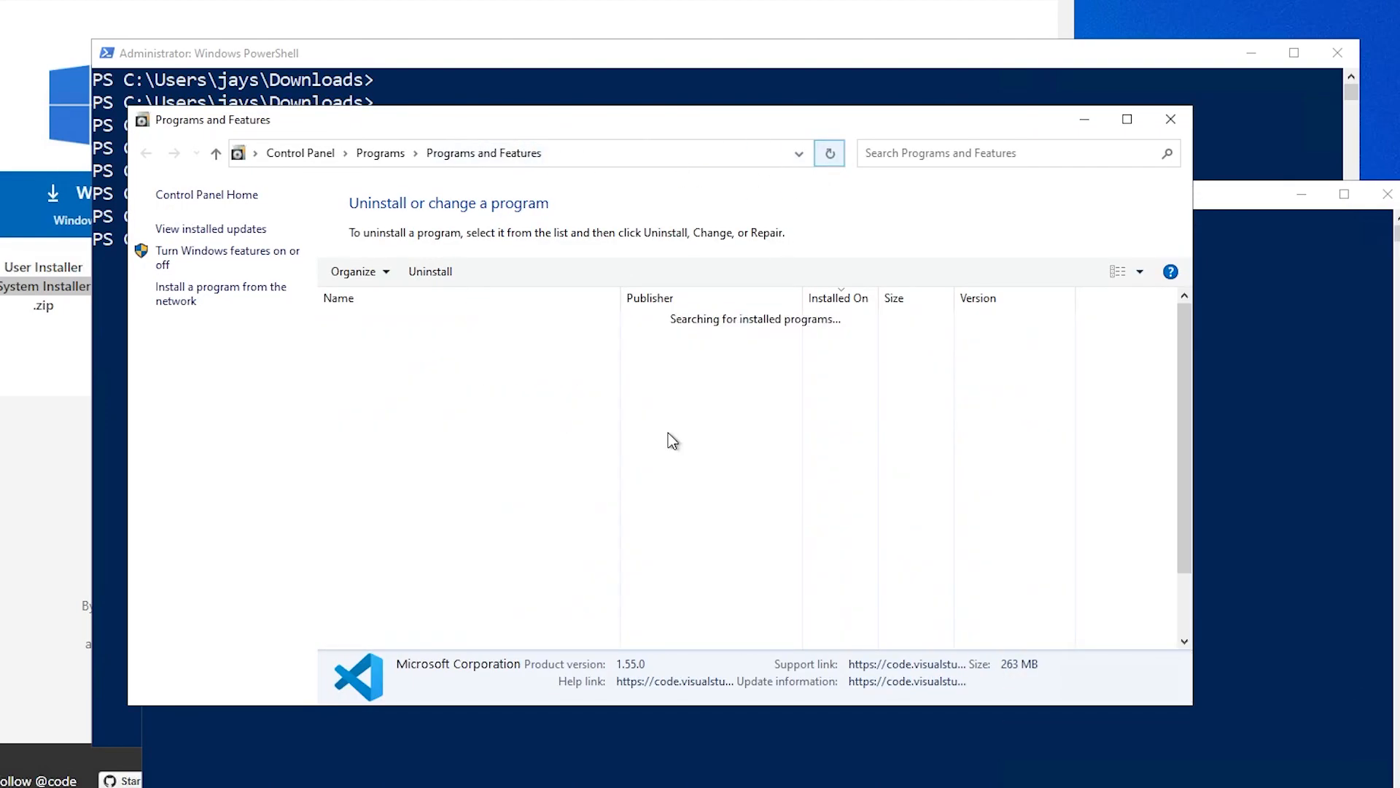
key("alt+Tab")
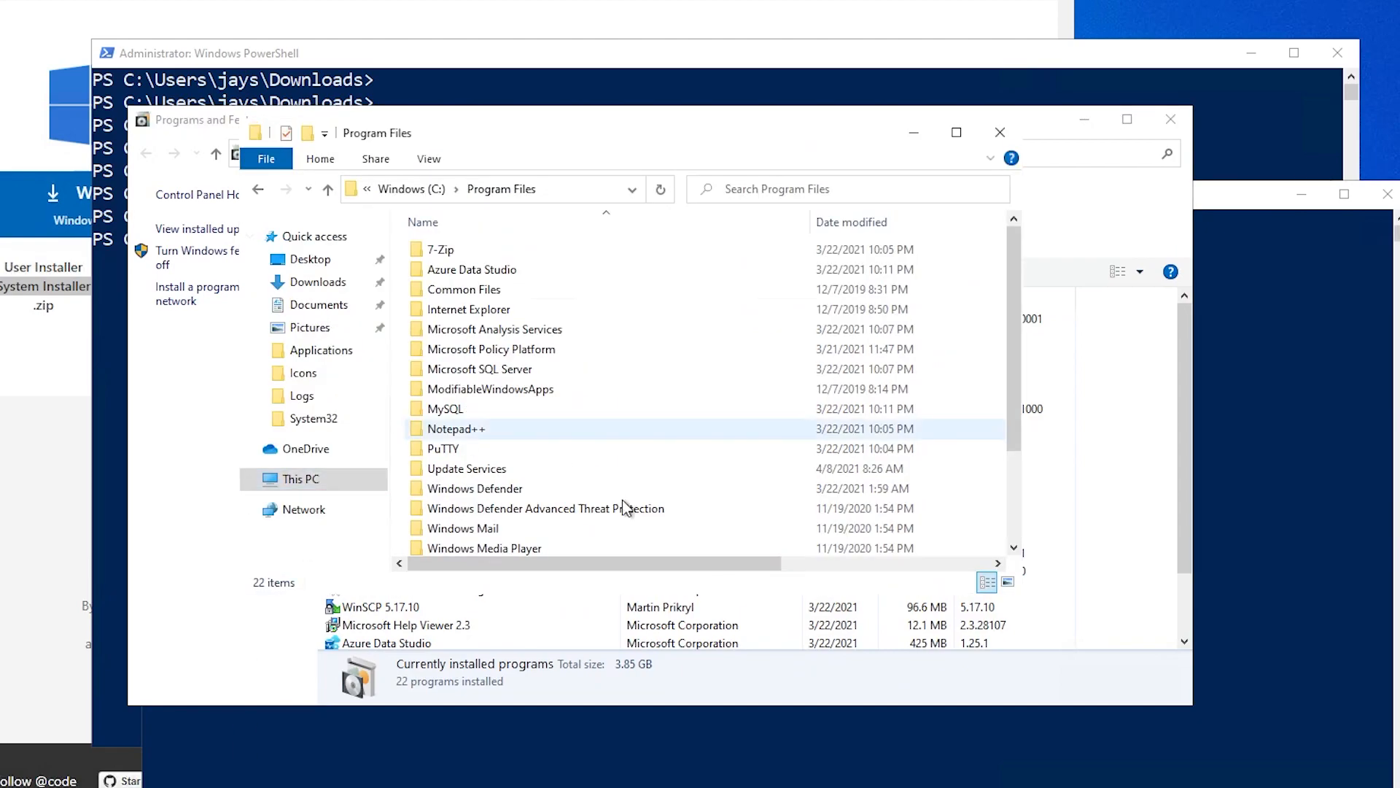
left_click(556, 190)
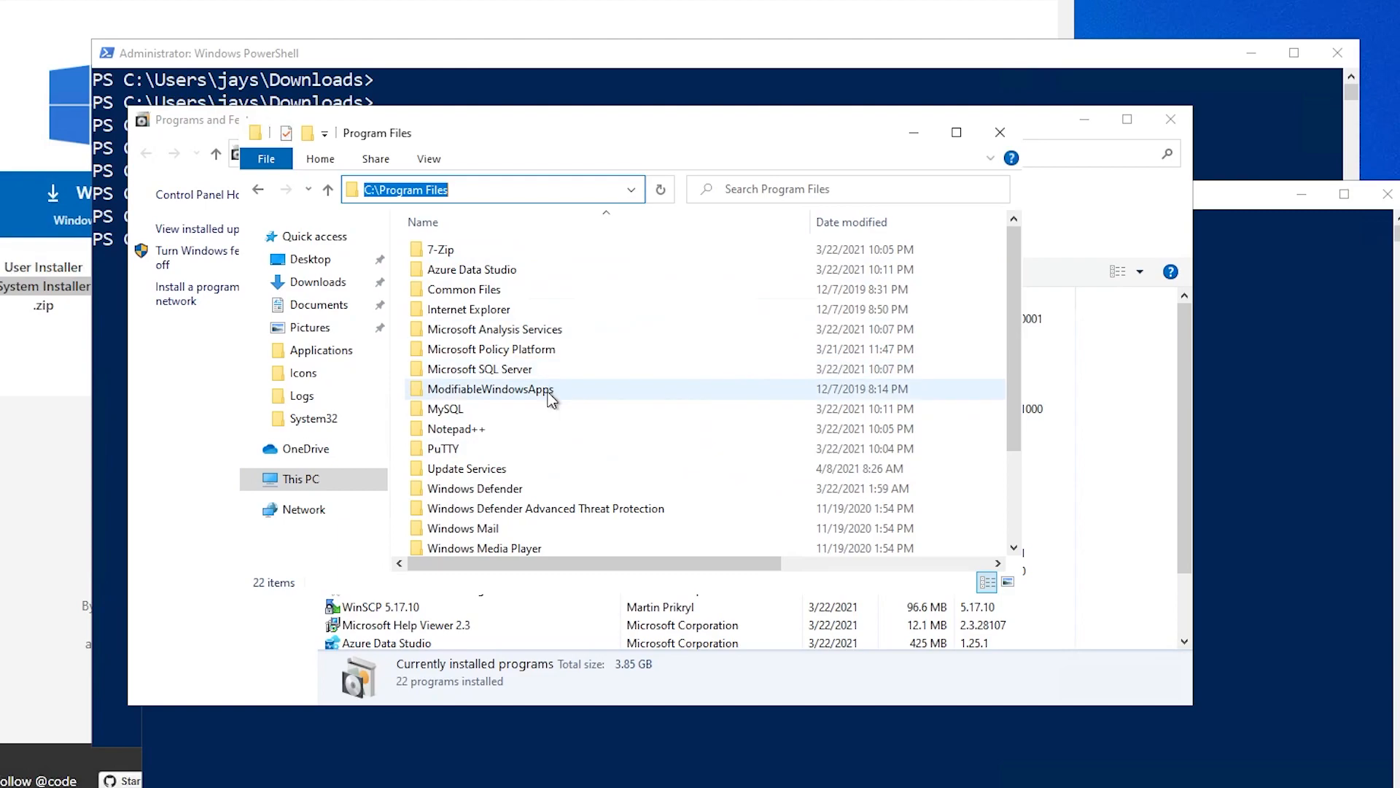
left_click(534, 376)
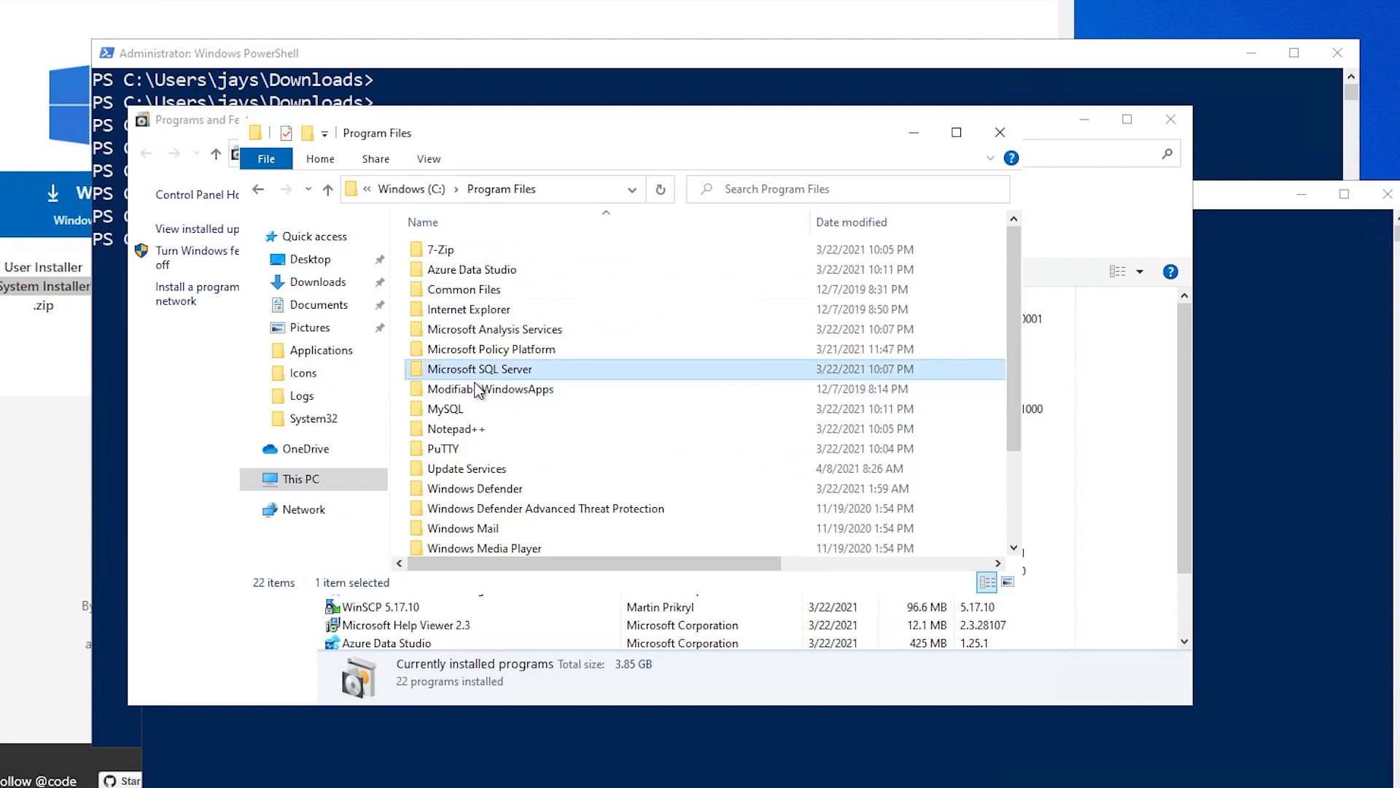
Step: Copy the uninstall command with its folder path from PowerShell and paste it under Silent Uninstall in Notepad
key("alt+Tab")
left_click_drag(174, 219, 522, 232)
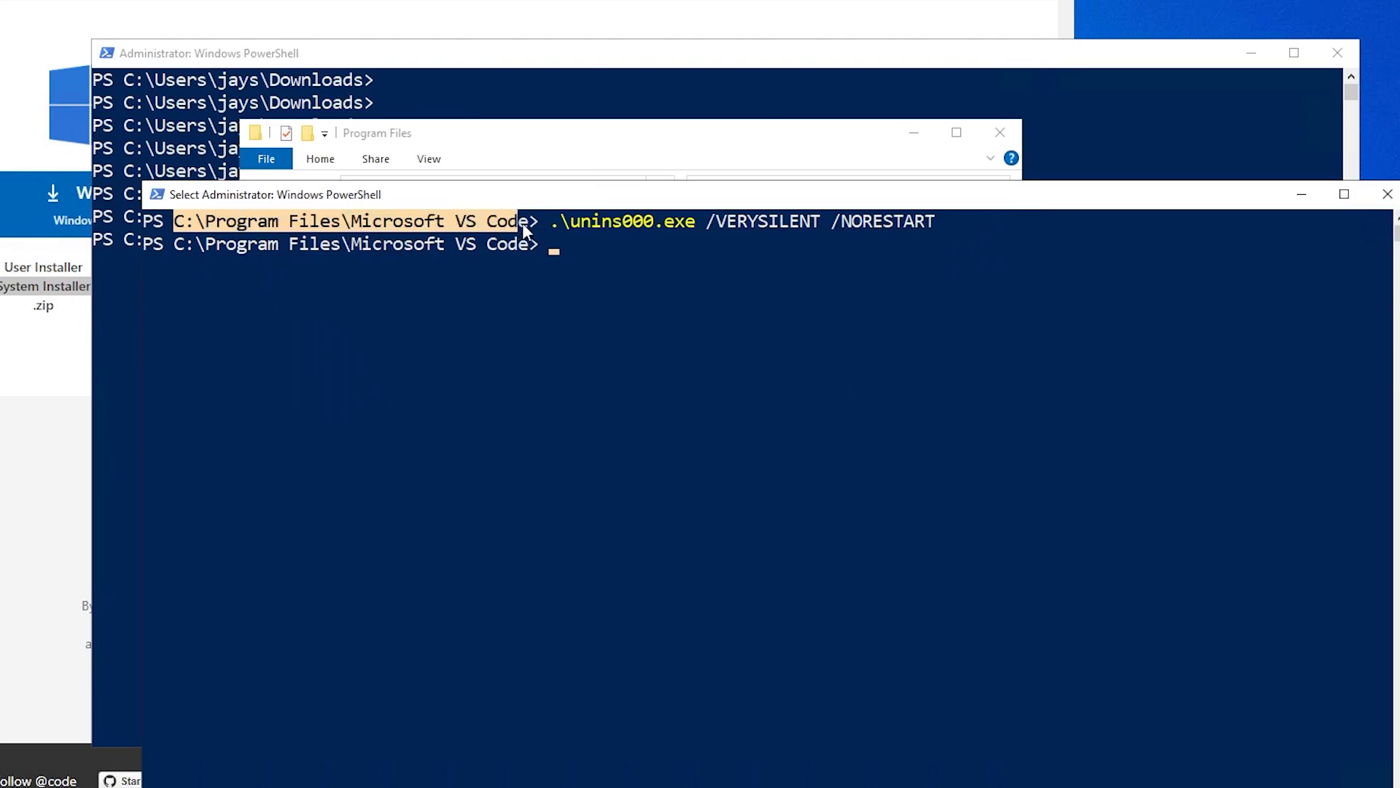
left_click_drag(689, 225, 933, 219)
right_click(920, 220)
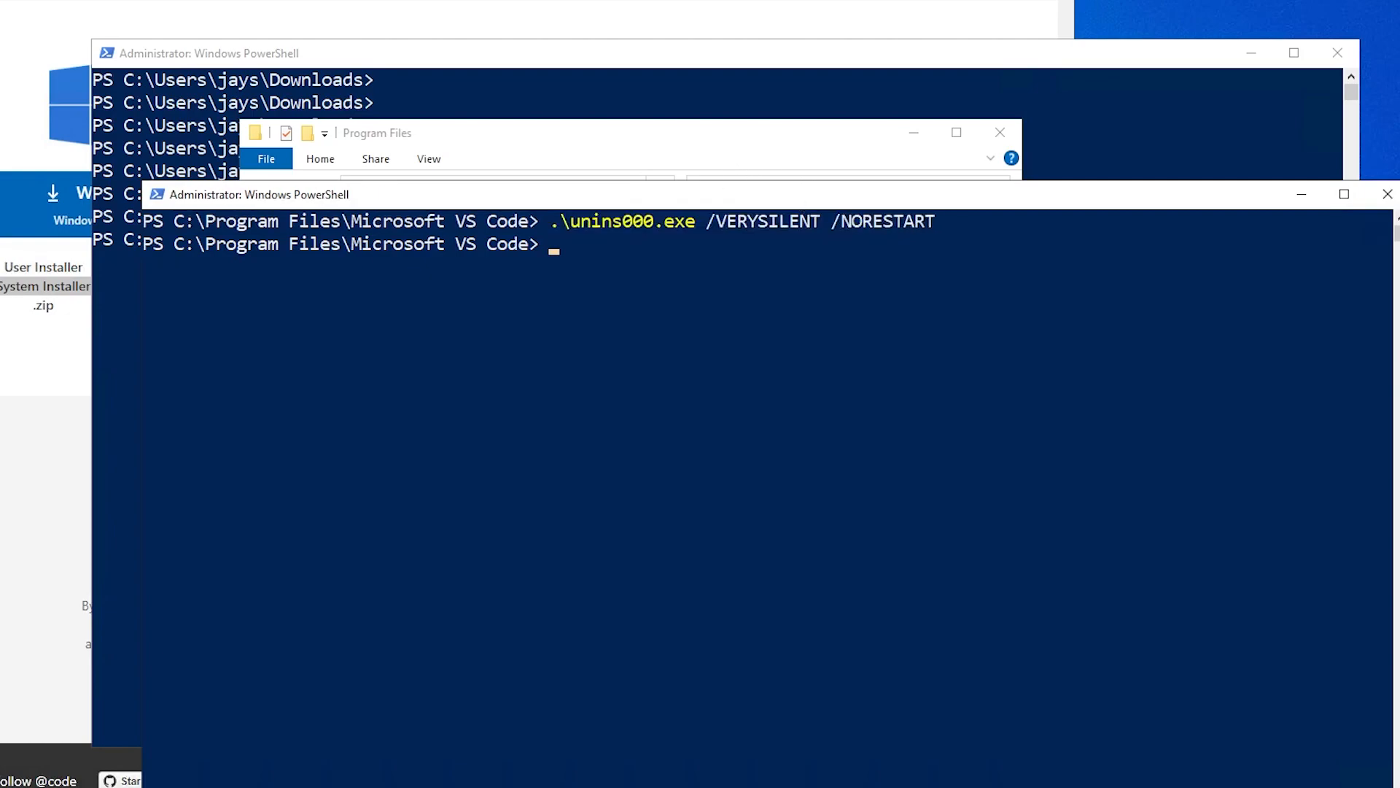
key("alt+Tab")
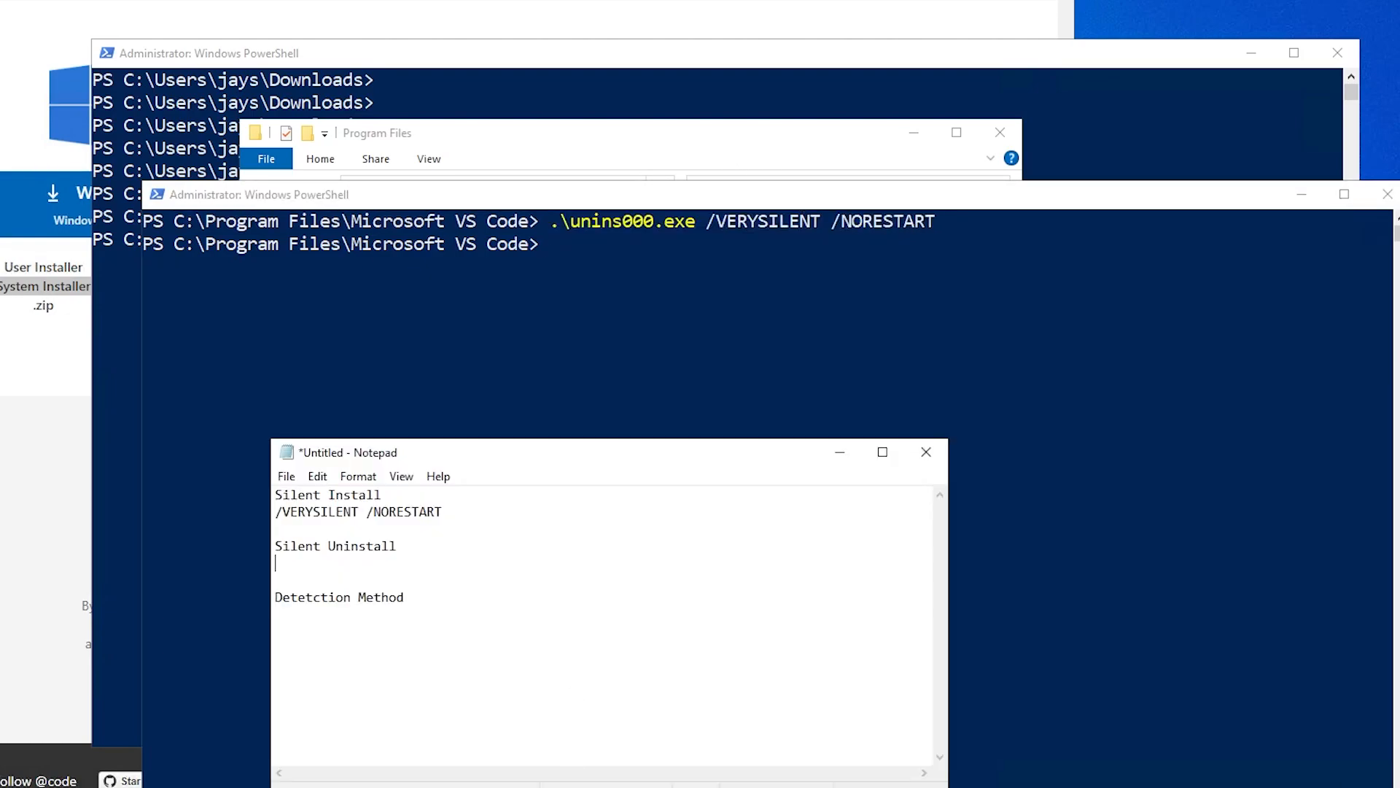
type("C:\\Program Files\\Microsoft VS Code> .\\unins000.exe /VERYSILENT /NORESTART")
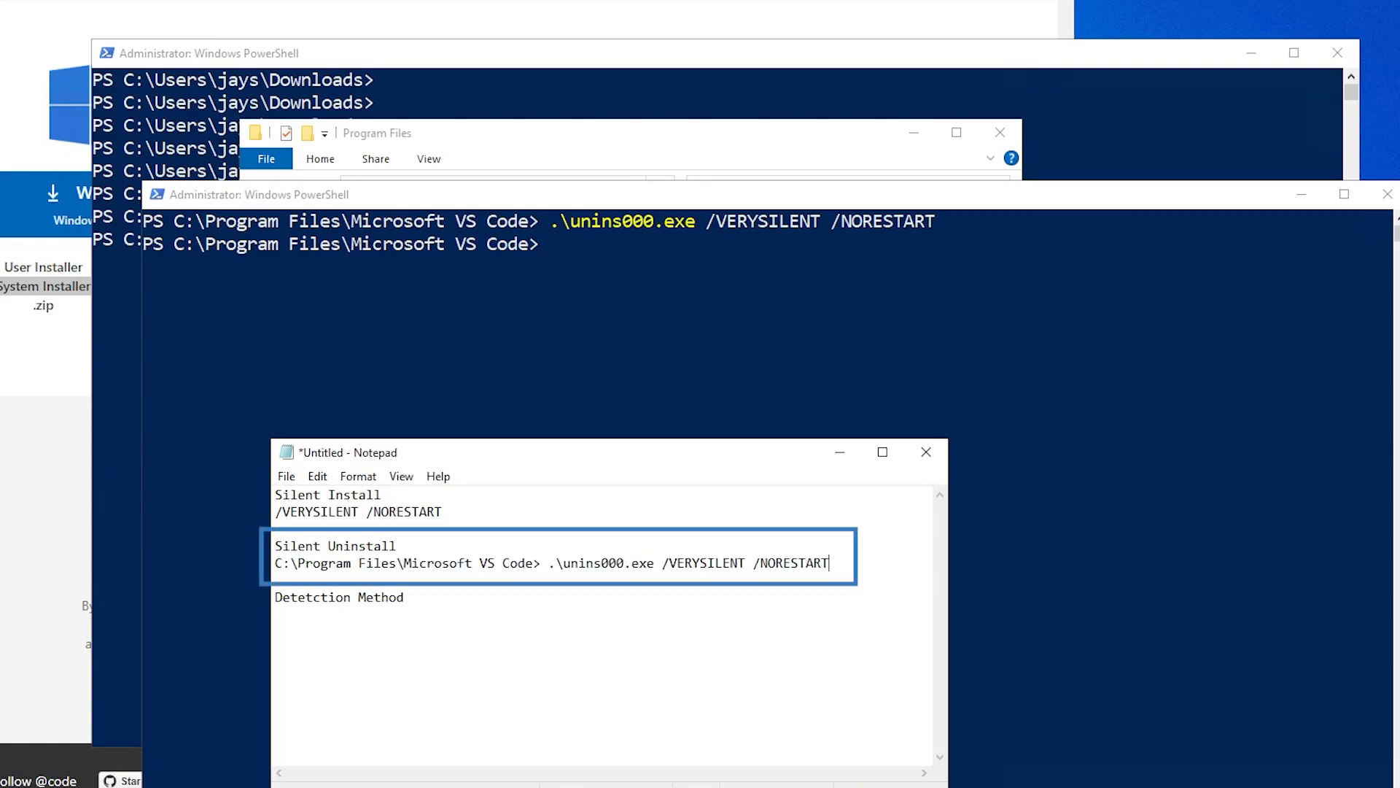
Step: Remove the > sign and the dot before \unins000.exe from the pasted uninstall line to join the folder path and file name
left_click(540, 563)
key("BackSpace")
key("Right")
key("Right")
key("Right")
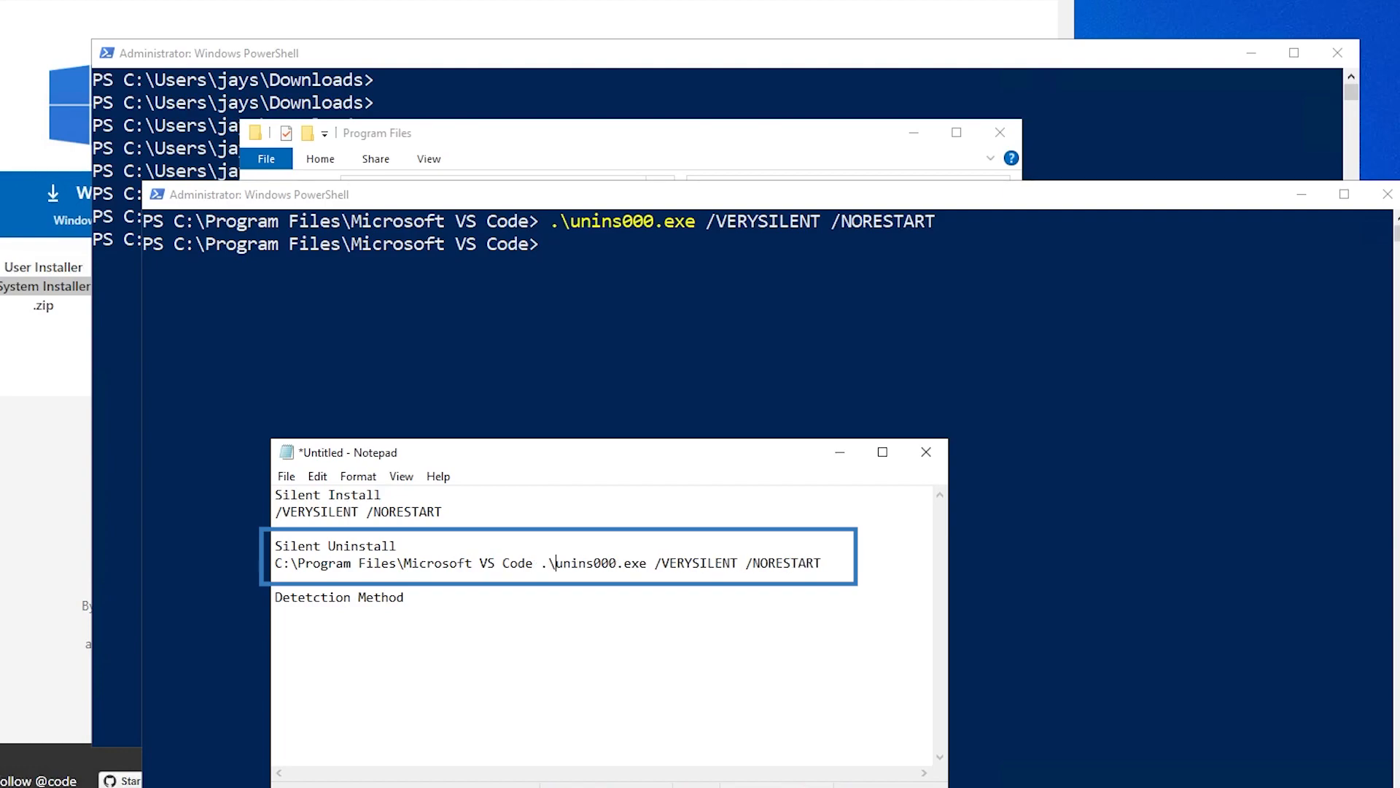
key("Left")
key("BackSpace")
key("BackSpace")
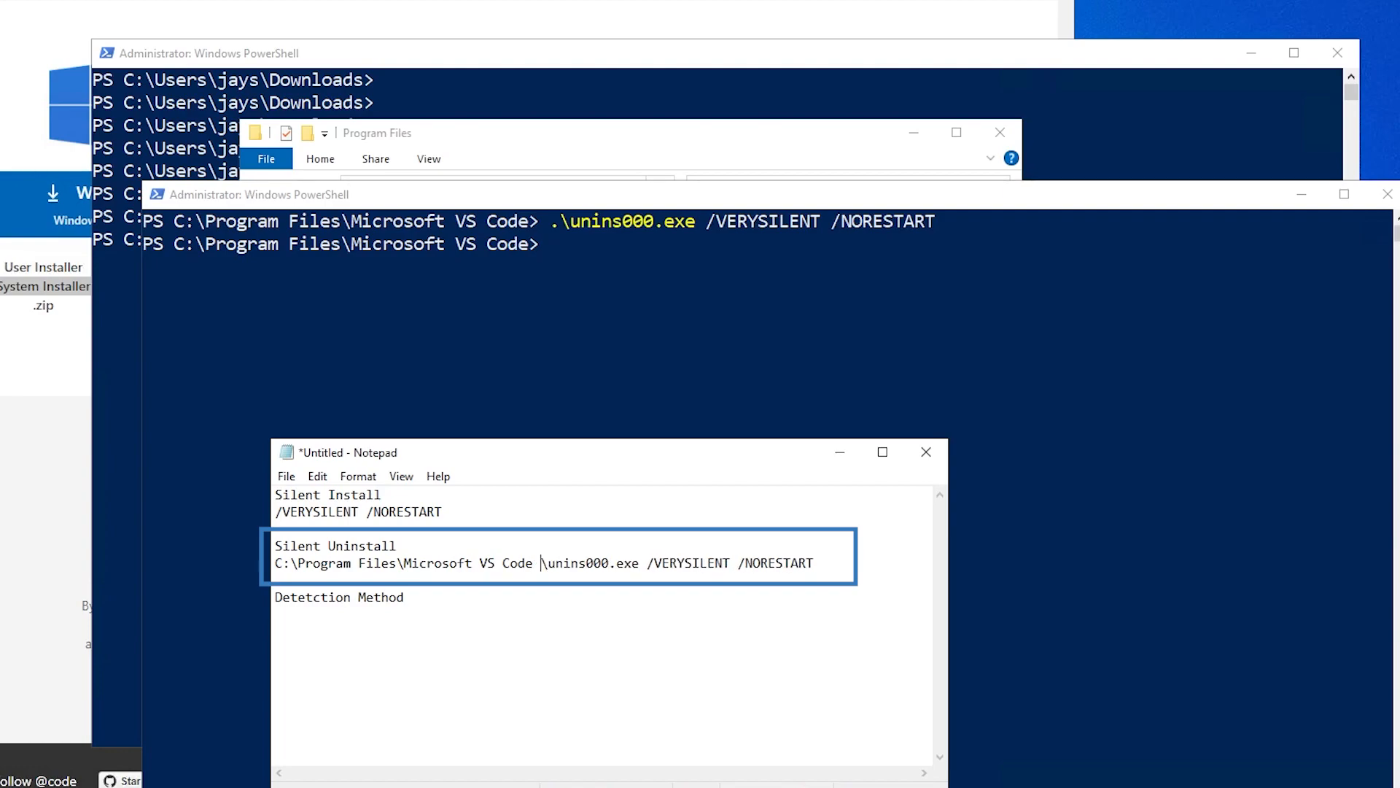
Step: Enclose the path C:\Program Files\Microsoft VS Code\unins000.exe in double quotes, leaving the switches outside
left_click_drag(633, 563, 275, 563)
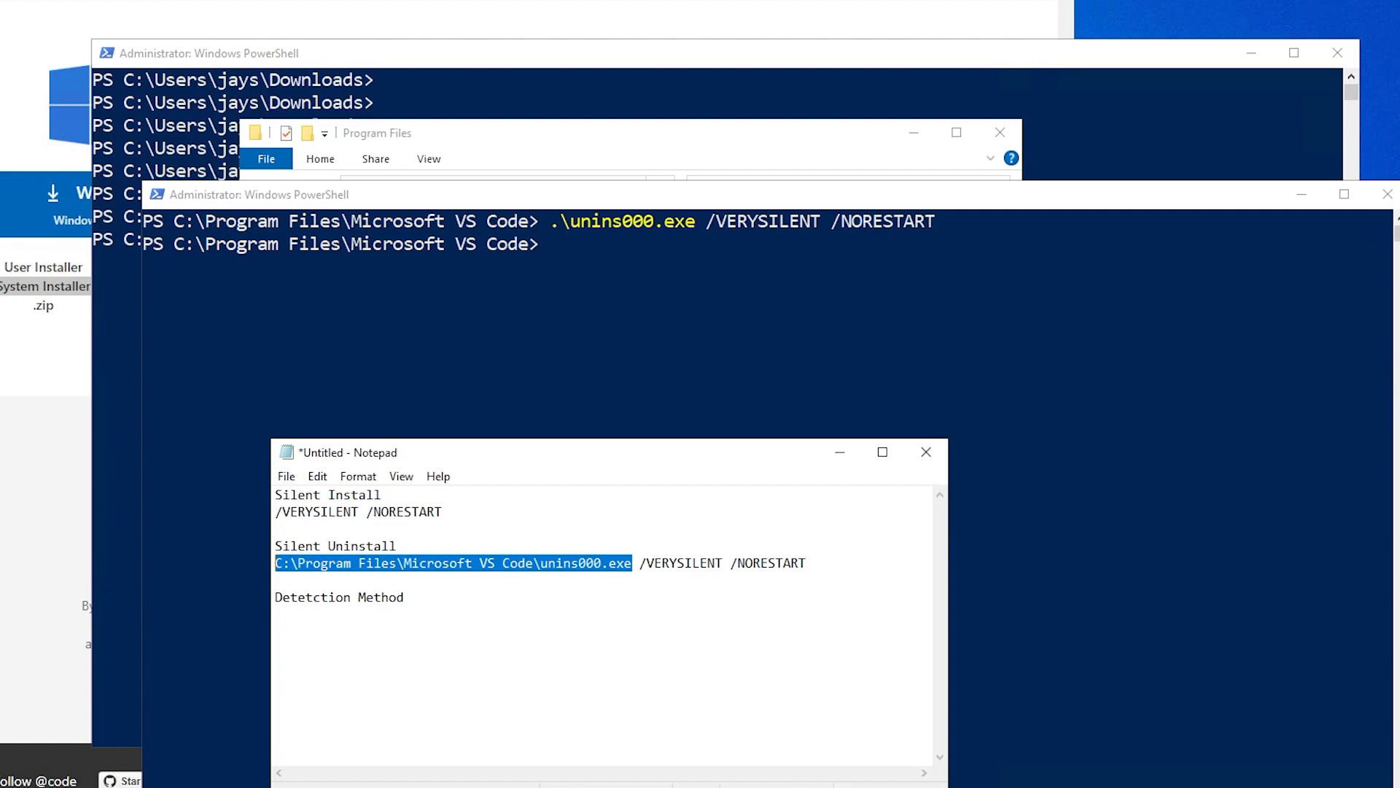
key("Right")
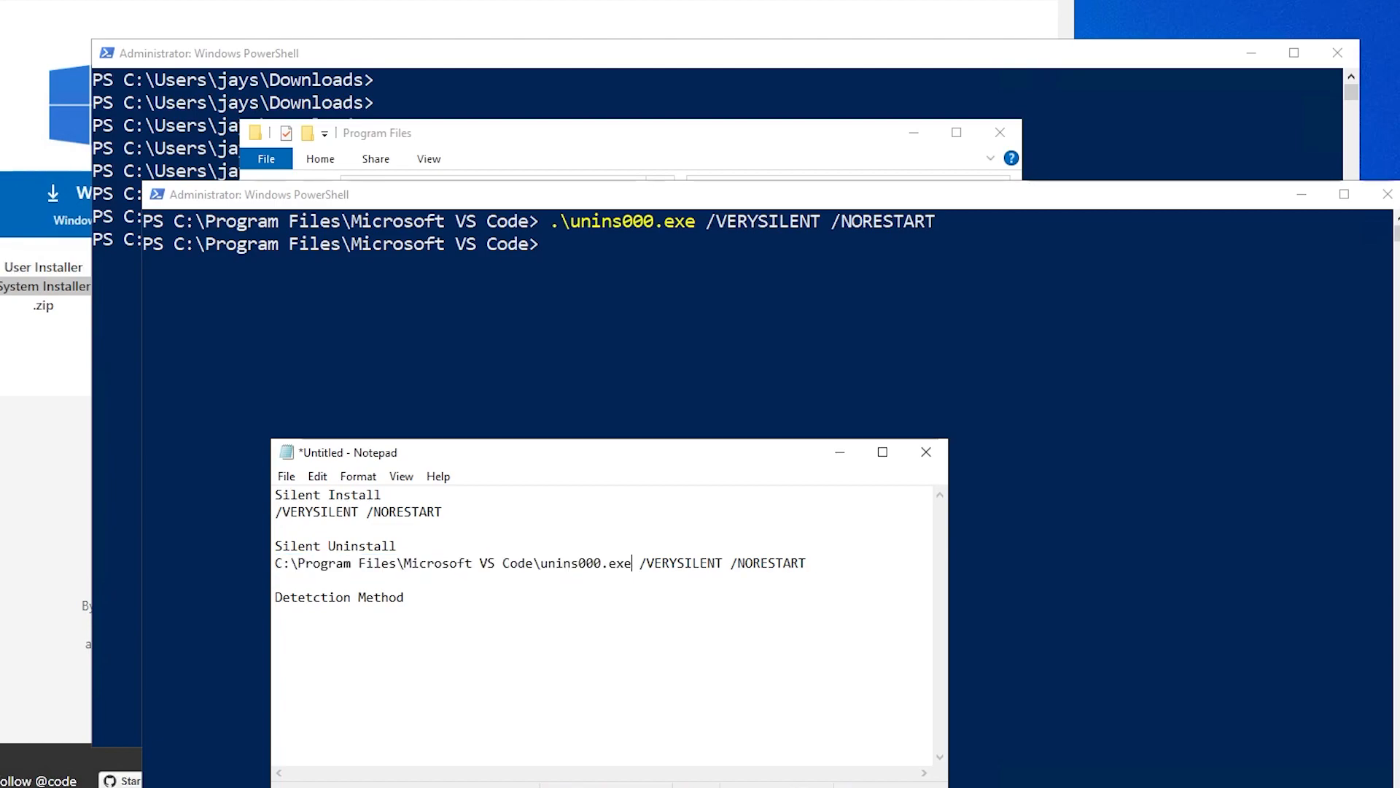
type("\"")
key("Home")
type("\"")
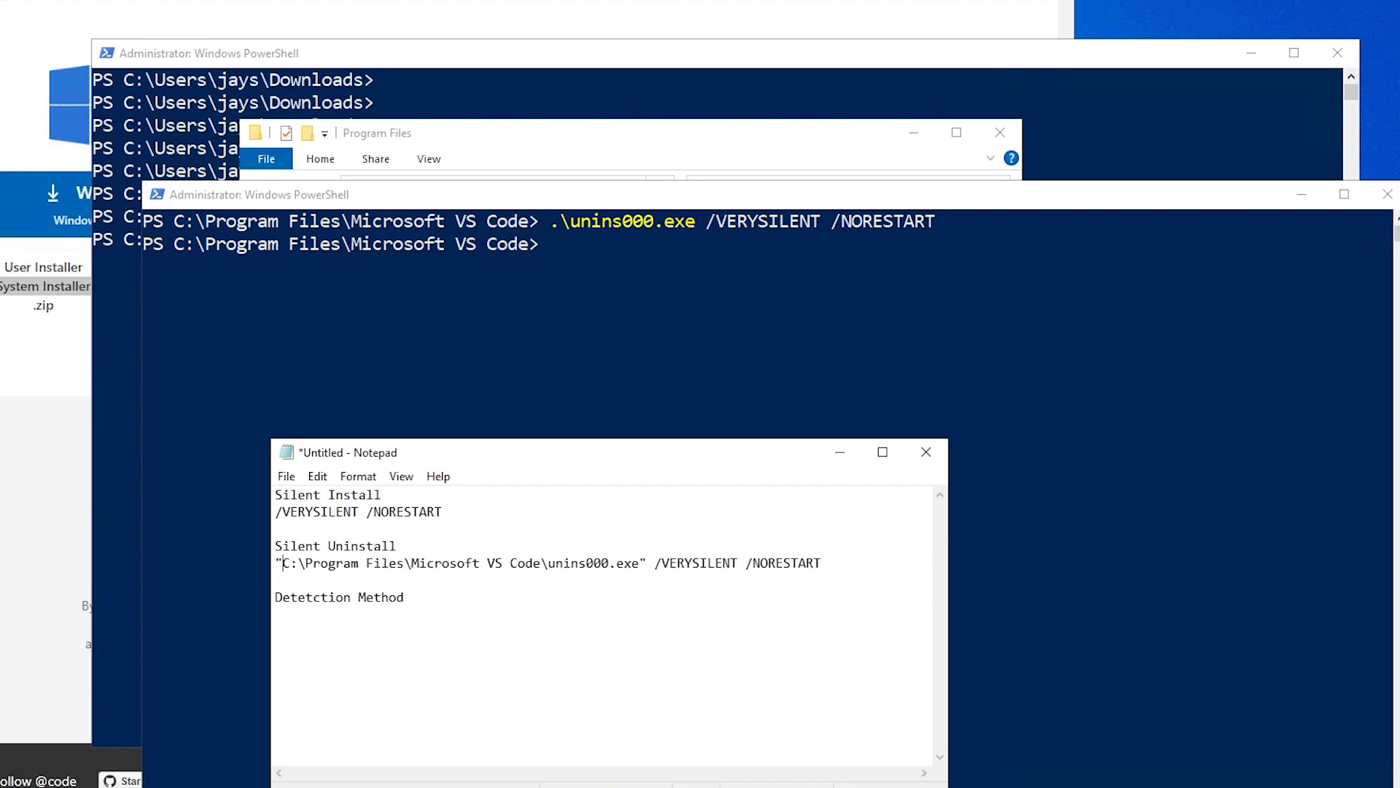
Step: Review the silent uninstall and silent install lines in Notepad, ending with the cursor after /NORESTART on the install line
left_click_drag(823, 563, 261, 543)
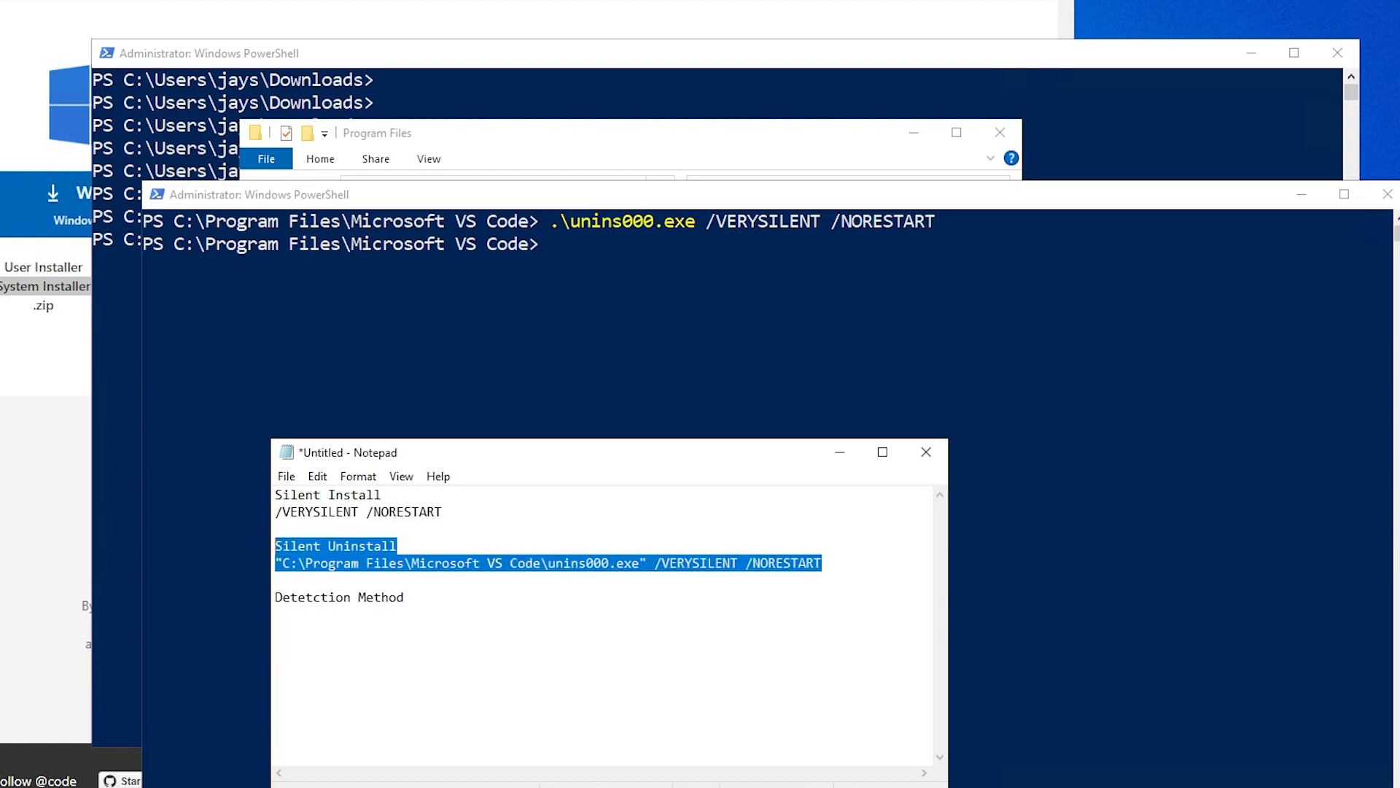
left_click_drag(451, 512, 275, 495)
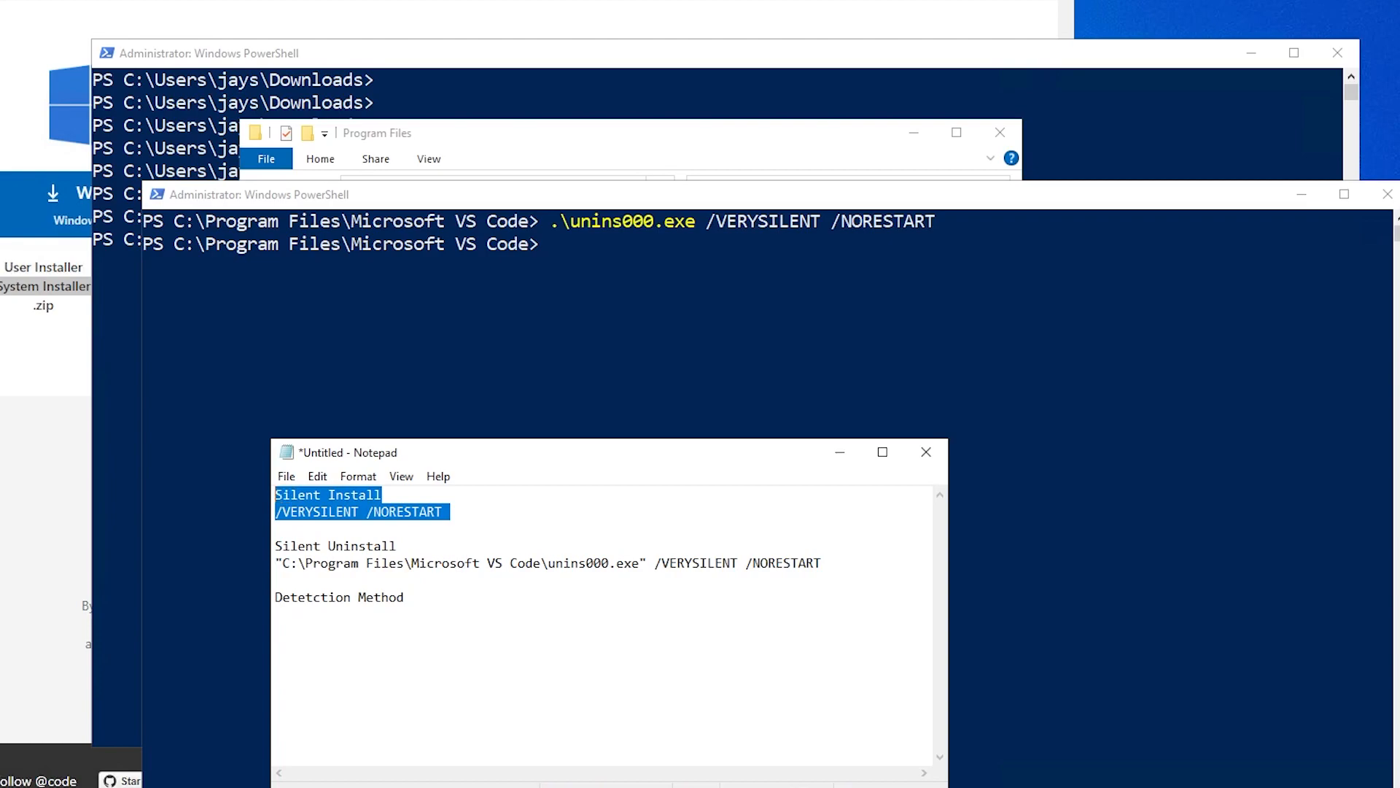
left_click(450, 512)
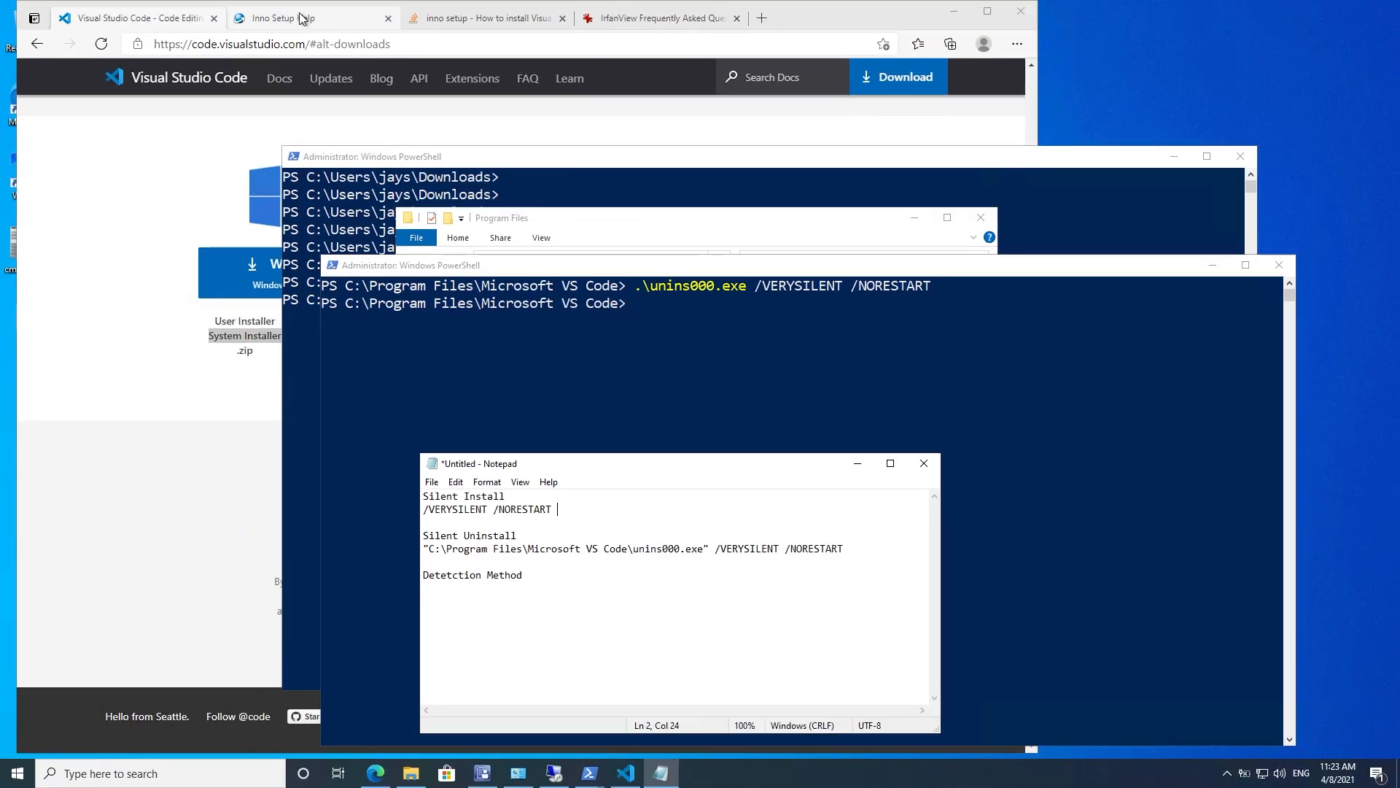
Step: Switch to the browser and copy the /MERGETASKS=!runcode option from the Stack Overflow answer about installing Visual Studio Code silently
left_click(299, 18)
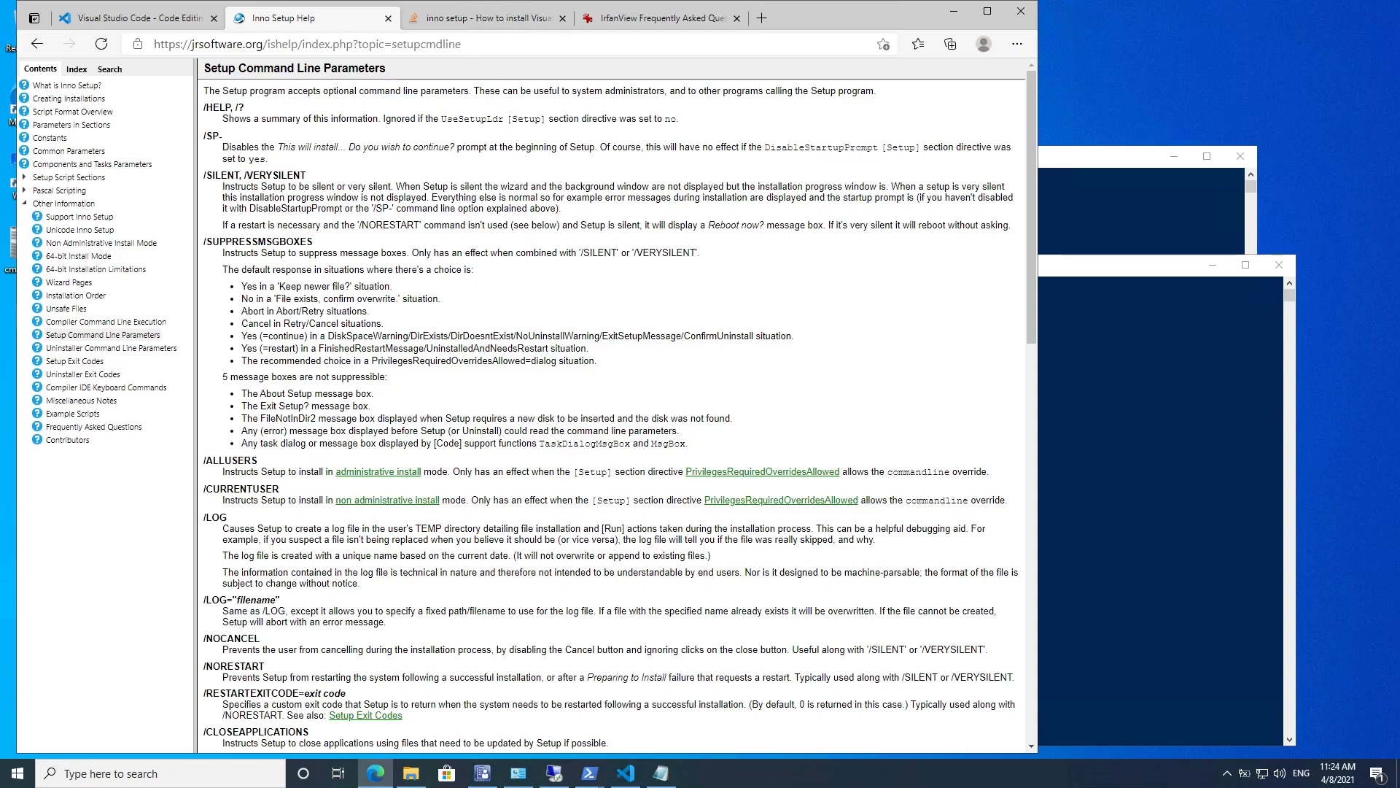
left_click(510, 23)
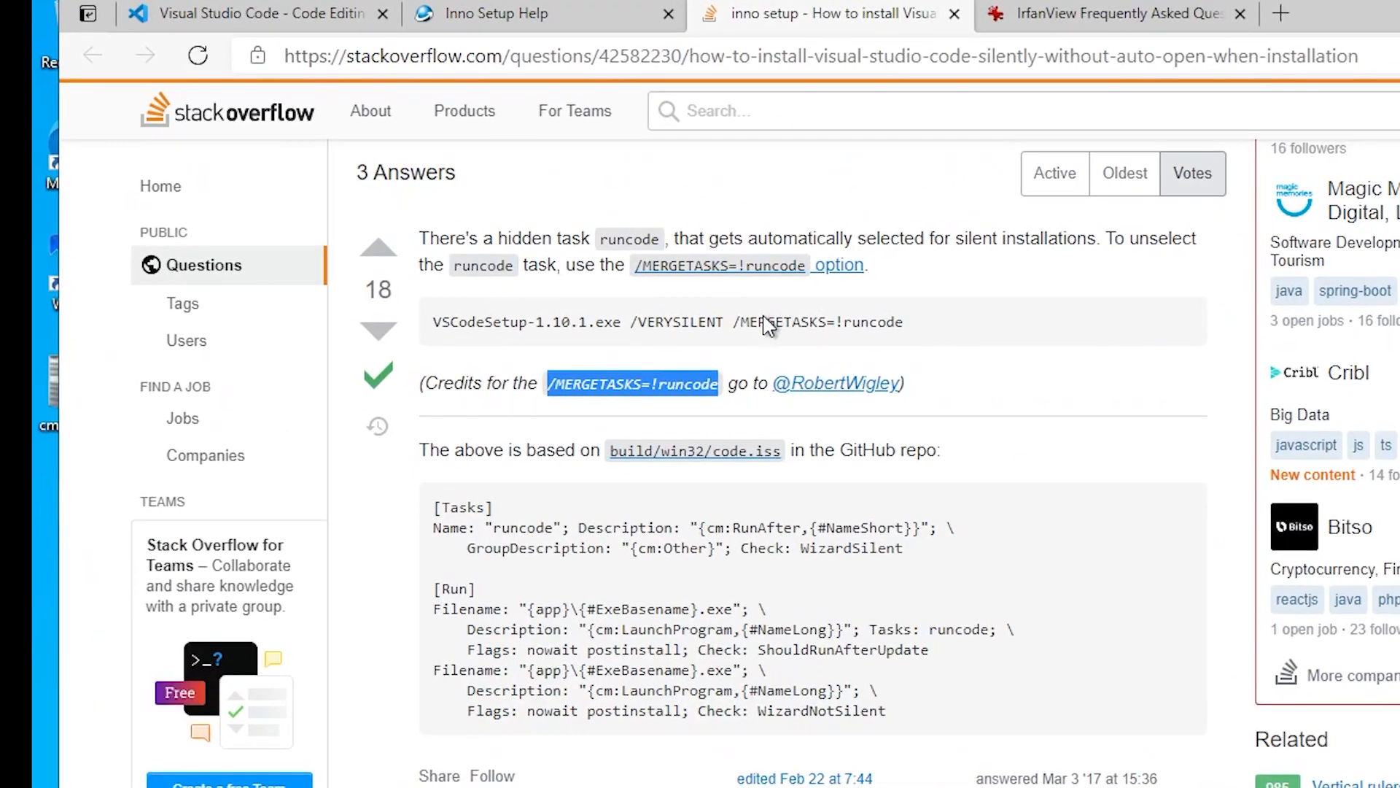
left_click_drag(549, 383, 722, 375)
right_click(619, 381)
left_click(700, 400)
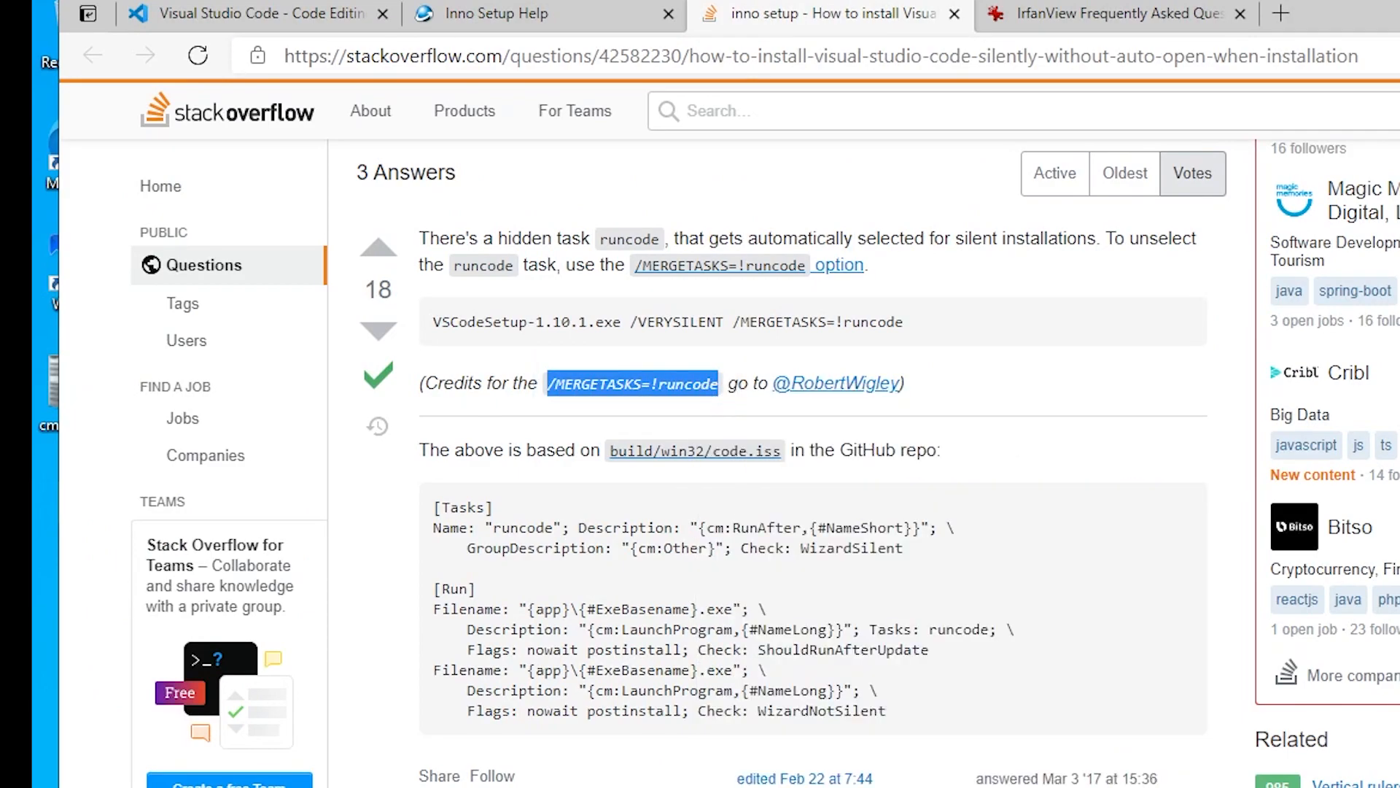
Step: Look for runcode on the Inno Setup command line parameters page, and append /MERGETASKS=!runcode to the install line in Notepad
left_click(474, 13)
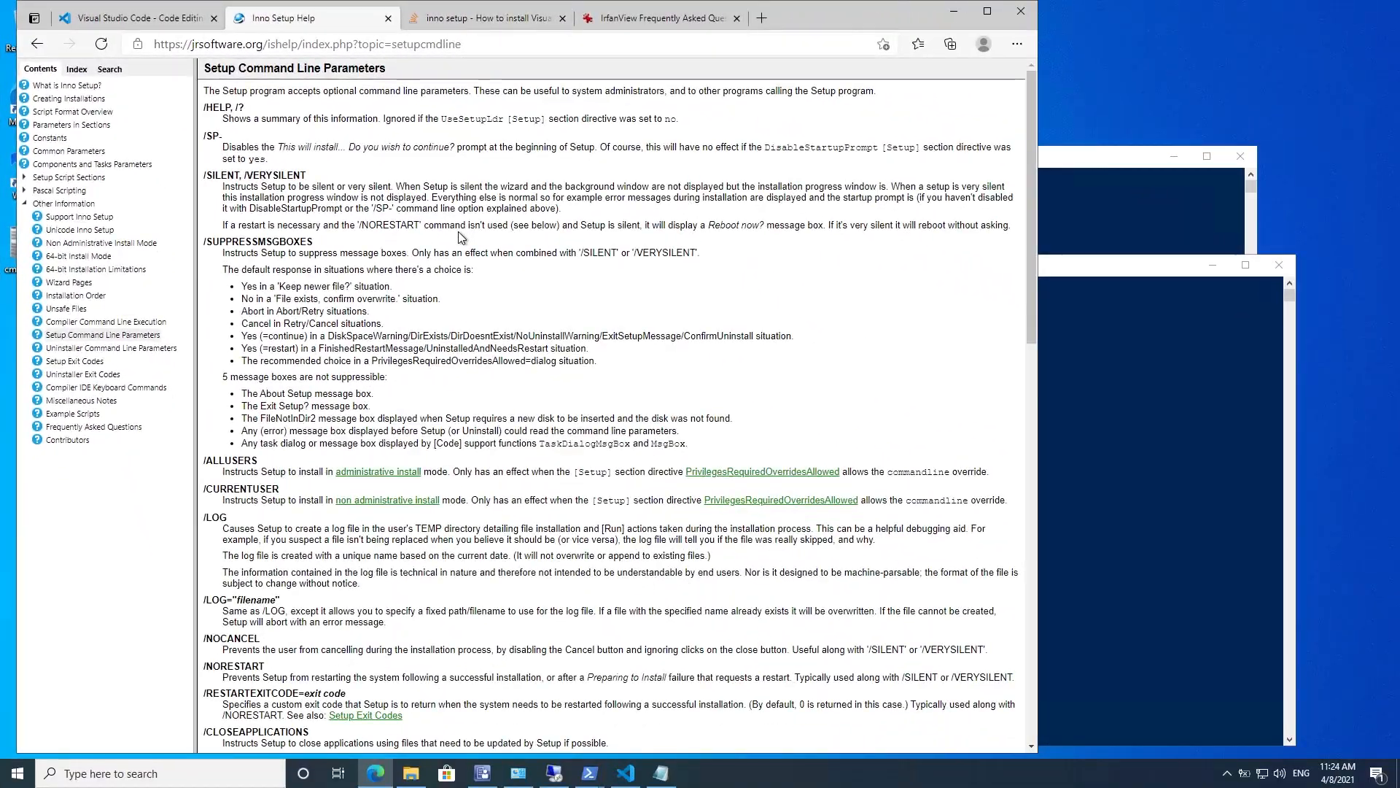
key("ctrl+f")
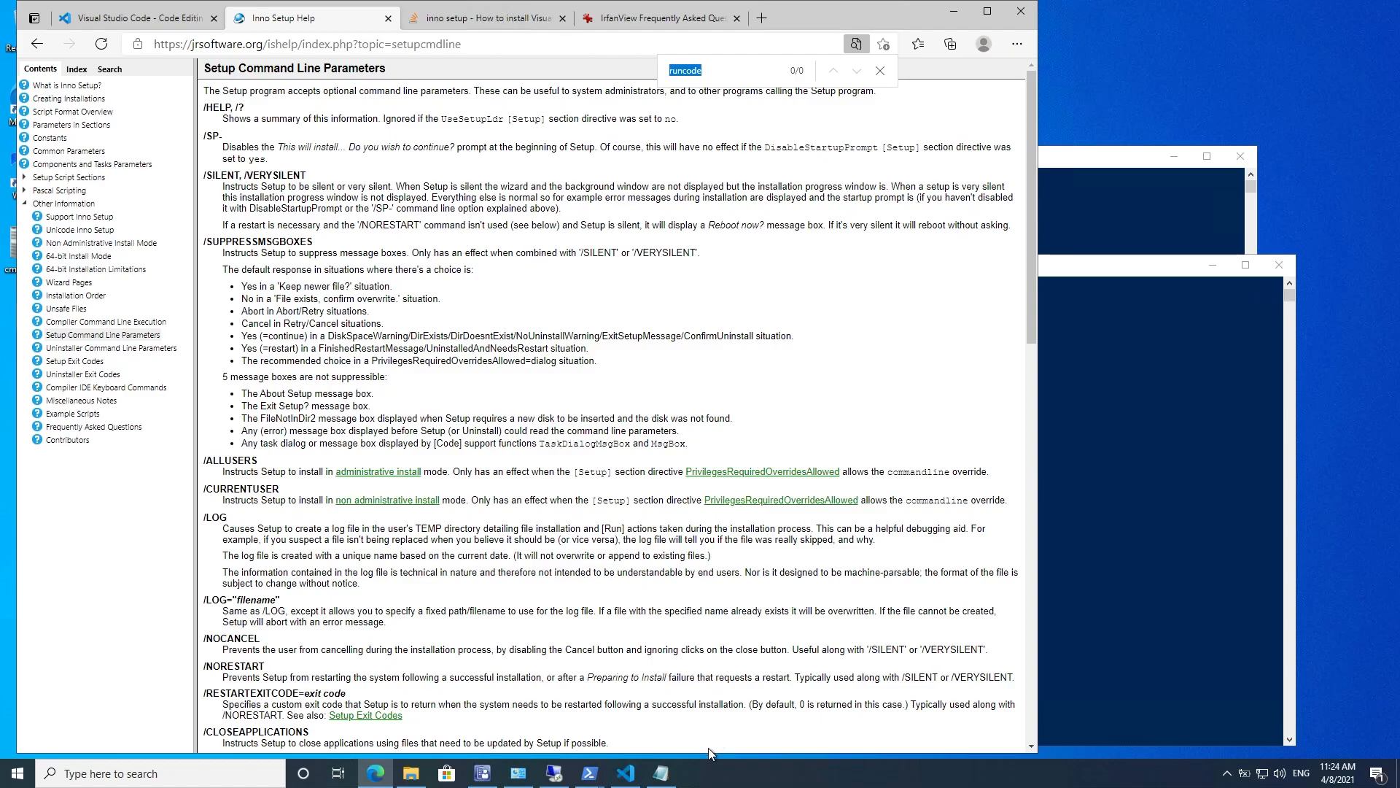
left_click(670, 776)
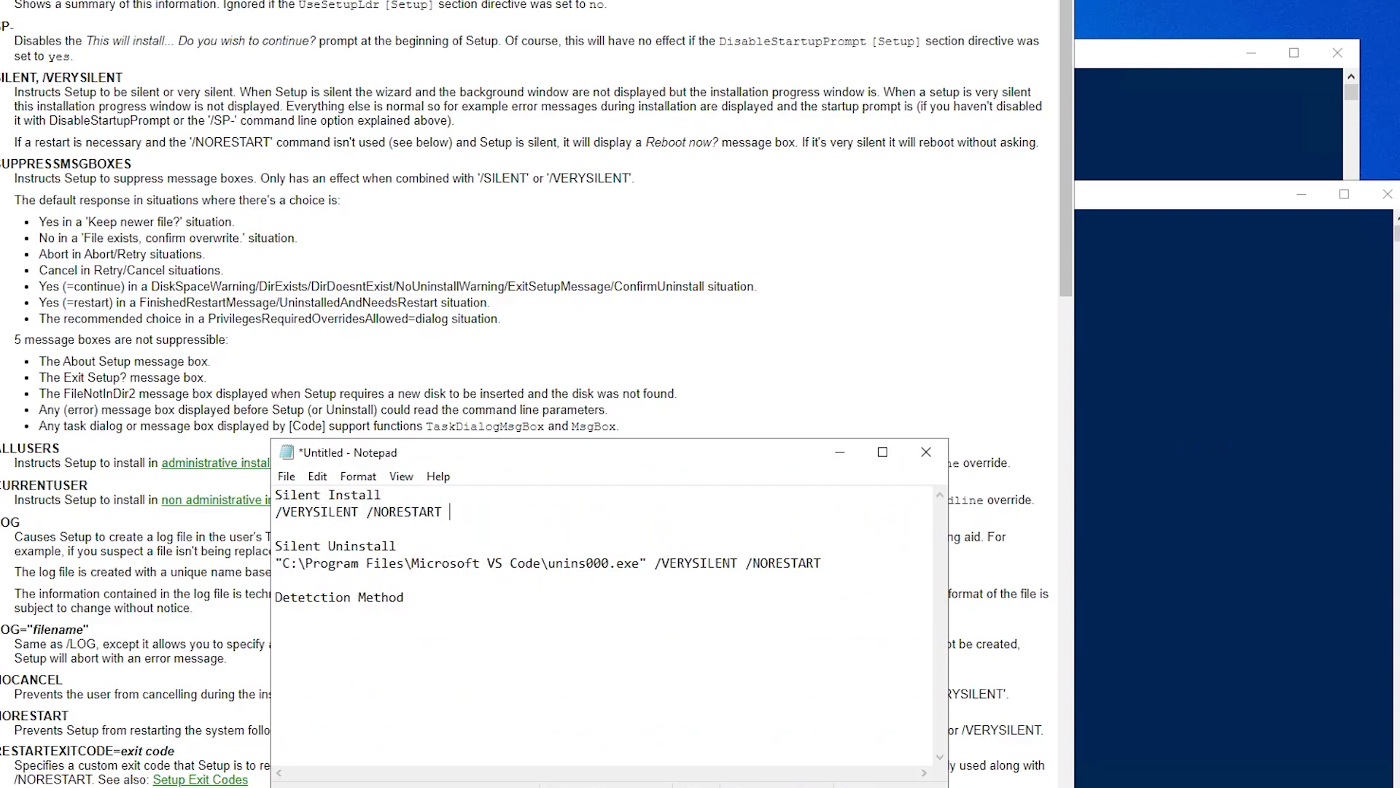
key("ctrl+v")
left_click(450, 512)
Step: Copy the full install switches /VERYSILENT /NORESTART /MERGETASKS=!runcode from Notepad
left_click_drag(602, 512, 276, 512)
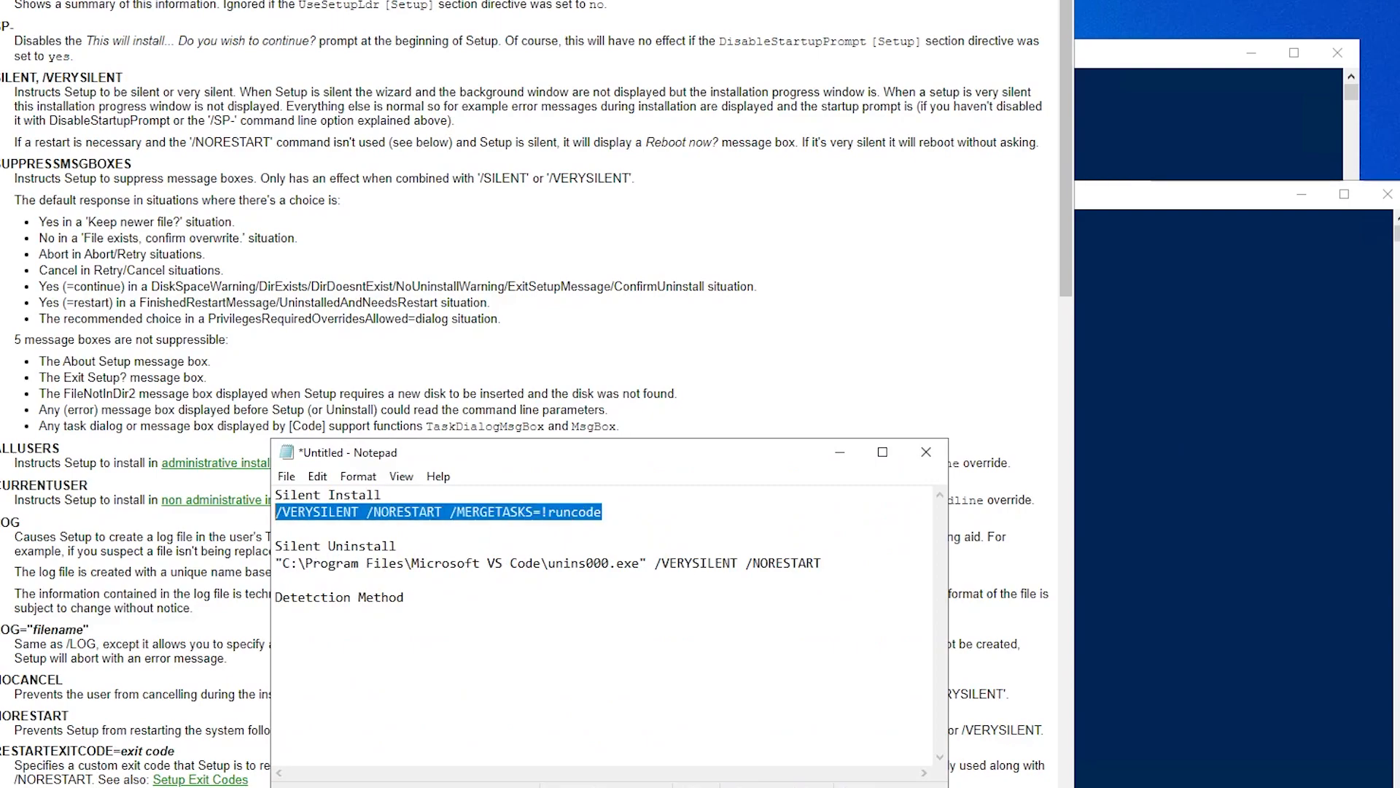
right_click(310, 516)
left_click(369, 576)
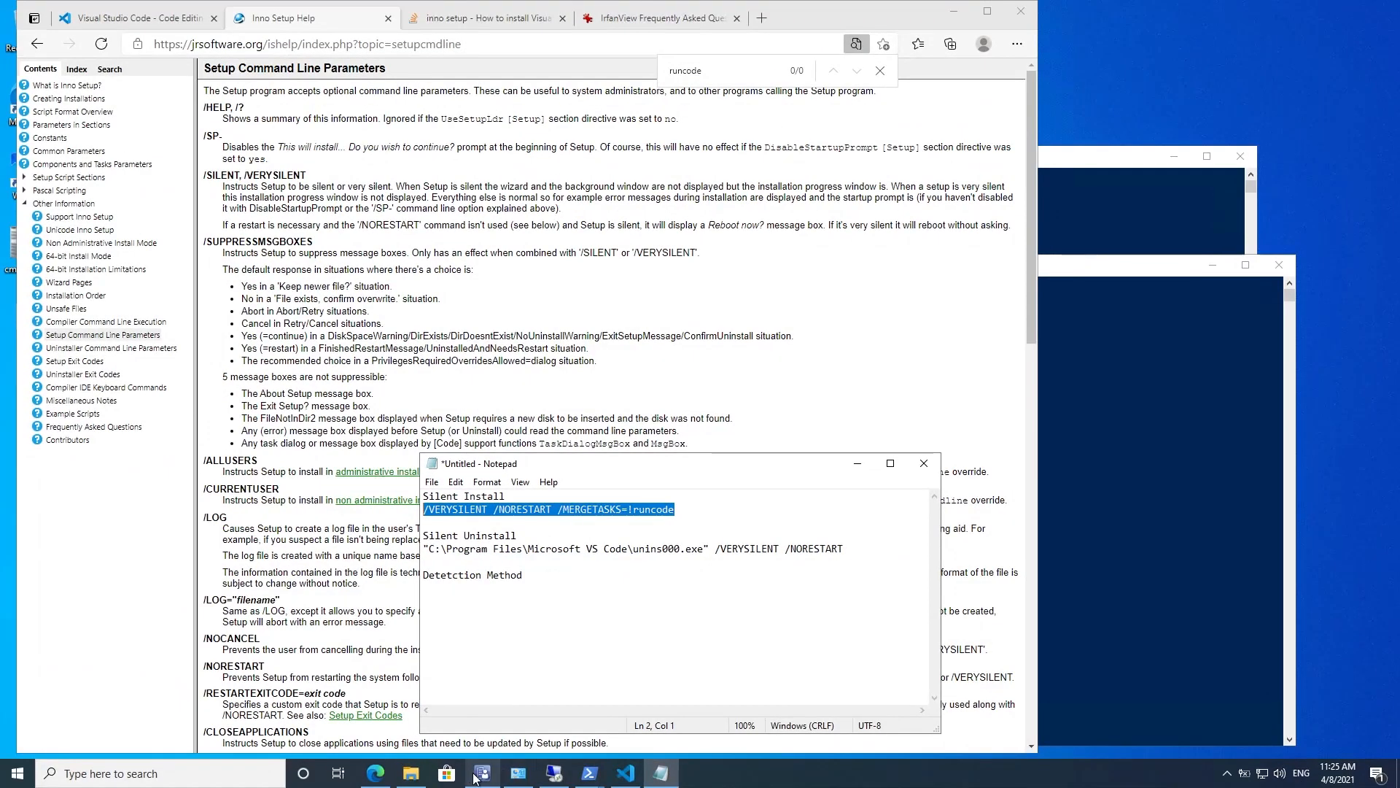
Step: Open the Downloads folder in File Explorer, start an administrator PowerShell window from it, and reposition that window
left_click(415, 775)
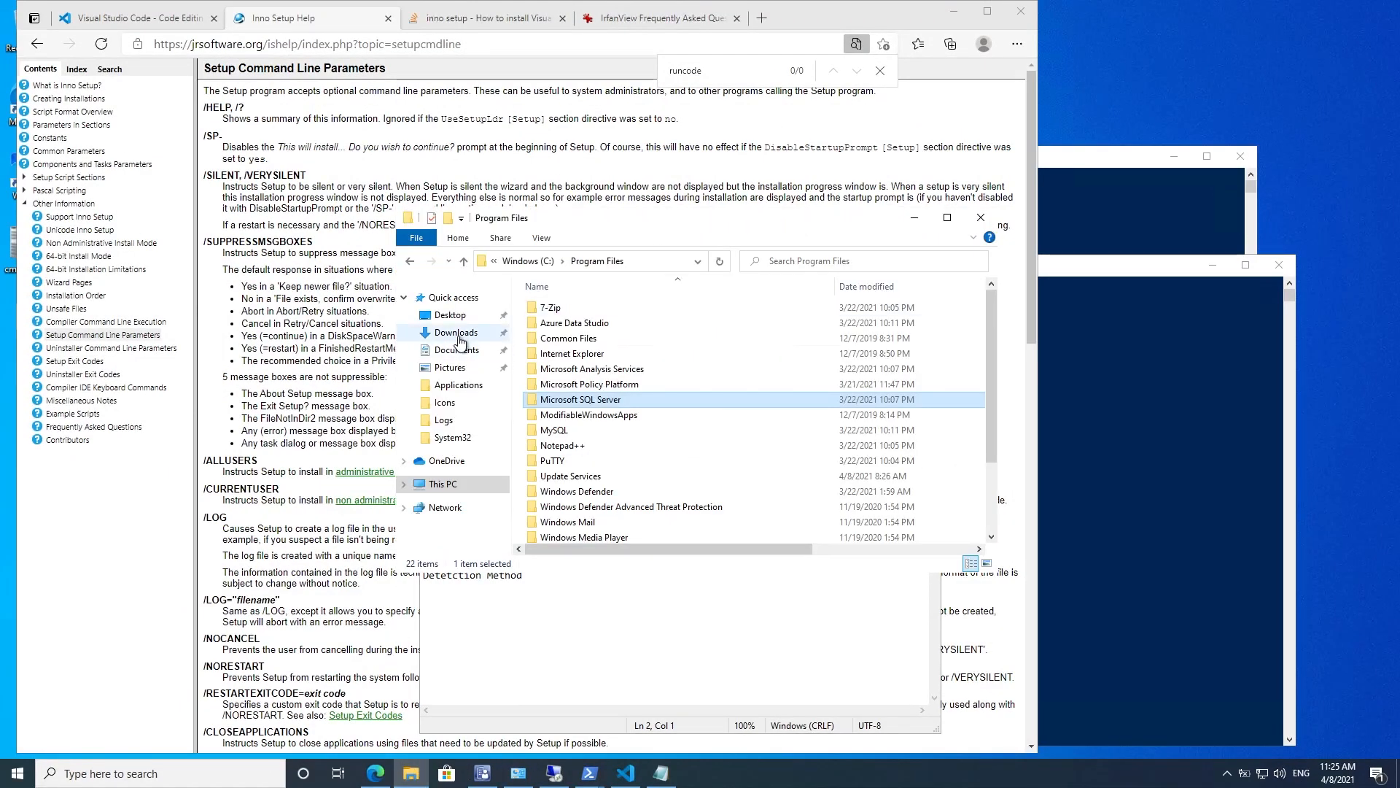
left_click(456, 333)
left_click(416, 239)
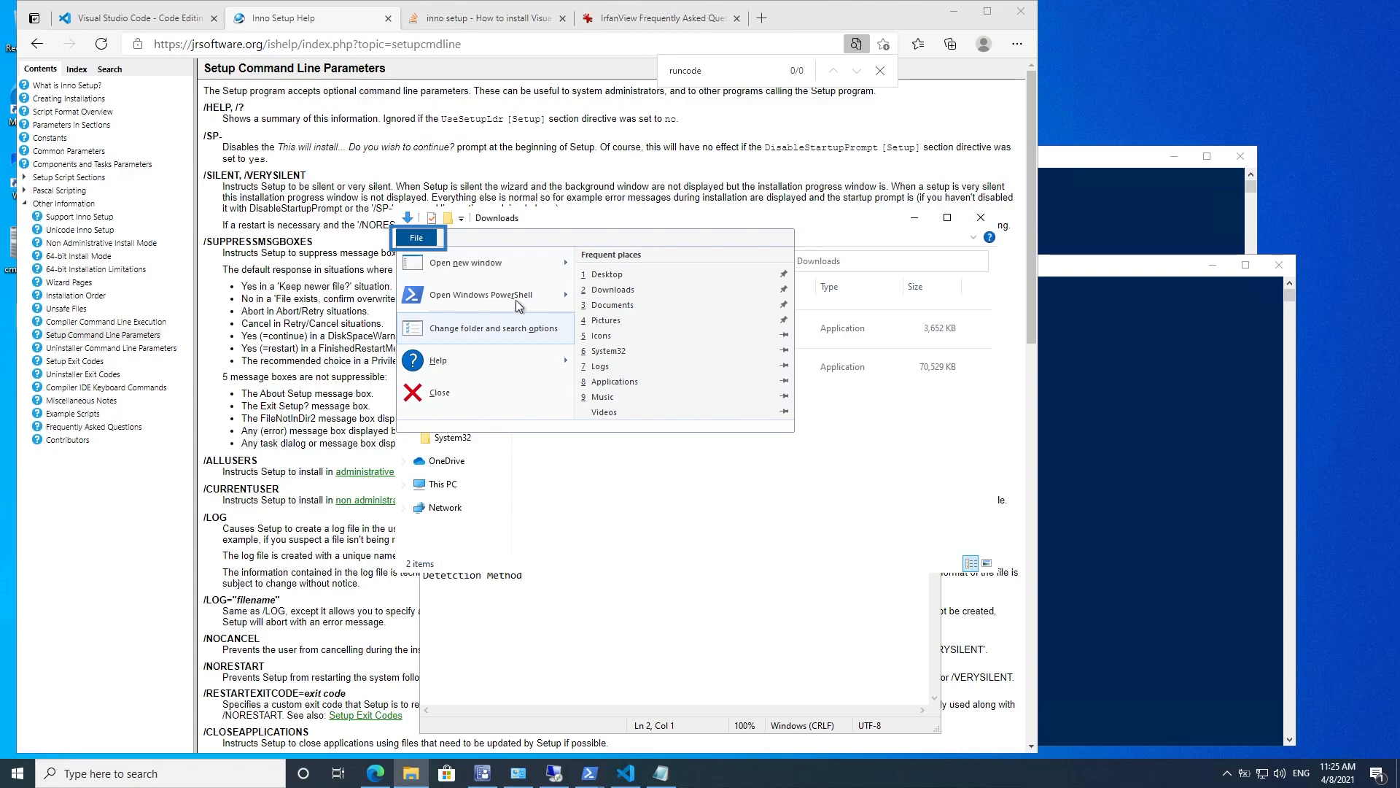
mouse_move(473, 297)
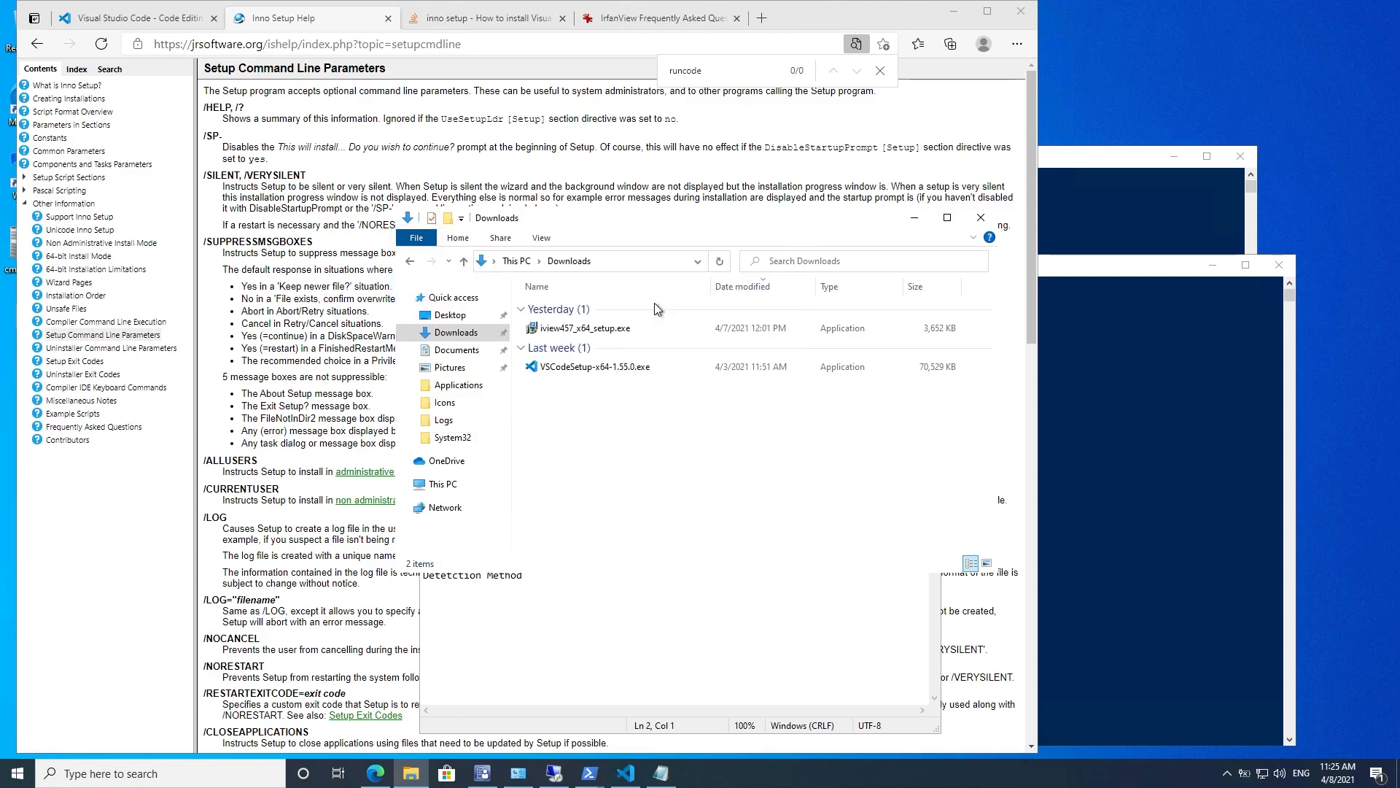
left_click(654, 296)
left_click(649, 476)
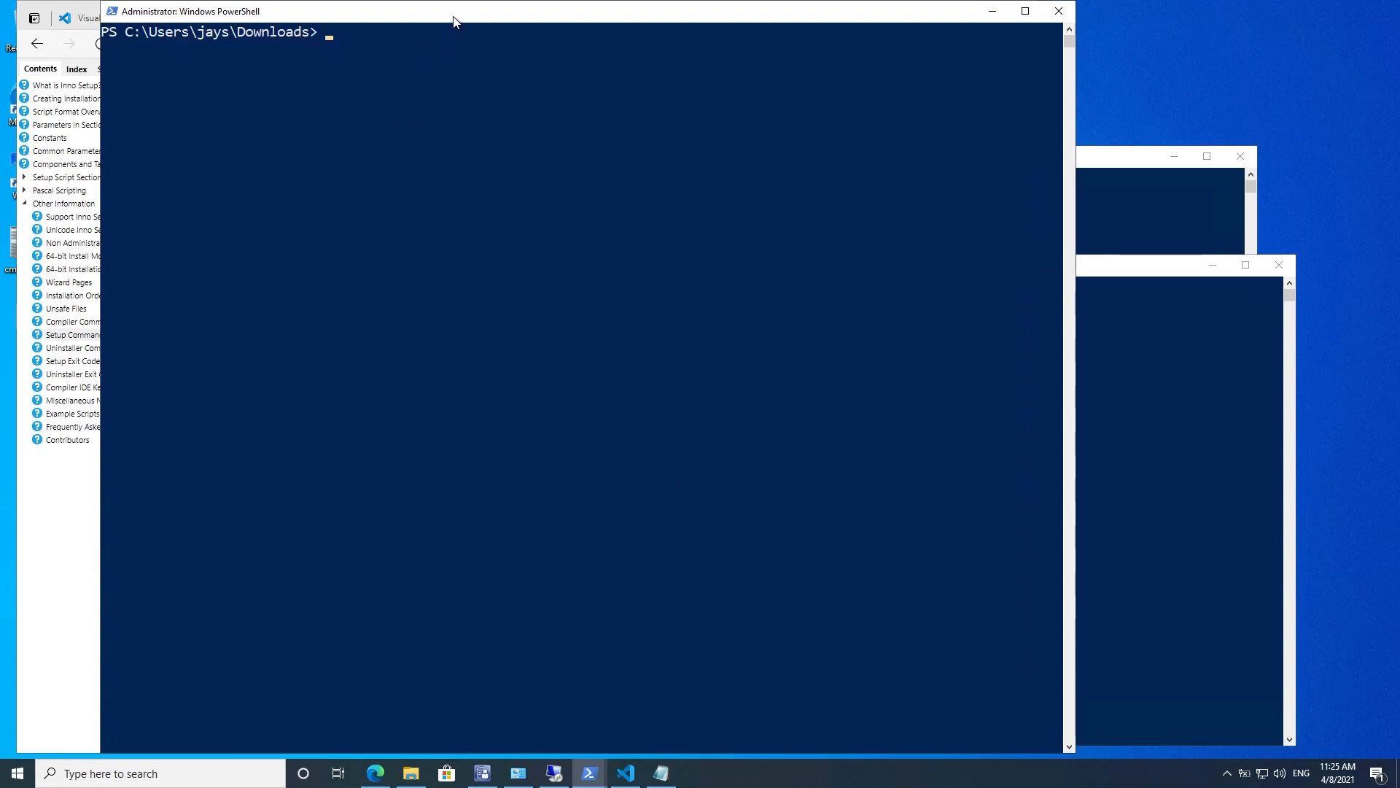
left_click_drag(466, 3, 546, 205)
left_click(438, 252)
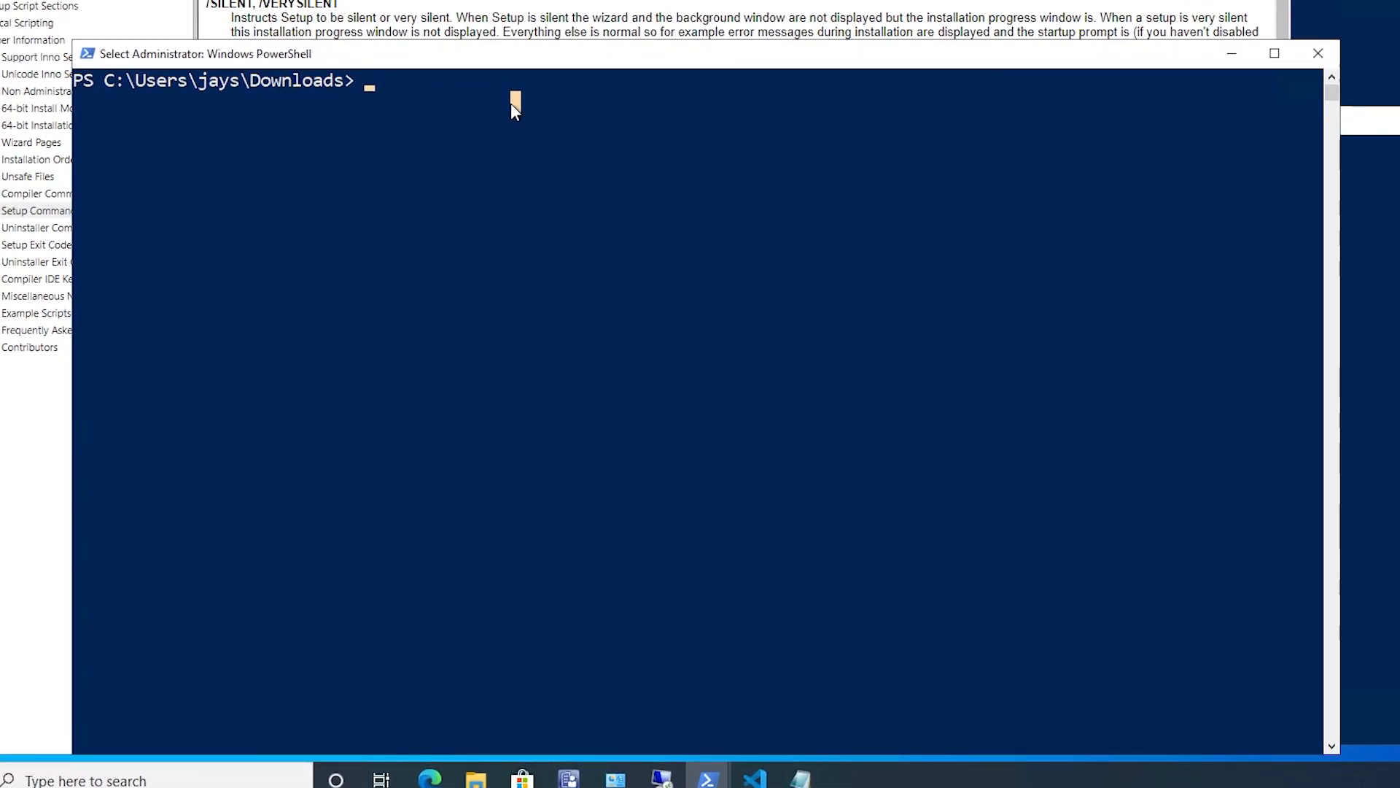
Step: Run .\VSCodeSetup-x64-1.55.0.exe in PowerShell with the switches /VERYSILENT /NORESTART /MERGETASKS=!runcode
type("VS")
key("Tab")
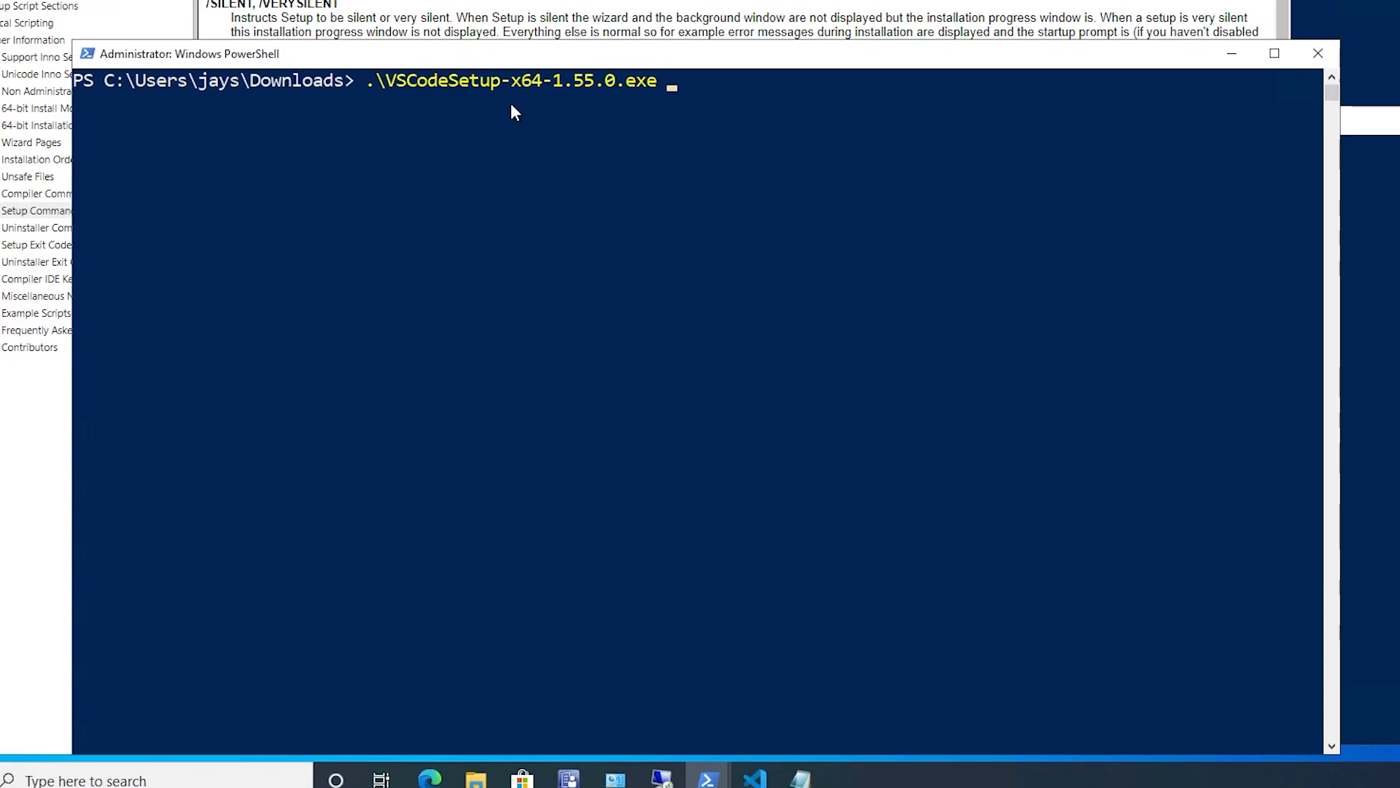
key("ctrl+v")
key("Return")
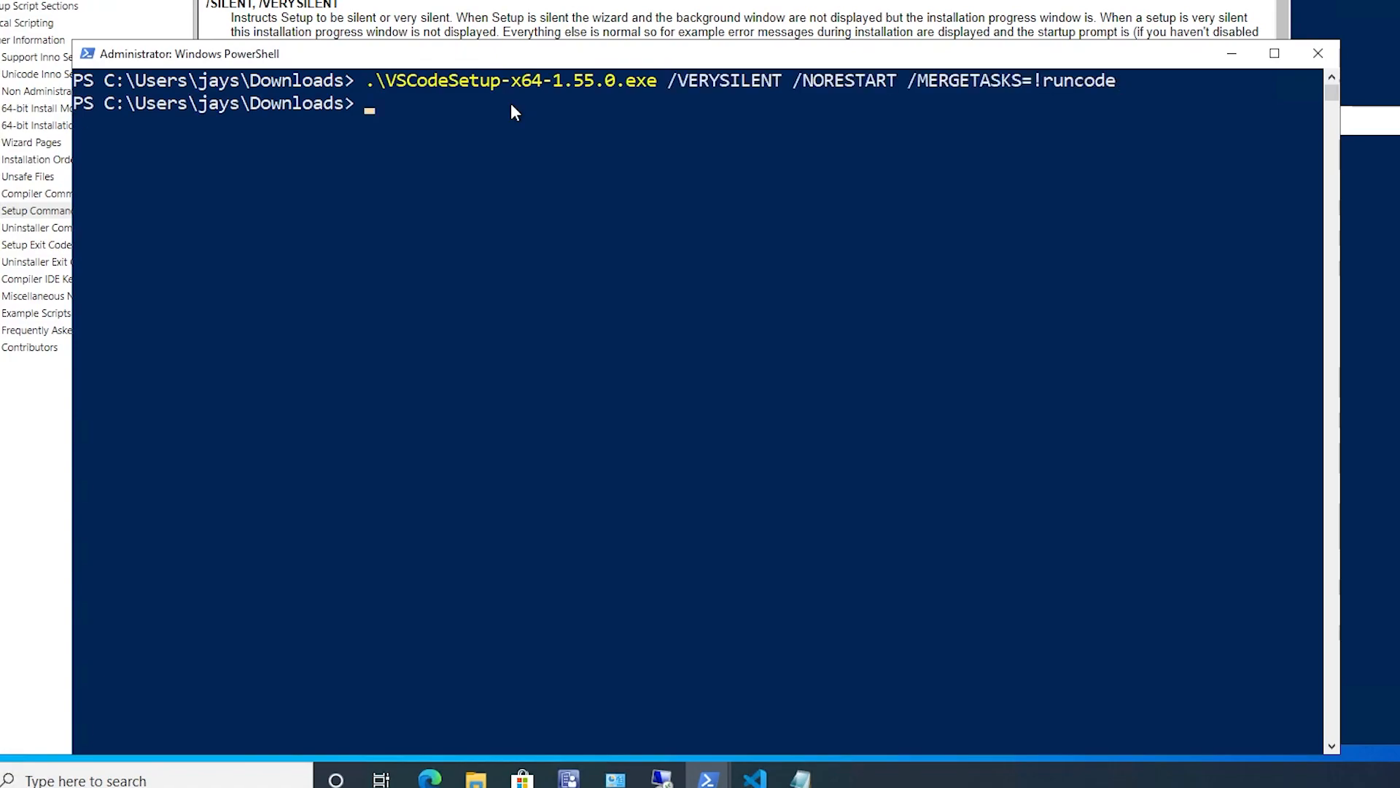
Step: Refresh the installed programs list, select Microsoft Visual Studio Code in it, and close the leftover Visual Studio Code taskbar entry
left_click(615, 778)
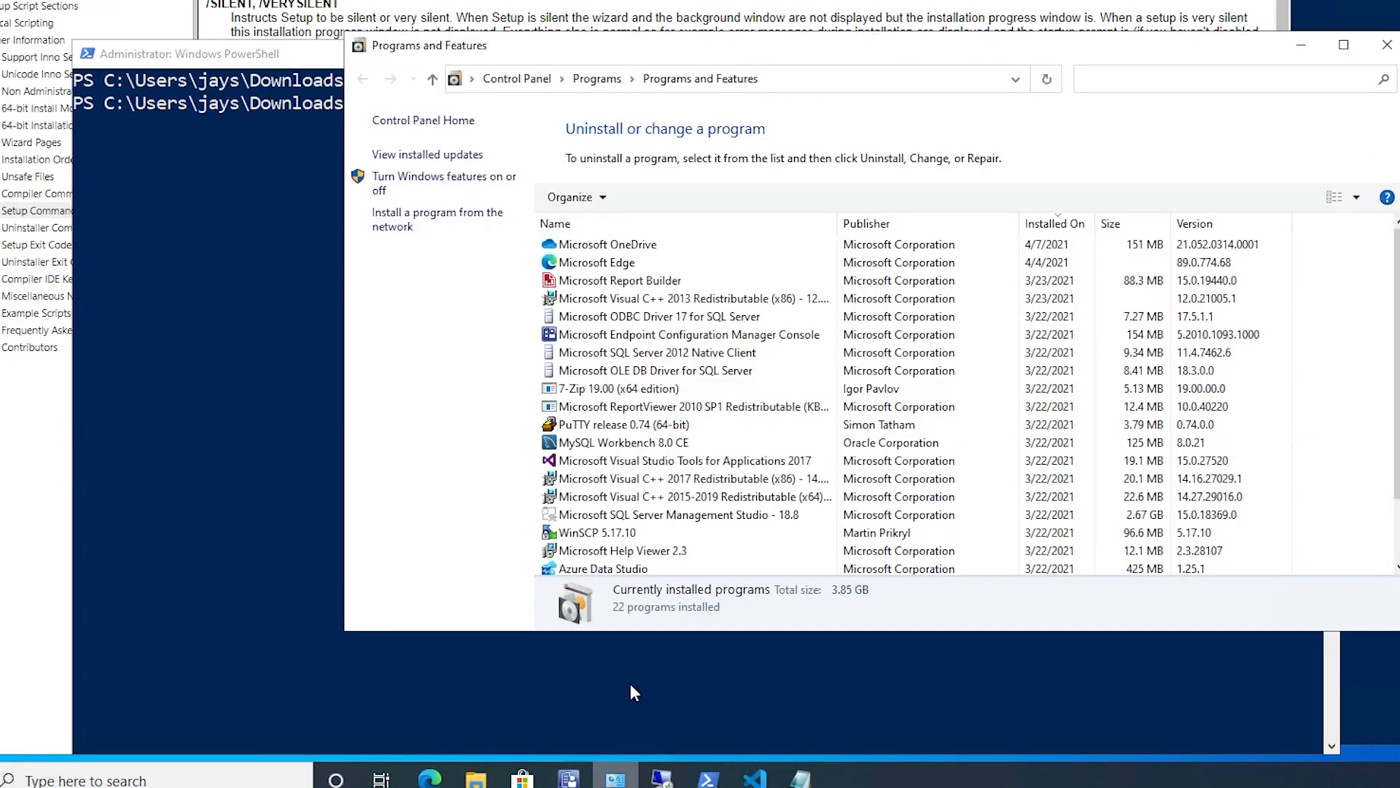
left_click(1049, 80)
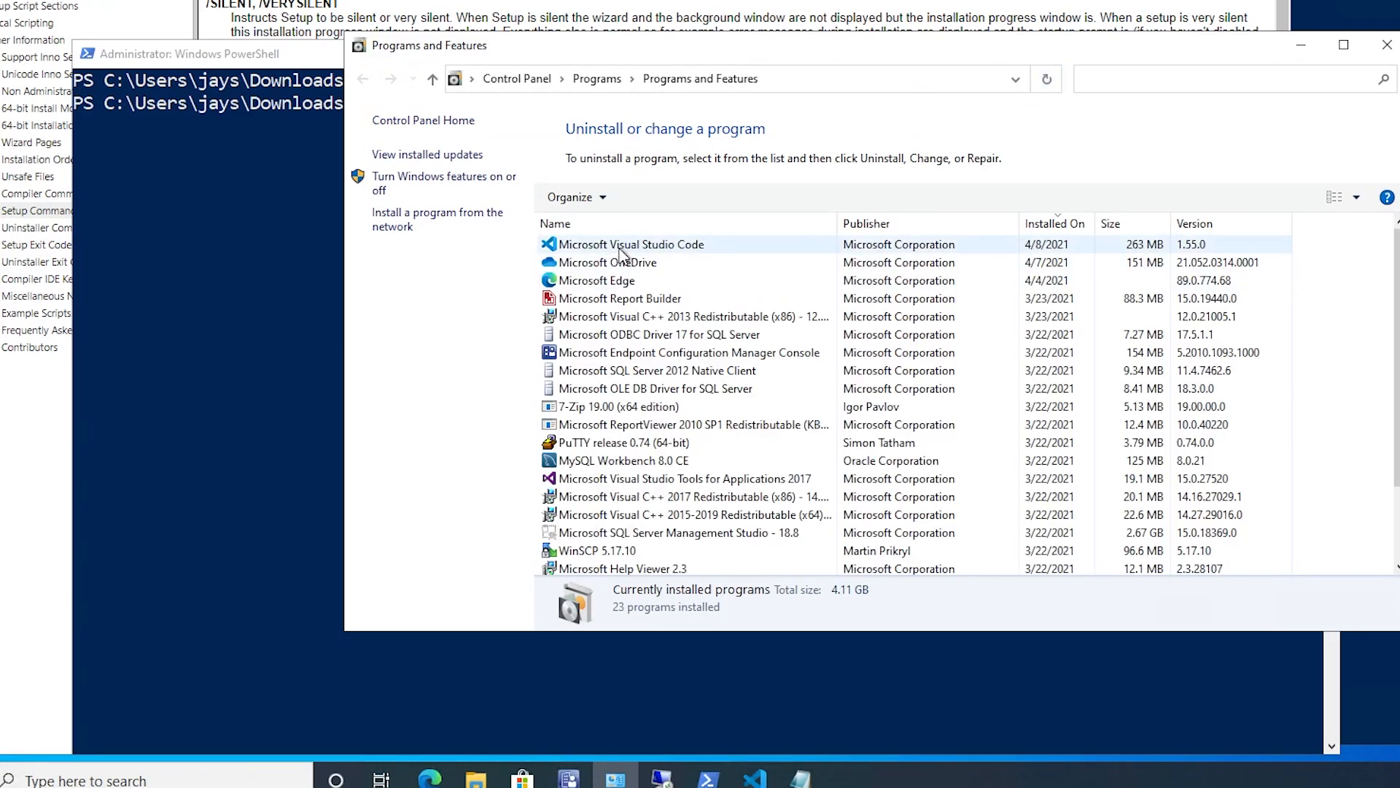
left_click(622, 248)
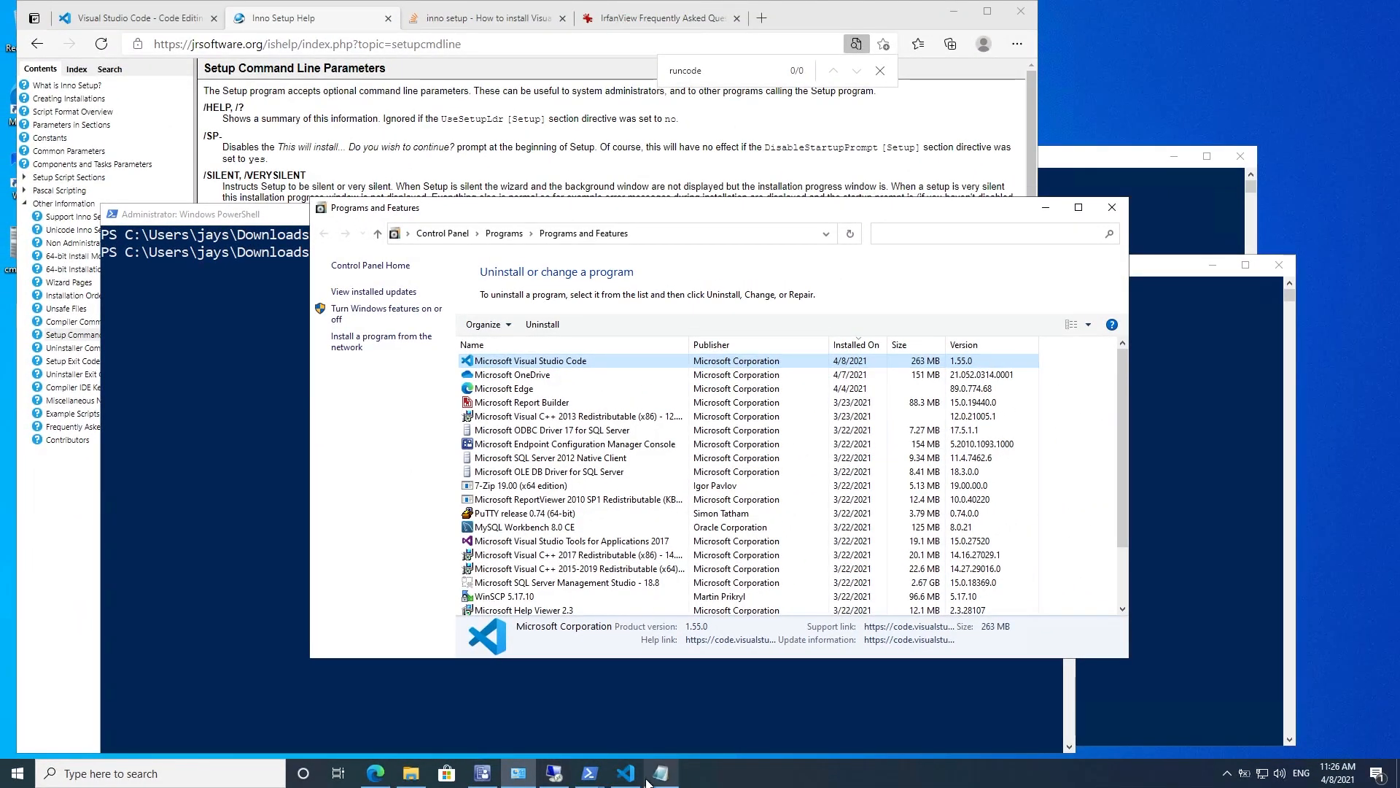
left_click(626, 775)
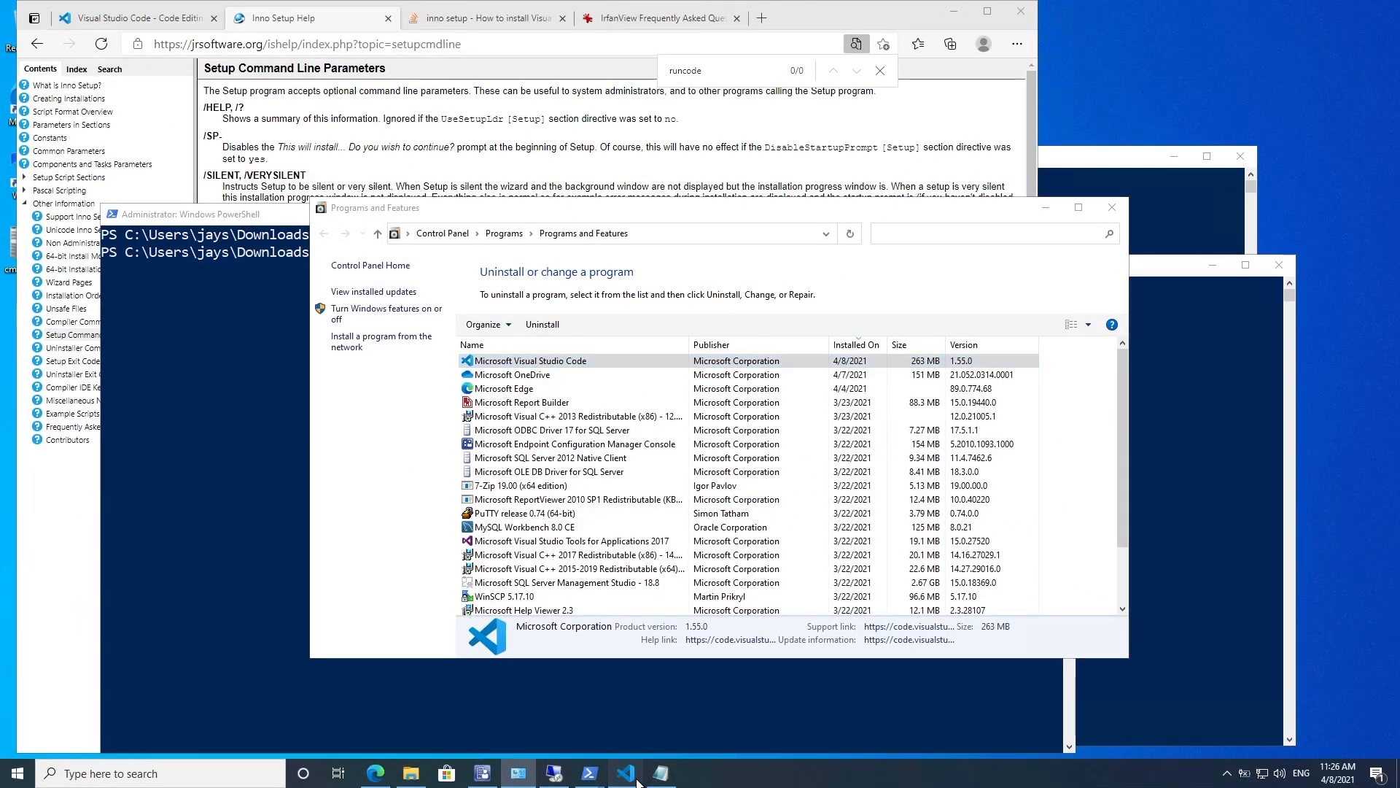
left_click(967, 702)
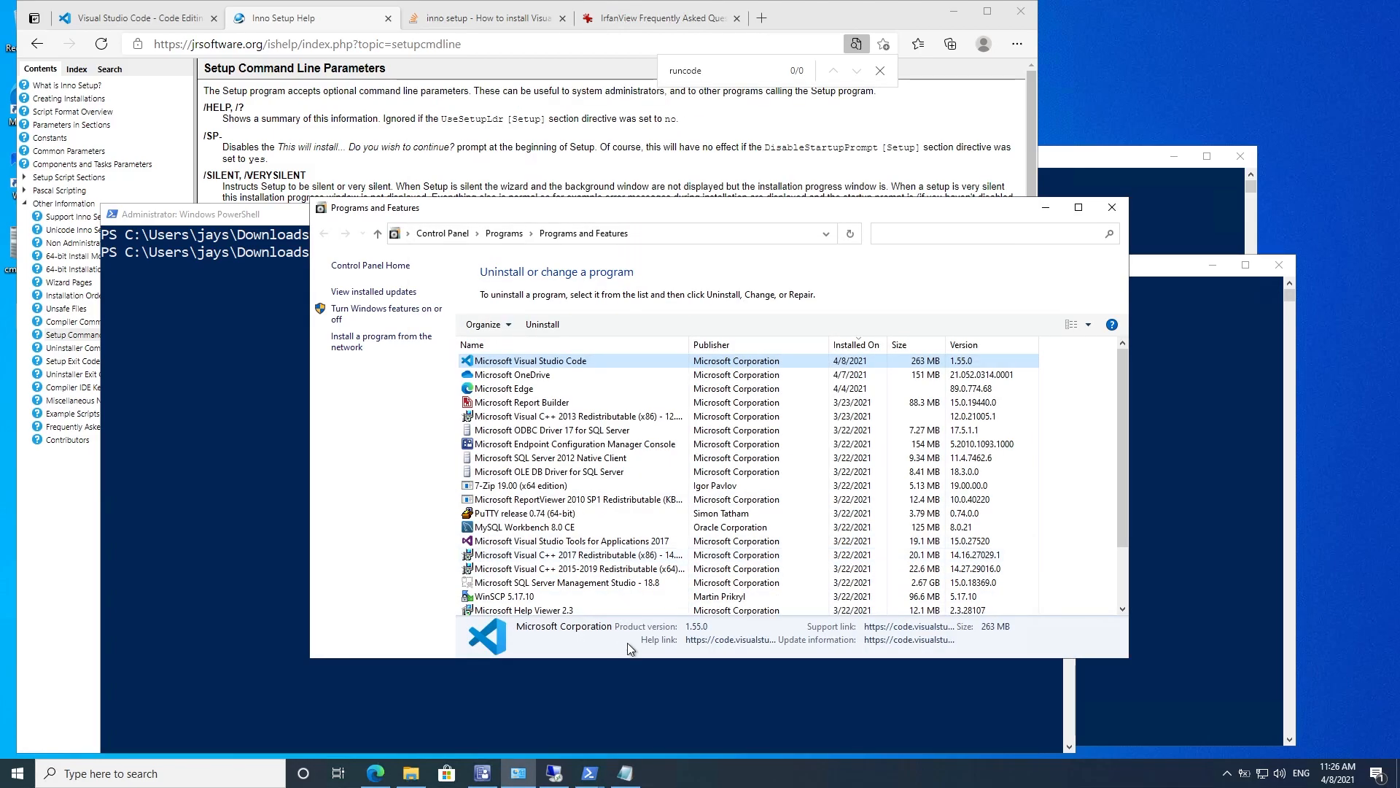
Step: Review the silent install and uninstall lines in Notepad, and add an empty line below the detection method heading
left_click(626, 773)
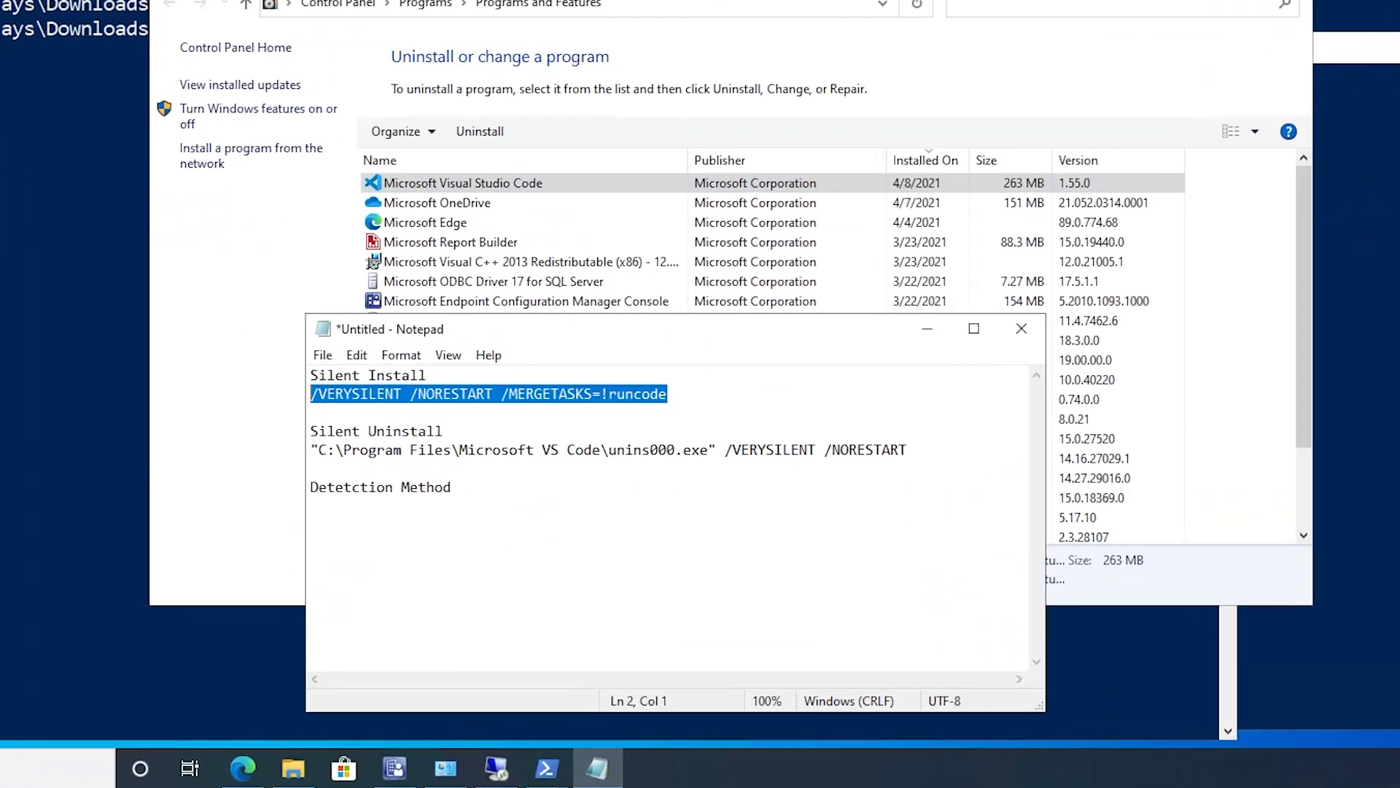
left_click_drag(670, 403, 319, 384)
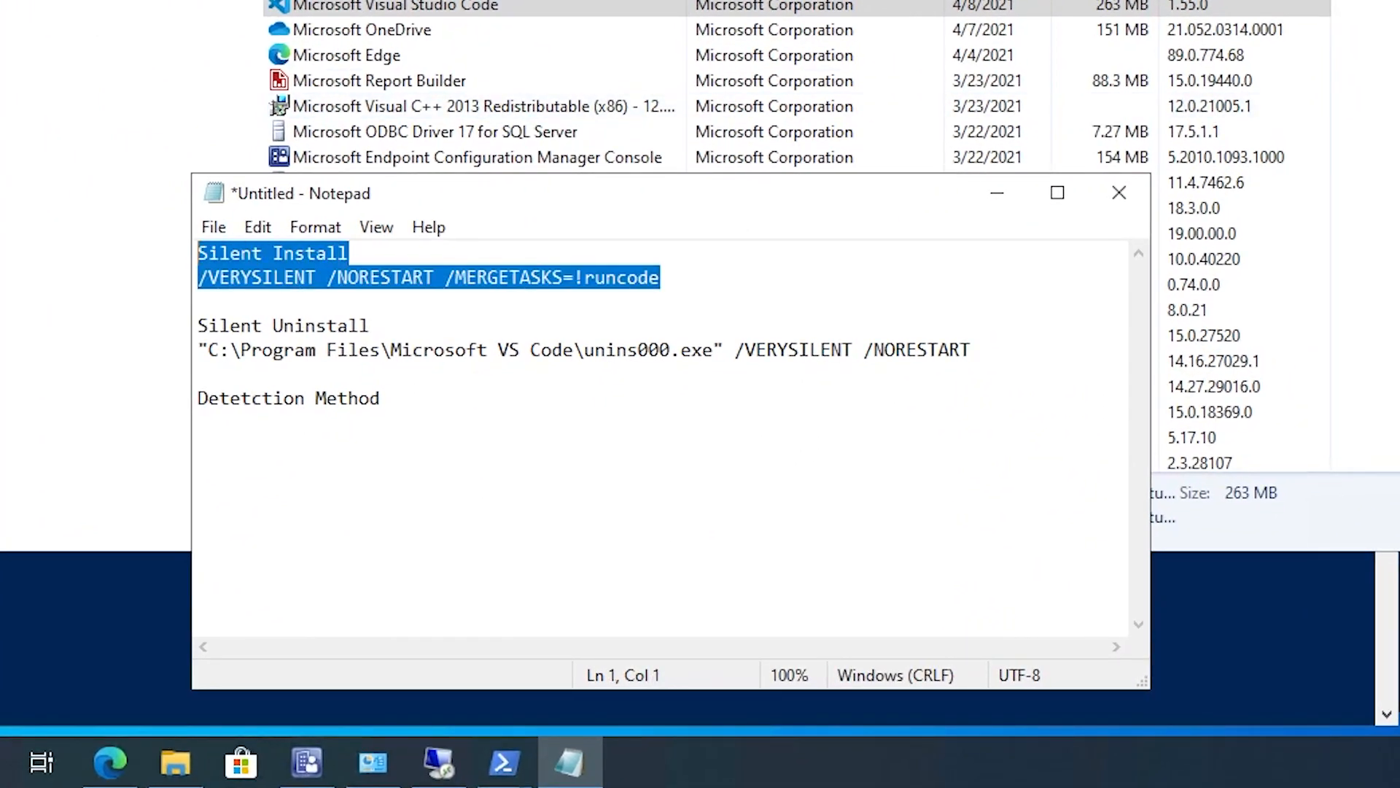
left_click_drag(195, 261, 193, 280)
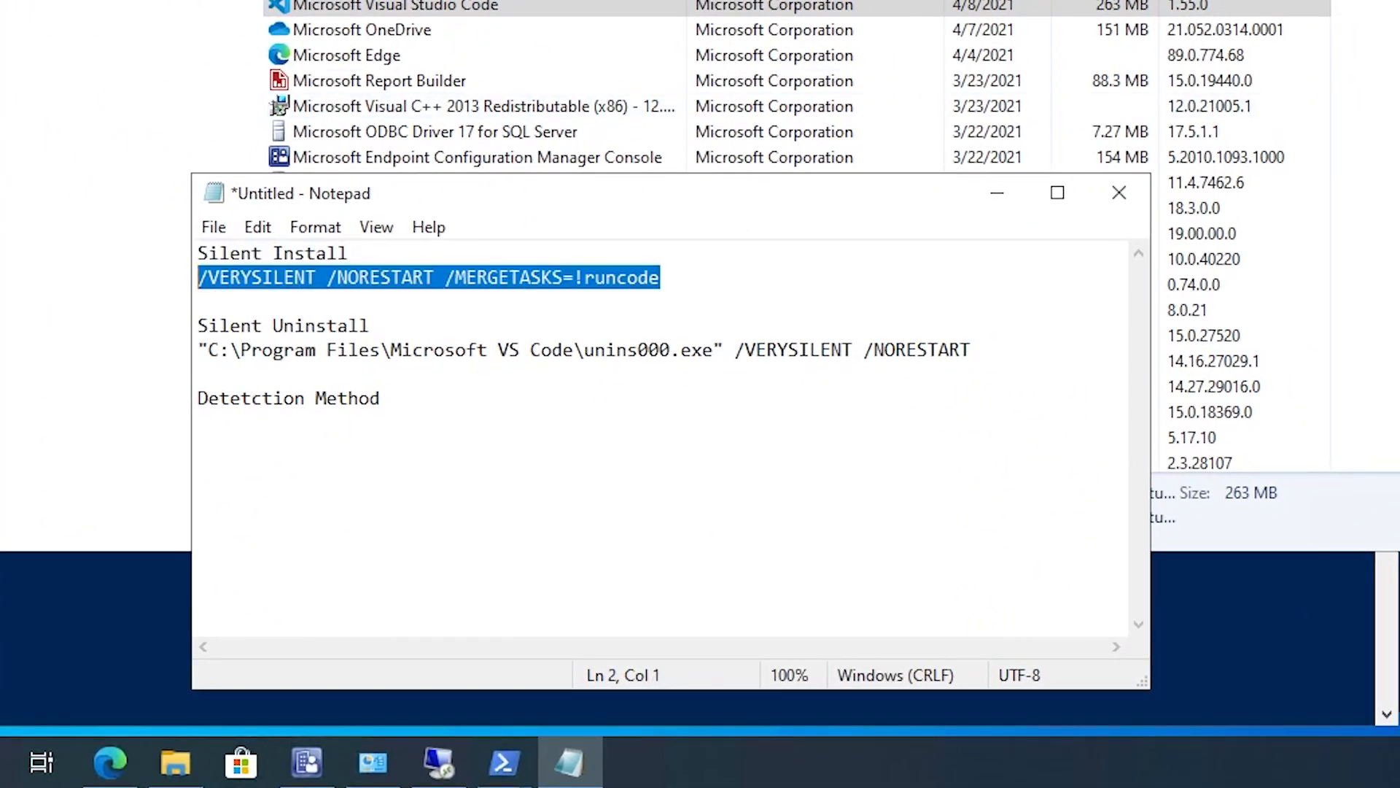
left_click(372, 326)
left_click_drag(979, 369, 252, 353)
left_click(209, 398)
left_click(381, 398)
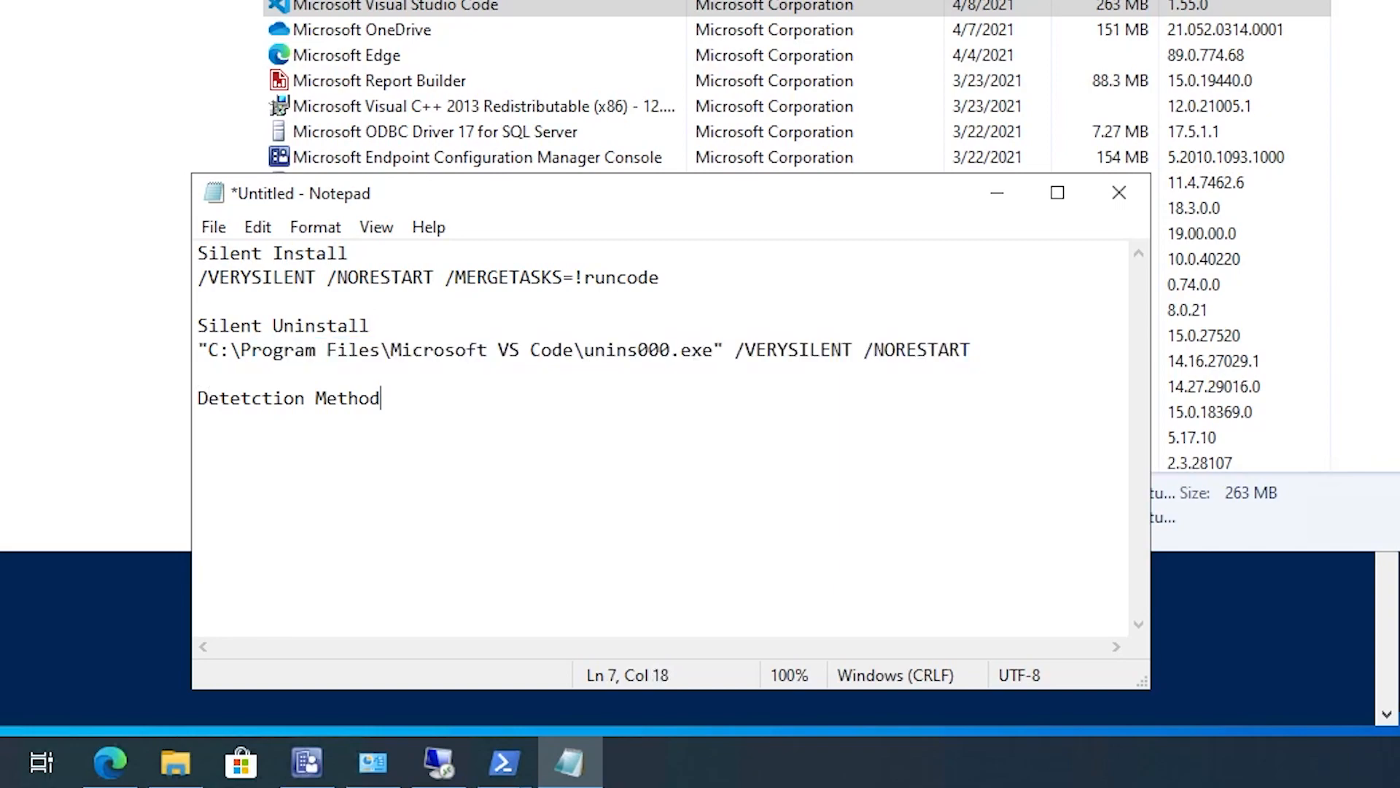
key("Return")
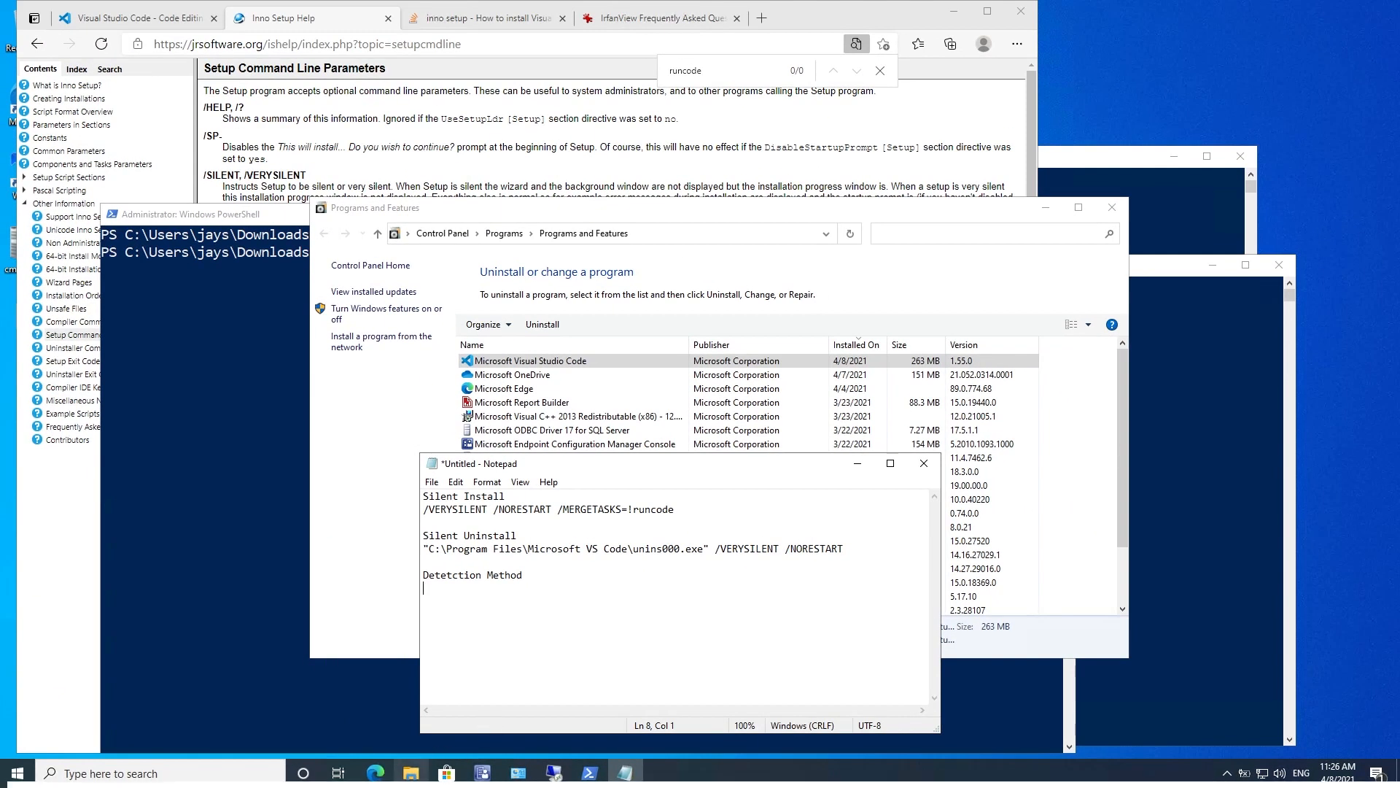
Step: Browse to the Program Files folder on drive C: in File Explorer and select the Microsoft VS Code folder
left_click(410, 773)
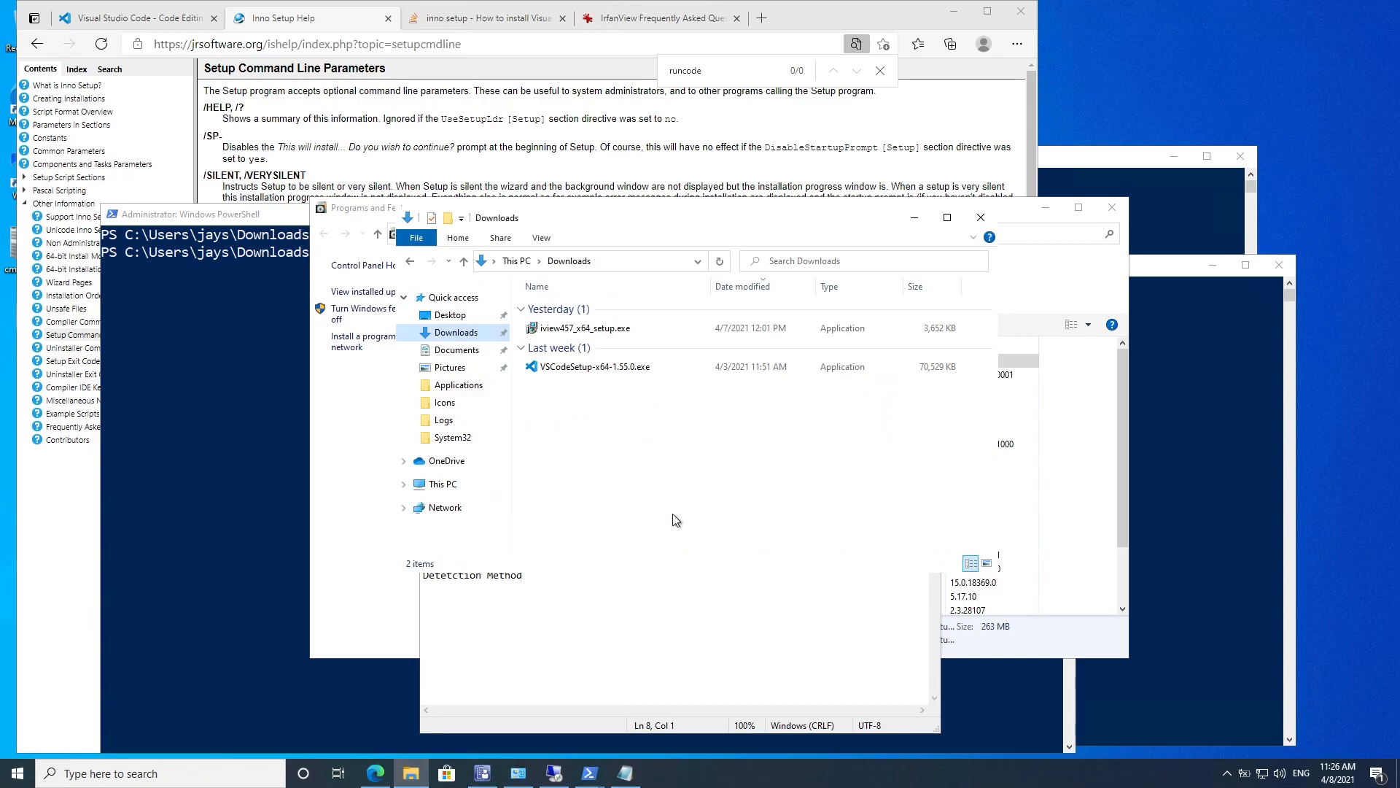
left_click(442, 484)
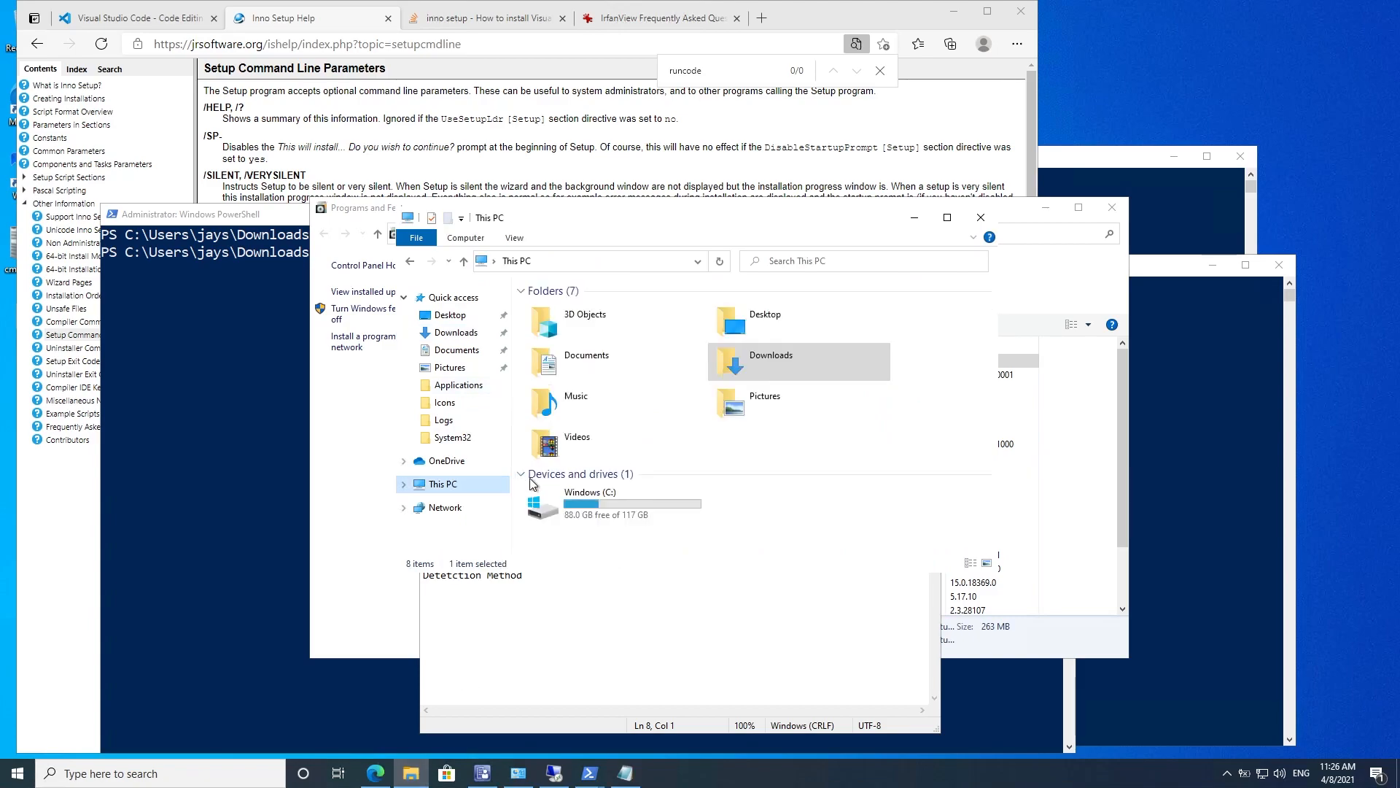
left_click(592, 494)
double_click(592, 494)
double_click(591, 335)
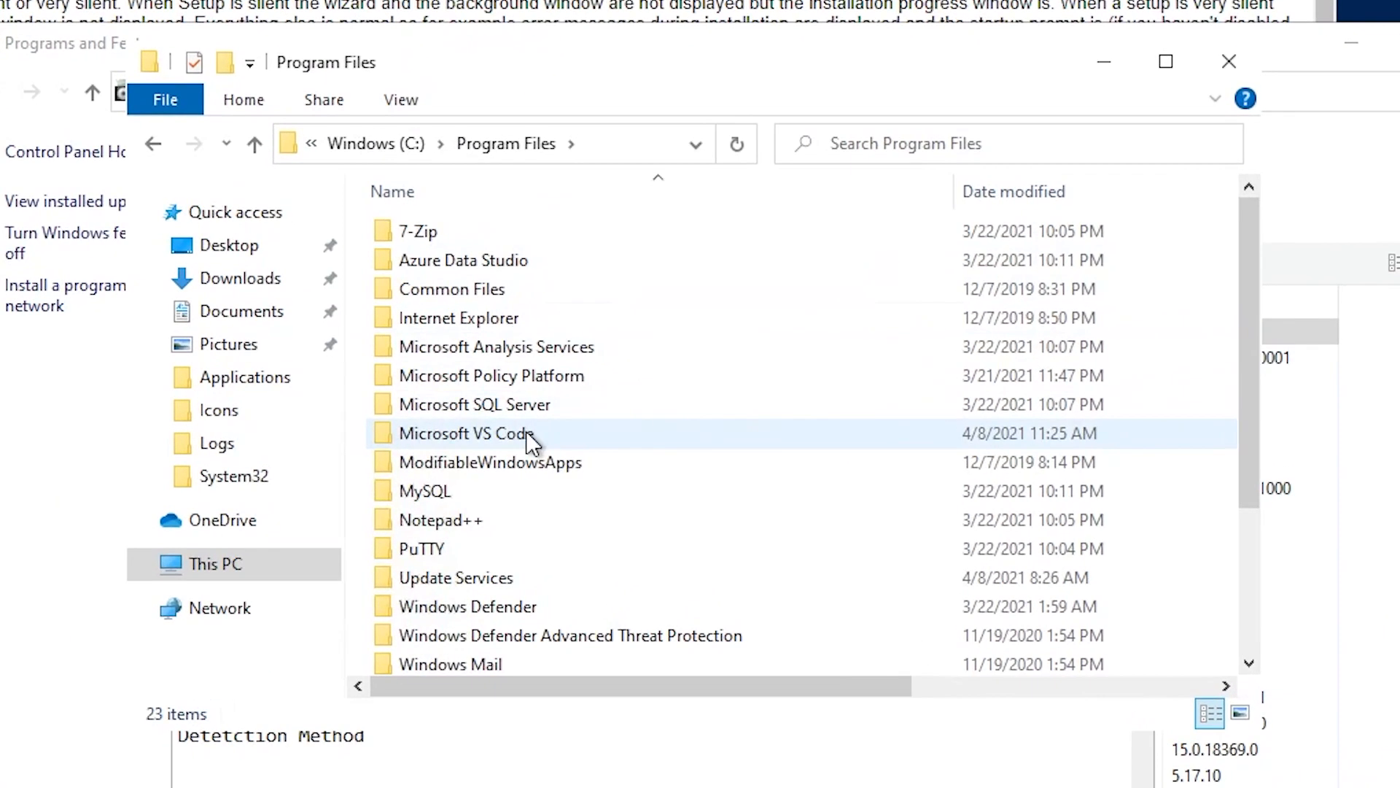
left_click(527, 432)
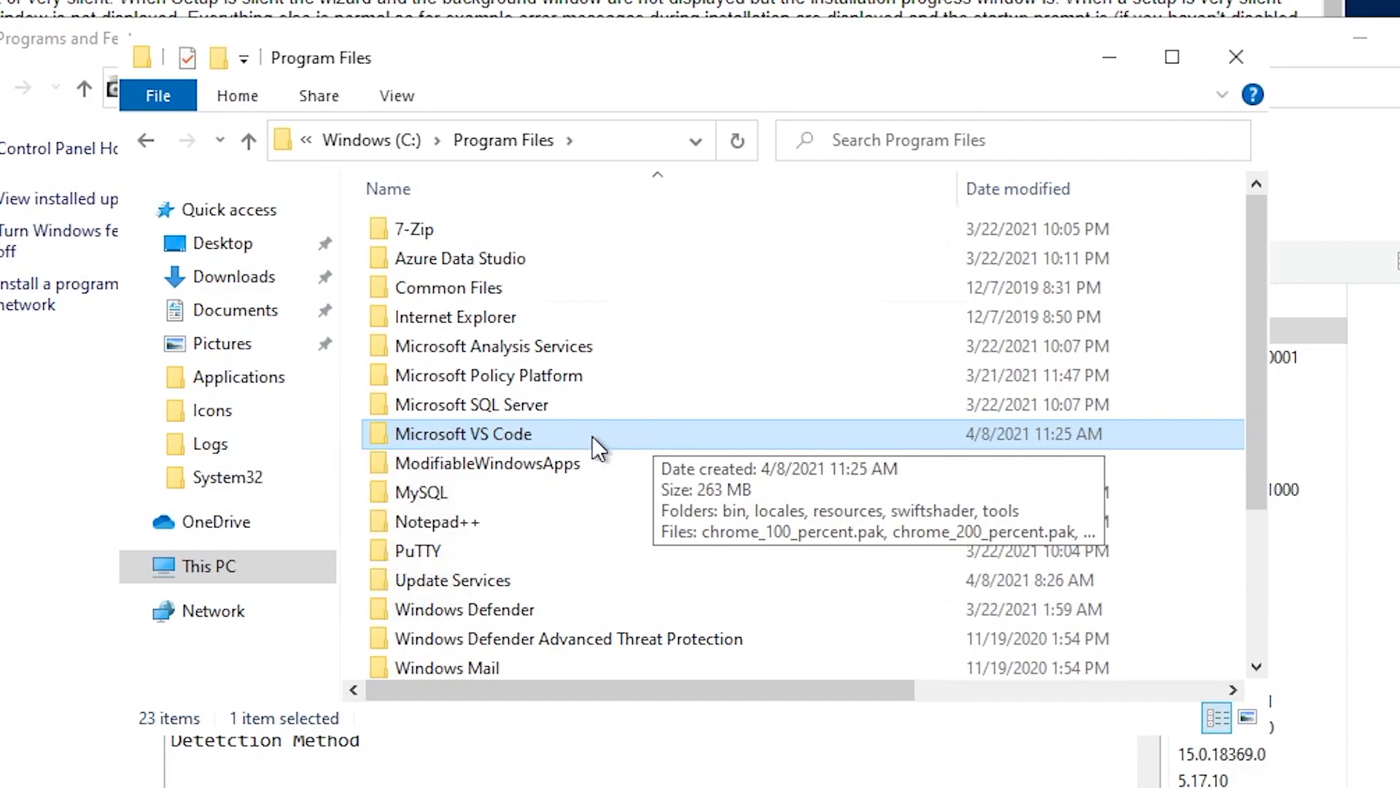
Step: Open the Microsoft VS Code folder and examine Code.exe and the remaining files as detection candidates
double_click(557, 435)
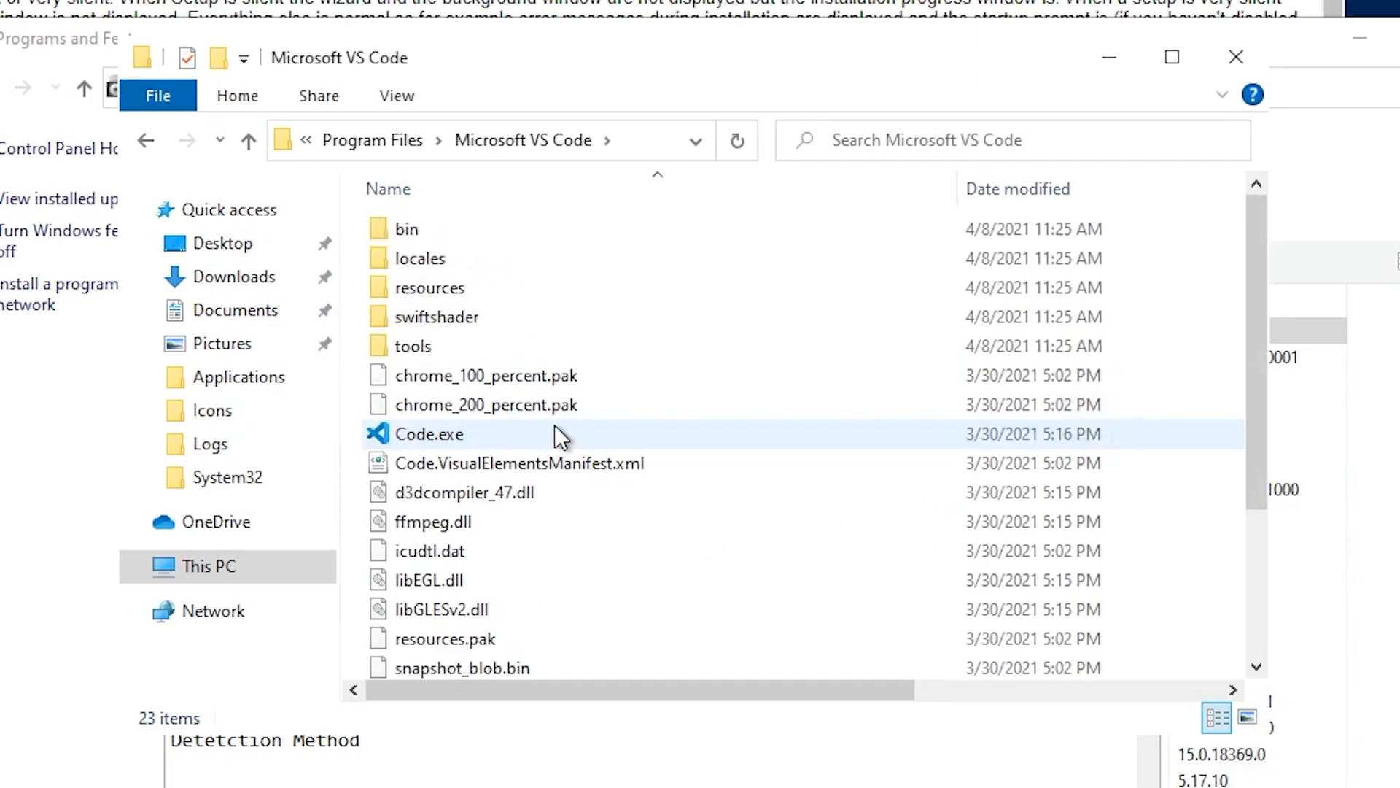
left_click(550, 436)
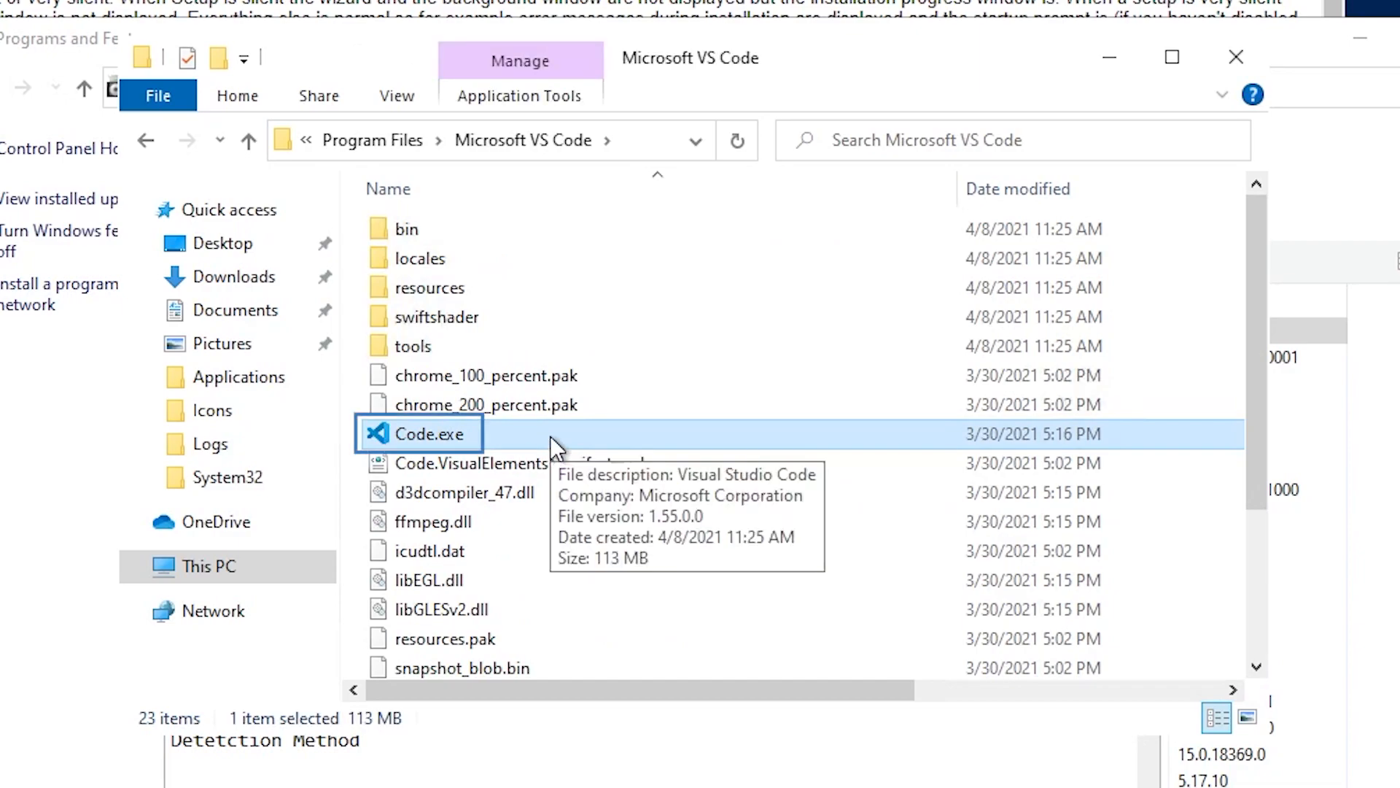
scroll(590, 399, "down", 3)
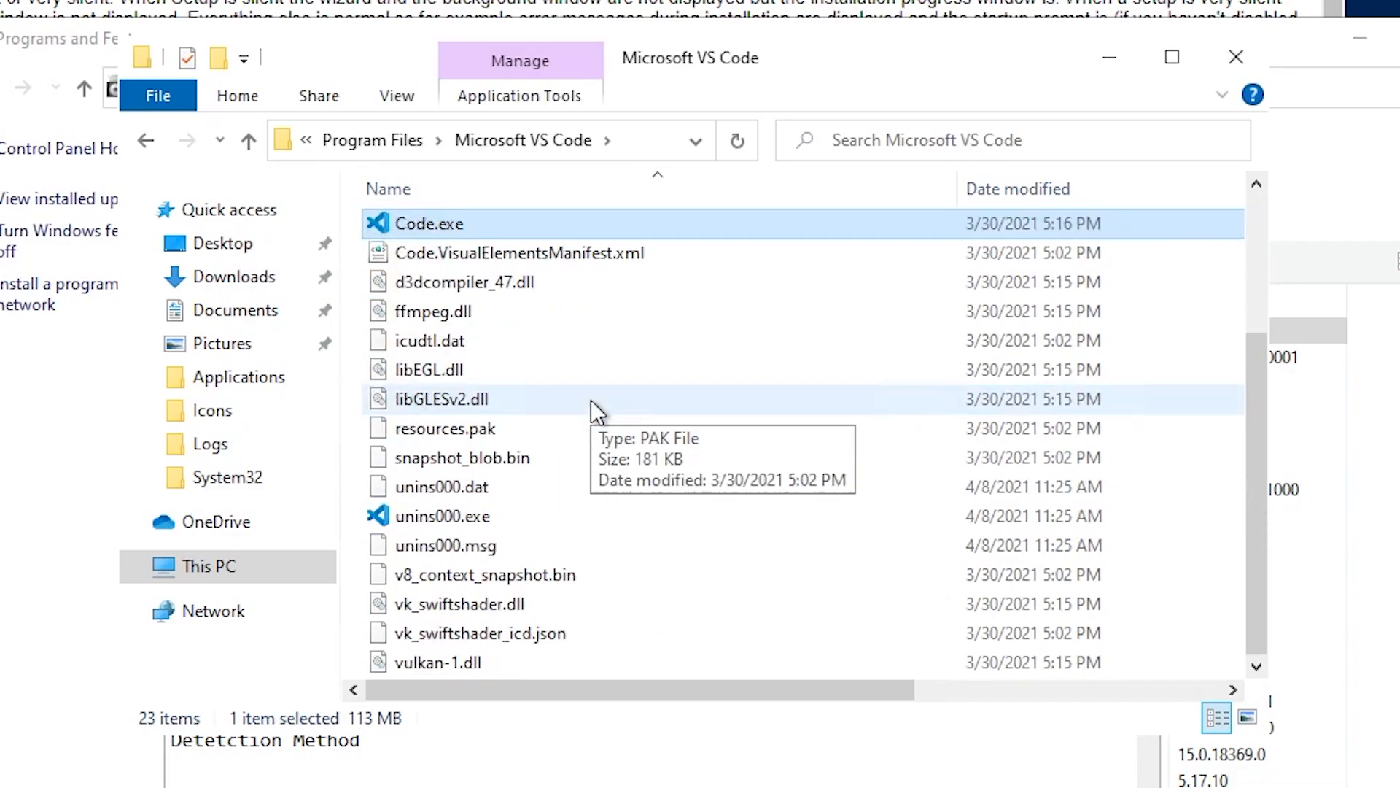
Step: Open the properties of Code.exe and check its file version in the details
scroll(591, 400, "up", 3)
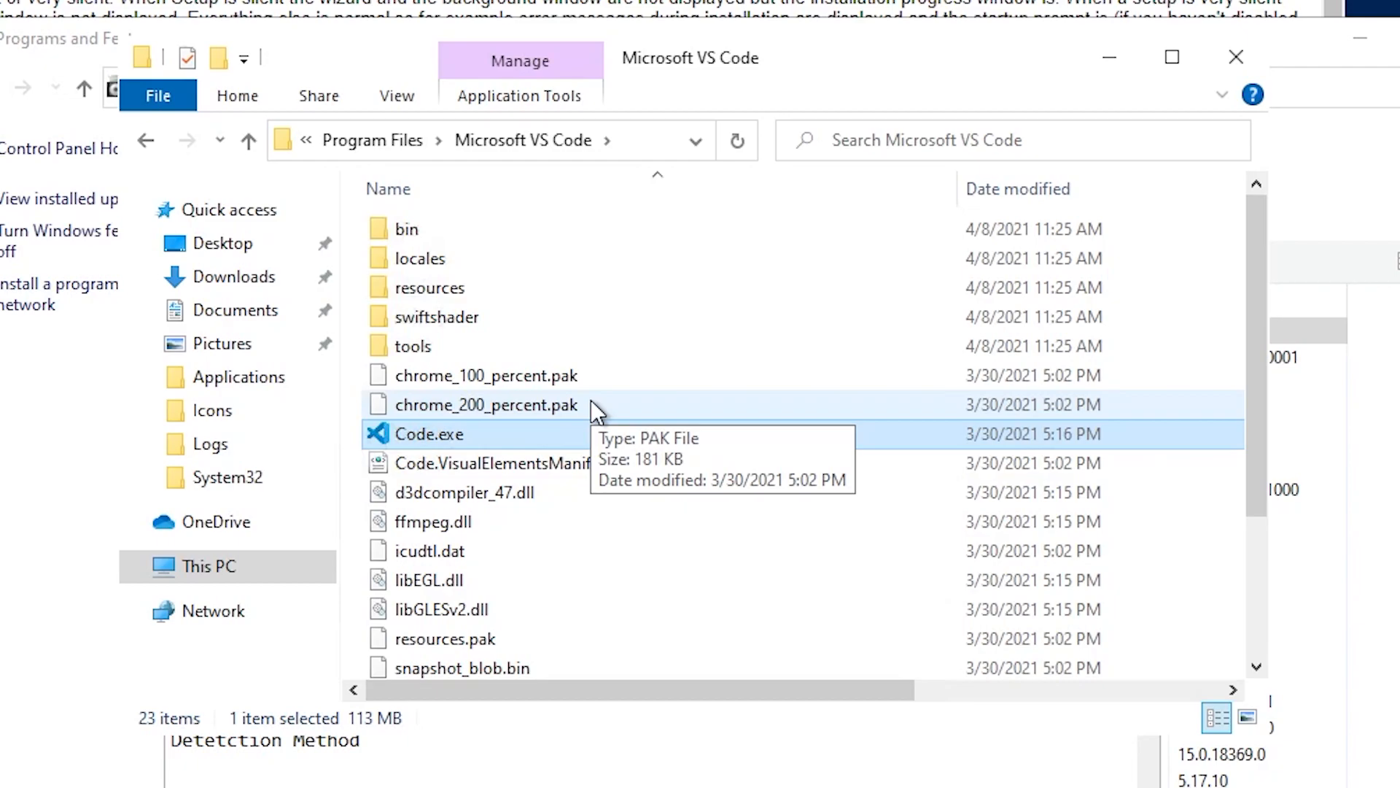
right_click(470, 439)
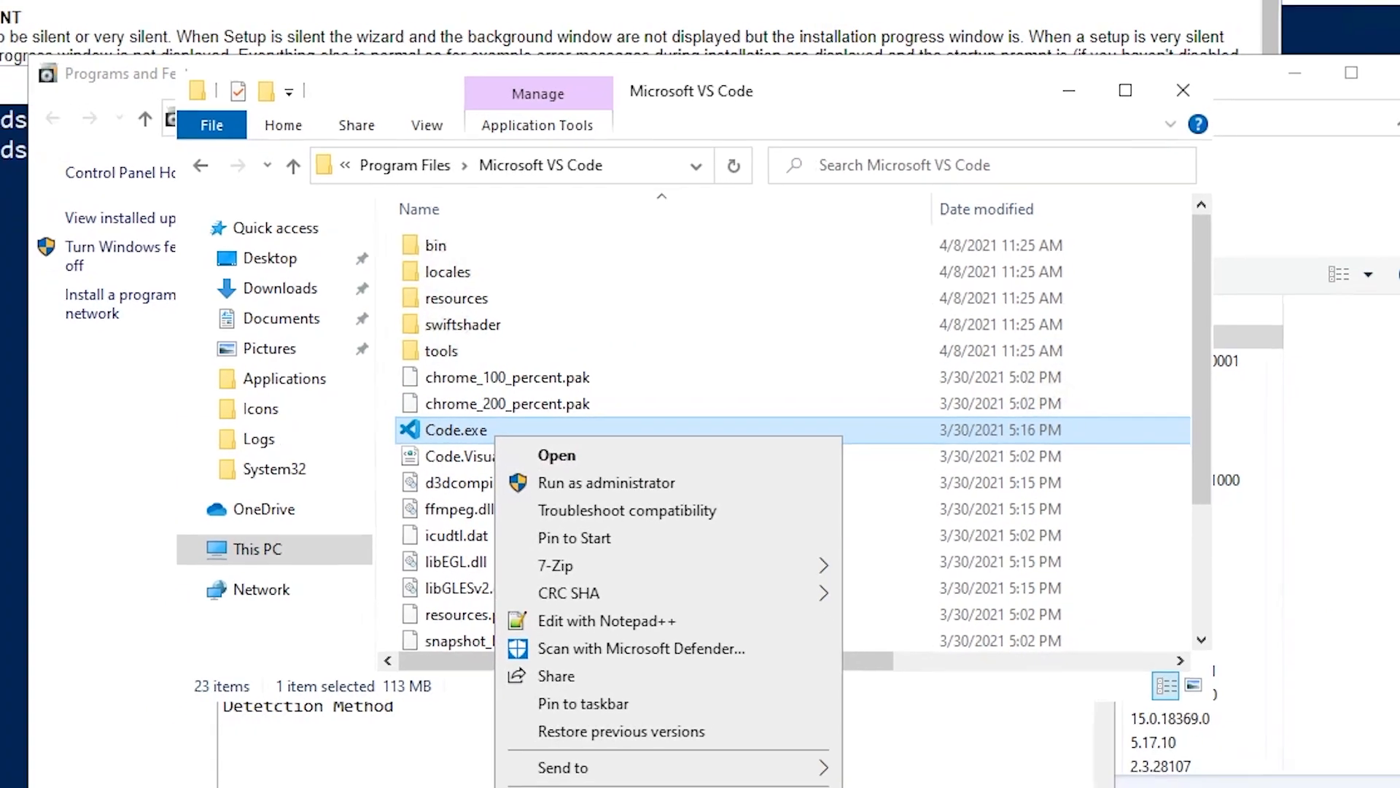
left_click(613, 767)
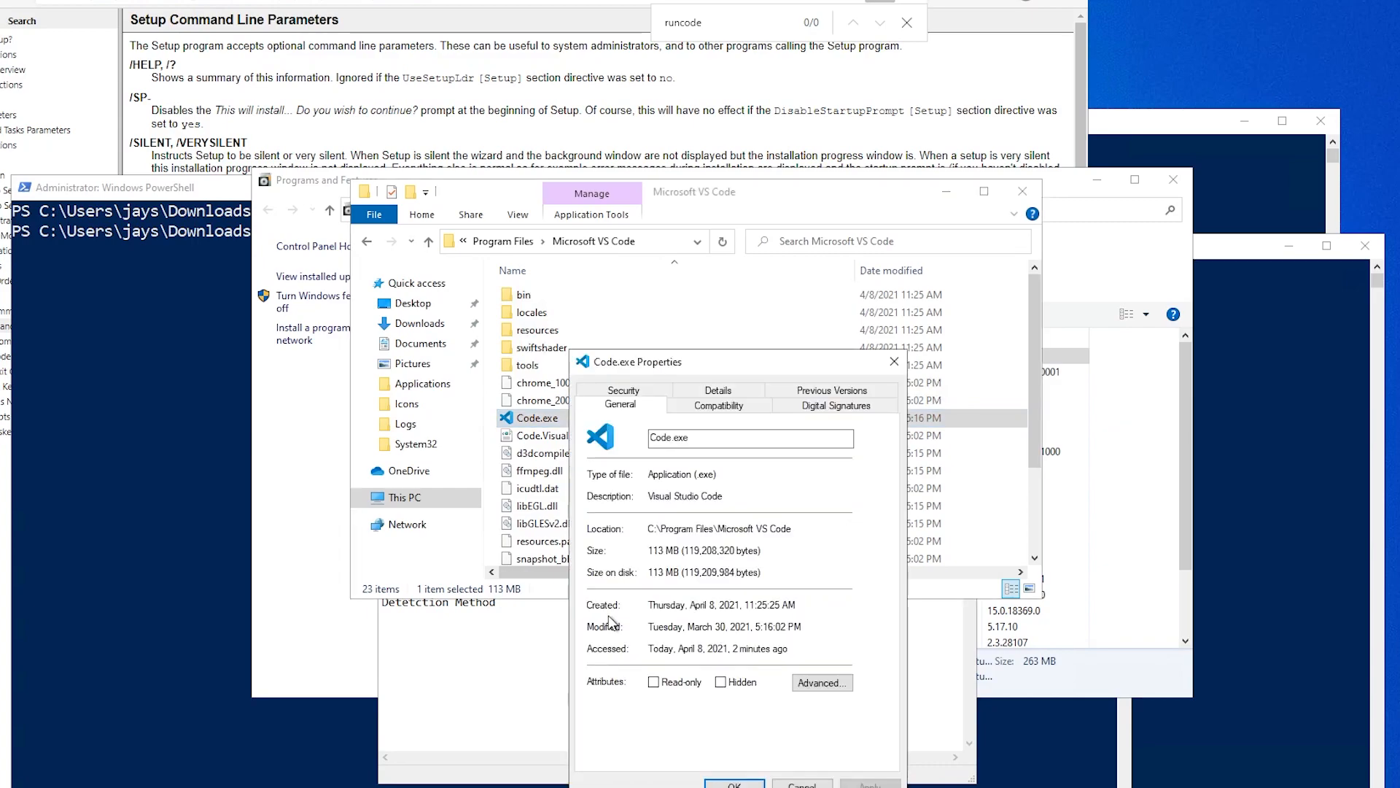
left_click(738, 391)
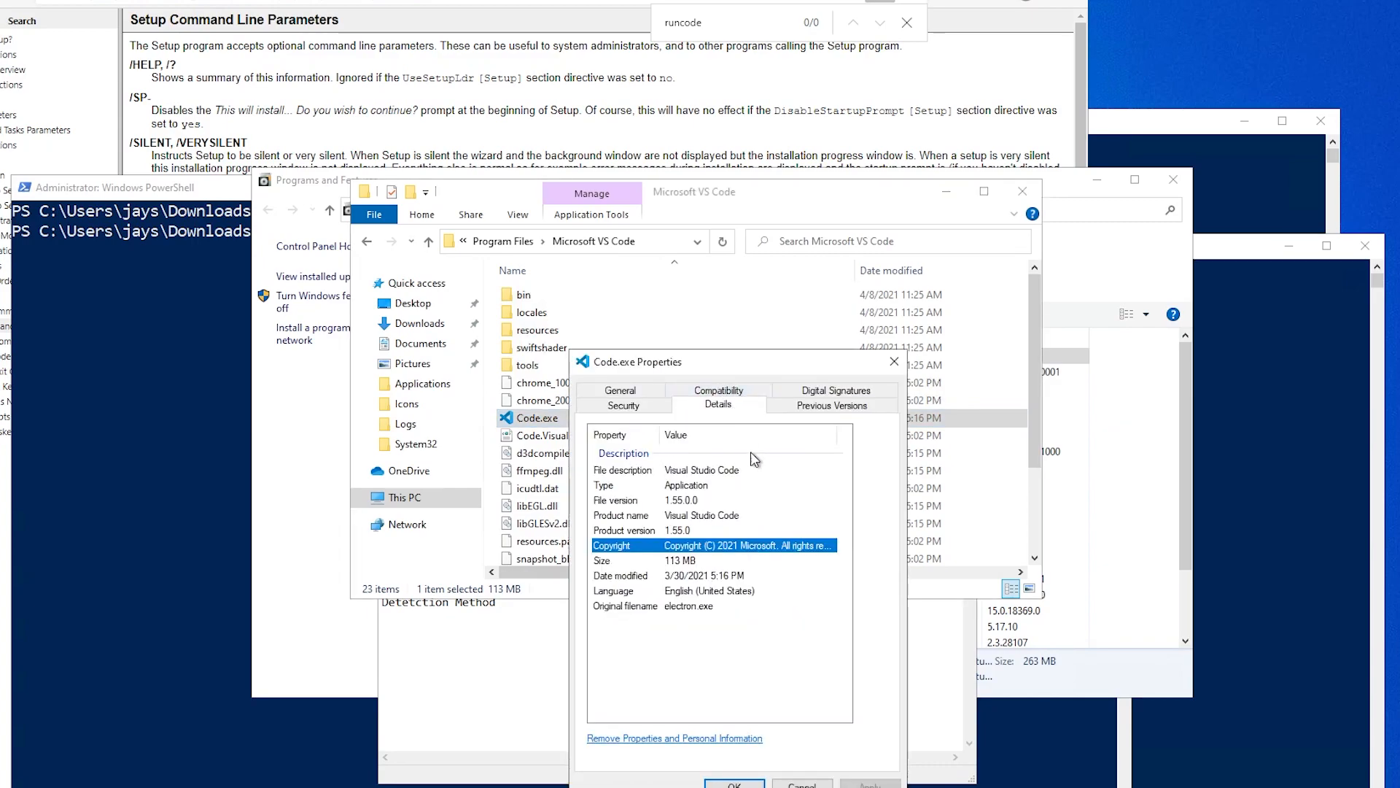
left_click(670, 501)
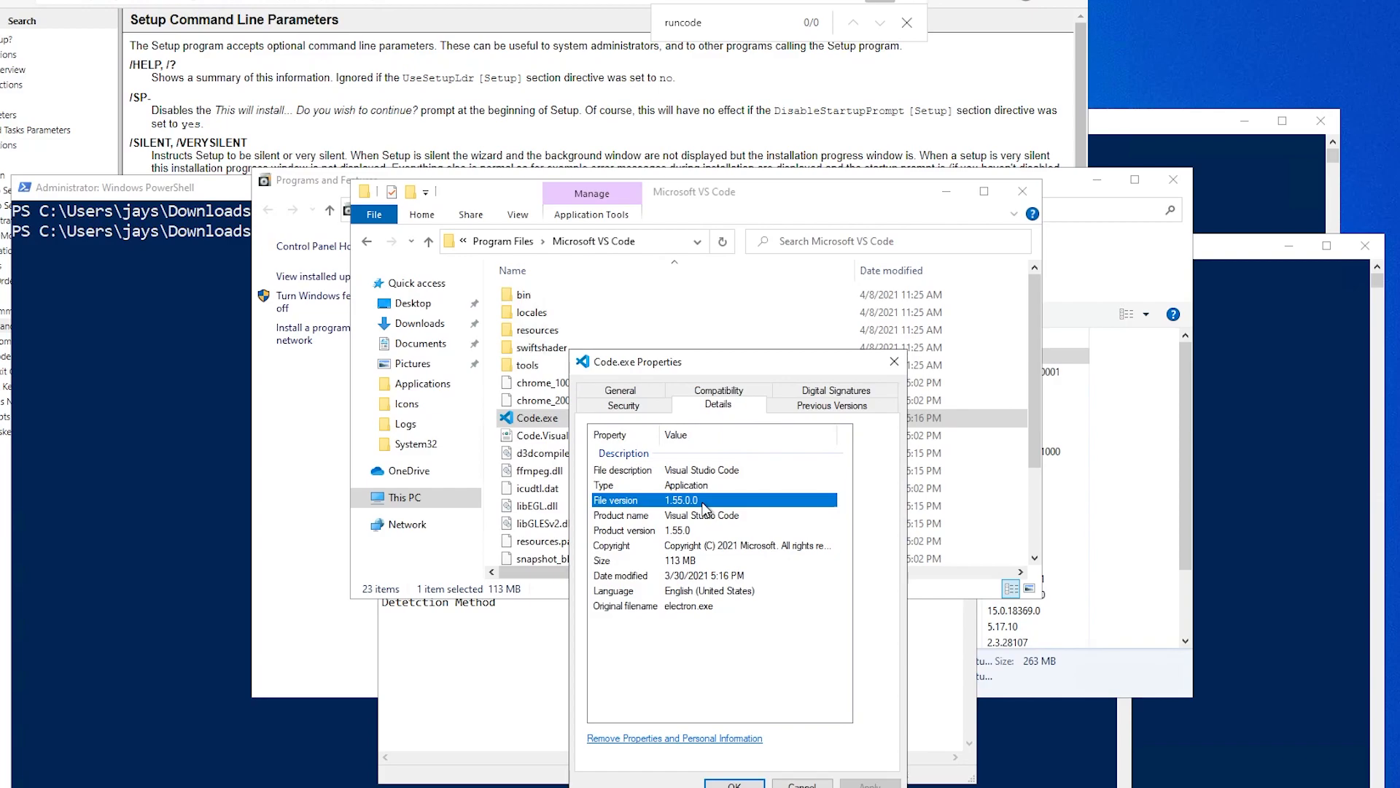
Step: Add the headings Path, File Name and Version below the detection method heading in Notepad, with an empty line after Path and File Name
left_click(641, 787)
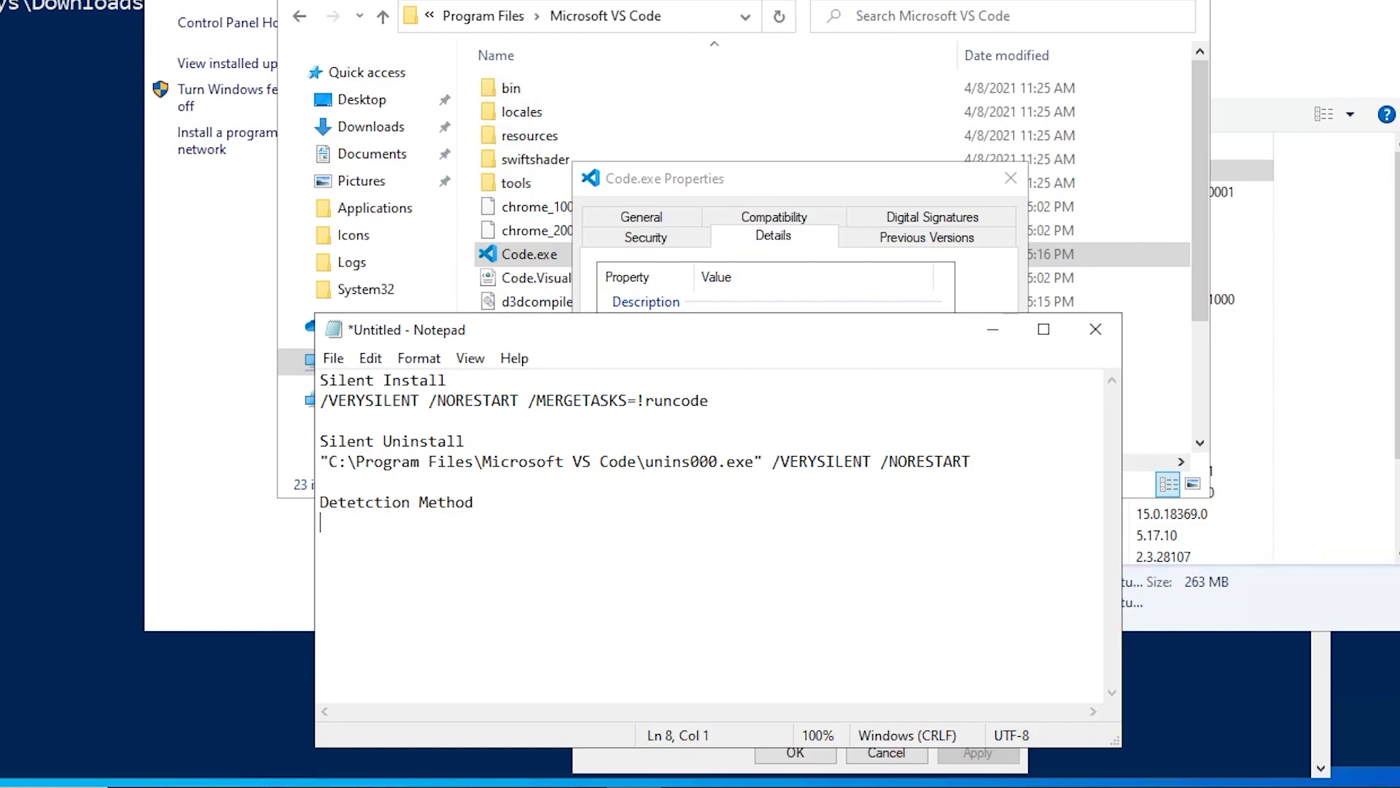
type("Path")
key("Return")
key("Return")
type("File Name")
key("Return")
key("Return")
type("Version")
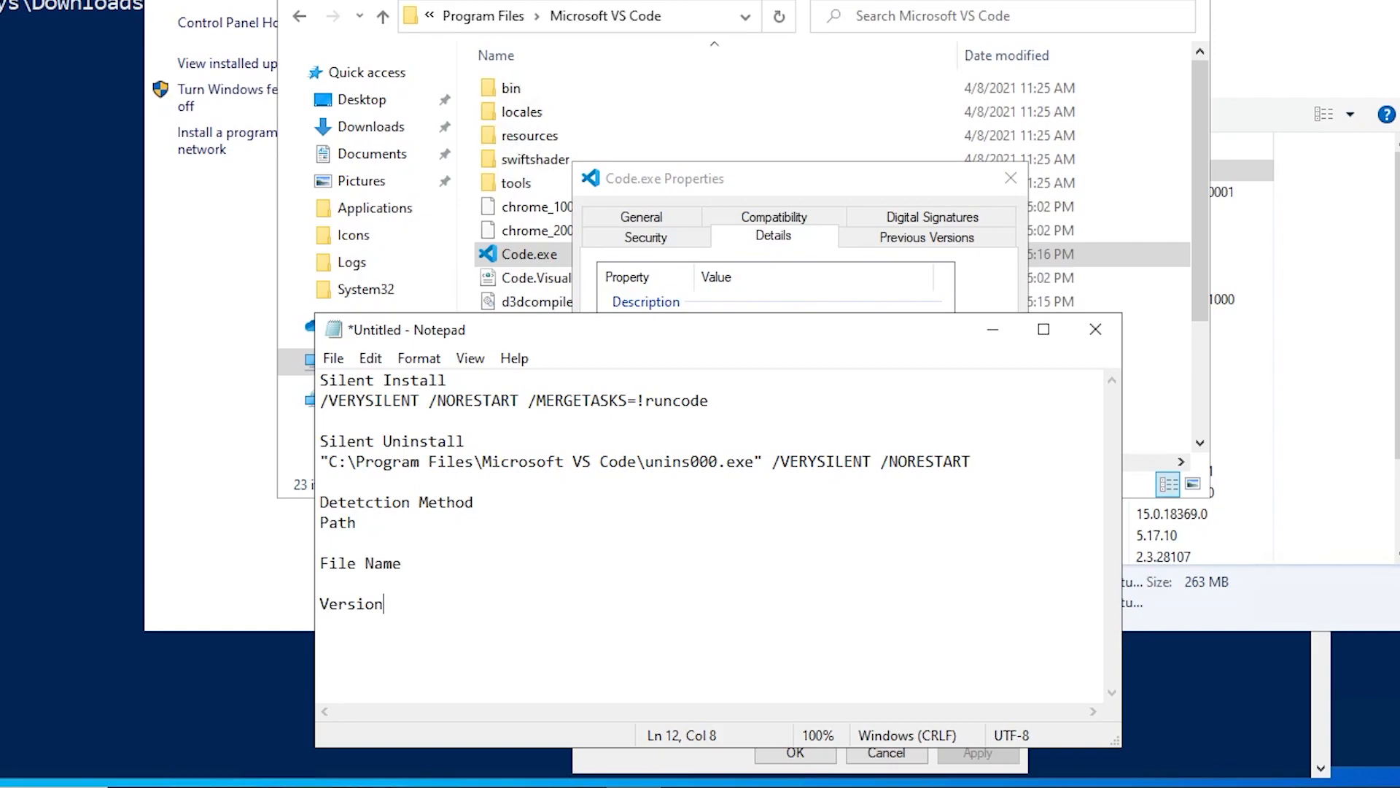
Step: Copy the Microsoft VS Code folder path from File Explorer and paste it below the Path heading in Notepad
left_click(321, 543)
left_click(692, 22)
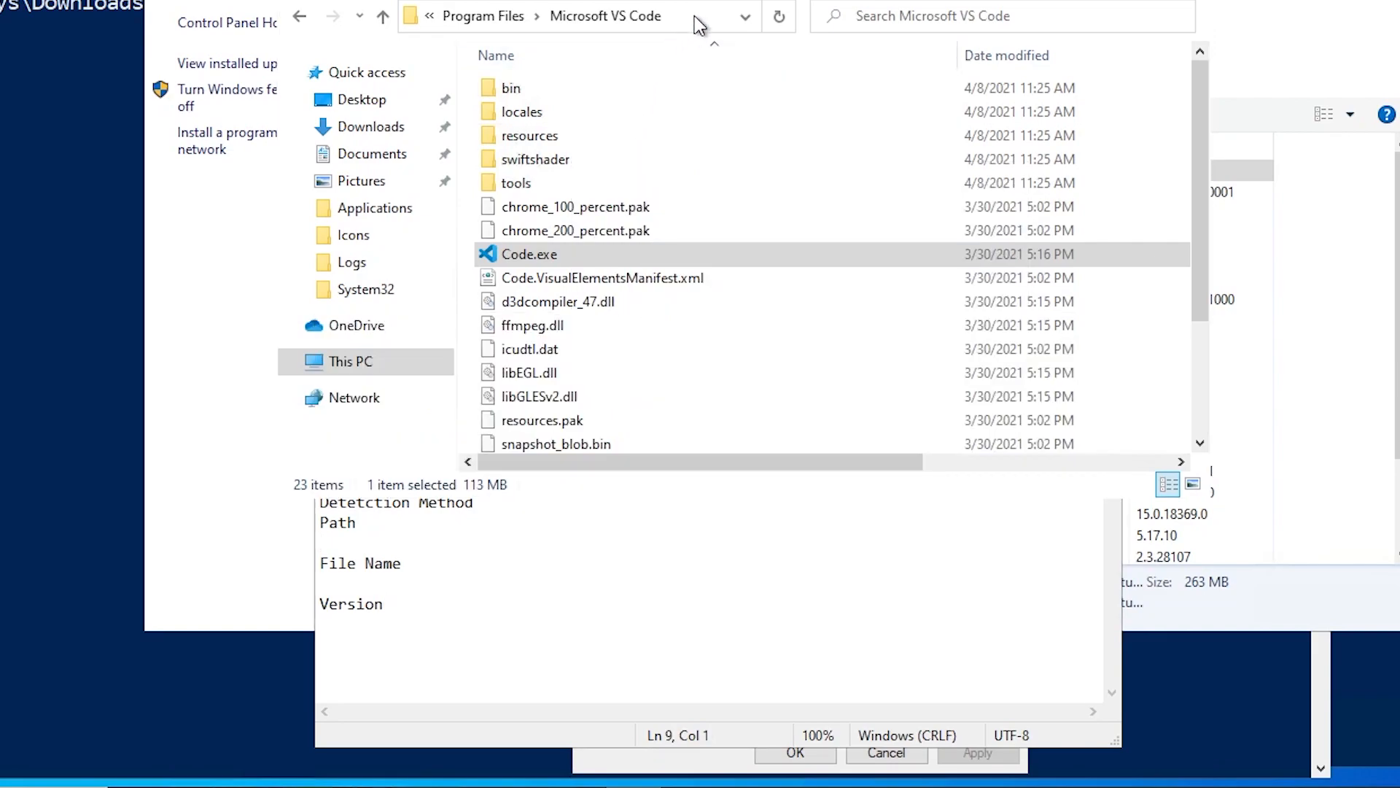
right_click(619, 19)
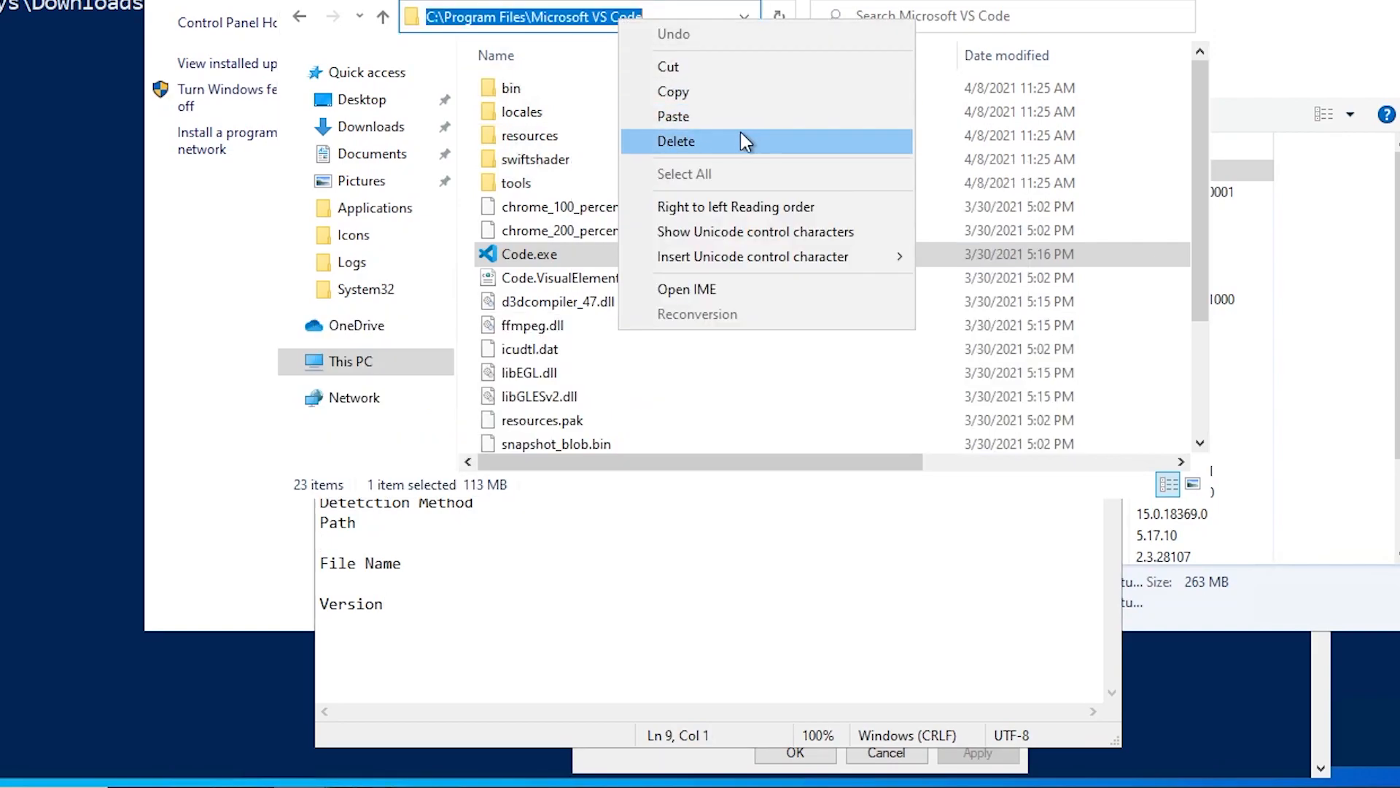
left_click(700, 93)
key("alt+Tab")
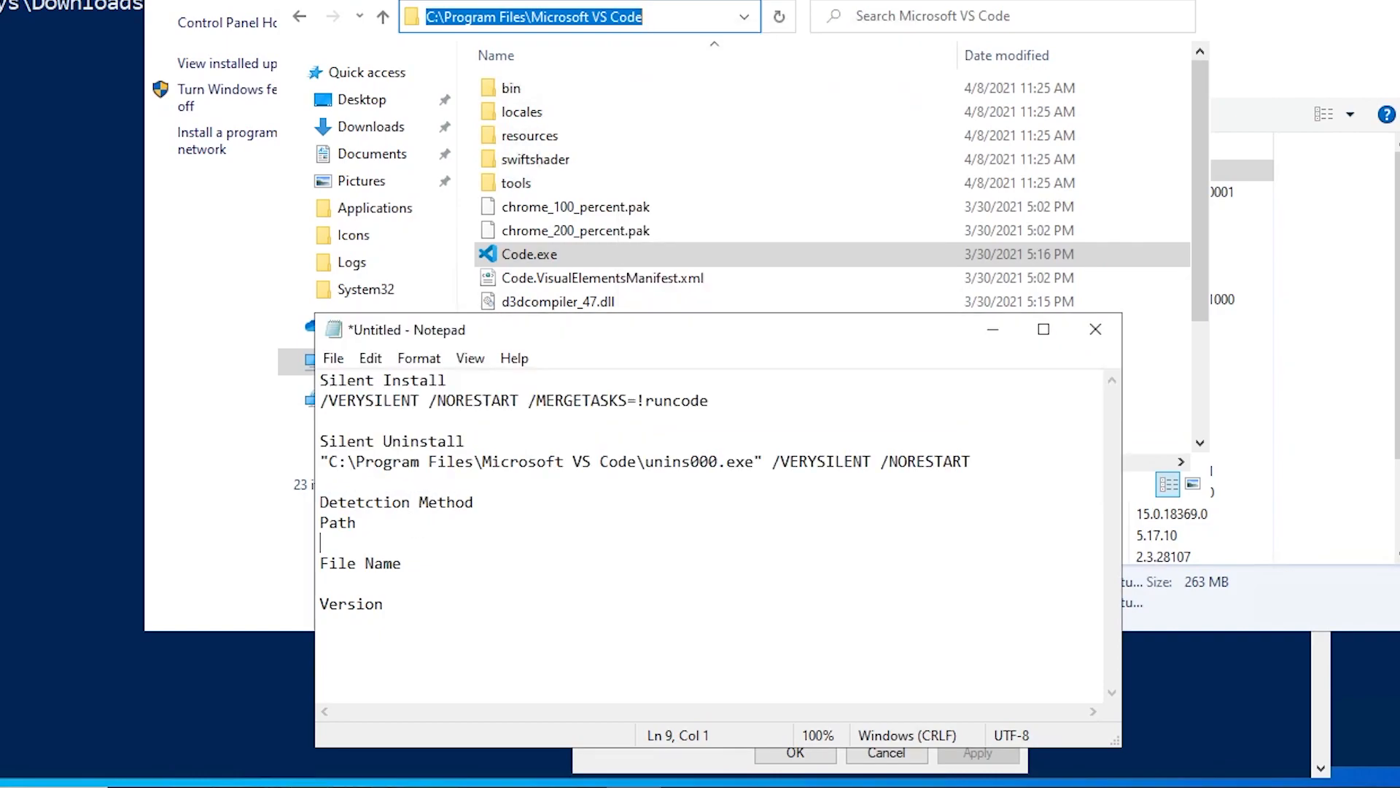
key("ctrl+v")
Step: Enter Code.exe below the File Name heading and 1.55.0.0 below the Version heading
key("Down")
key("Down")
type("Code.exe")
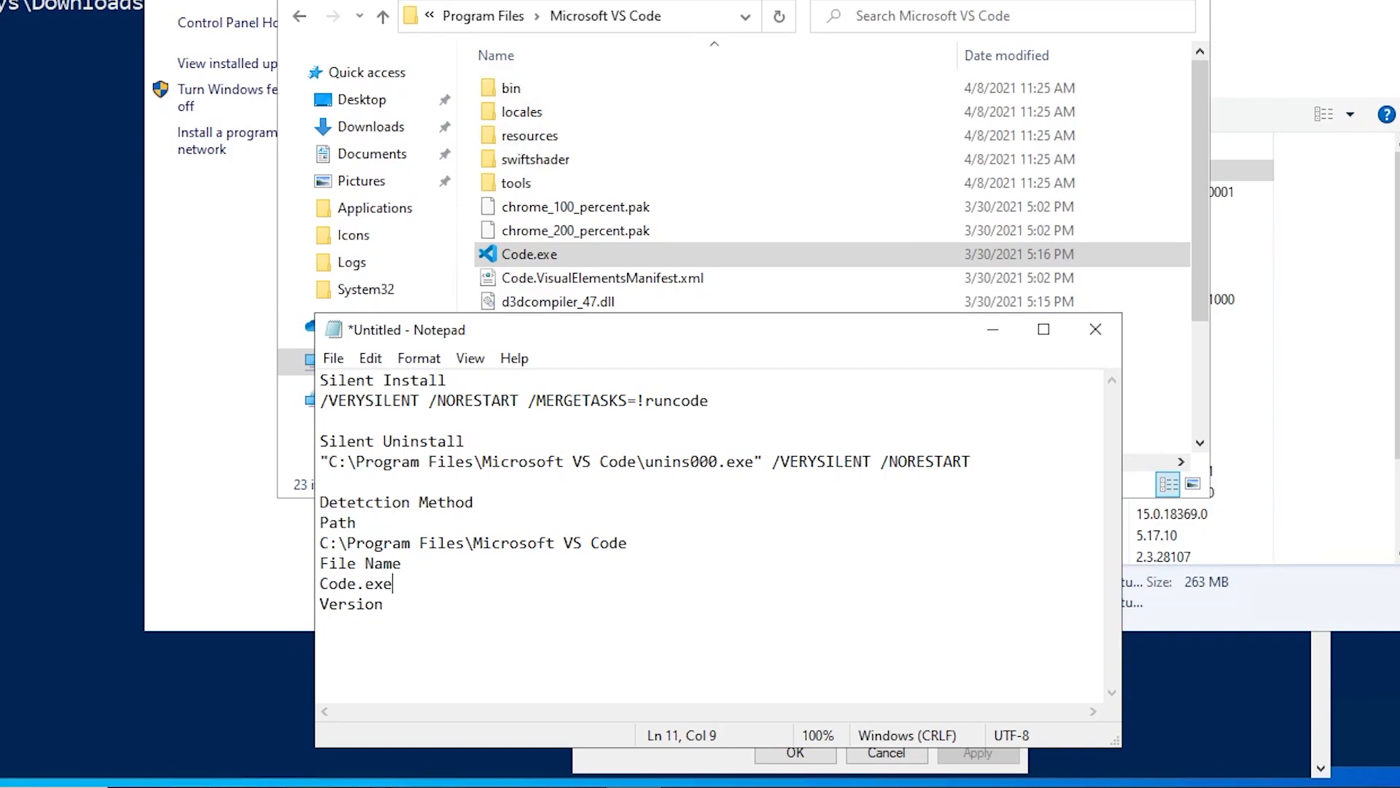
left_click(348, 603)
key("End")
key("Return")
type("1.55.0.0")
Step: Review the complete notes, from the silent install switches to the detection details
left_click_drag(757, 332, 772, 151)
mouse_move(334, 240)
left_mouse_down()
mouse_move(389, 219)
mouse_move(334, 220)
left_mouse_up()
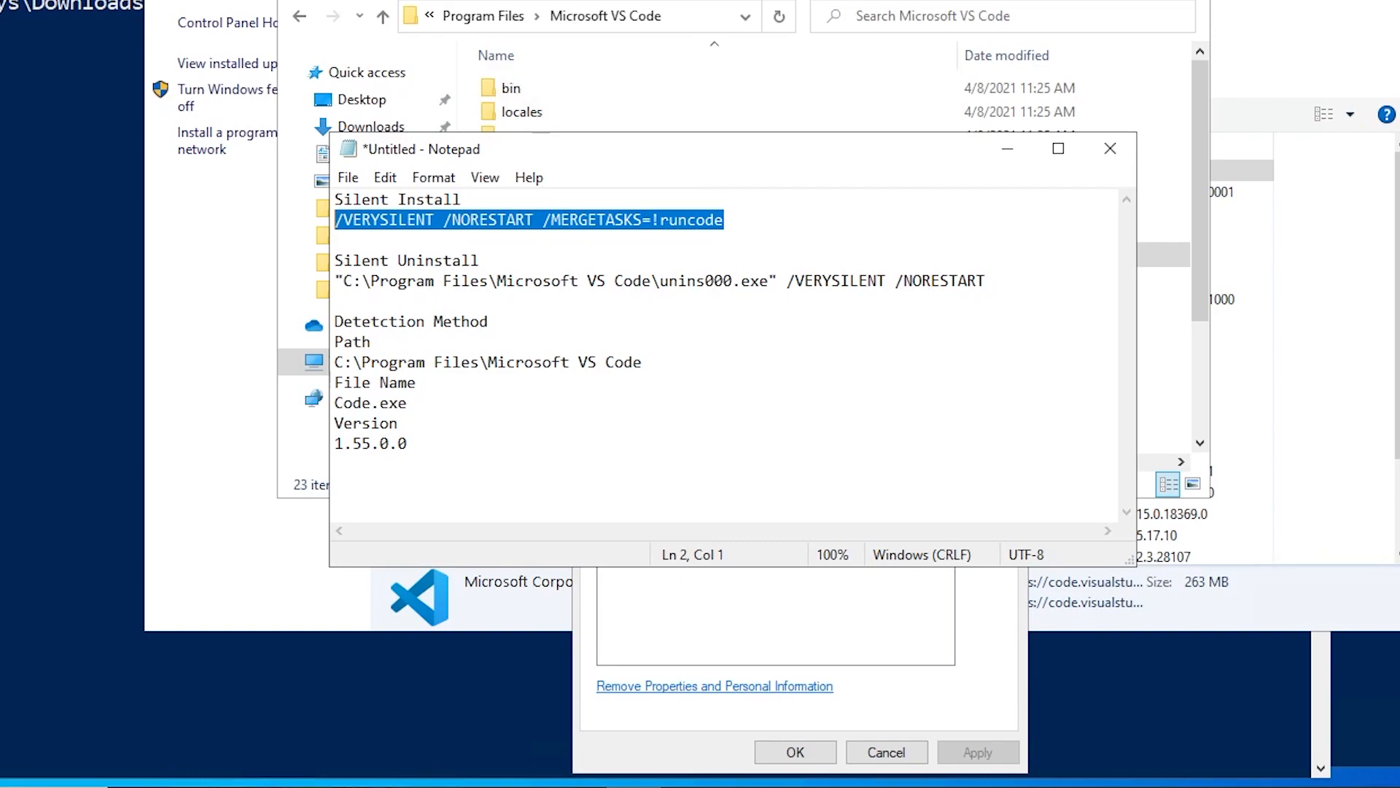
left_click_drag(413, 445, 335, 203)
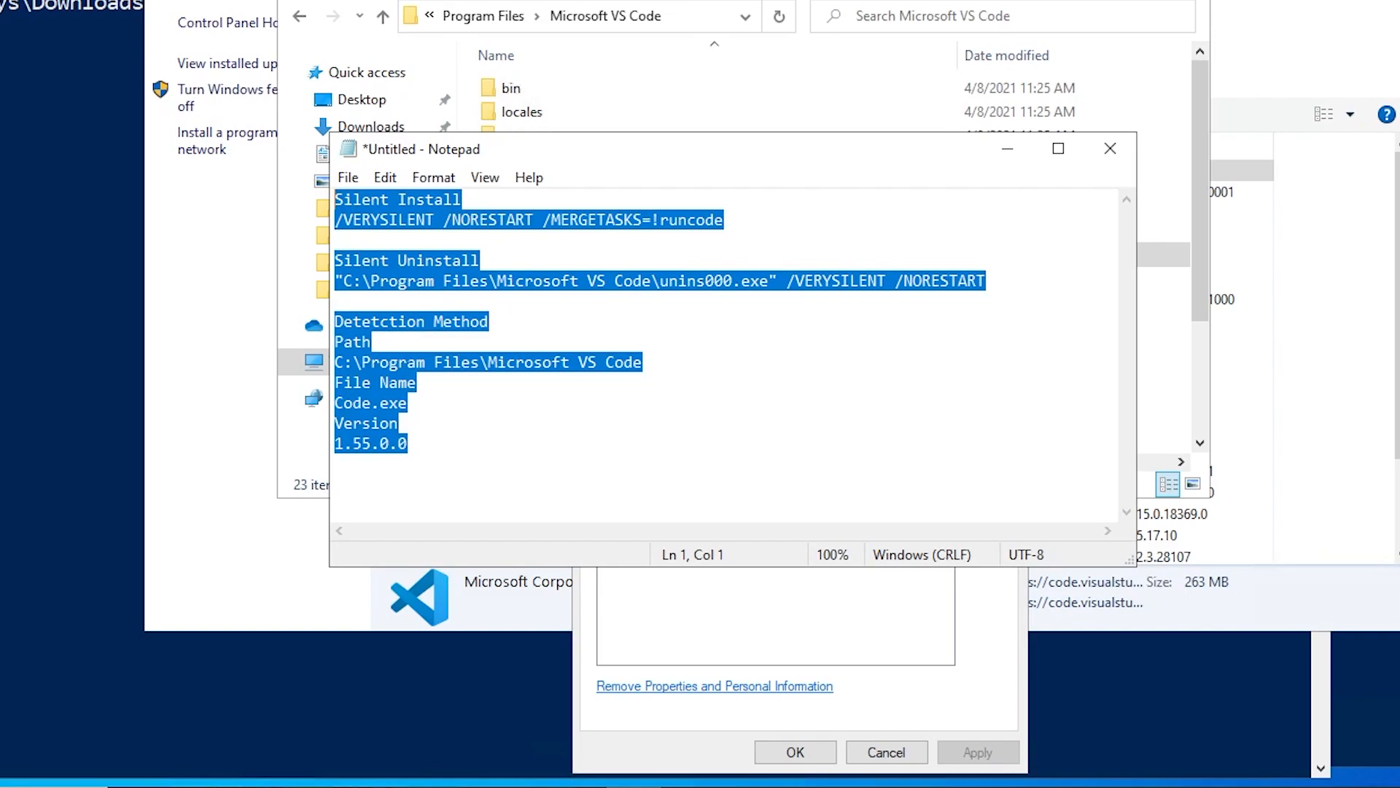
Step: Copy the VSCodeSetup-x64-1.55.0.exe installer from the Downloads folder in File Explorer
left_click(658, 41)
left_click(371, 128)
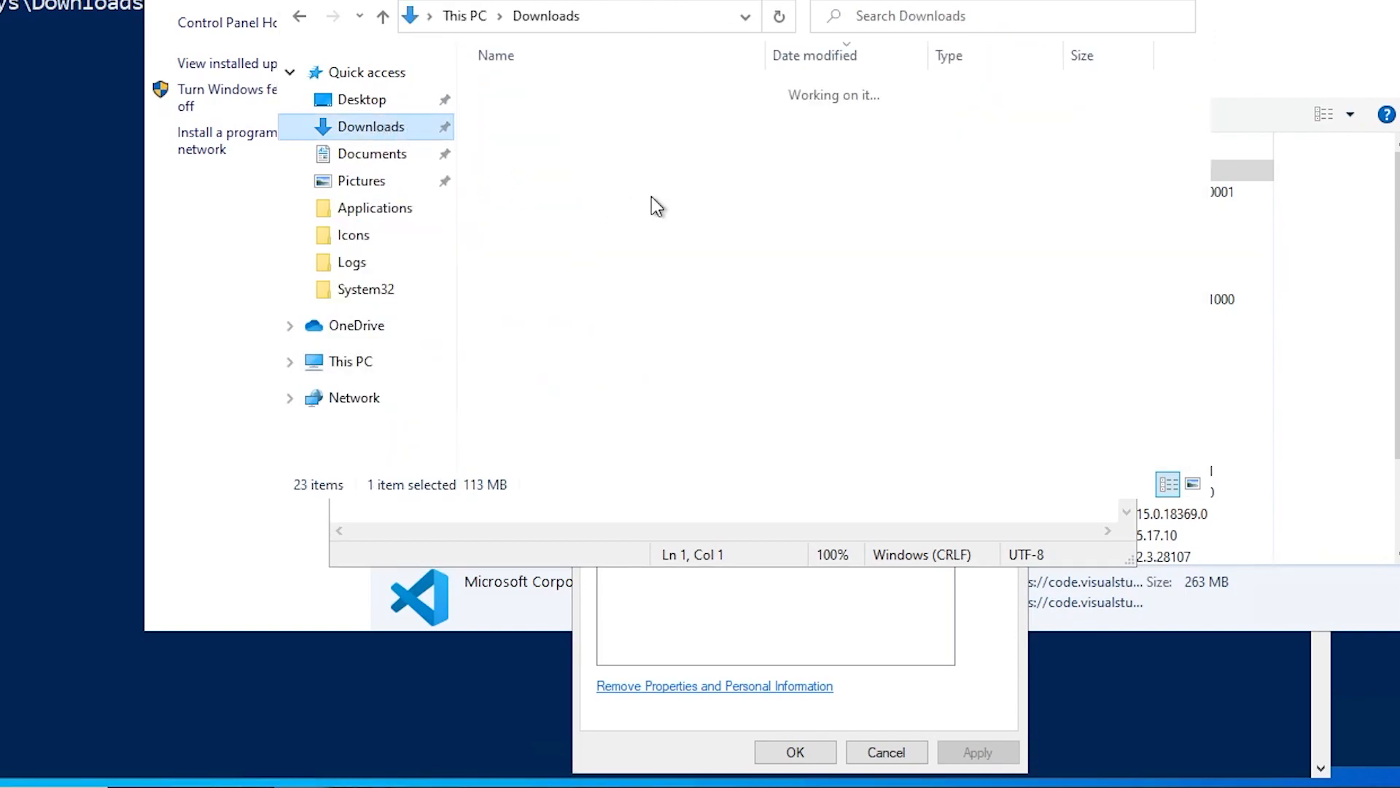
left_click(654, 178)
right_click(654, 178)
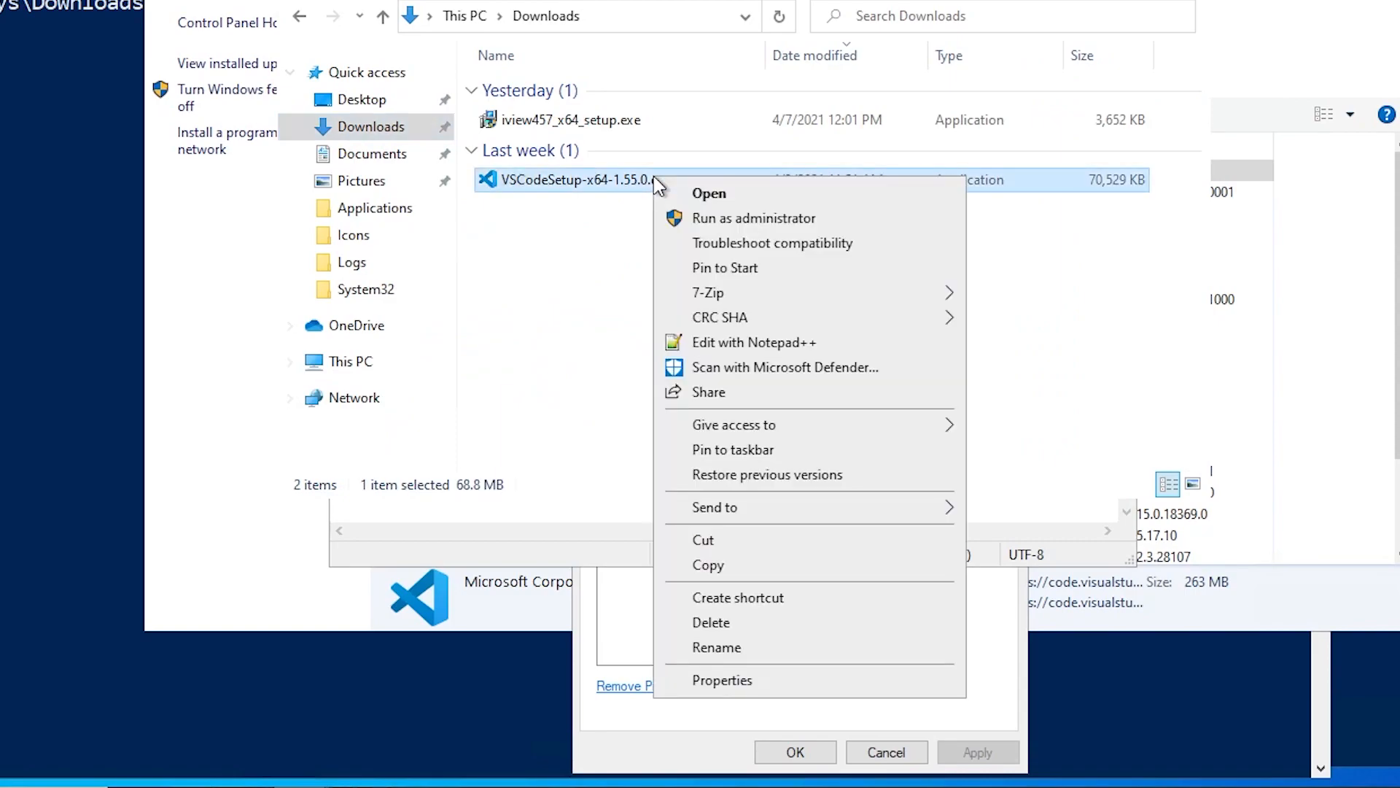
left_click(737, 564)
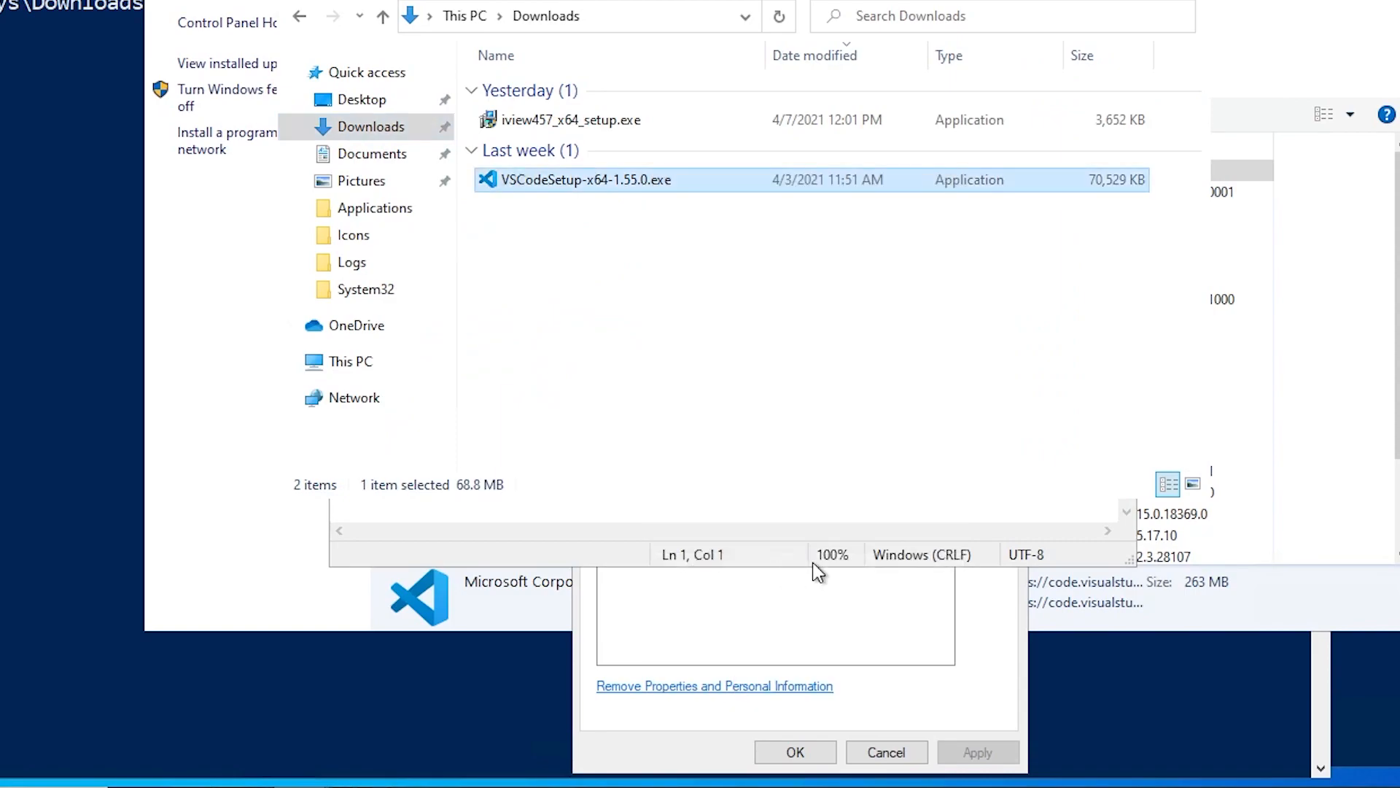
left_click(835, 300)
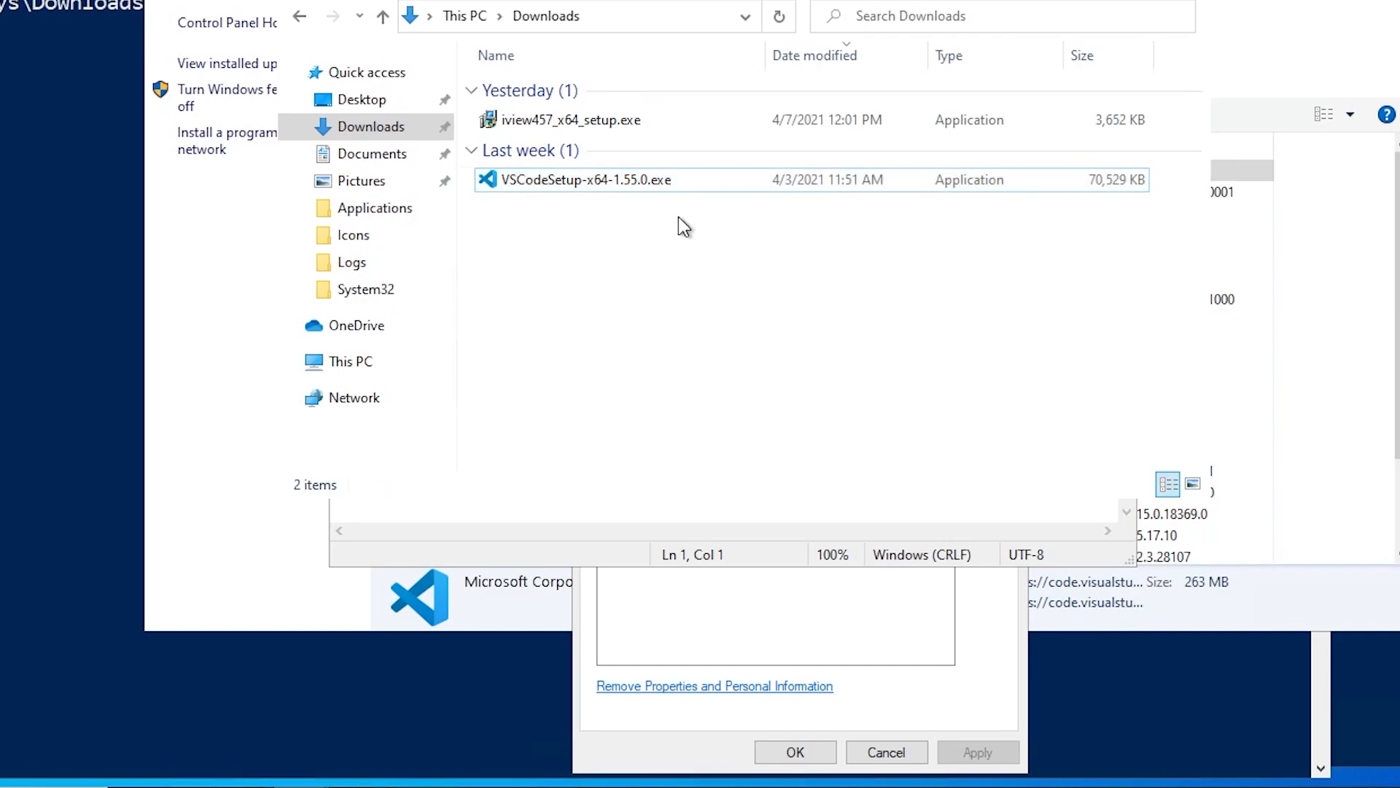
Step: Browse to the network share \\teknex-fs01\contentsource$ and open its Applications folder
left_click(615, 22)
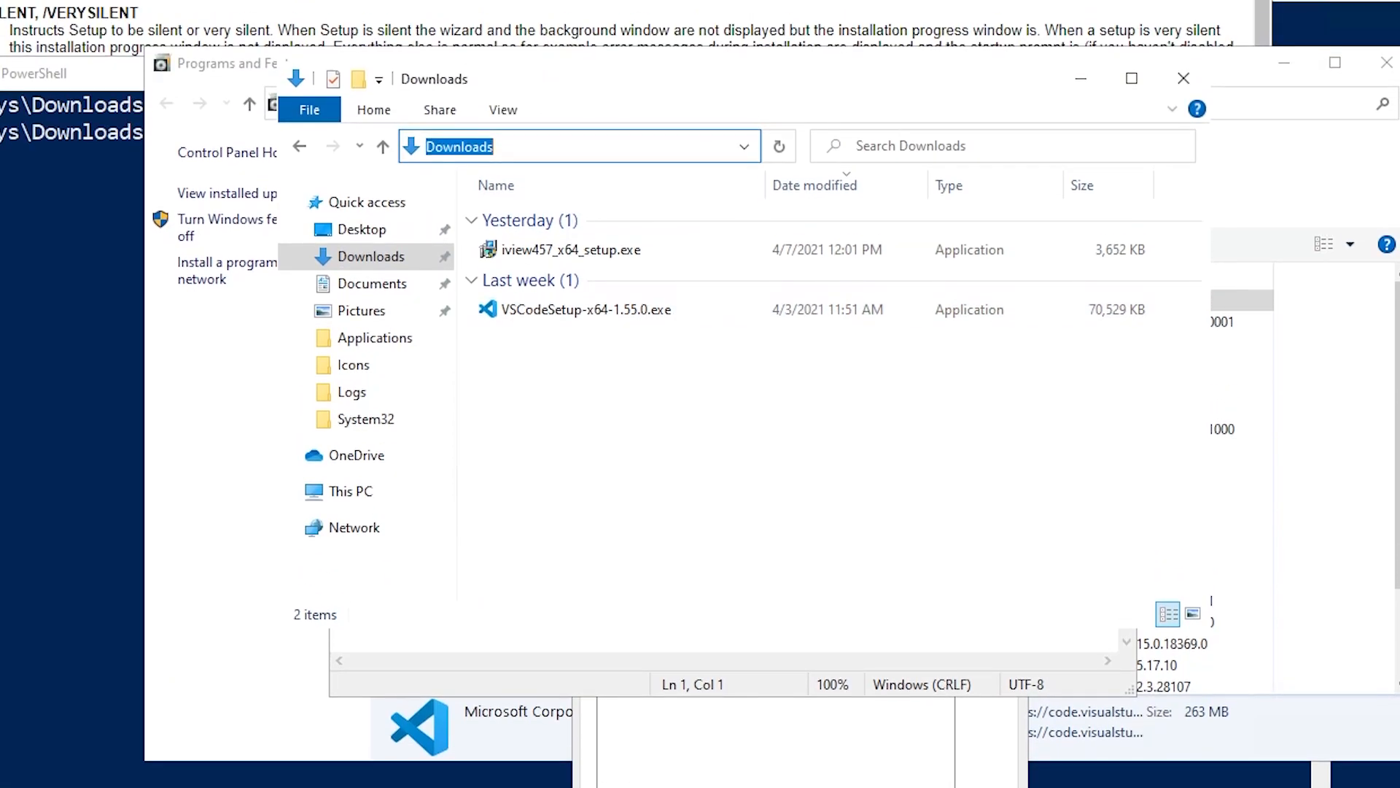
type("\\\\")
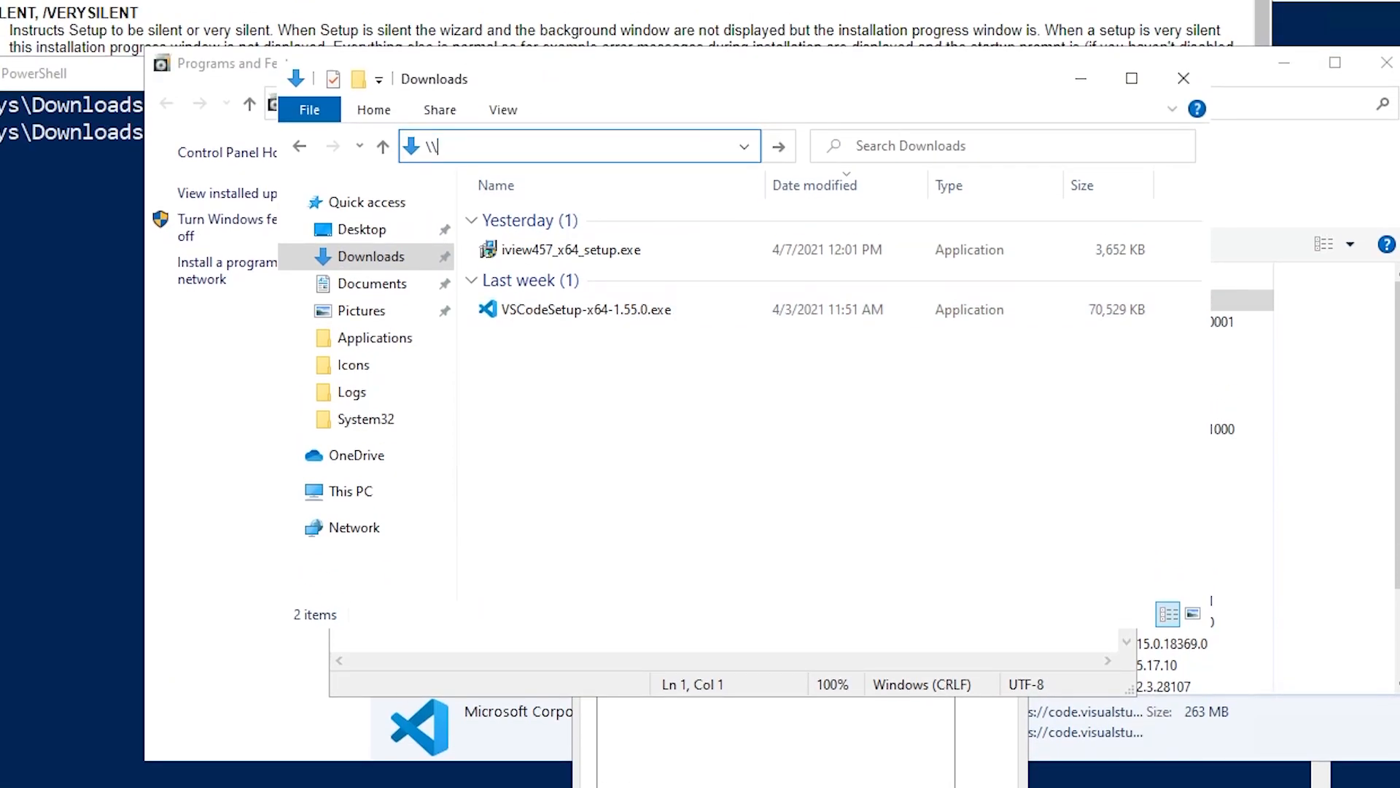
type("teknex-fs01")
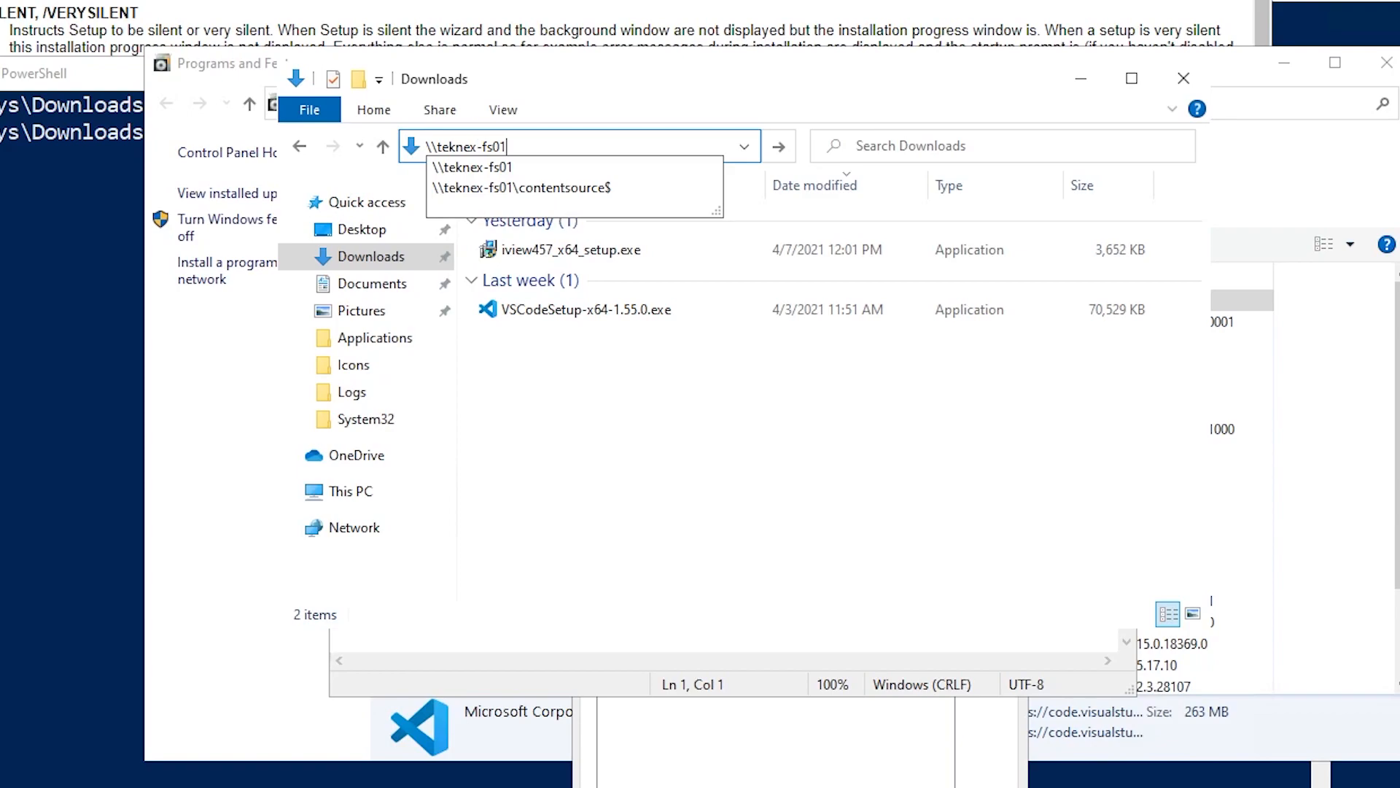
key("Down")
key("Down")
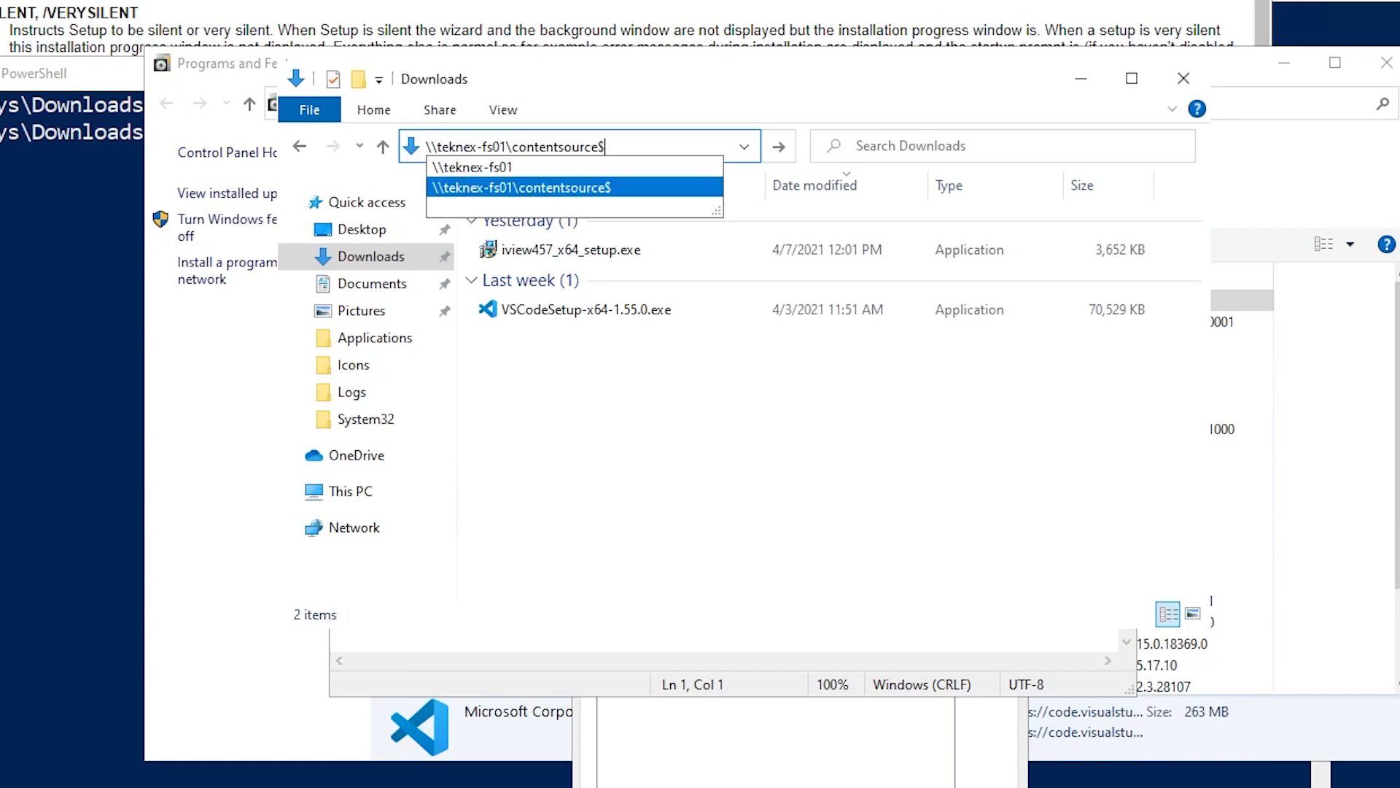
key("Return")
double_click(544, 216)
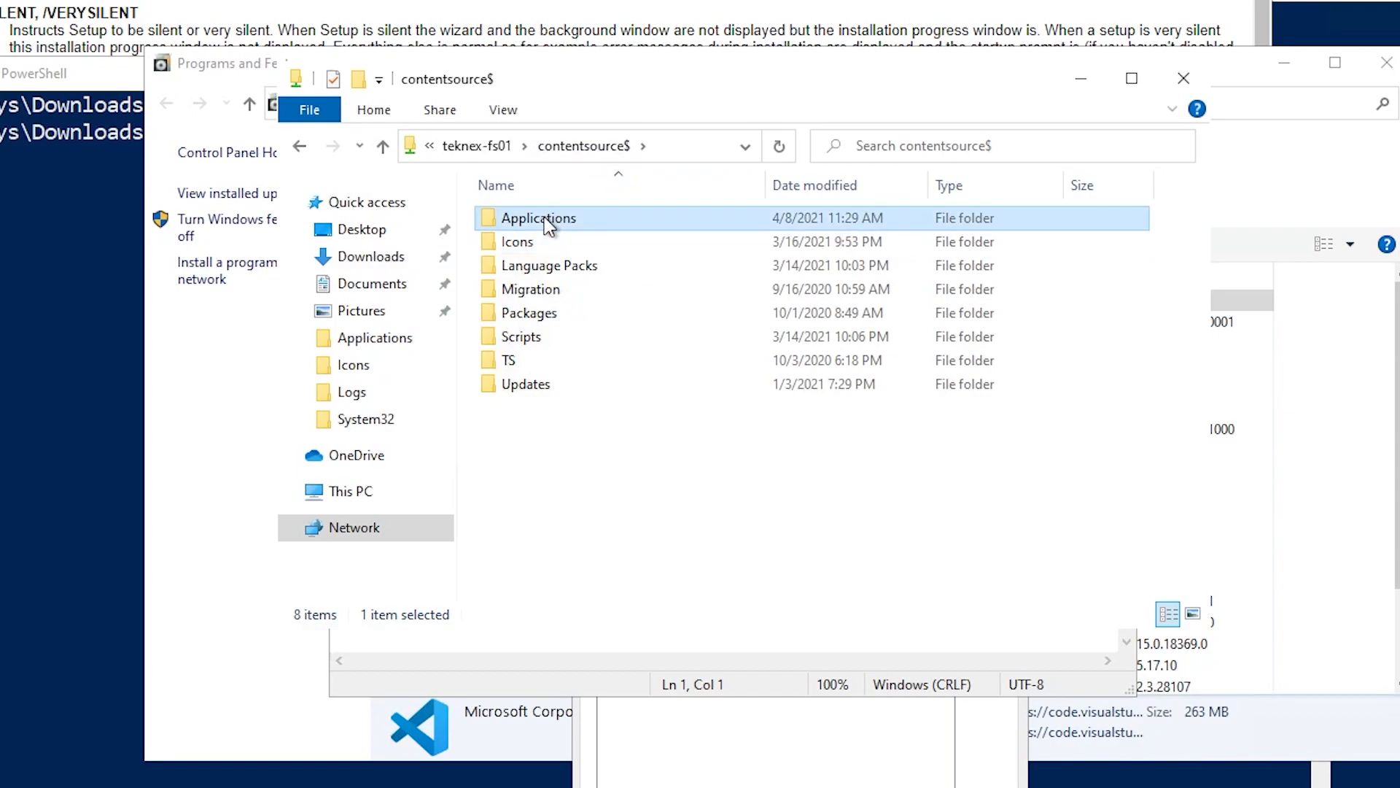
Step: Create a new folder named VS Code01 in the Applications folder
left_click(359, 78)
type("V")
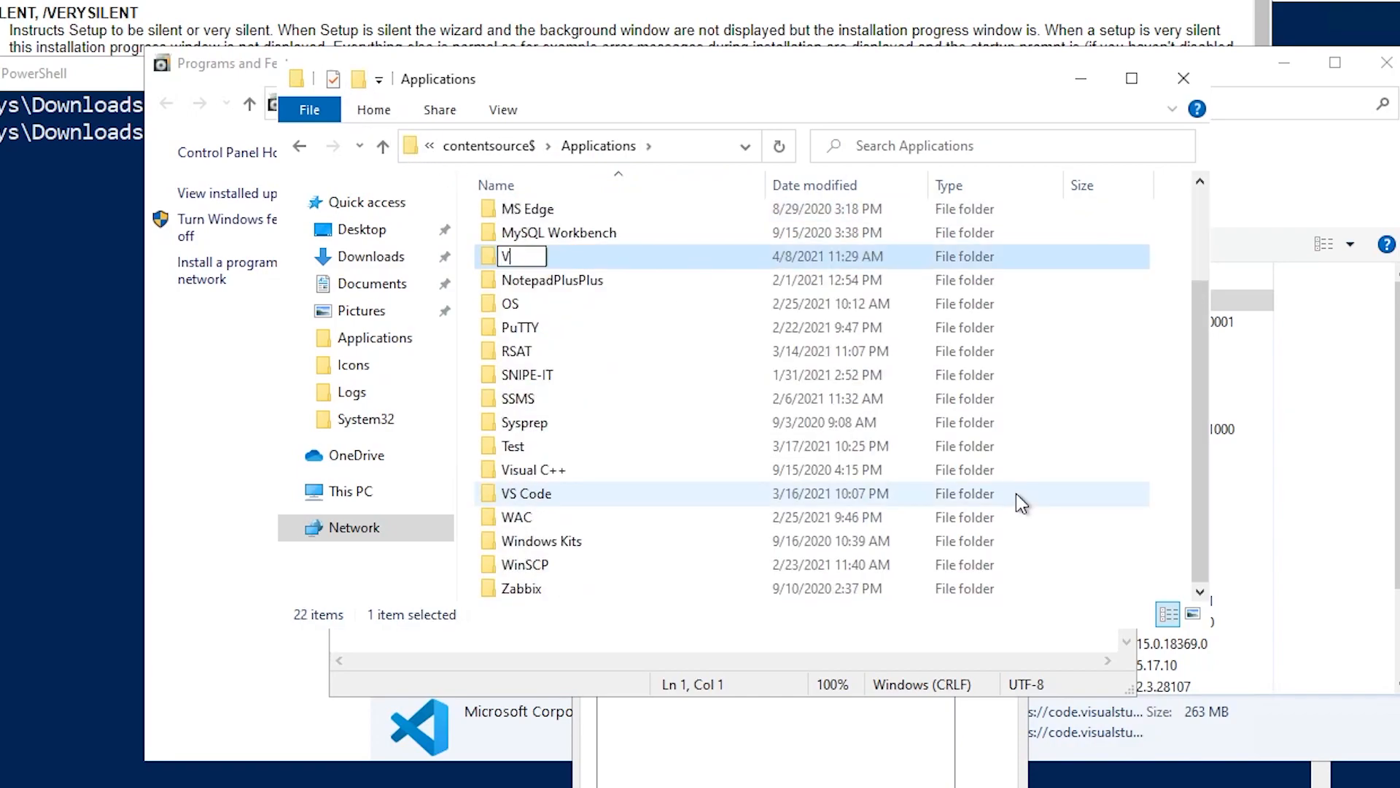
type("S Code01")
key("Return")
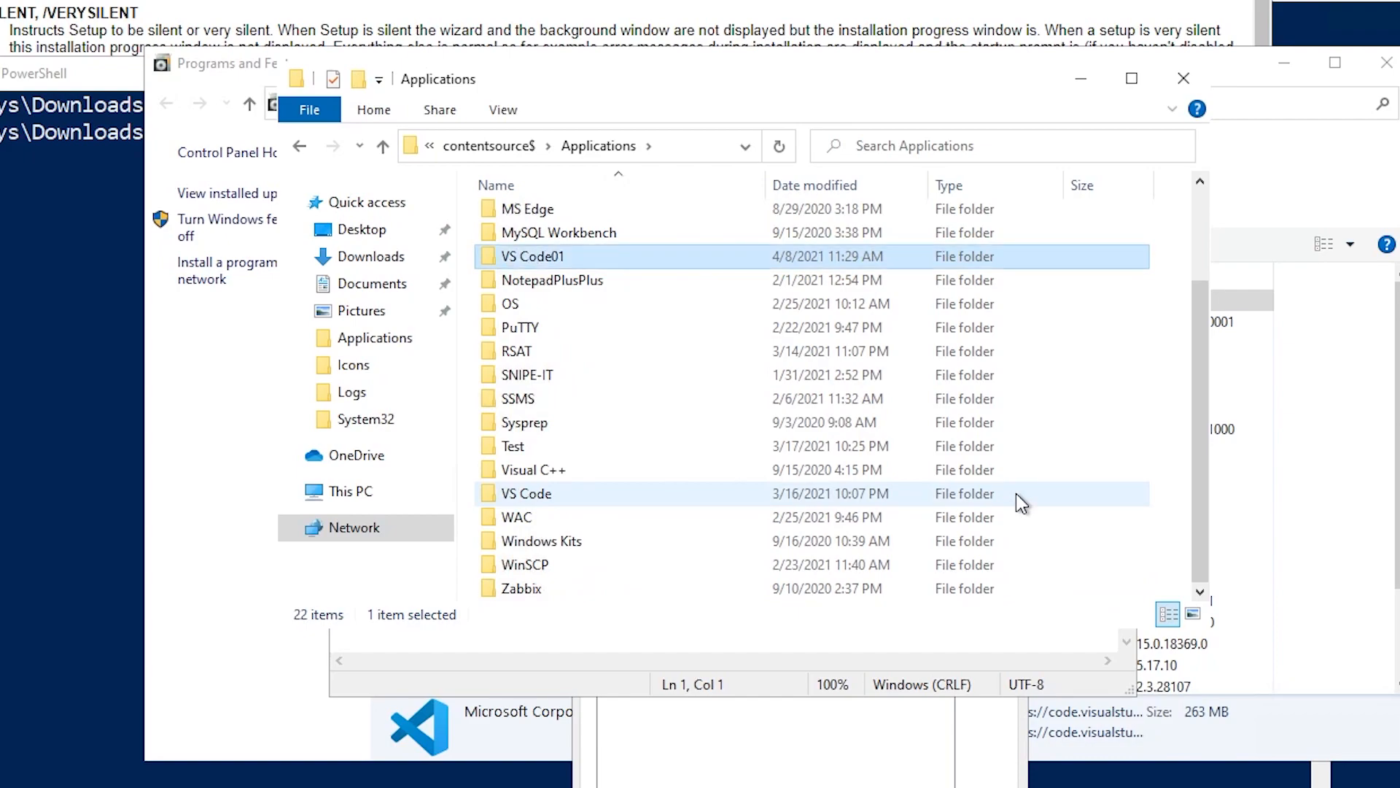
Step: Open the VS Code01 folder and paste the copied installer into it
double_click(548, 494)
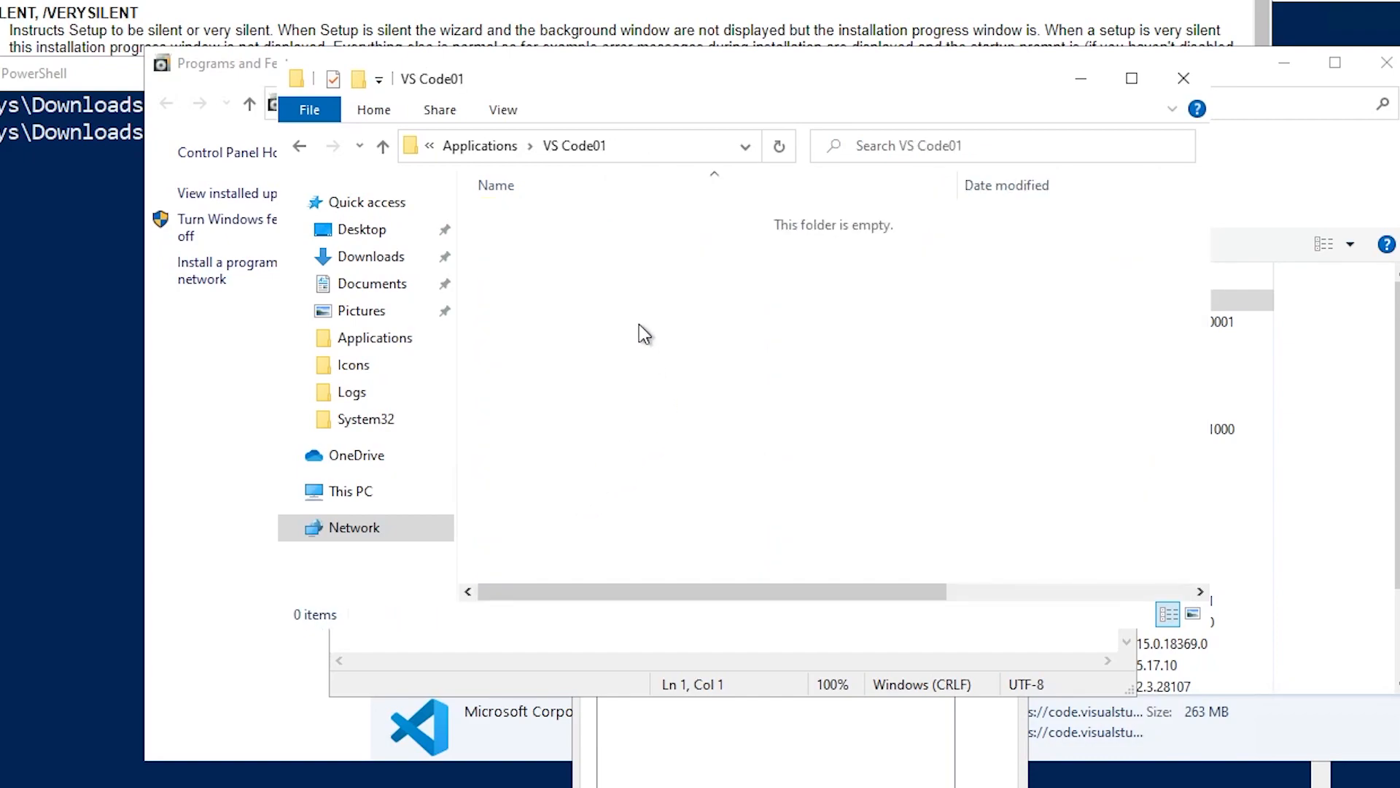
right_click(644, 285)
left_click(737, 442)
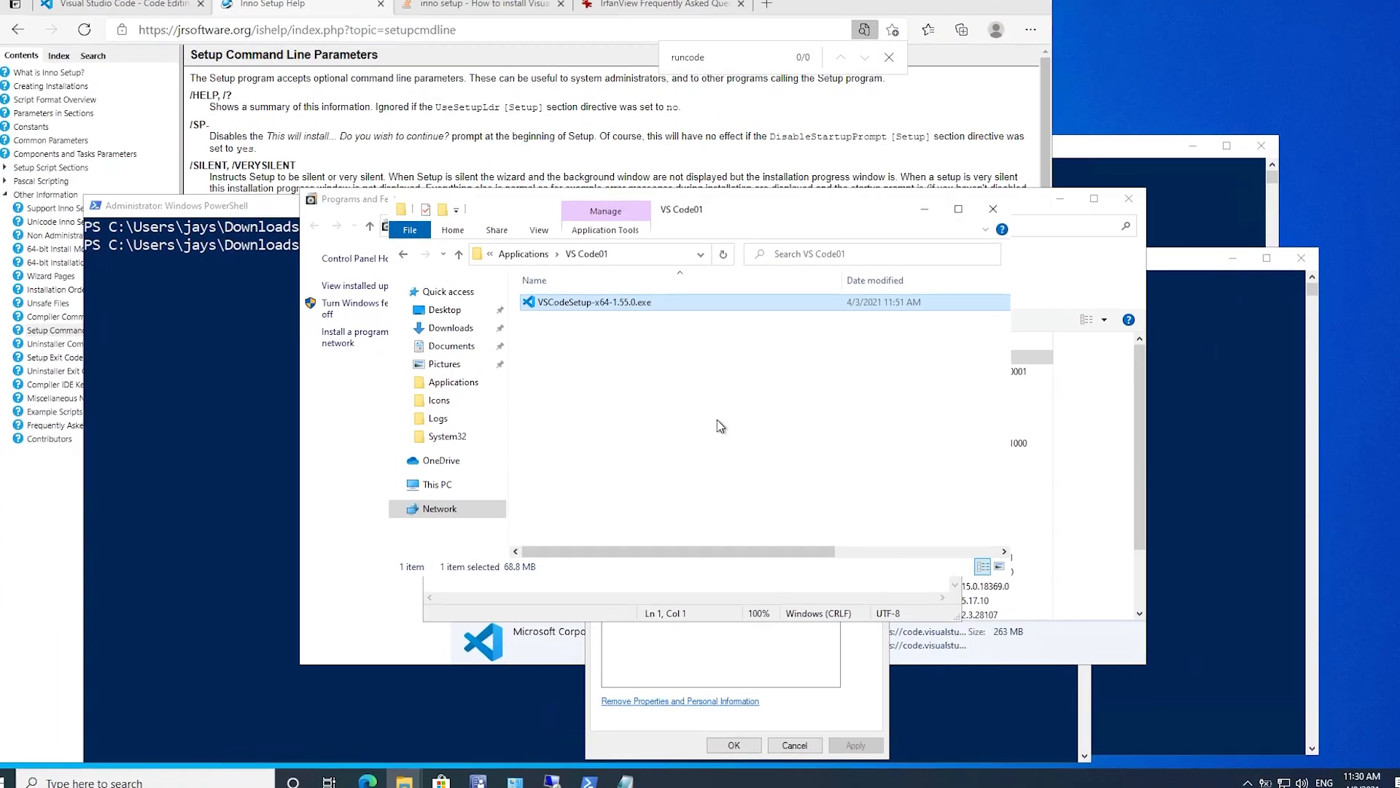
Step: Switch to the Configuration Manager console and show the Applications node under Application Management in the Software Library
left_click(485, 777)
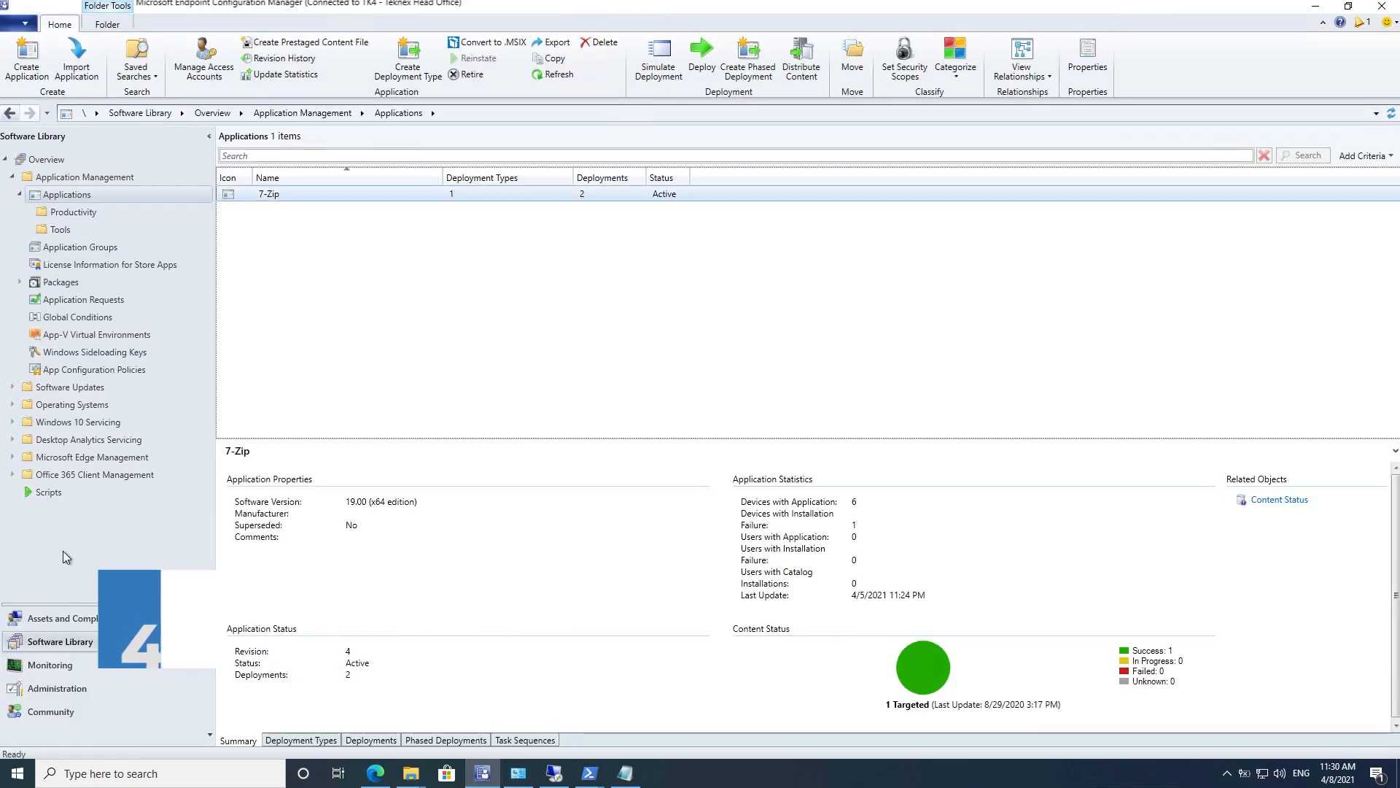
left_click(63, 641)
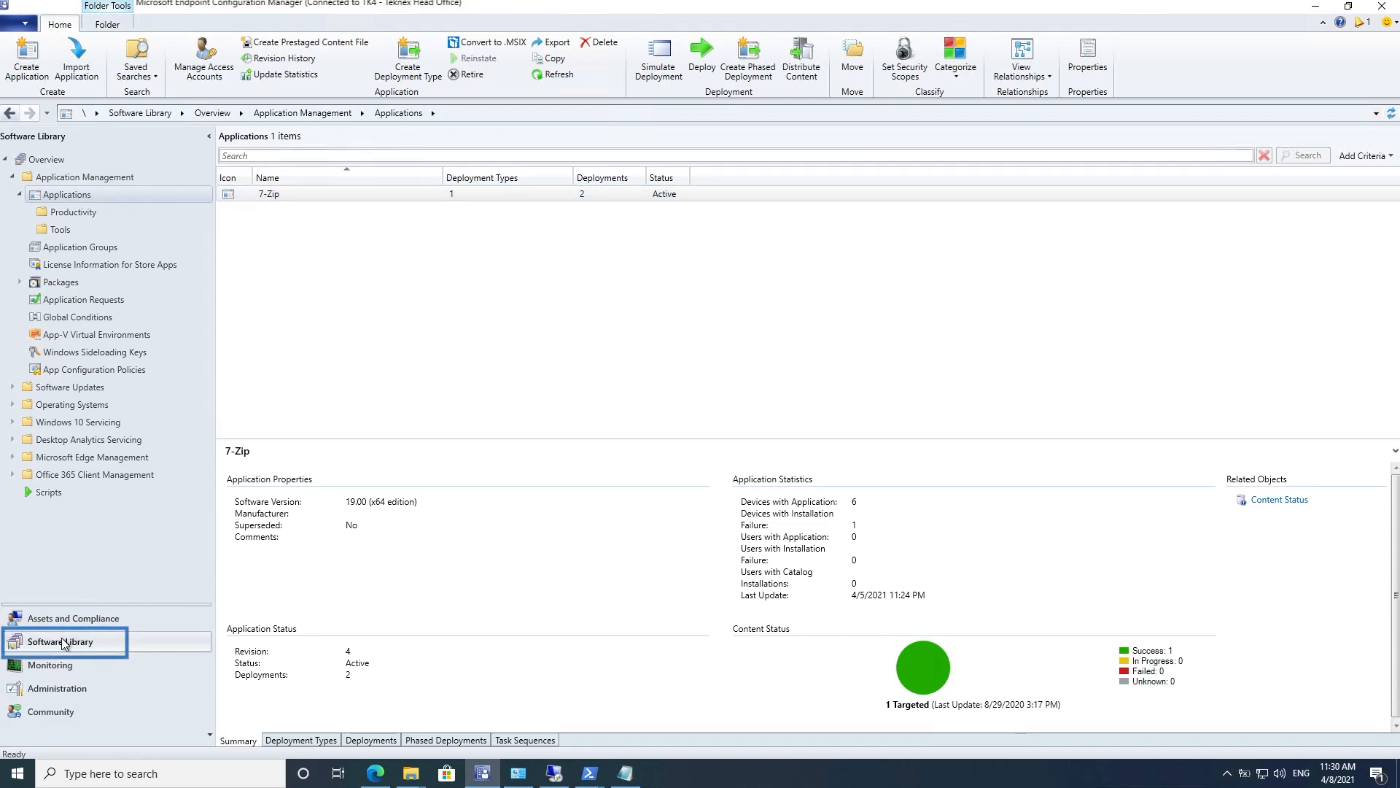
left_click(132, 177)
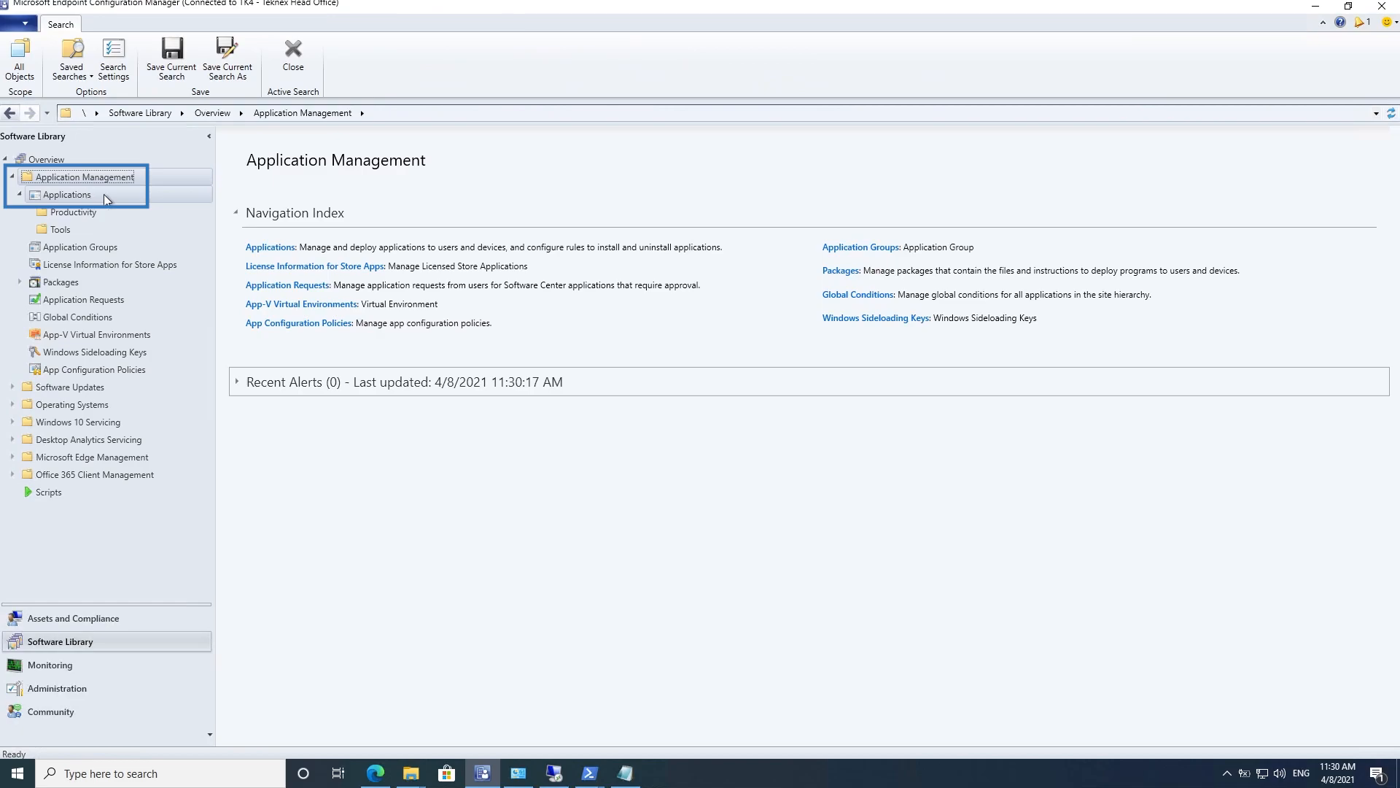
left_click(103, 194)
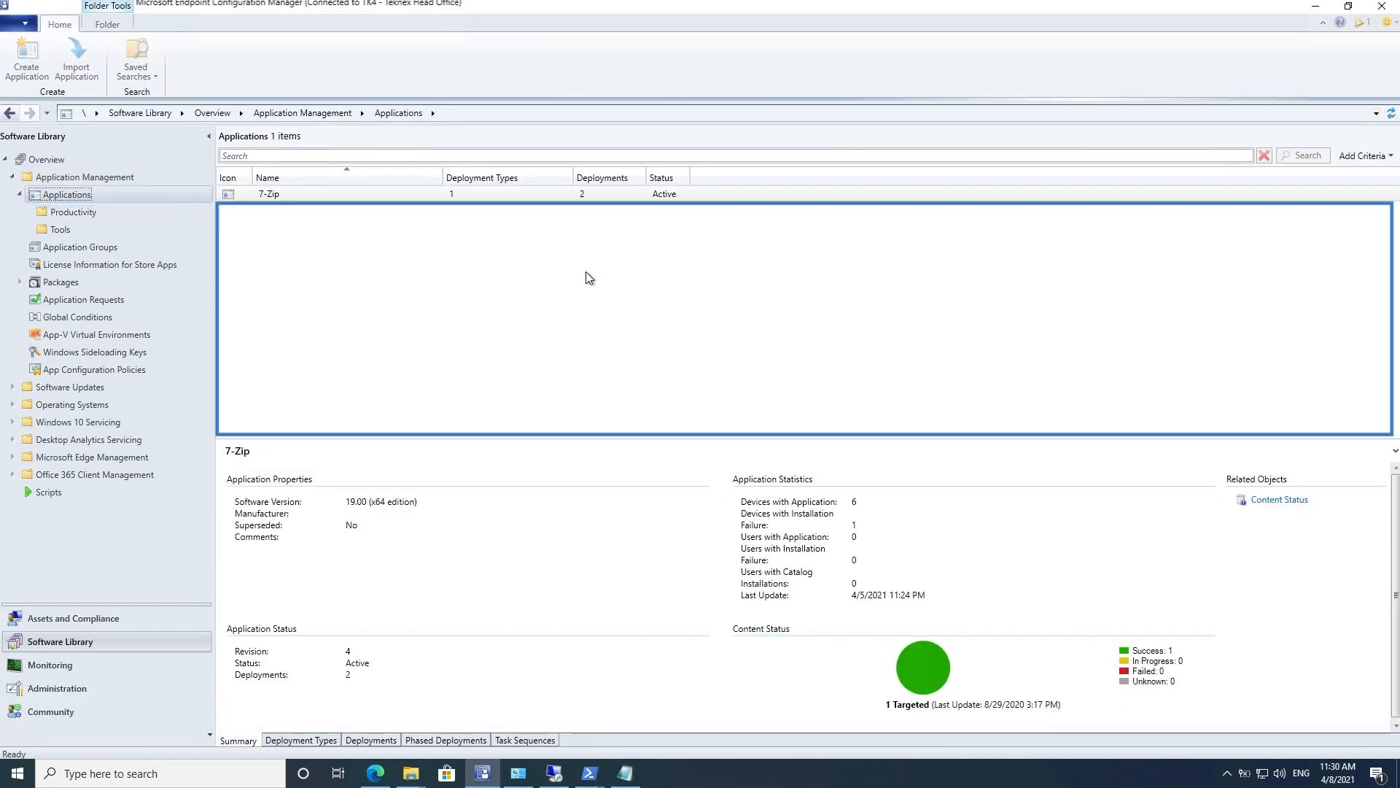
Step: Start creating a new application, choose to specify its information manually, and continue to the general information page
right_click(586, 273)
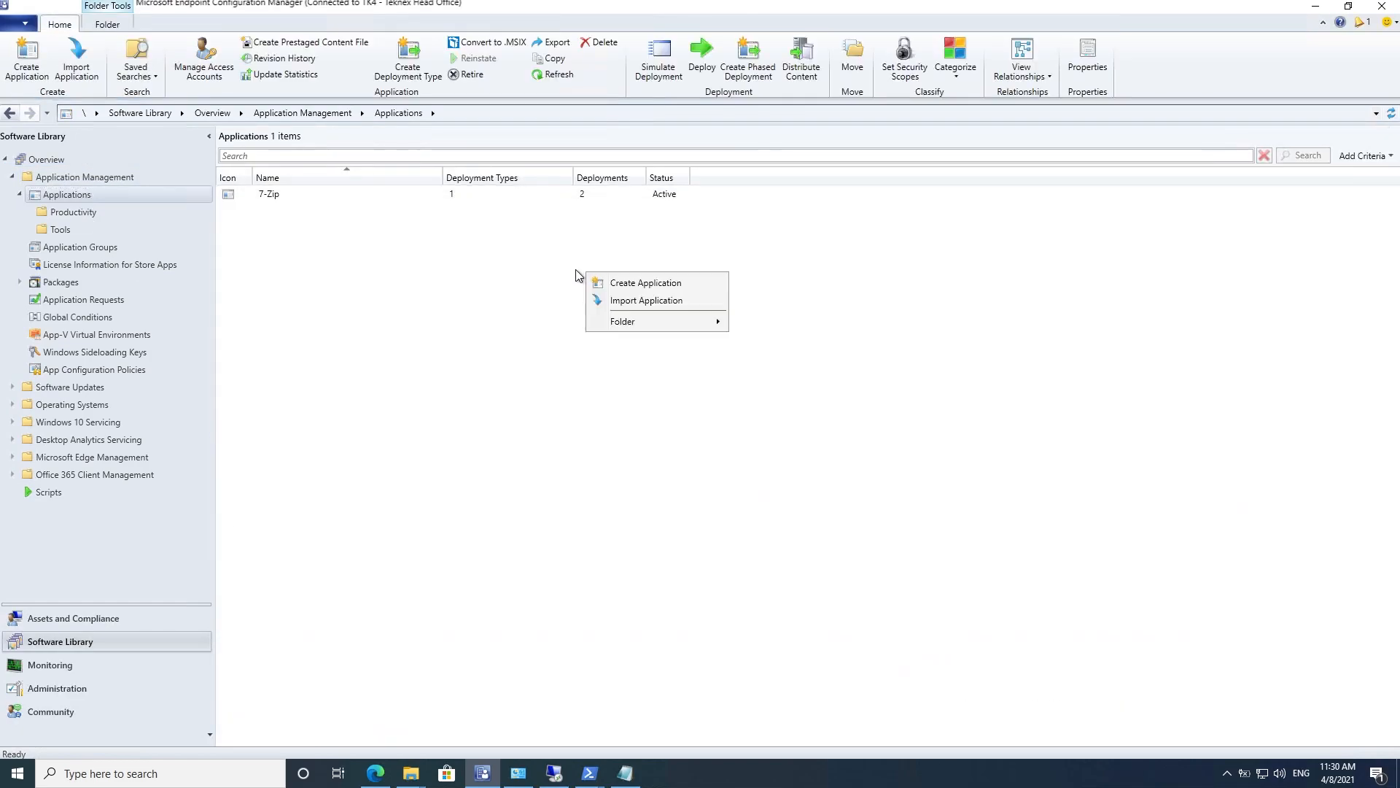
left_click(635, 283)
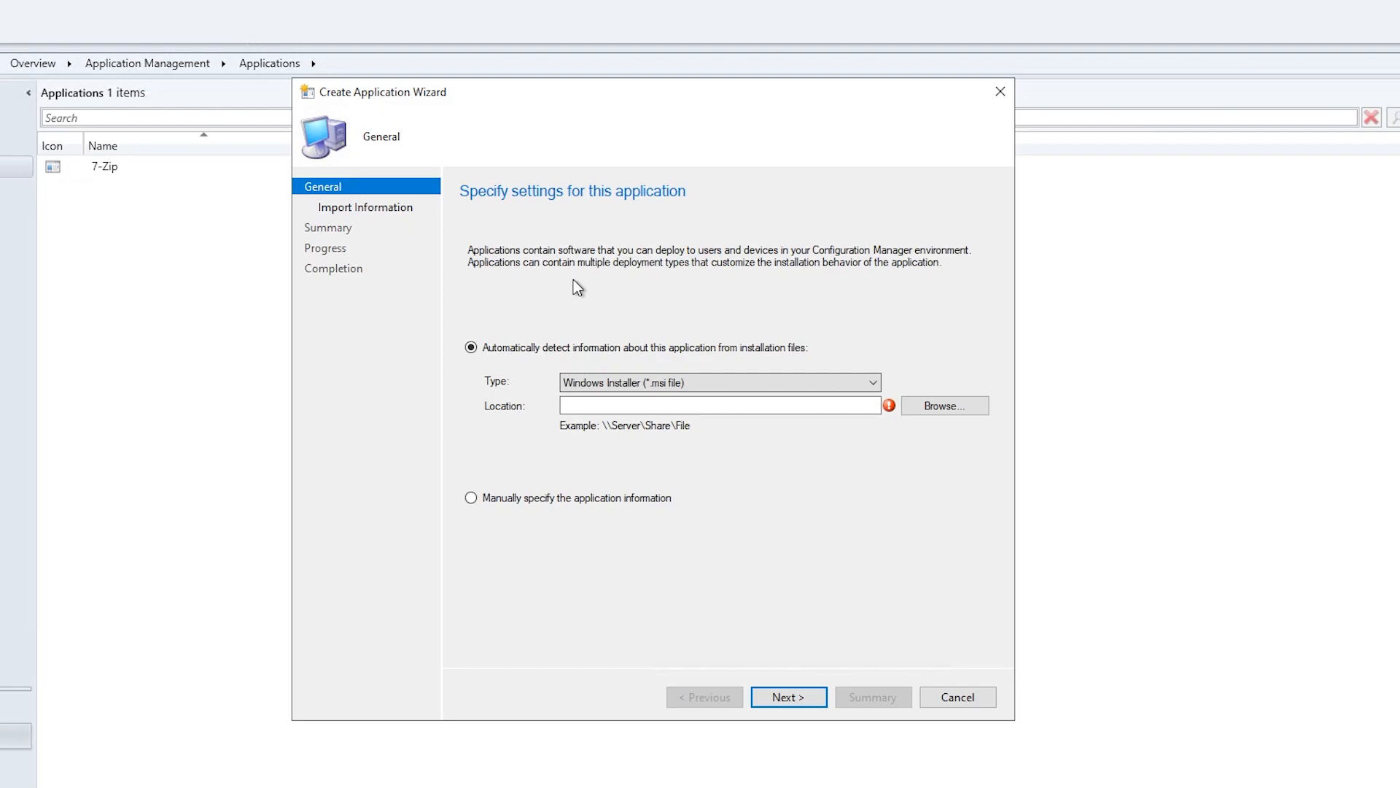
left_click(557, 499)
left_click(799, 695)
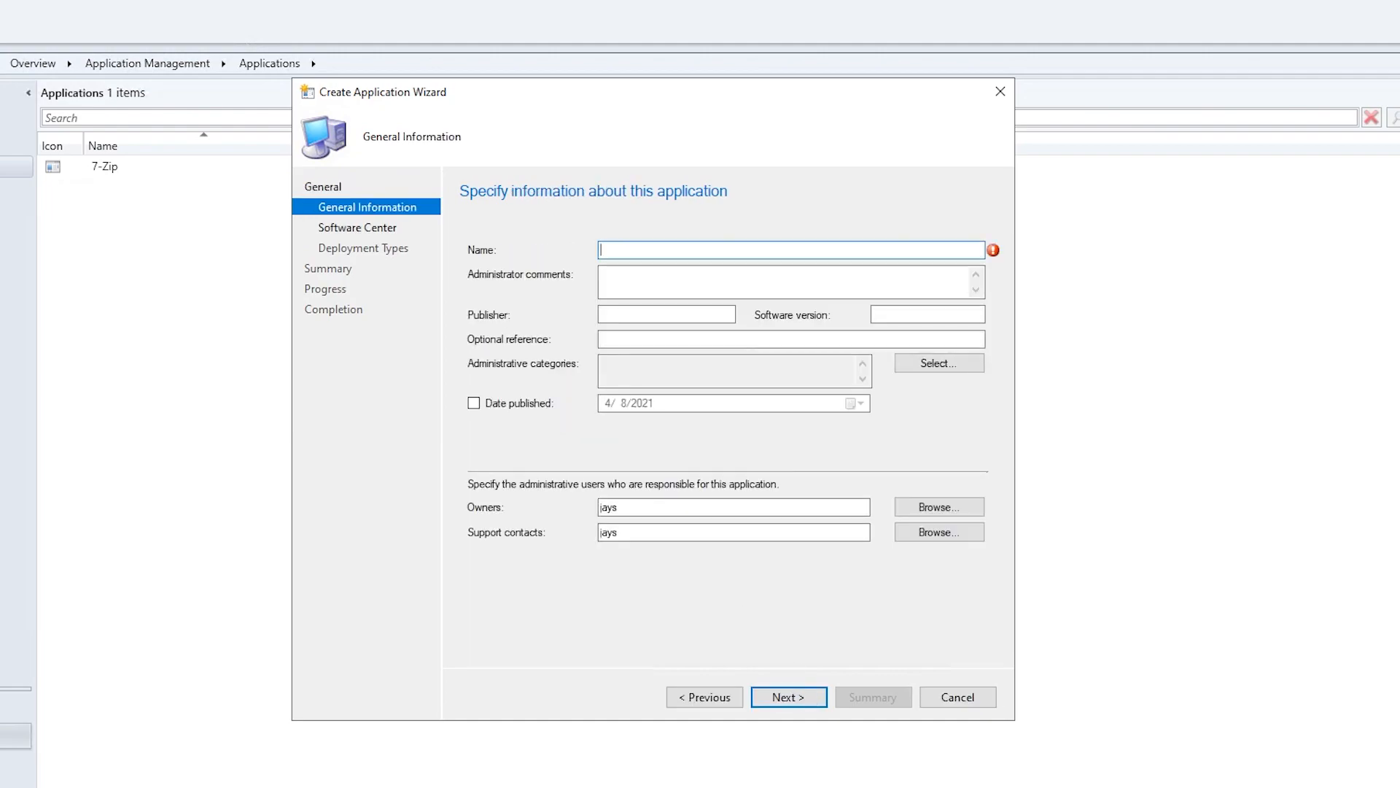
Step: Name the application VS Code, with Microsoft as publisher and 1.55.0 as software version
type("VS Code")
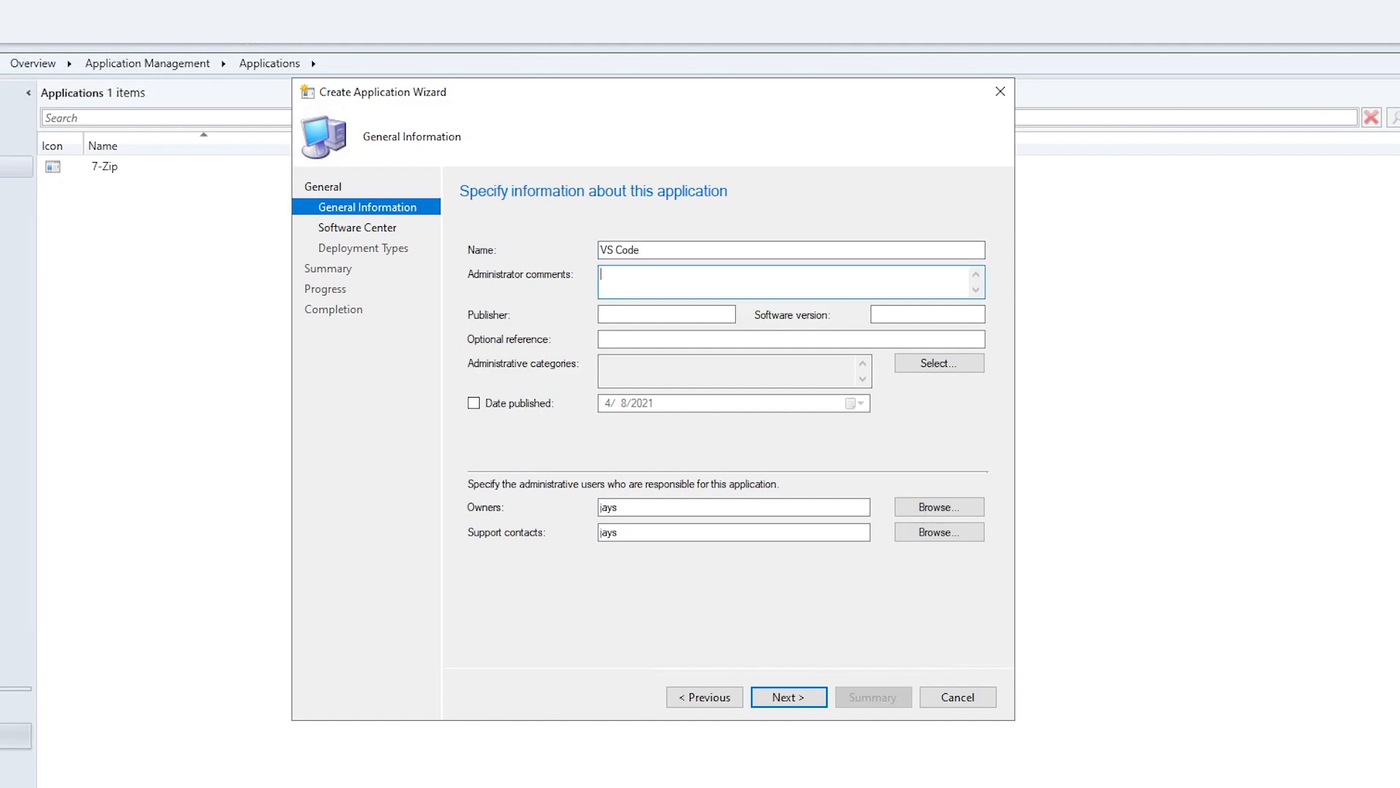
key("shift+Tab")
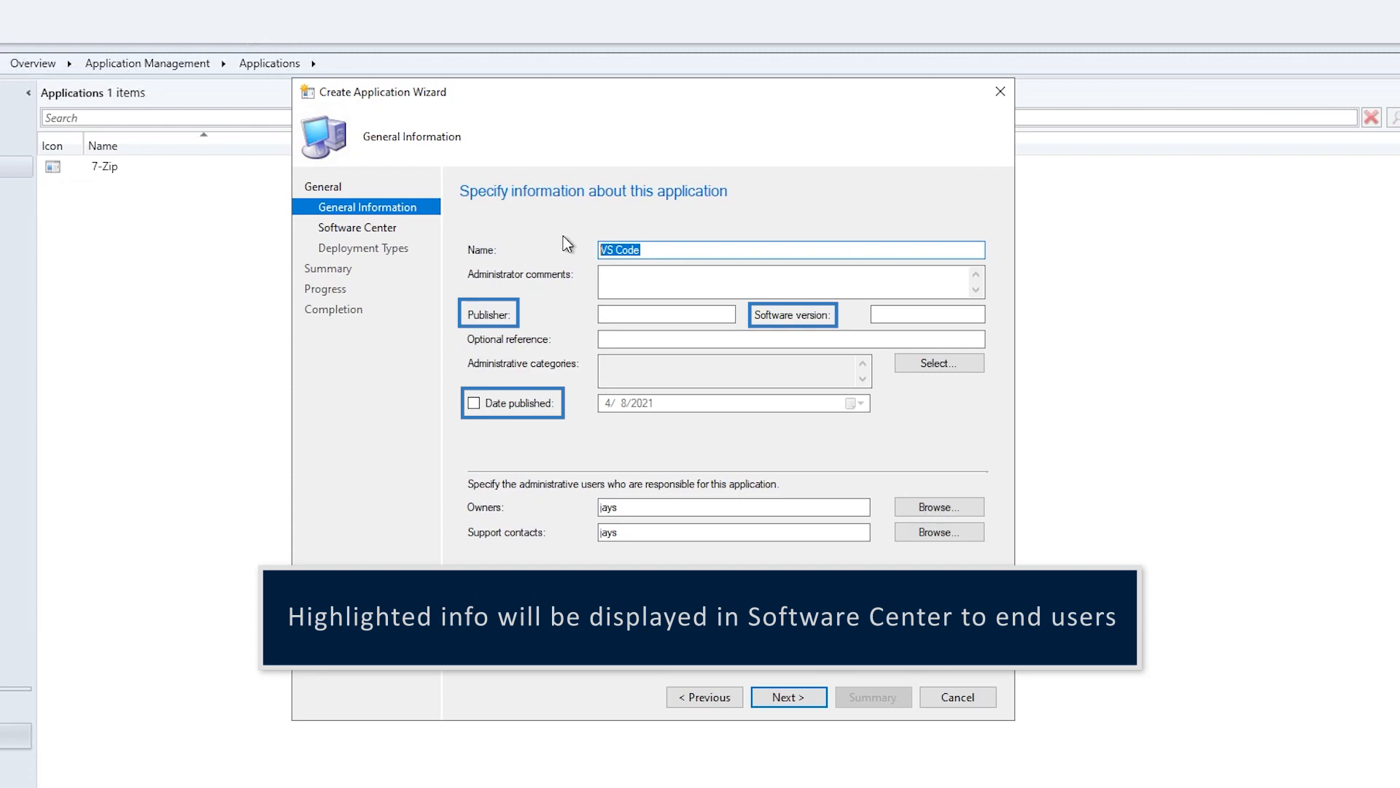
left_click(610, 314)
type("M")
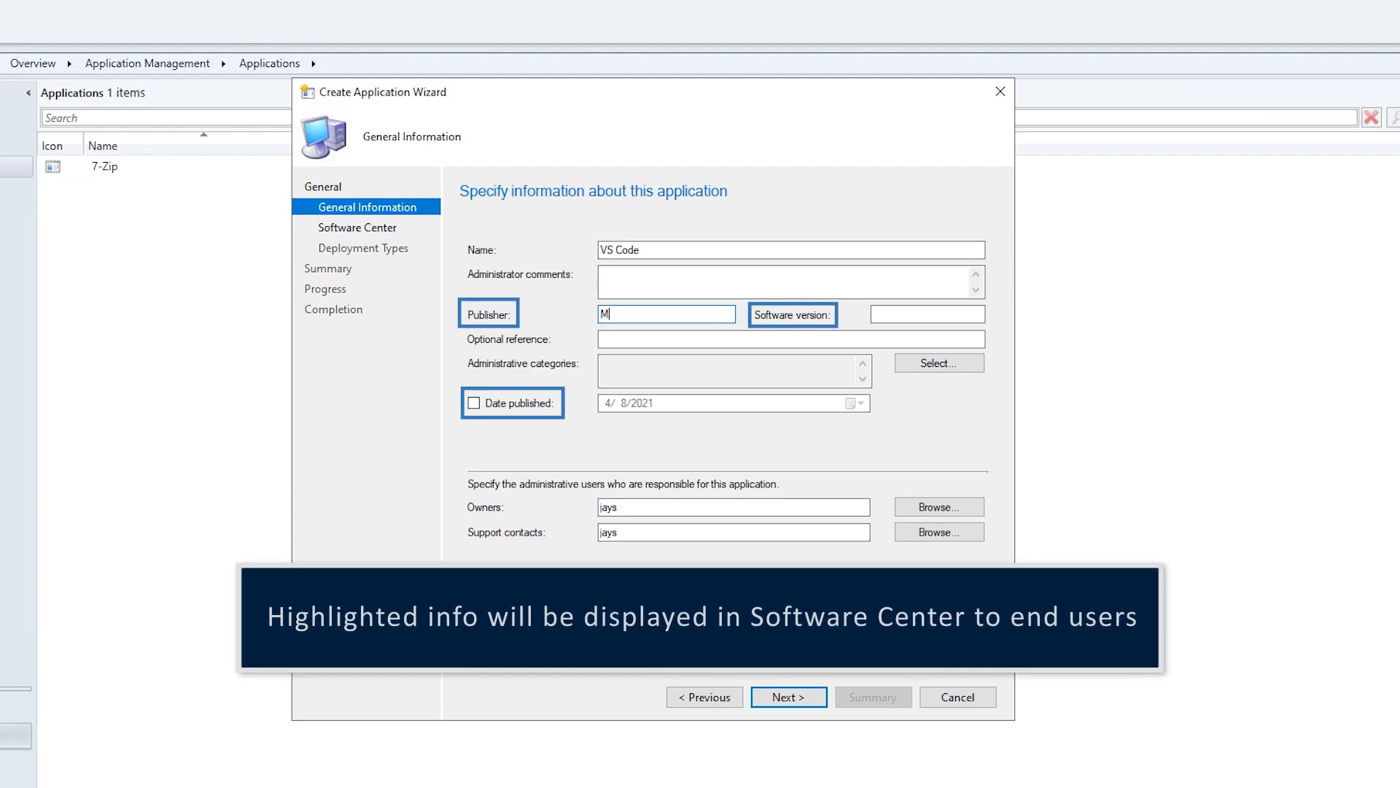
type("icrosoft")
key("Tab")
type("1.55.0")
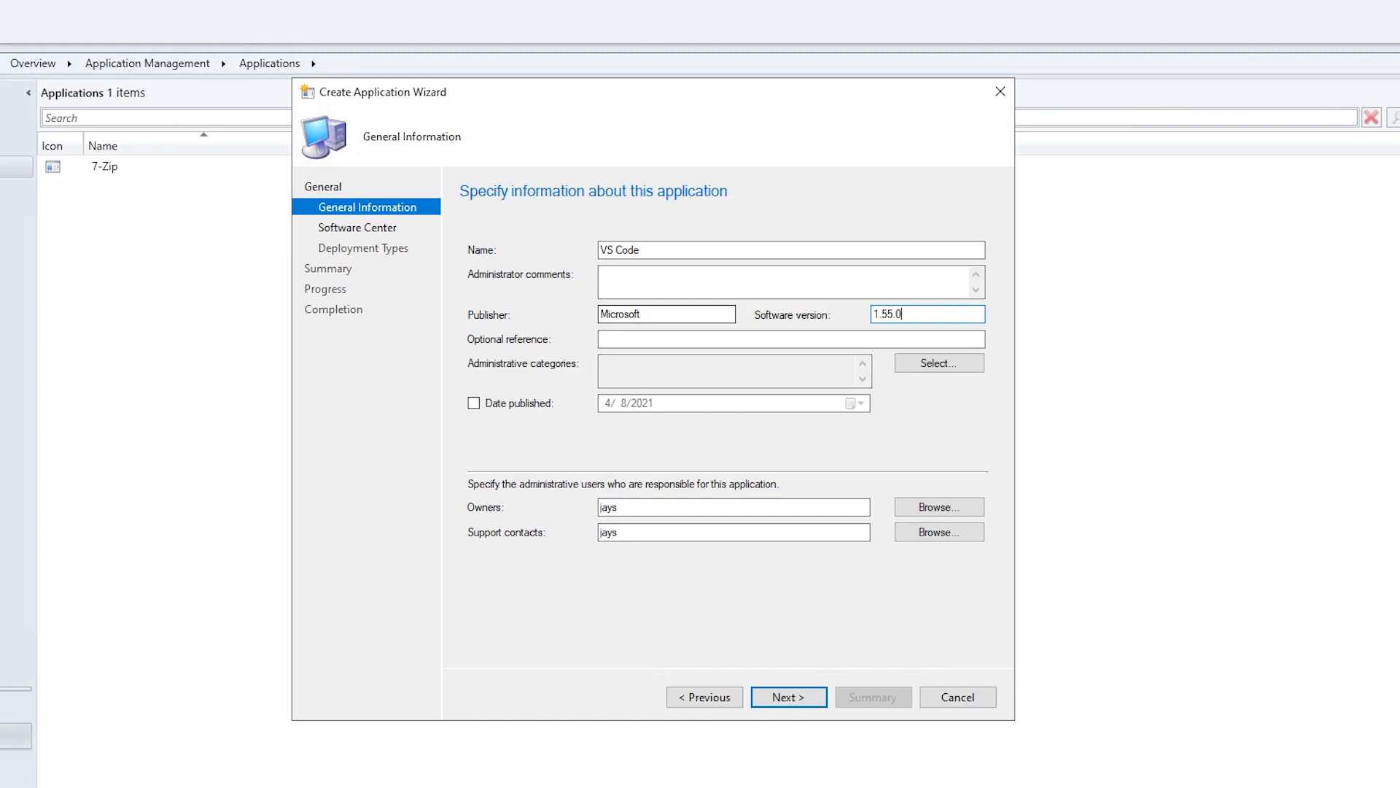
Step: Assign the tools administrative category, enable the published date, and continue to the Software Center page
left_click(983, 364)
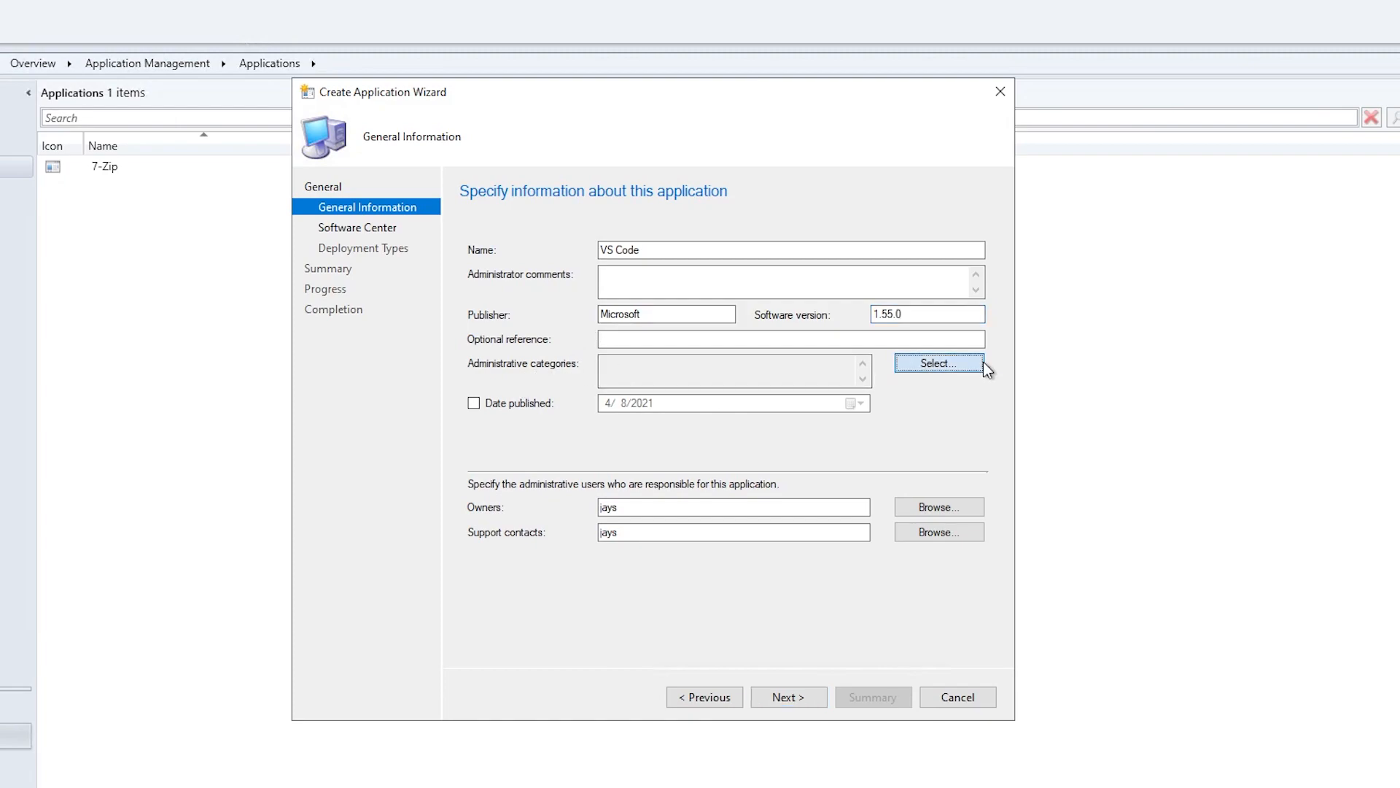
left_click(499, 342)
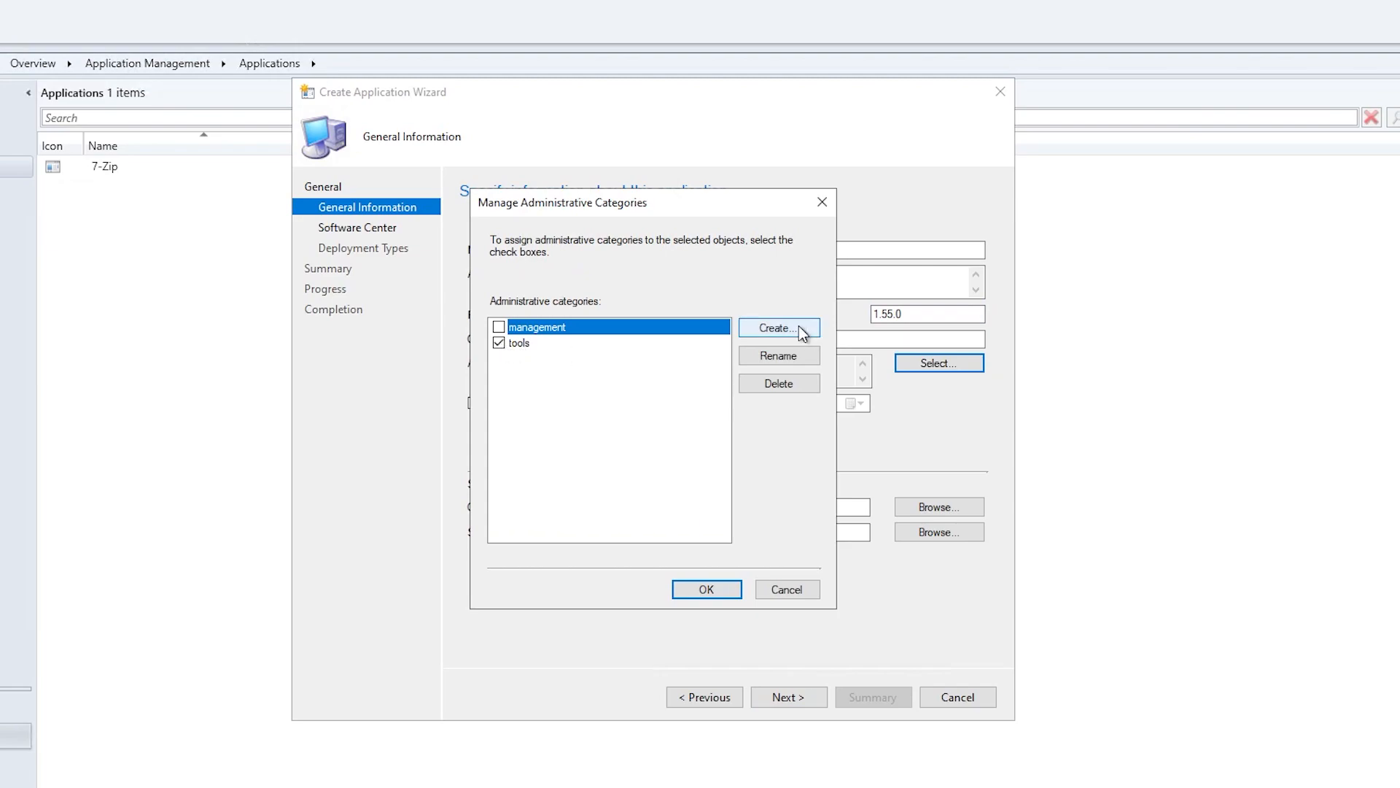
left_click(724, 587)
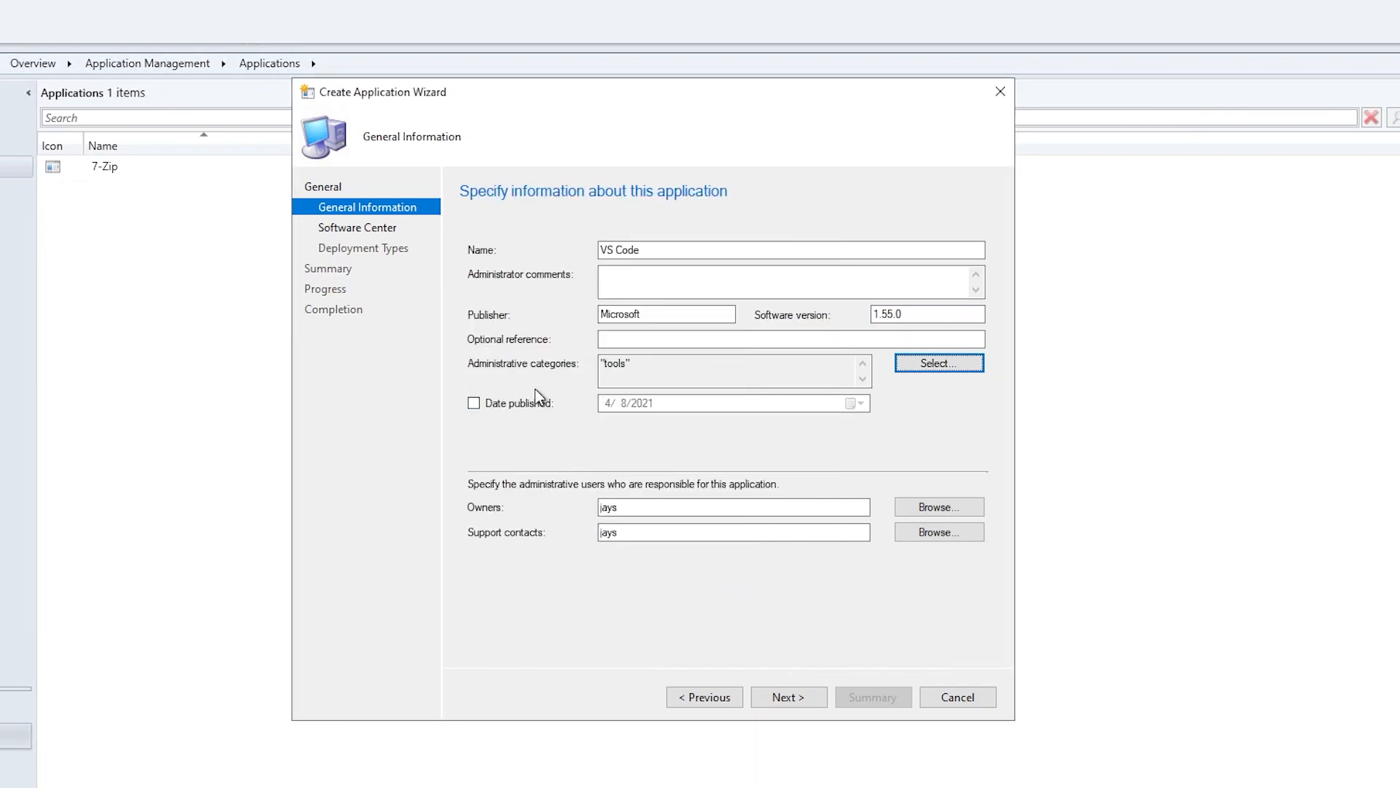
left_click(474, 405)
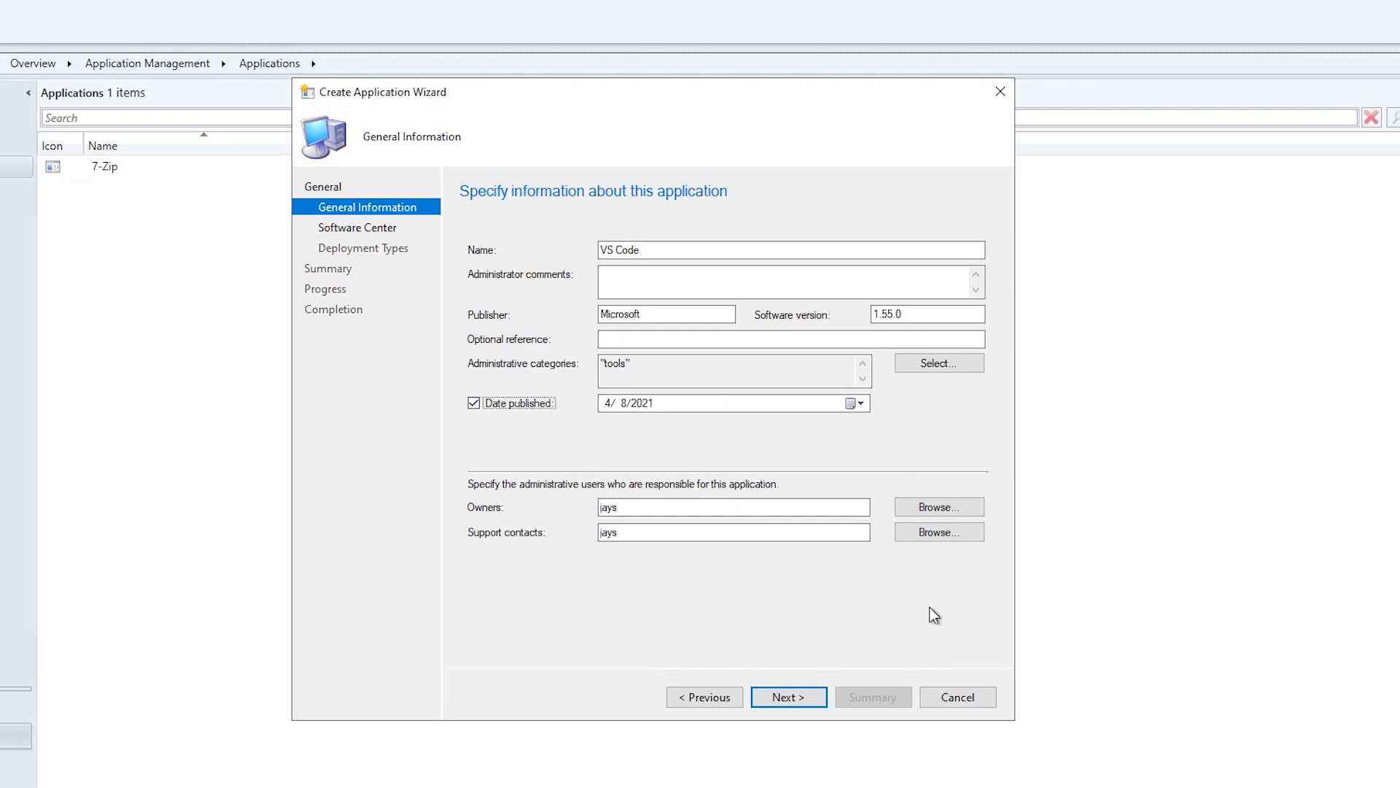
left_click(800, 698)
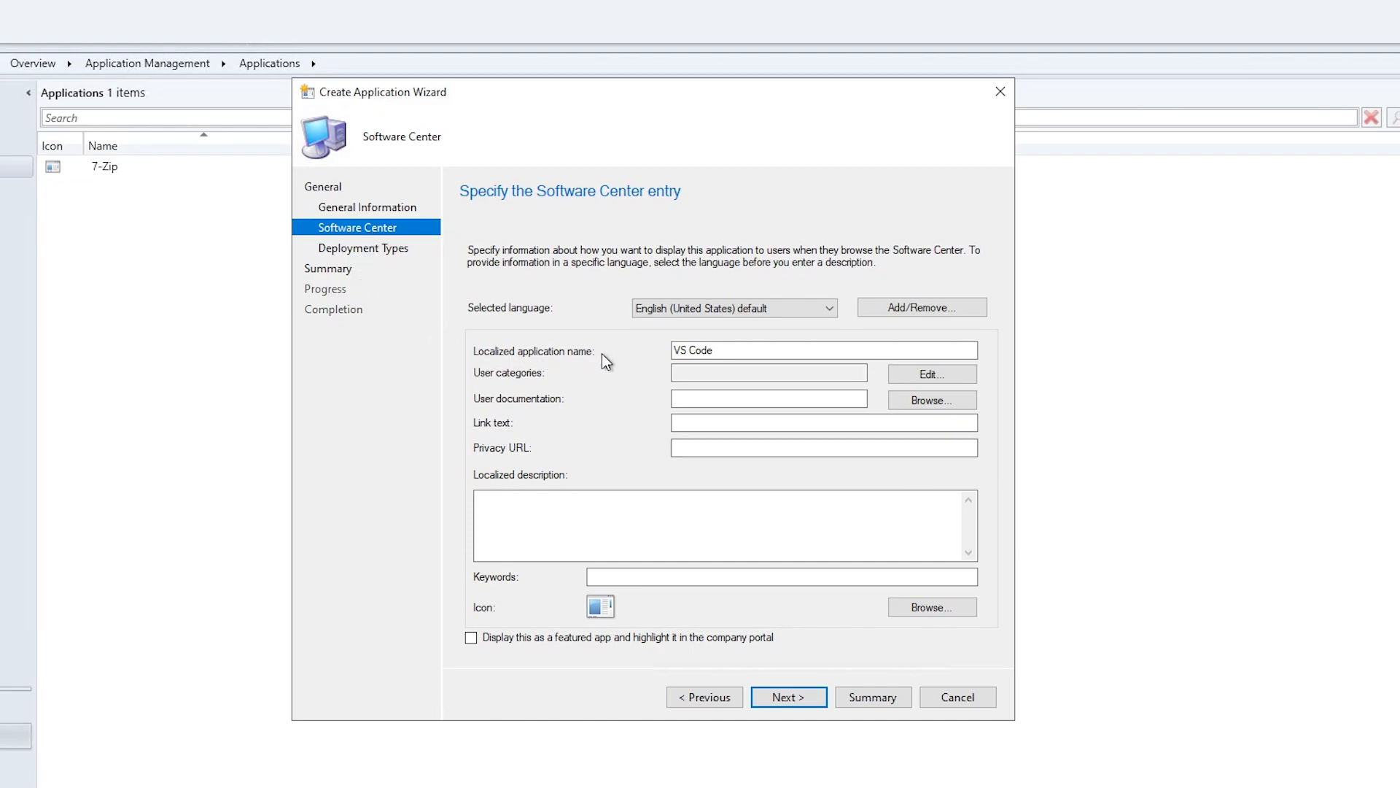
Step: Keep VS Code as the localized application name and assign the tools user category
left_click_drag(732, 350, 523, 332)
left_click(737, 350)
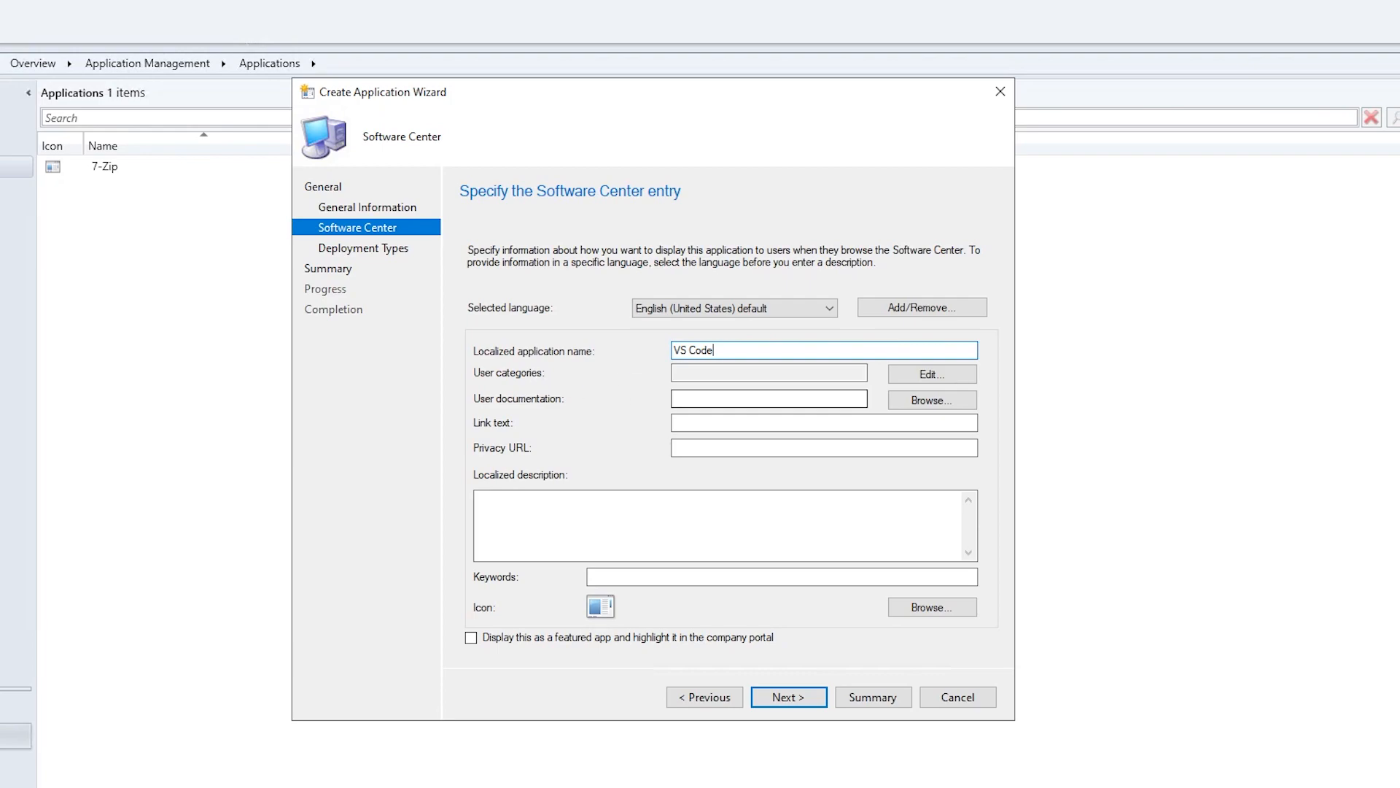
left_click(929, 375)
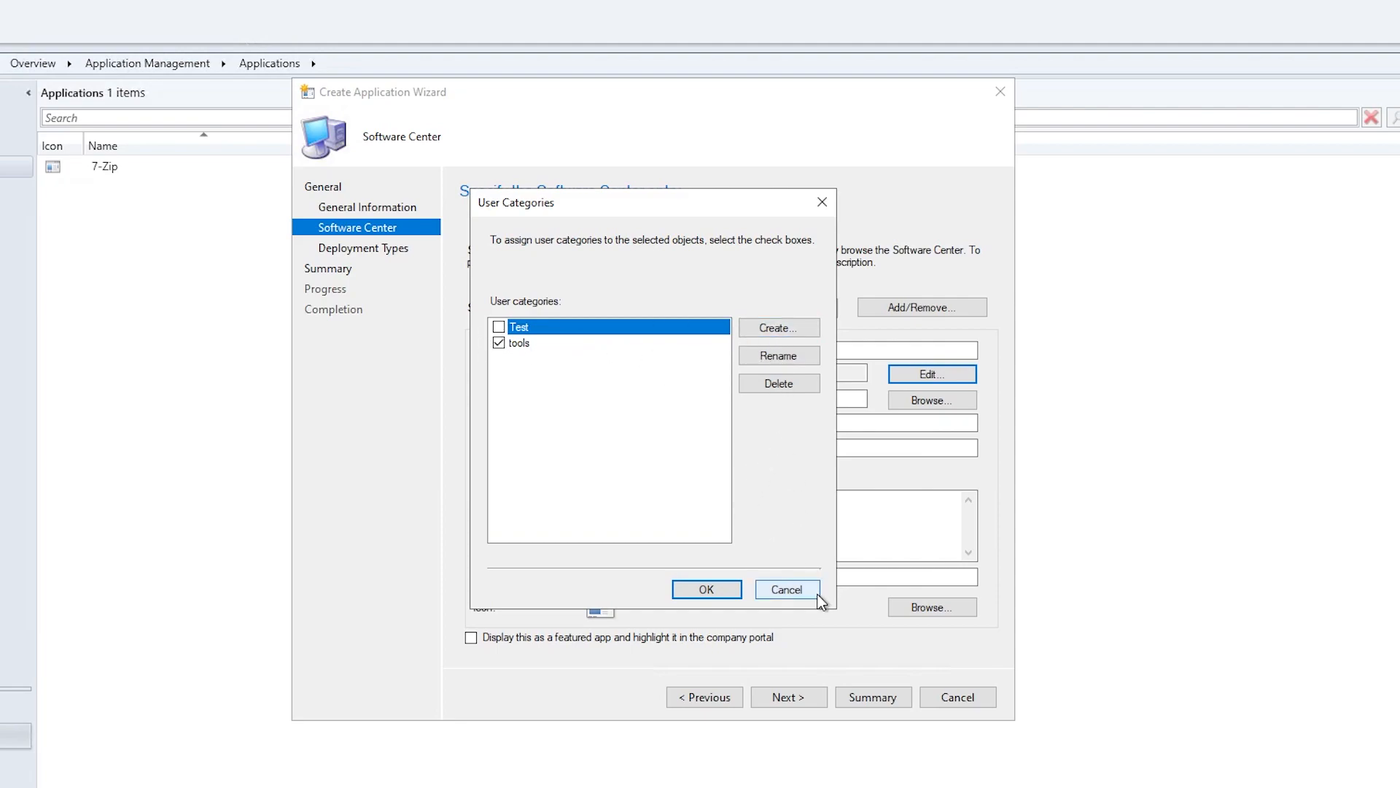
left_click(709, 588)
left_click(714, 399)
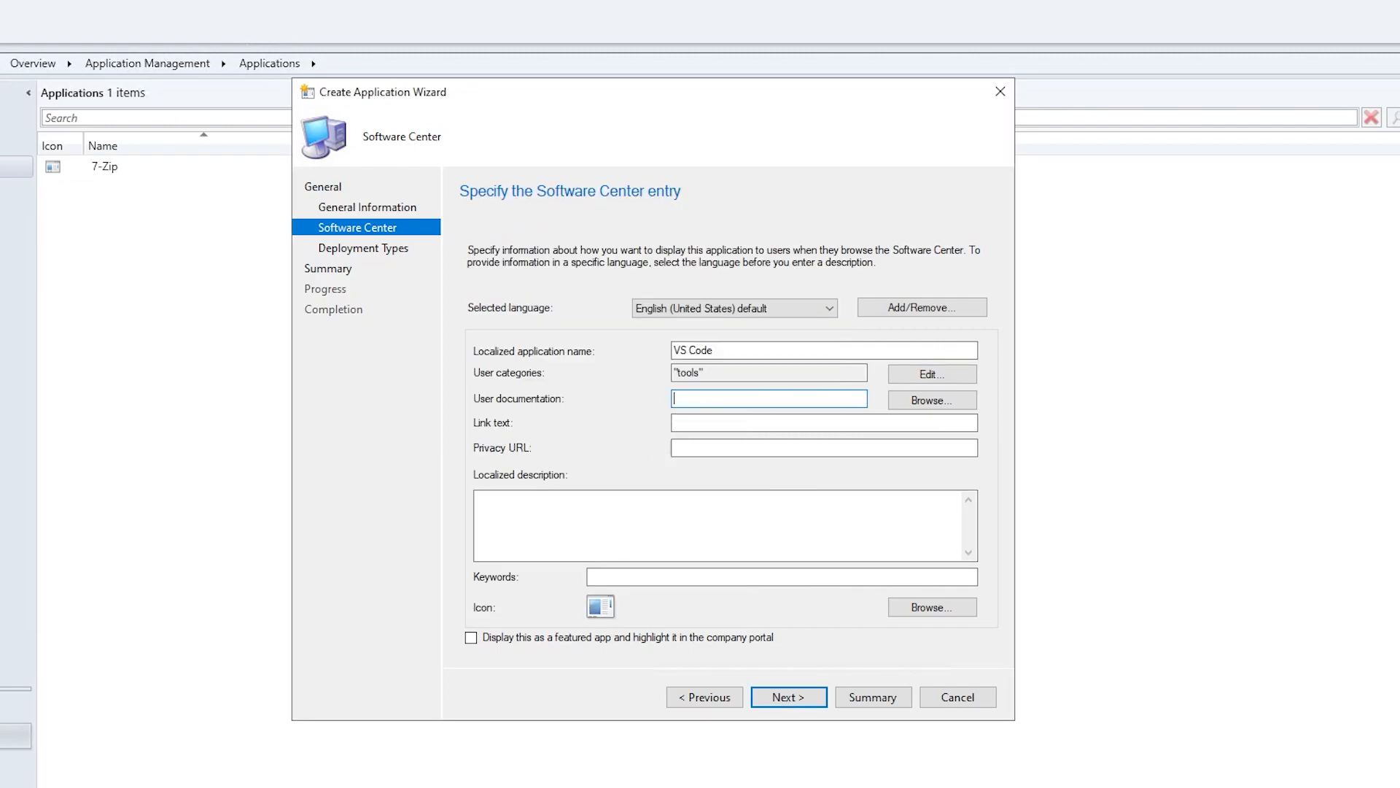
left_click(715, 423)
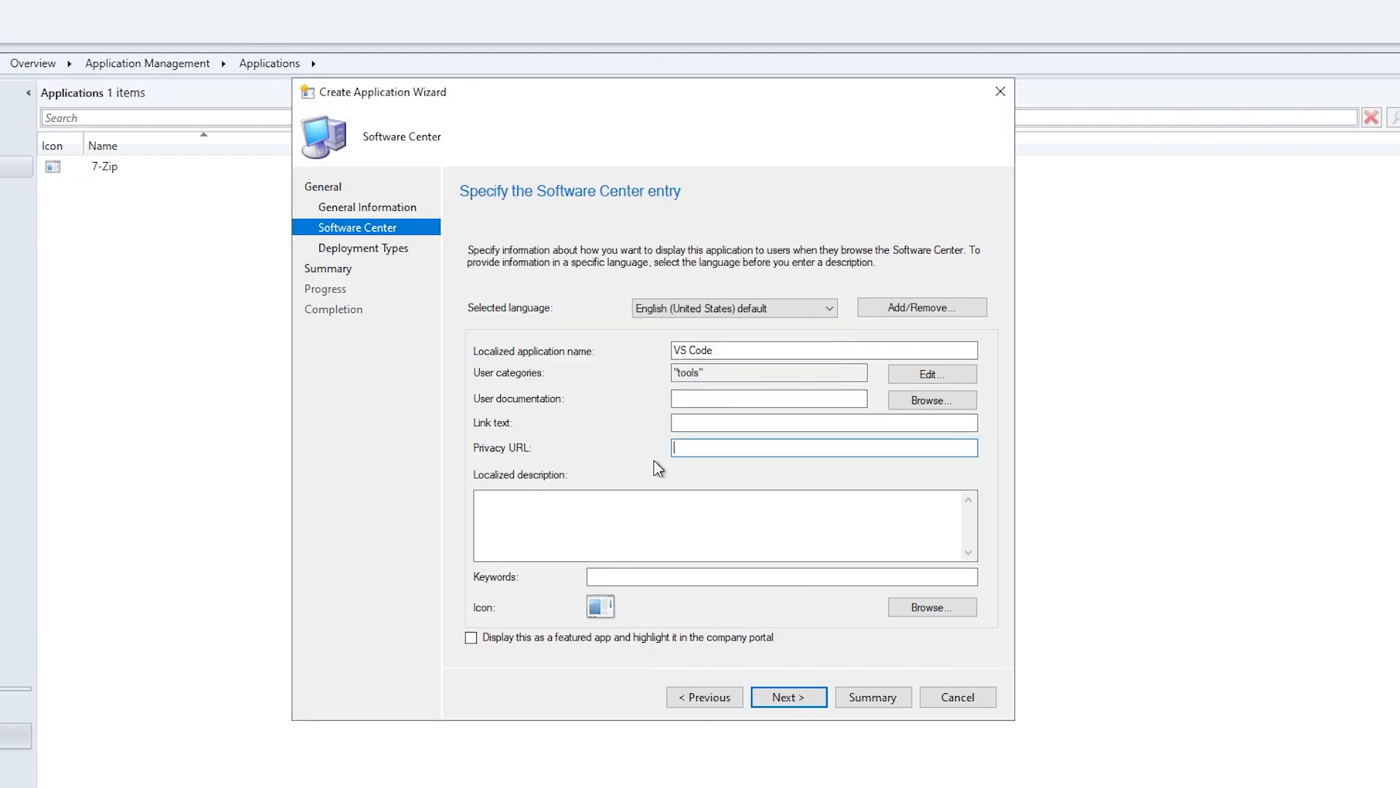
Step: Switch to the Edge browser and open the Docs page of the Visual Studio Code website for a localized description
left_click(619, 513)
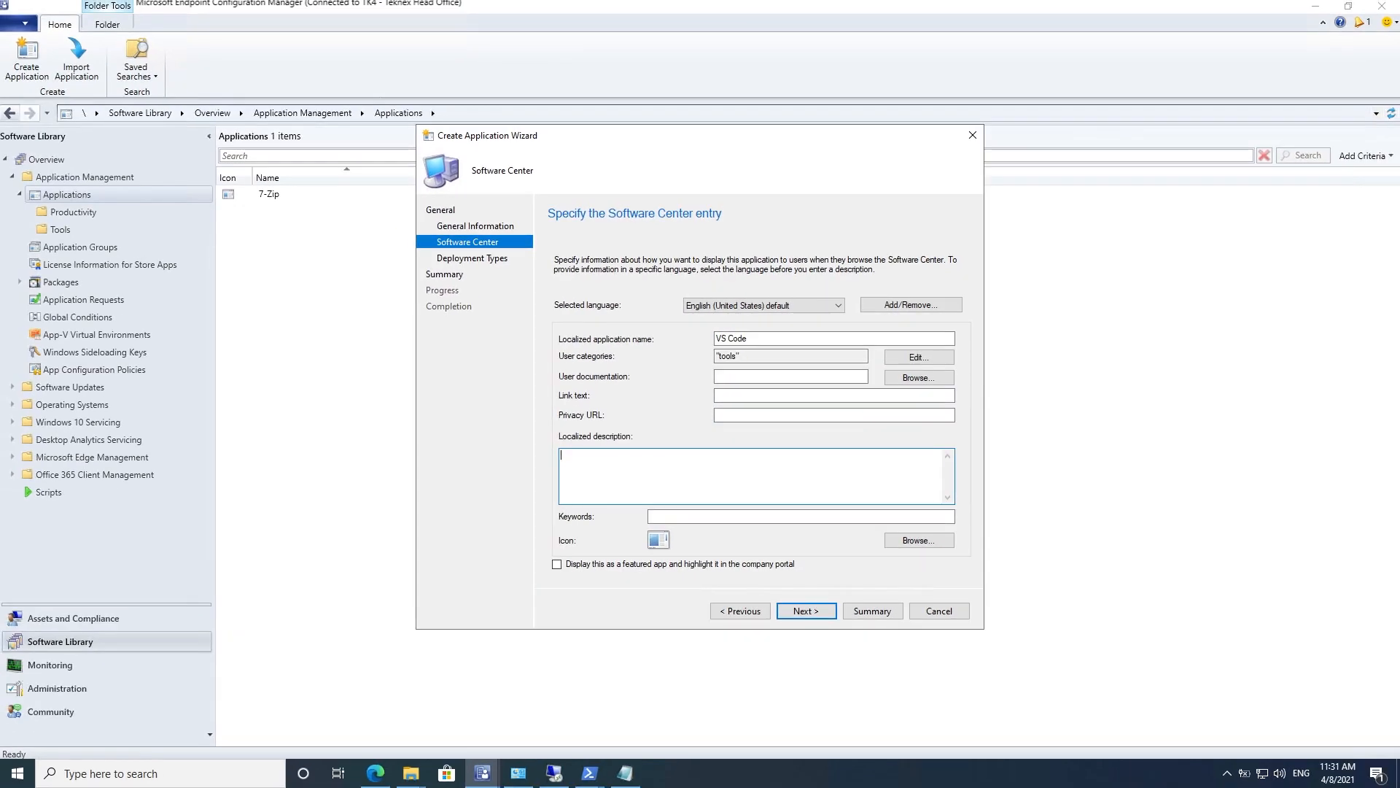
left_click(377, 773)
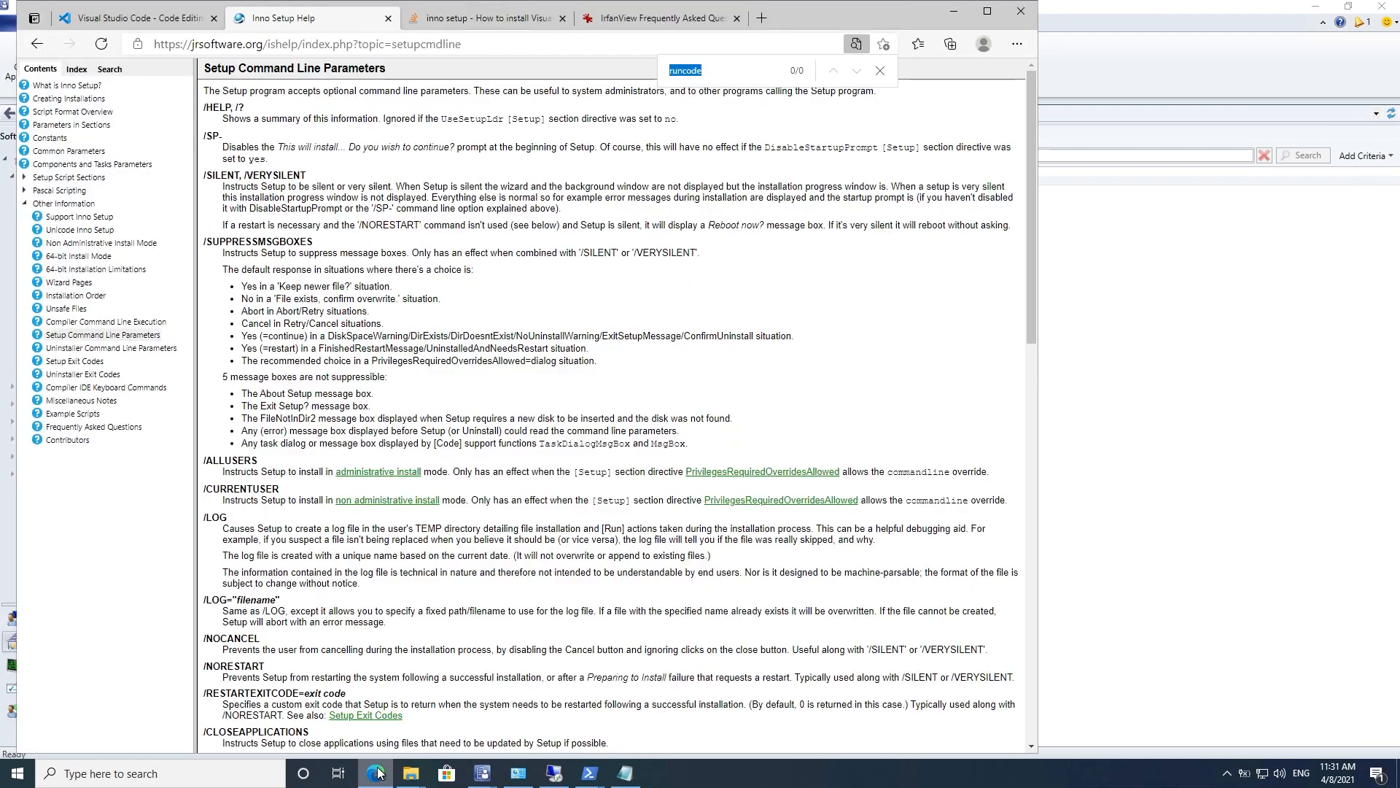
left_click(137, 16)
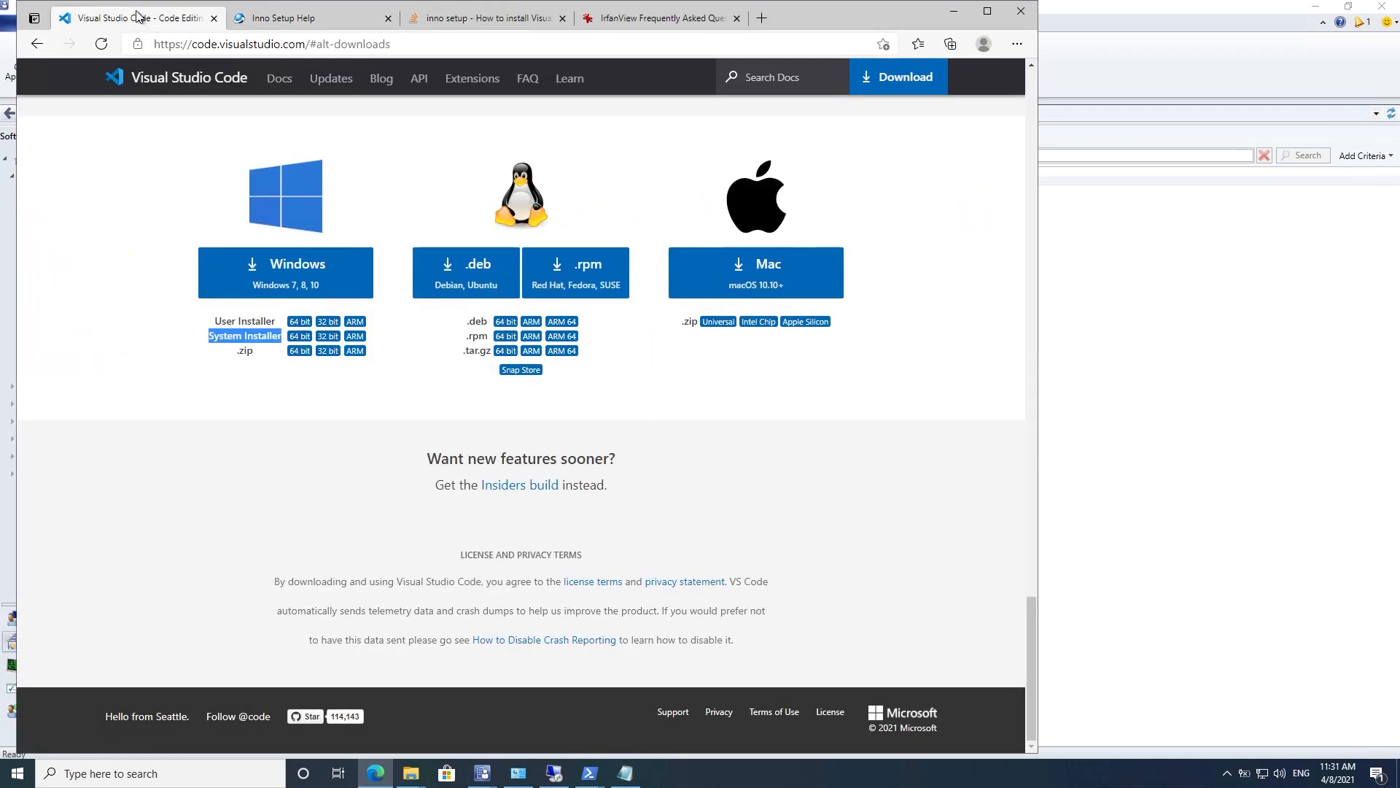
left_click(159, 79)
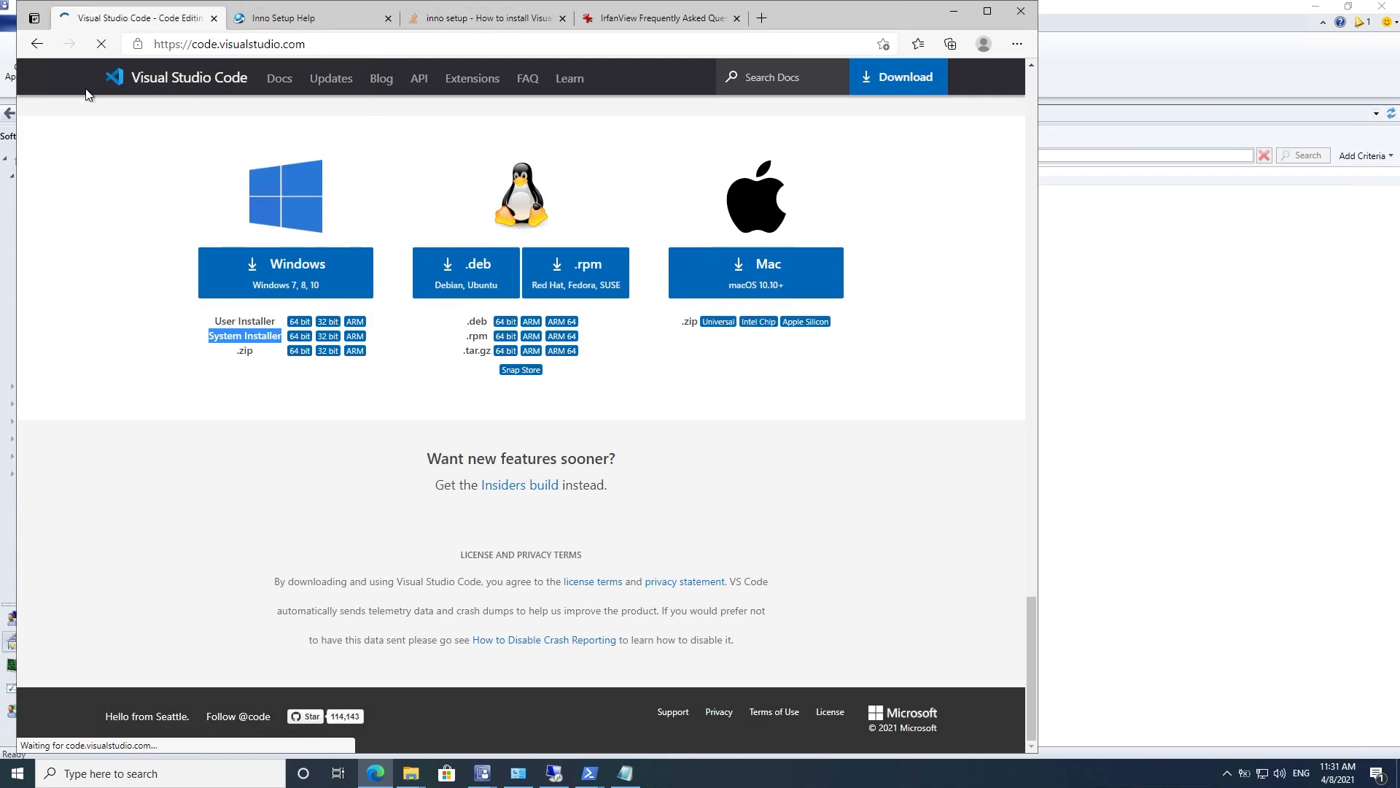
scroll(589, 336, "down", 3)
scroll(589, 337, "up", 3)
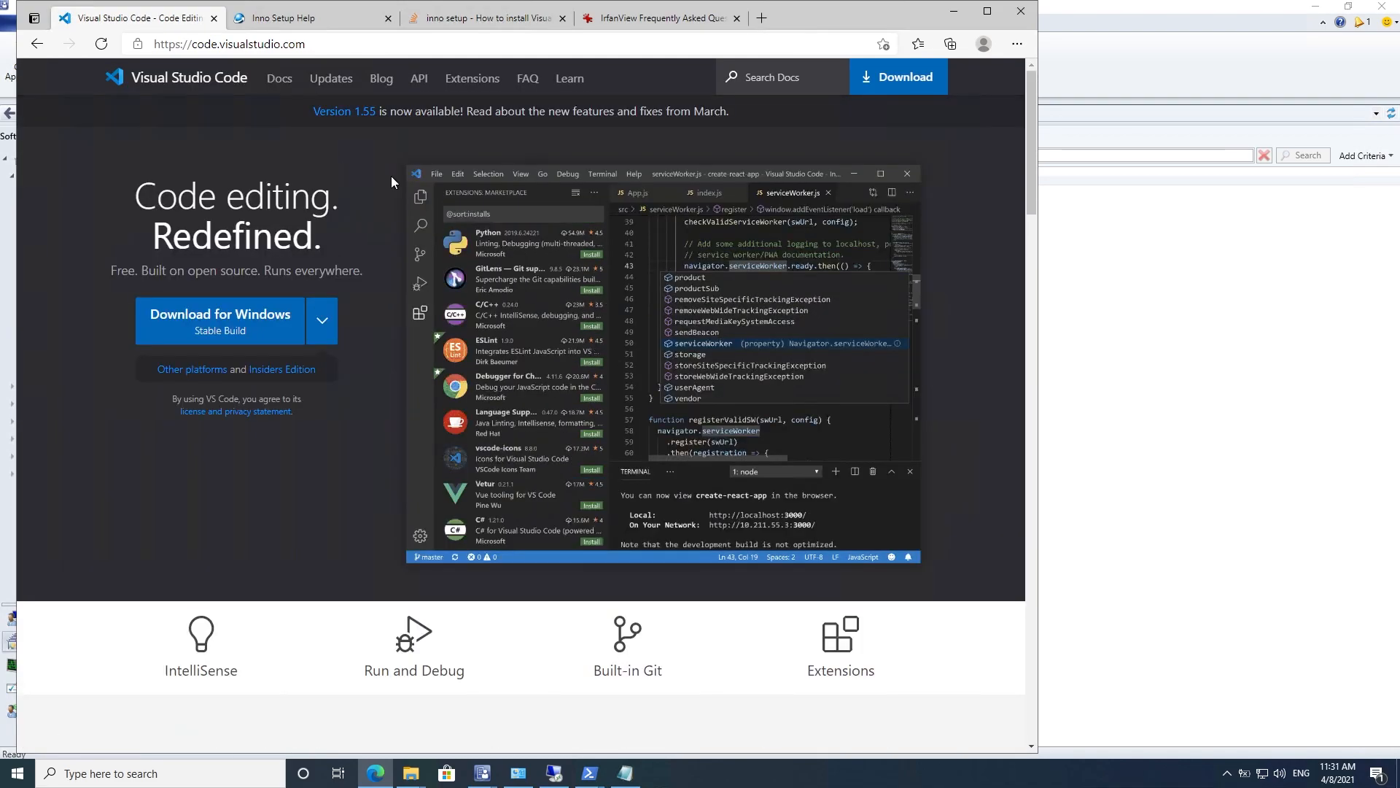
left_click(274, 88)
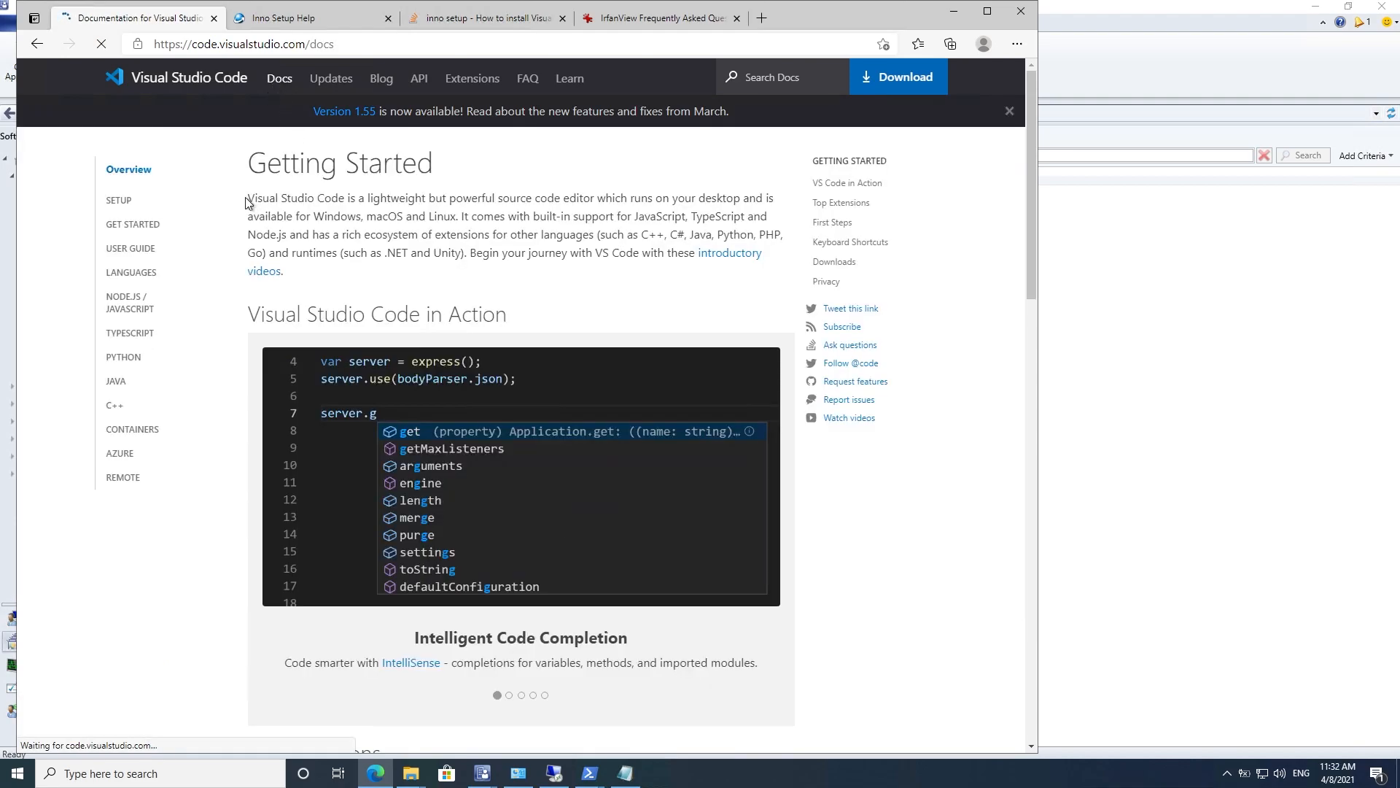
Step: Copy the Getting Started introduction from "Visual Studio Code is a lightweight" through "(such as .NET and Unity)"
left_click_drag(248, 200, 461, 254)
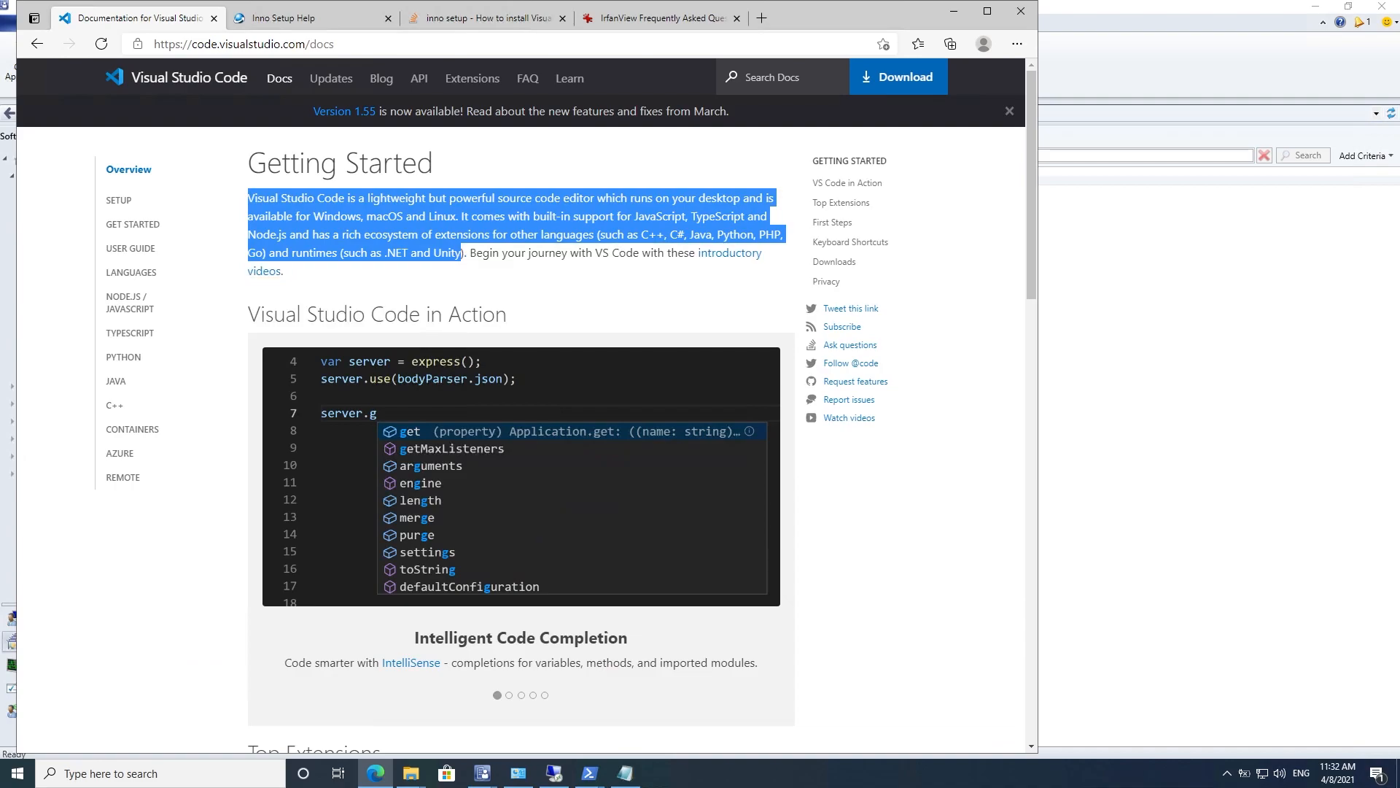
right_click(447, 232)
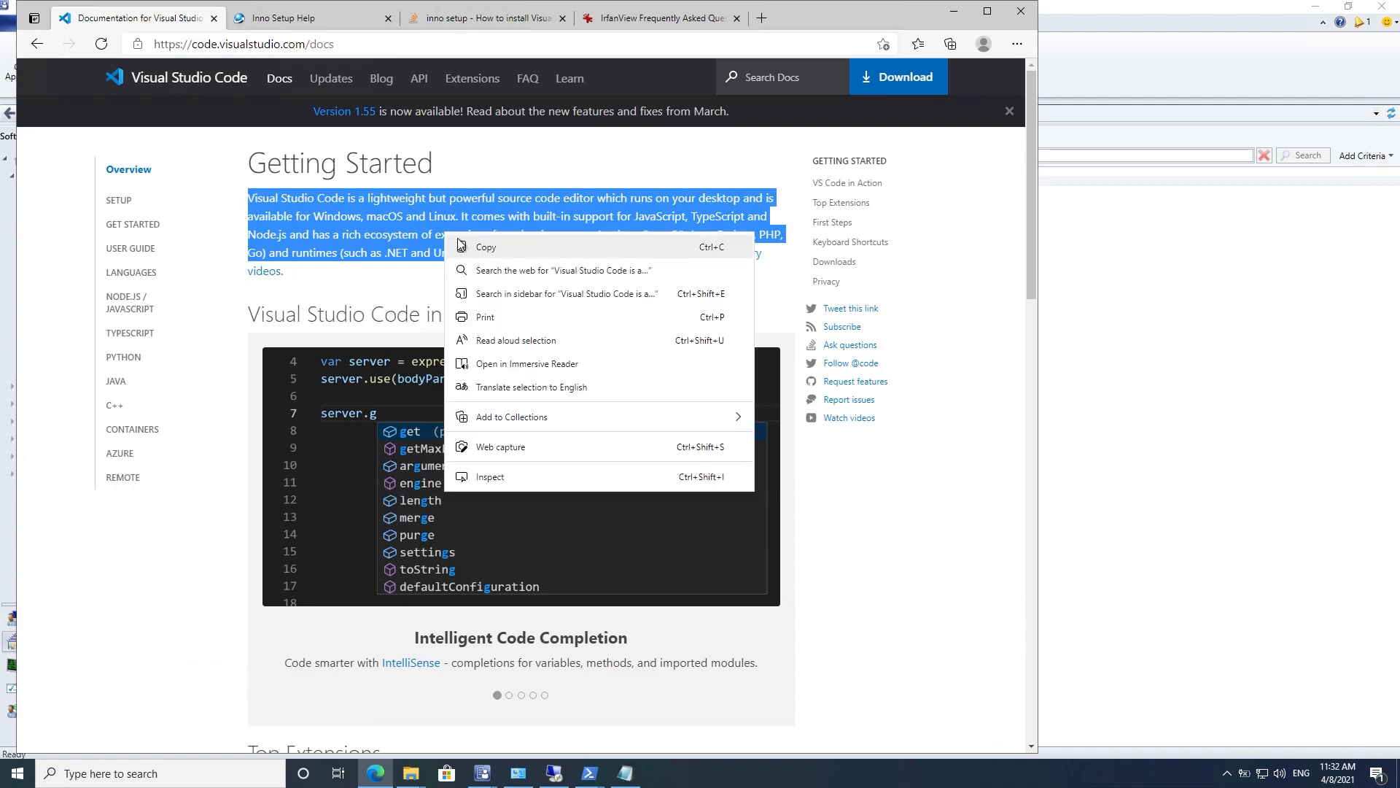
left_click(481, 243)
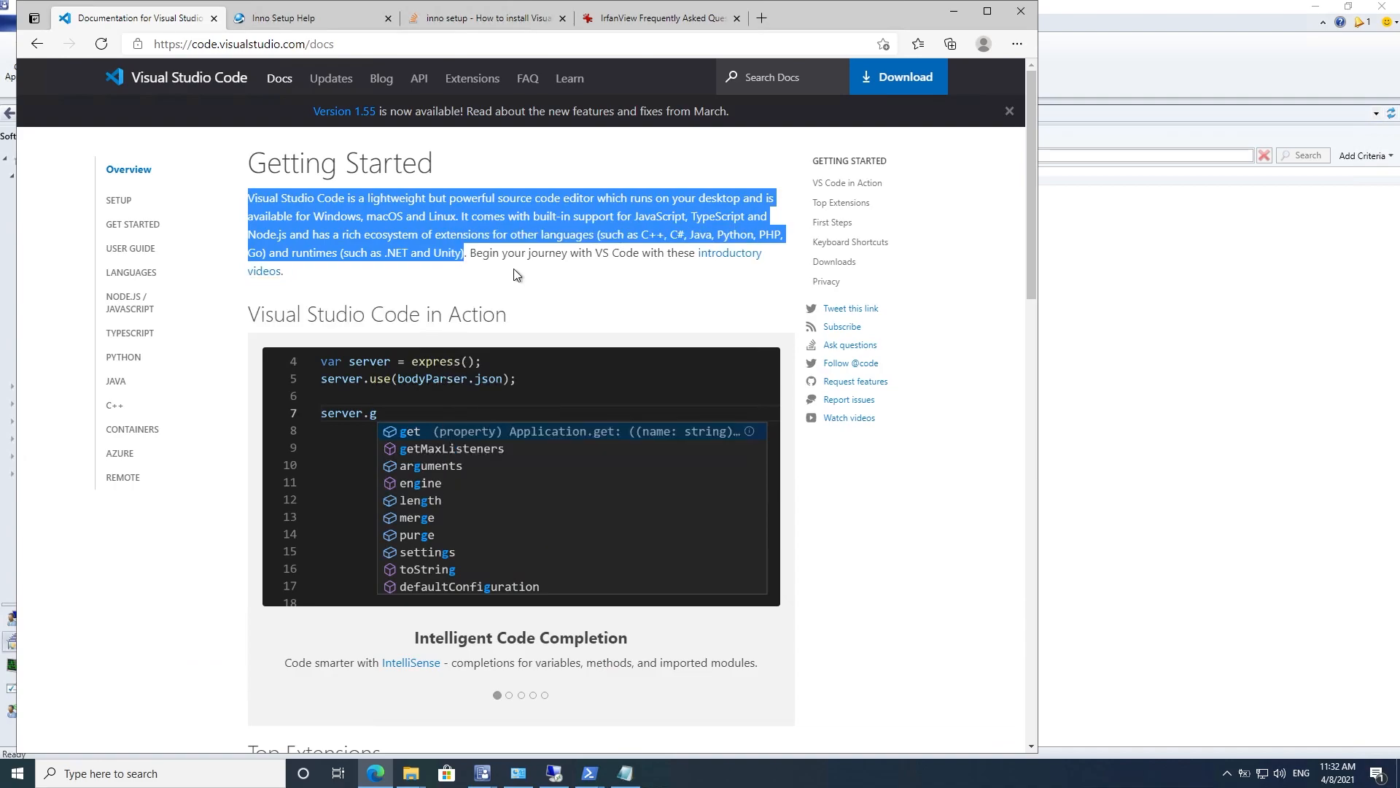
Step: Return to the Create Application Wizard, paste the copied text as the localized description, and end it with a period
left_click(483, 771)
left_click(515, 725)
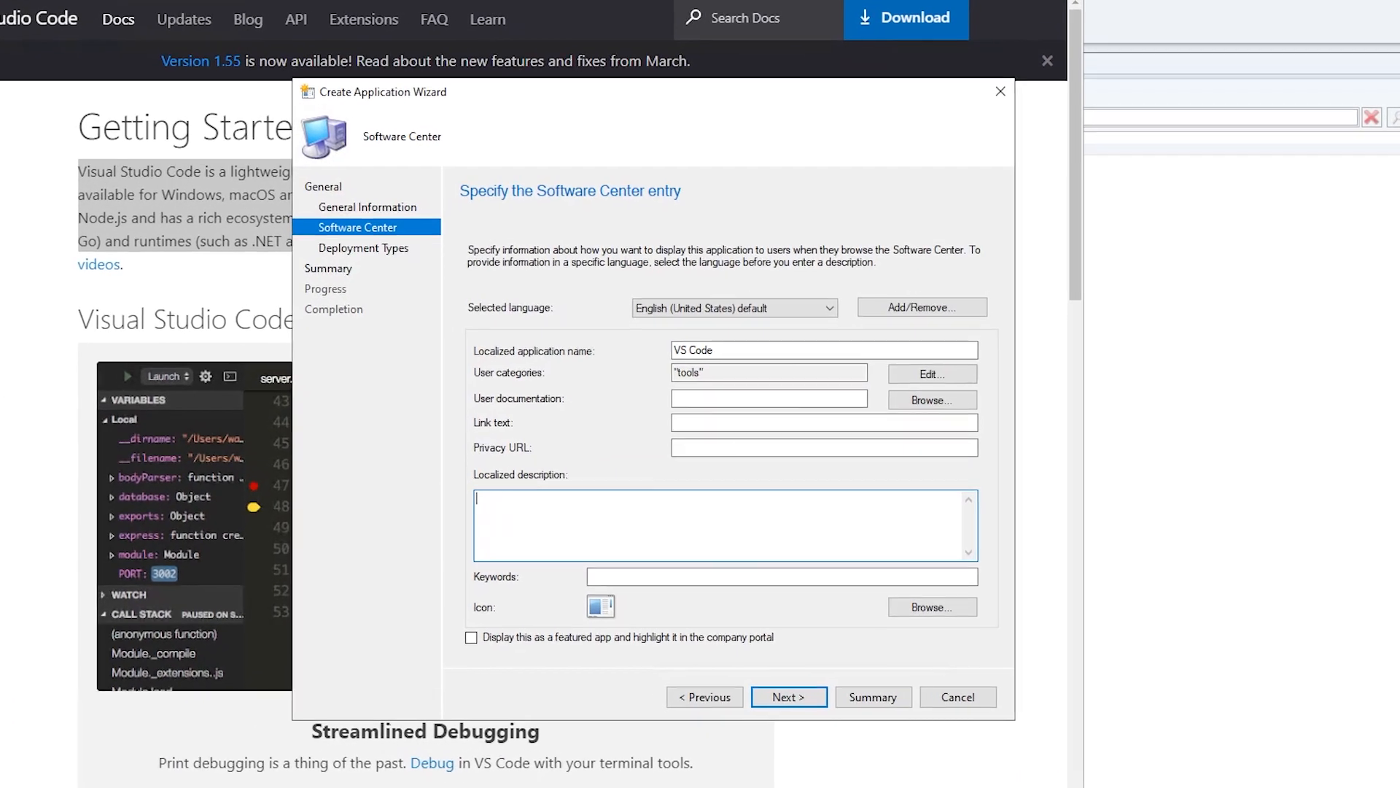
right_click(633, 466)
left_click(622, 595)
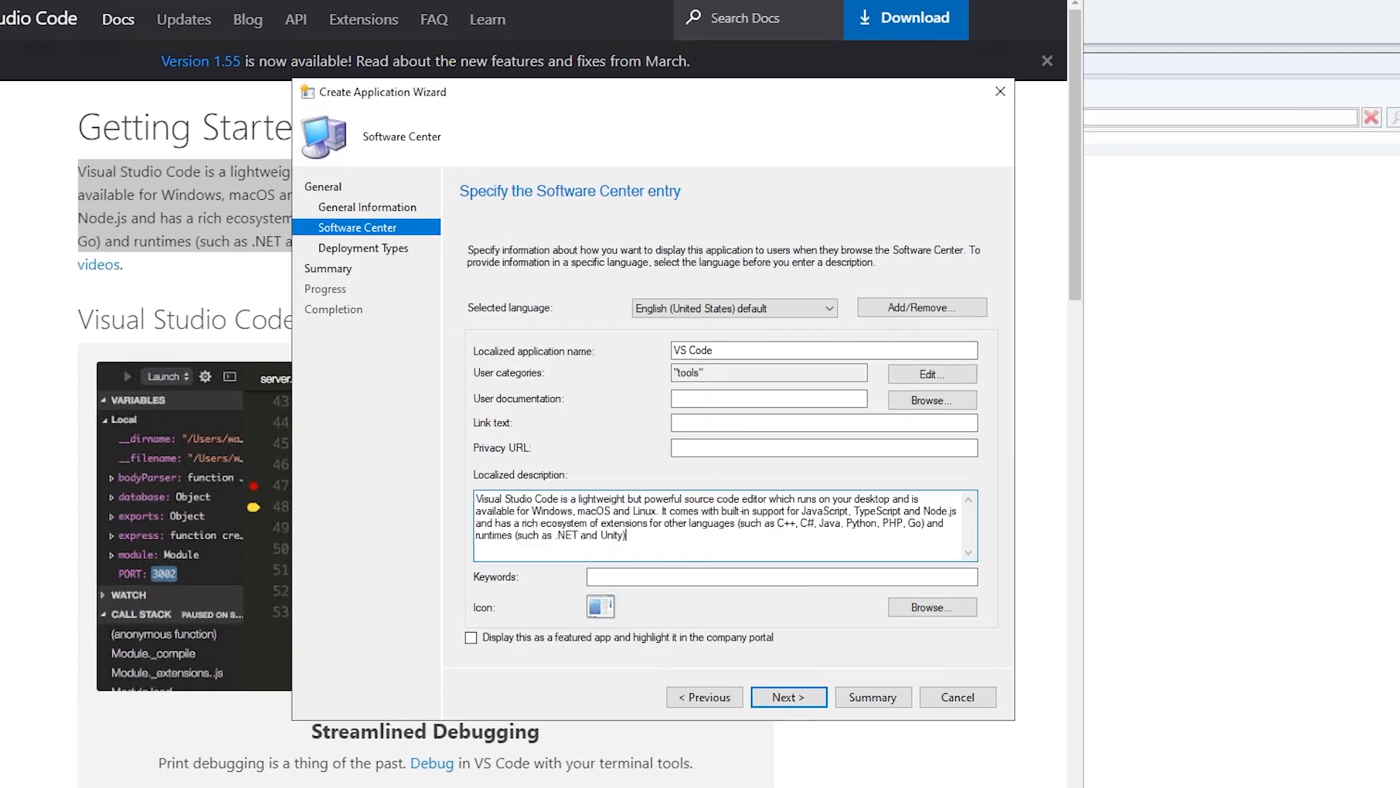
type(".")
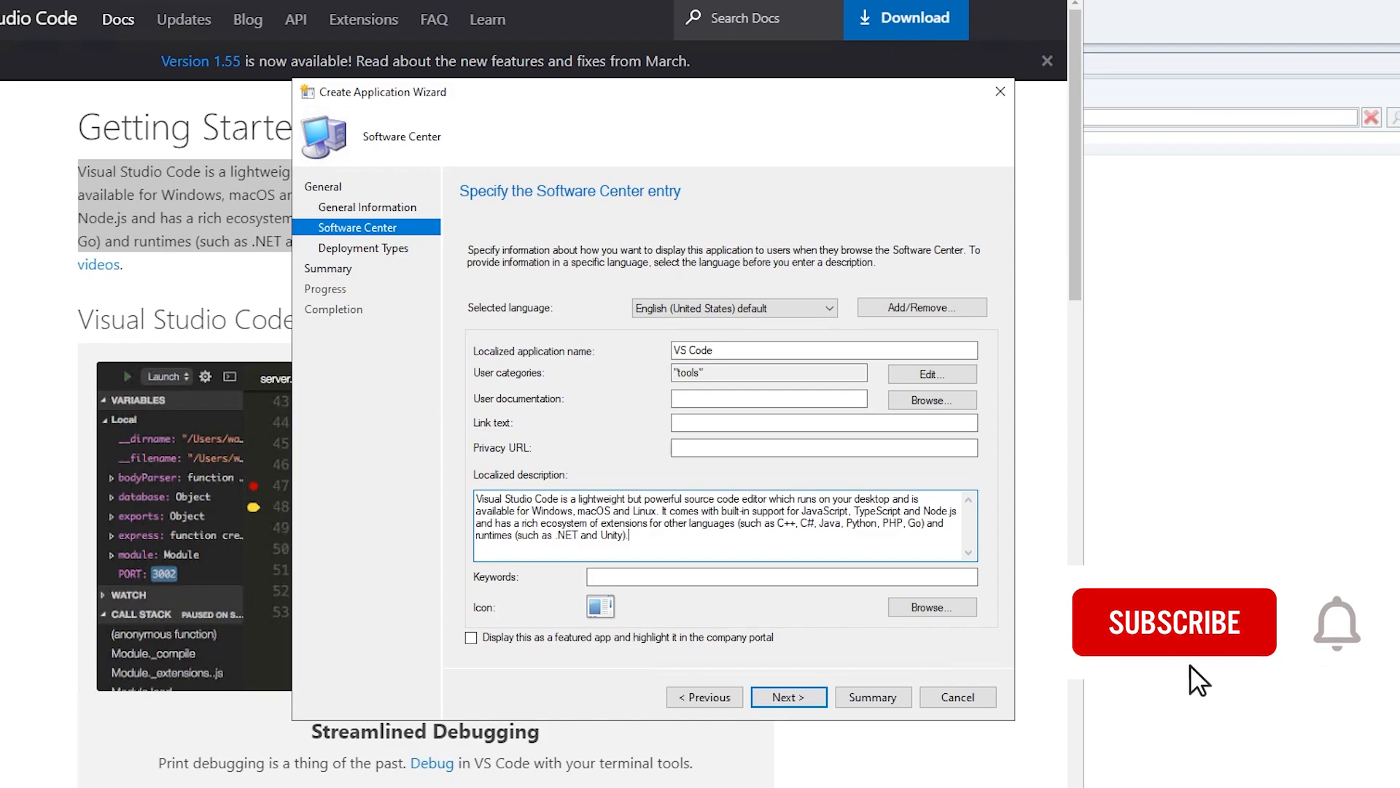
Step: Enter the keywords code,coding,visual,studio,vs for the Software Center entry
key("Tab")
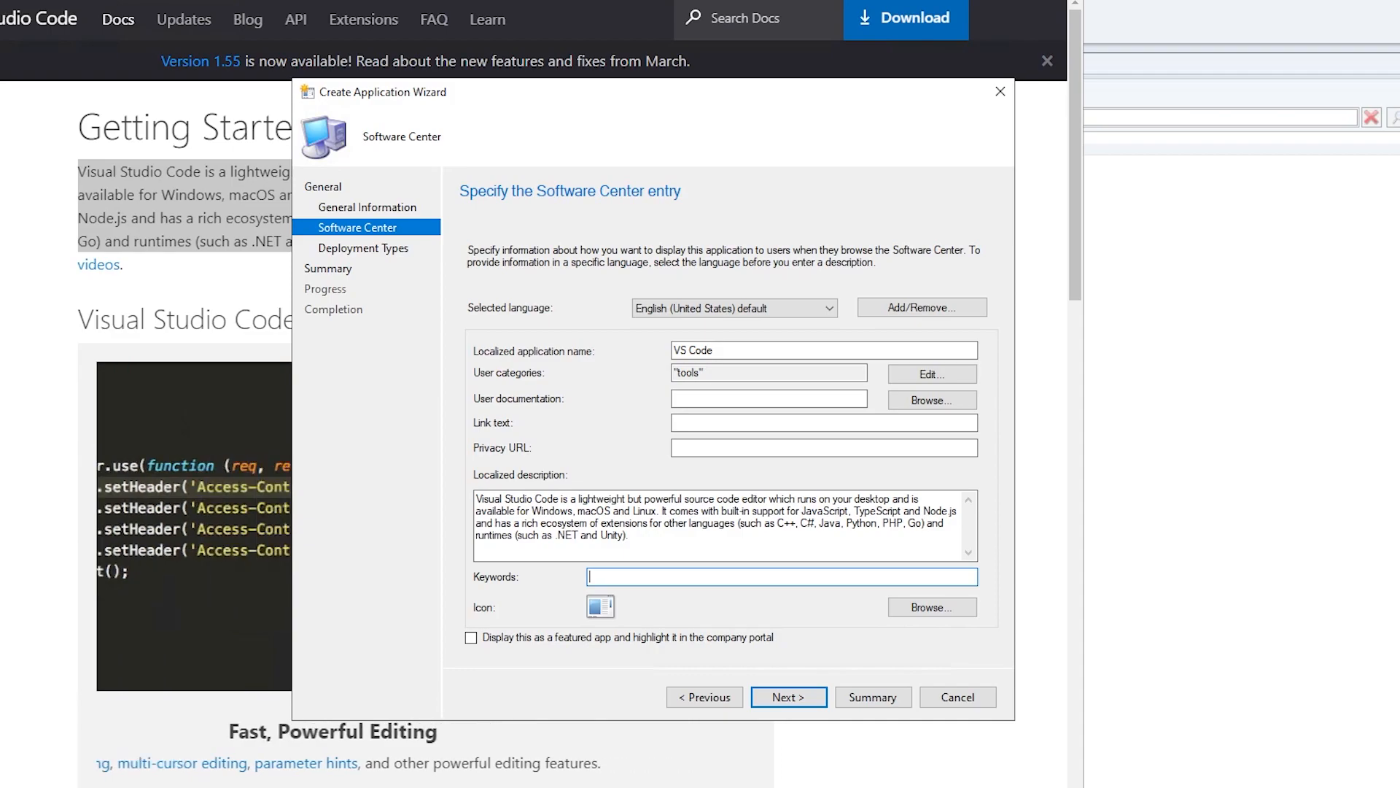
type("code")
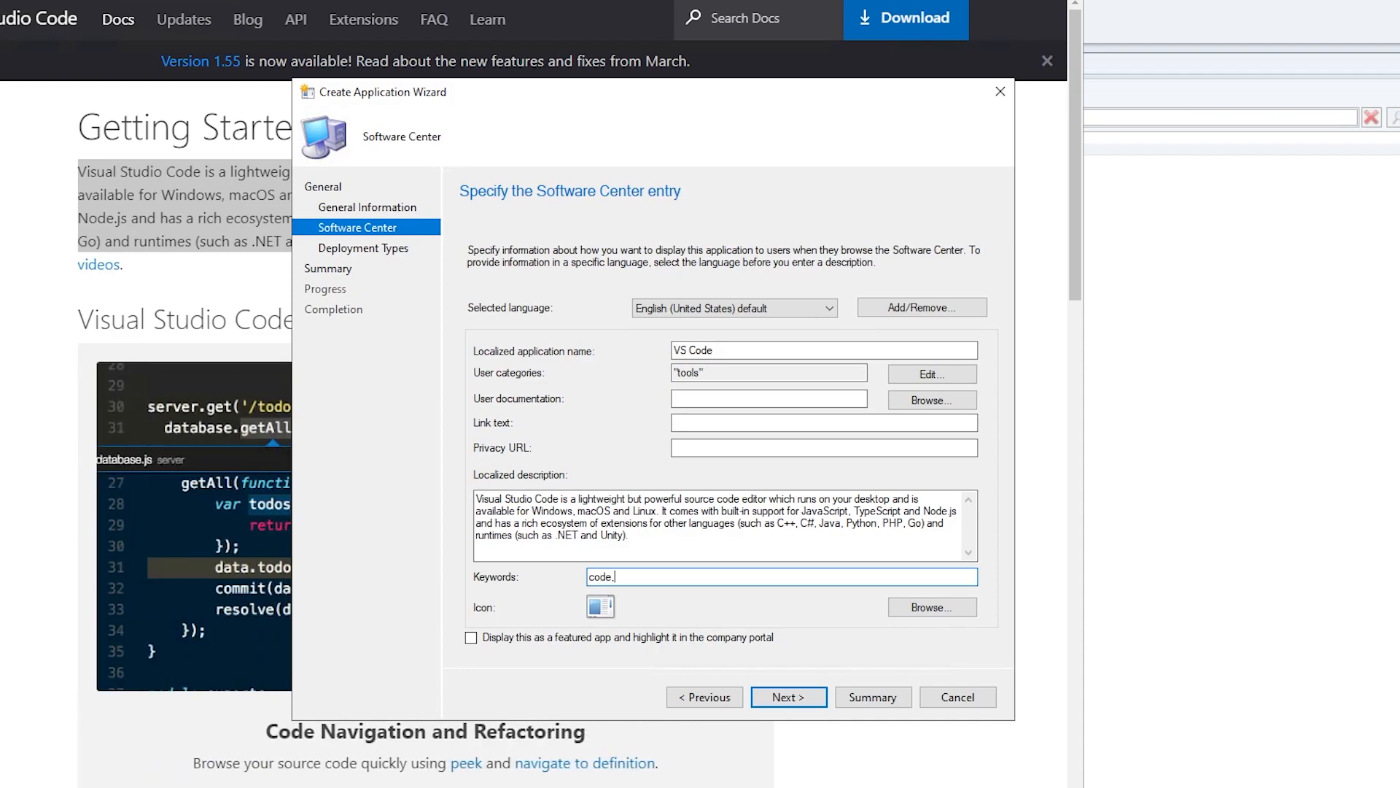
type(",coding,vis")
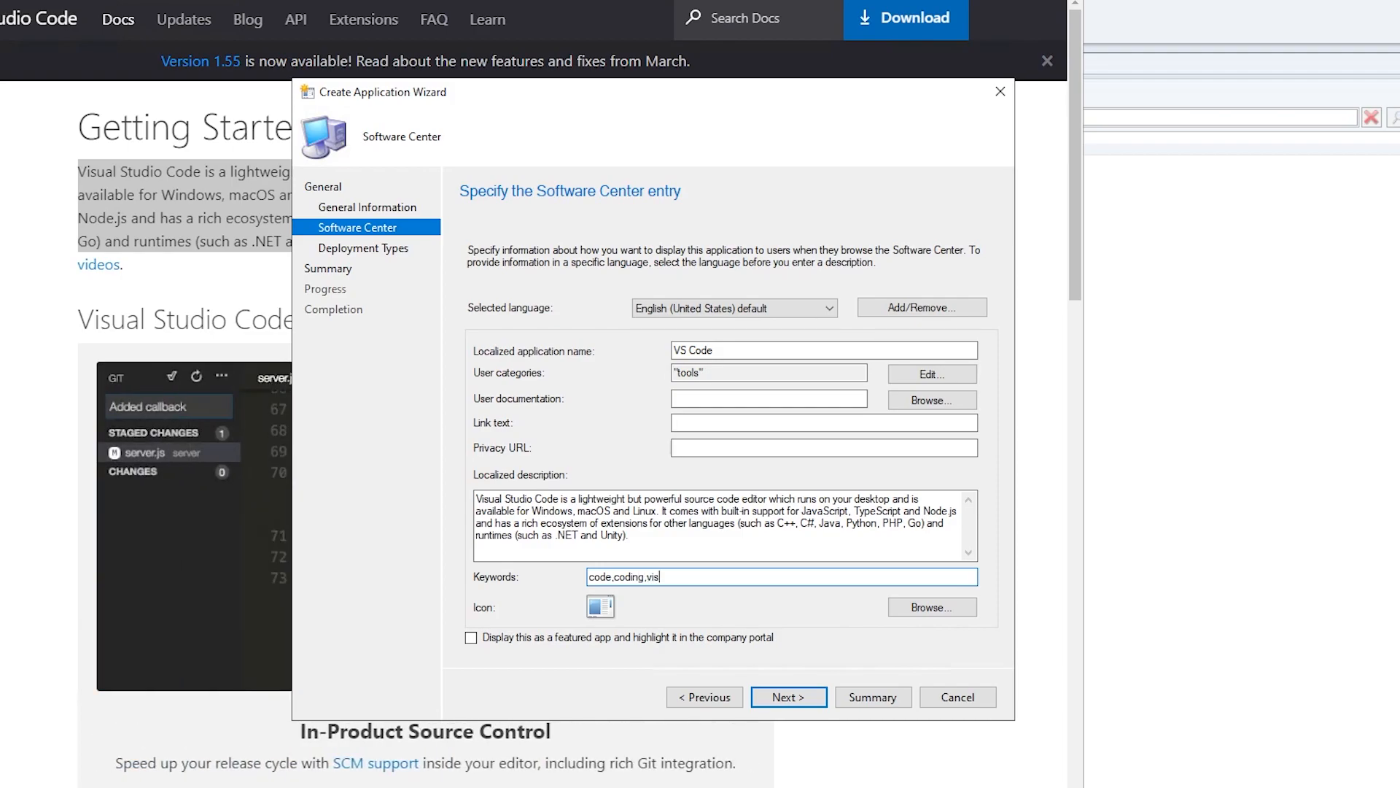
type("ual,studio")
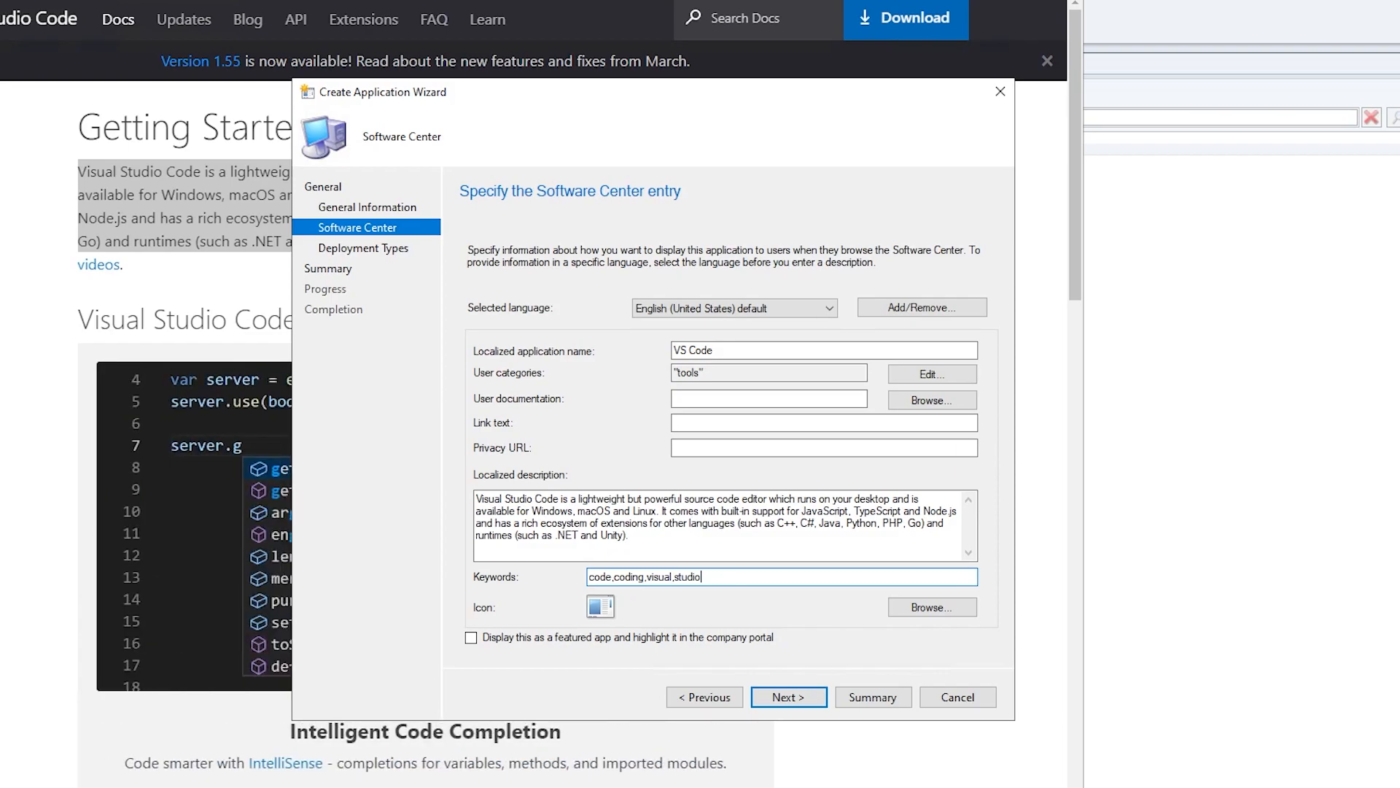
type(",vs")
key("BackSpace")
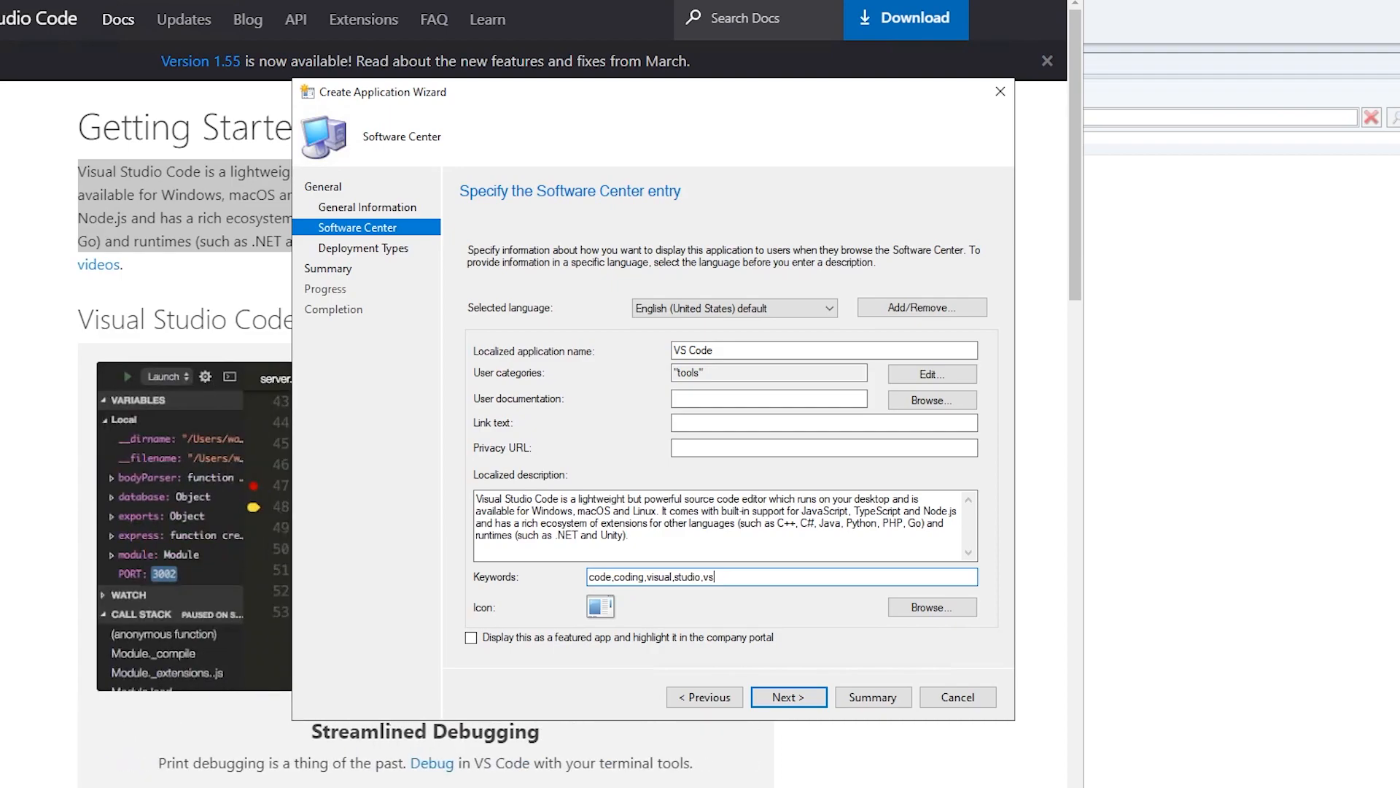
Step: Set the application icon to VS_Code_512x624.png from the Icons folder of the \\teknex-fs01\contentsource$ share
left_click(920, 606)
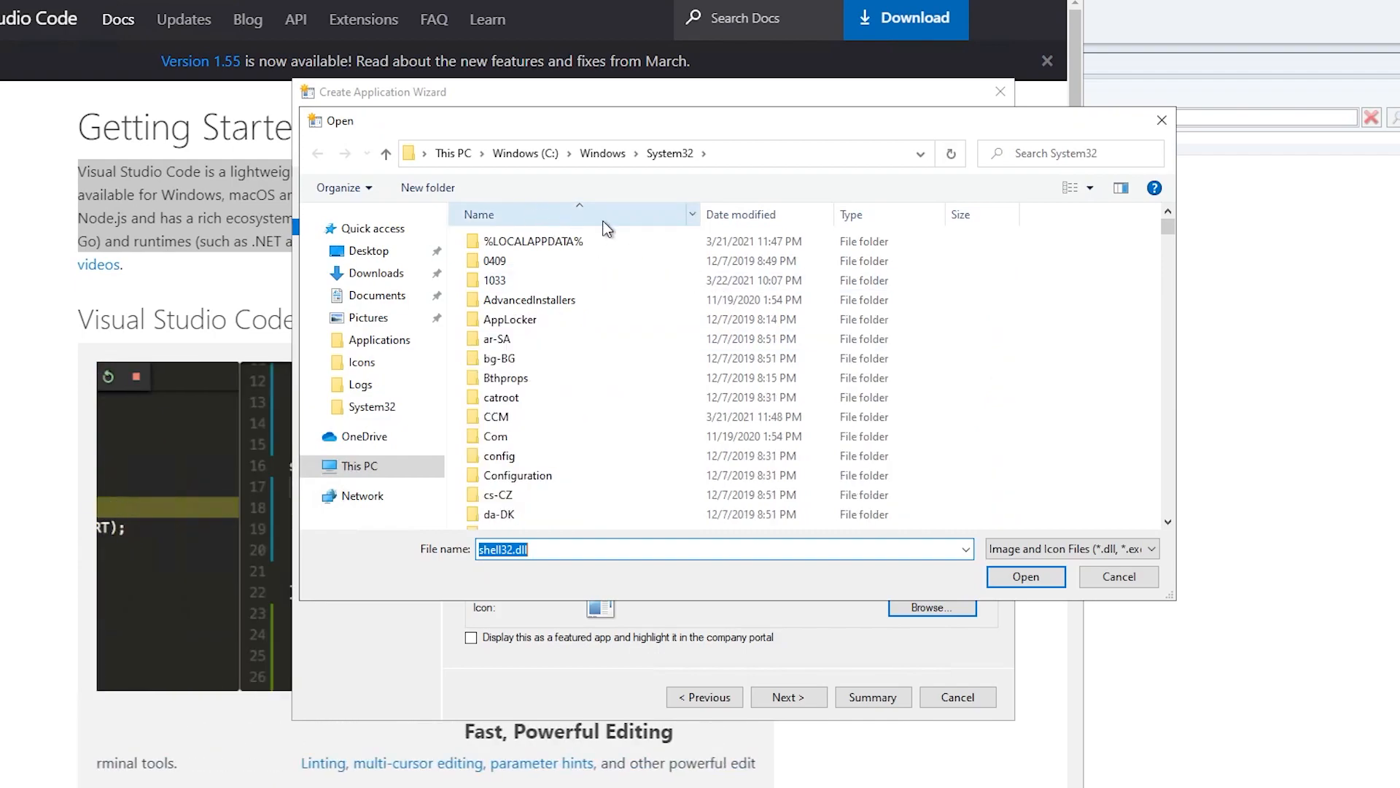
left_click(916, 159)
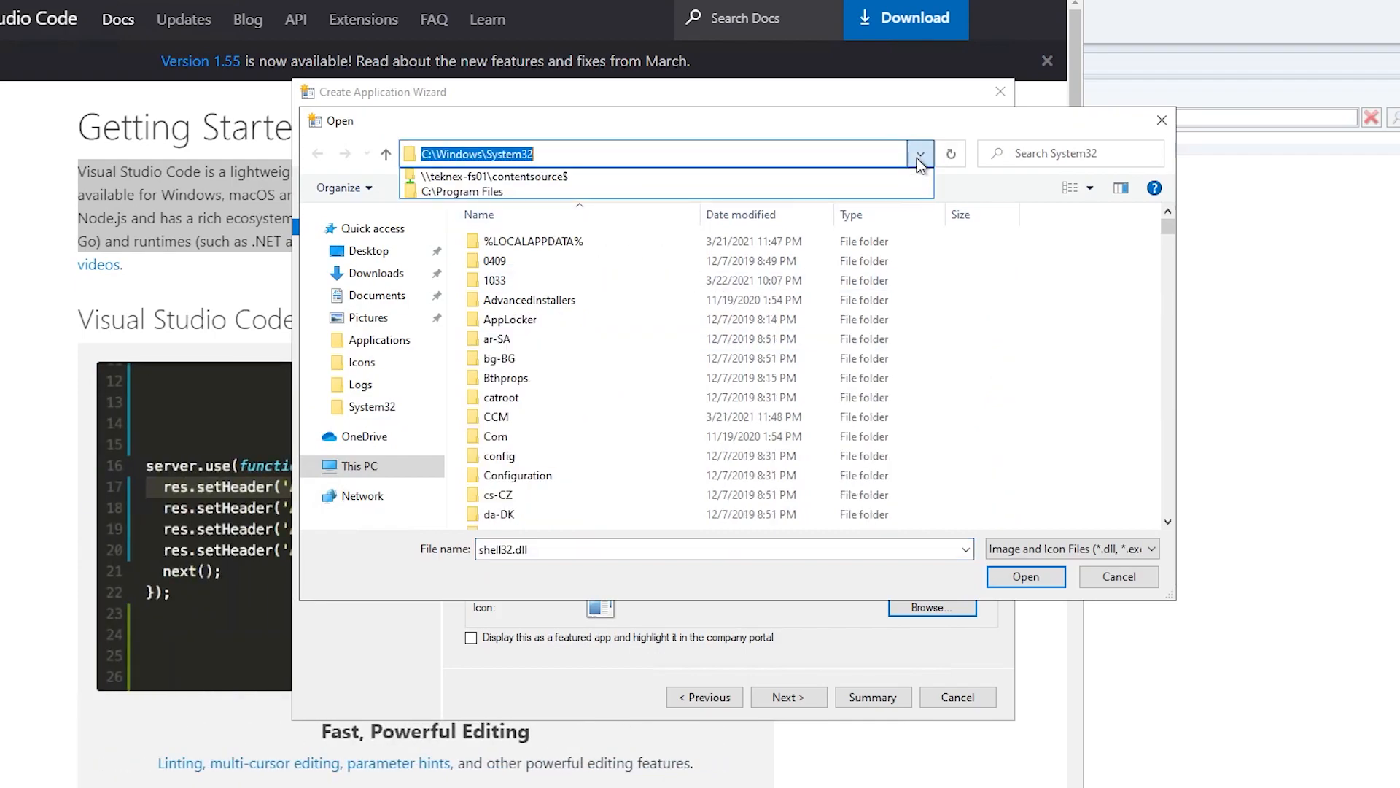
left_click(562, 181)
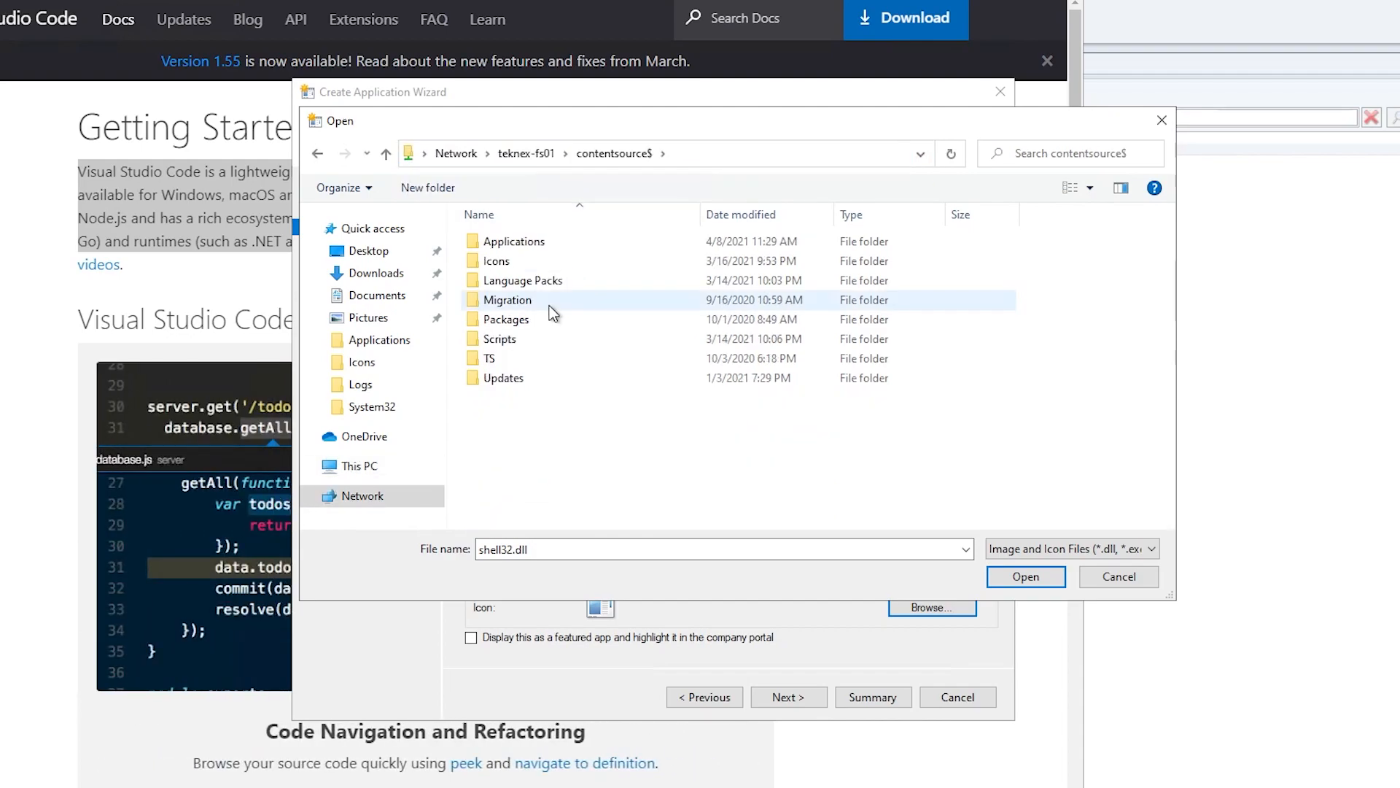
double_click(524, 260)
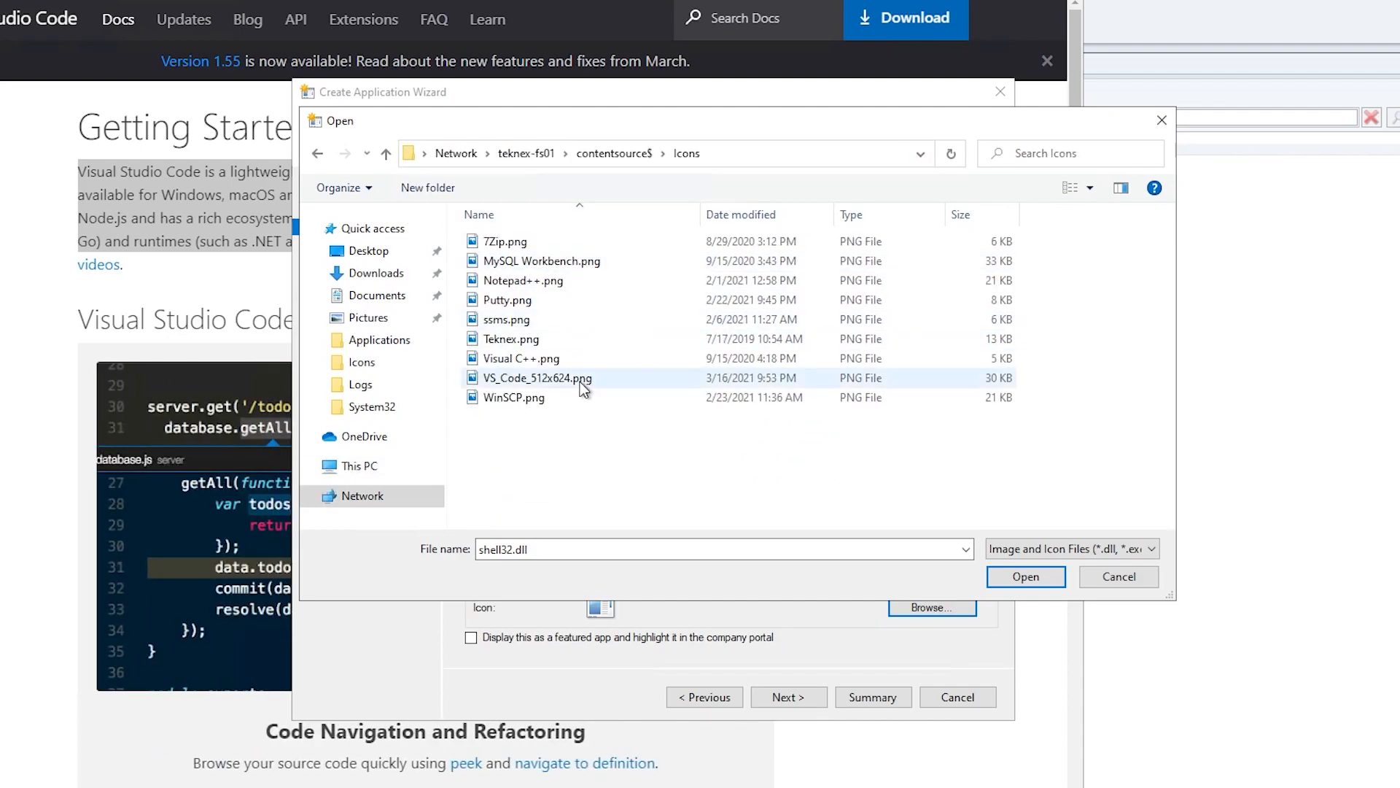
double_click(540, 378)
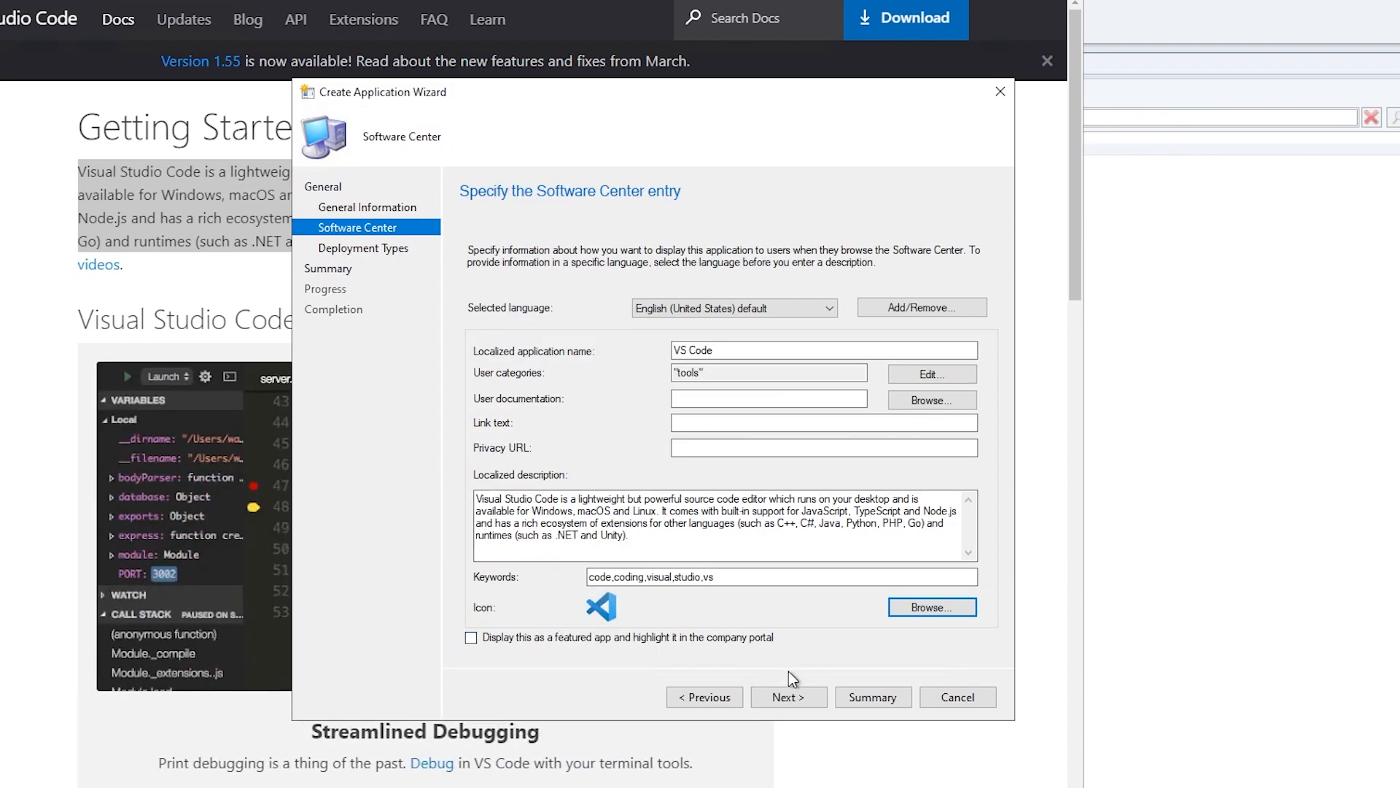
Step: Accept the Software Center entry and continue to the application's deployment types
left_click(802, 697)
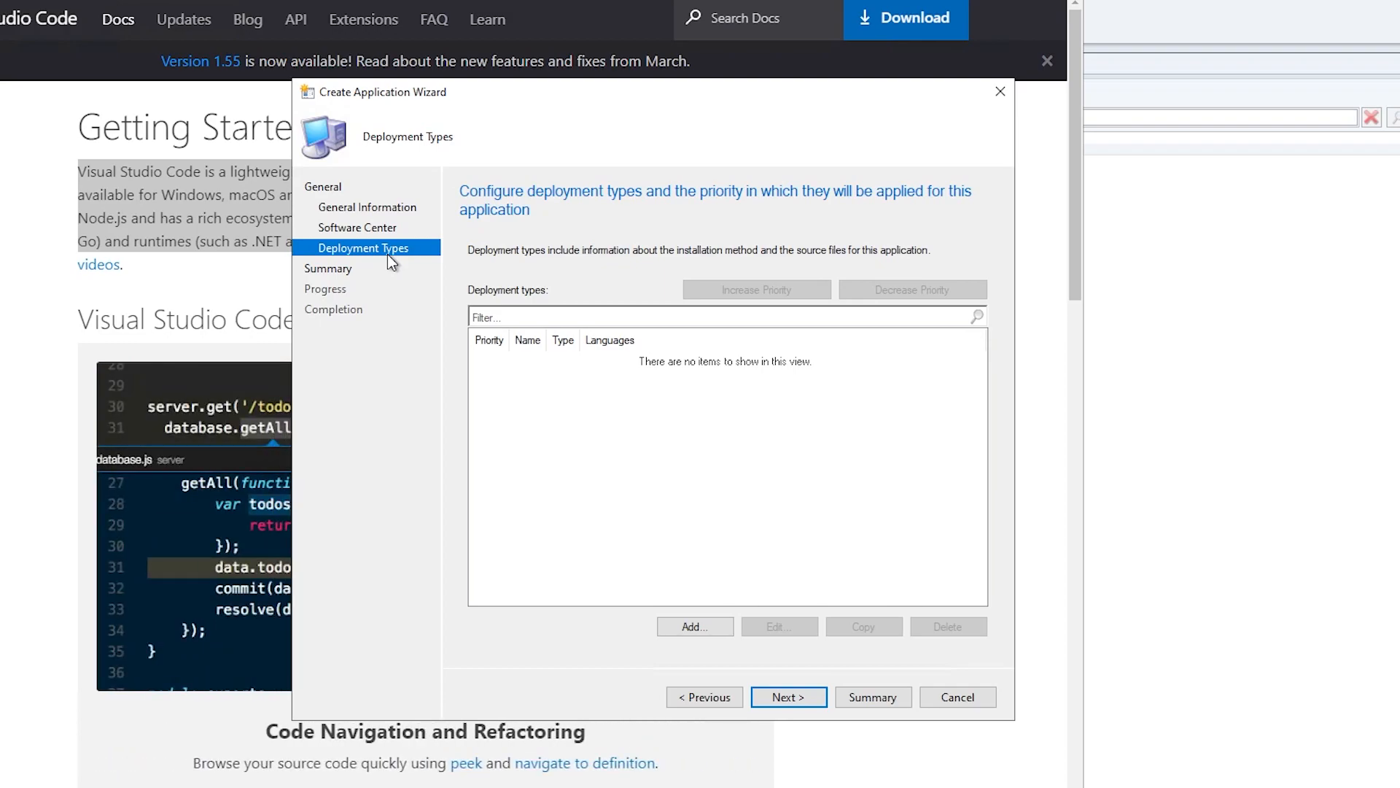
left_click(682, 624)
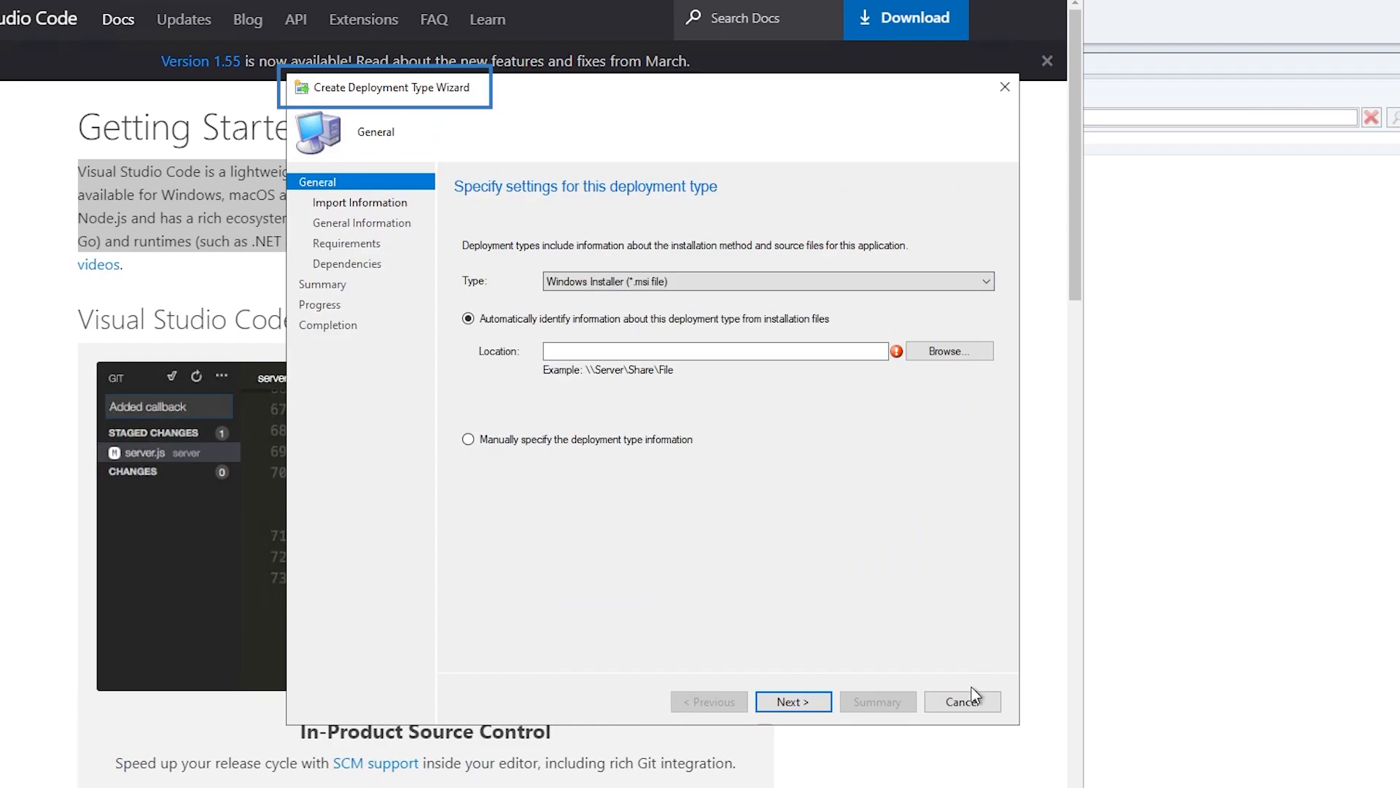
left_click_drag(621, 96, 982, 129)
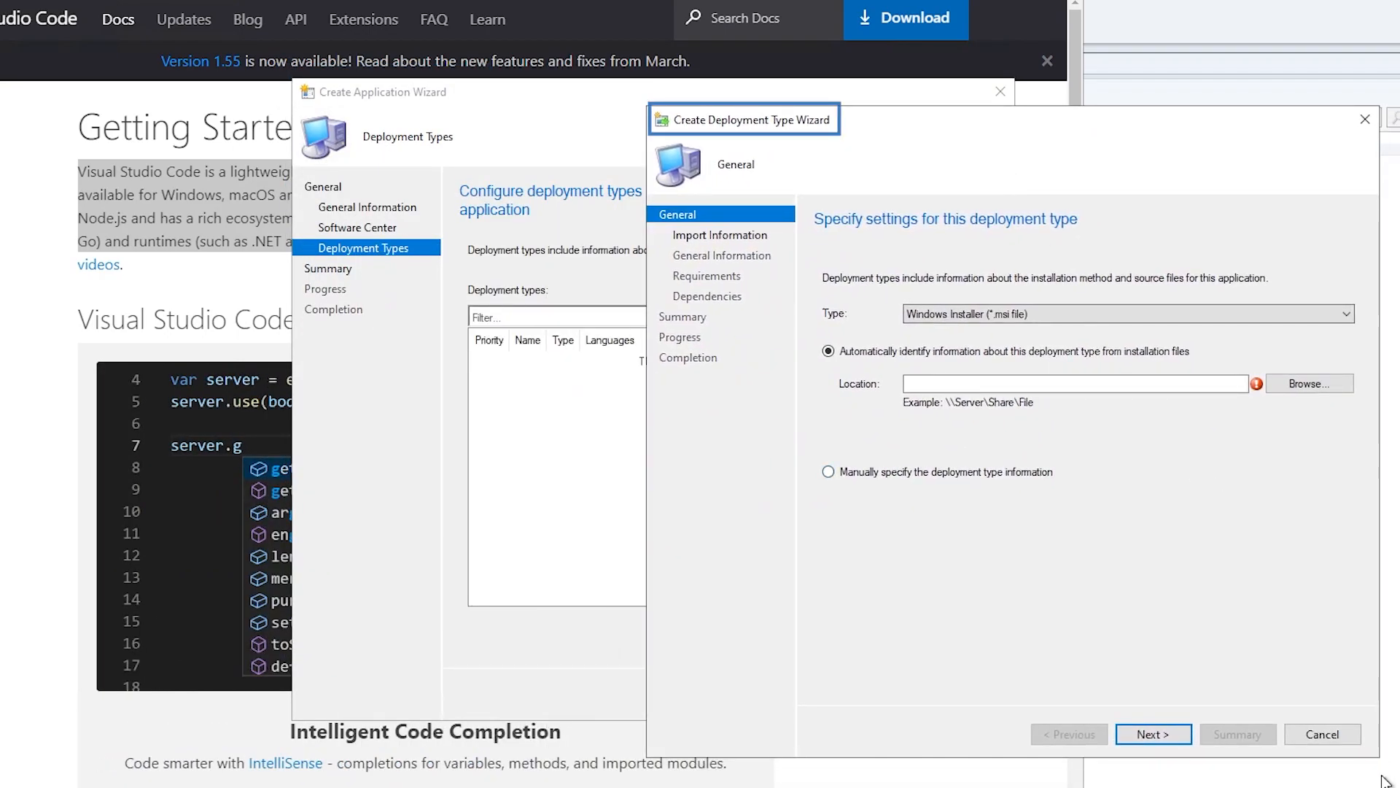
left_click(1324, 735)
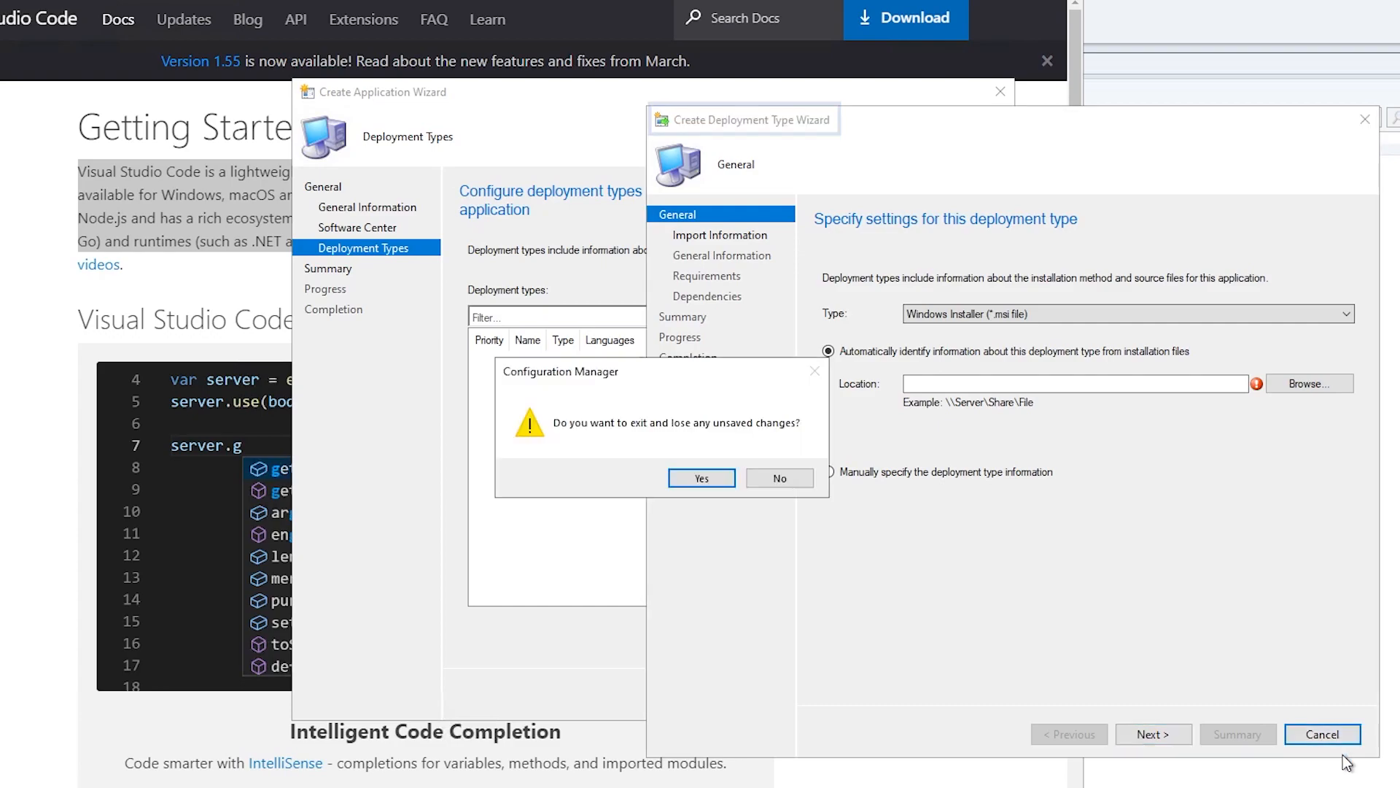
left_click(702, 480)
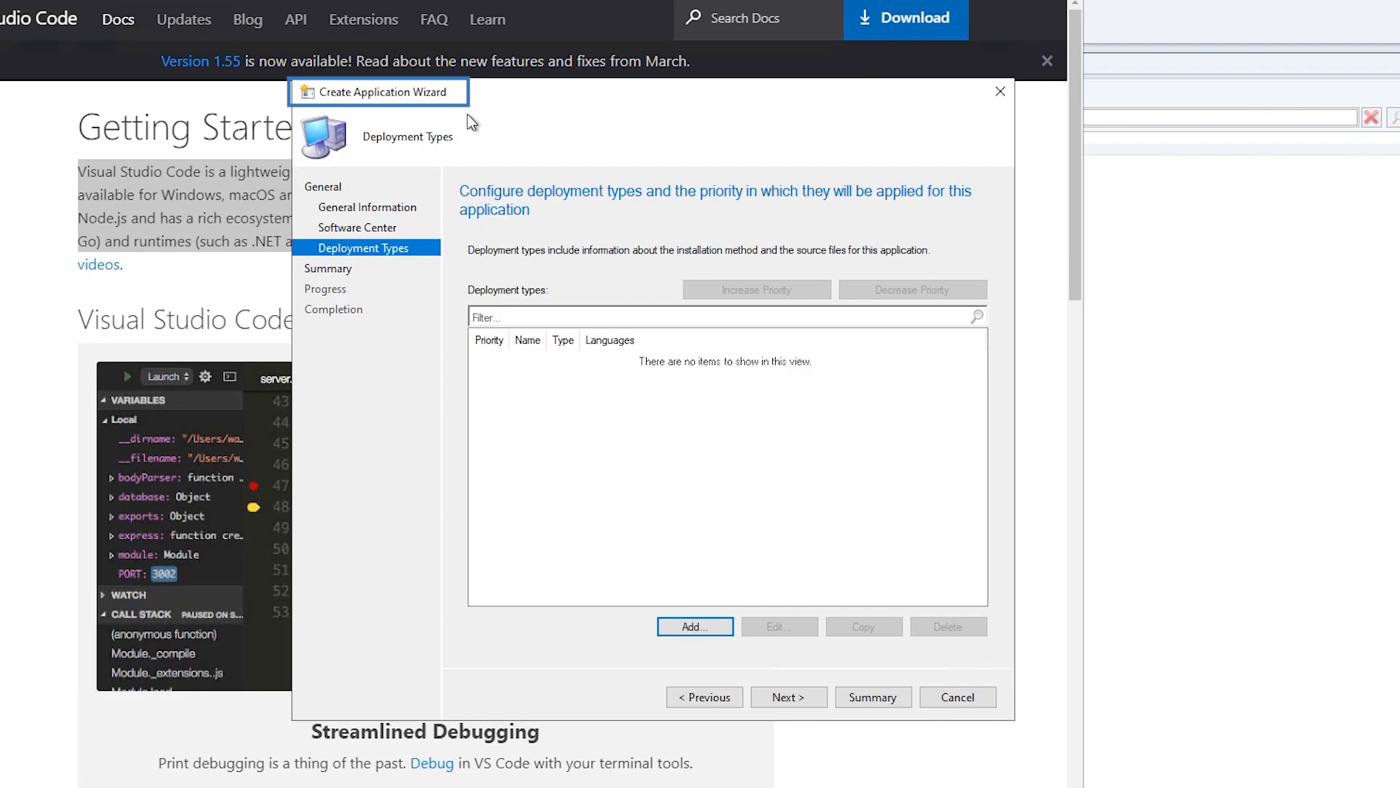
Step: Finish creating the application without a deployment type, then switch to the Configuration Manager console and select VS Code in the applications list
left_click(815, 695)
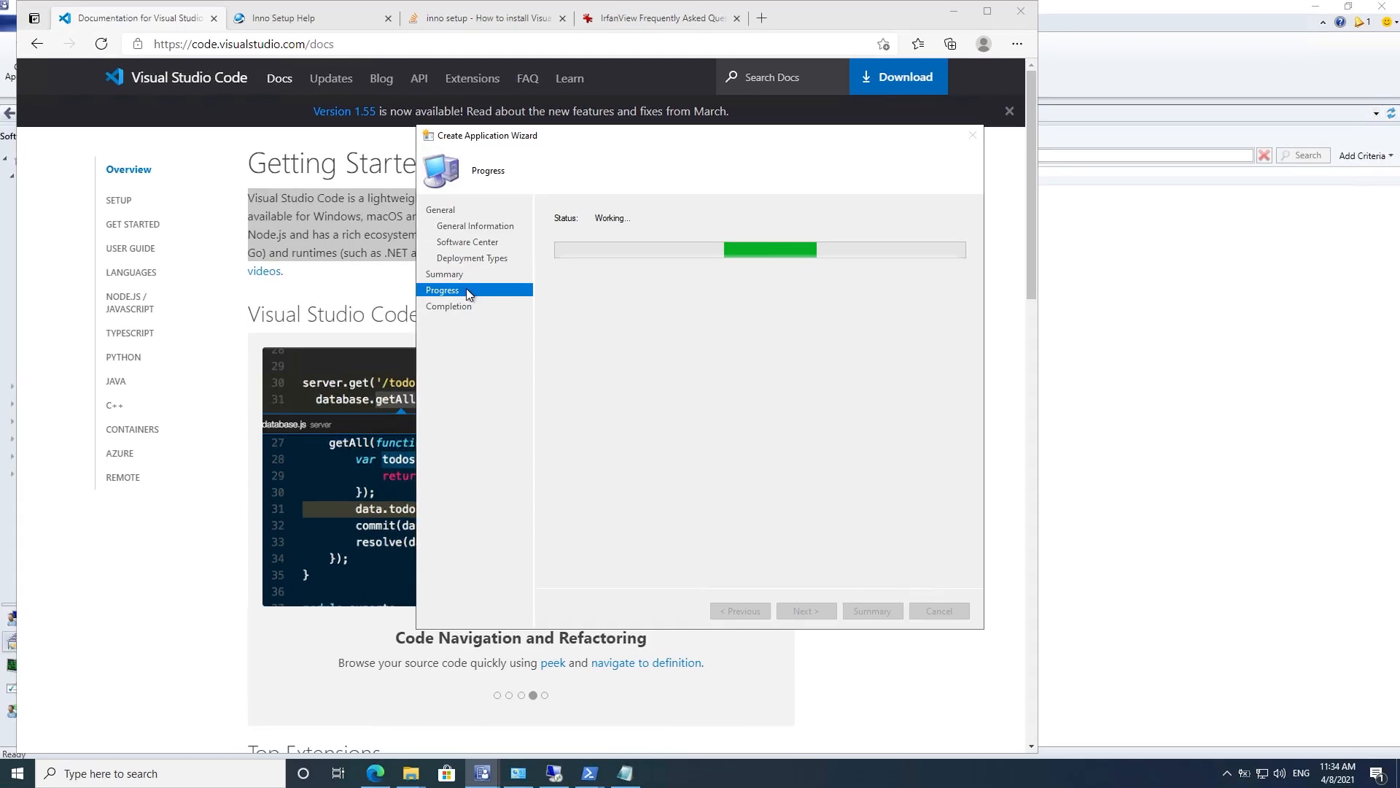
left_click(938, 611)
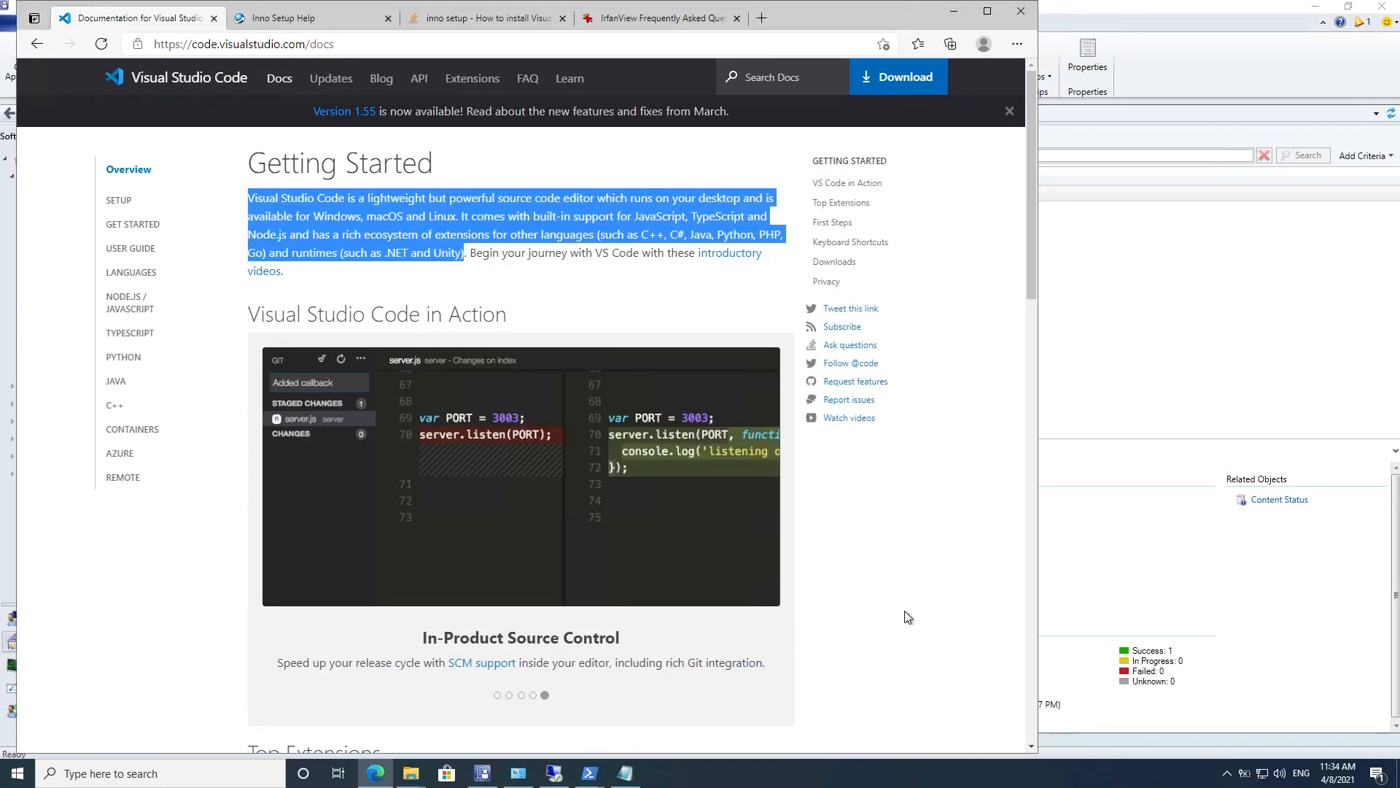
left_click(483, 773)
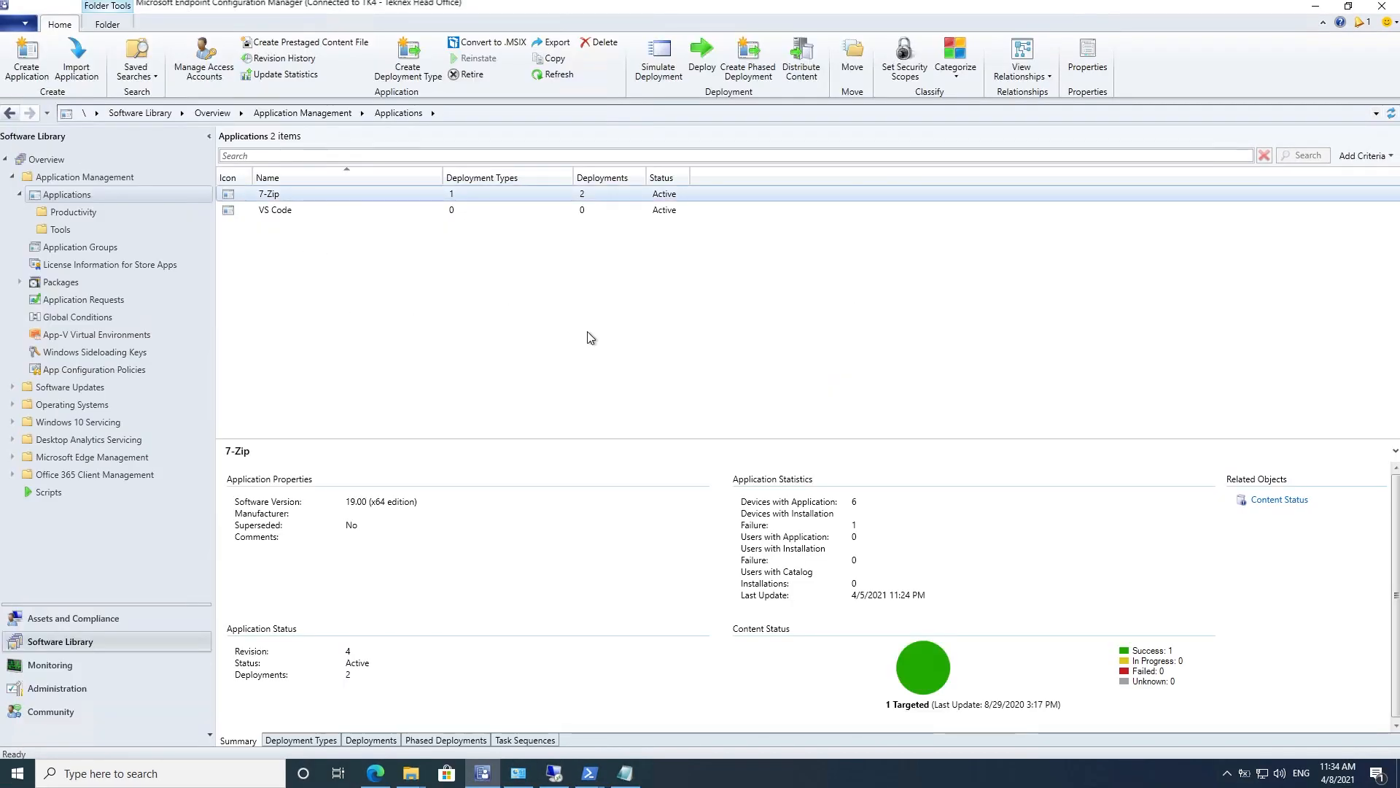
left_click(304, 213)
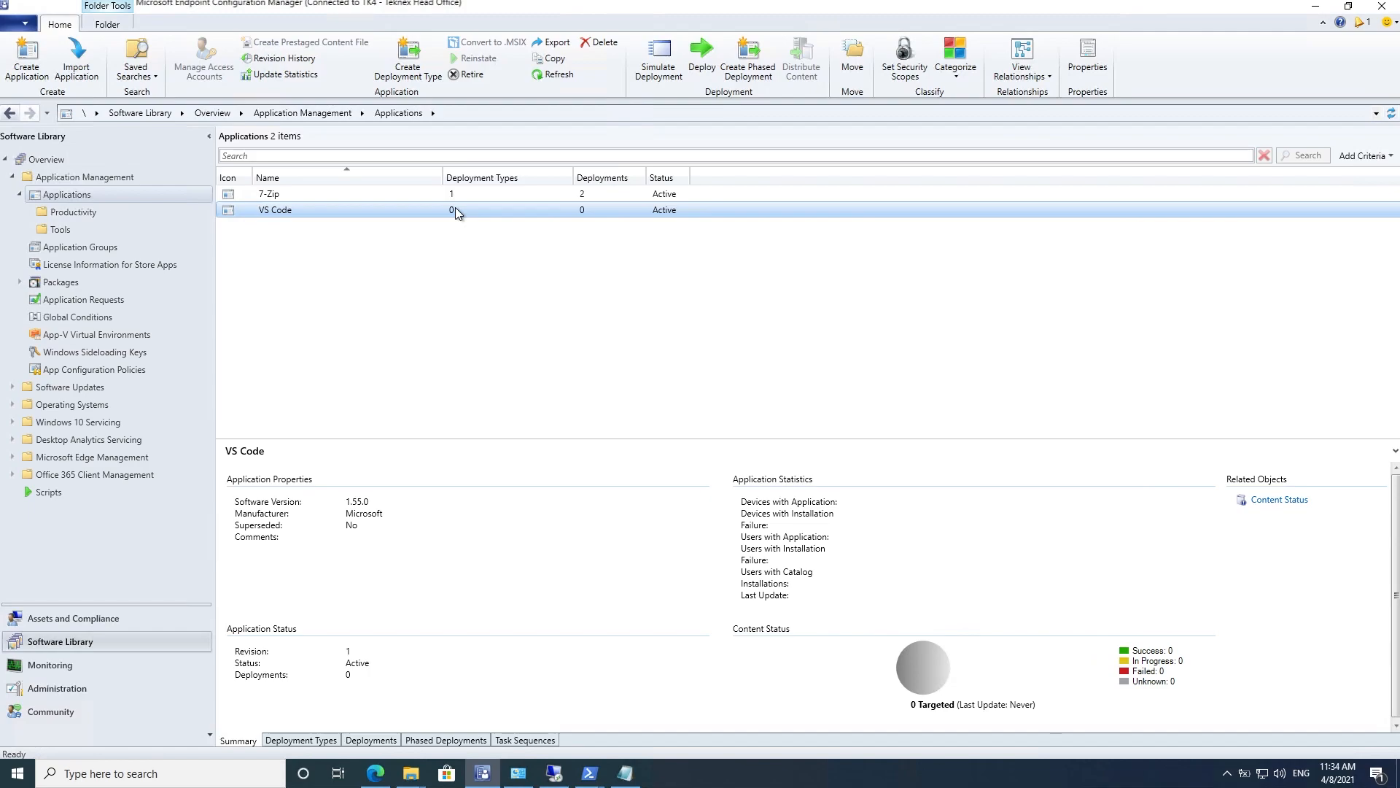
Step: Add a deployment type to the VS Code application, choosing Script Installer as its type, and proceed to the general information
right_click(326, 209)
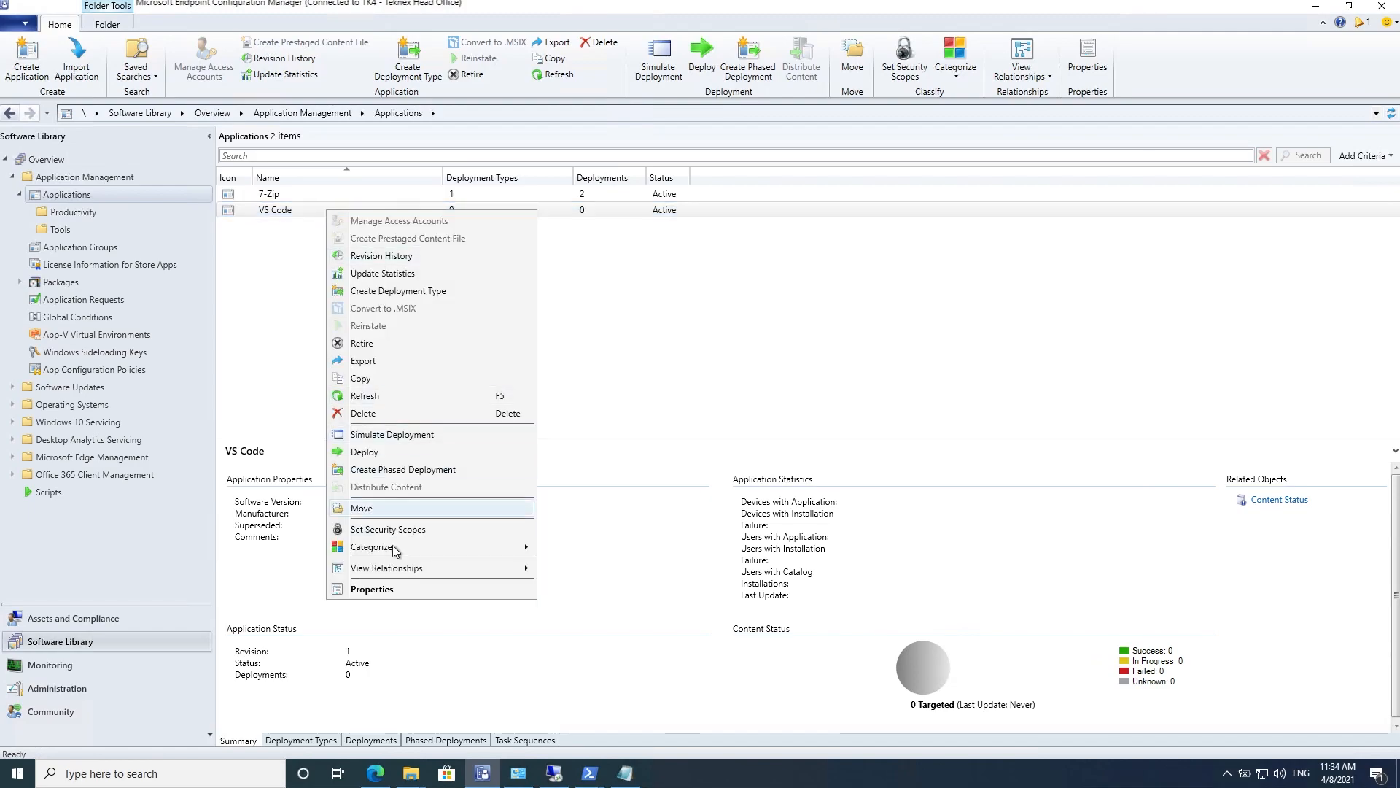
left_click(389, 589)
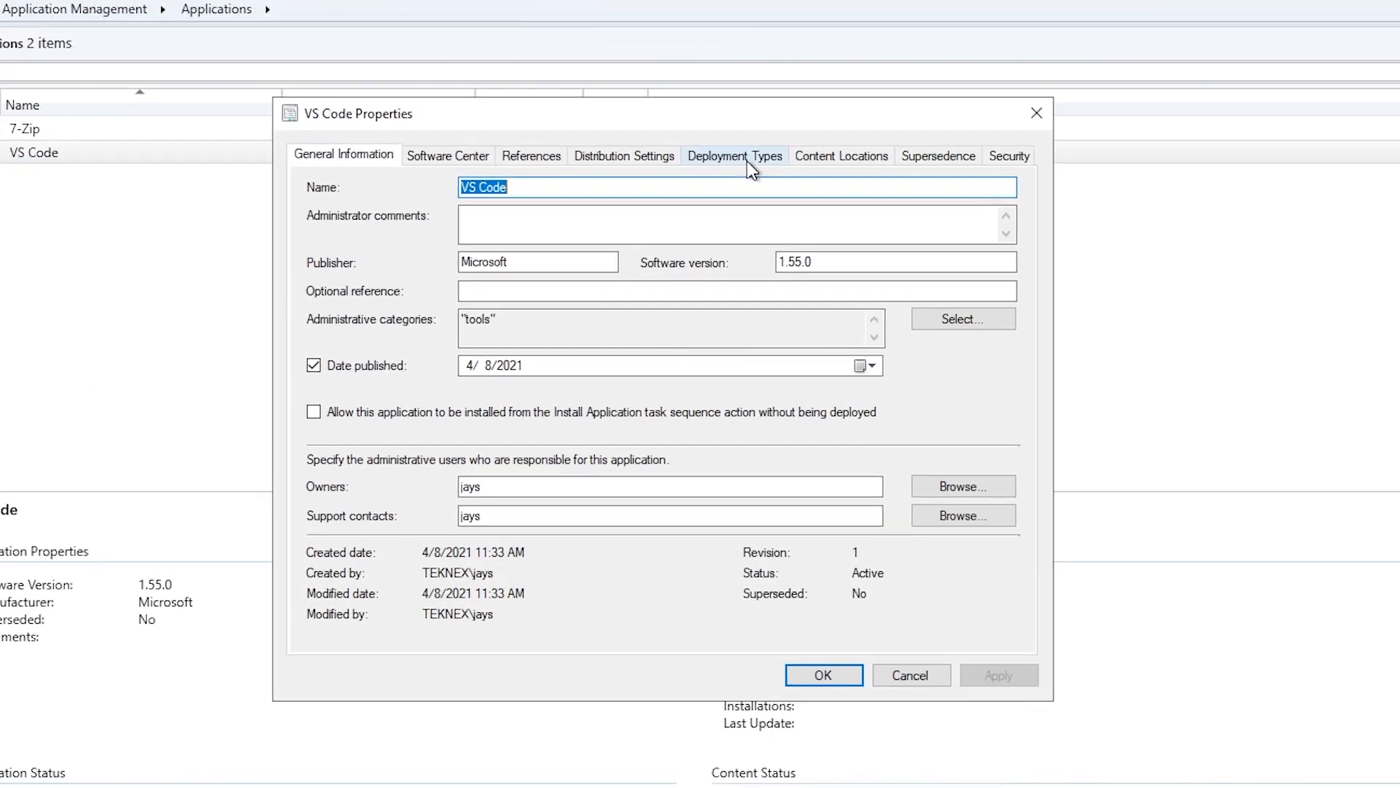
left_click(747, 160)
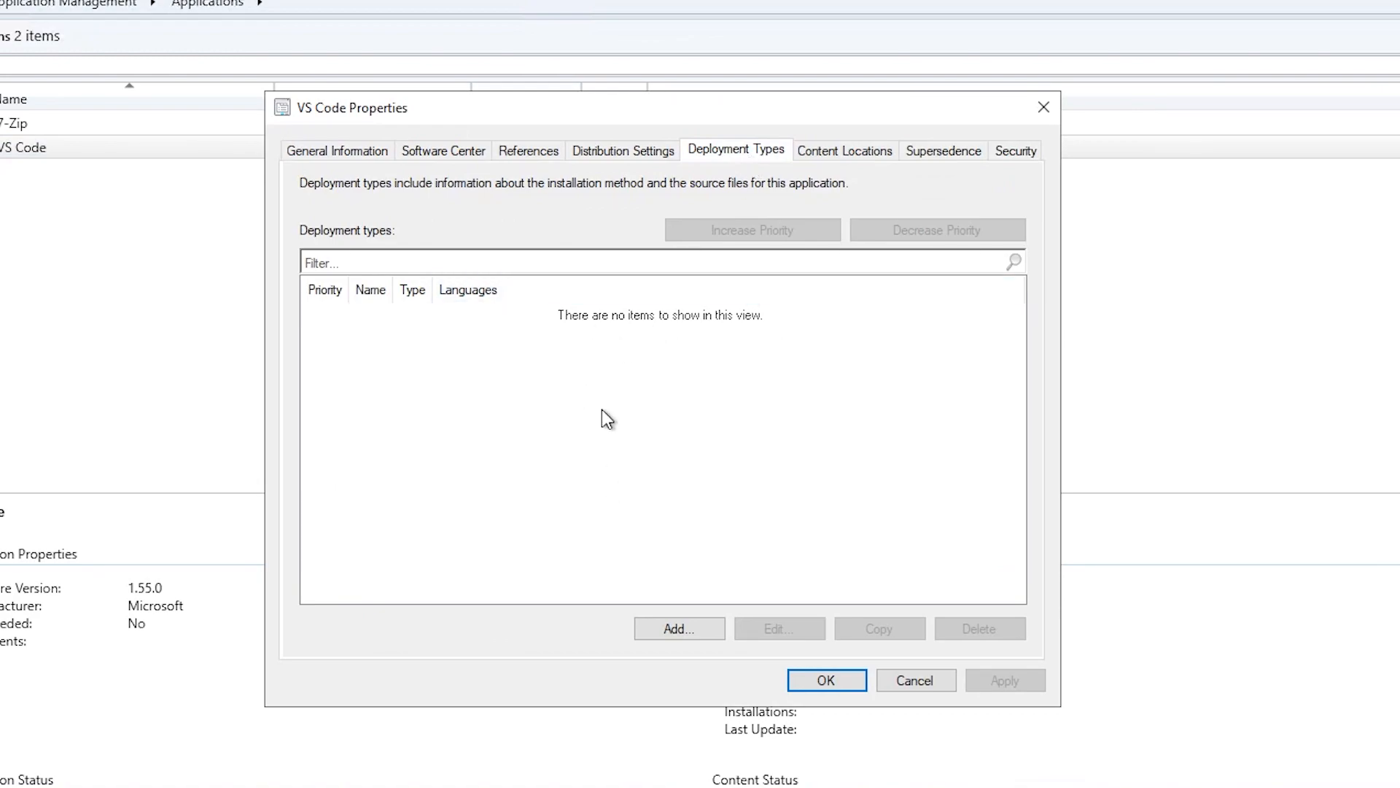
left_click(678, 629)
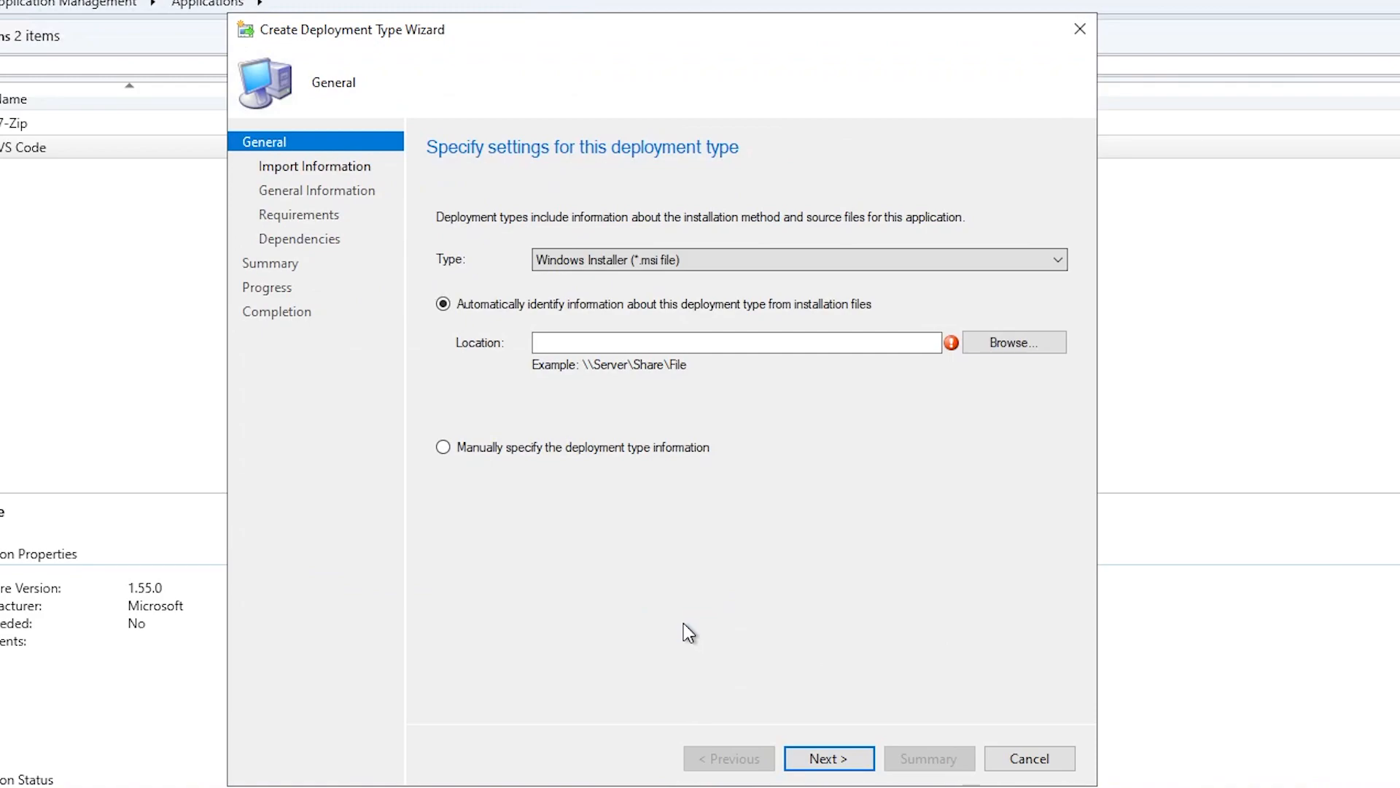
left_click(651, 260)
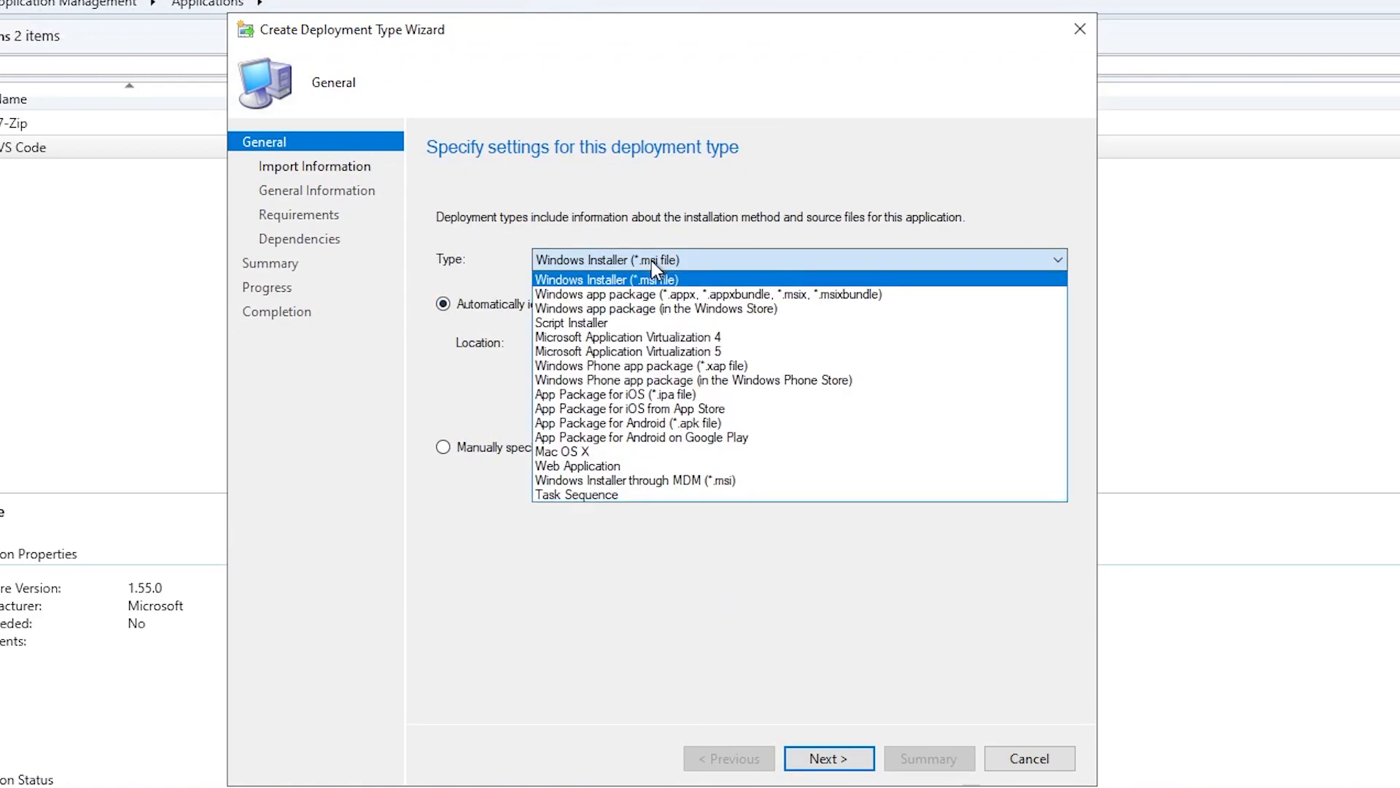
left_click(617, 323)
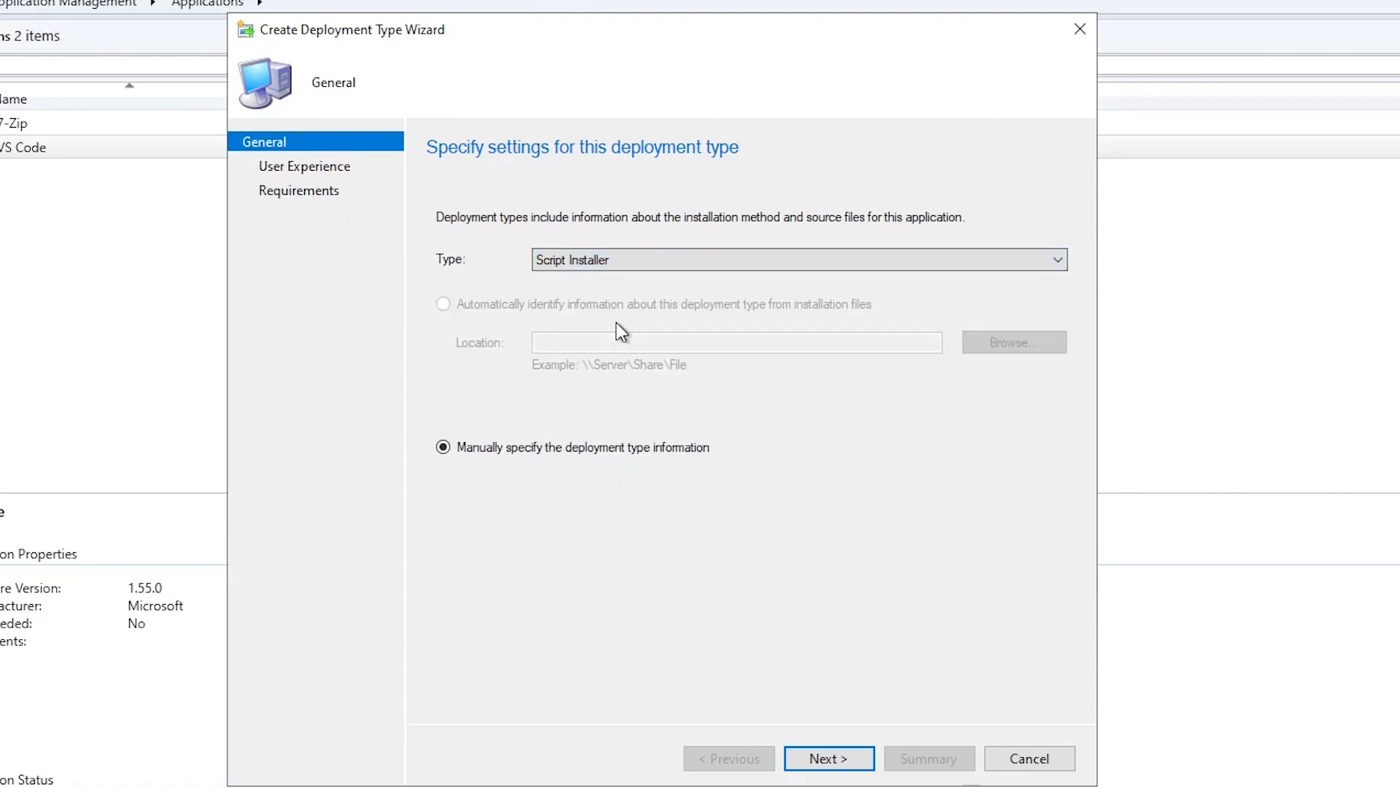
left_click(831, 760)
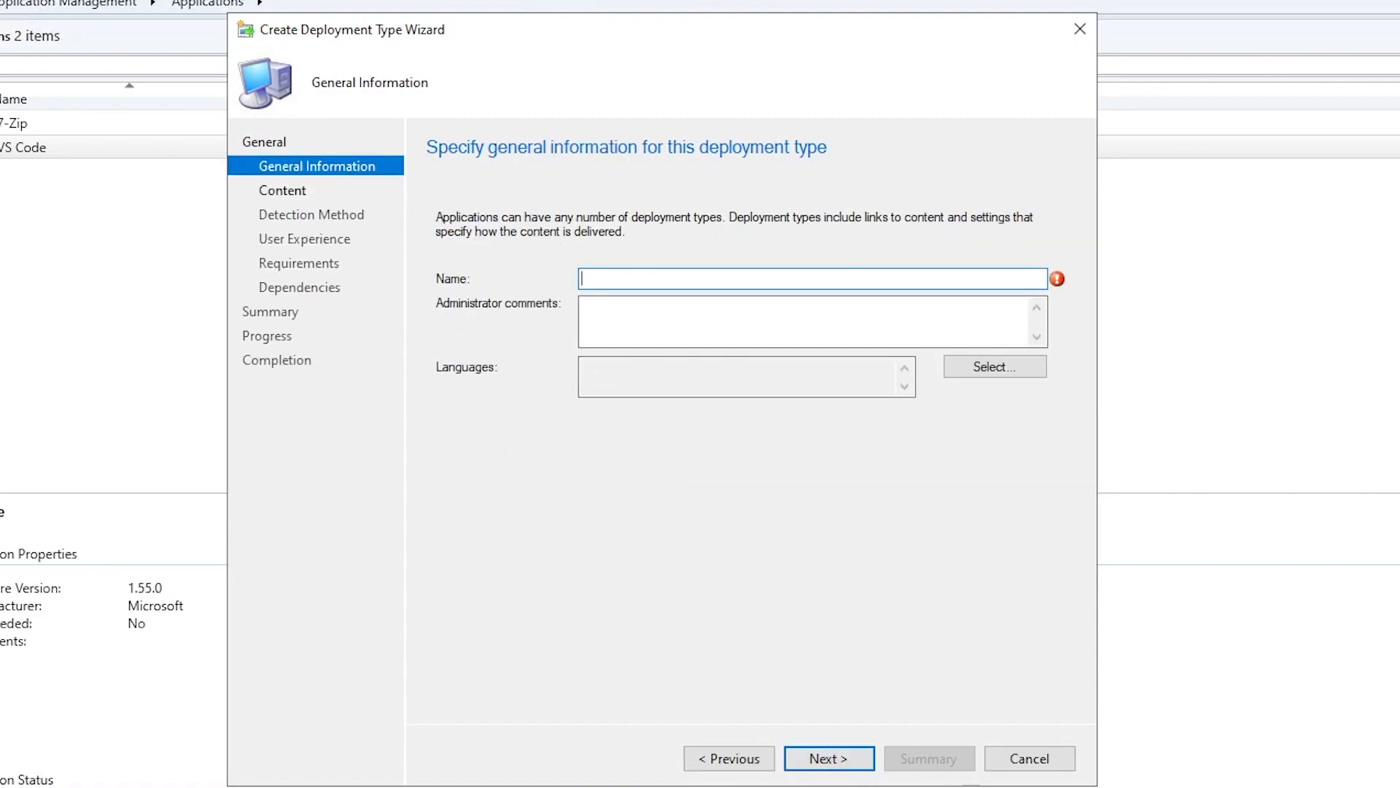
Step: Name the deployment type VSCode_EXE, set its language to English, and continue to the content settings
type("VSCode_EXE")
left_click(631, 303)
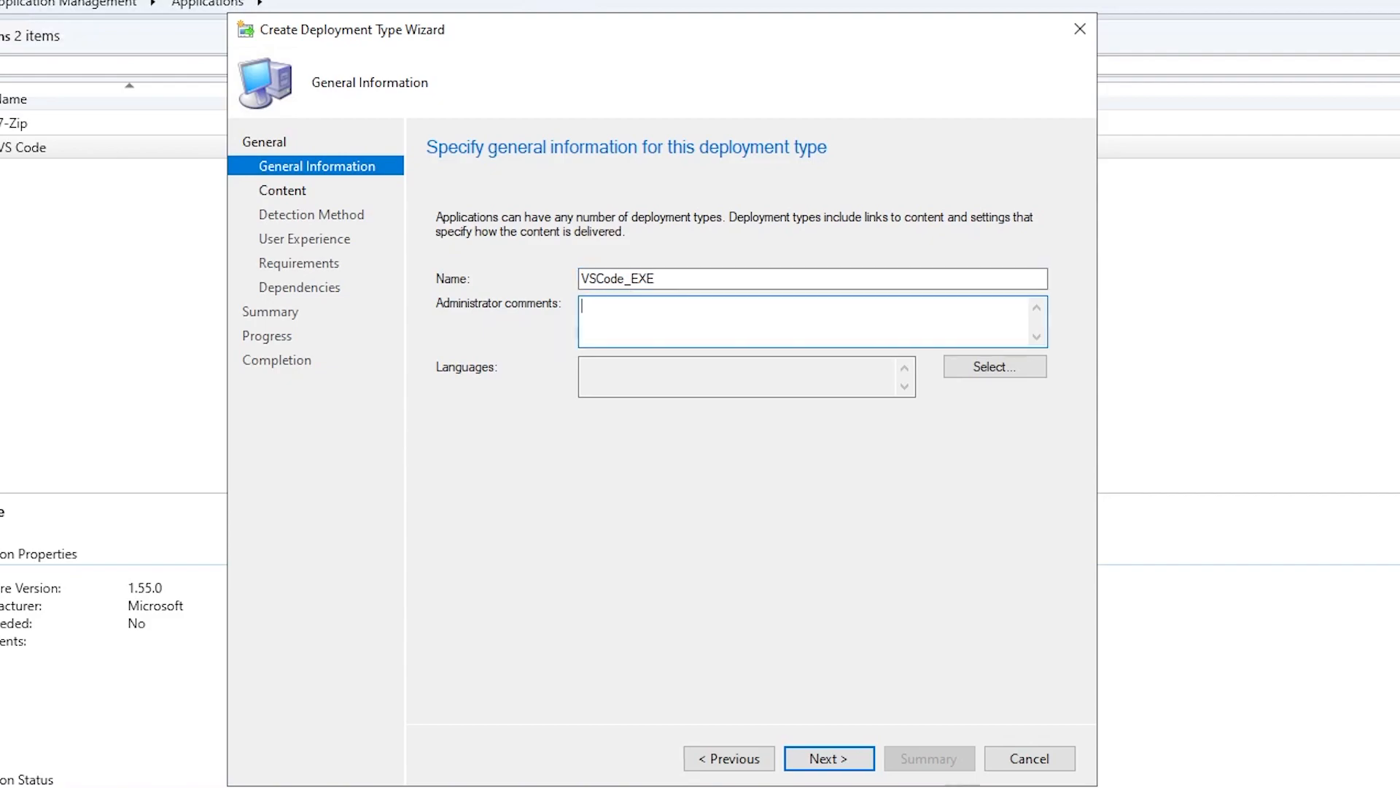
left_click(1000, 367)
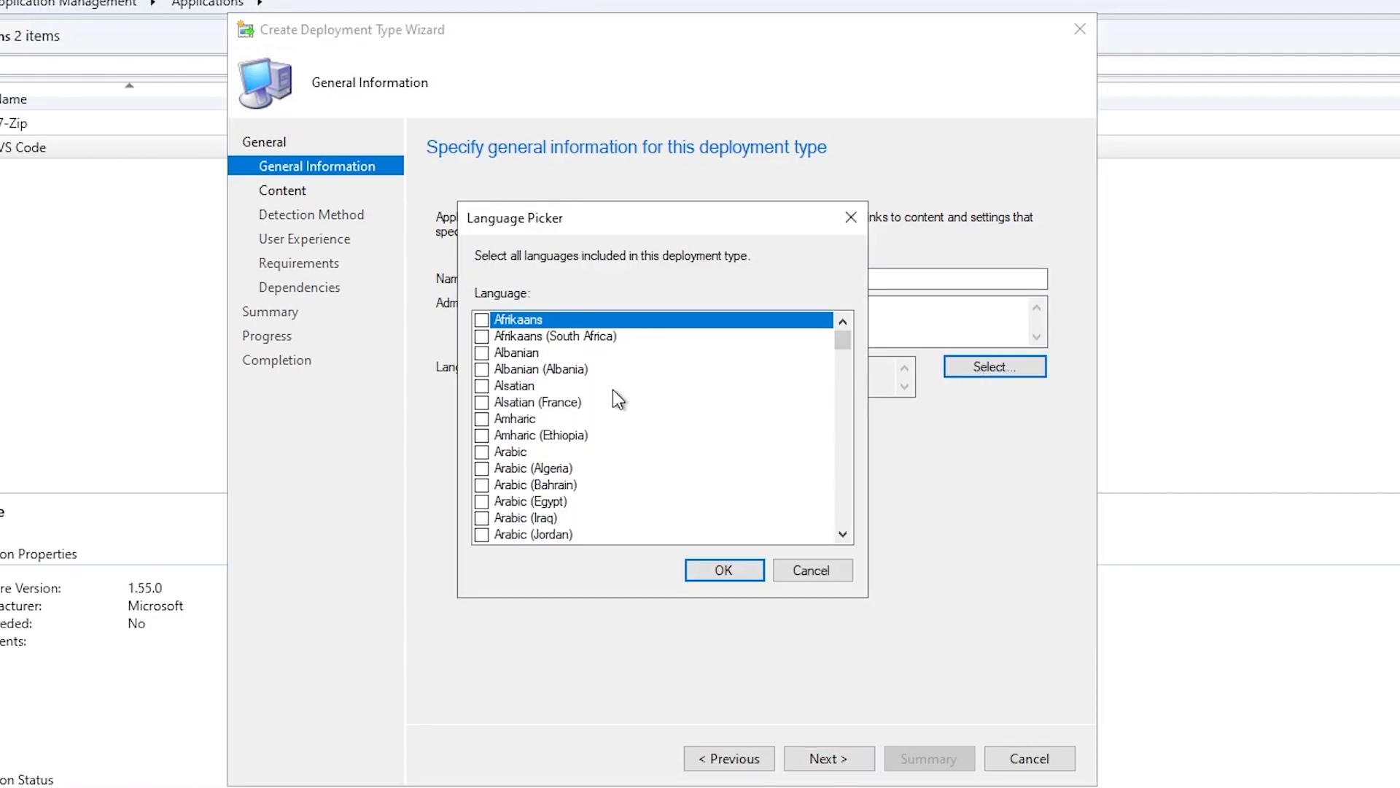
scroll(616, 396, "down", 20)
left_click(481, 451)
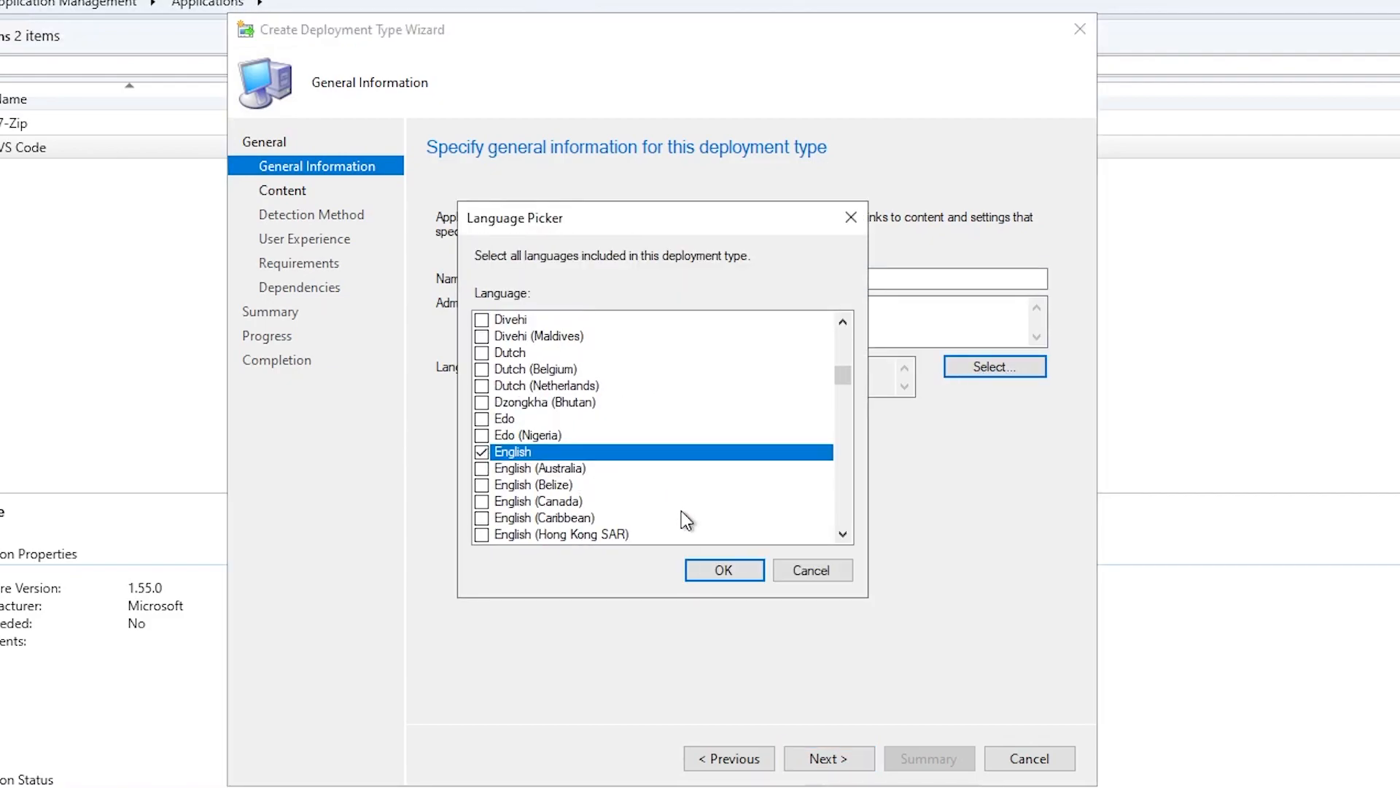
left_click(725, 572)
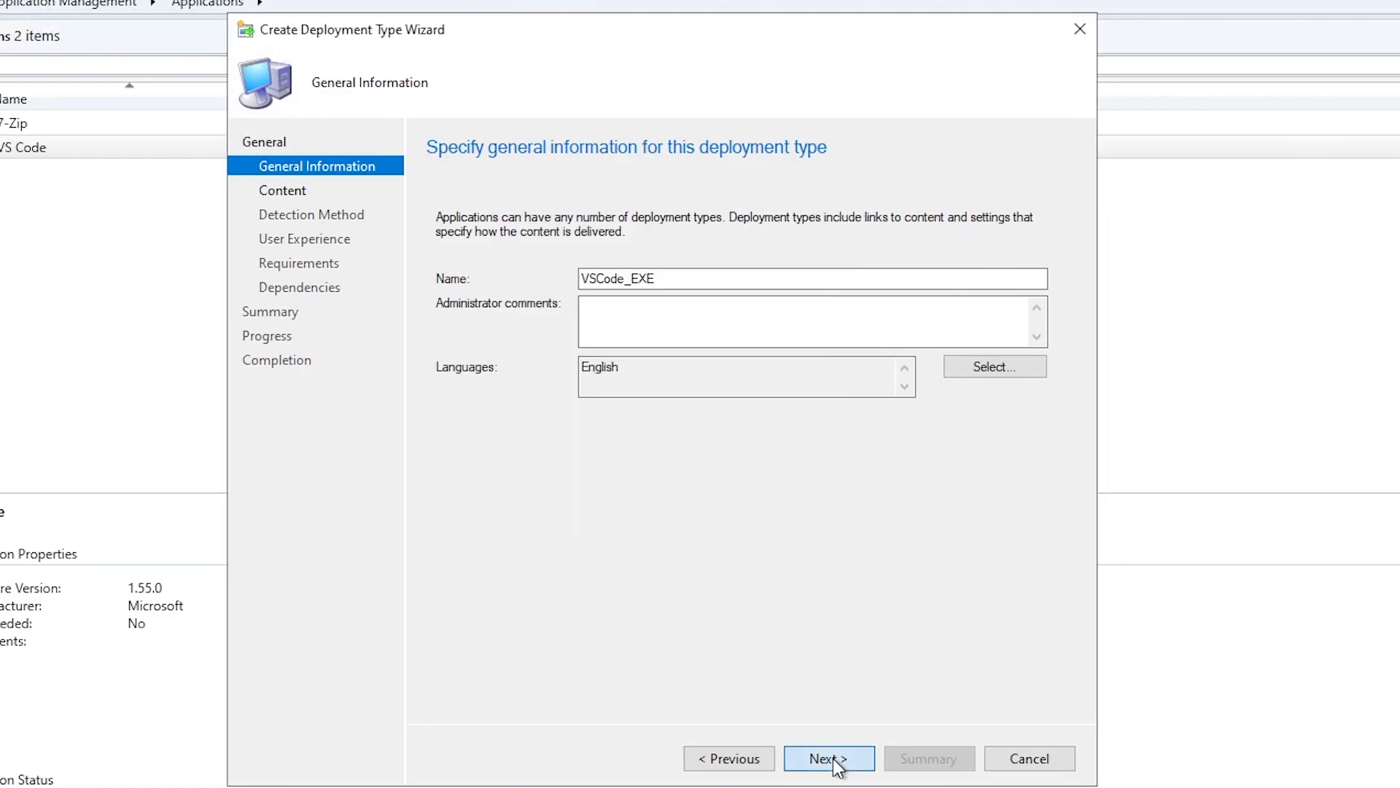
left_click(835, 762)
Step: Set the content location to the VS Code01 folder under \\teknex-fs01\contentsource$\Applications
left_click(1051, 281)
left_click(972, 106)
left_click(584, 133)
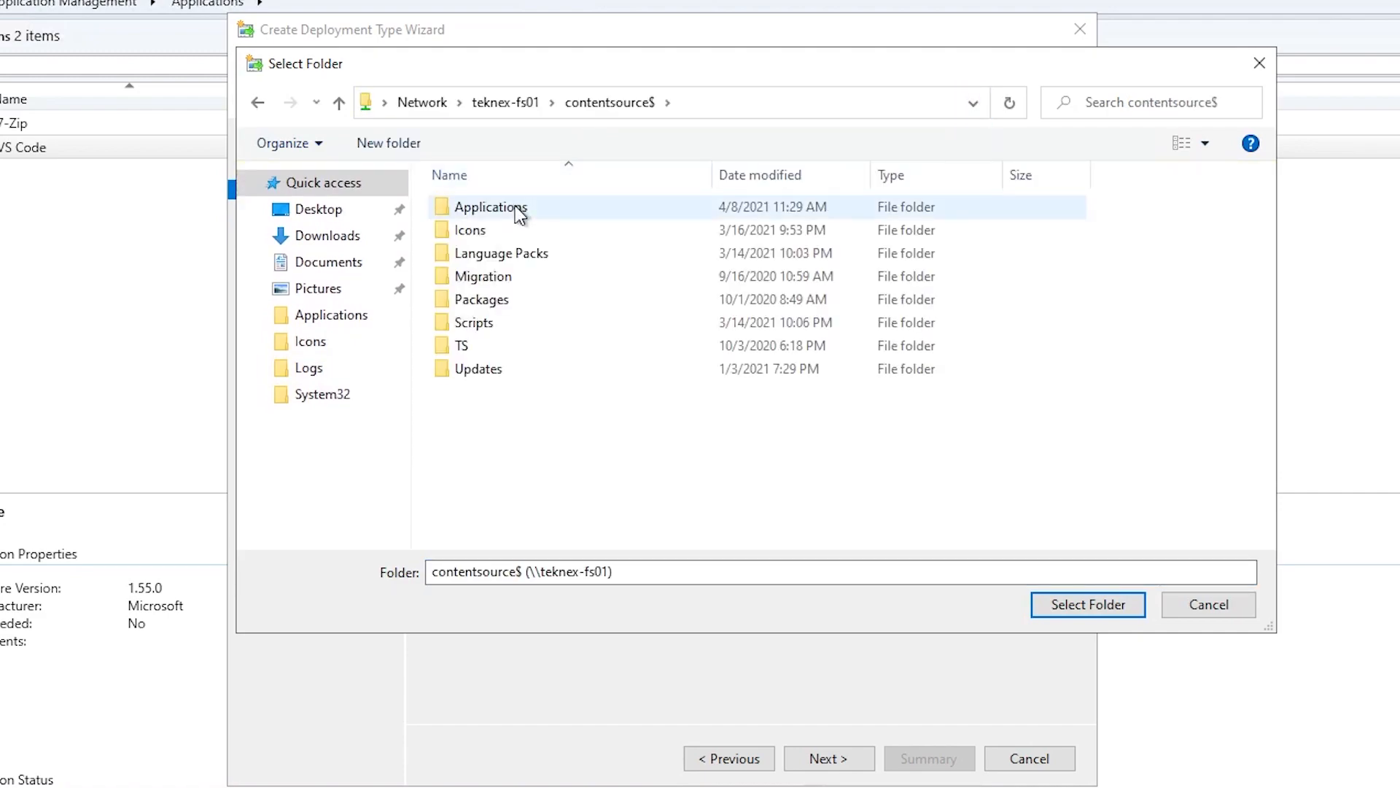
double_click(518, 212)
scroll(515, 467, "down", 2)
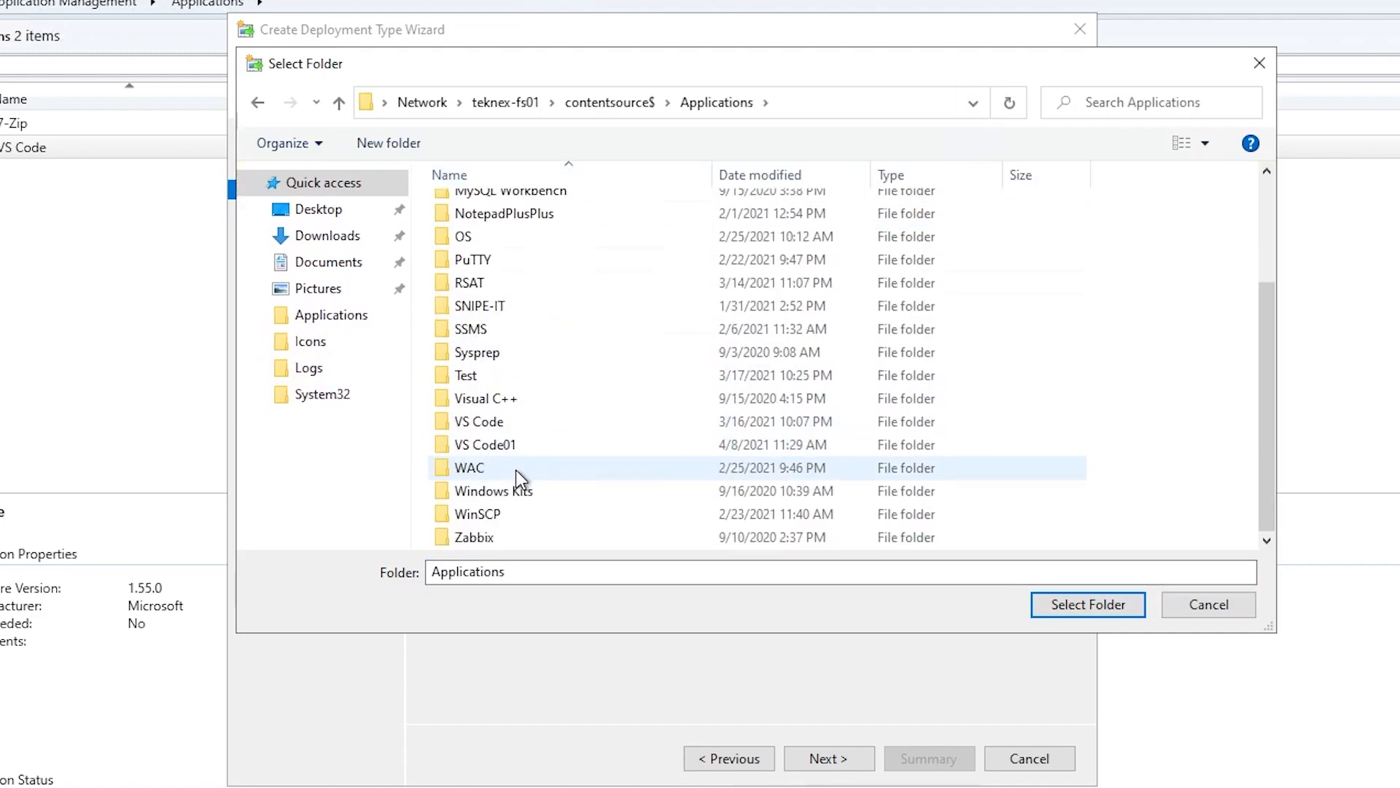
double_click(525, 445)
left_click(1093, 604)
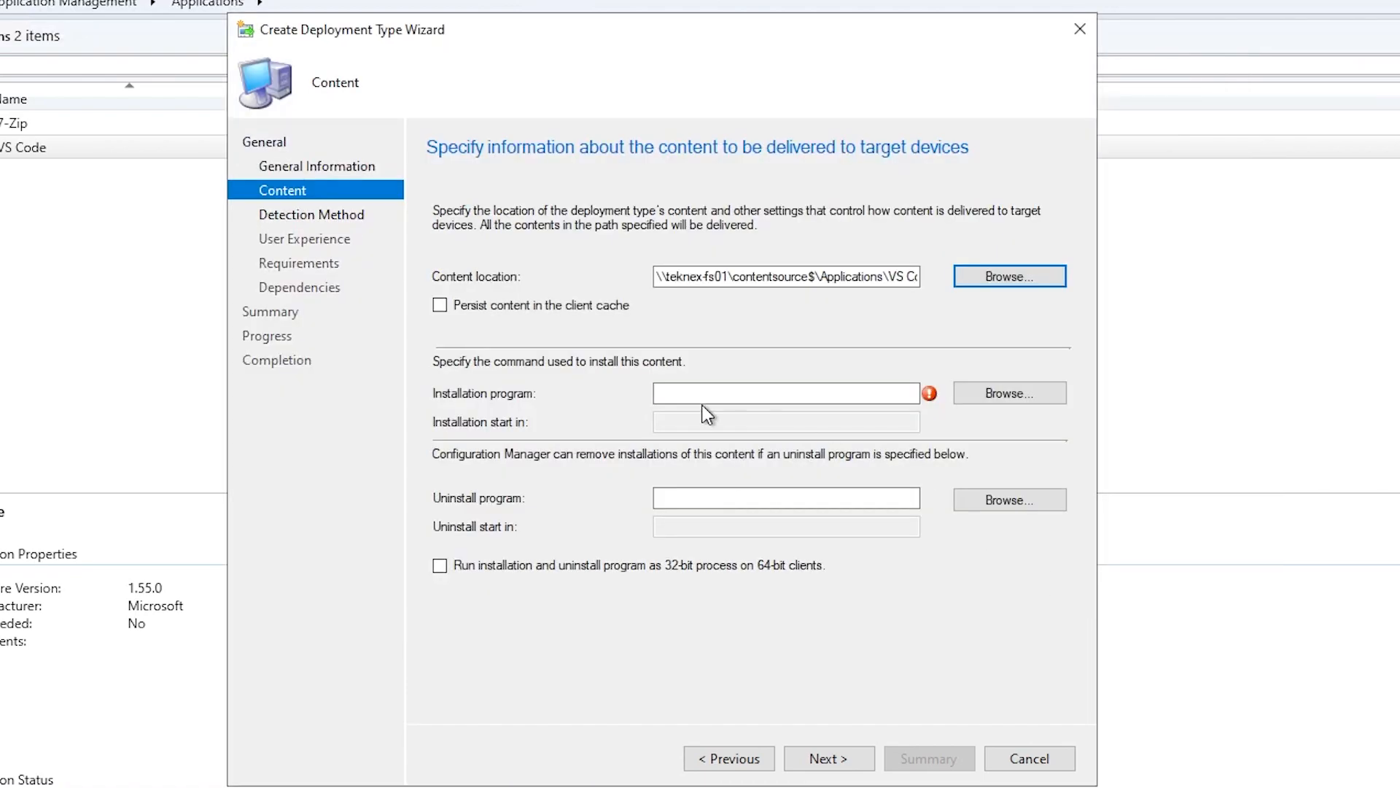
Step: In the Notepad notes, select the silent install switches /VERYSILENT /NORESTART /MERGETASKS=!runcode, and return to the deployment type wizard
left_click(658, 395)
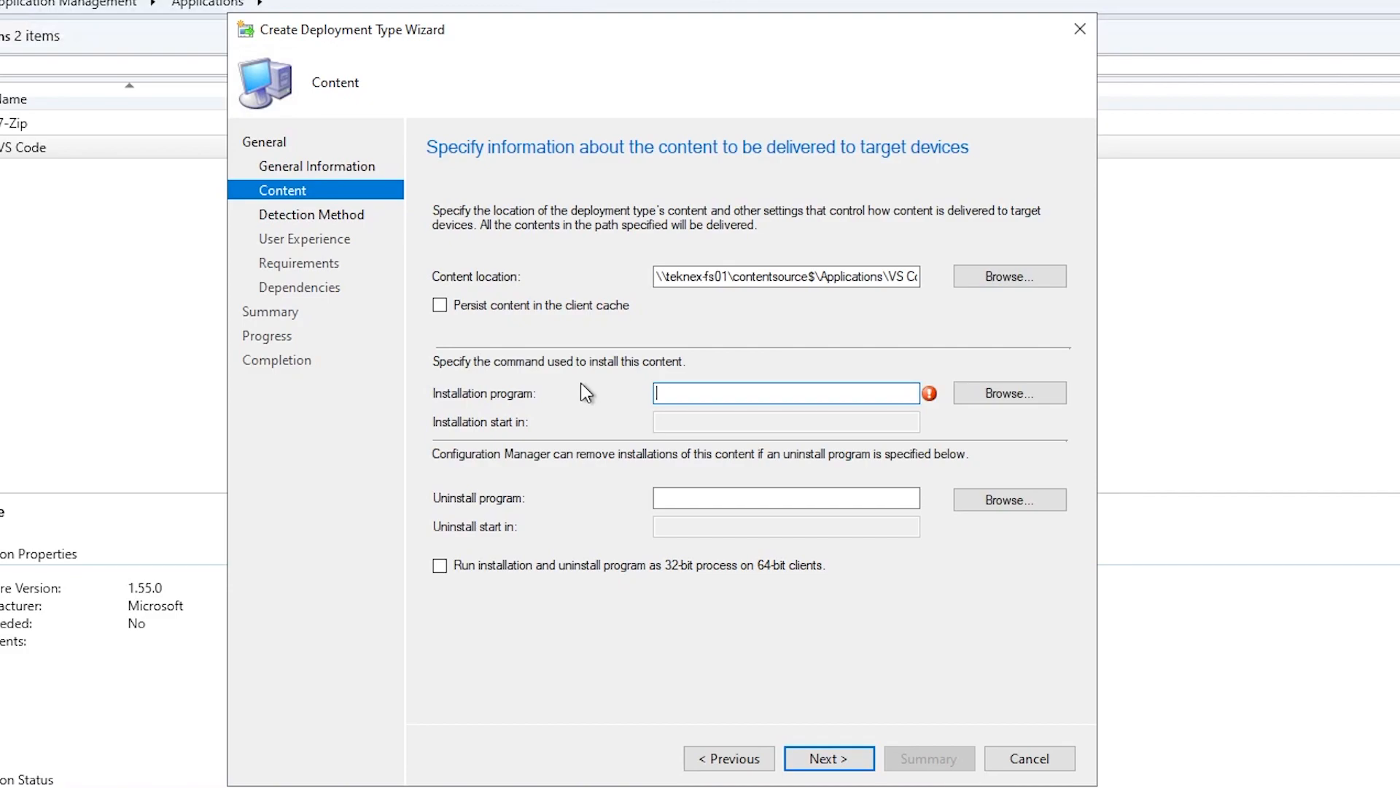
key("alt+Tab")
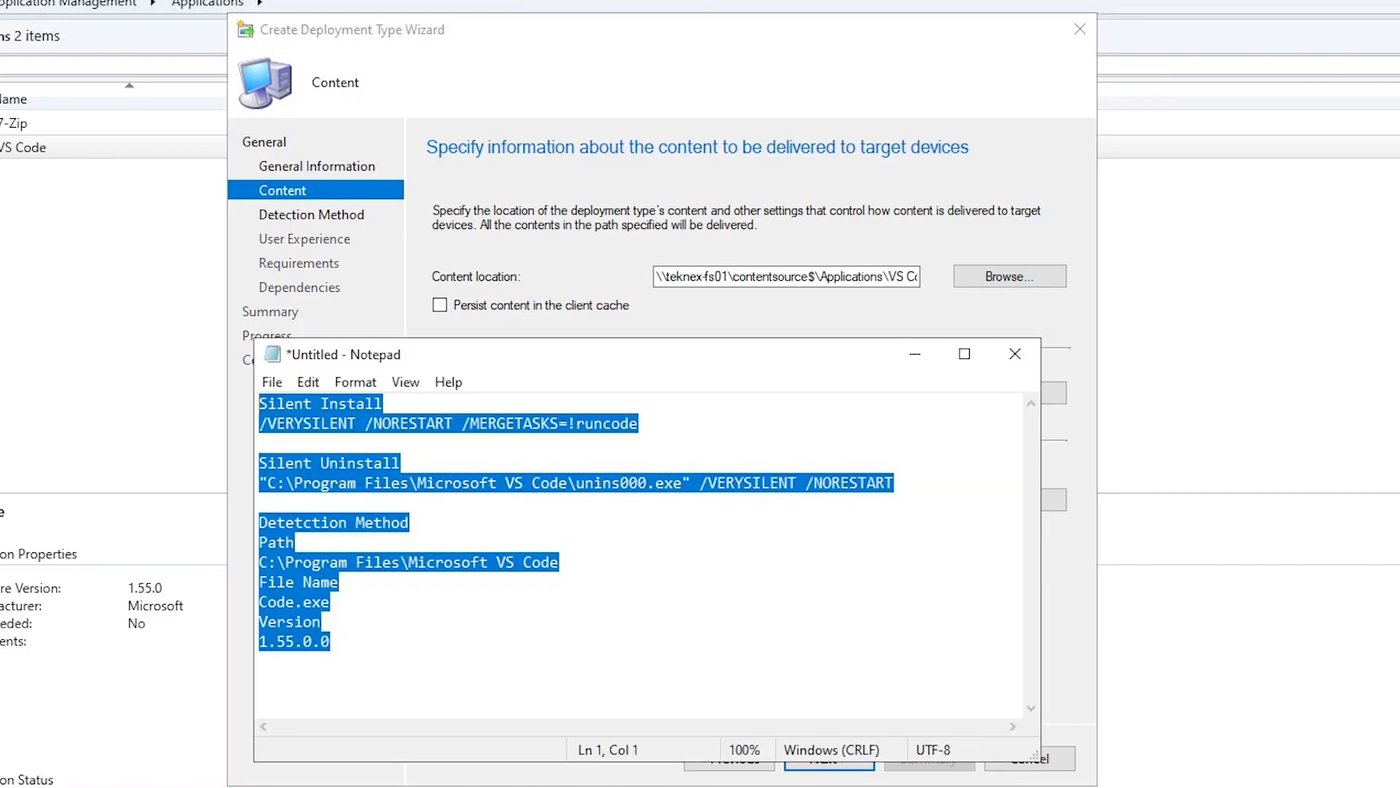
left_click(649, 442)
left_click_drag(641, 423, 259, 424)
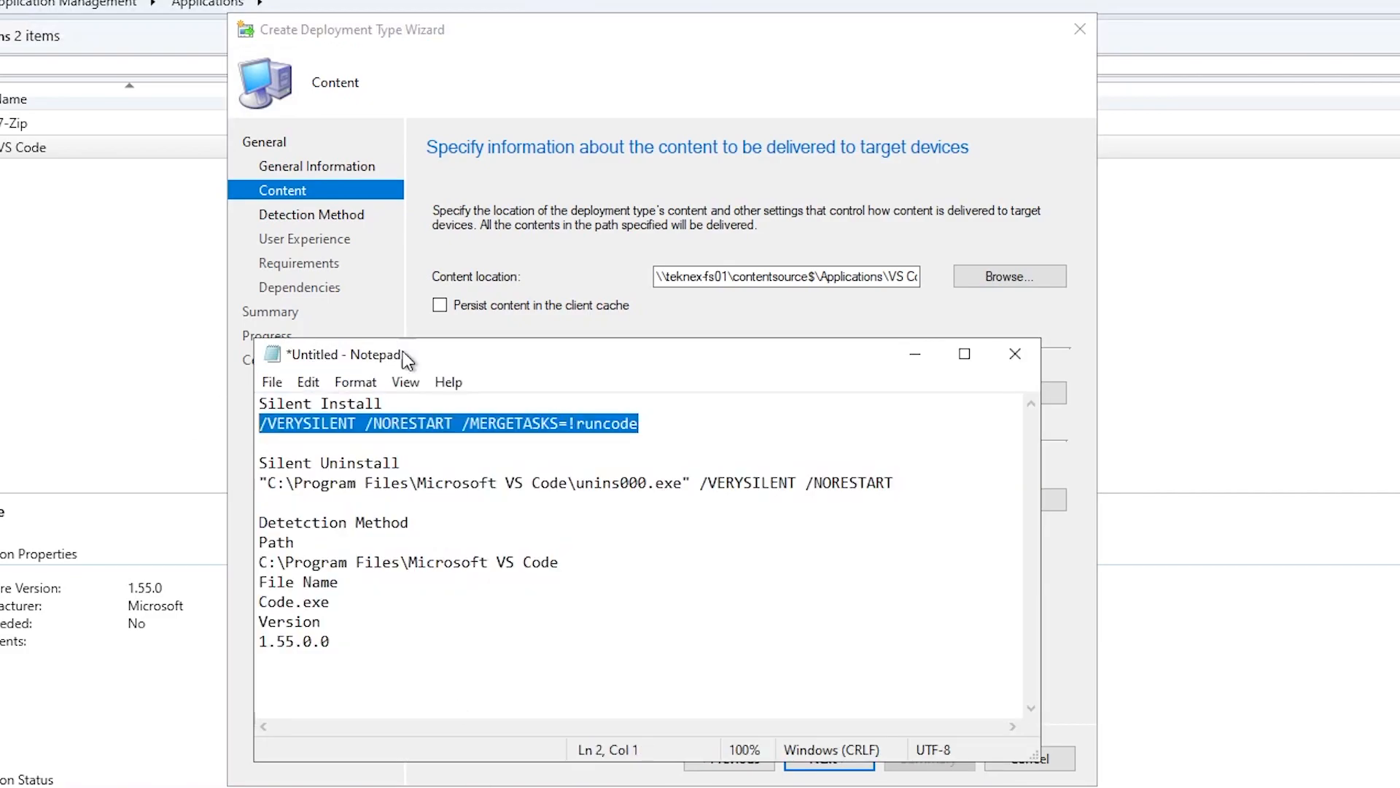
left_click(554, 266)
Step: Set the installation program to VSCodeSetup-x64-1.55.0.exe from the VS Code01 folder
left_click(1026, 390)
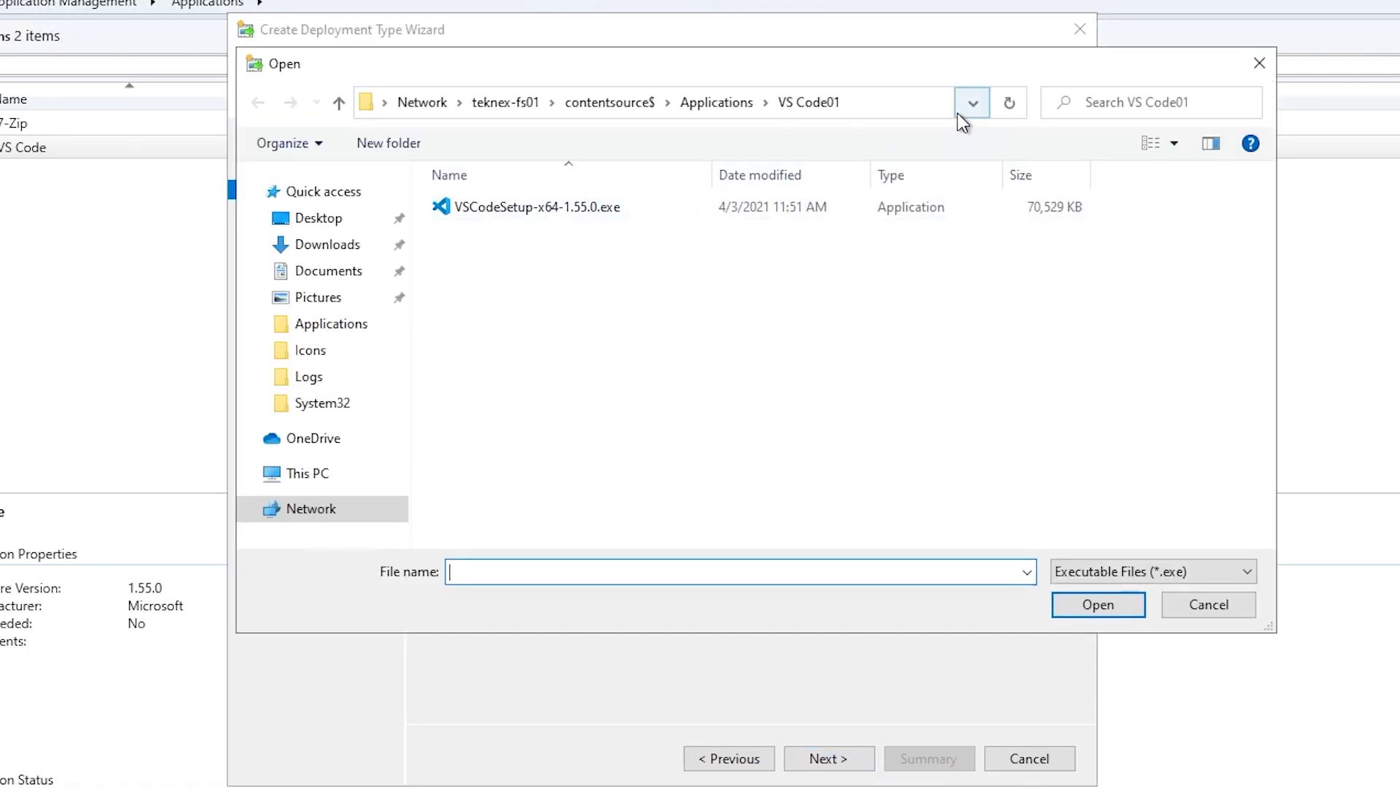
left_click(493, 208)
left_click(808, 105)
left_click(571, 245)
left_click(612, 207)
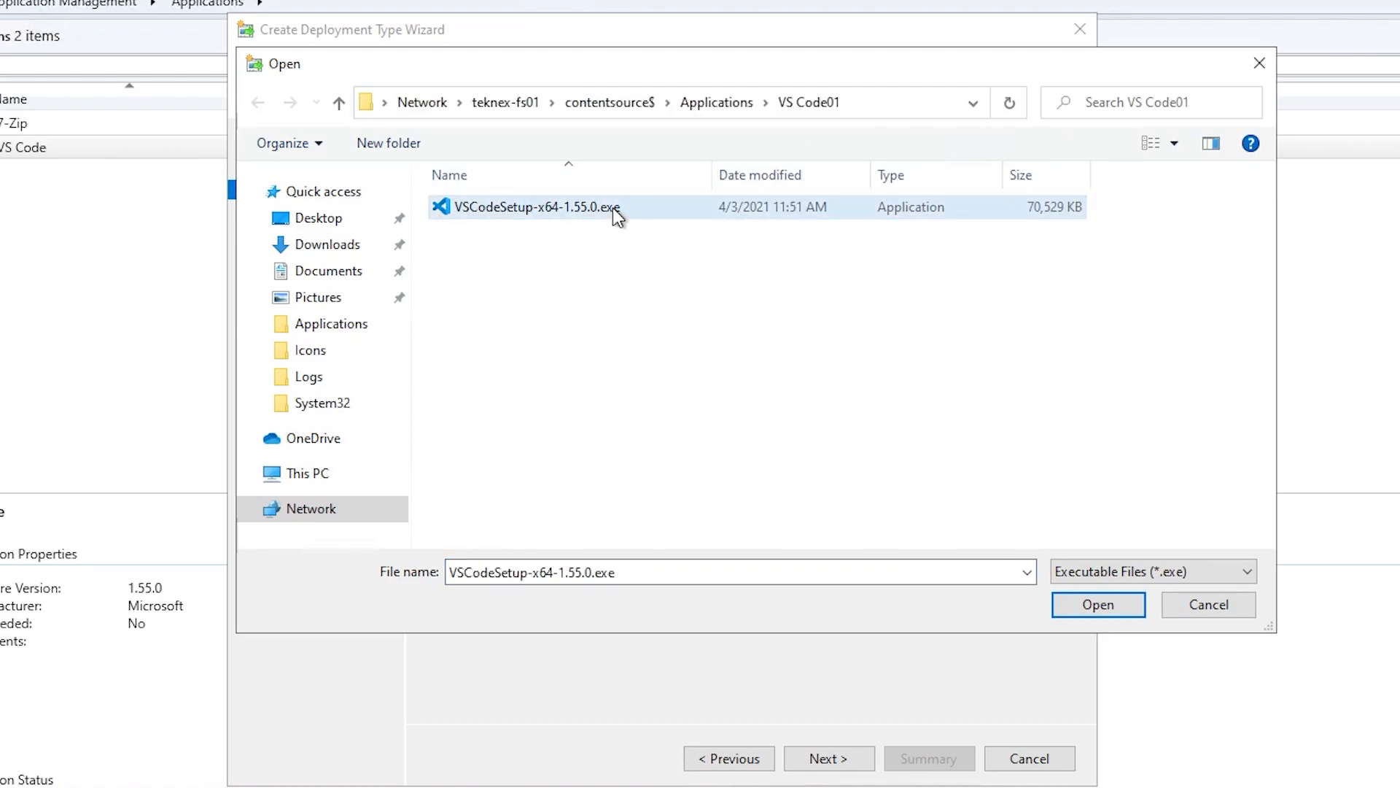
left_click(1090, 602)
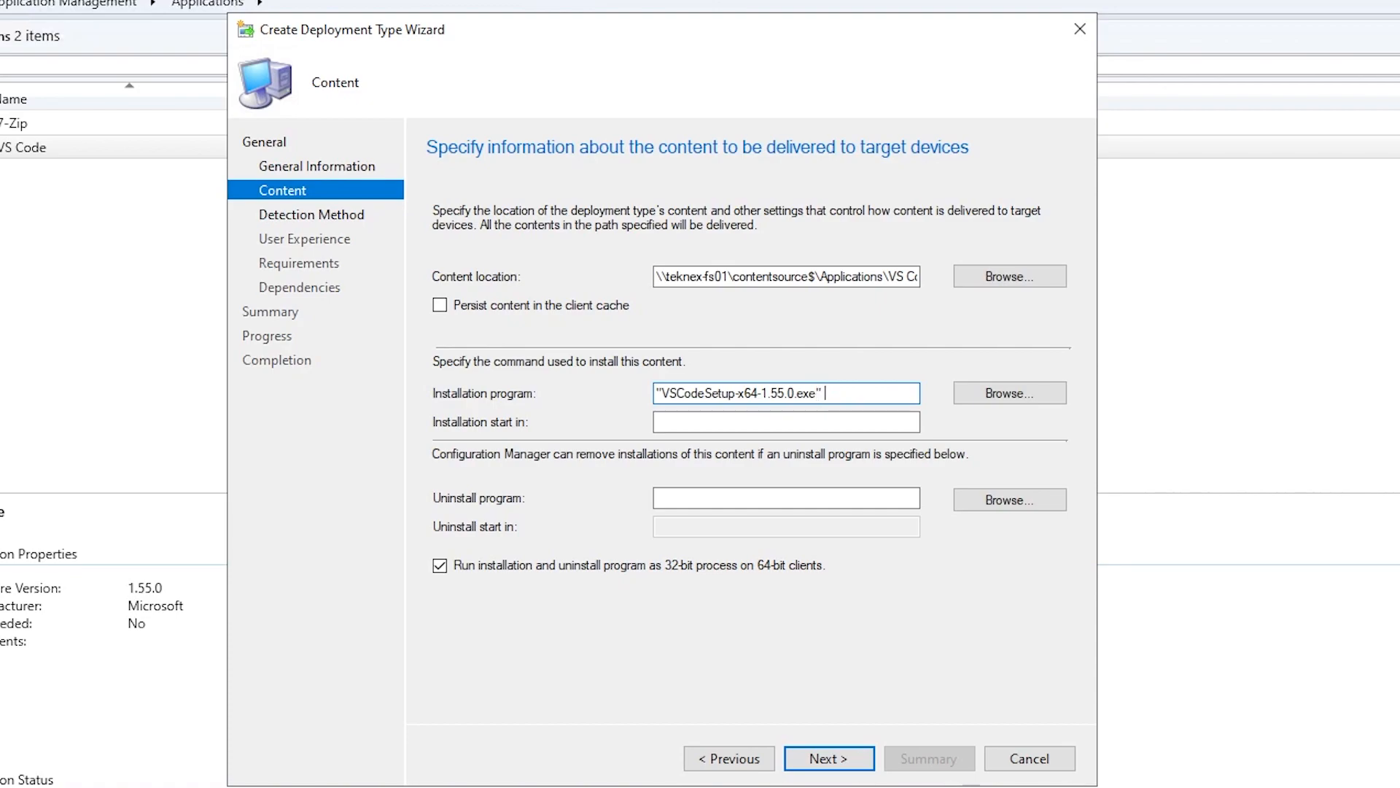
Step: Copy the silent install switches from Notepad and append /VERYSILENT /NORESTART /MERGETASKS=!runcode to the installation program command
key("alt+Tab")
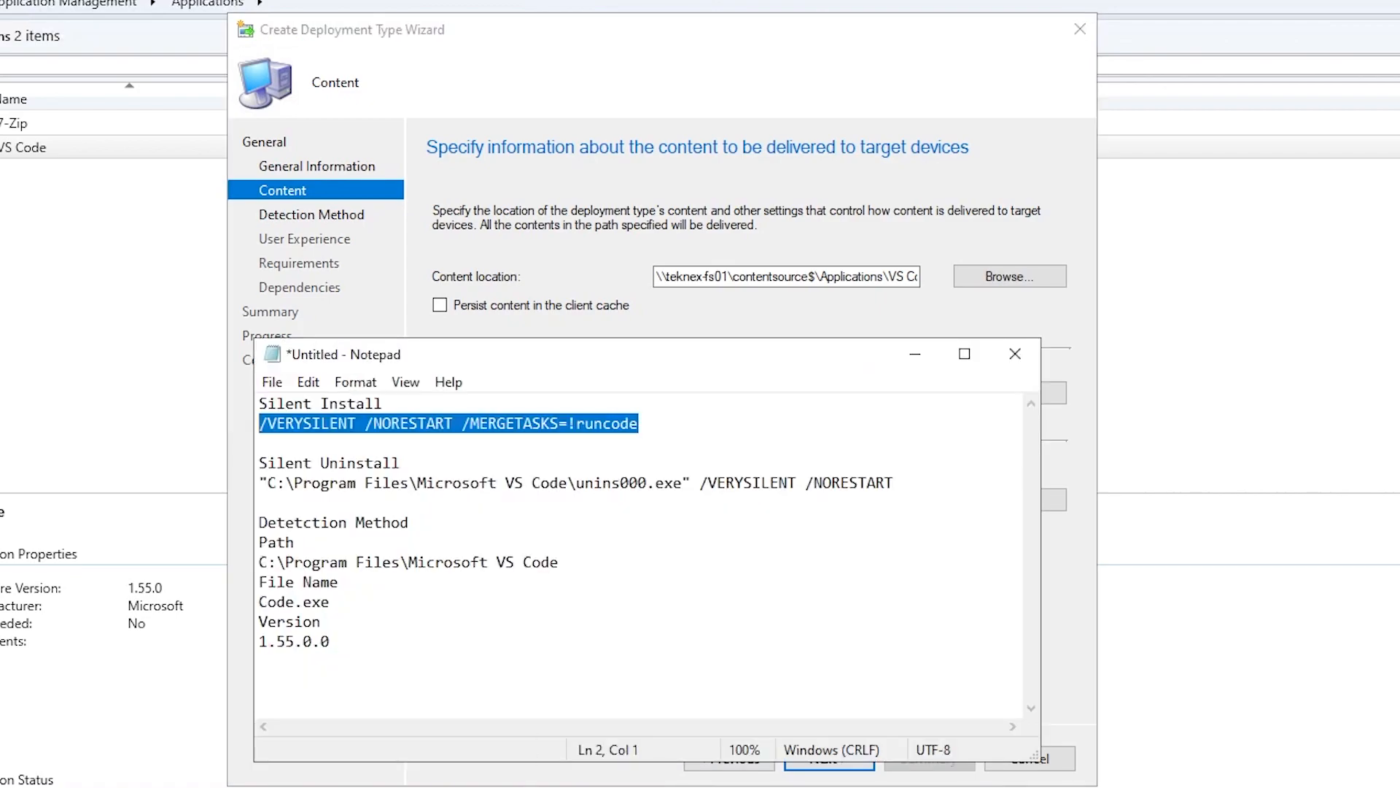
right_click(578, 427)
left_click(630, 496)
key("alt+Tab")
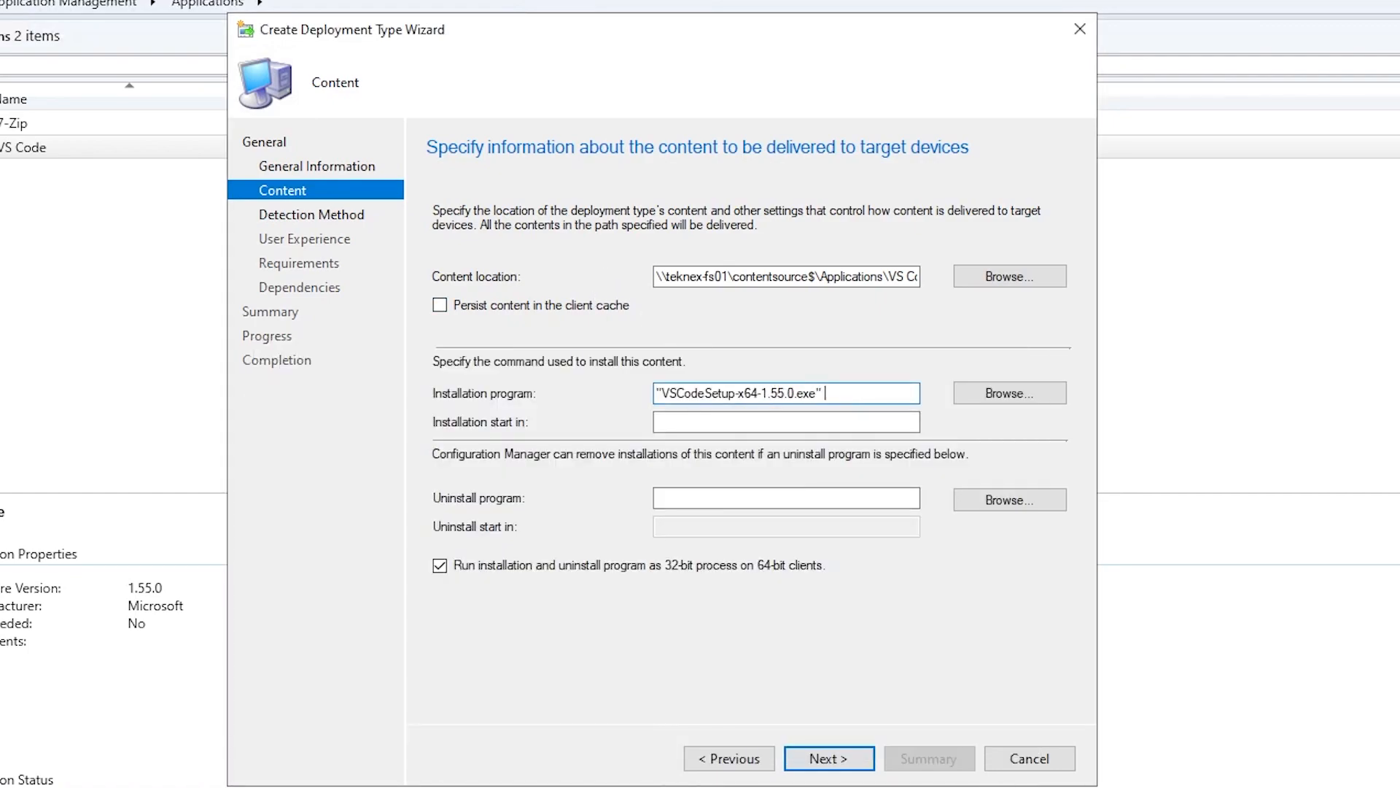
key("ctrl+v")
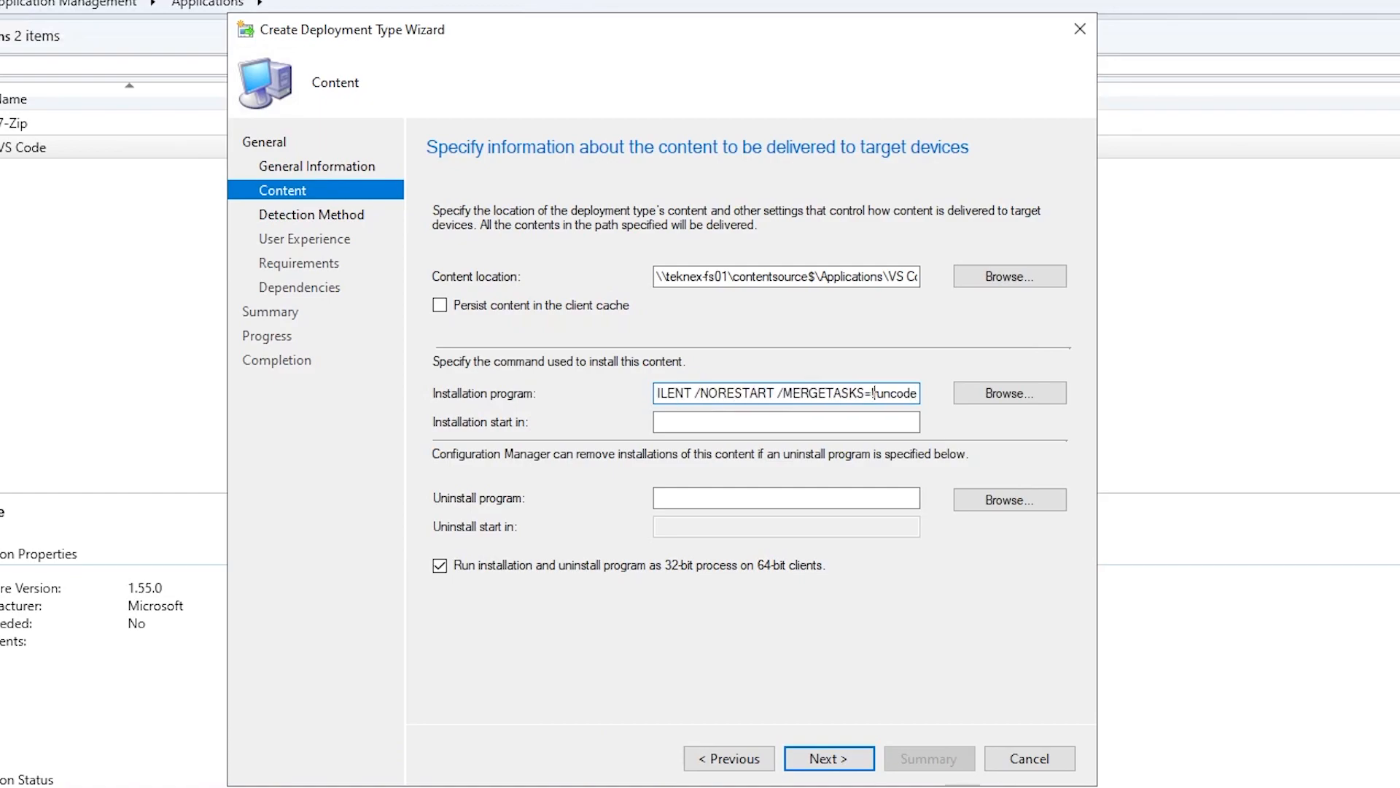
Step: Review the complete installation program command from its end back to its beginning
key("Left")
key("Left")
key("Left")
key("Left")
key("Left")
key("Left")
key("Left")
key("Left")
key("Left")
key("Left")
key("Left")
key("Left")
key("Left")
key("Left")
key("Left")
key("Left")
key("Left")
key("Left")
key("Left")
key("Left")
key("Left")
key("Left")
key("Left")
key("Left")
key("Left")
key("Left")
key("Left")
key("Left")
key("Left")
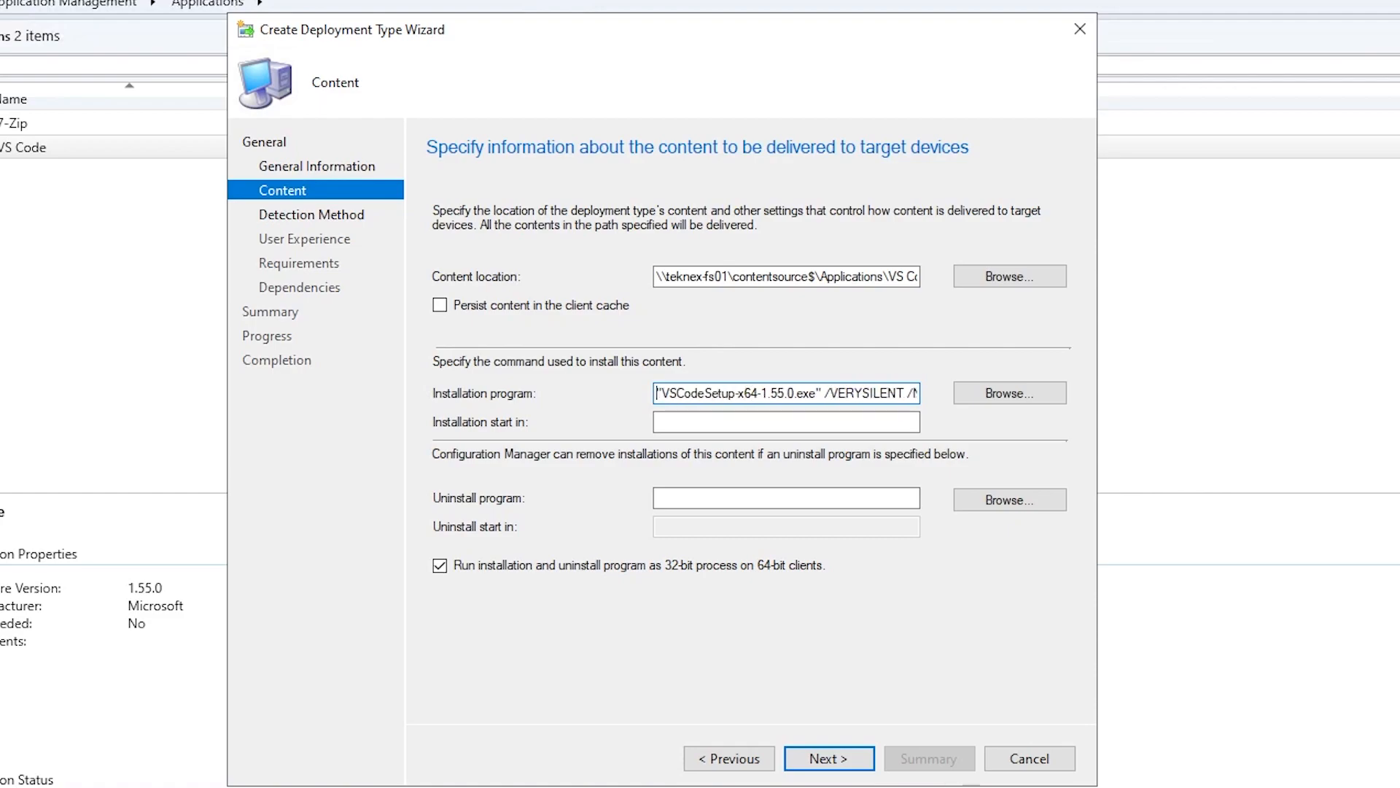
Step: Leave the installation start folder empty and browse to This PC for the uninstall program
left_click(658, 422)
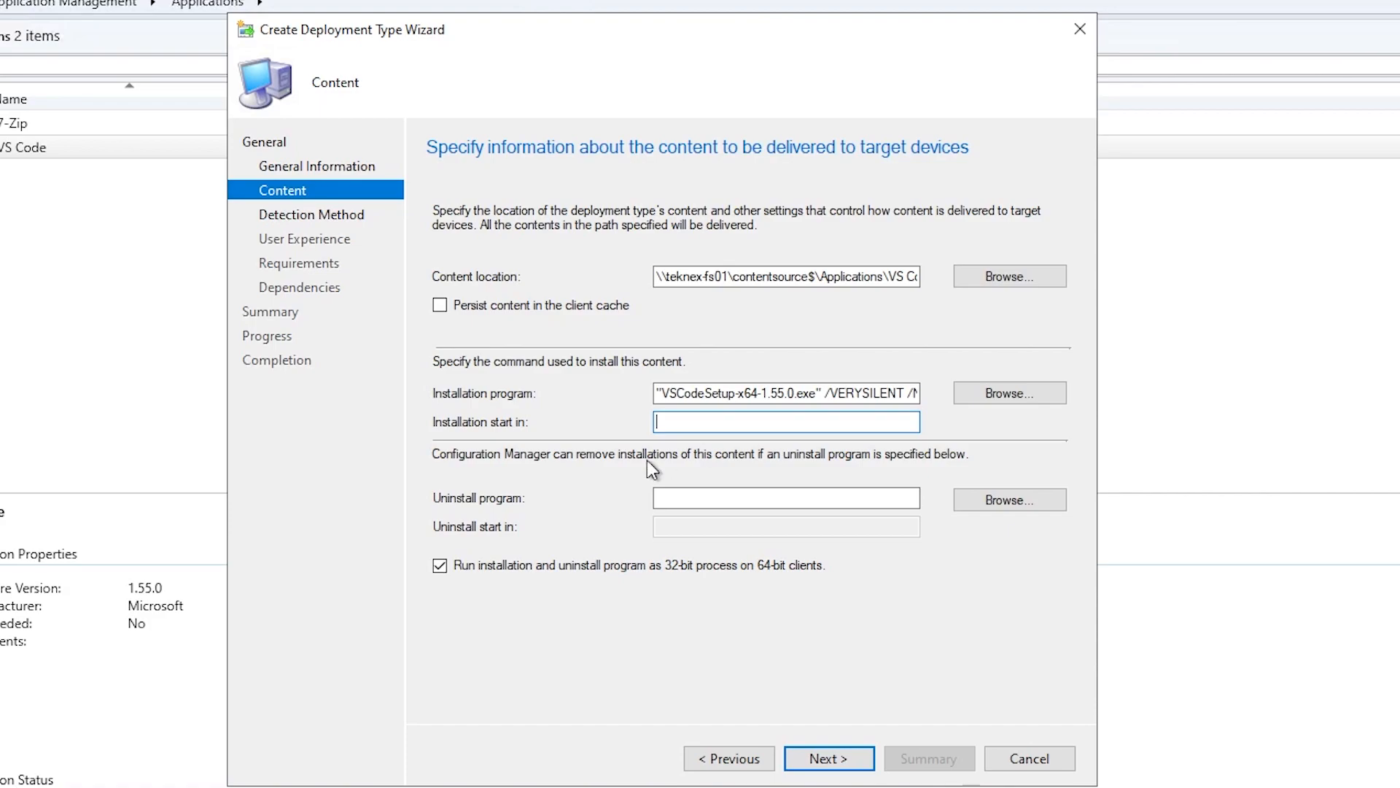
left_click(659, 498)
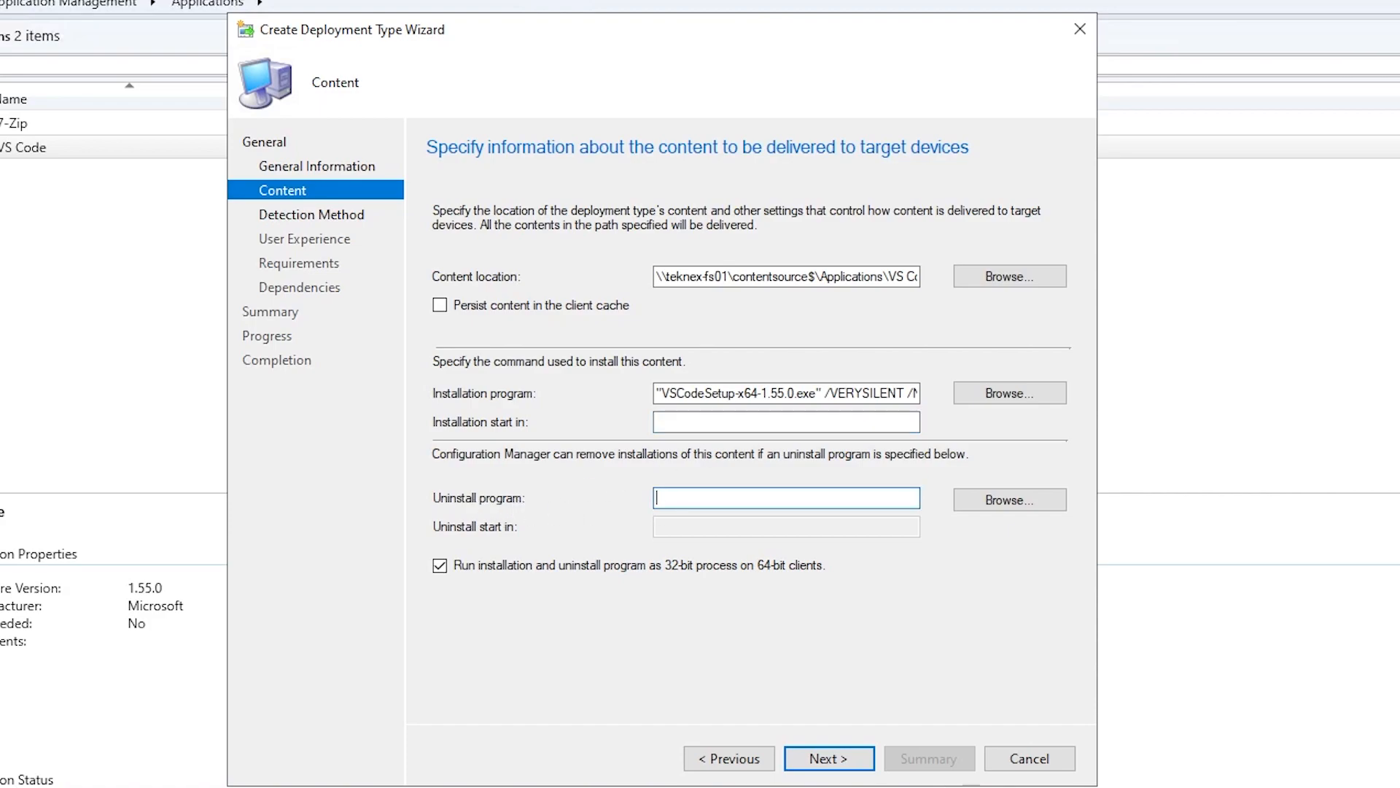
left_click(1007, 502)
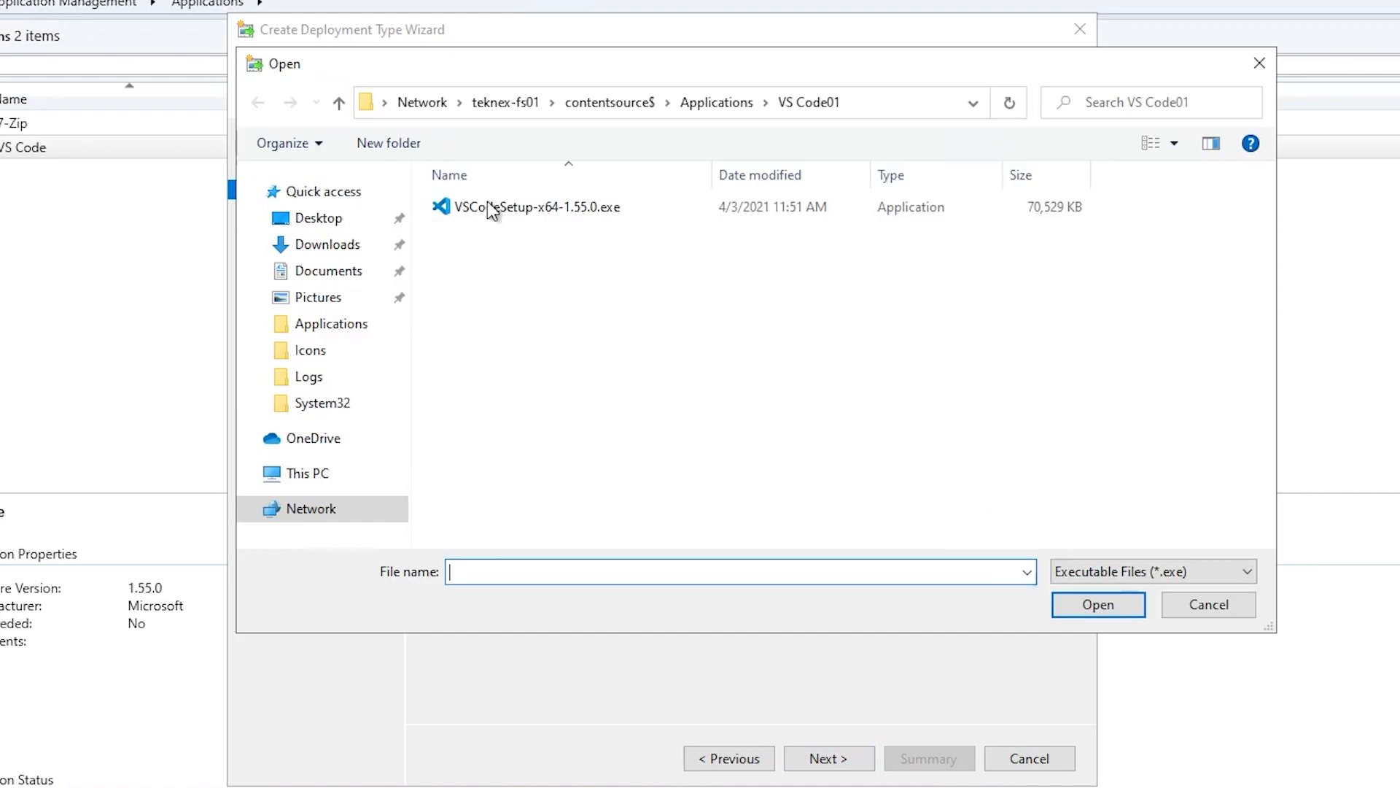
left_click(319, 477)
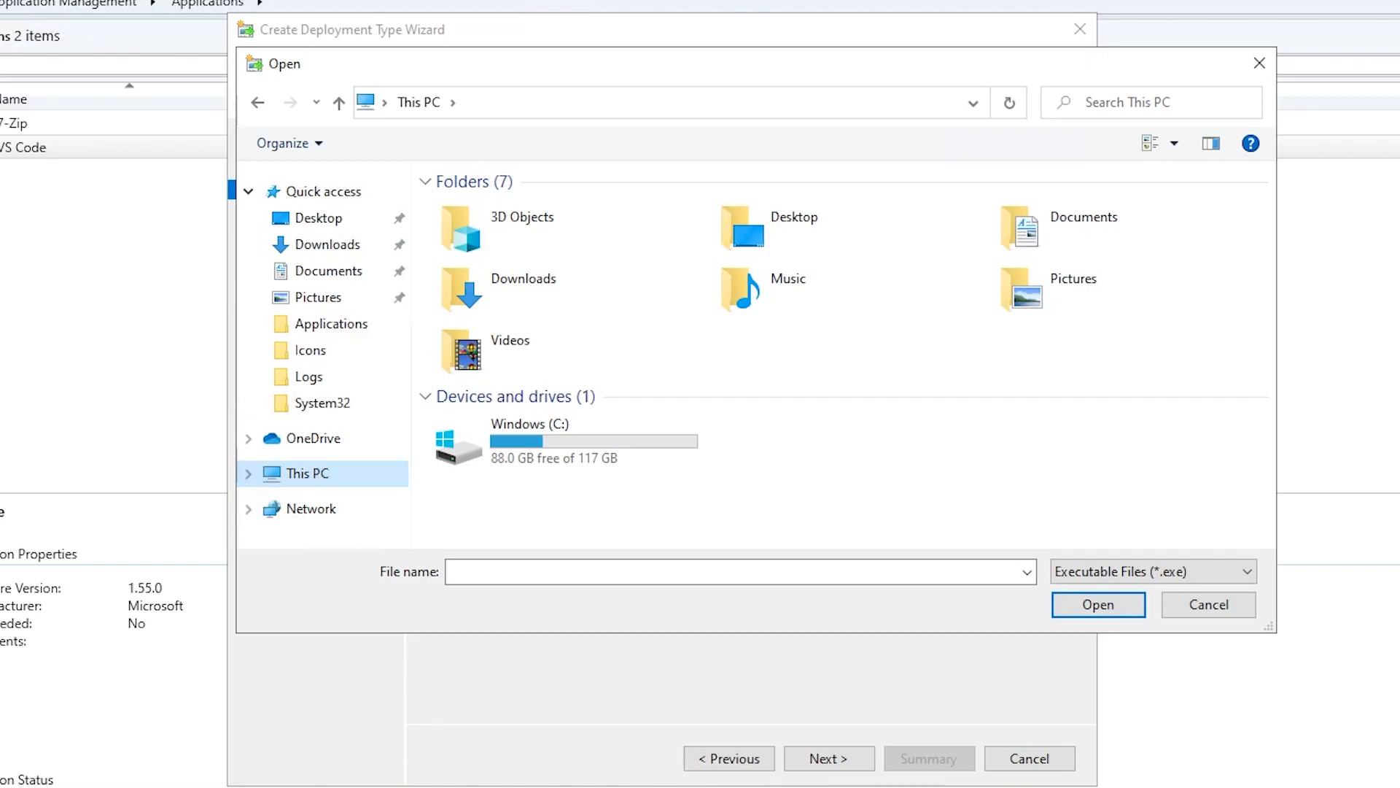
Step: Copy the silent uninstall command "C:\Program Files\Microsoft VS Code\unins000.exe" /VERYSILENT /NORESTART from the Notepad notes
key("alt+Tab")
left_click(304, 483)
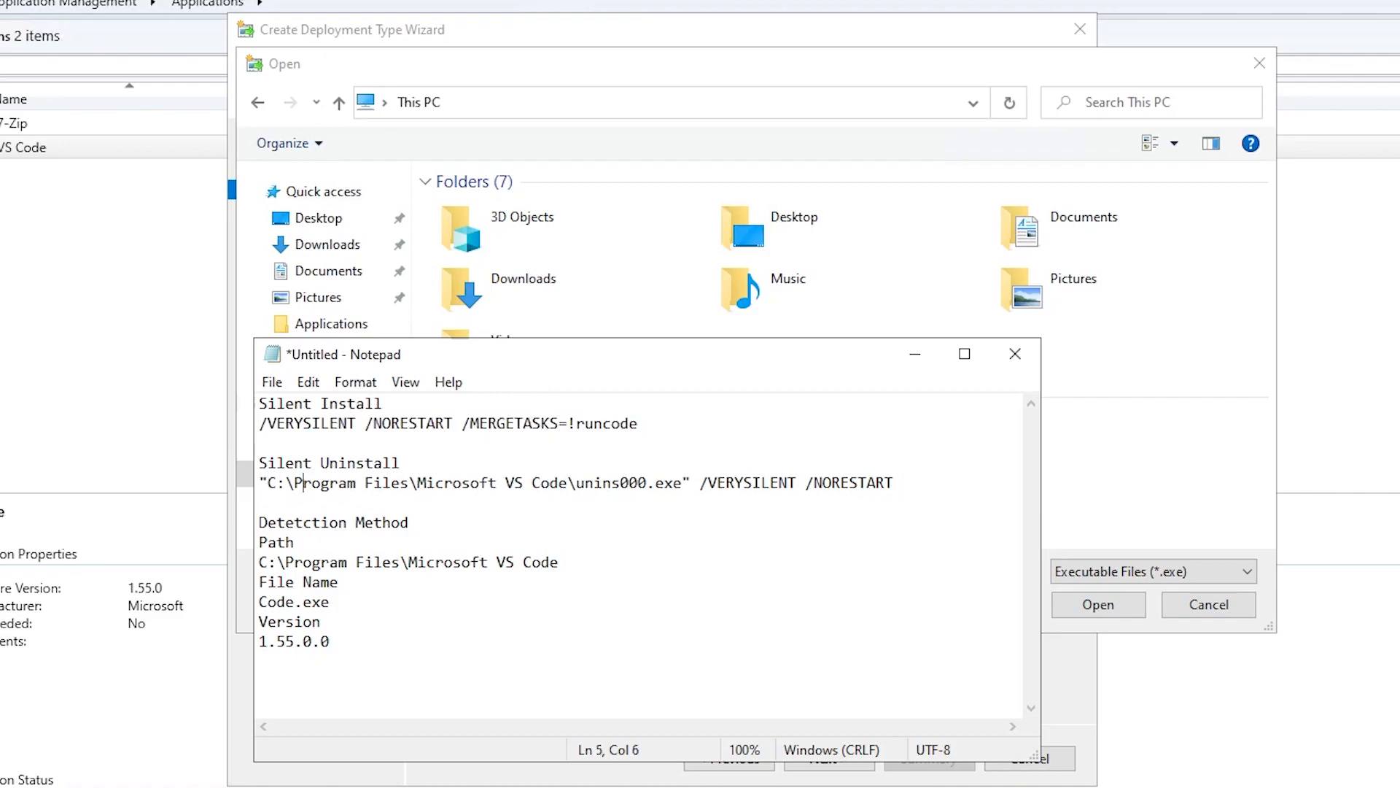
left_click_drag(402, 463, 894, 483)
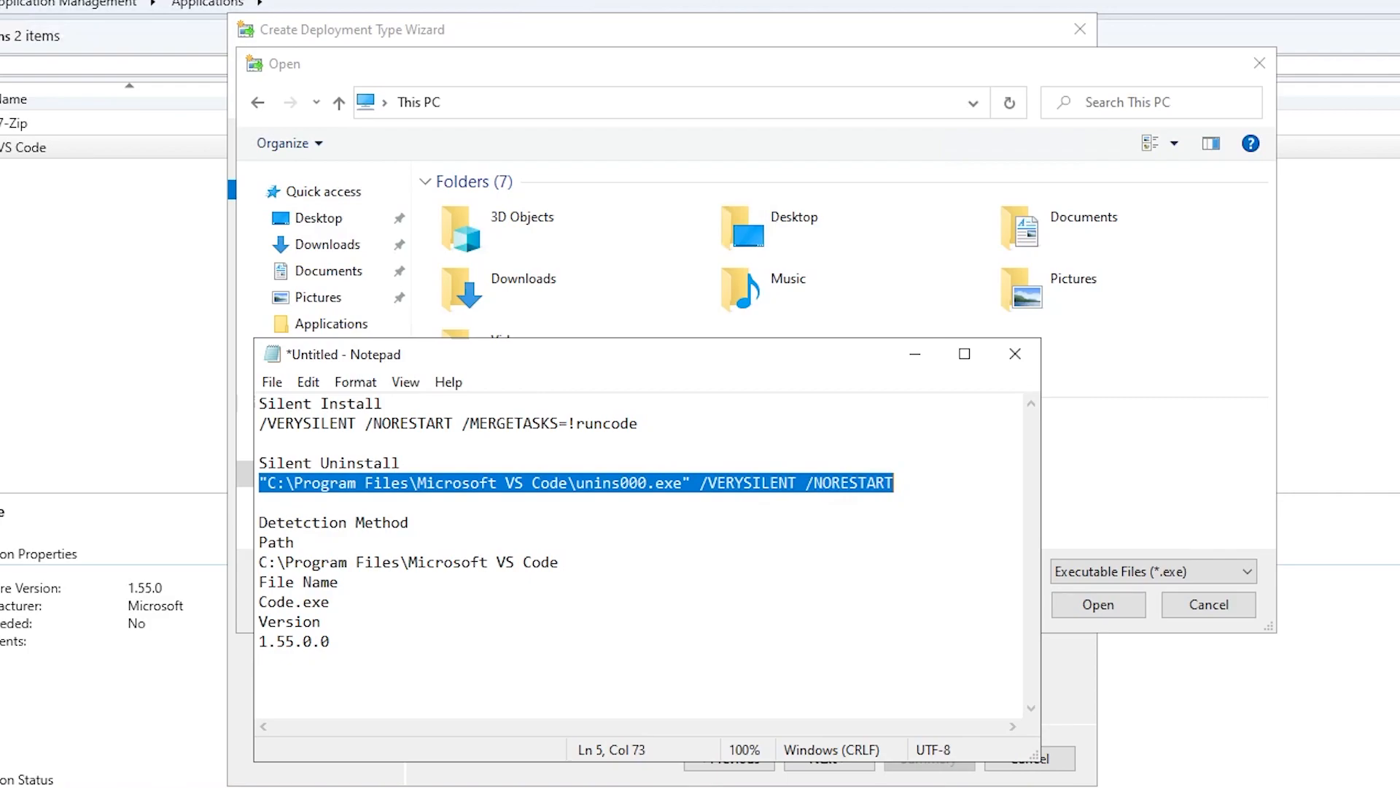
right_click(879, 485)
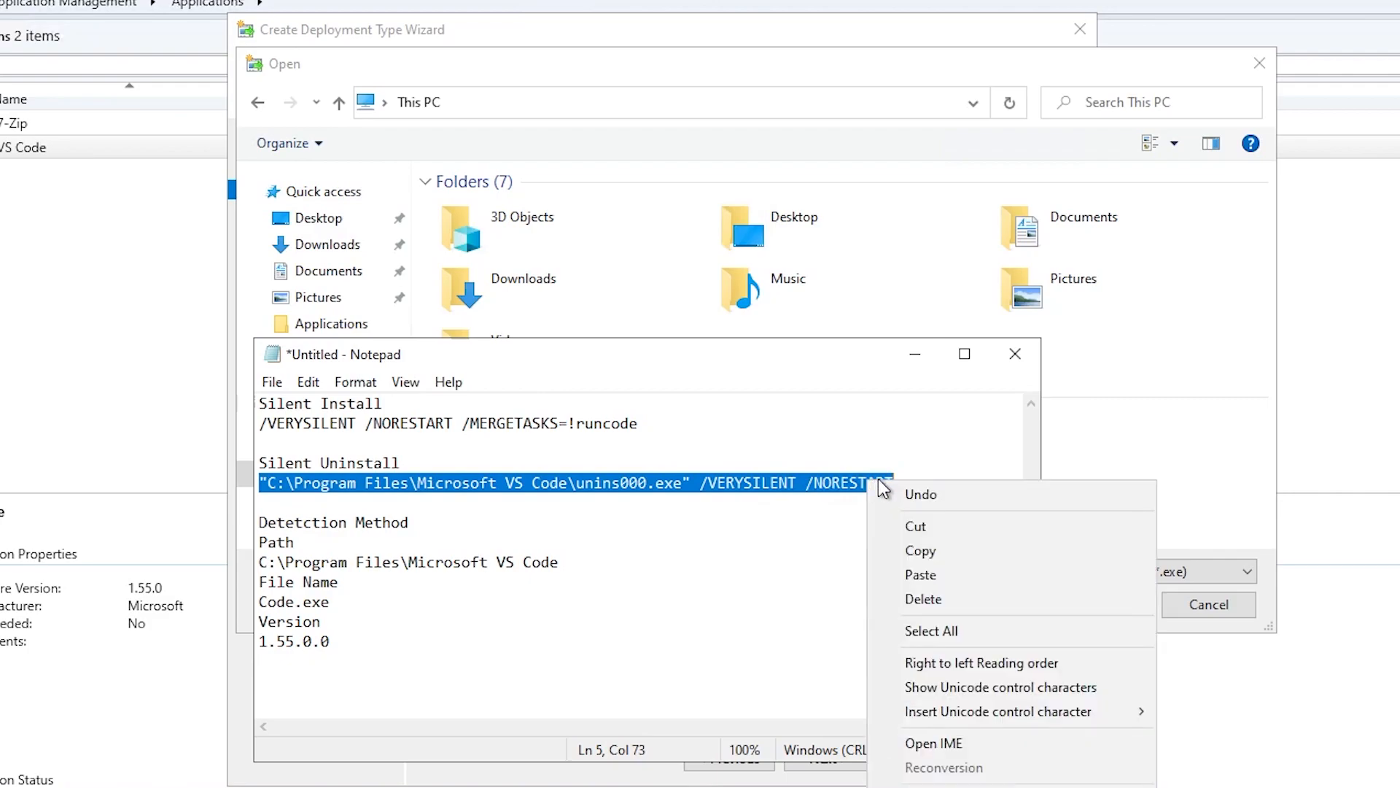
left_click(942, 552)
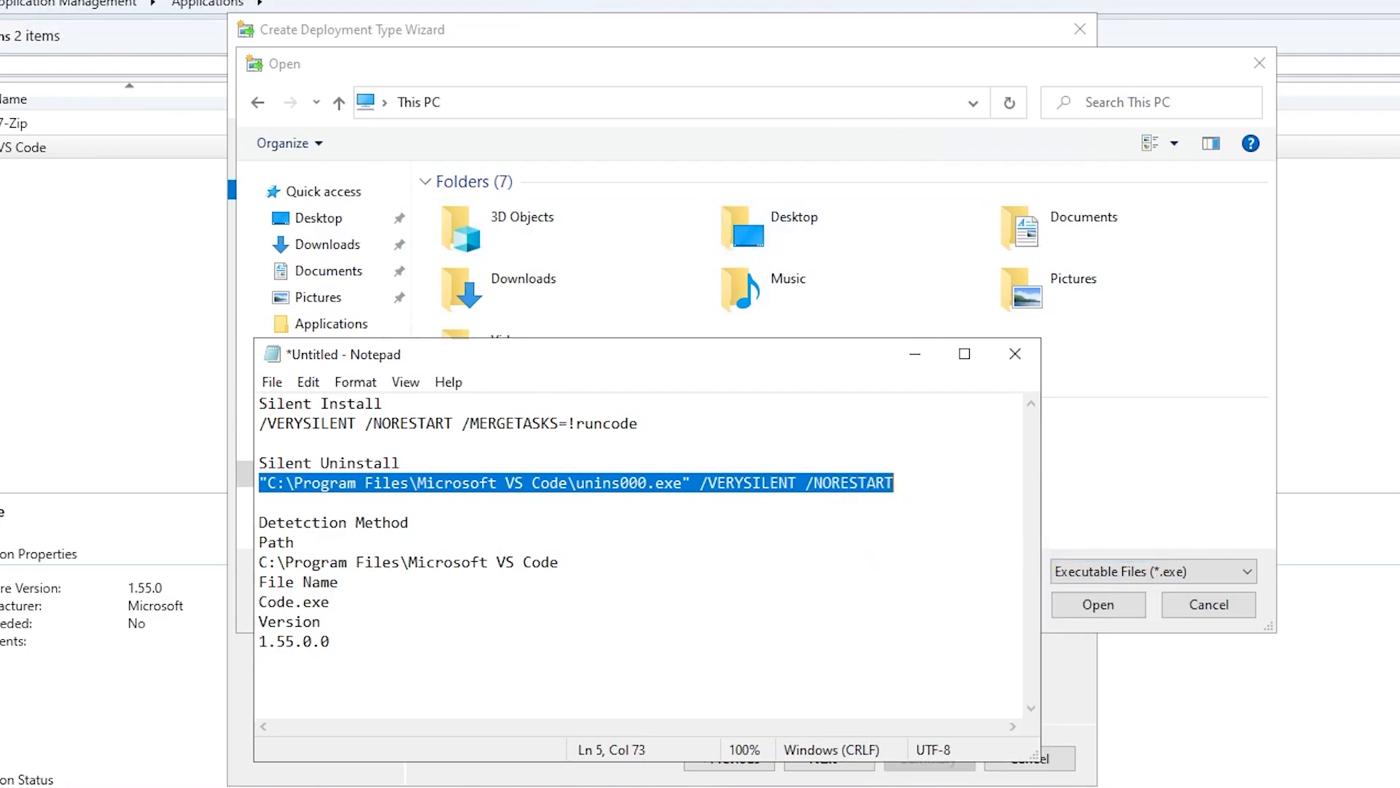
Step: Open the %ProgramFiles% location from the Run dialog, check which folder path it resolves to, and close the folder window
left_click(260, 502)
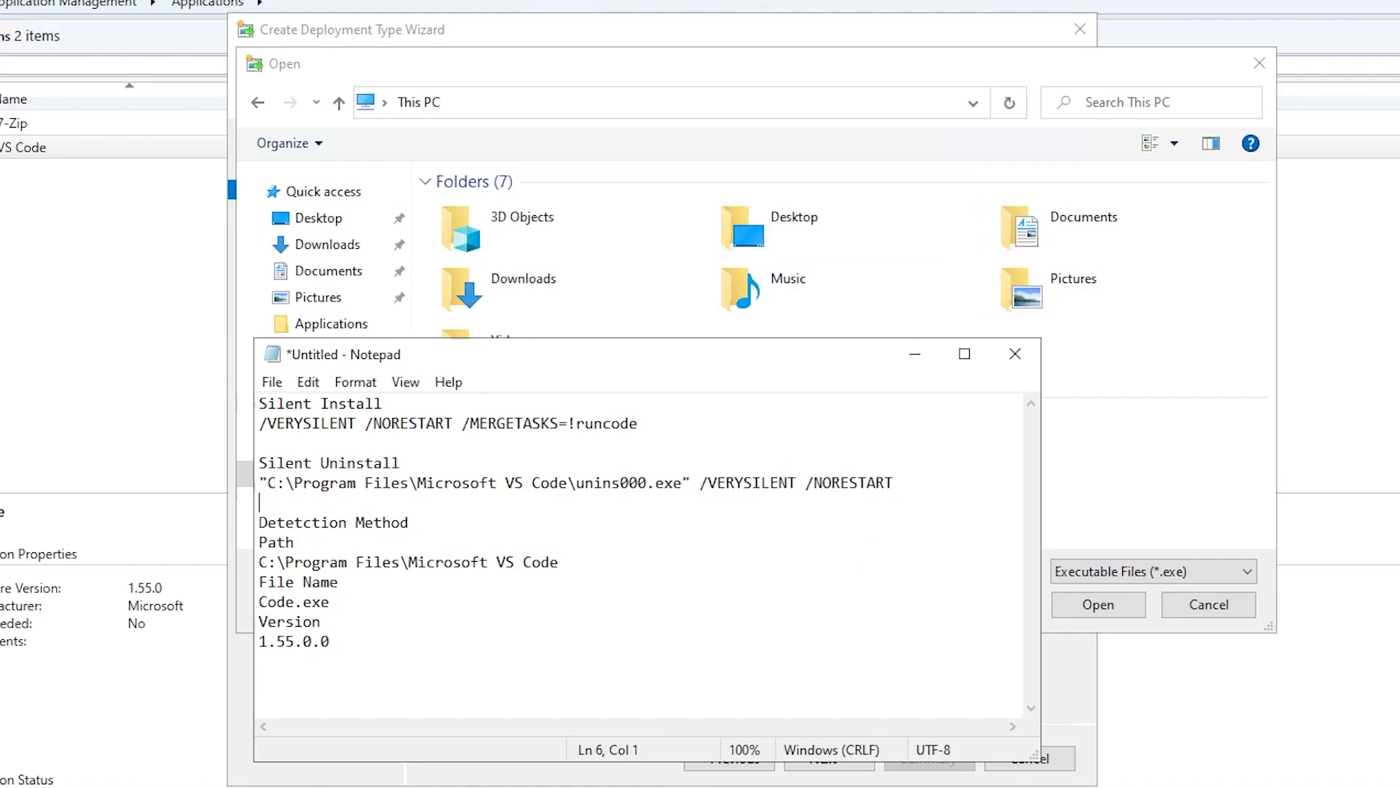
left_click_drag(409, 483, 268, 483)
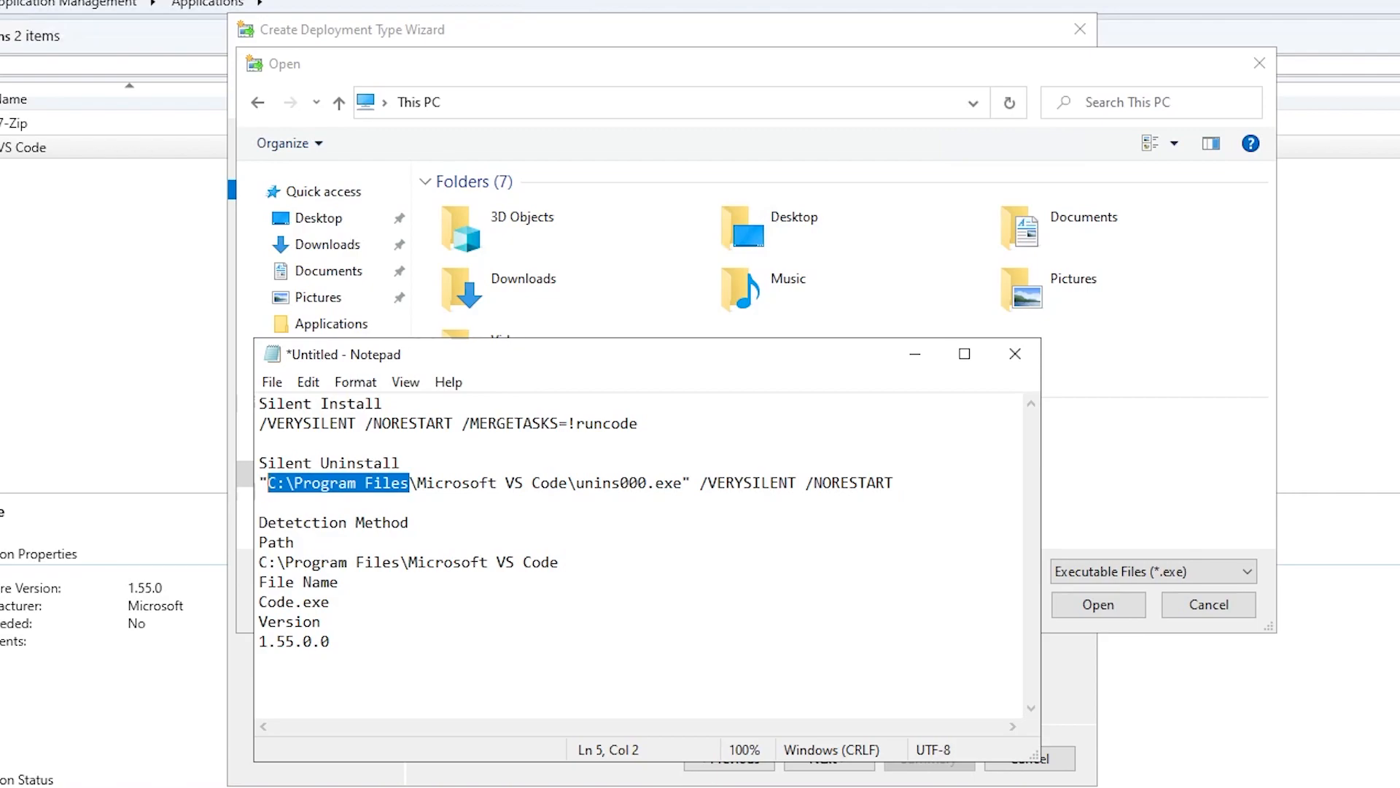
key("super+r")
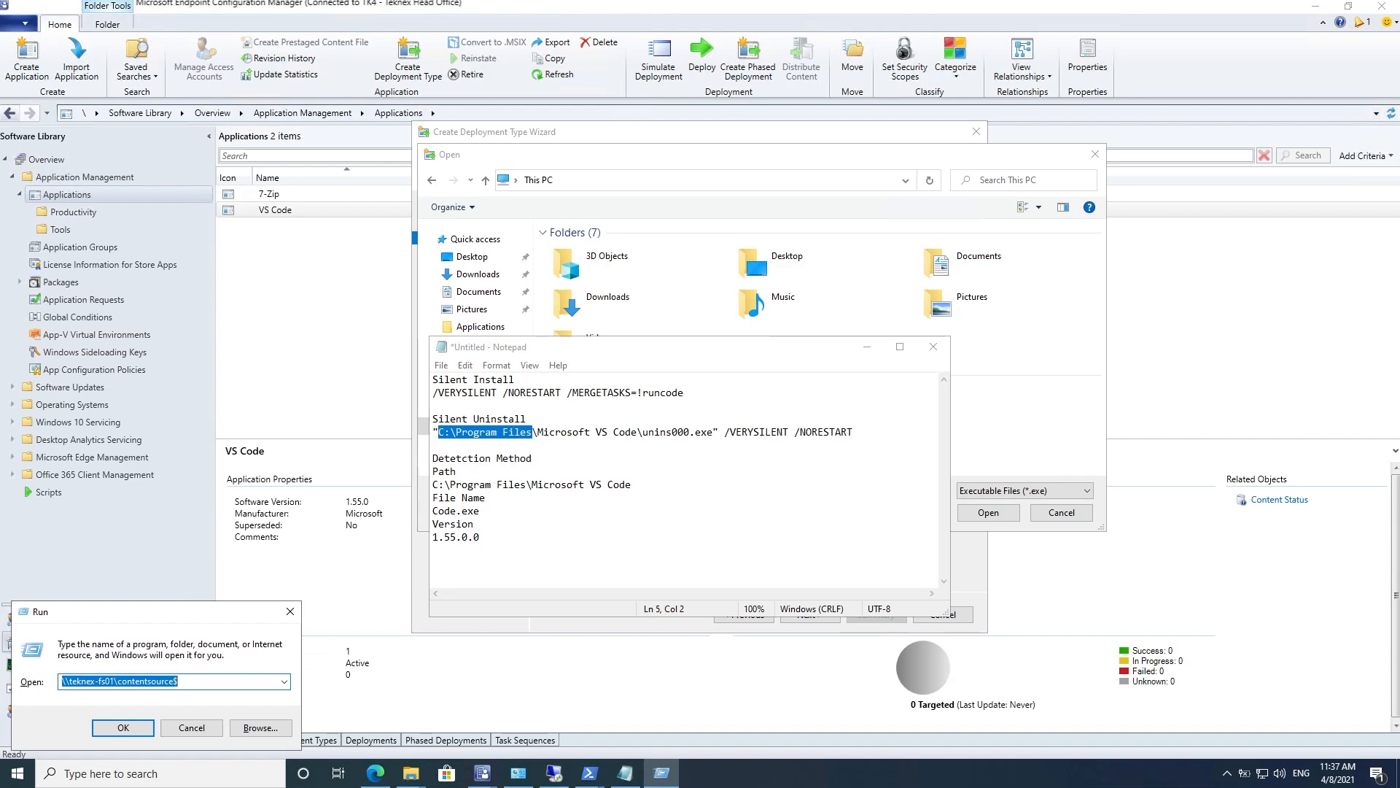
type("%ProgramF")
type("iles%")
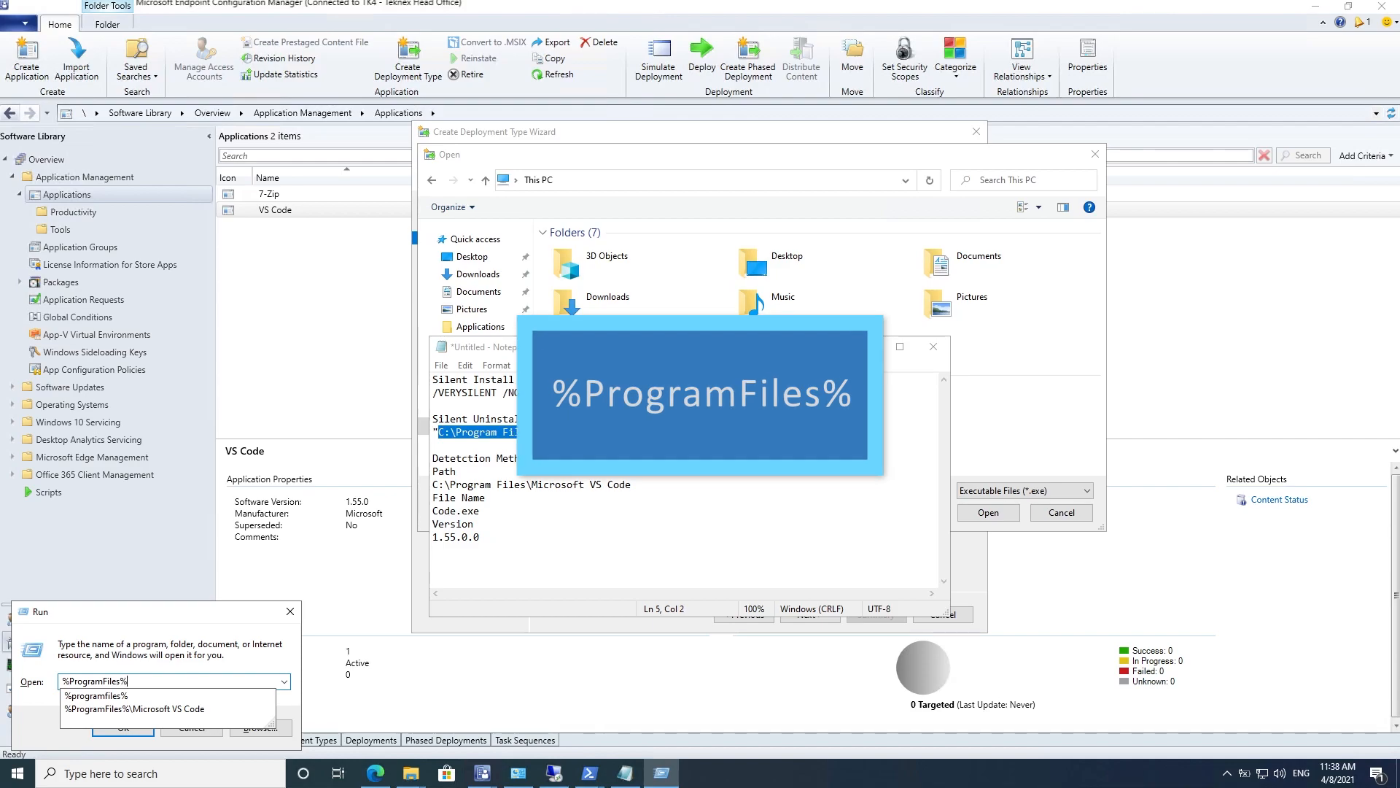
left_click(101, 654)
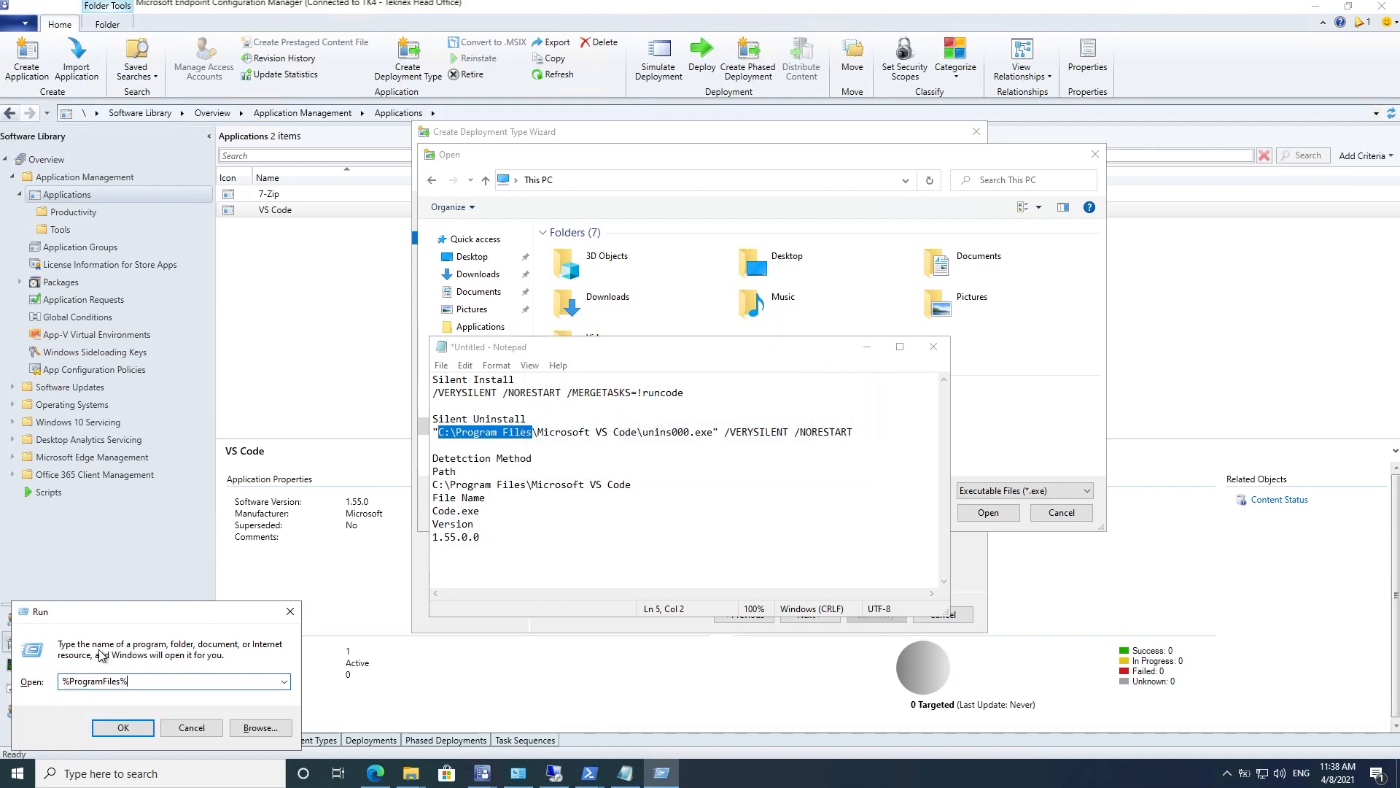
left_click(124, 727)
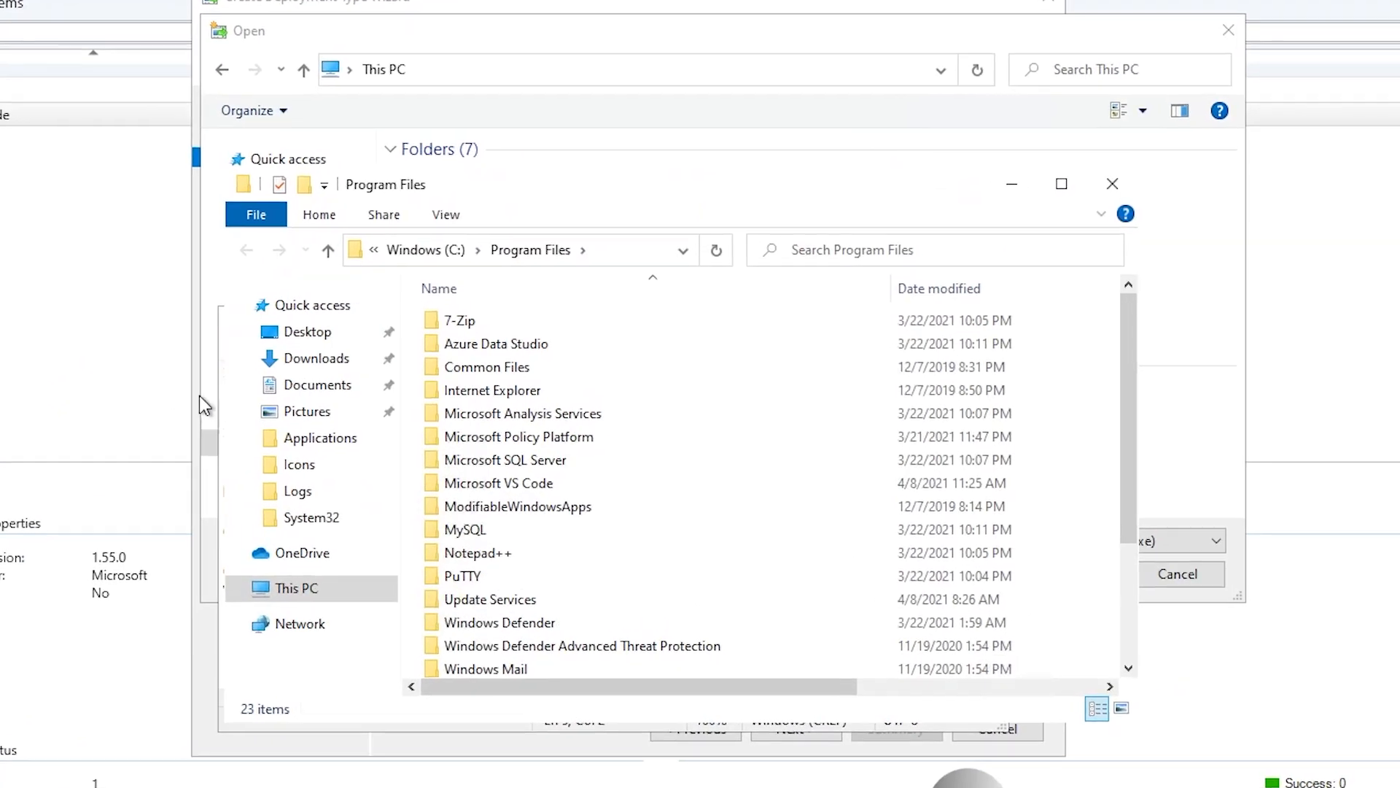
left_click(605, 249)
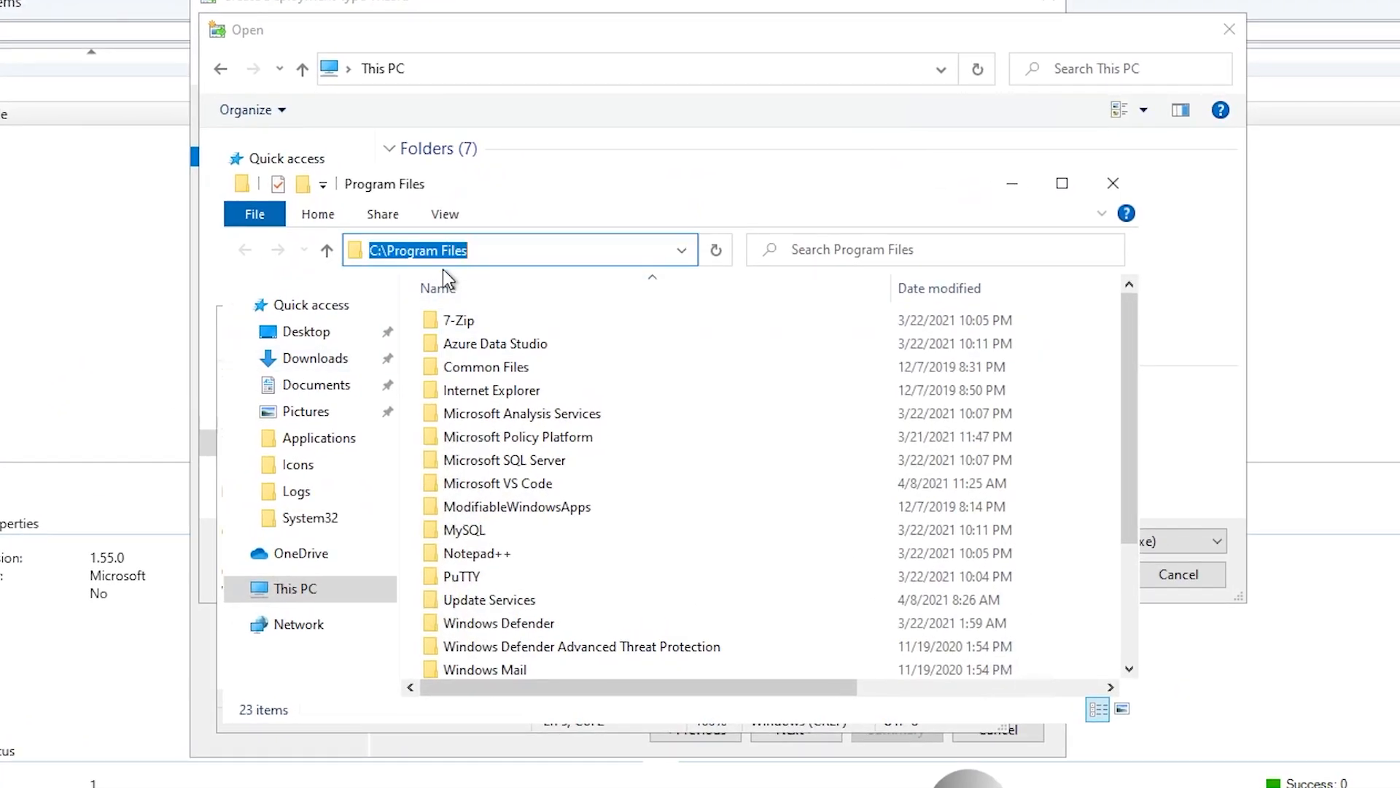
left_click(1113, 183)
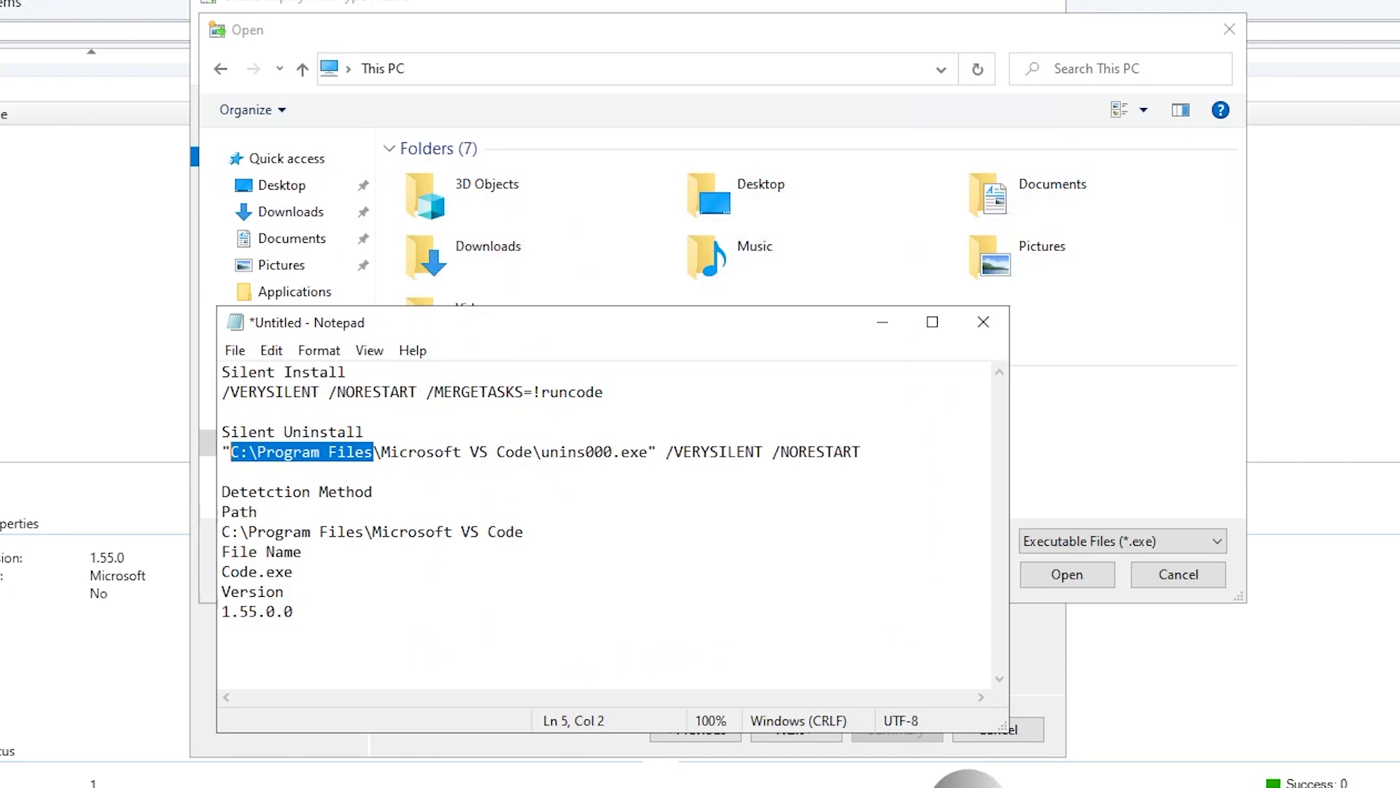
Step: Replace C:\Program Files with %programfiles% in the silent uninstall command in the Notepad notes
key("super+r")
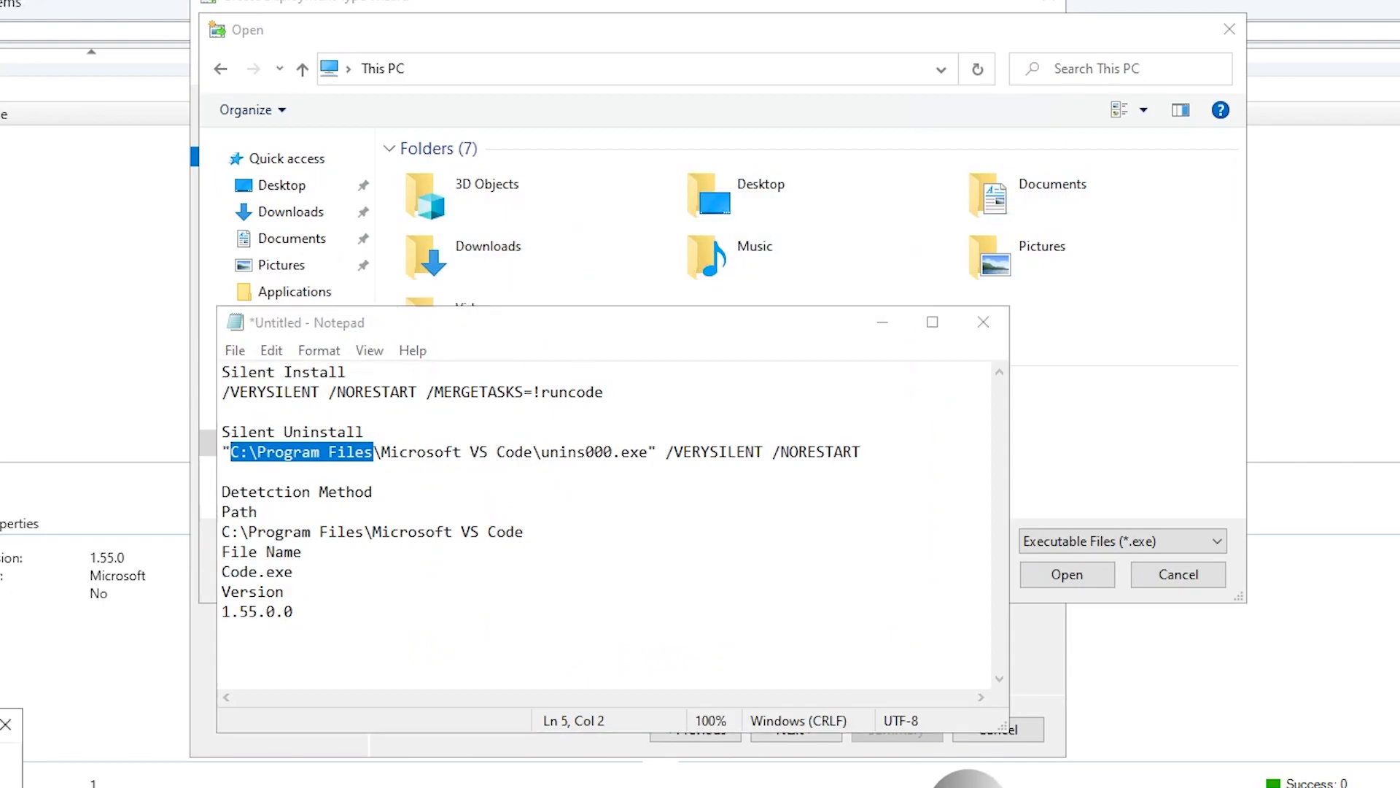
right_click(1, 786)
left_click(6, 602)
left_click(294, 453)
left_click_drag(374, 452, 230, 452)
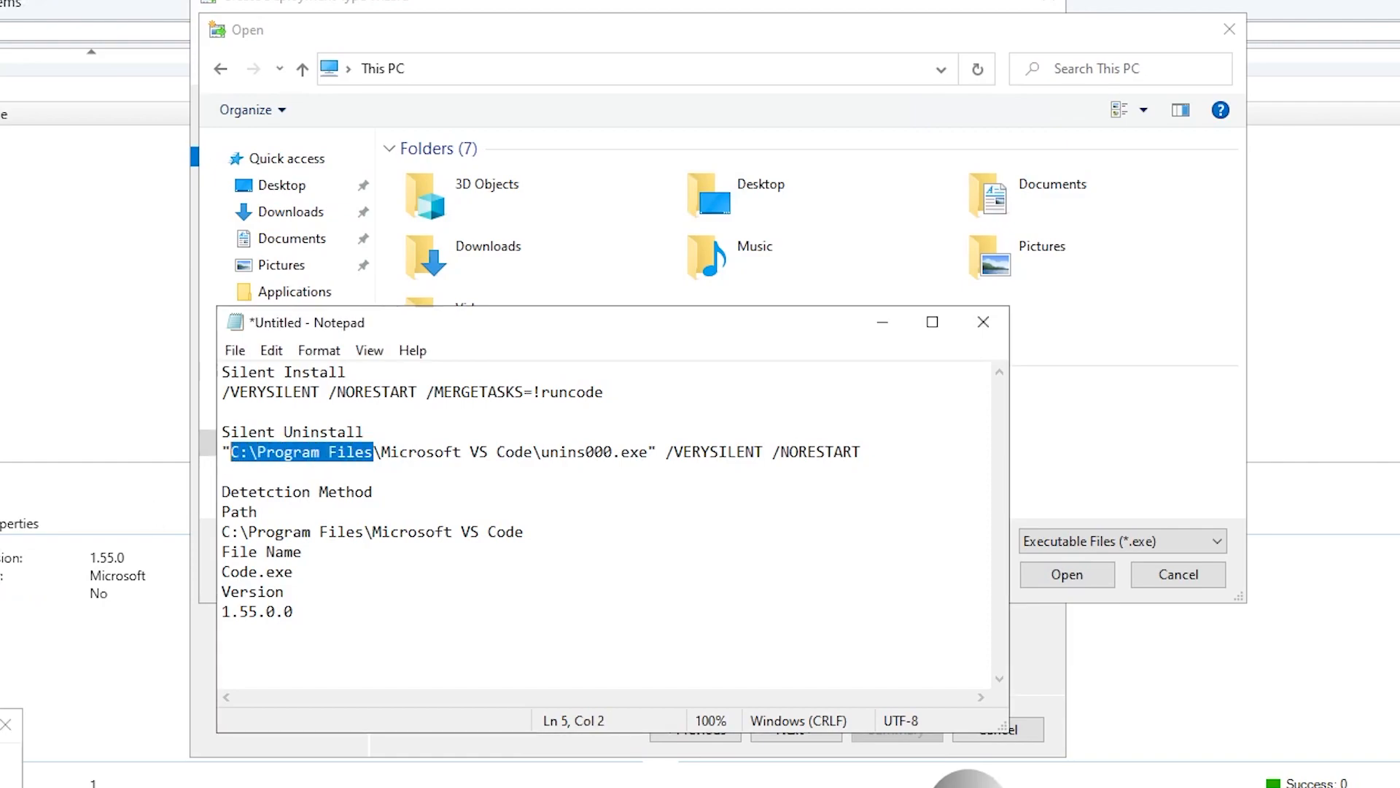
key("ctrl+v")
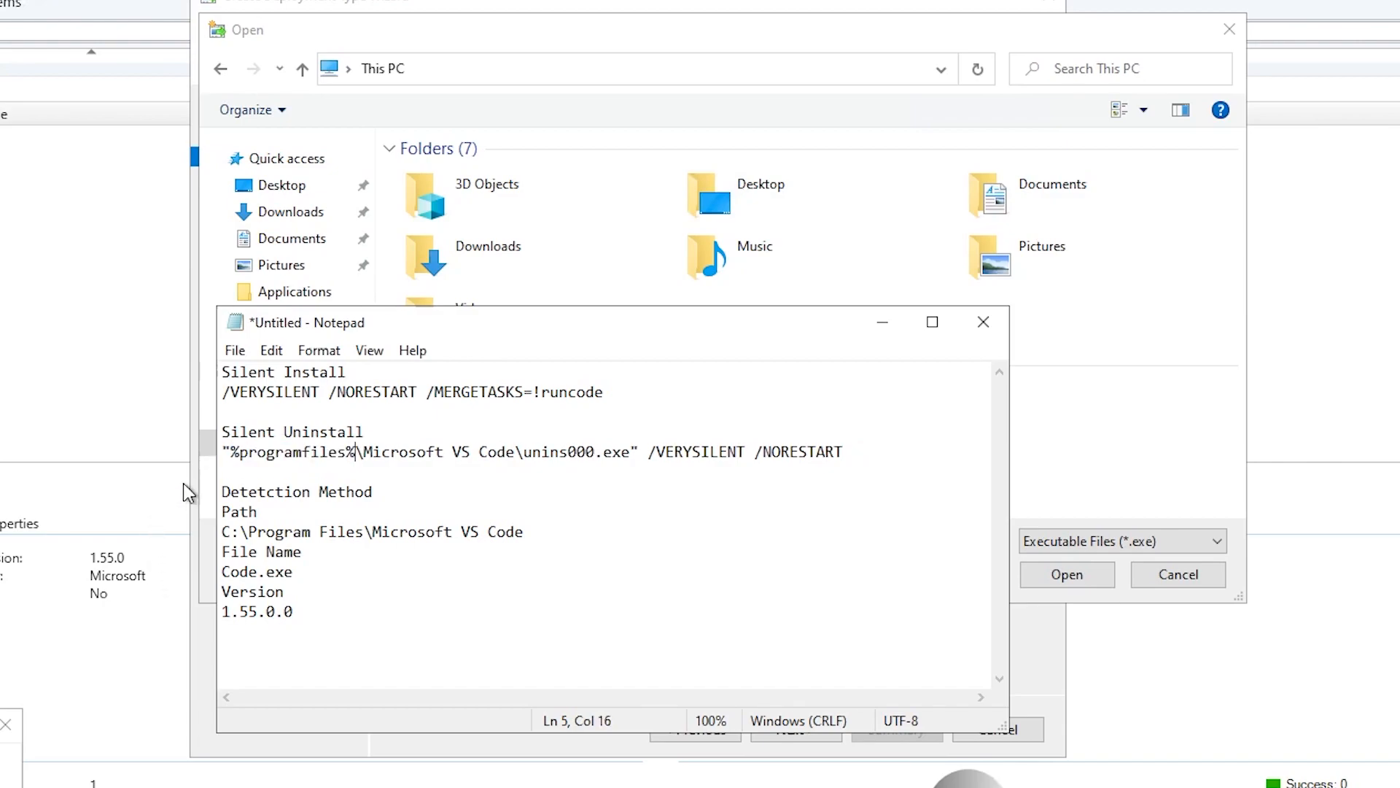
Step: Capitalize the P and F of the variable in the silent uninstall command so it reads %ProgramFiles%
left_click(248, 452)
key("BackSpace")
type("P")
left_click(302, 452)
key("Right")
key("BackSpace")
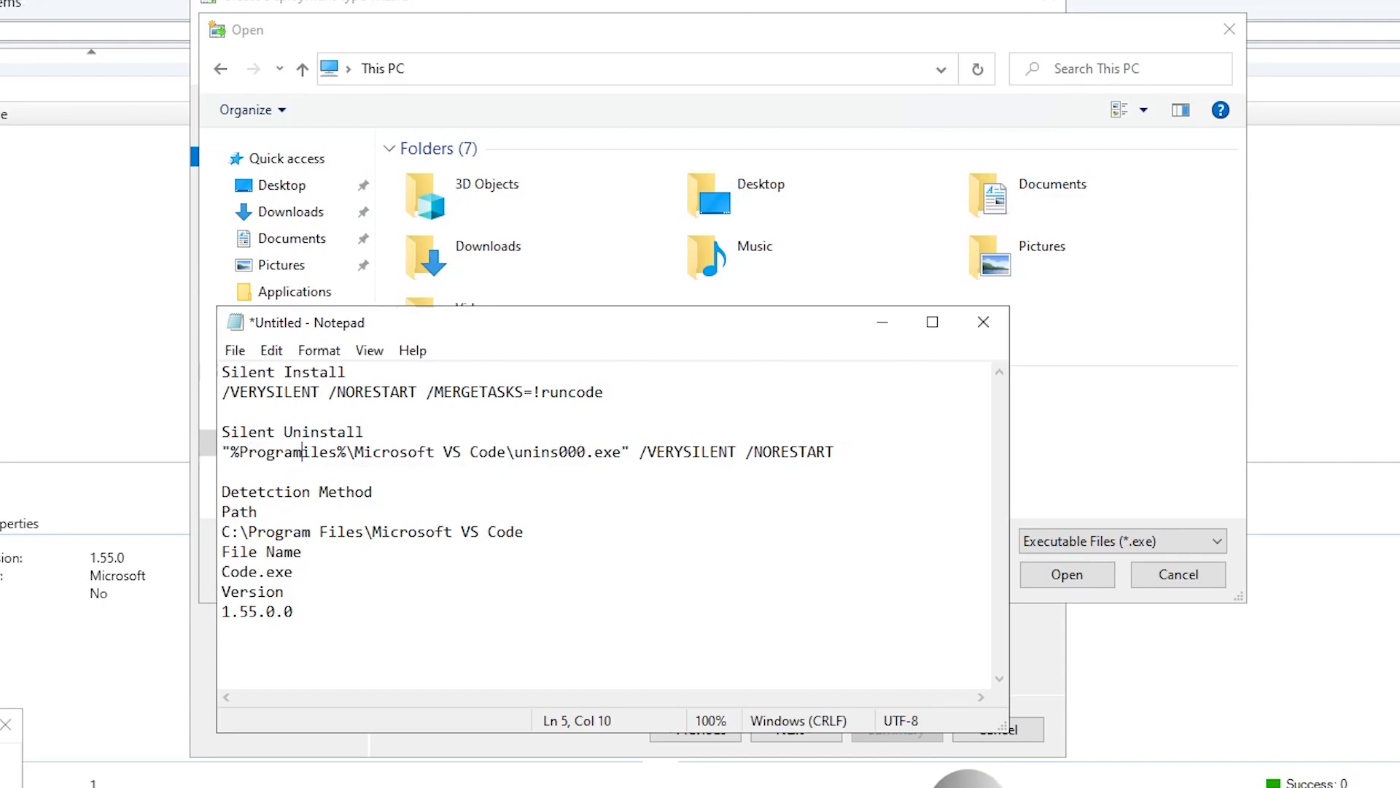
type("F")
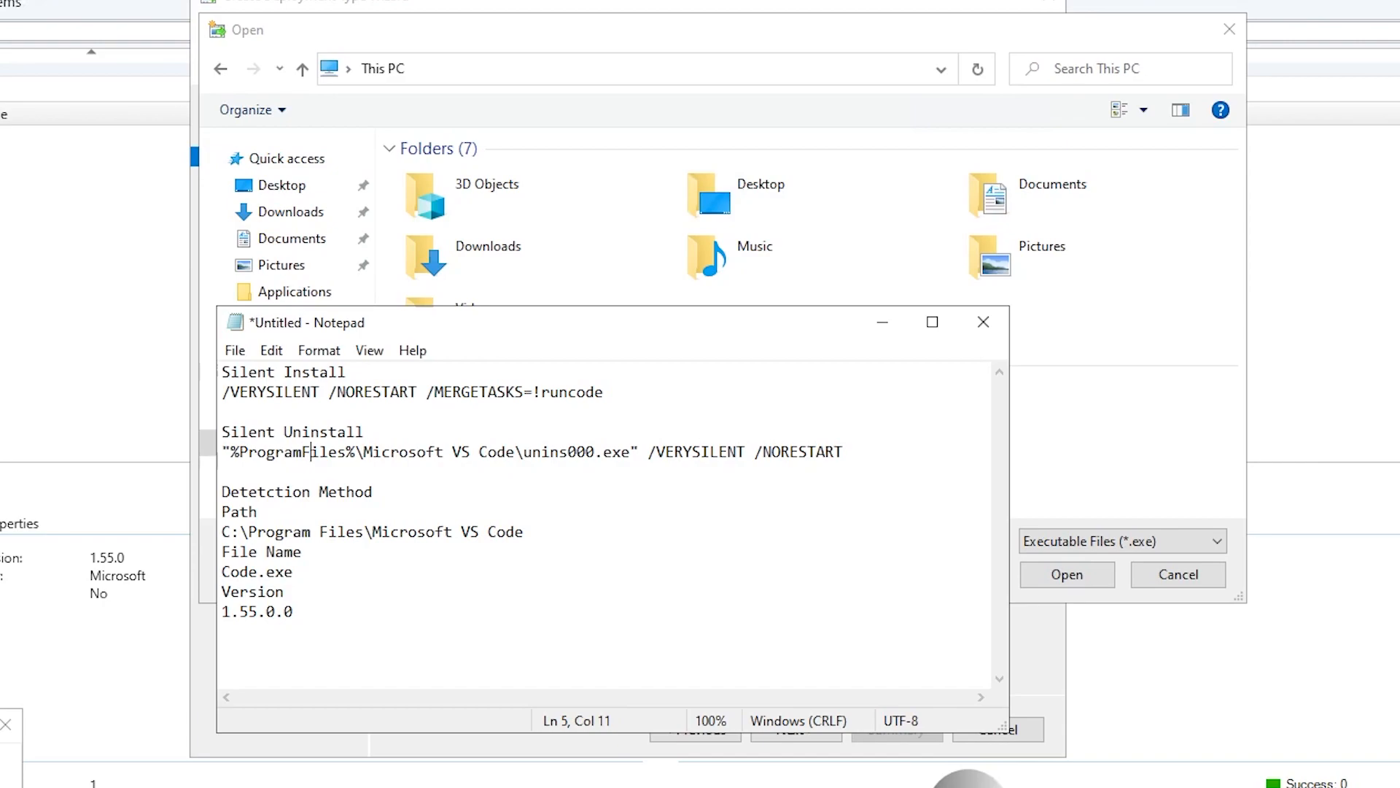
Step: Copy the updated silent uninstall command from Notepad, cancel the file browsing, and paste the command as the deployment type's uninstall program
left_click_drag(844, 452, 225, 452)
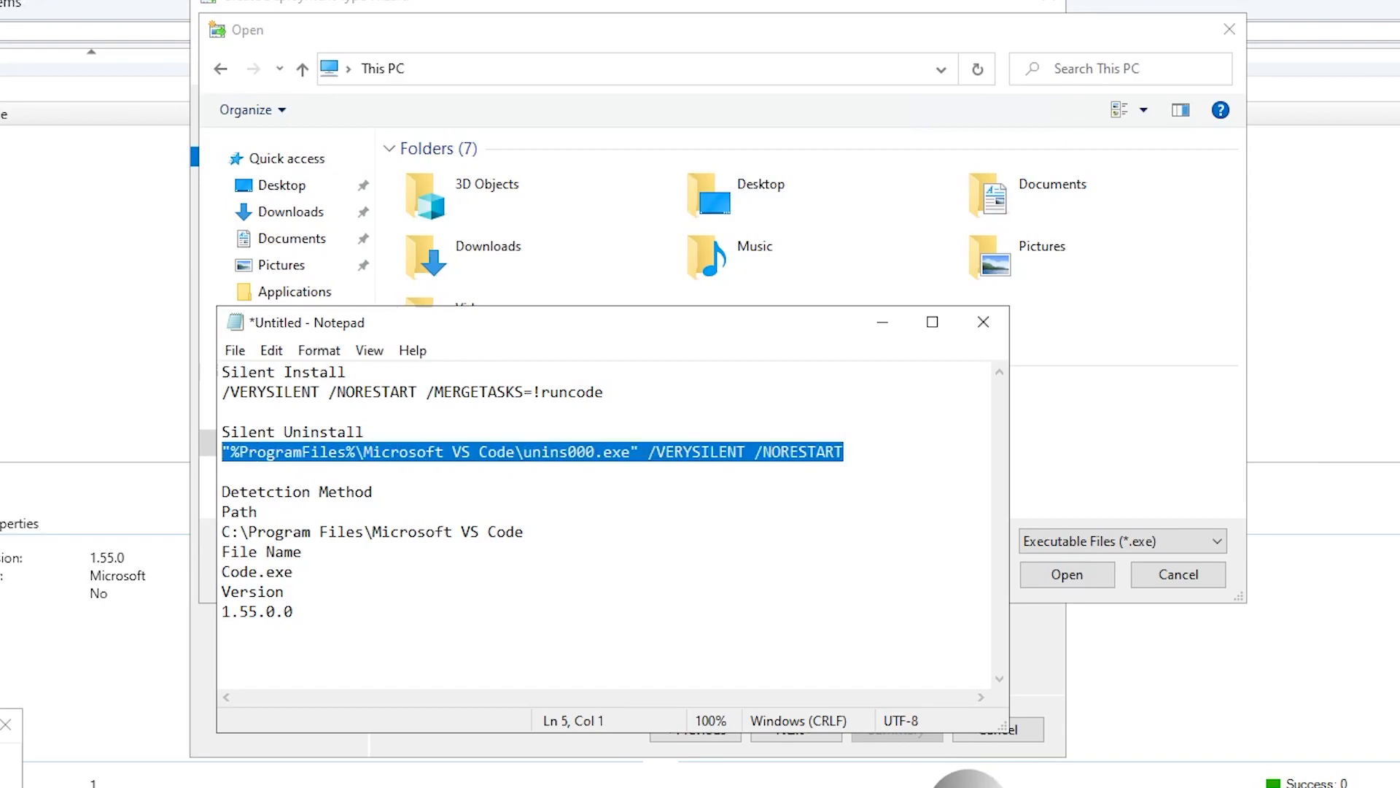
right_click(249, 454)
left_click(296, 522)
left_click(1051, 693)
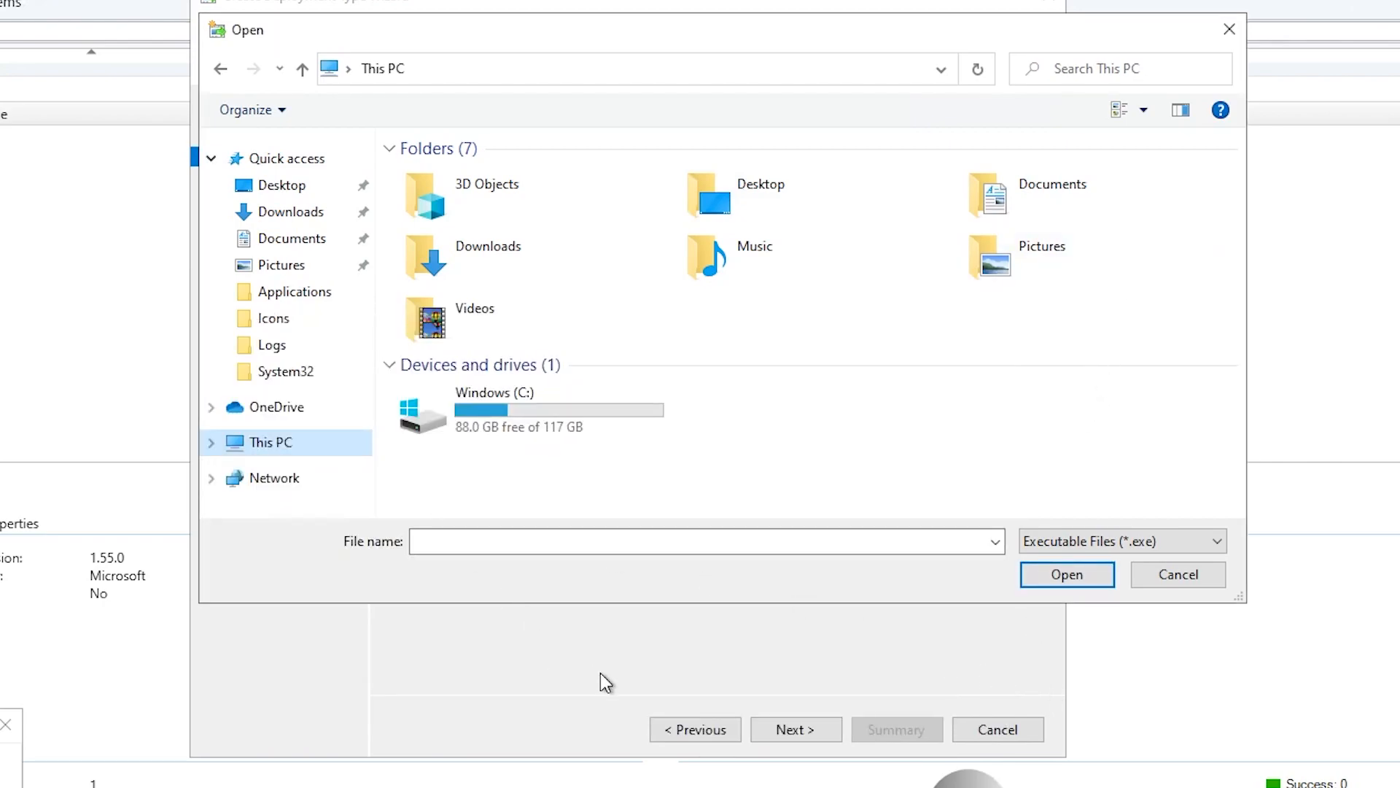
left_click(1178, 574)
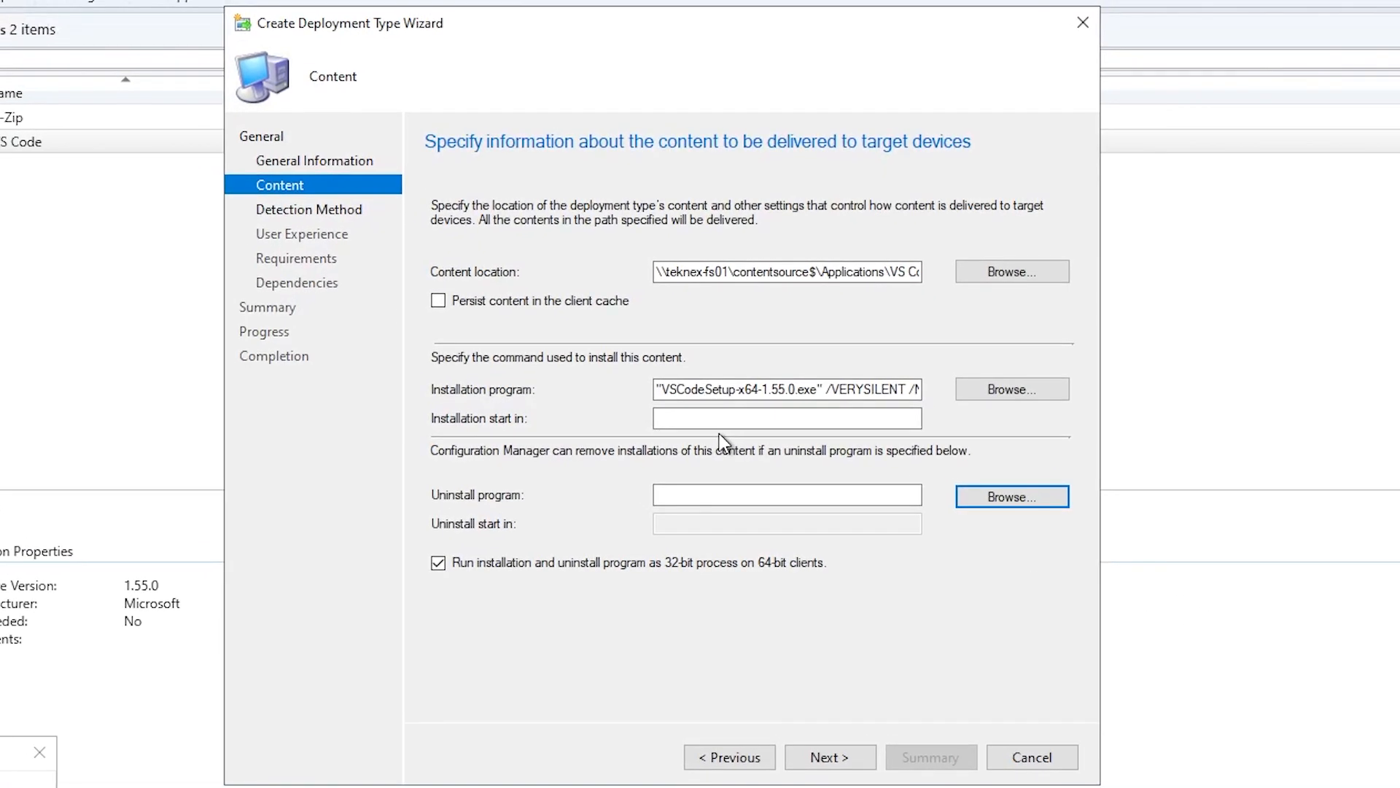
left_click(681, 495)
right_click(682, 494)
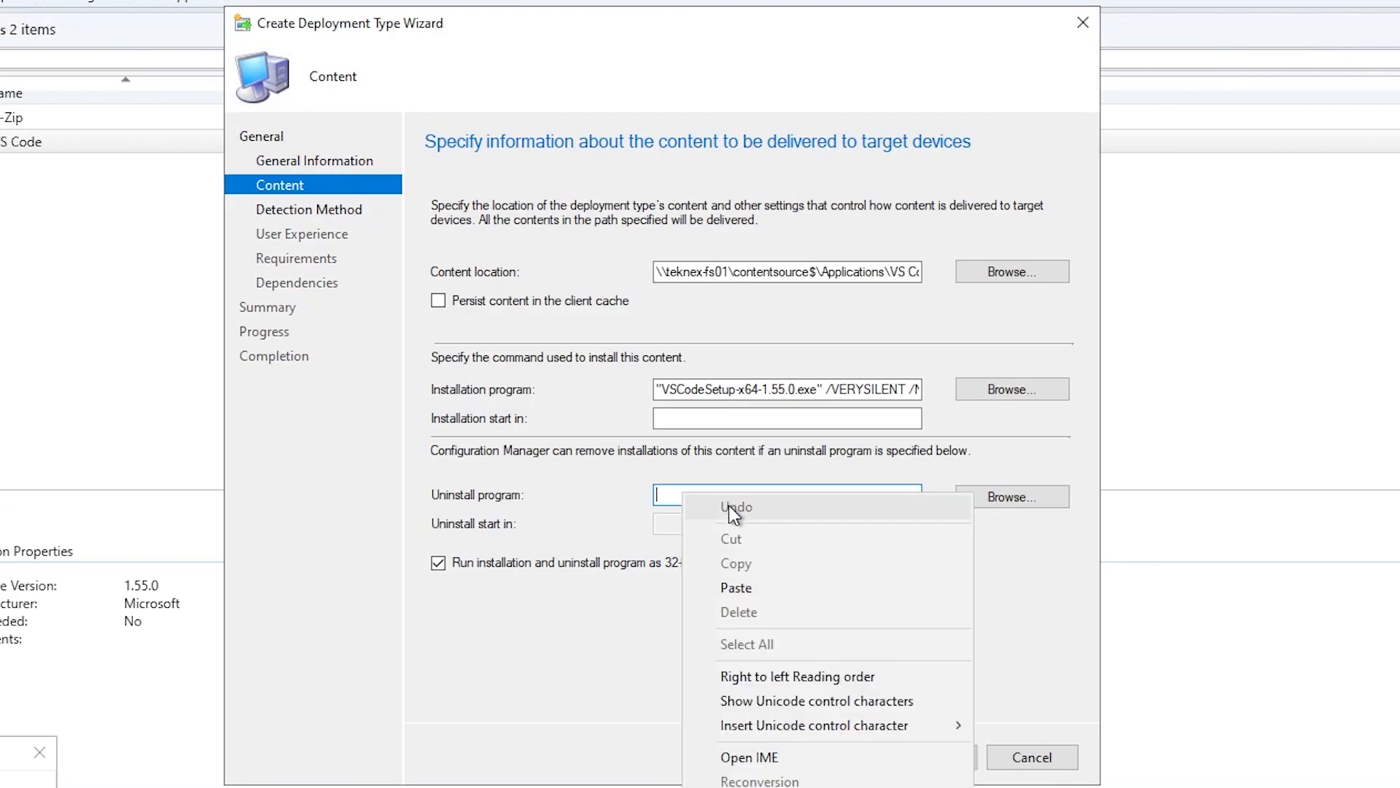
left_click(739, 597)
Step: Review the pasted uninstall program command from its end back to its beginning, leaving the uninstall start folder empty
left_click_drag(756, 495, 919, 494)
left_click(957, 563)
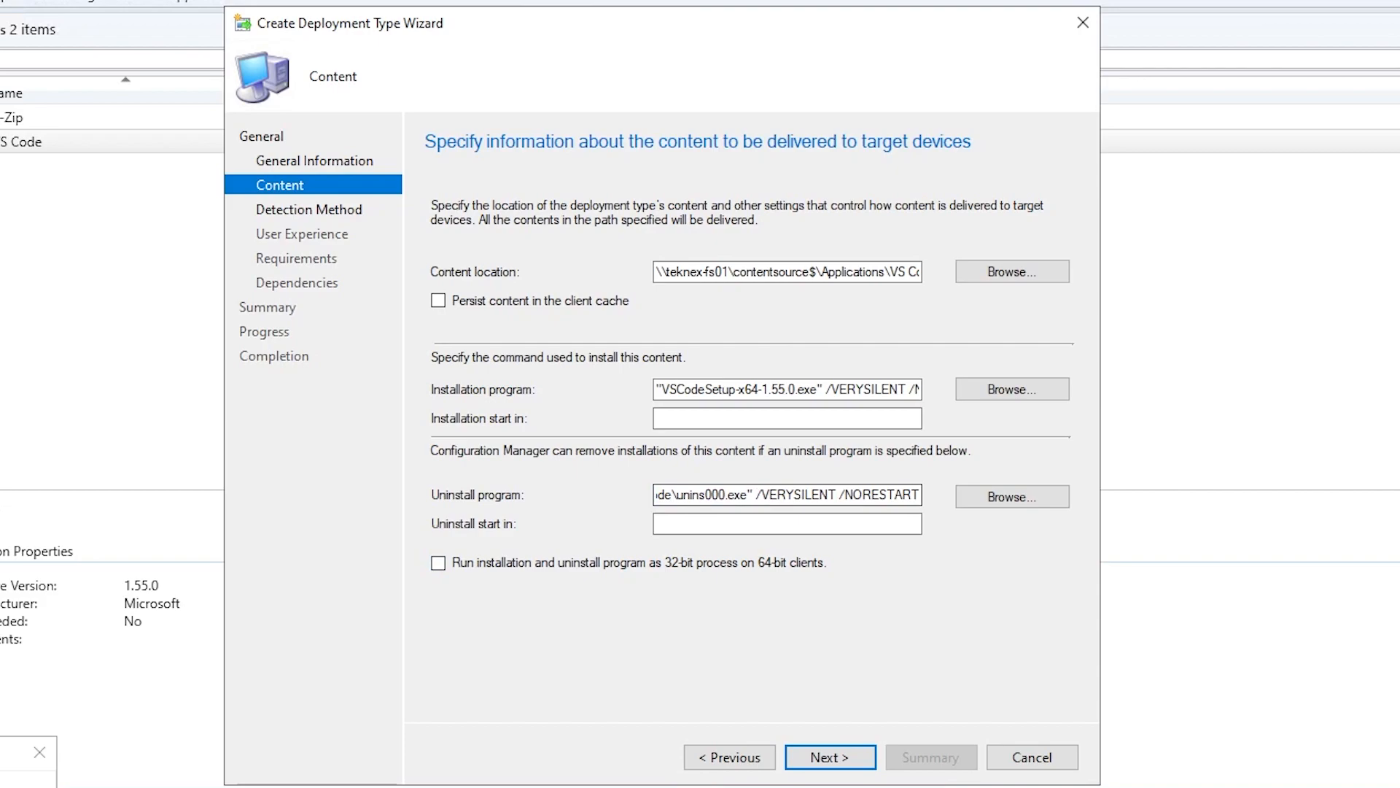
left_click(837, 494)
left_click_drag(837, 494, 628, 511)
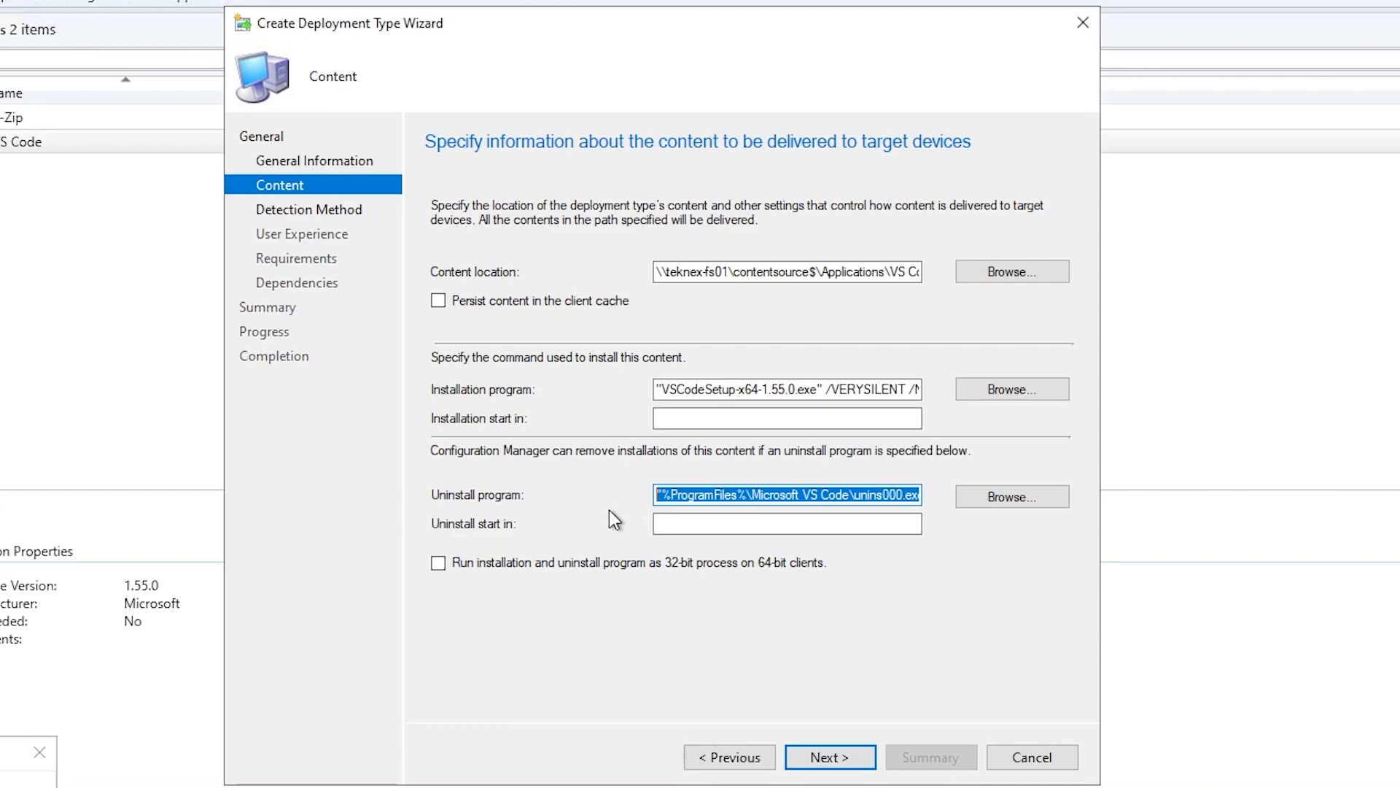
left_click(679, 524)
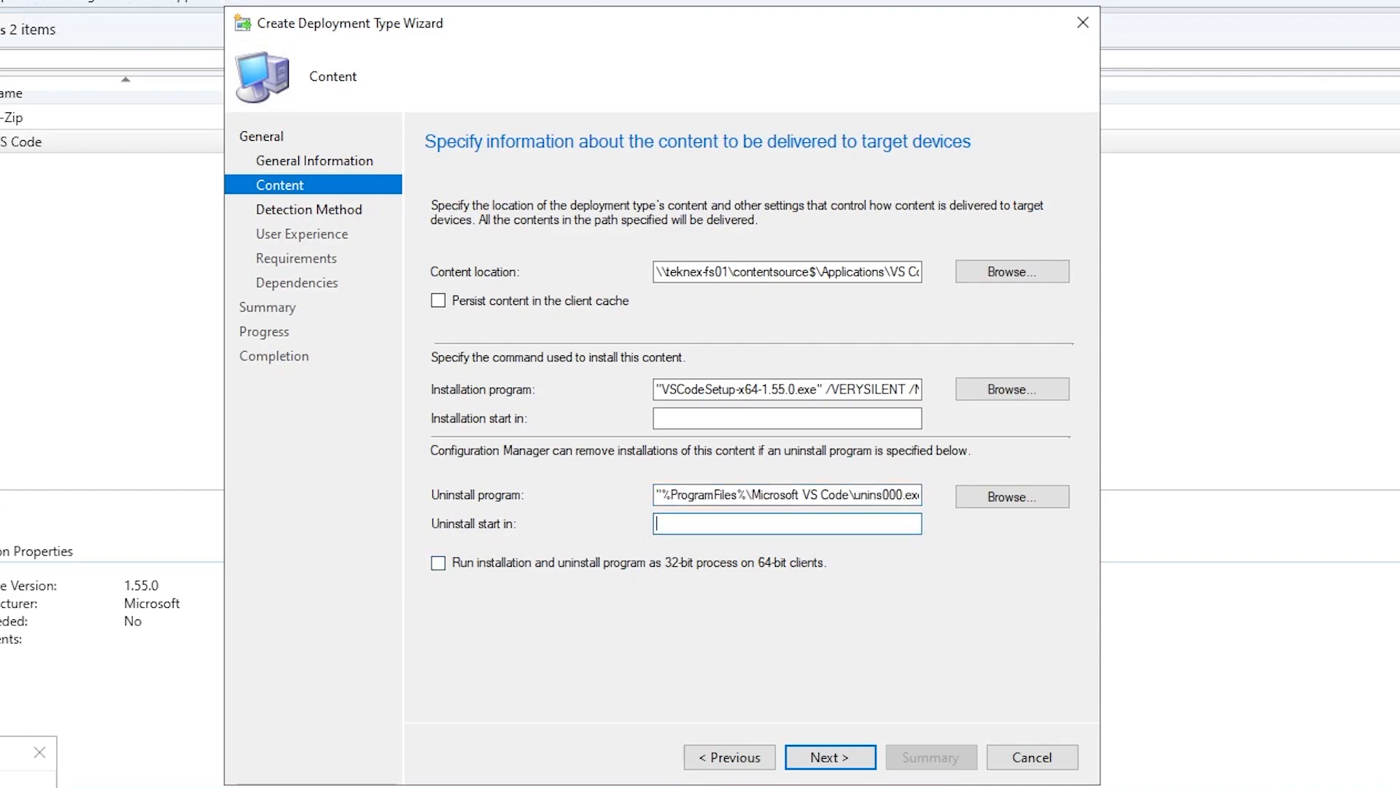
Step: Leave running the installation and uninstall program as a 32-bit process on 64-bit clients disabled, and continue to the detection method page
left_click(474, 563)
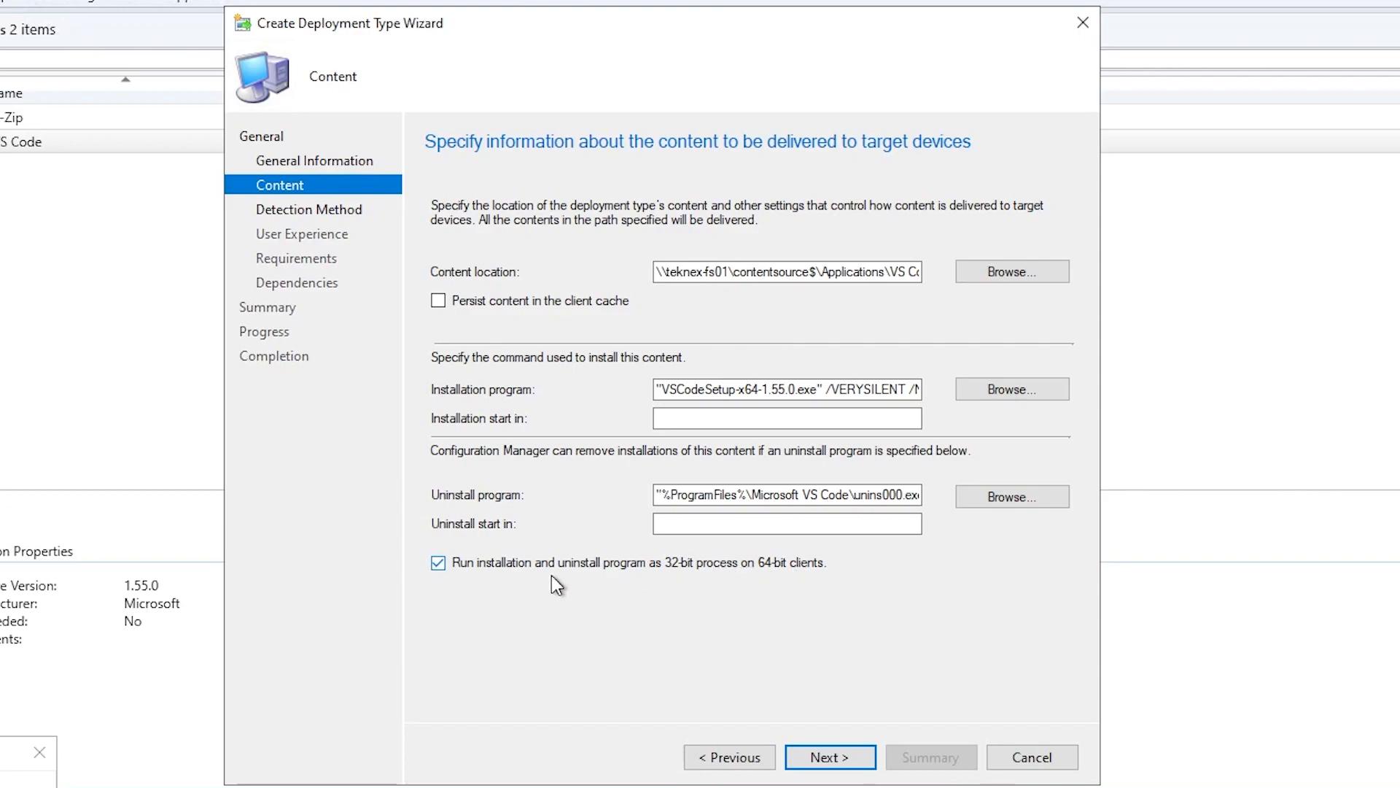
left_click(482, 564)
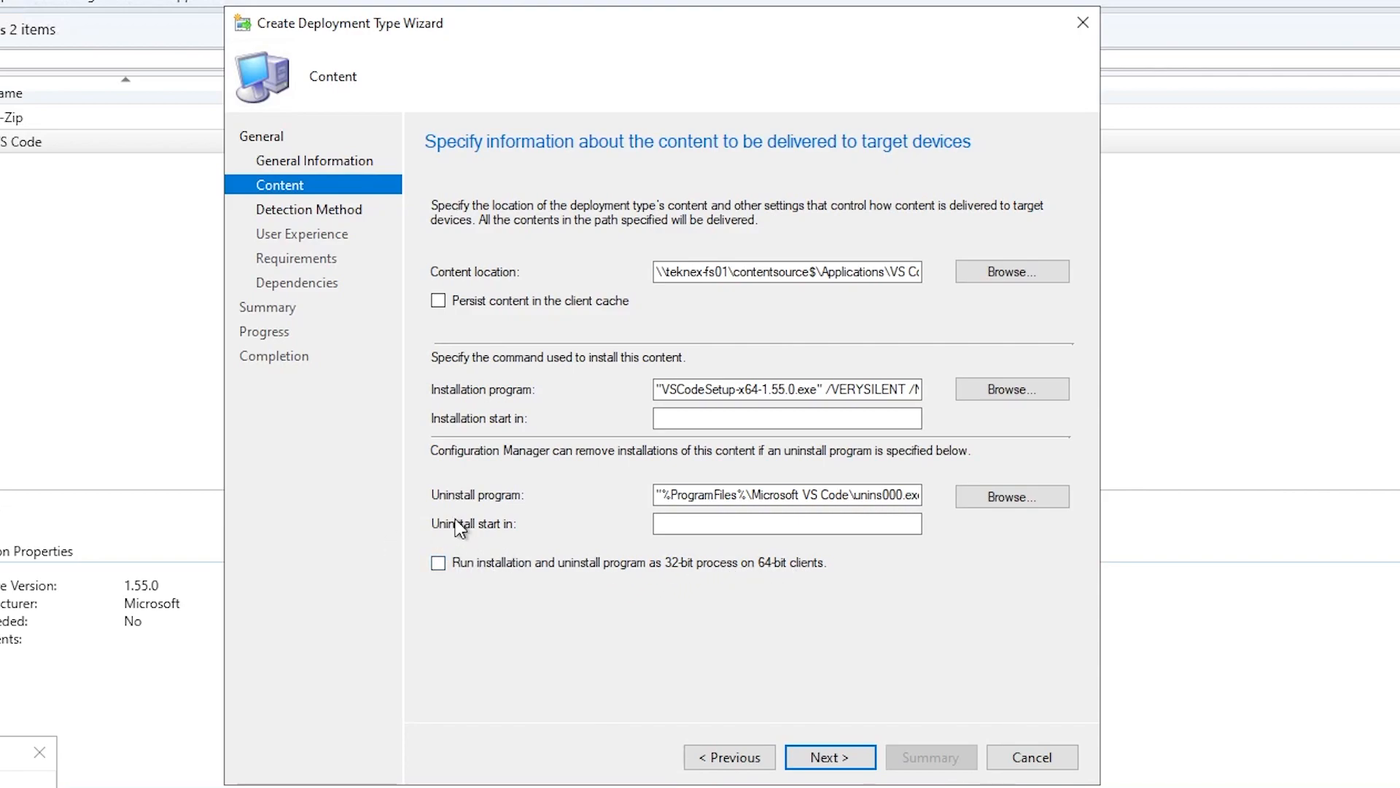
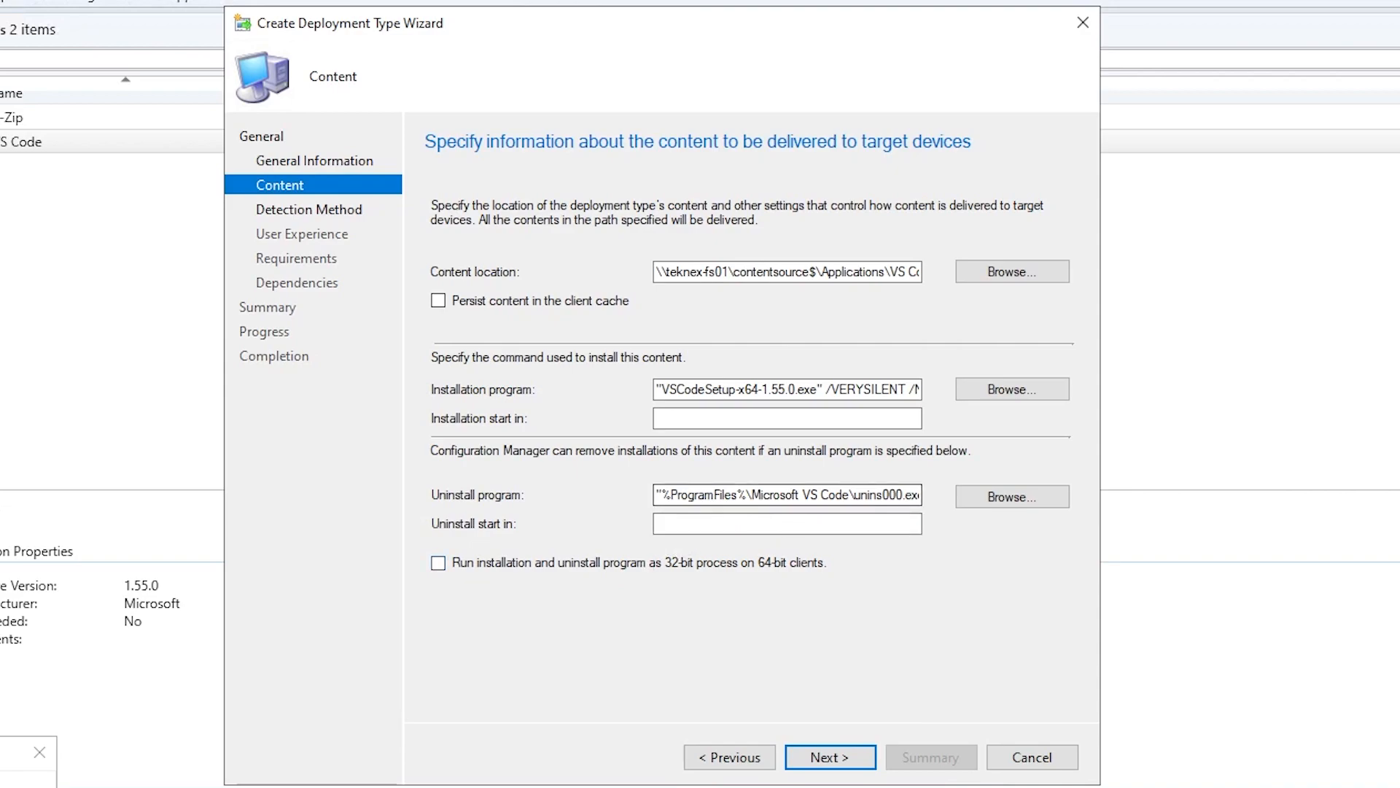
left_click_drag(751, 495, 850, 496)
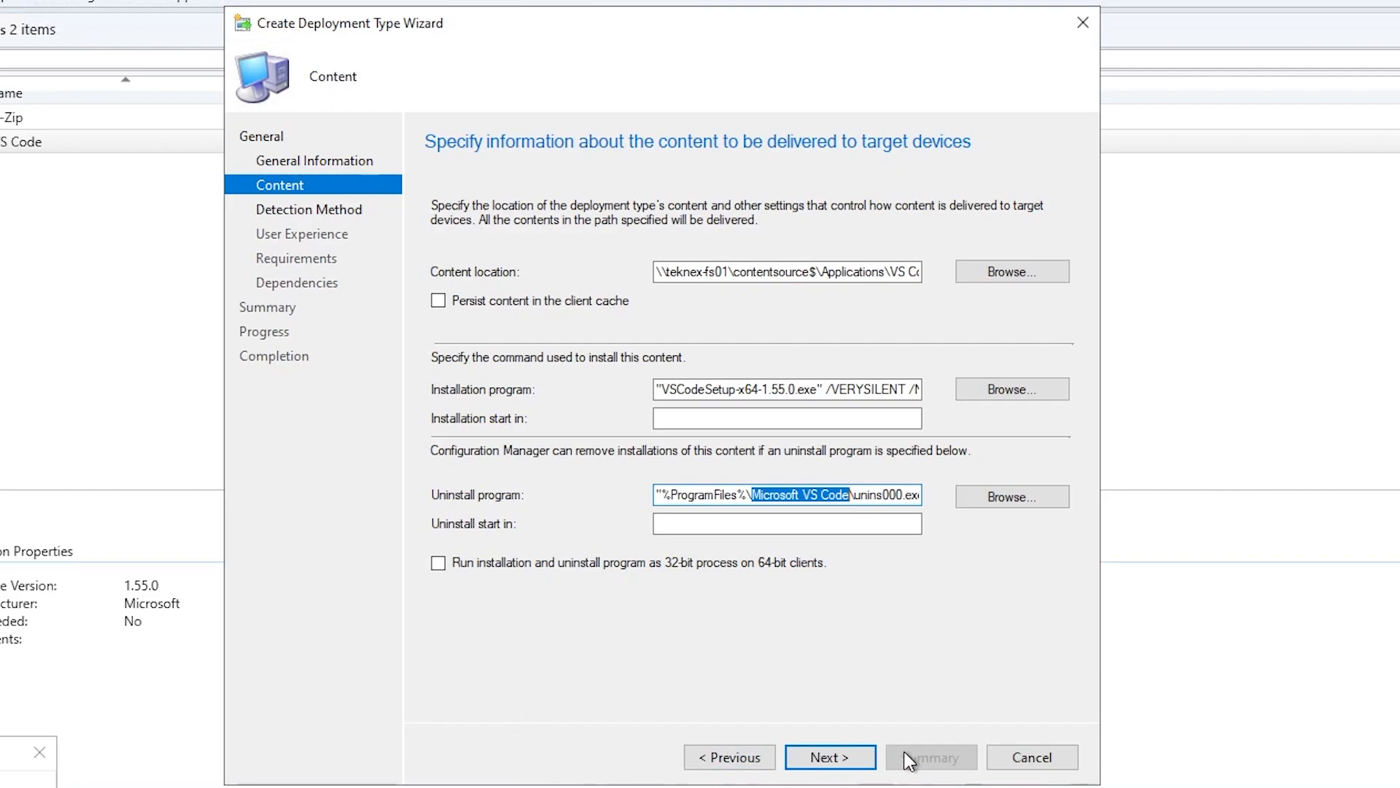
left_click(834, 765)
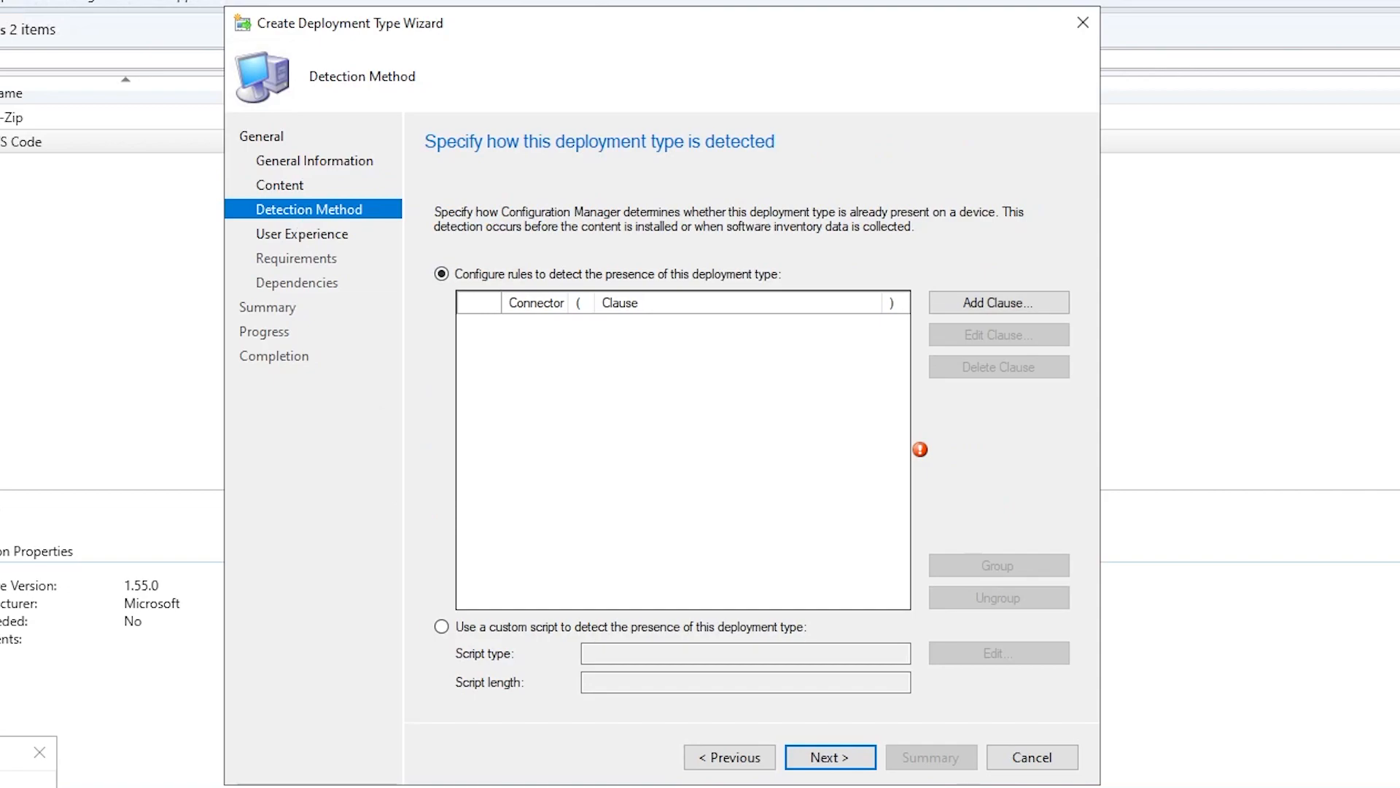
Step: Check the detection method notes in Notepad and start a new detection clause with the File System setting type
key("alt+Tab")
left_click_drag(330, 640, 255, 519)
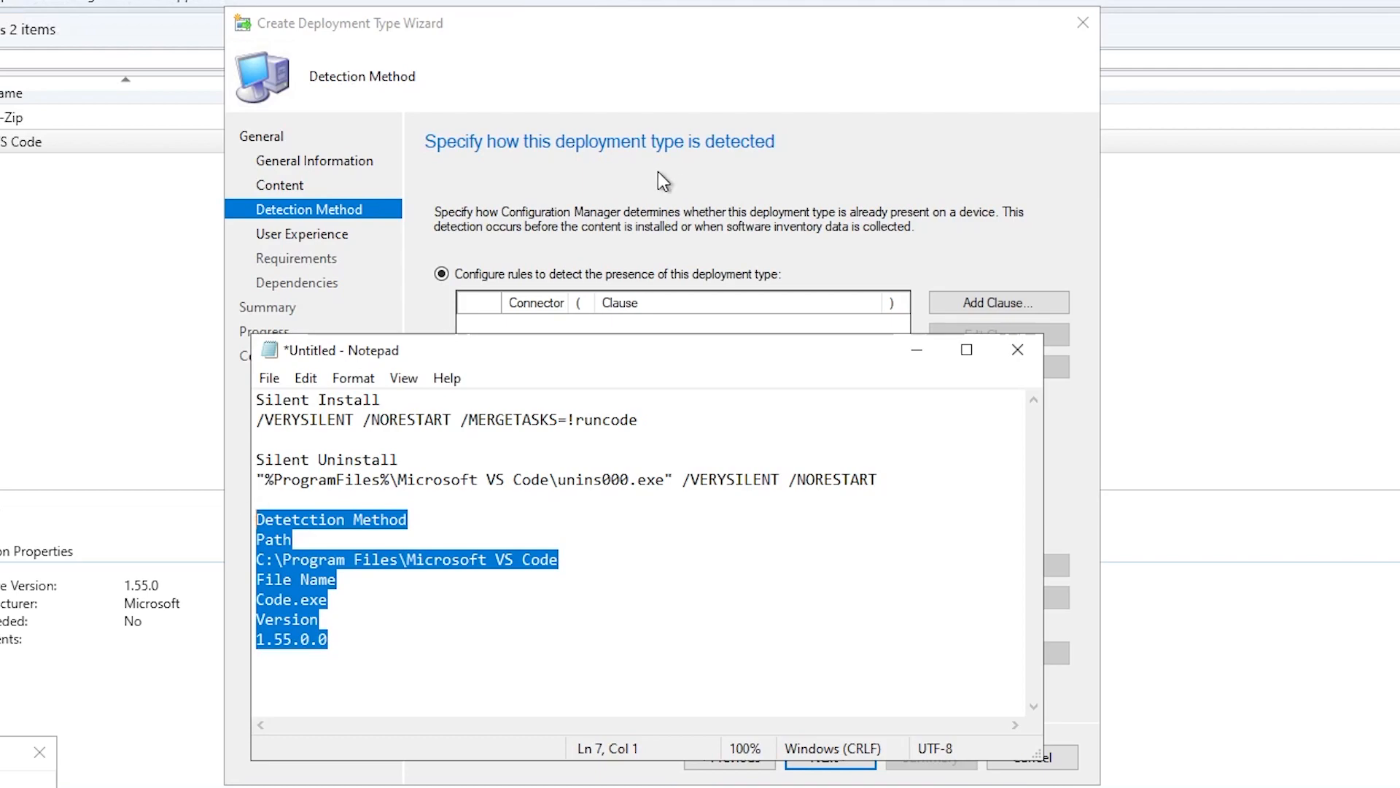
key("alt+Tab")
left_click(1028, 302)
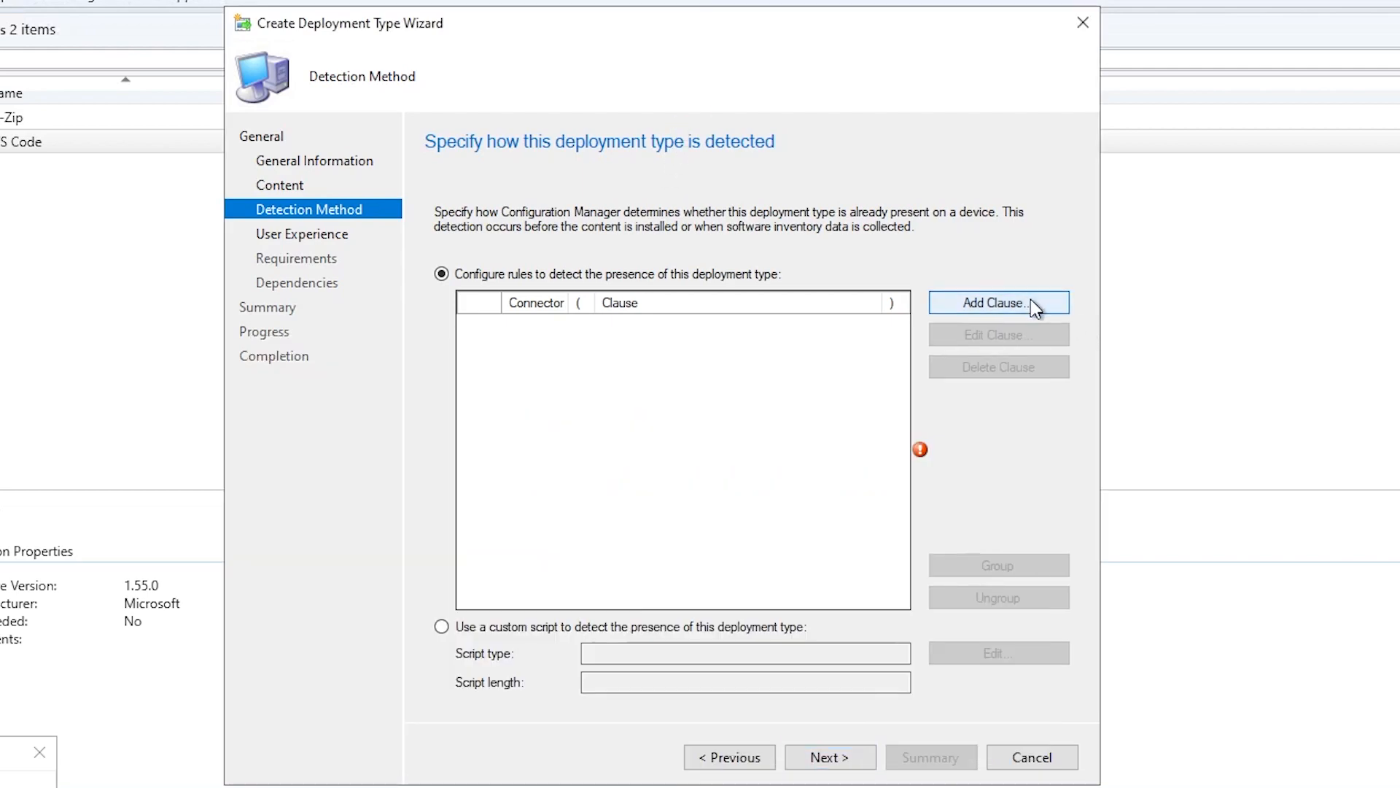
left_click(638, 162)
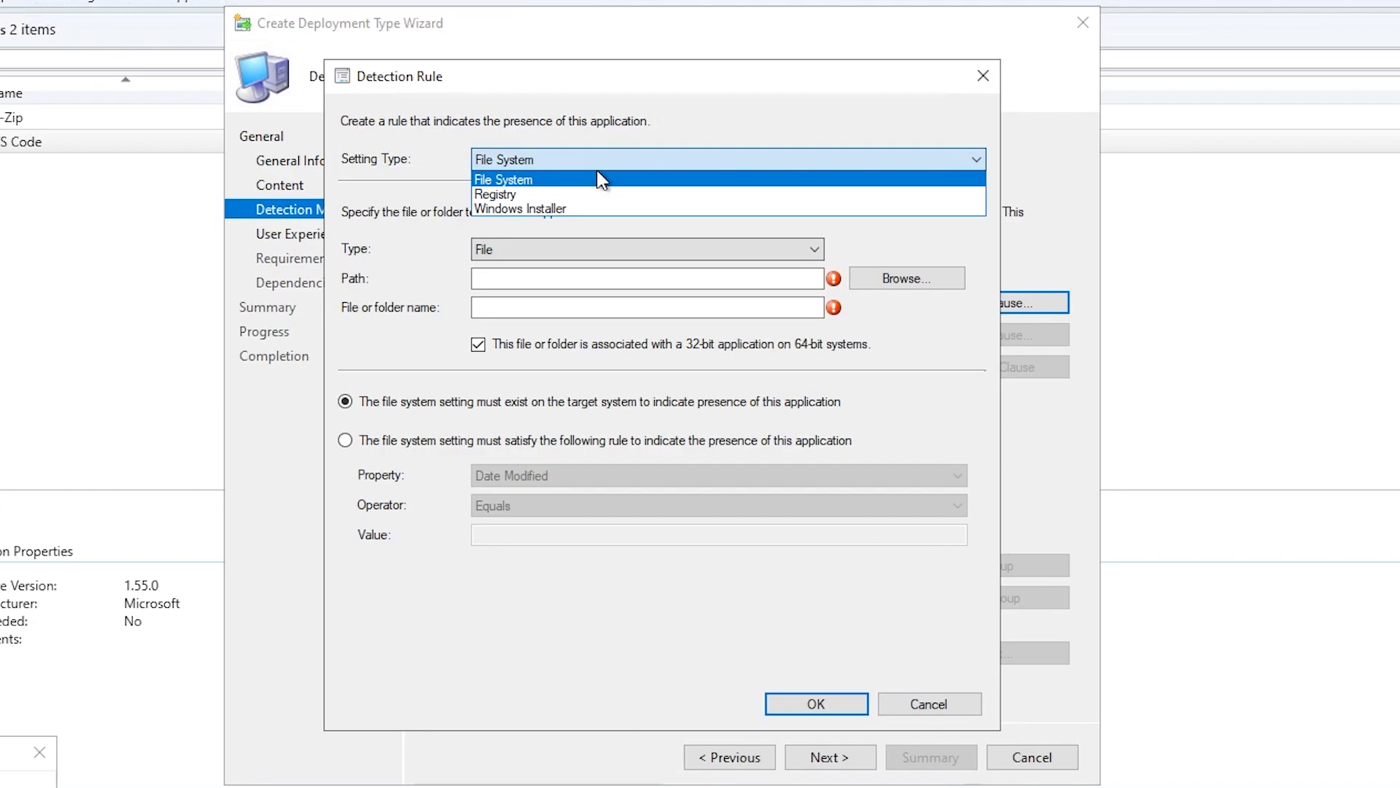
left_click(540, 108)
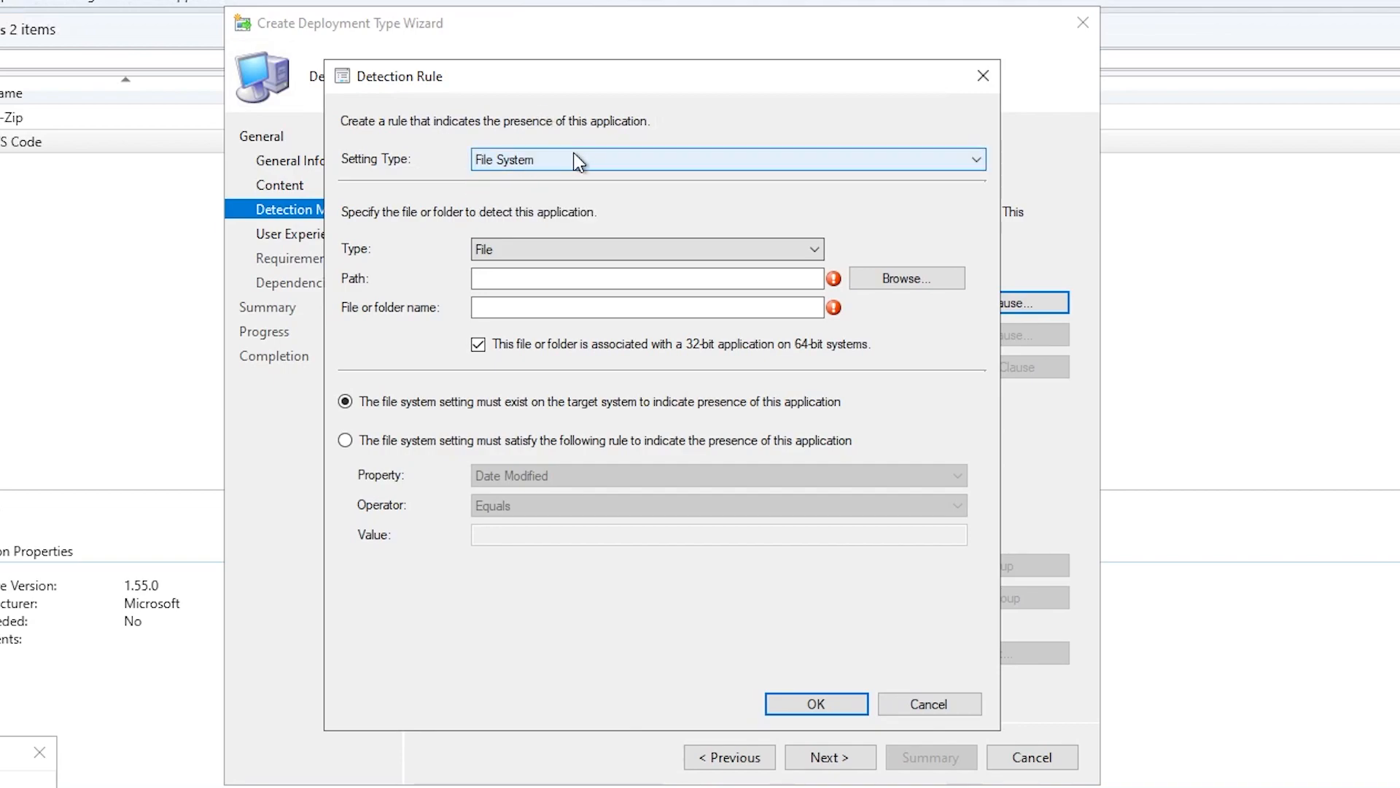
Step: Replace C:\Program Files with %ProgramFiles% in the detection method path in the Notepad notes
left_click(478, 278)
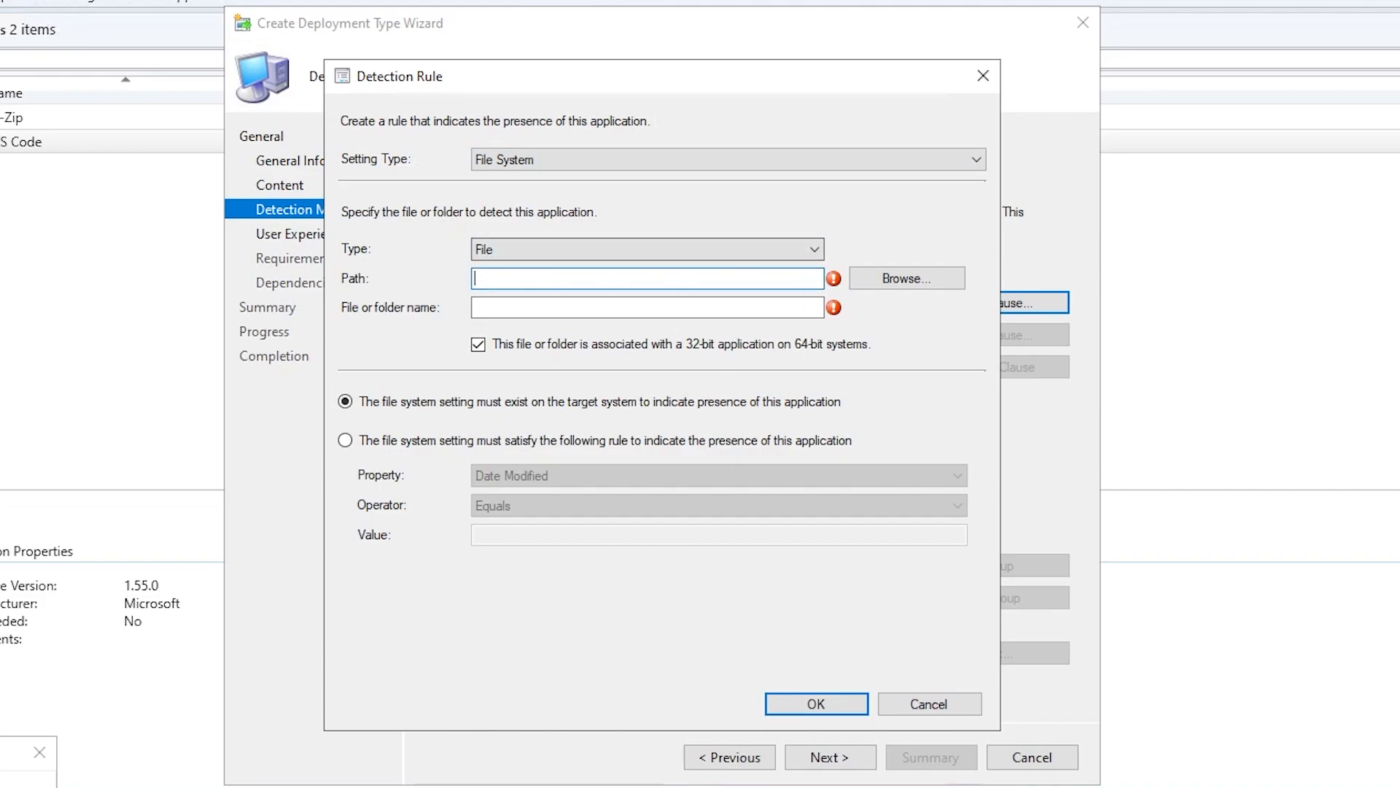
left_click(383, 785)
left_click(365, 667)
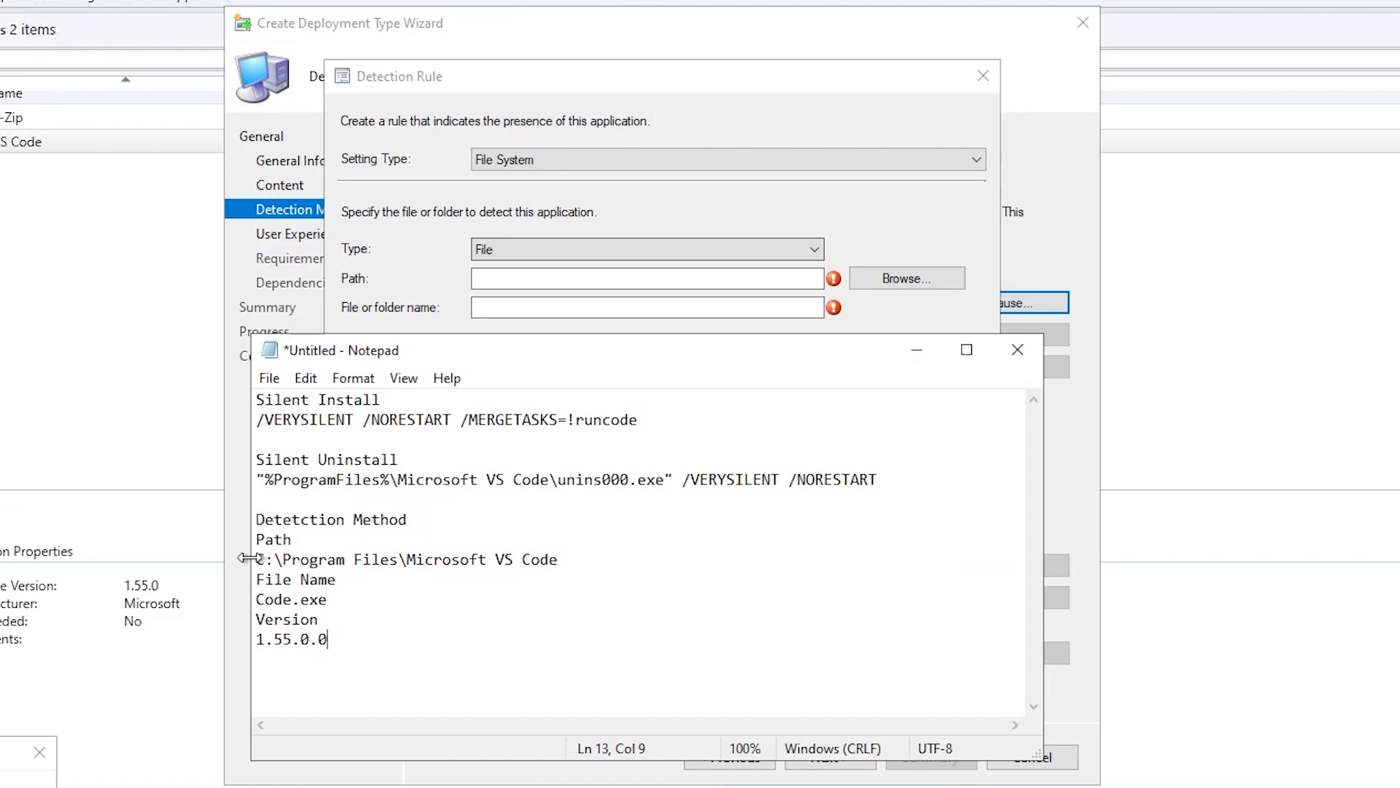
left_click_drag(256, 560, 398, 560)
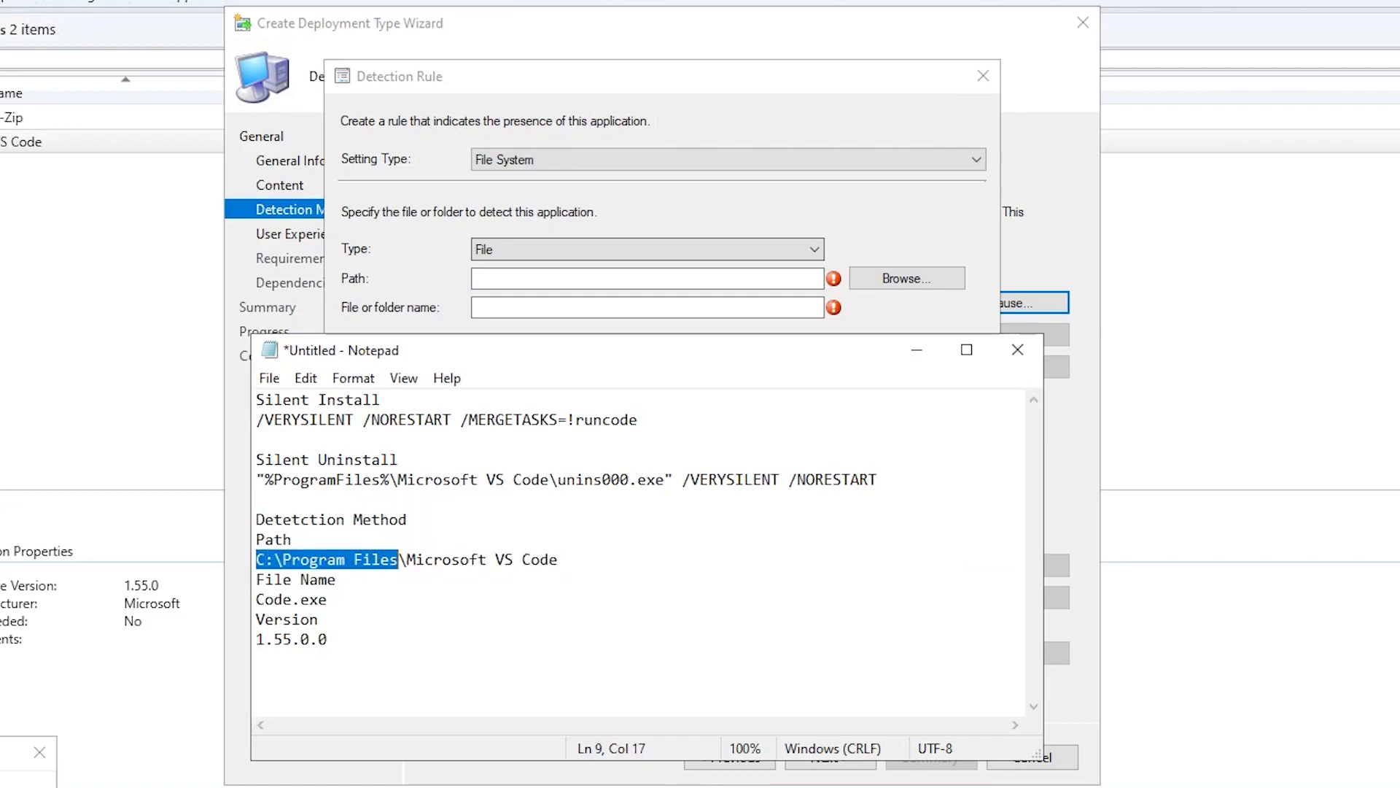
type("%Prog")
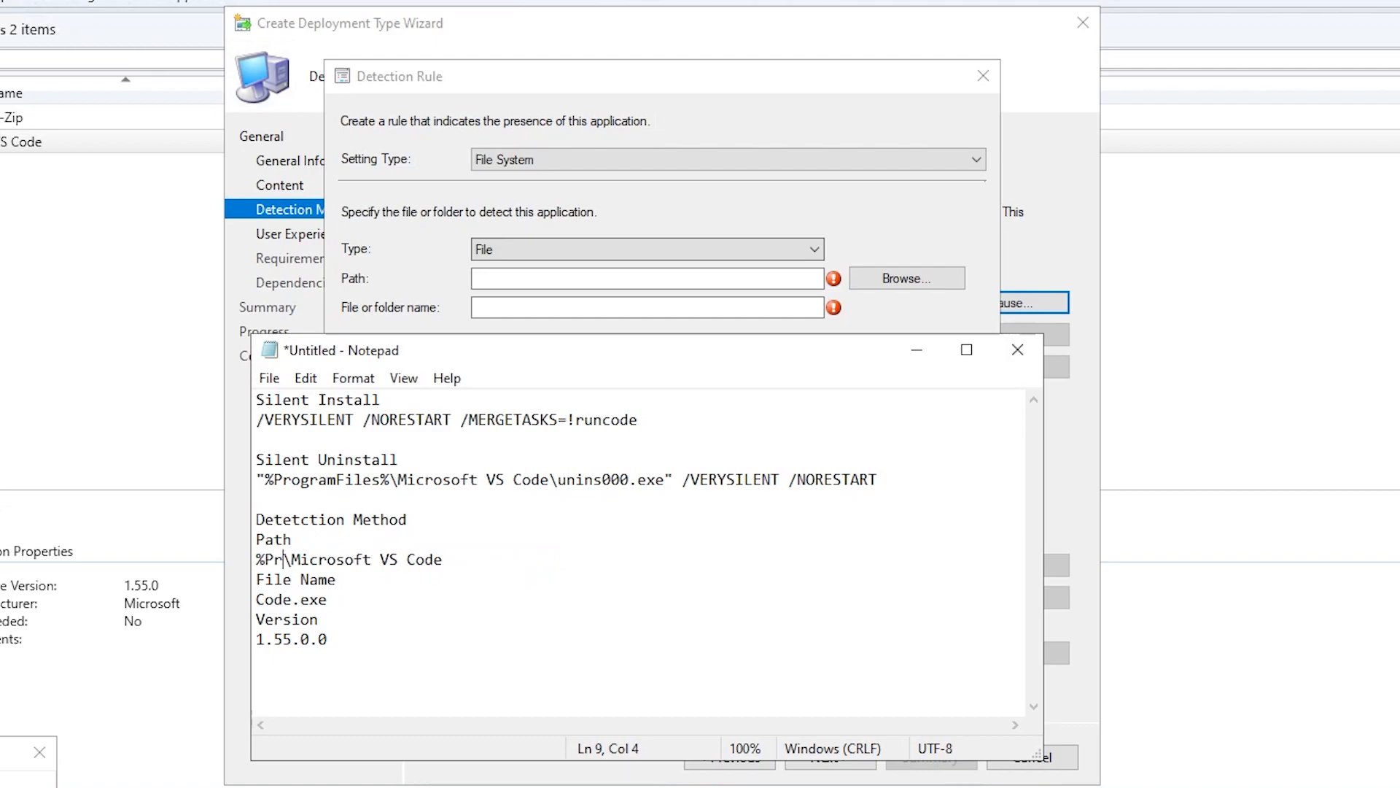
type("ramFiles")
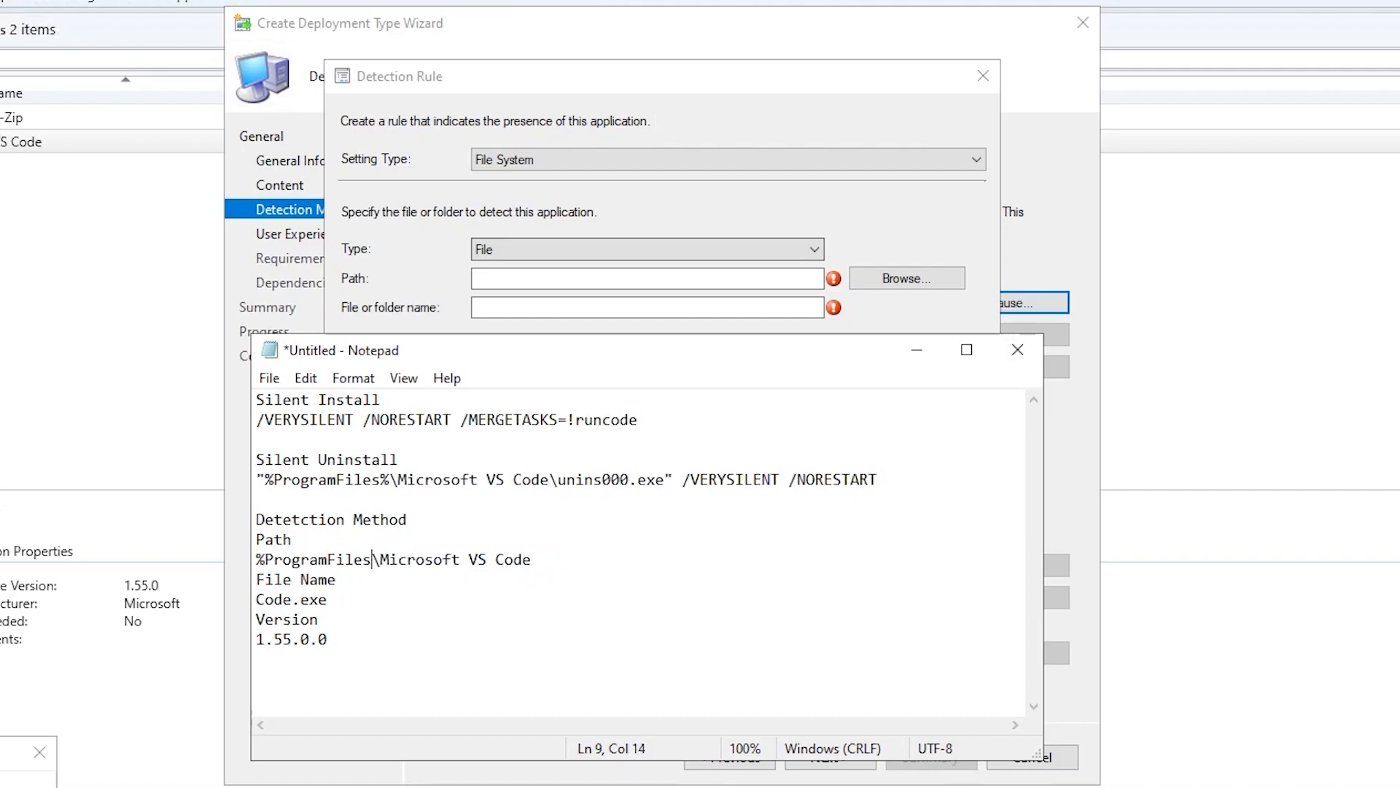
type("%")
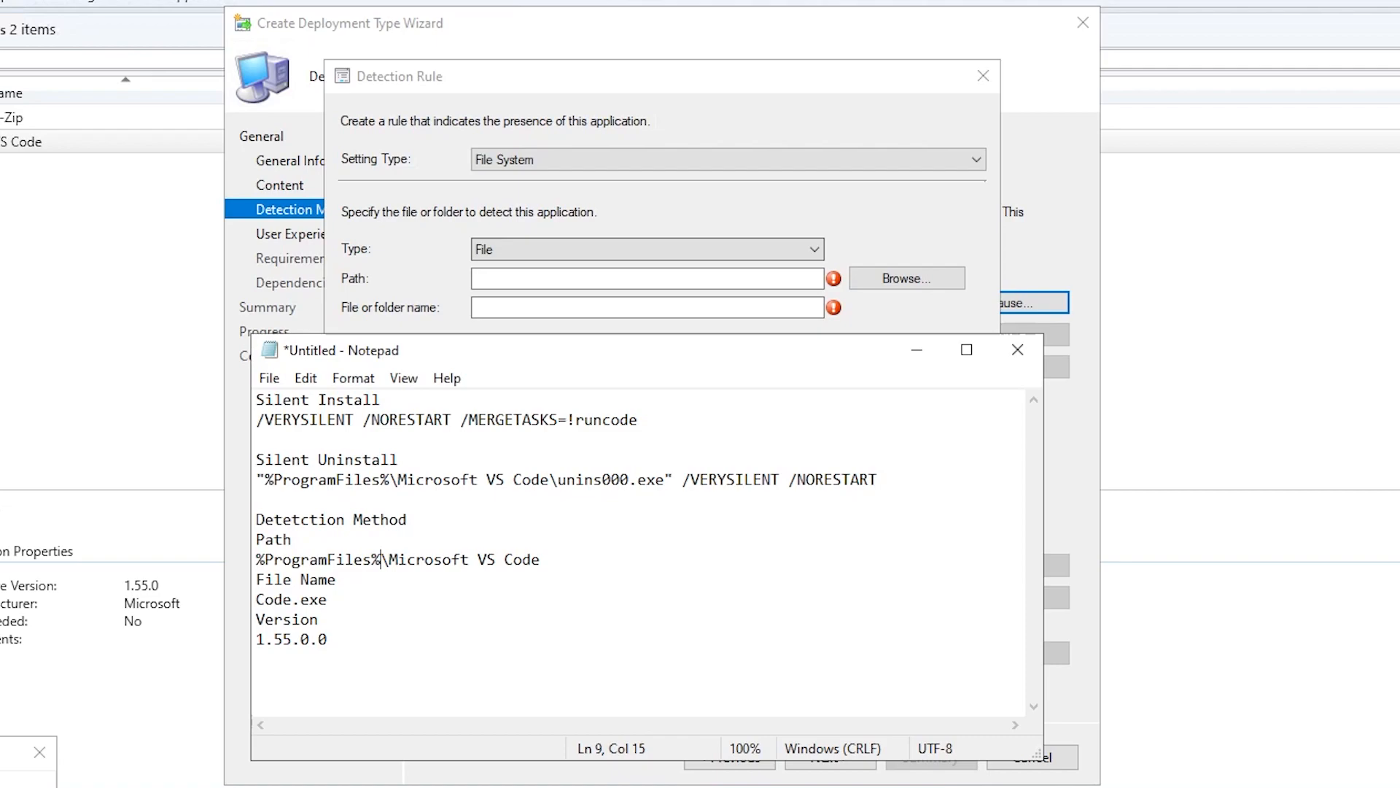
Step: Copy the path %ProgramFiles%\Microsoft VS Code from the Notepad notes into the detection rule's path
left_click_drag(542, 559, 257, 560)
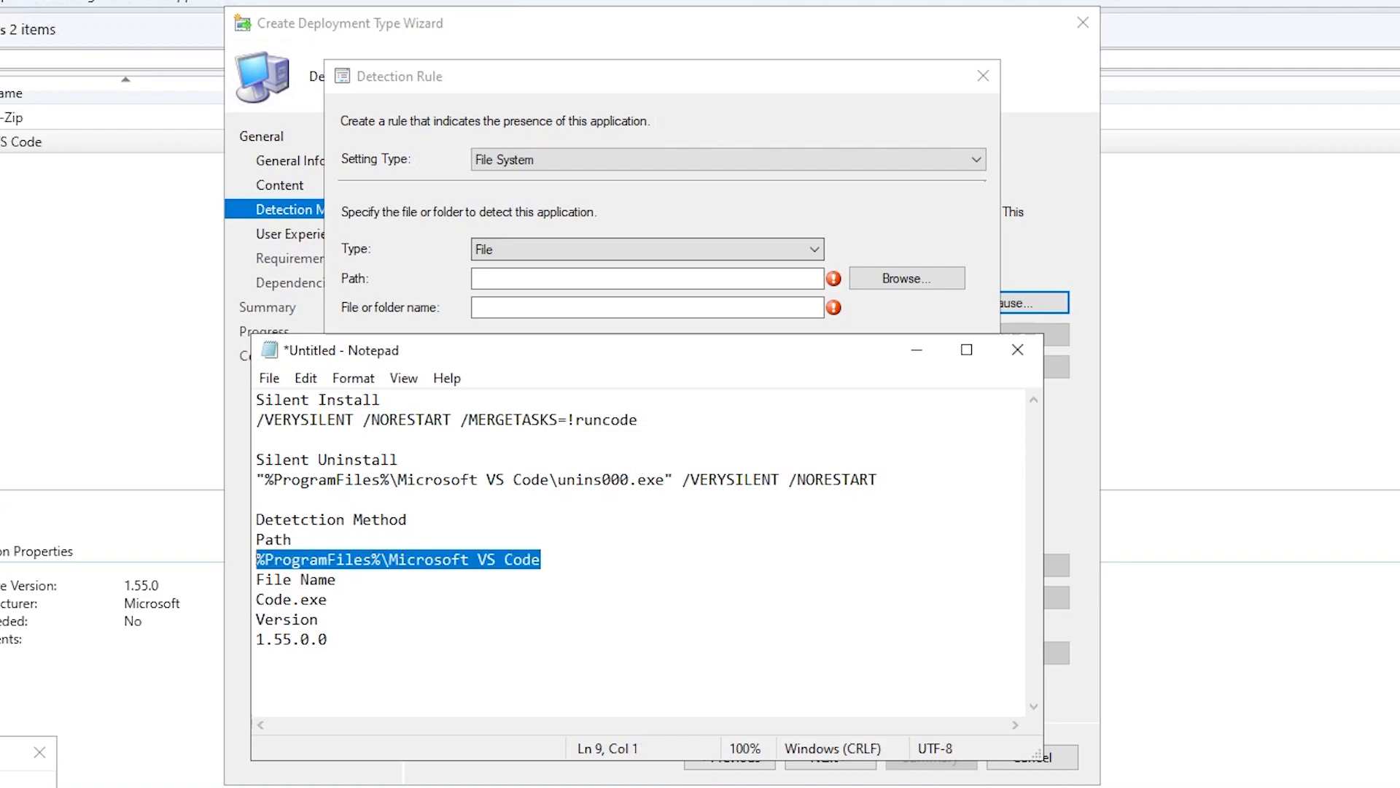
right_click(264, 562)
left_click(331, 635)
left_click(476, 280)
right_click(483, 282)
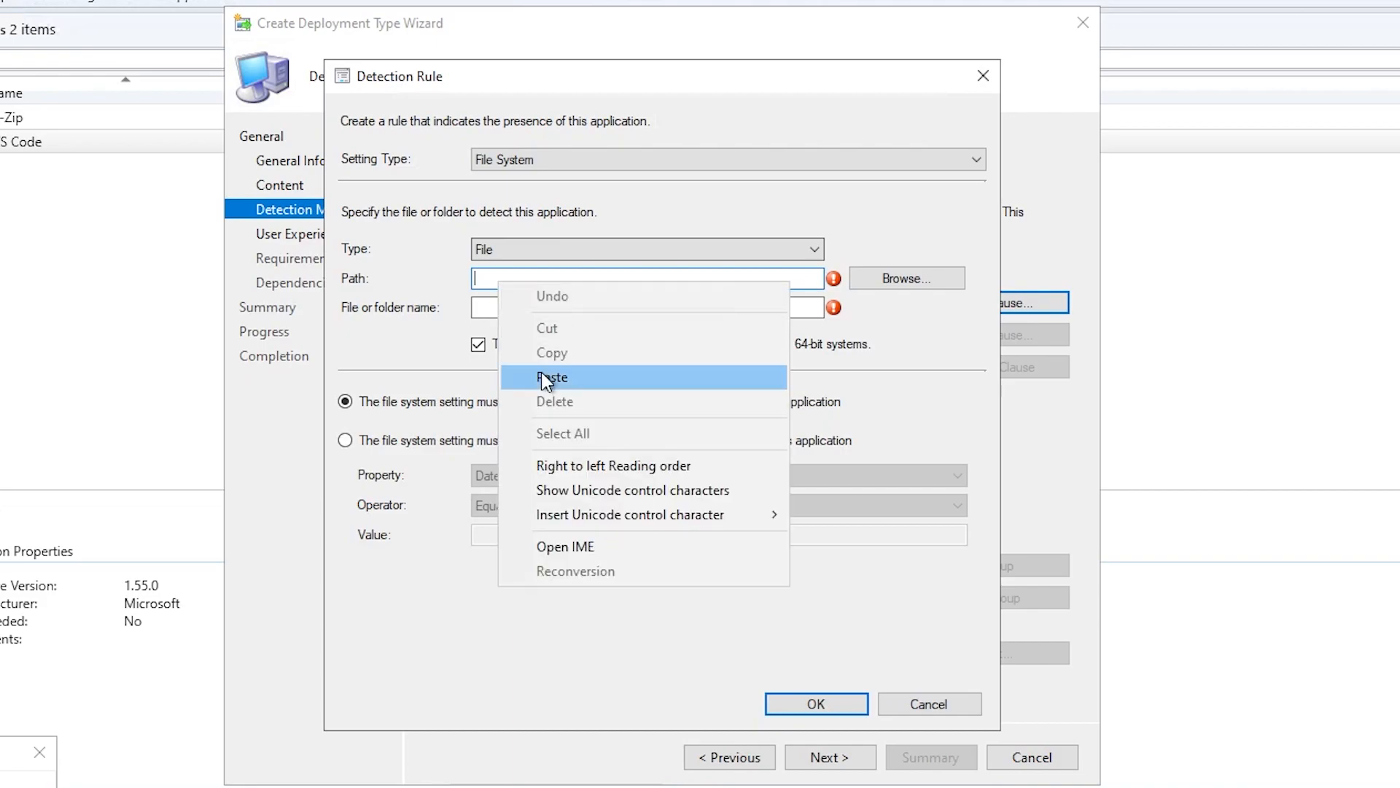
left_click(496, 378)
Step: Set the detection rule's file name to Code.exe and disable its association with a 32-bit application on 64-bit systems
left_click(479, 344)
left_click(479, 307)
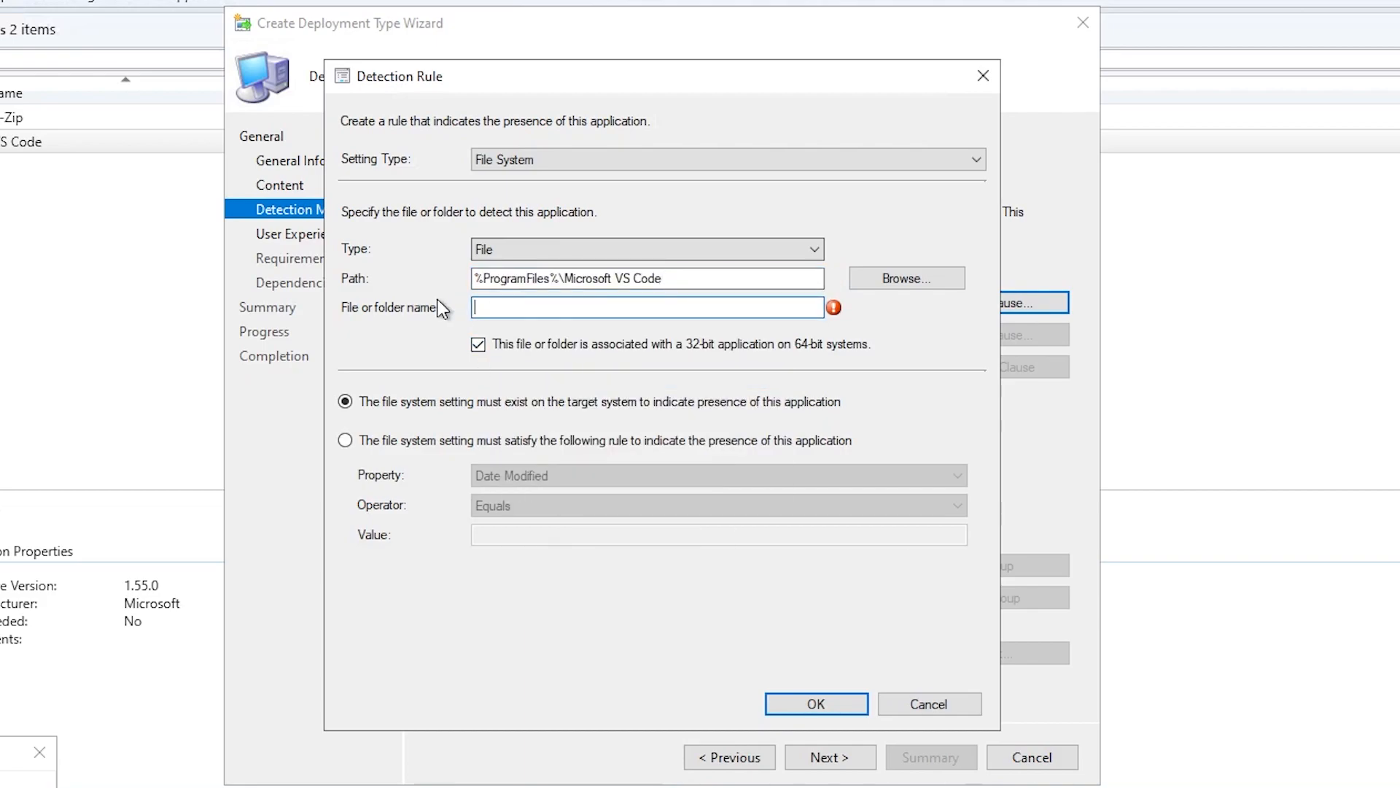
type("Code.exe")
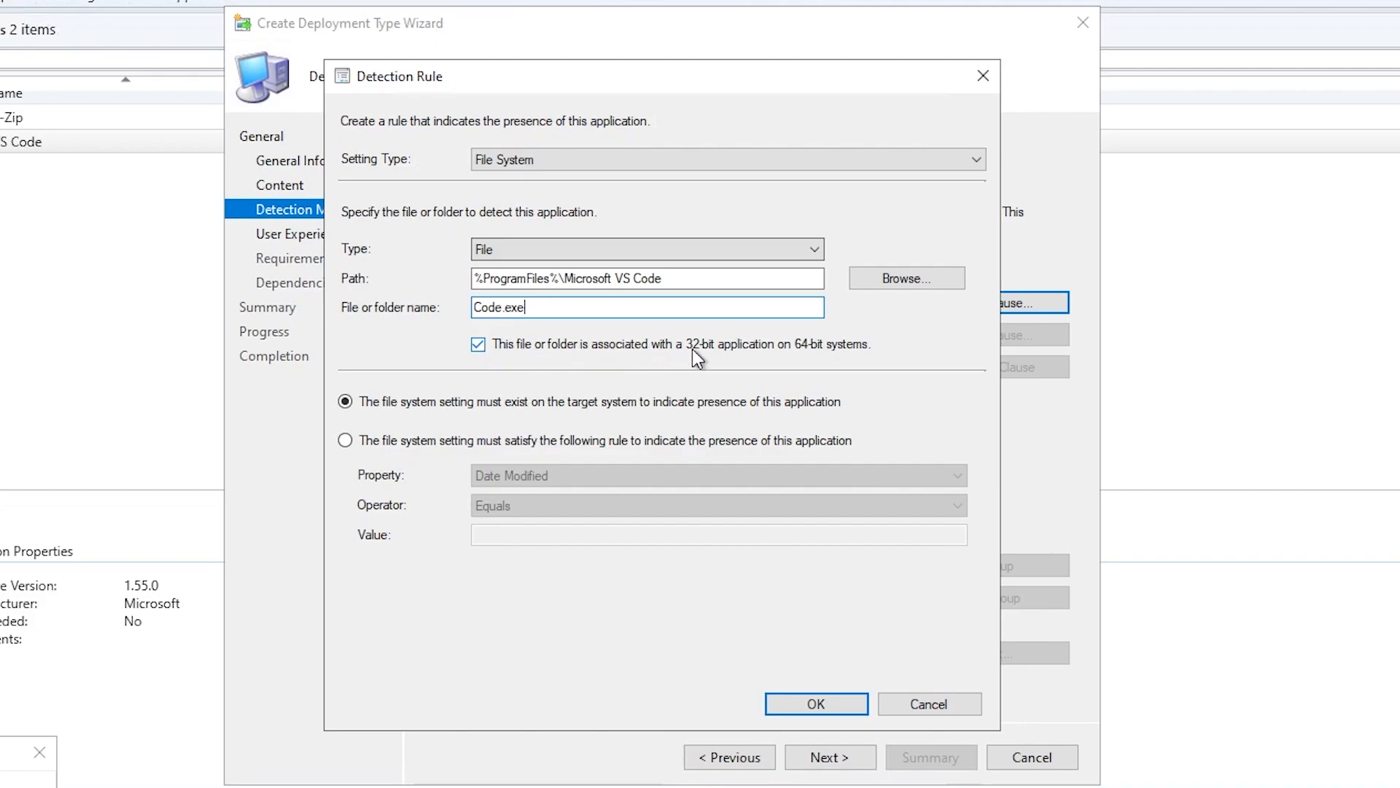
left_click(479, 344)
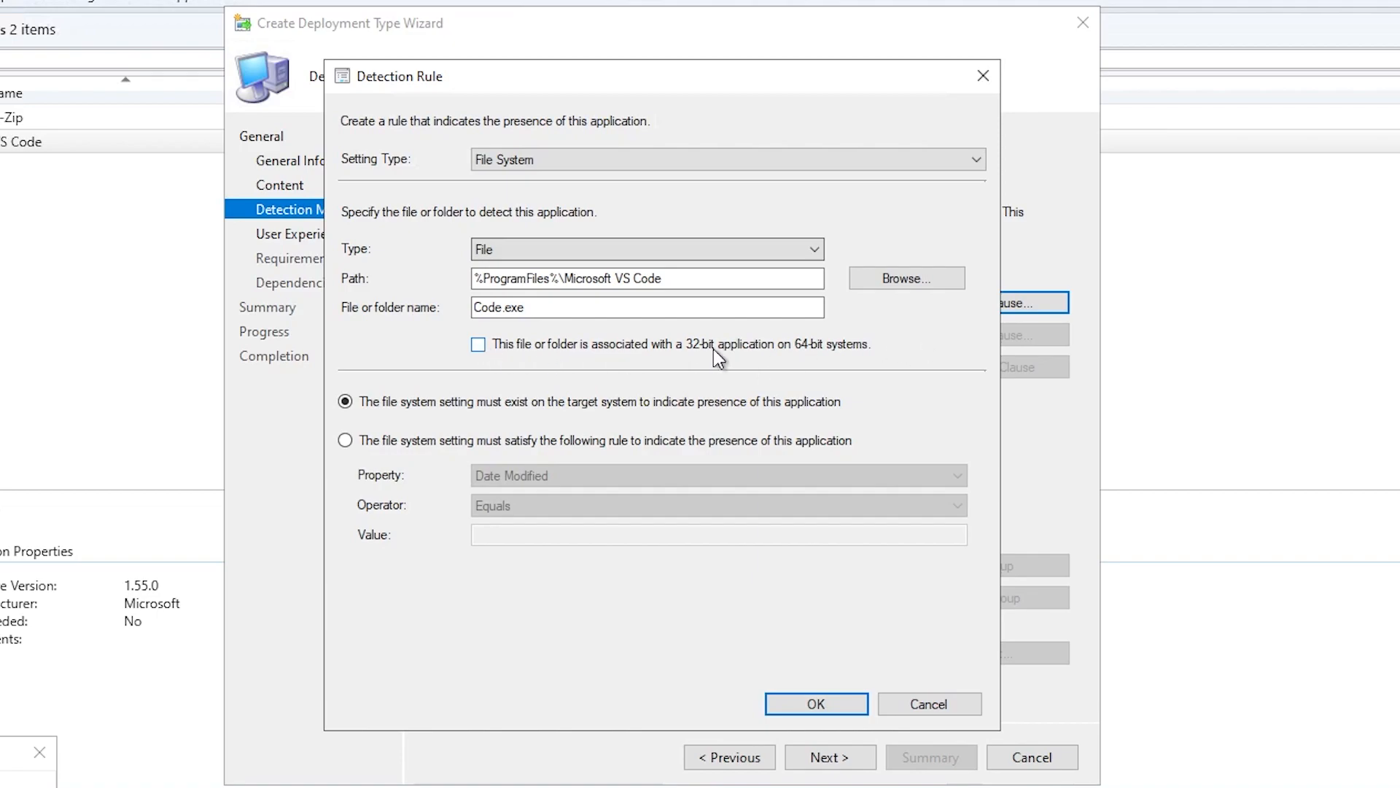
left_click_drag(665, 279, 565, 278)
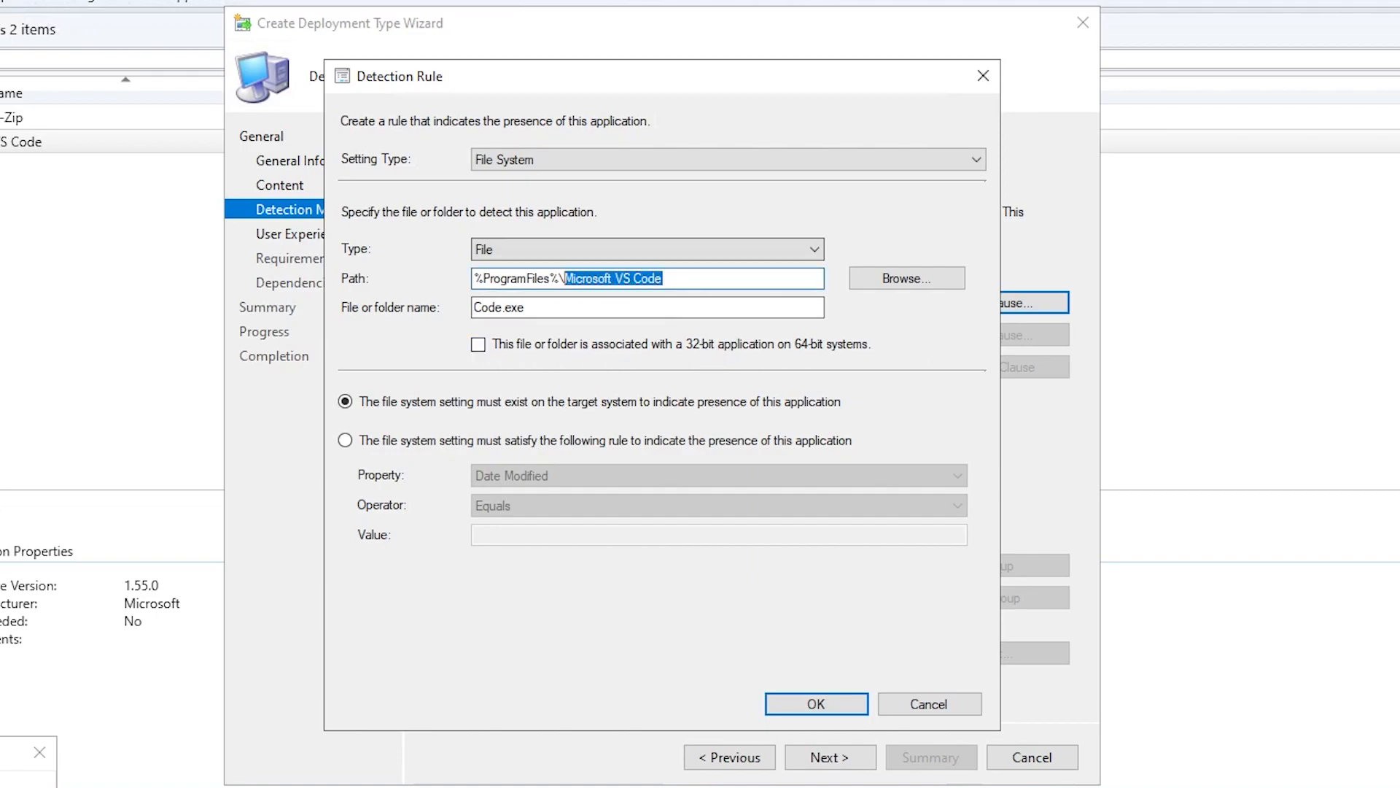
Step: Make the file system setting satisfy a rule where the Version property equals 1.55.0.0
left_click(346, 441)
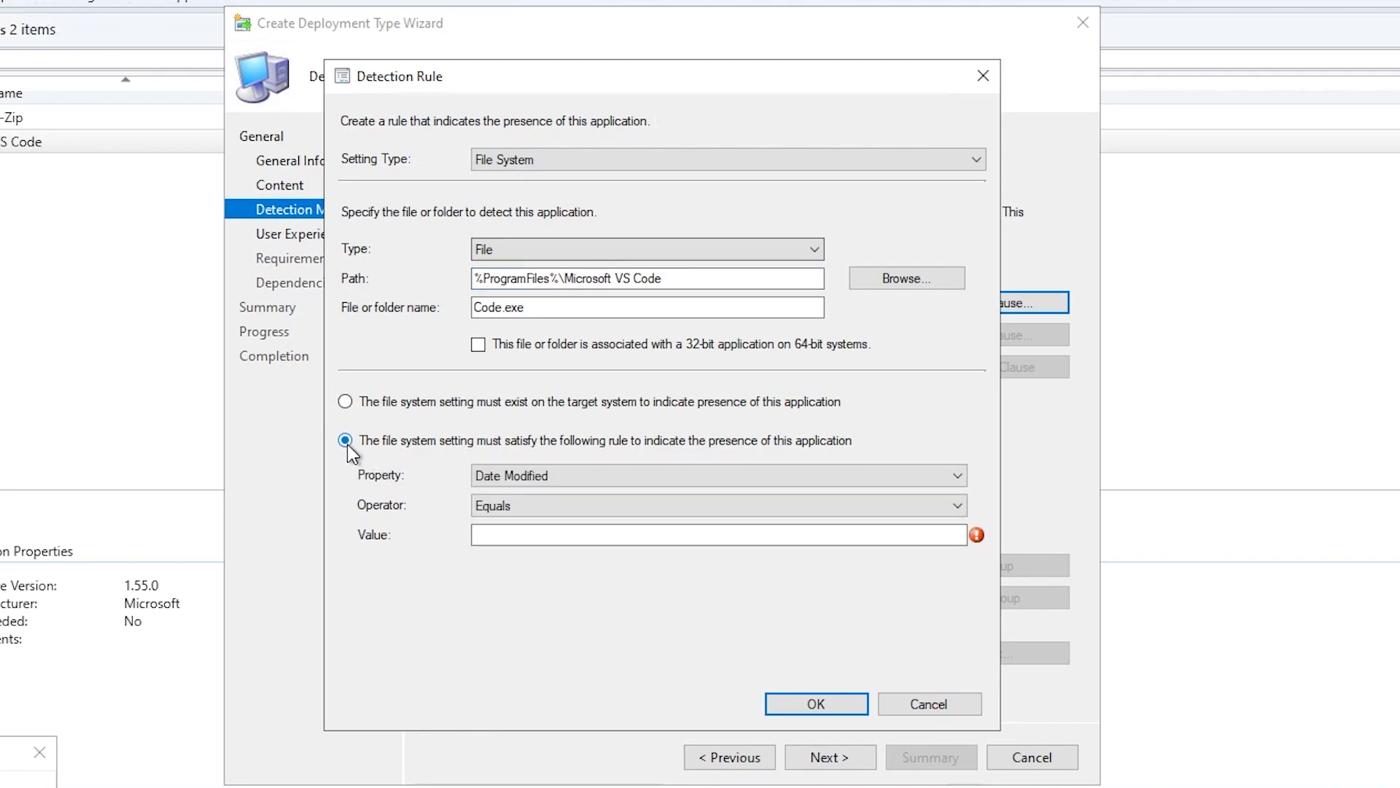
left_click(543, 478)
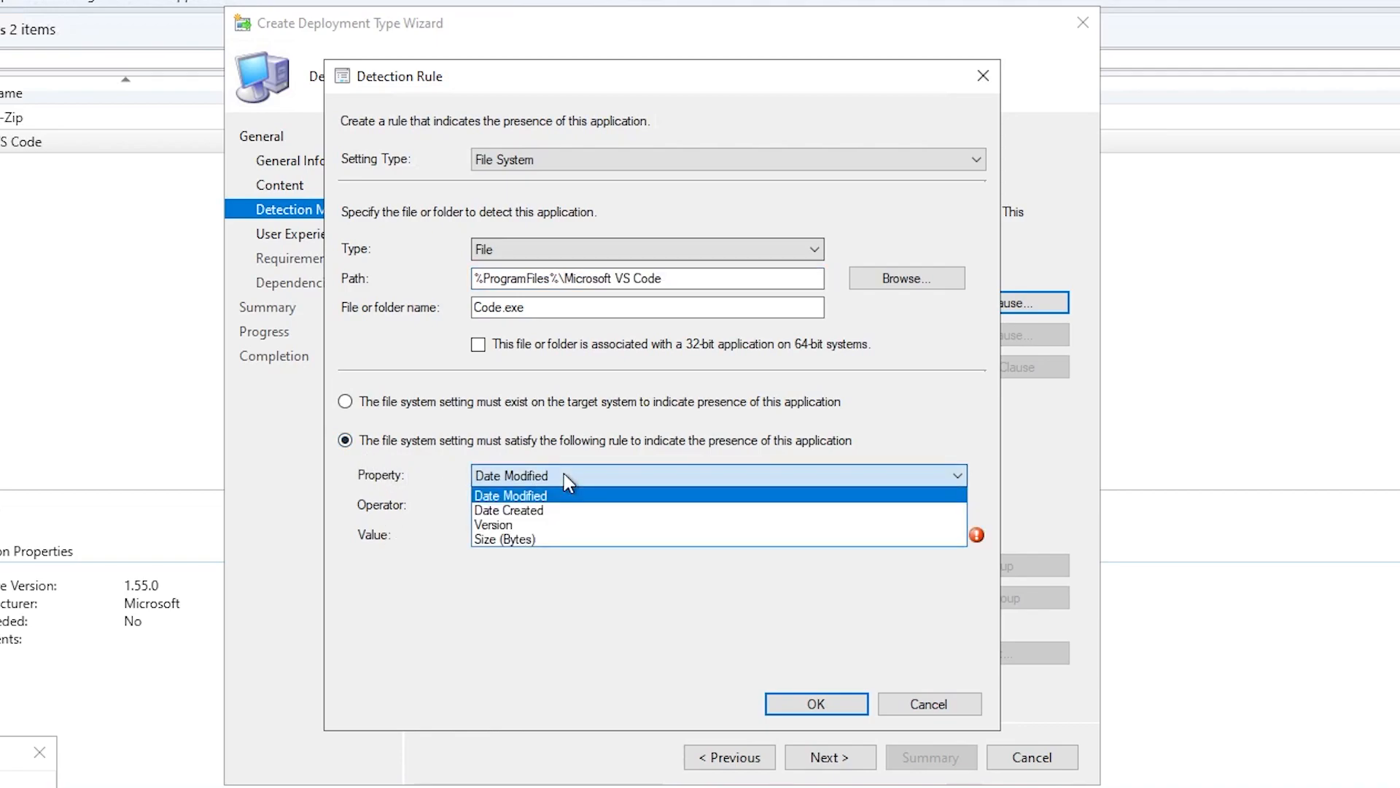
left_click(500, 525)
key("Tab")
key("Tab")
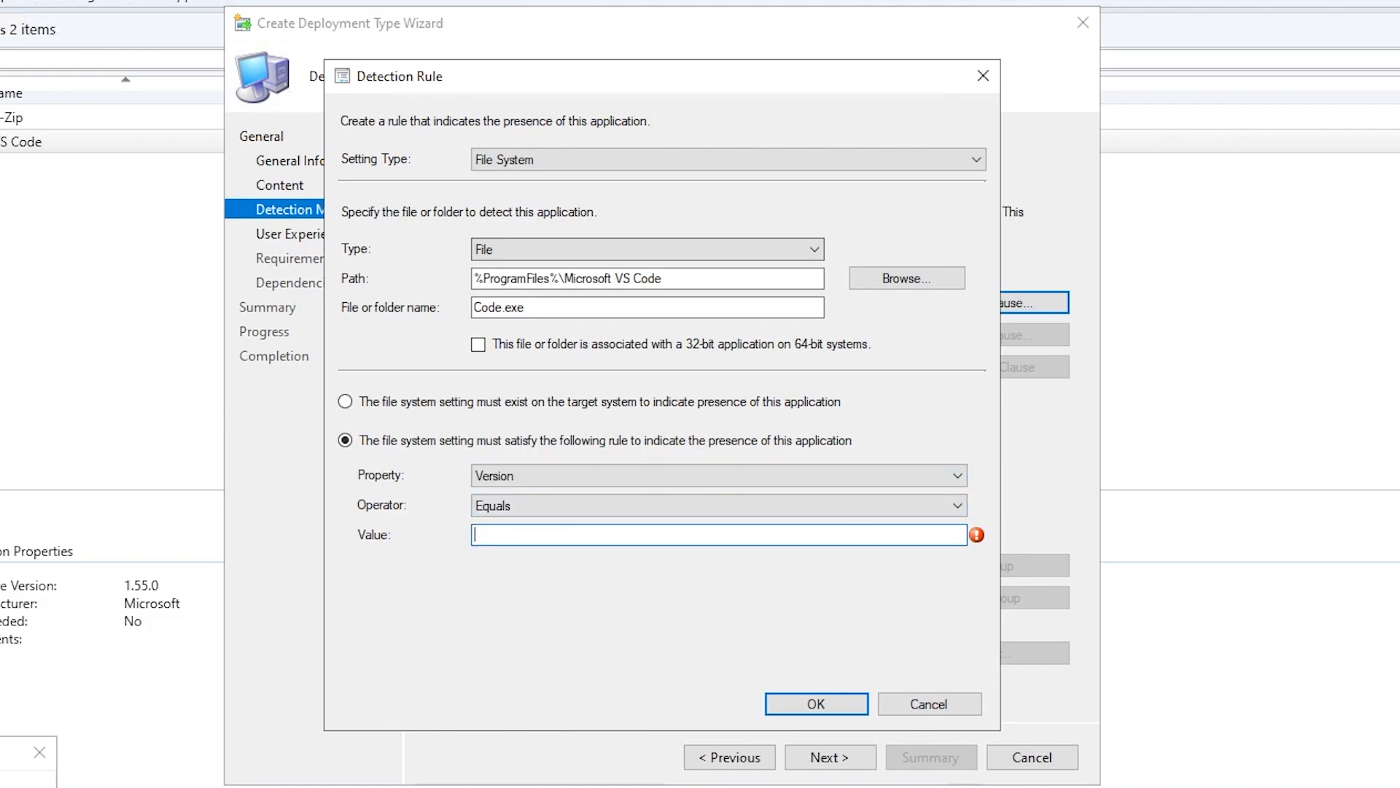
type("1.55.0.0")
Step: Check the entered version value against the Code.exe version in the Notepad notes and return to the detection rule
key("alt+Tab")
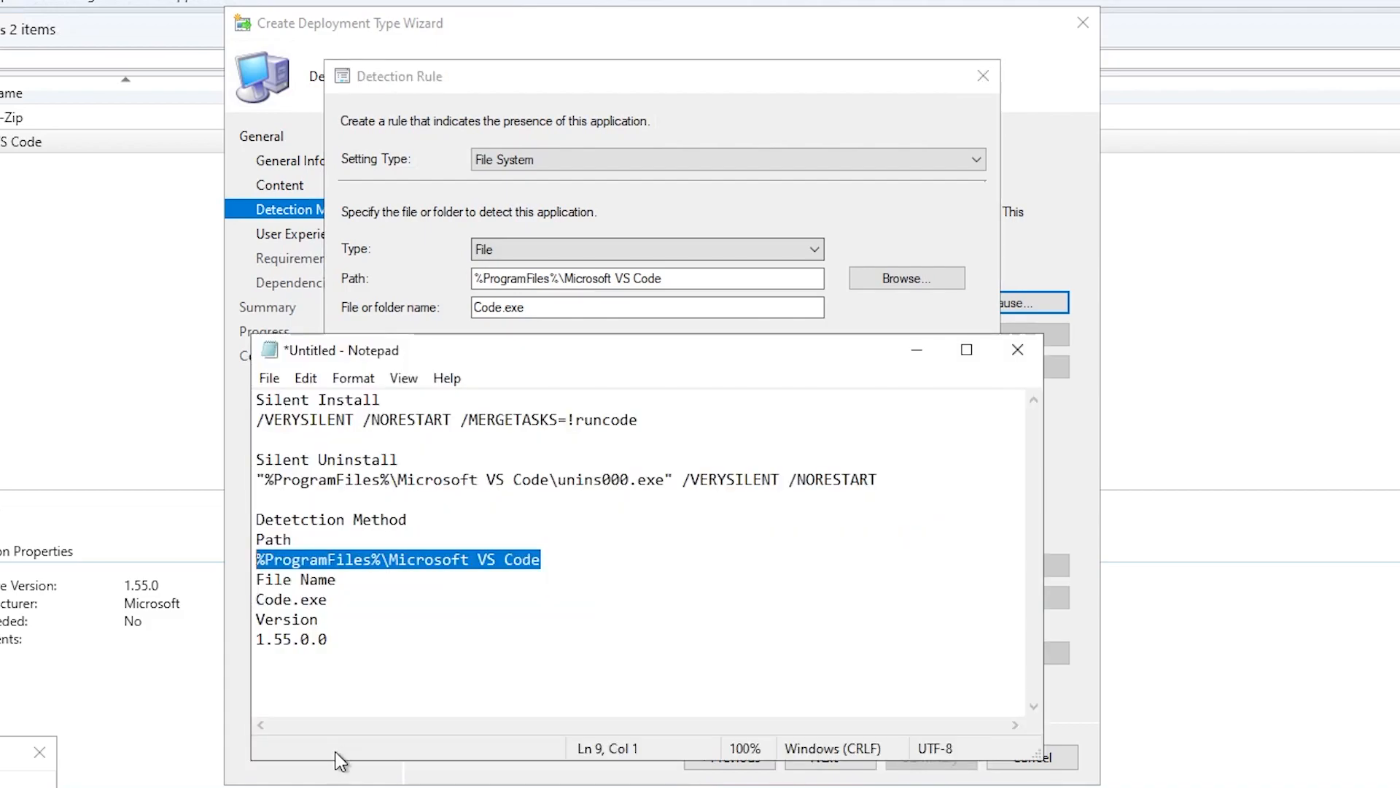
left_click_drag(328, 639, 232, 660)
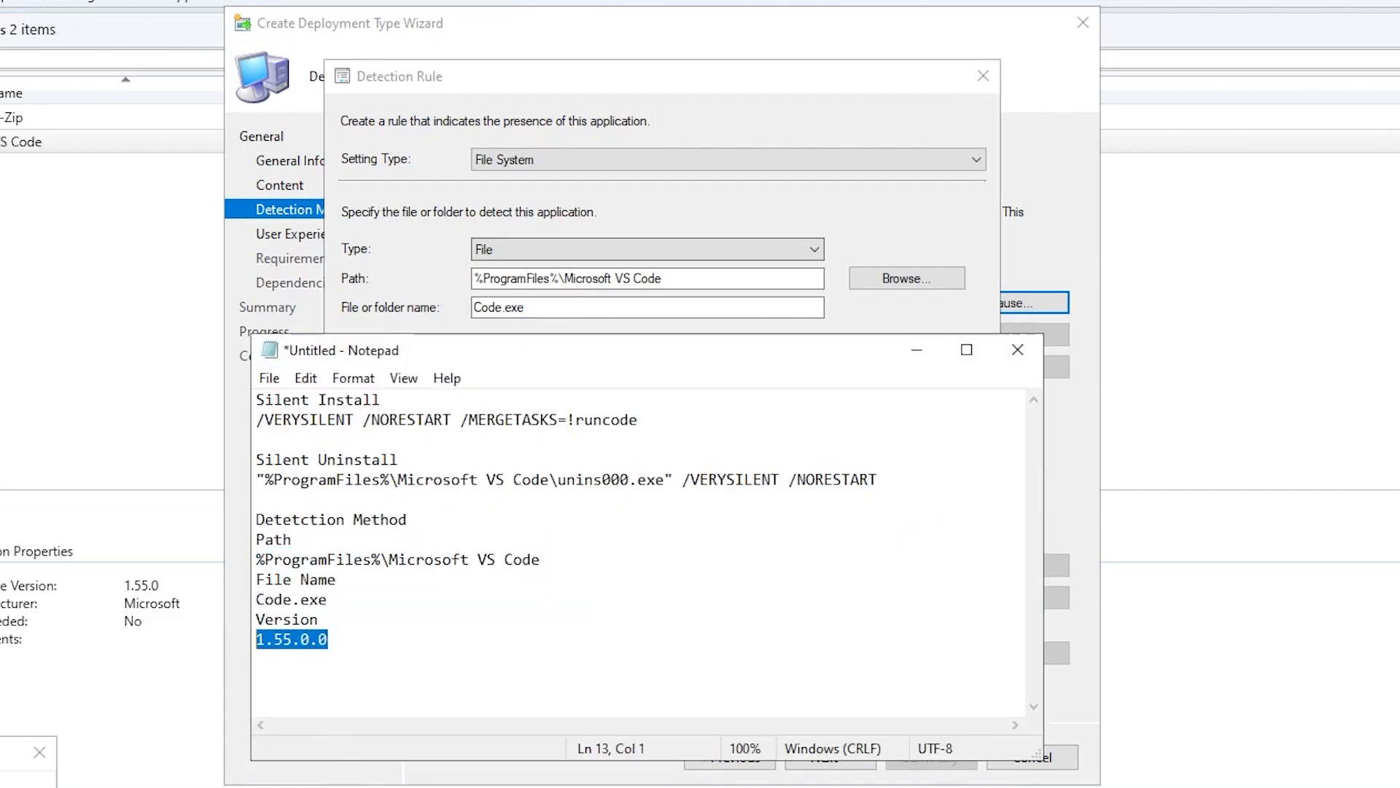
left_click(737, 212)
left_click(854, 286)
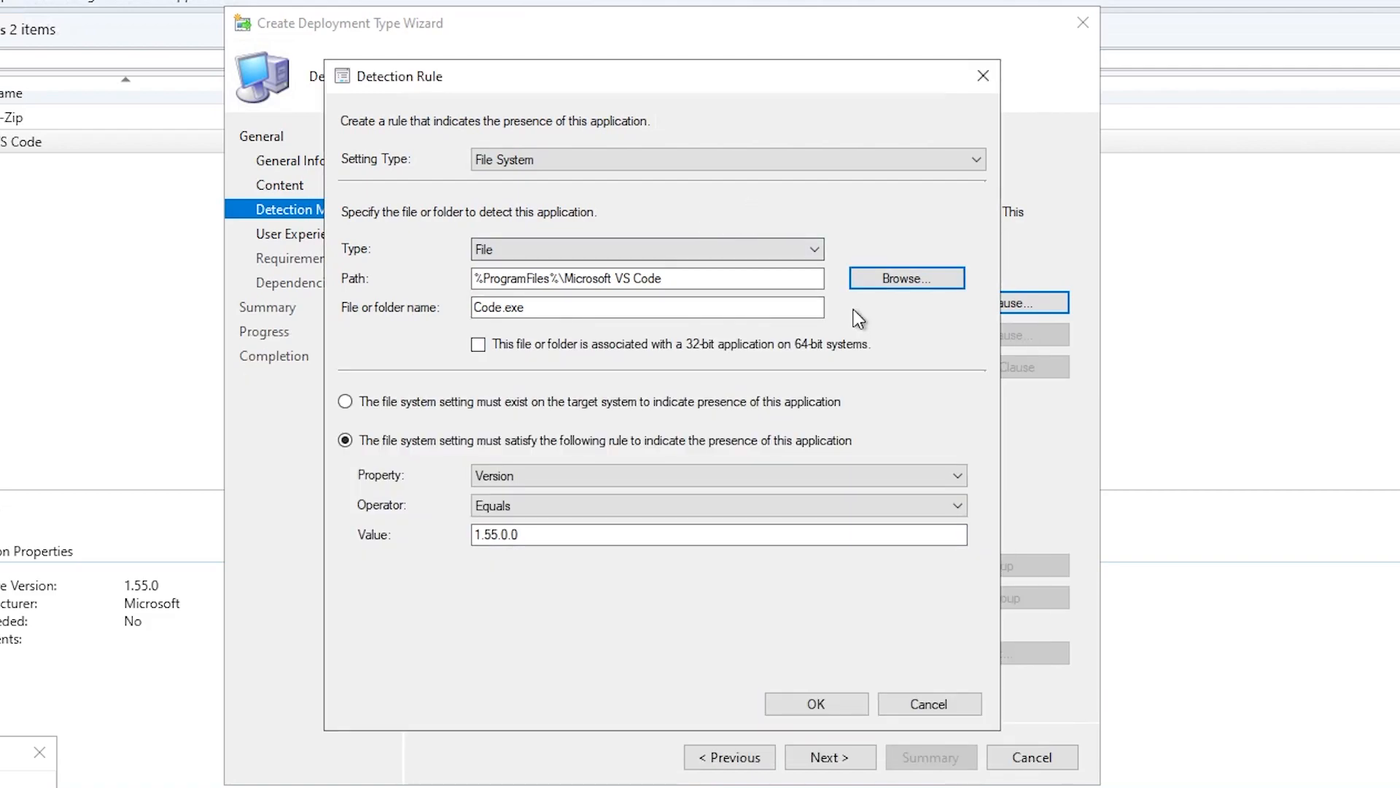
Step: Browse the local file system from the detection rule to the C:\Program Files\Microsoft VS Code folder
left_click_drag(667, 279, 446, 286)
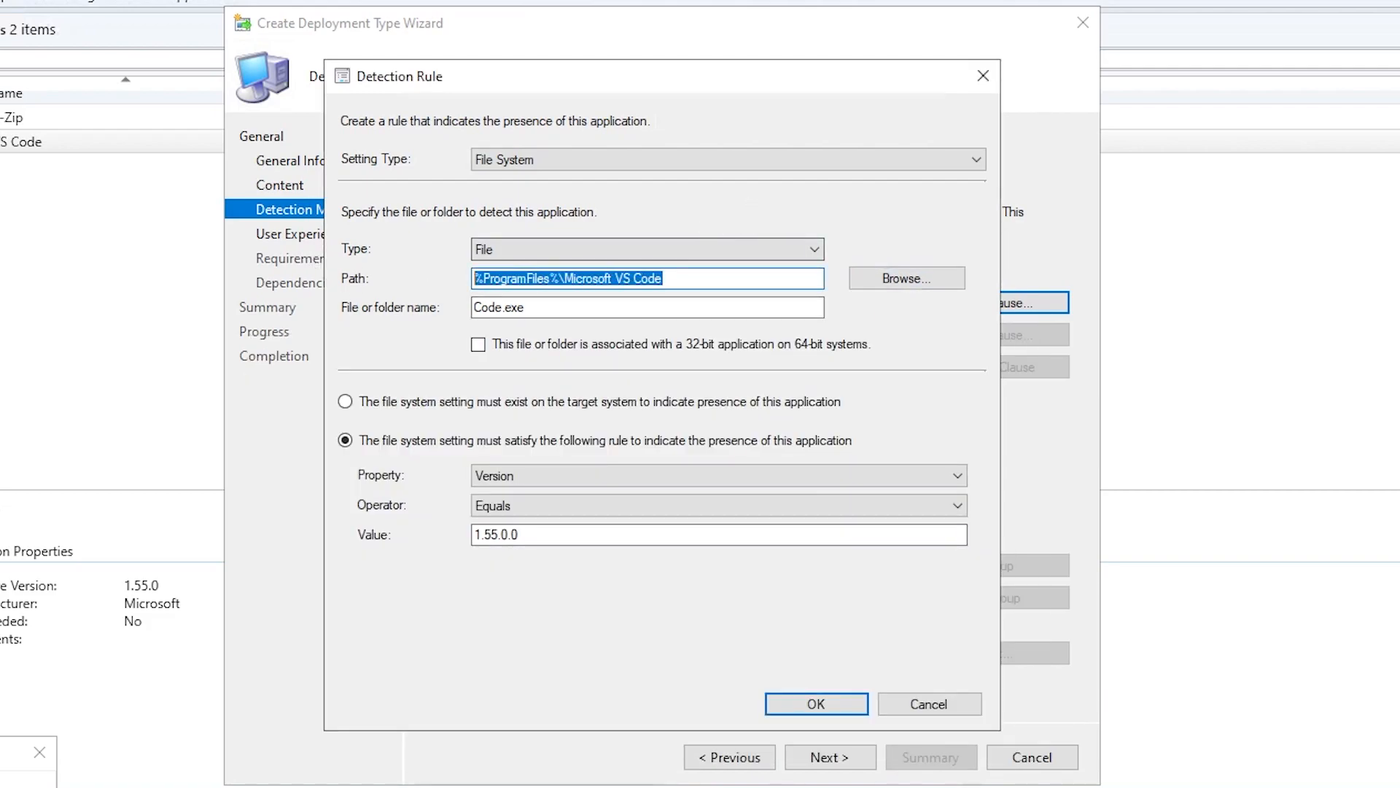
left_click(895, 278)
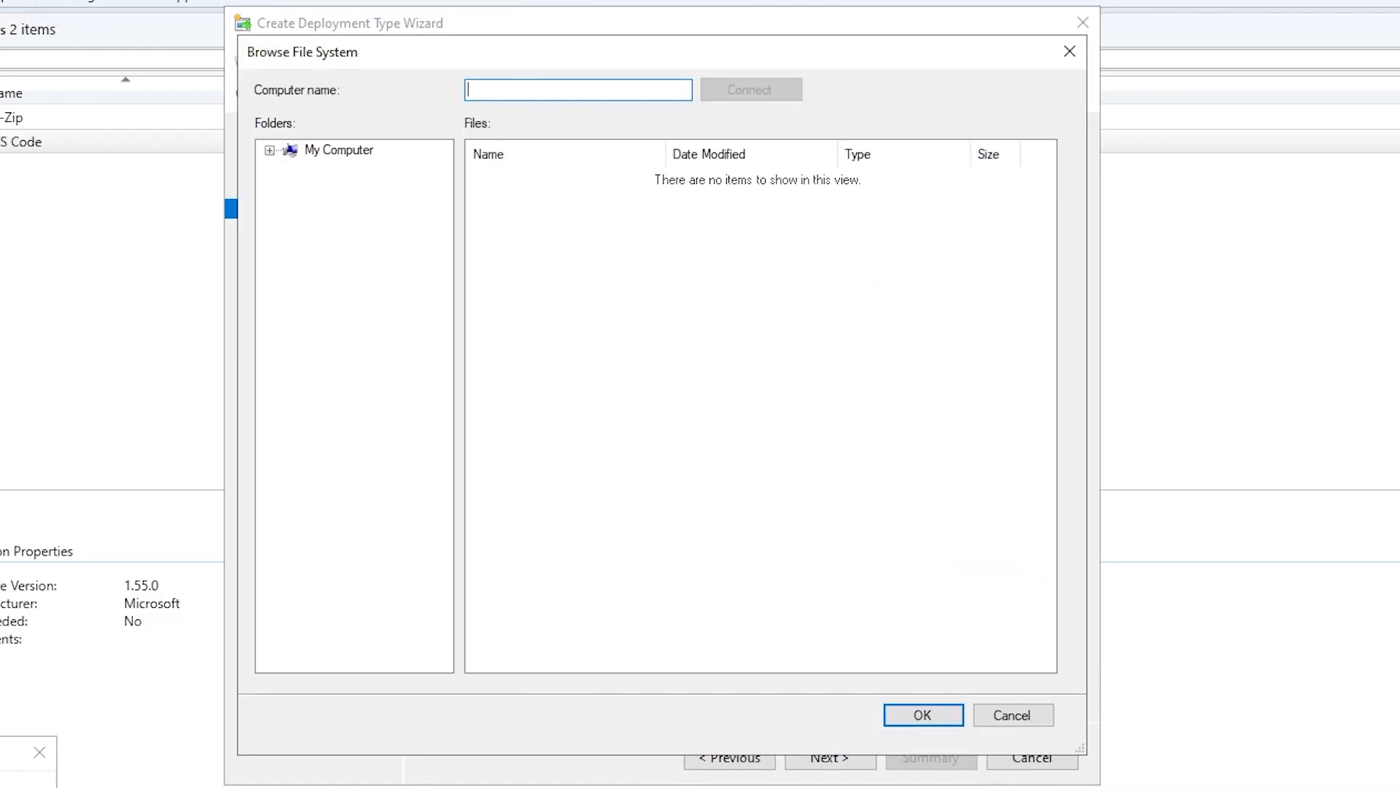
left_click(270, 151)
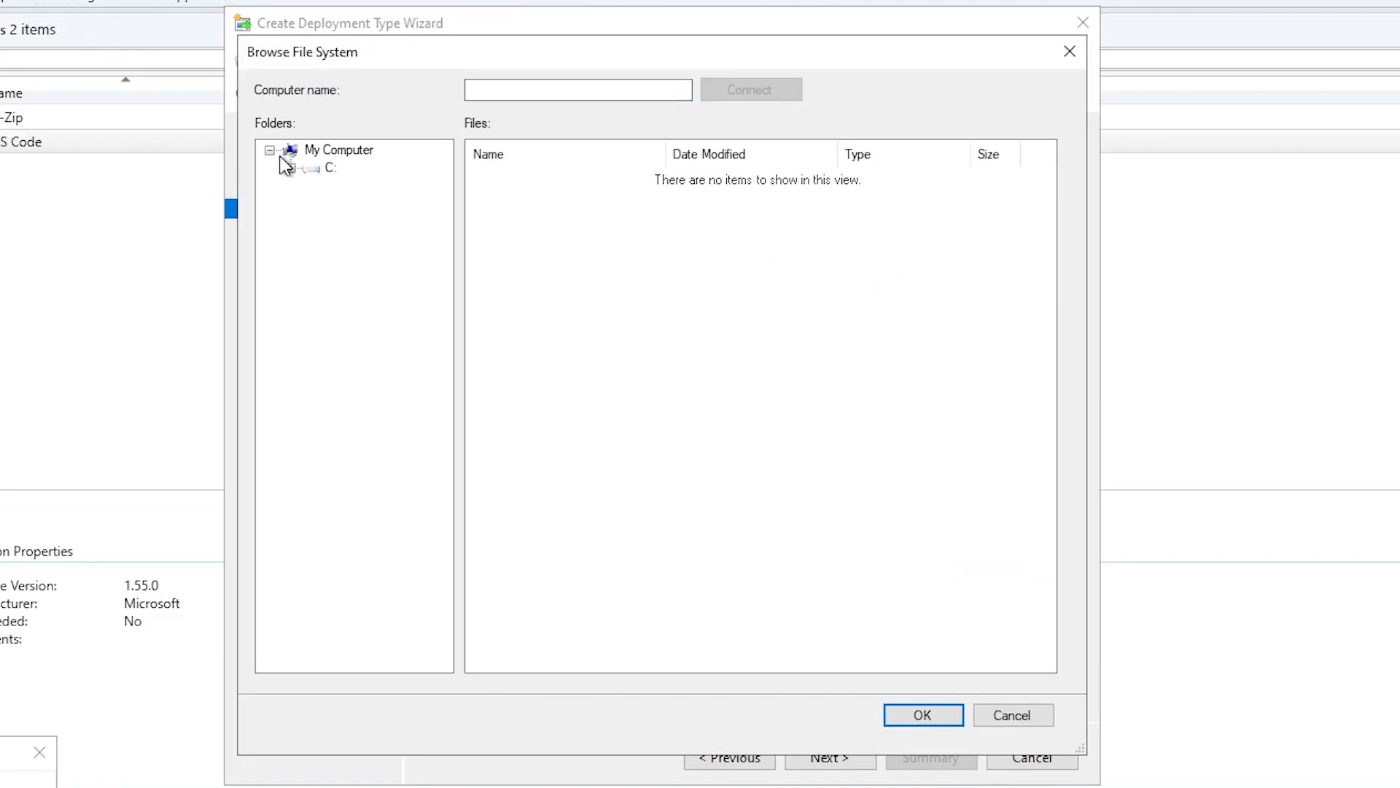
left_click(292, 169)
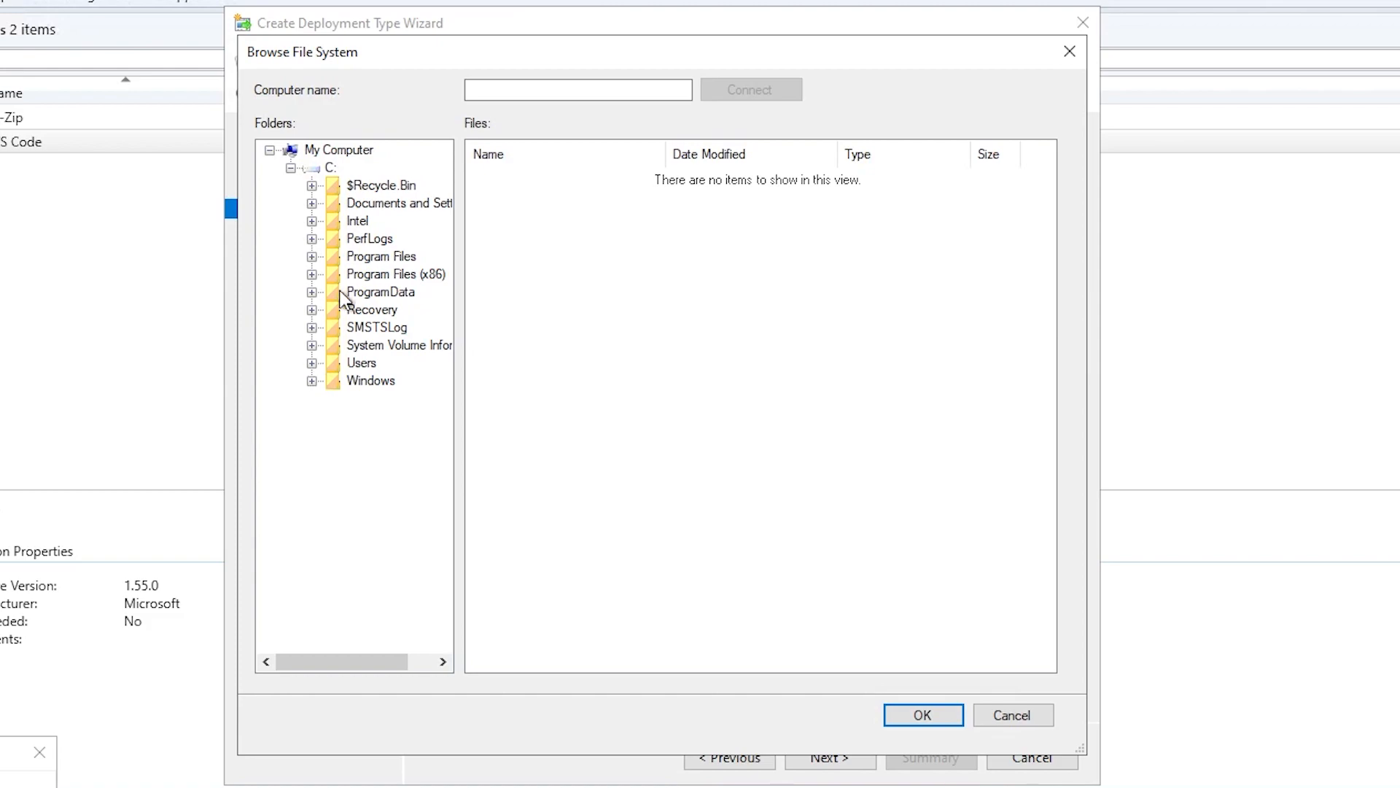
left_click(378, 259)
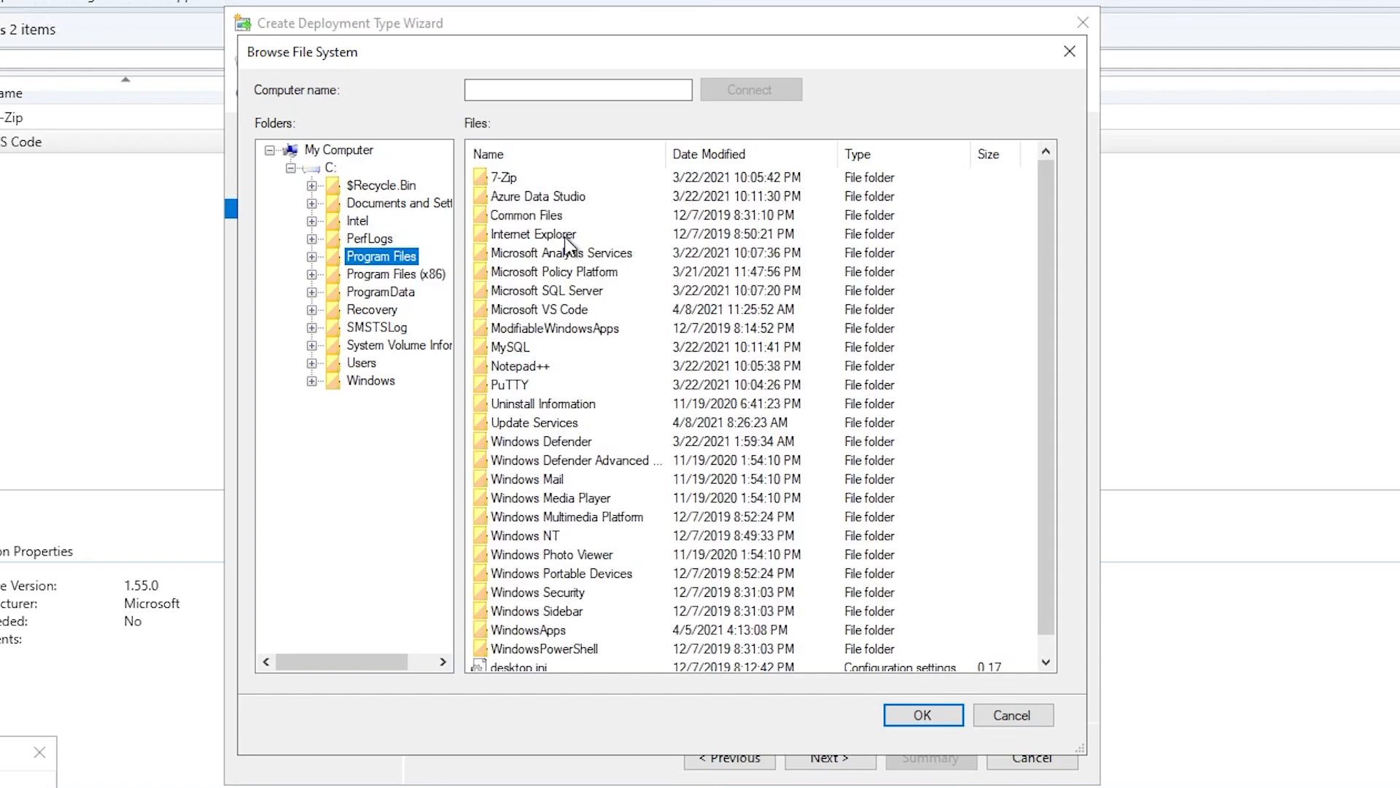
scroll(569, 248, "down", 1)
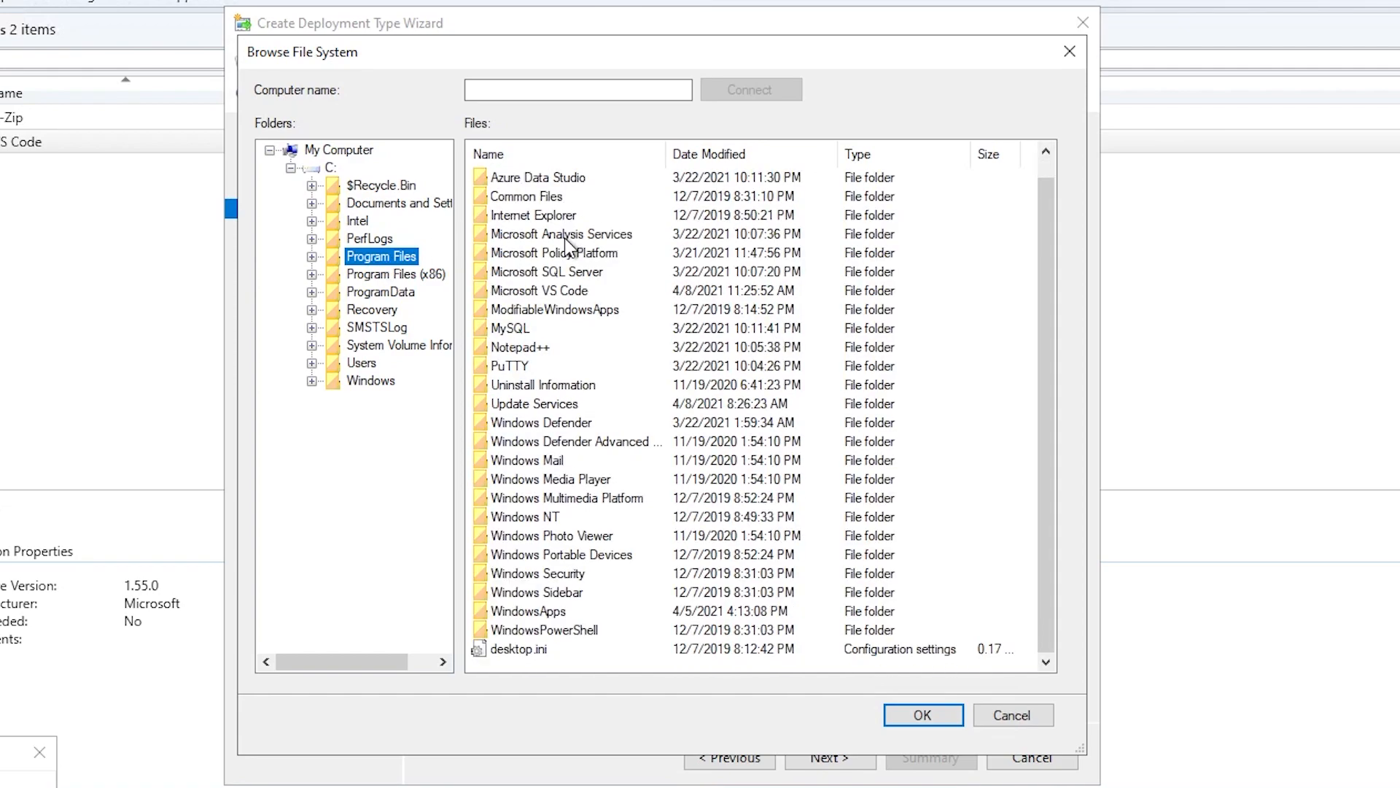
double_click(566, 292)
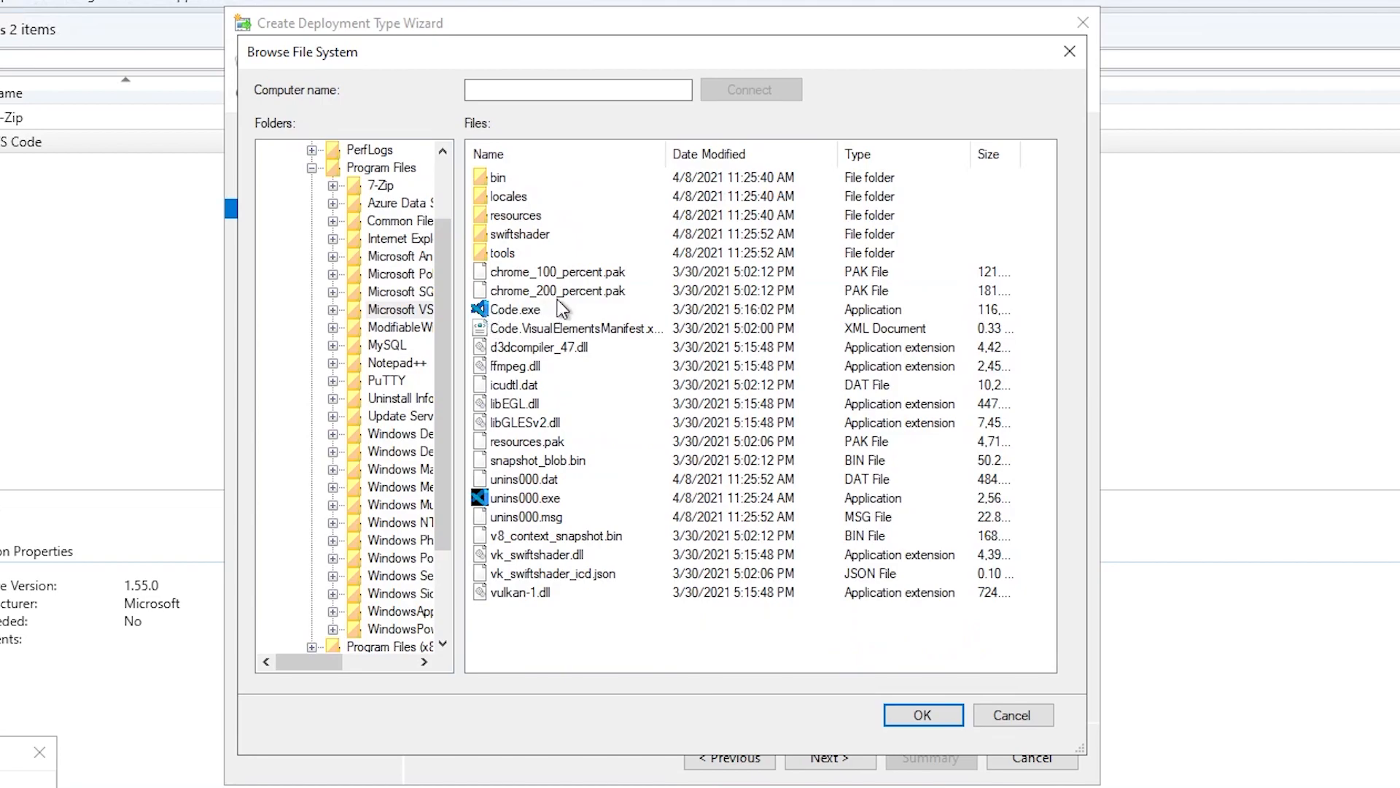
Step: Choose Code.exe as the detection file and compare the browser's selection with the rule's path
left_click(519, 309)
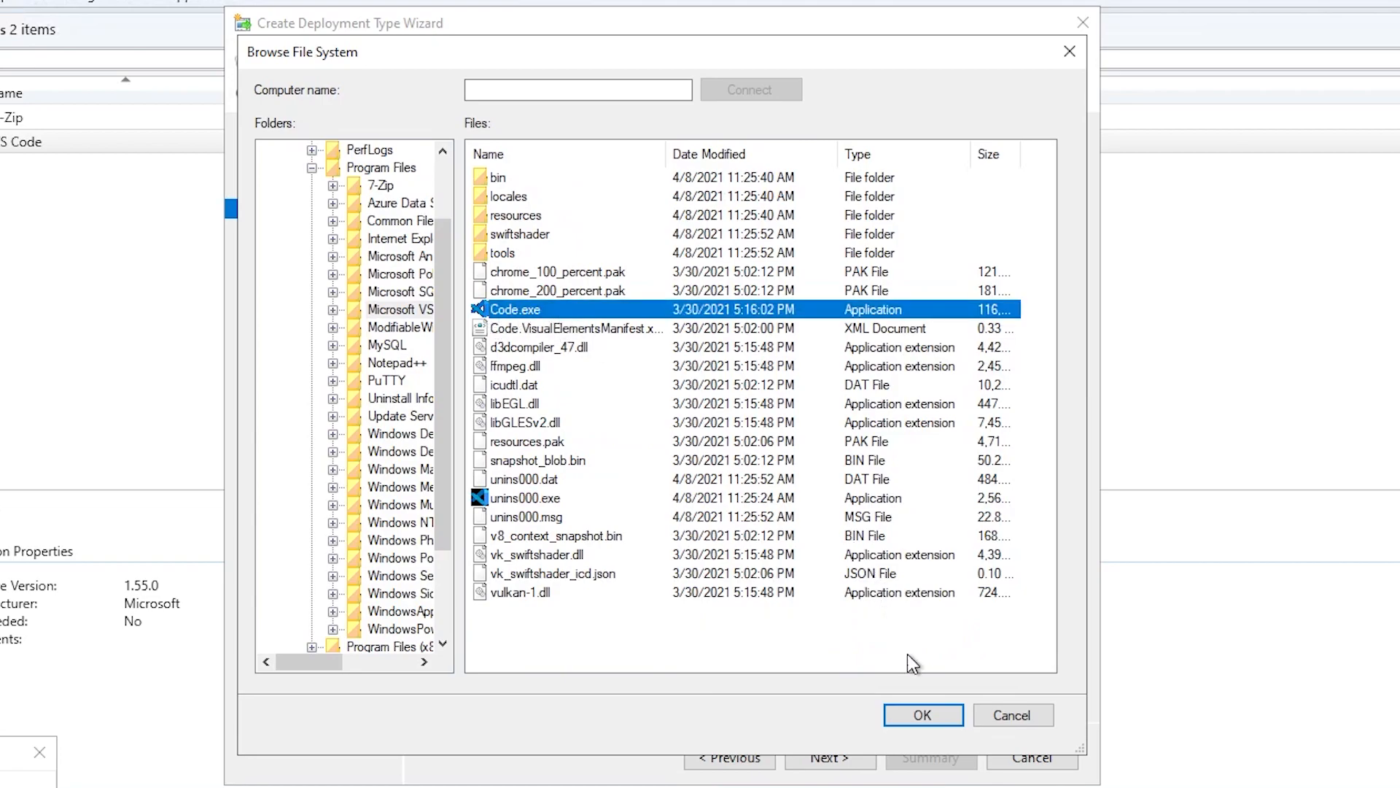
left_click(923, 716)
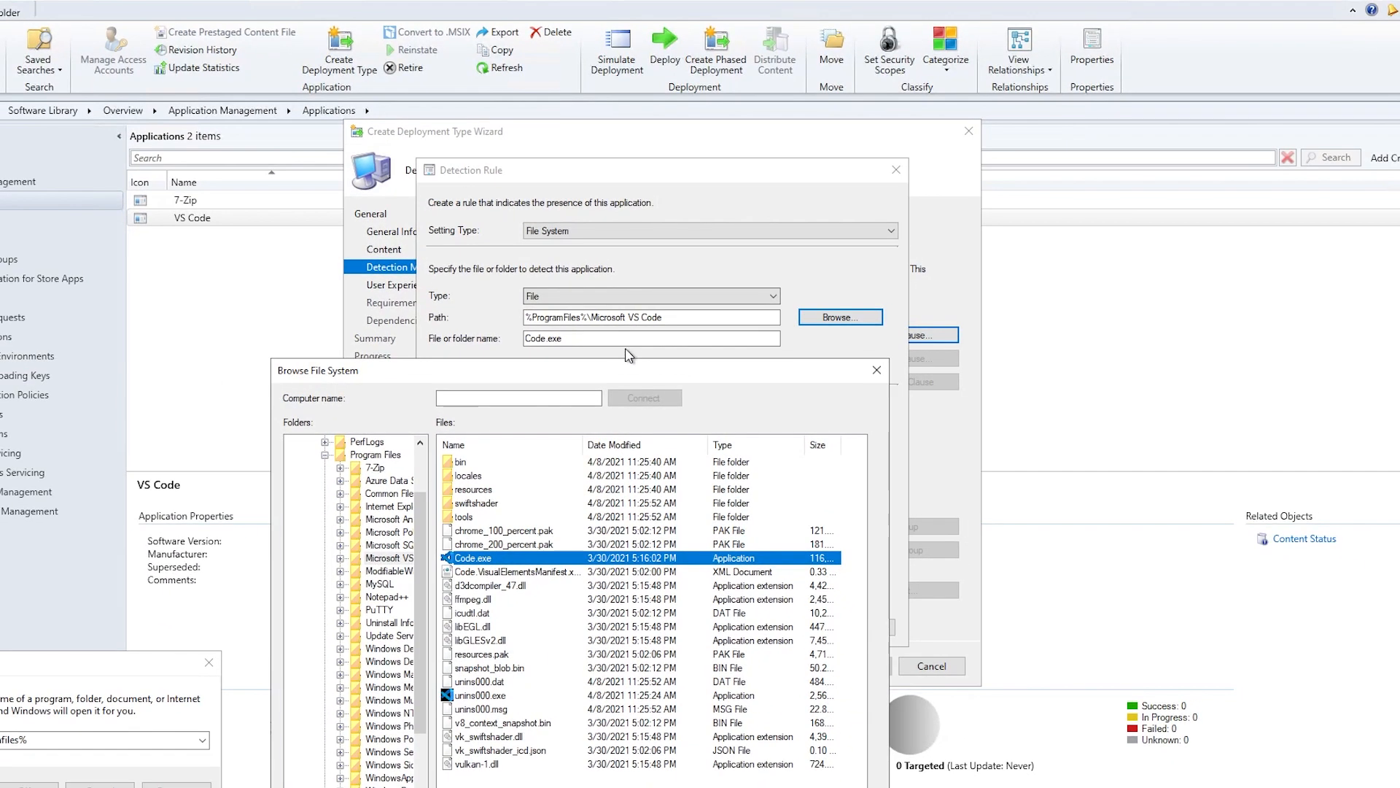
left_click_drag(613, 348, 242, 251)
left_click_drag(441, 363, 228, 137)
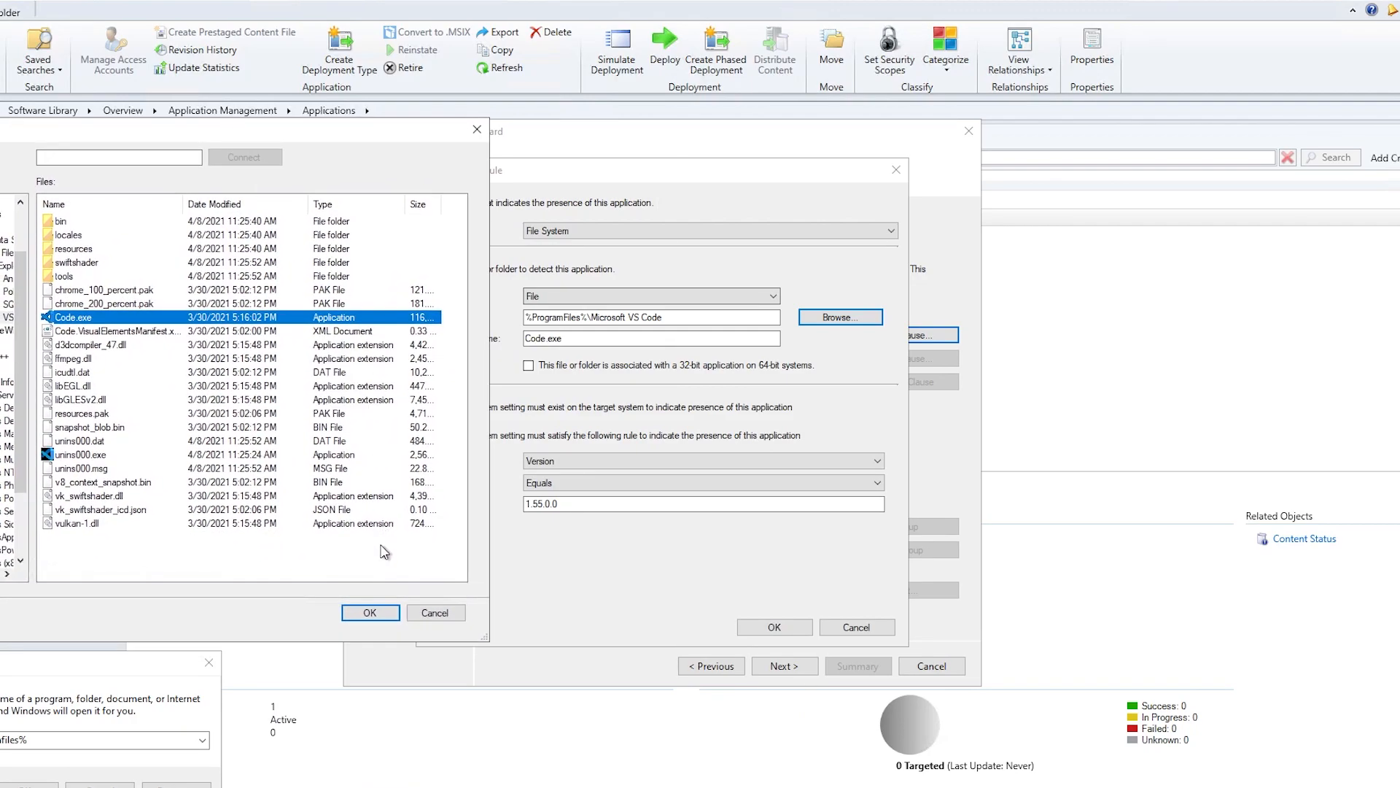
left_click(386, 616)
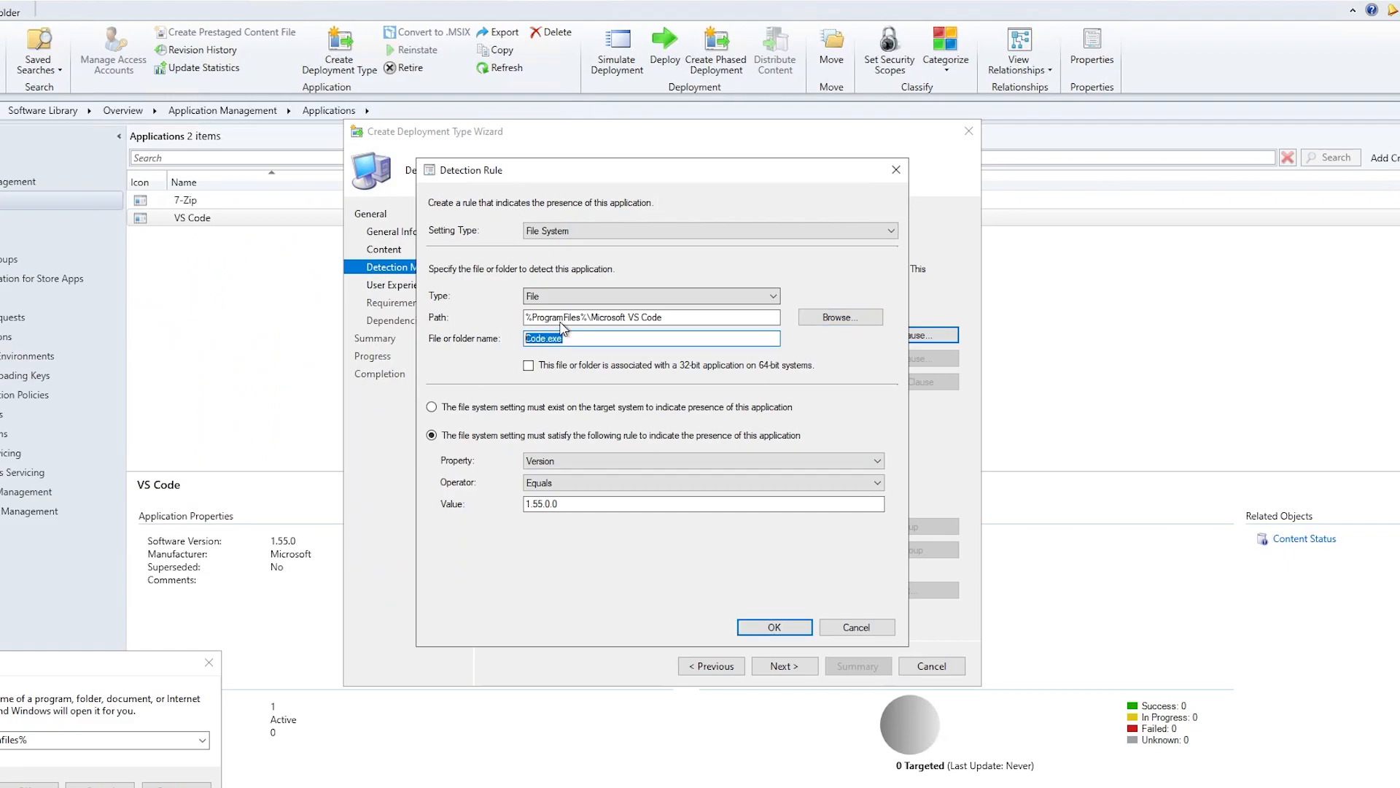
left_click_drag(667, 317, 502, 324)
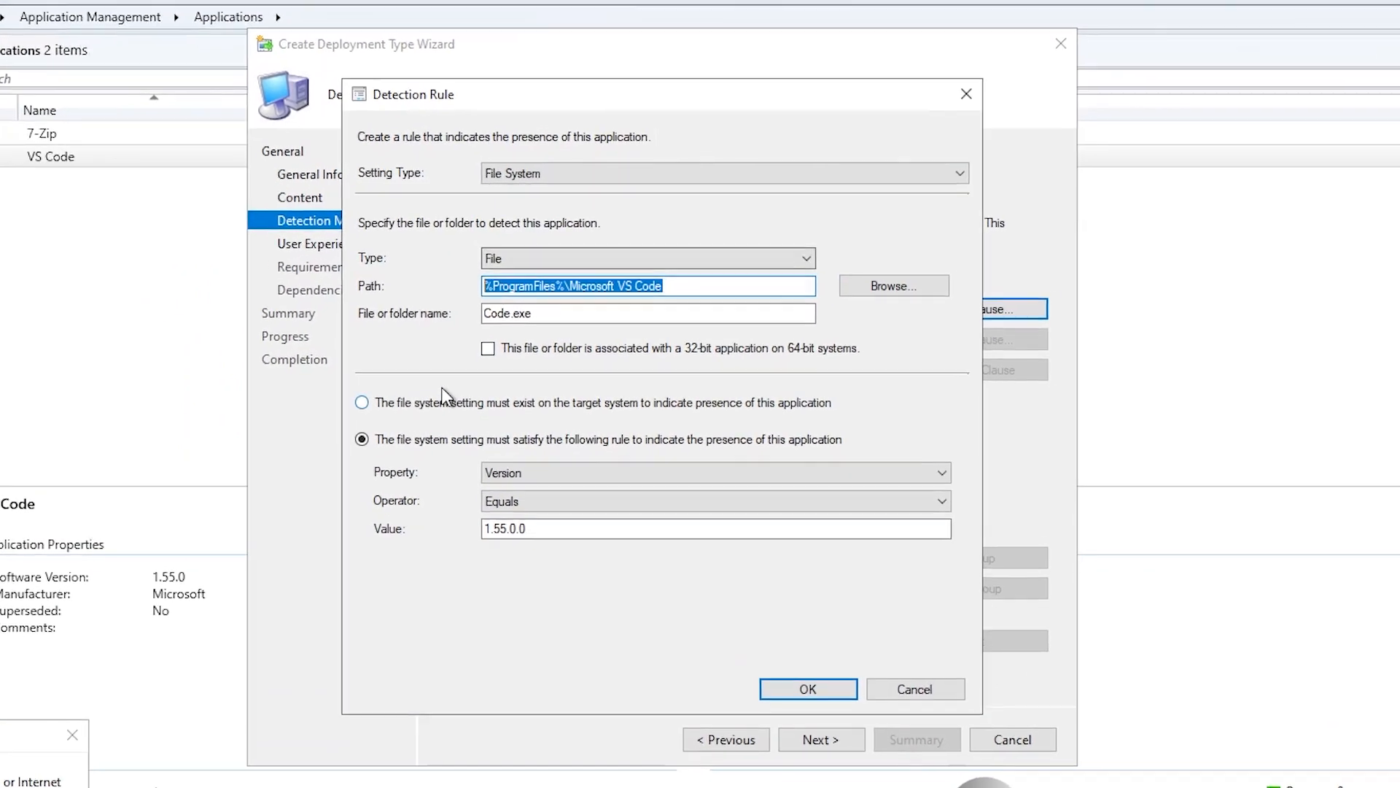
left_click(432, 407)
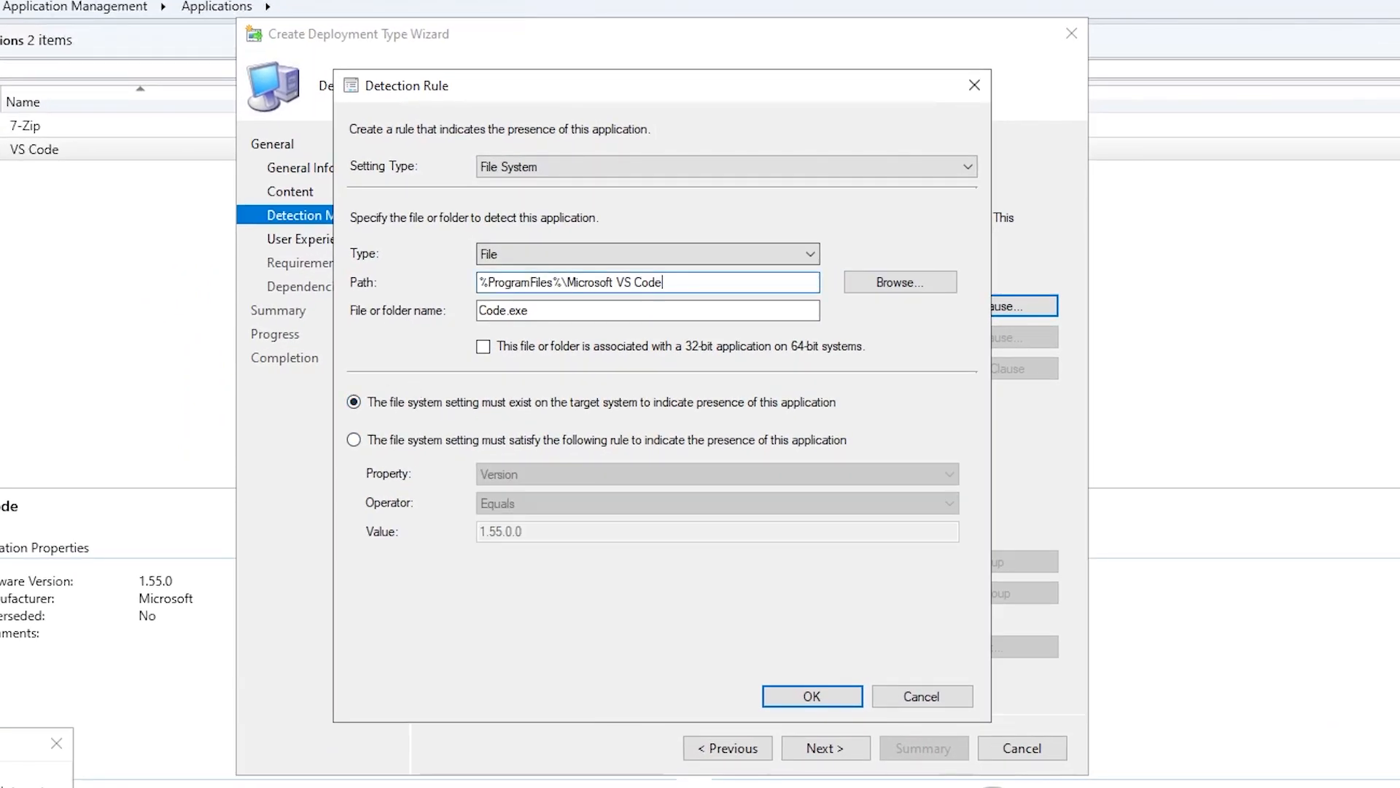
key("ctrl+a")
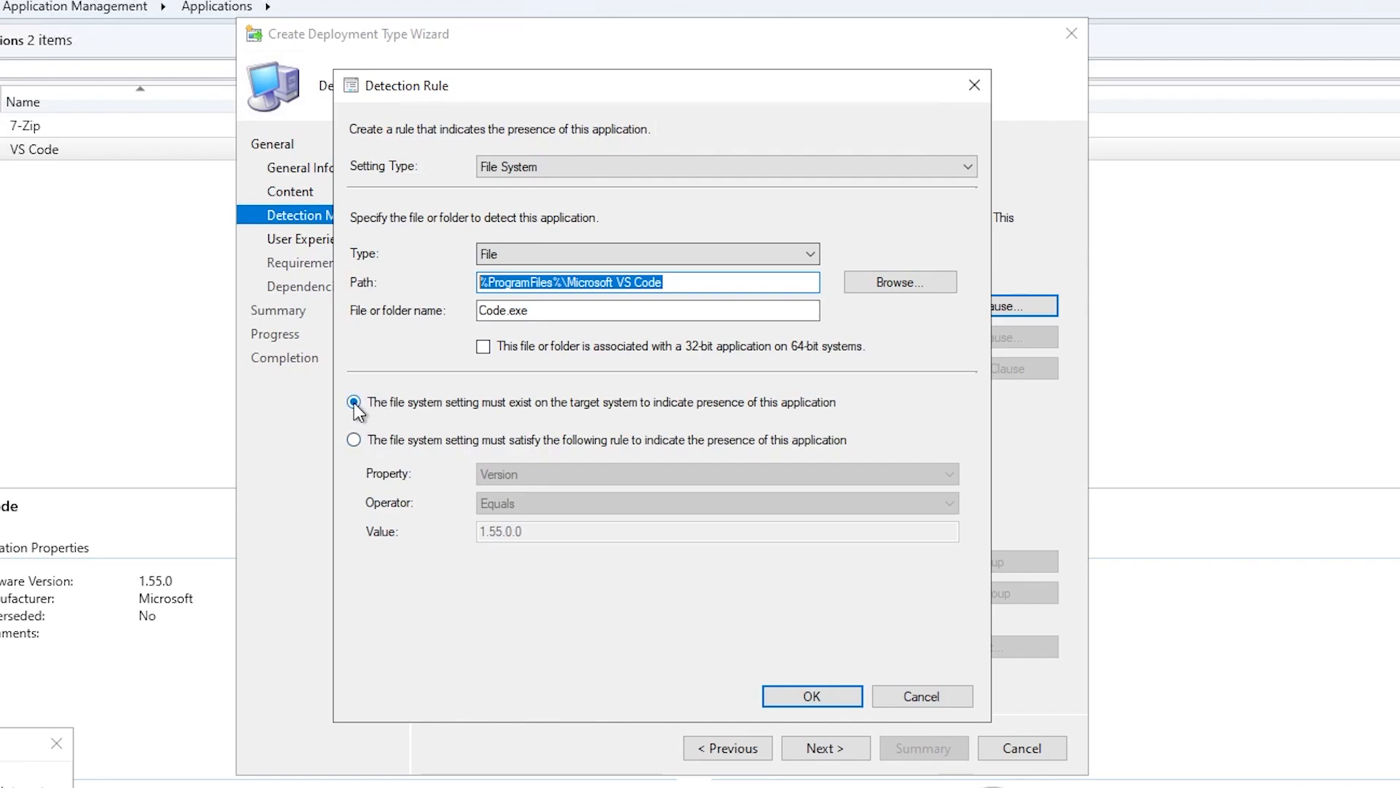
left_click(355, 439)
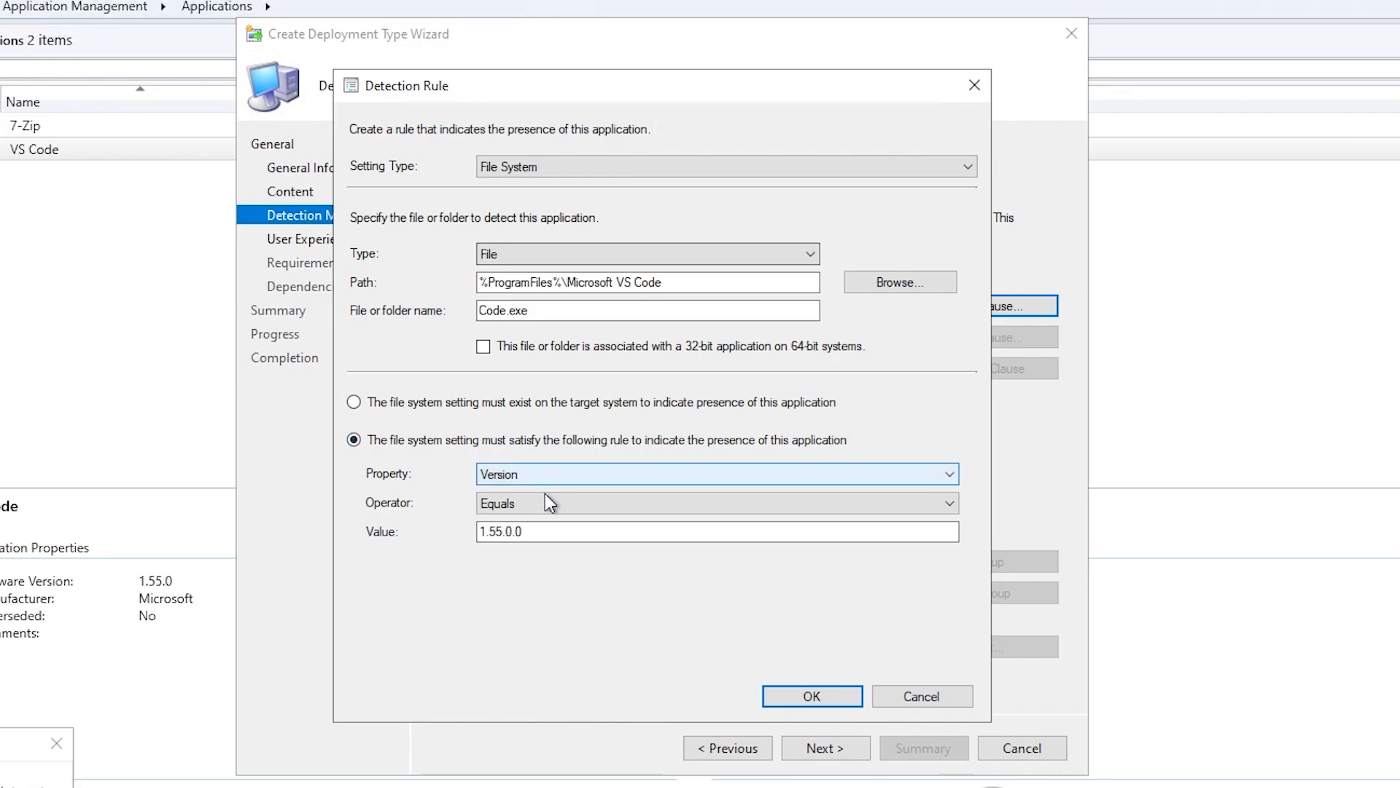
Step: Review the version value, save the detection clause, and continue to the user experience settings
left_click_drag(527, 533, 475, 538)
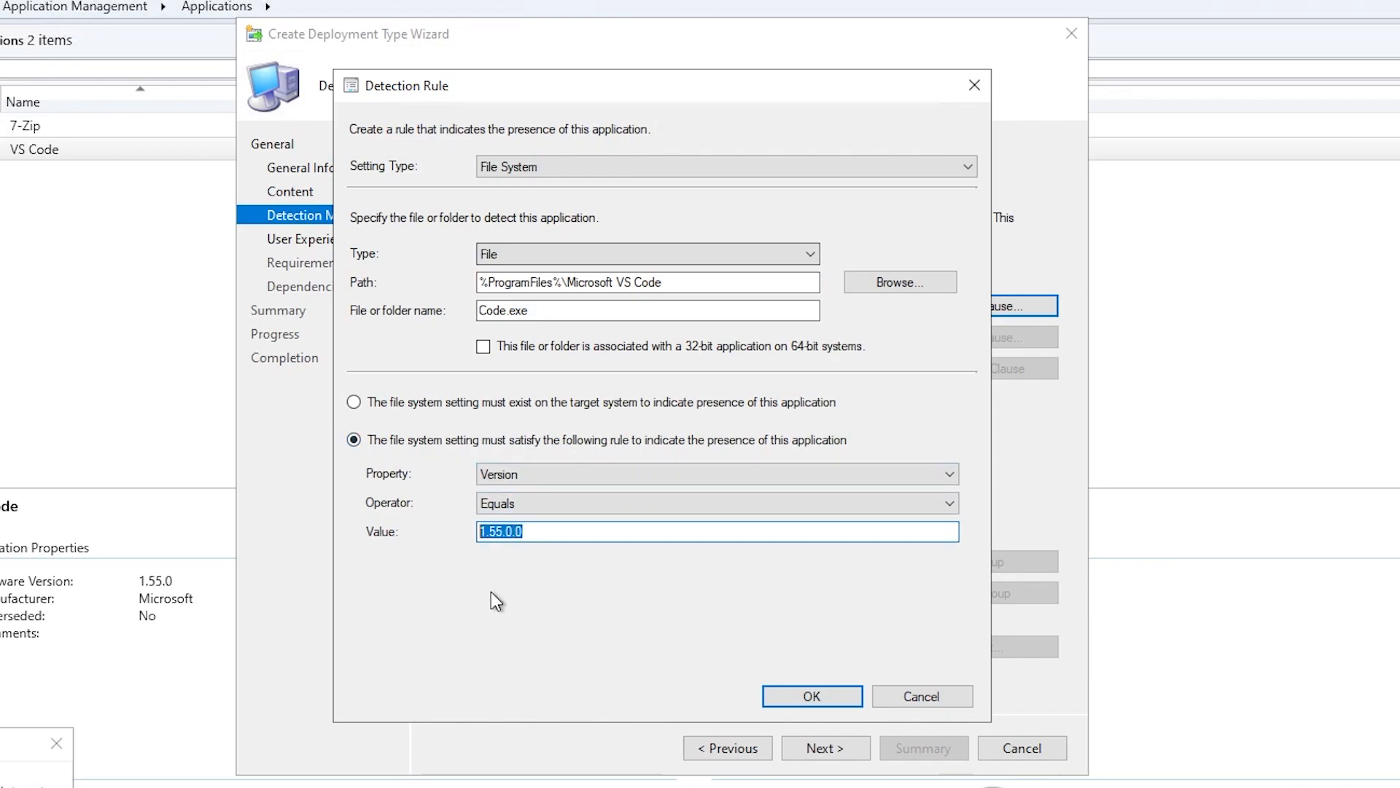
left_click(846, 704)
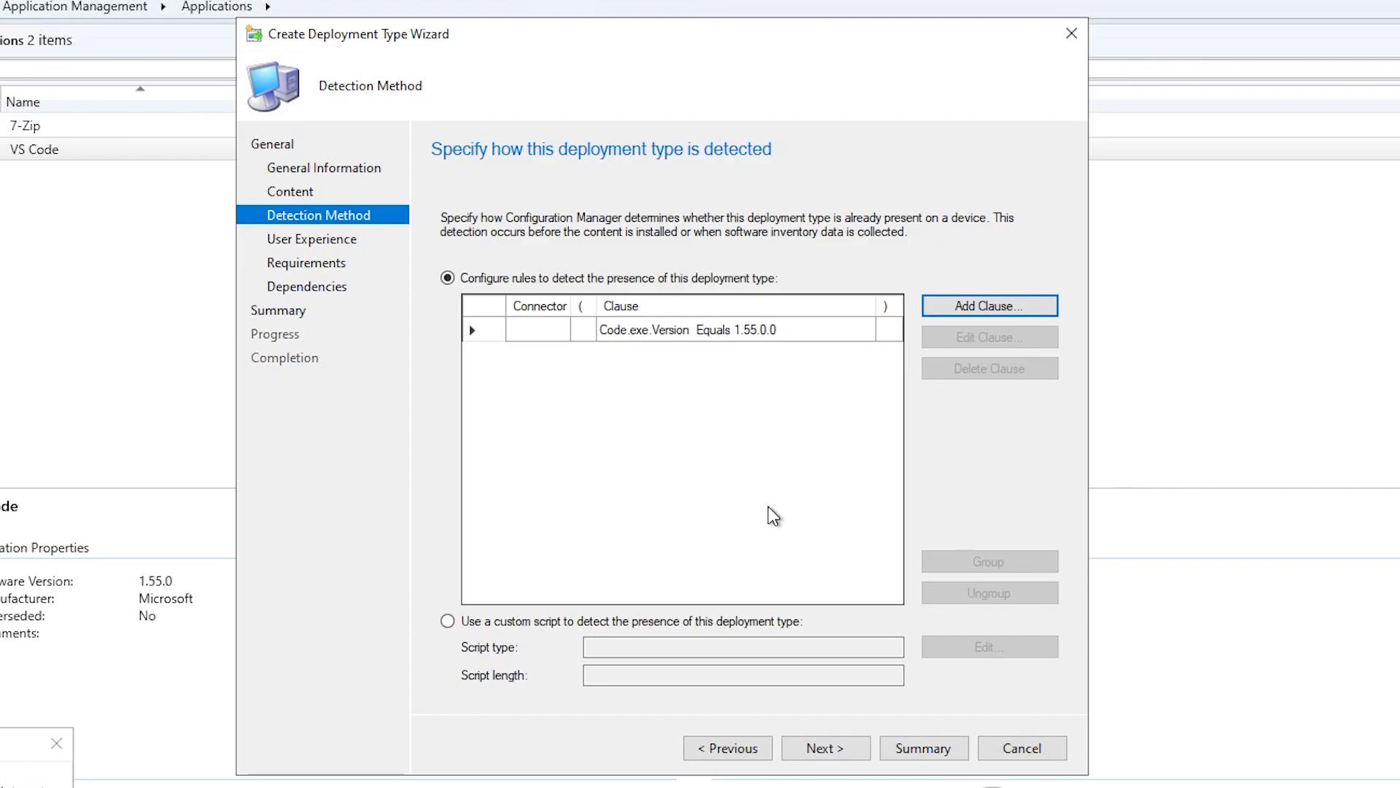
left_click(832, 765)
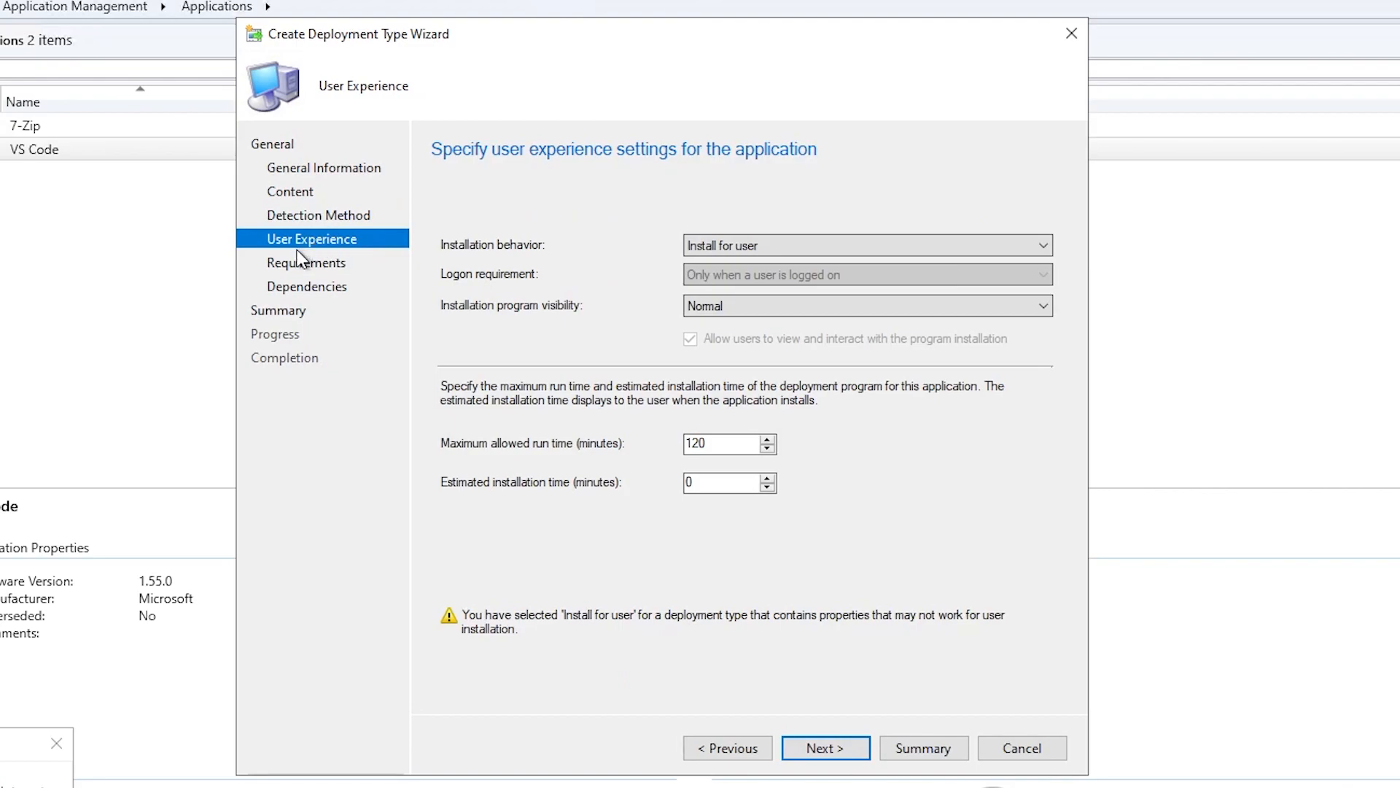
Step: Configure the deployment to install for system whether or not a user is logged on, with the installation program visibility Hidden
left_click(707, 245)
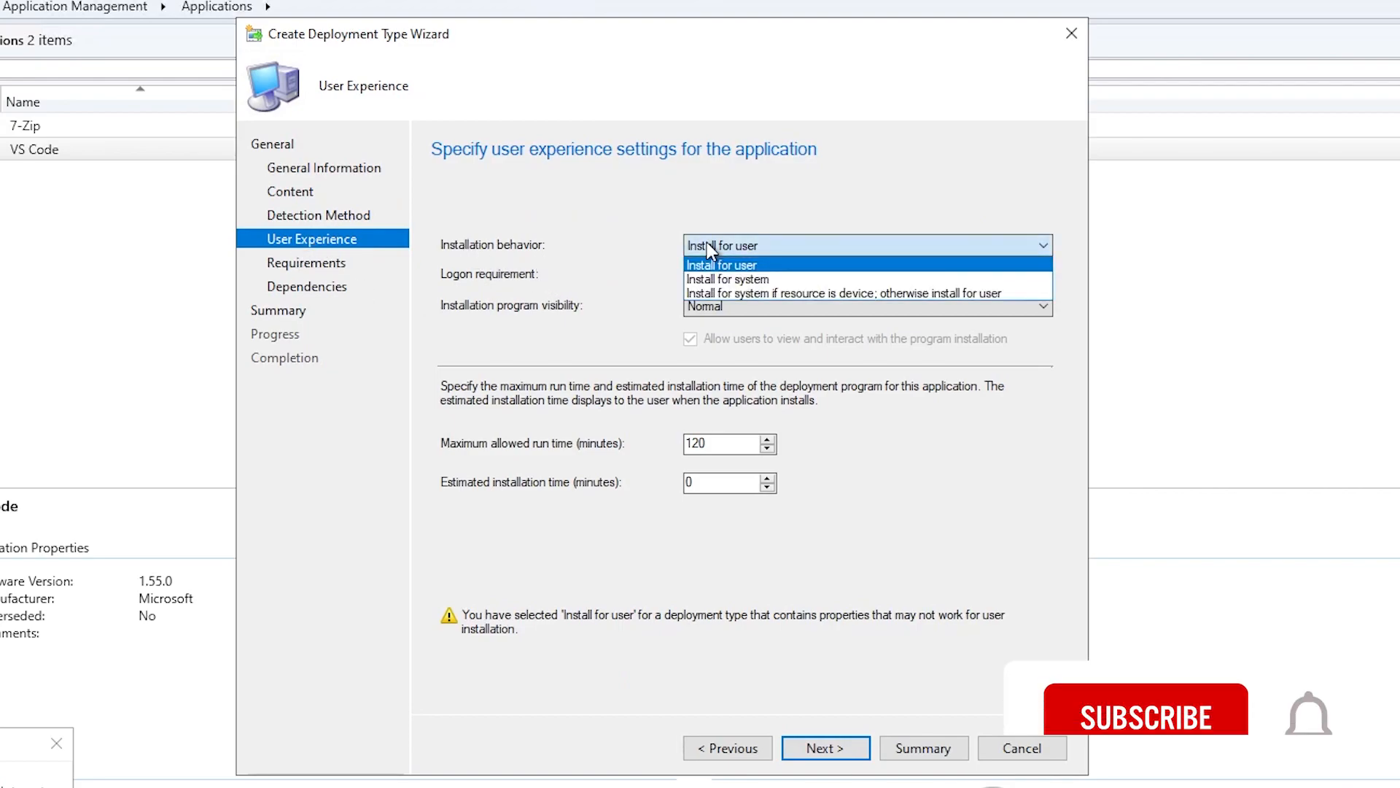
left_click(737, 273)
left_click(738, 275)
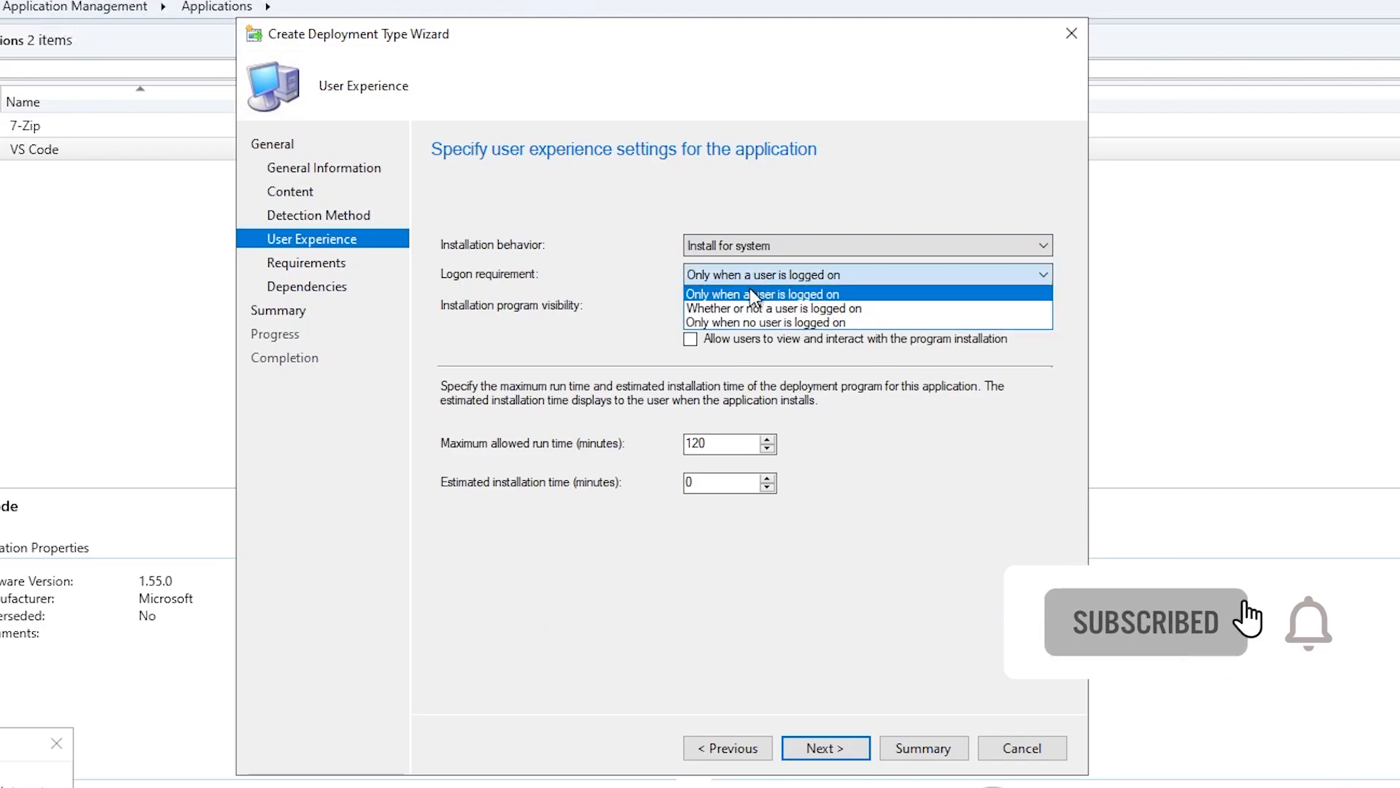
left_click(765, 306)
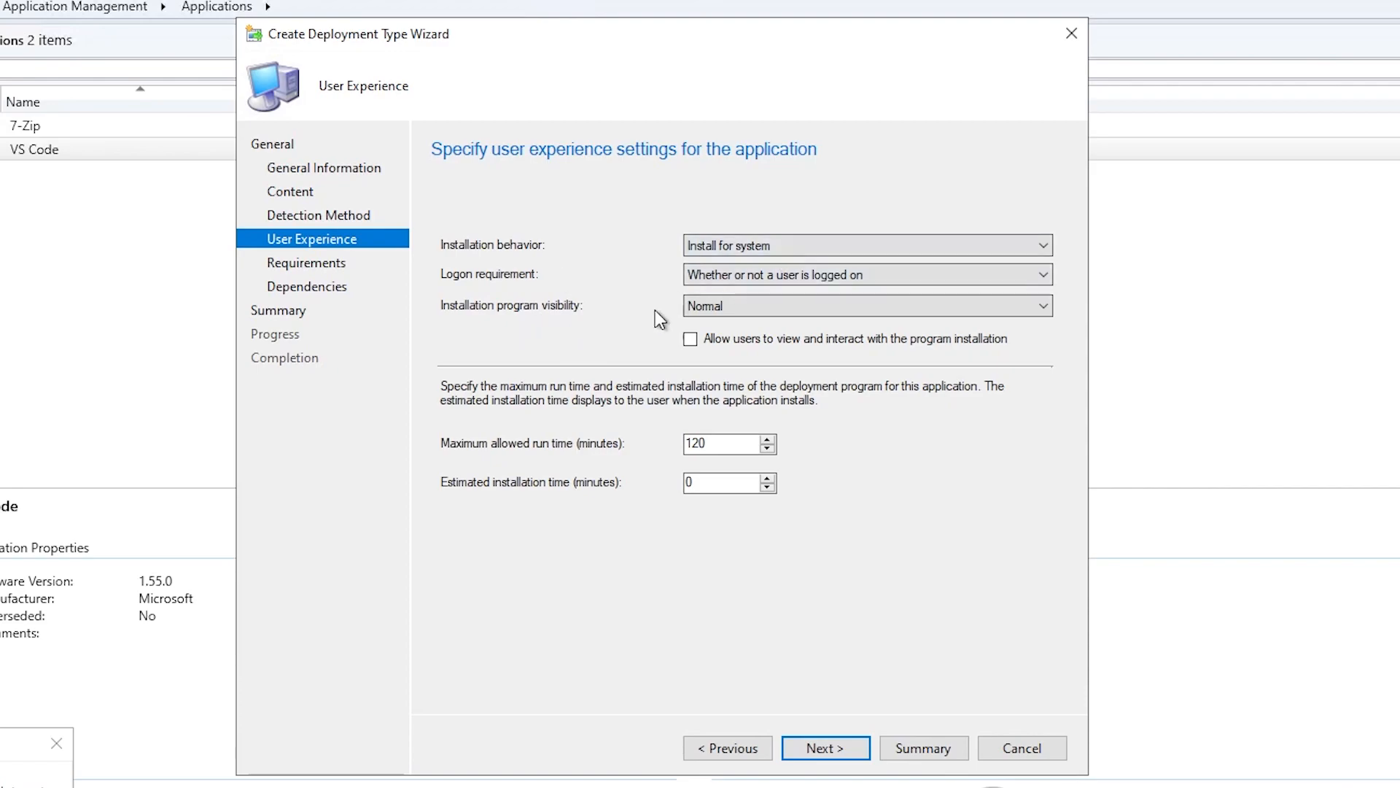
left_click(691, 307)
left_click(693, 373)
Step: Set the maximum allowed run time to 30 minutes and the estimated installation time to 5 minutes
left_click_drag(717, 445, 568, 436)
type("30")
key("BackSpace")
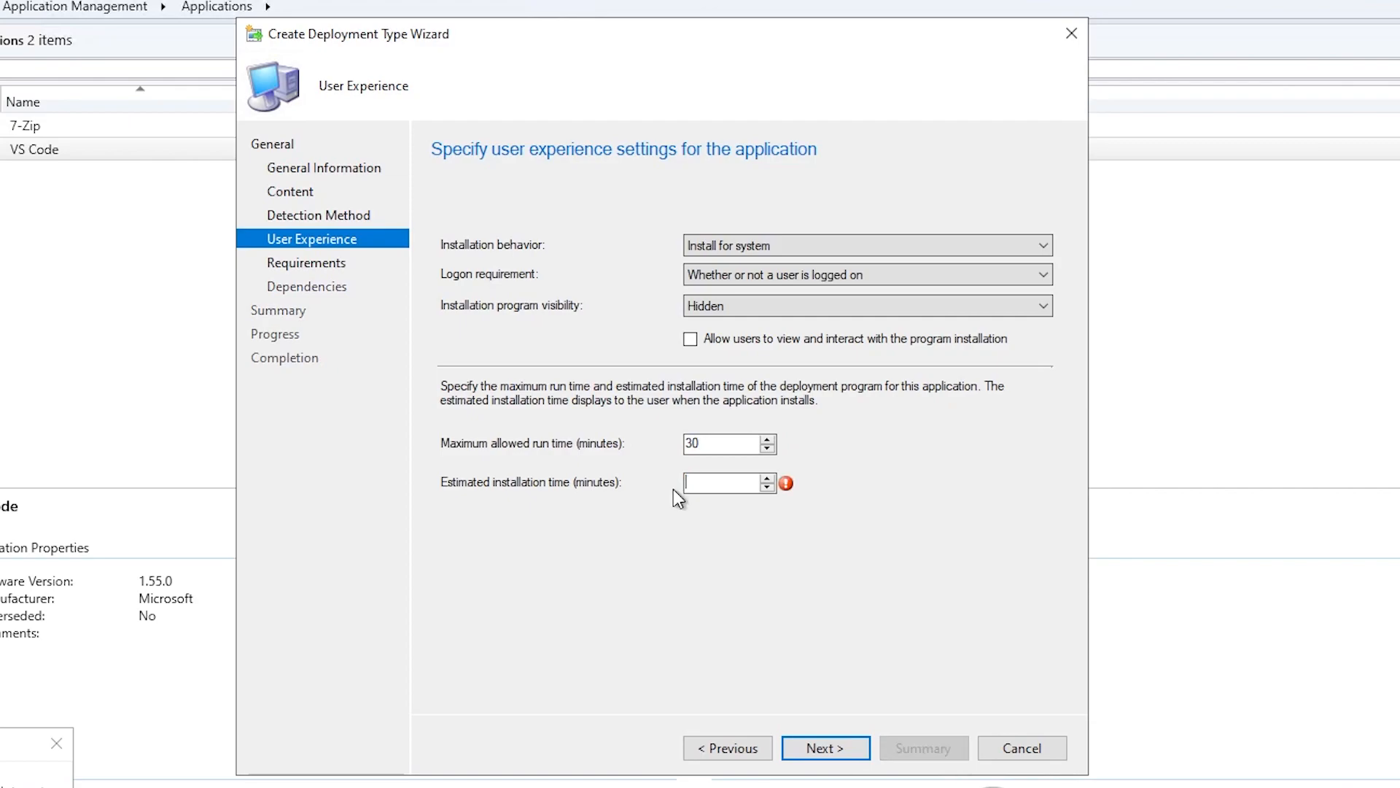
type("5")
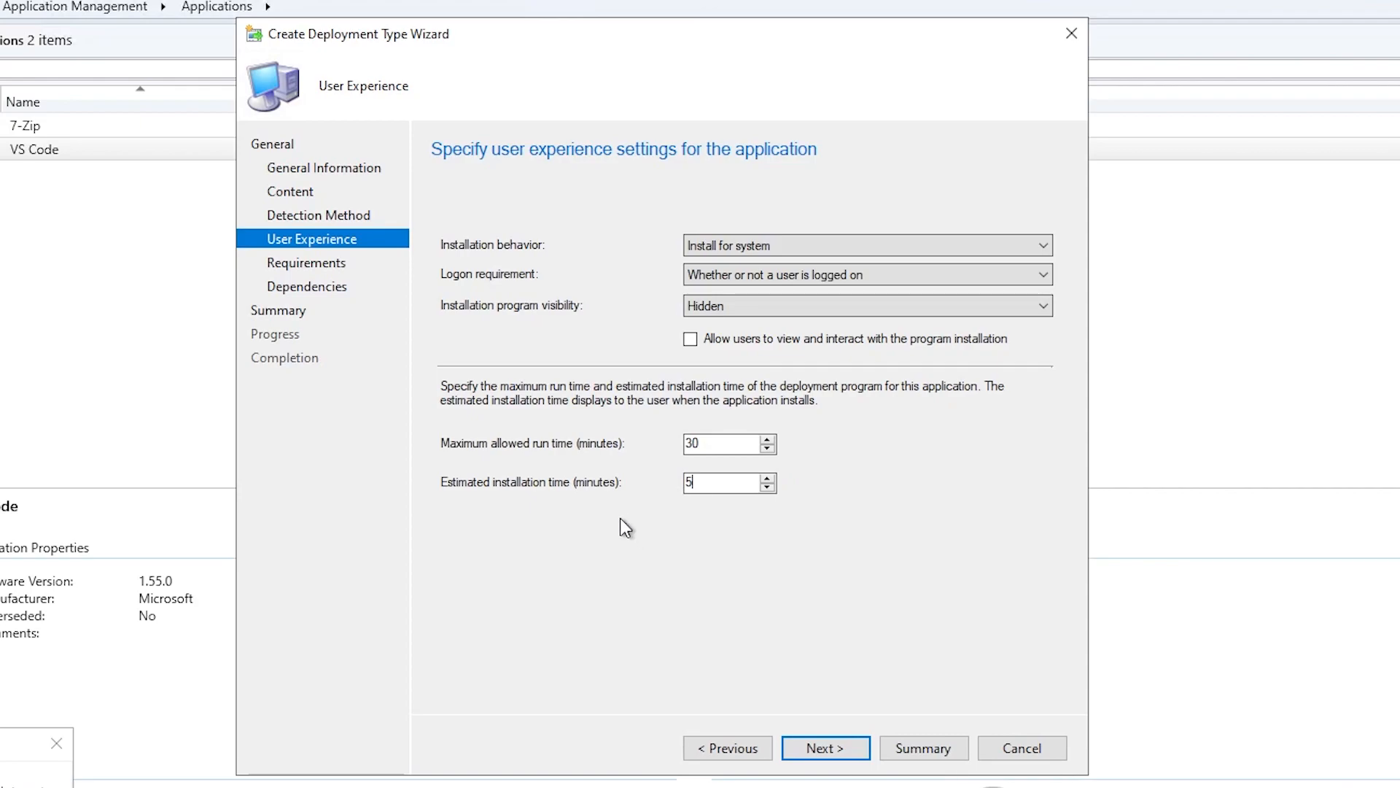
Step: Complete the VSCode_EXE deployment type without requirements or dependencies and apply the VS Code application properties
left_click(849, 746)
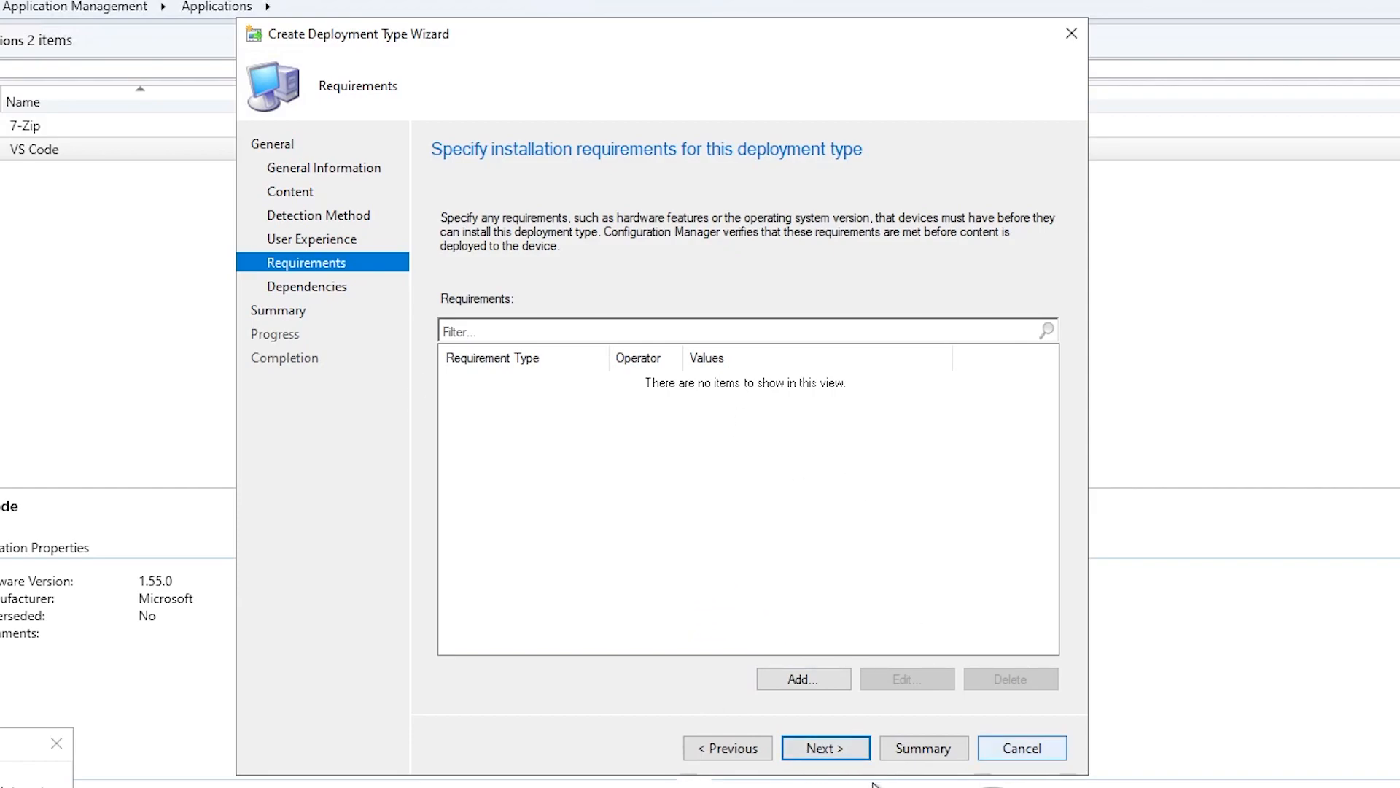
left_click(835, 751)
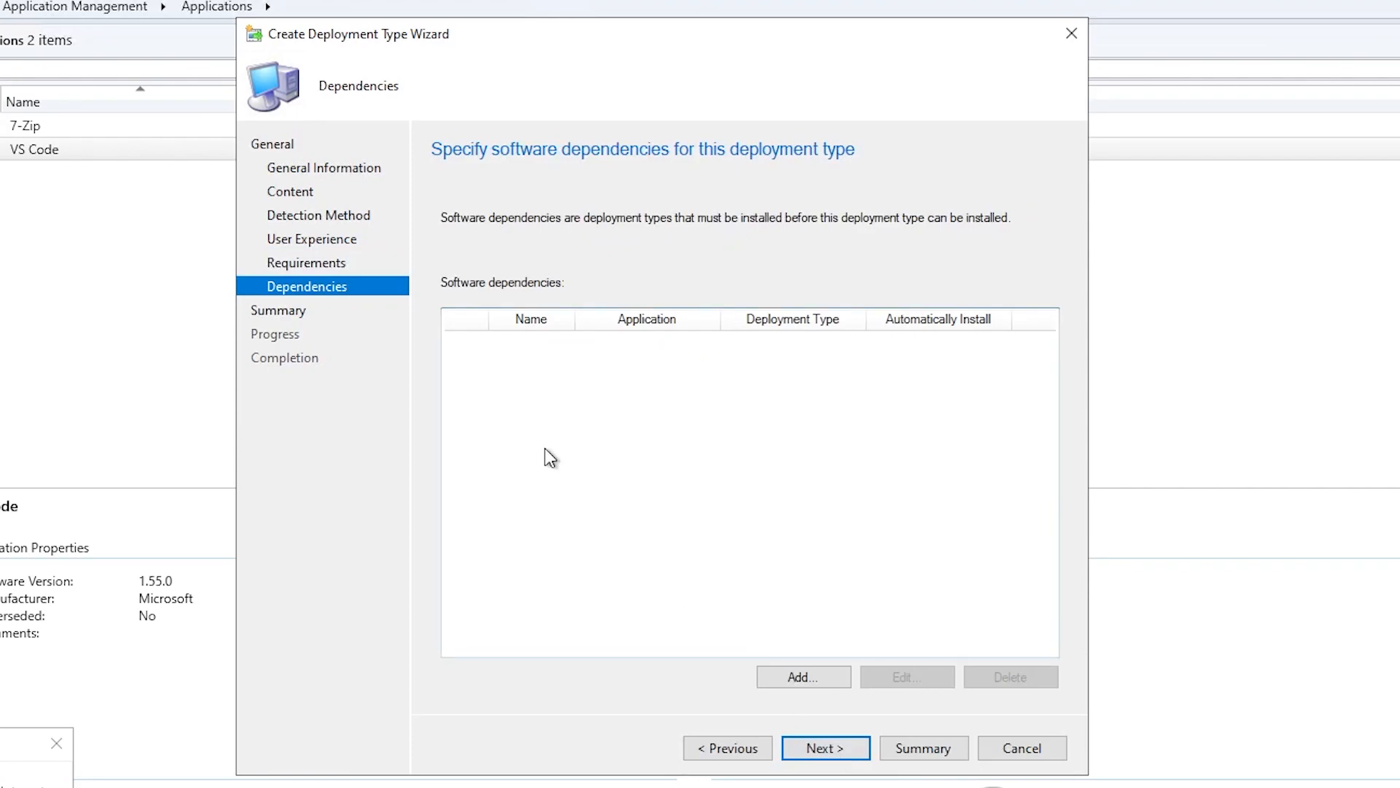
left_click(827, 749)
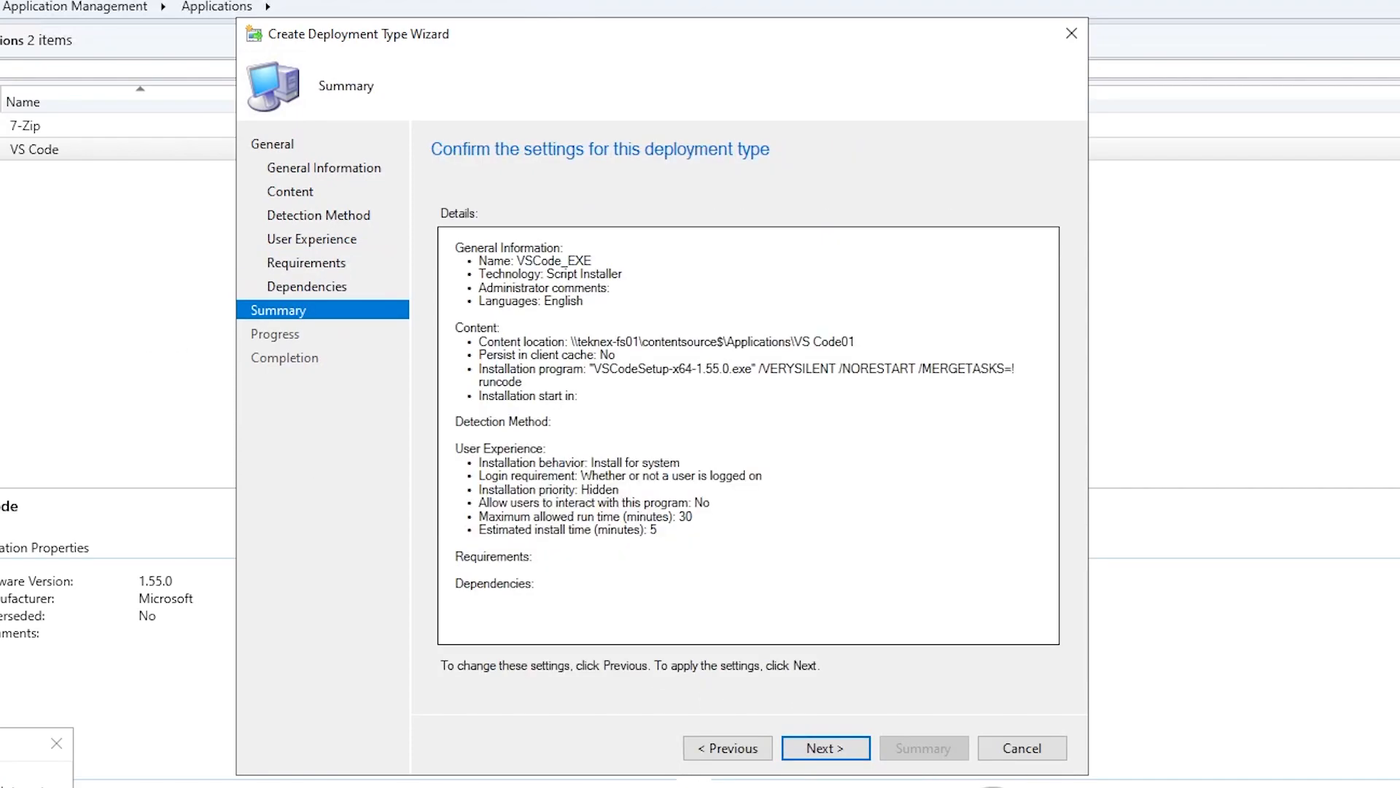
left_click(820, 749)
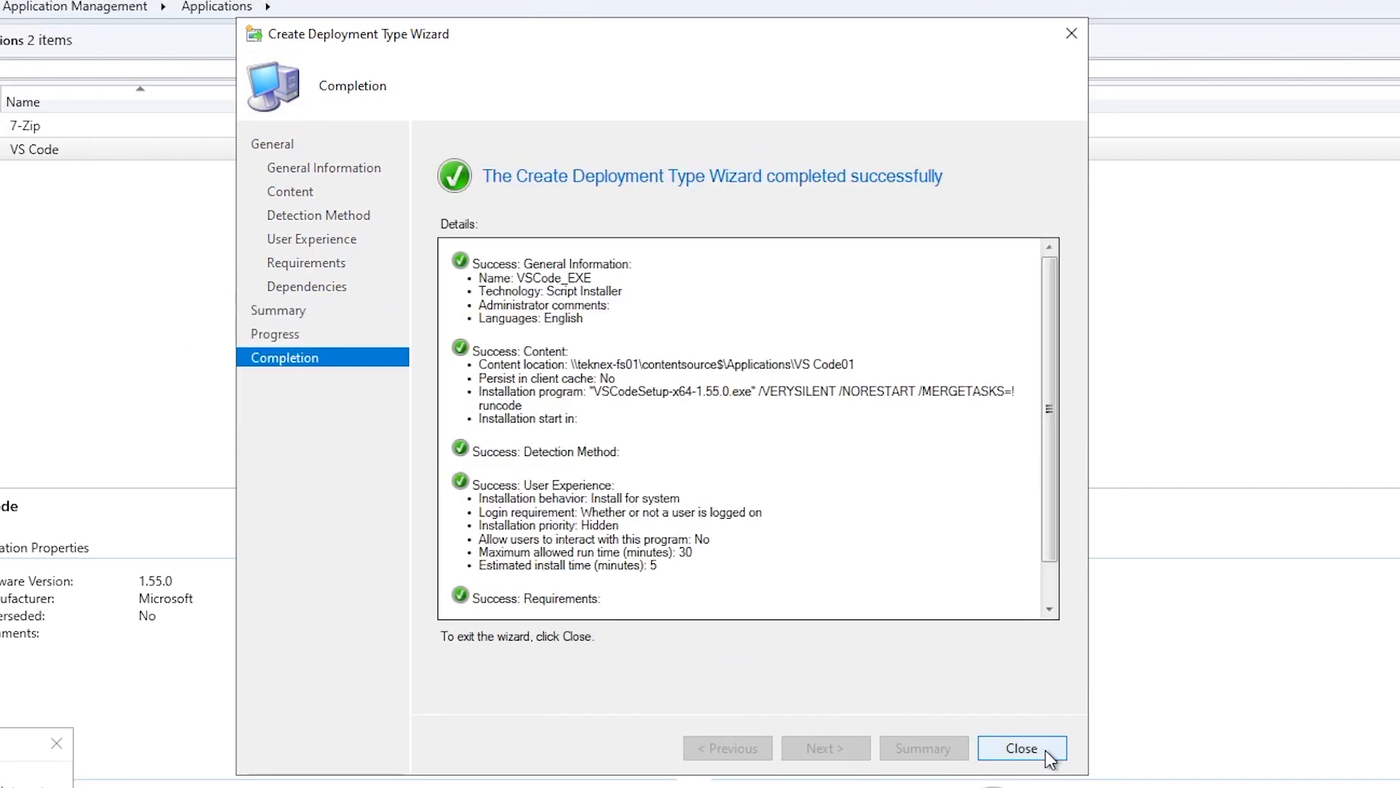
left_click(1049, 756)
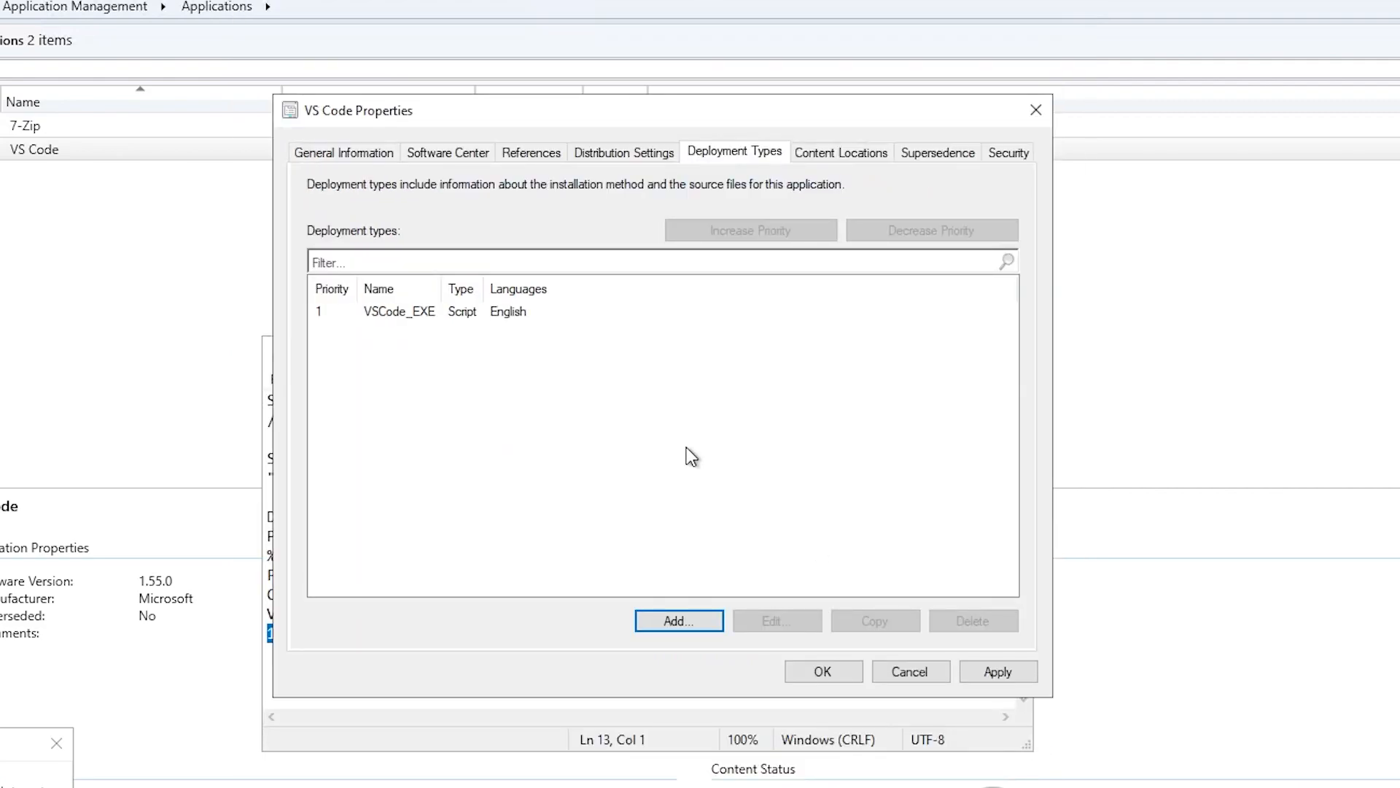
left_click(998, 671)
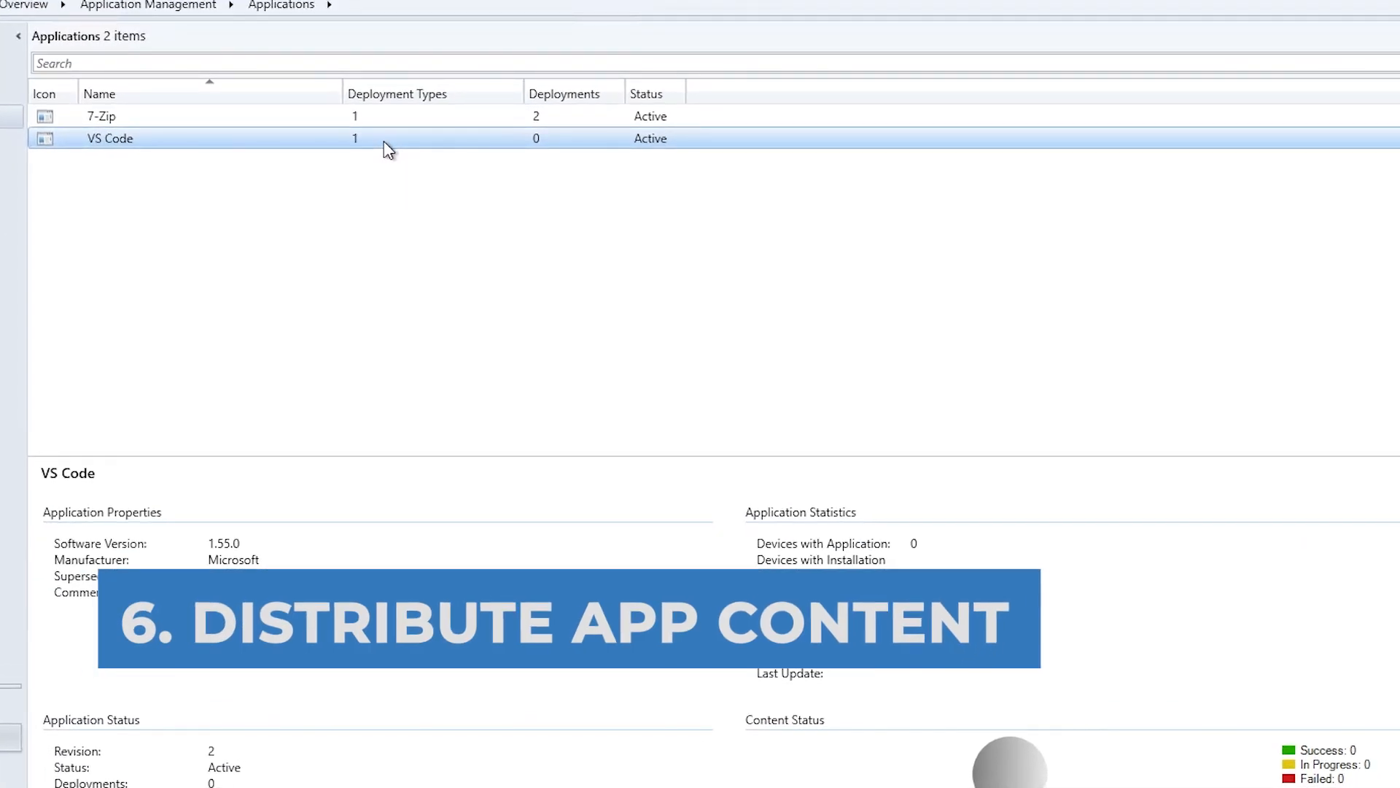
Step: Start distributing the VS Code application's content and add the TEKNEX-CM01 distribution point as the content destination
right_click(384, 142)
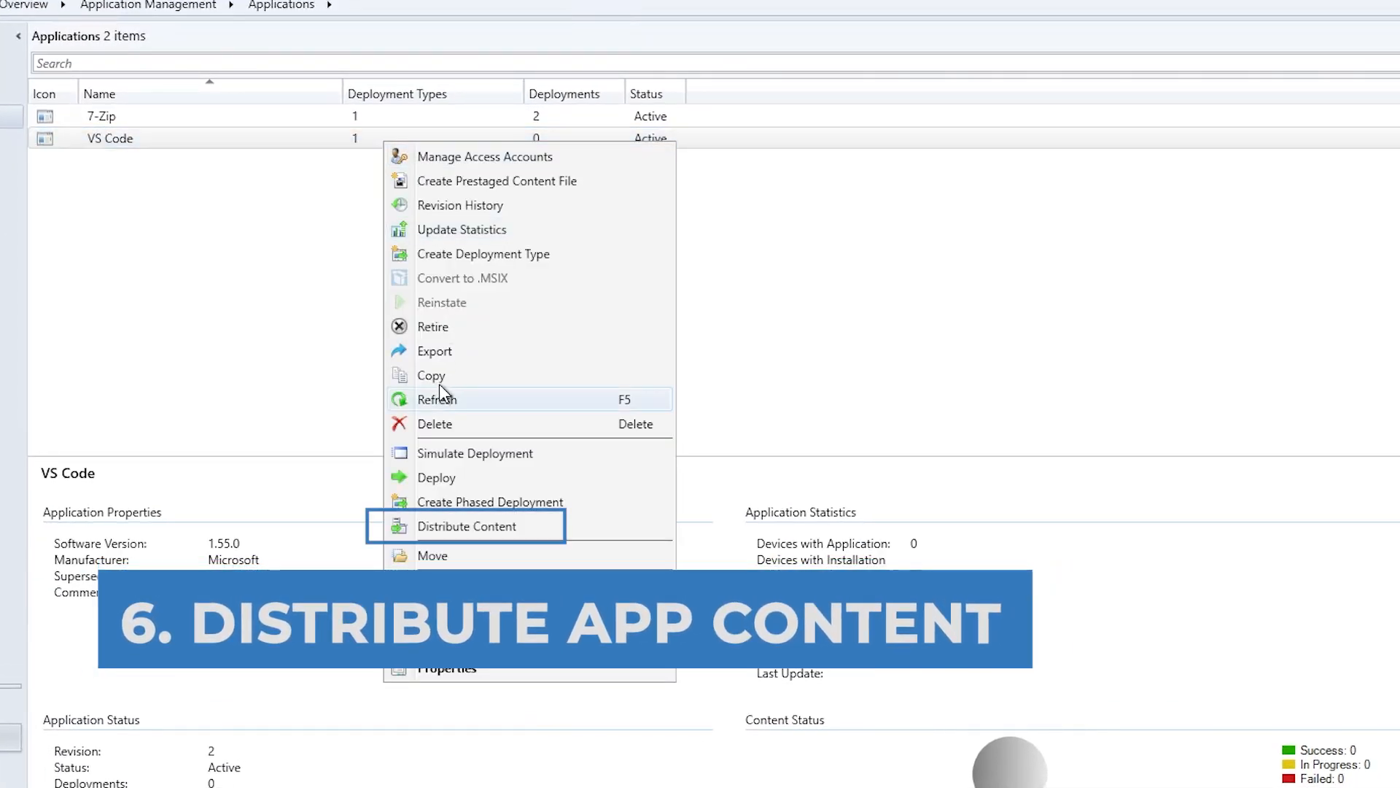
left_click(492, 526)
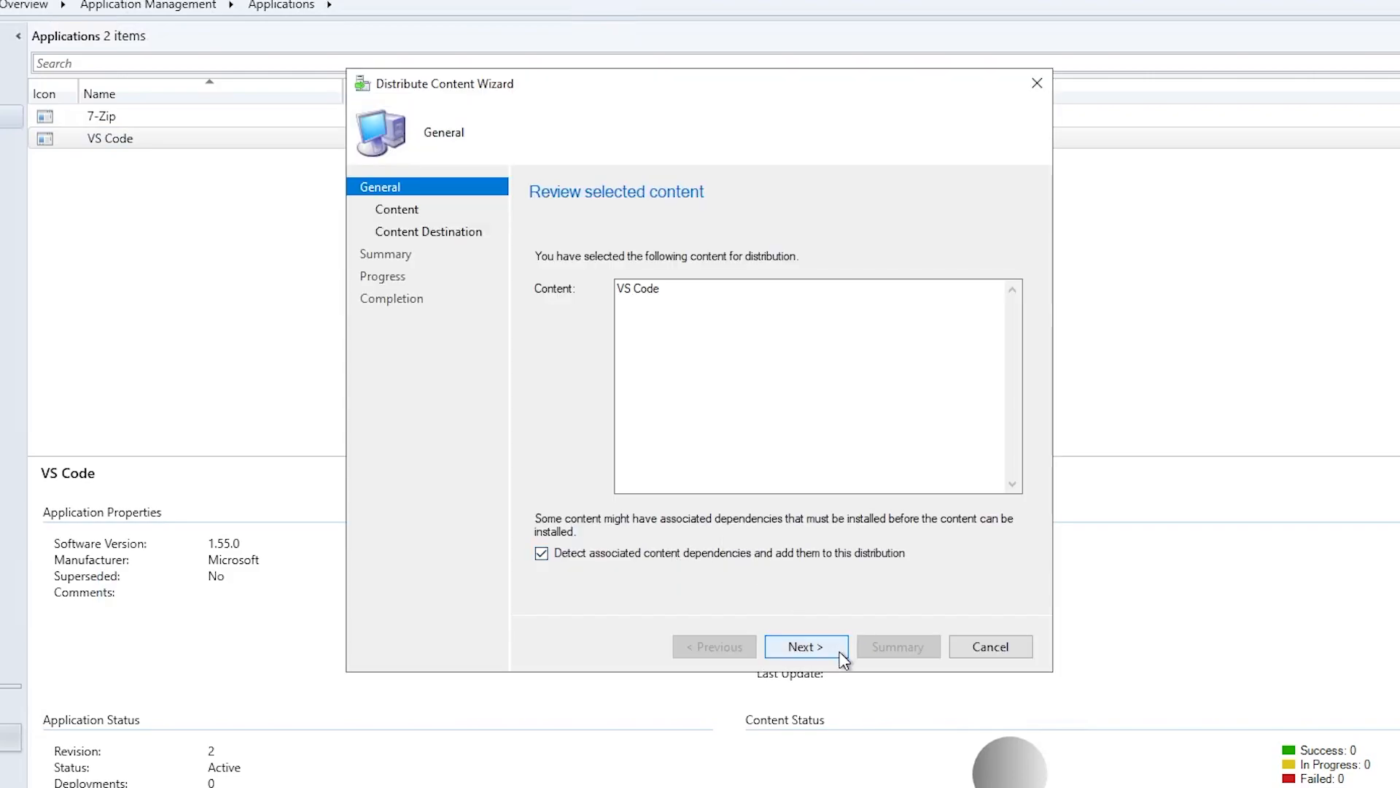
left_click(833, 646)
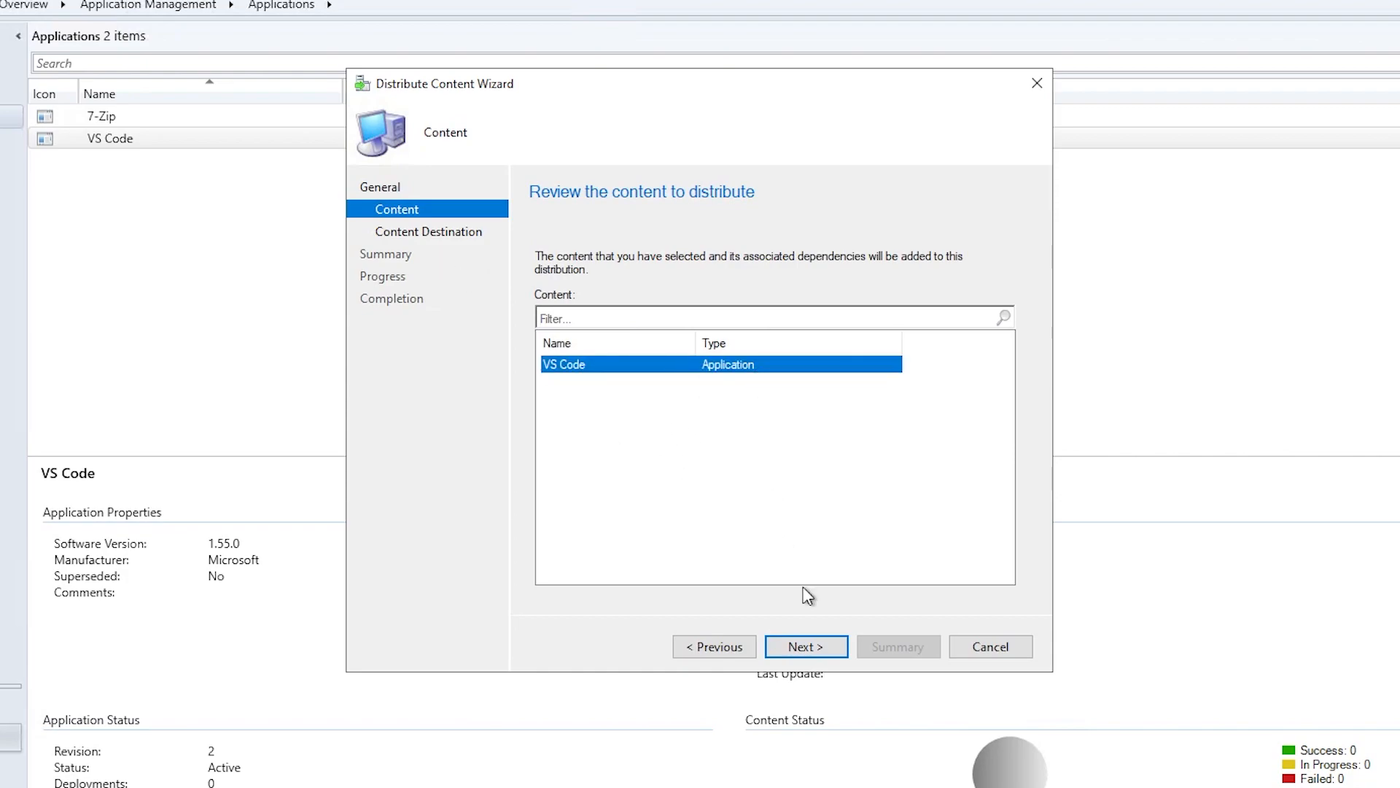
left_click(806, 646)
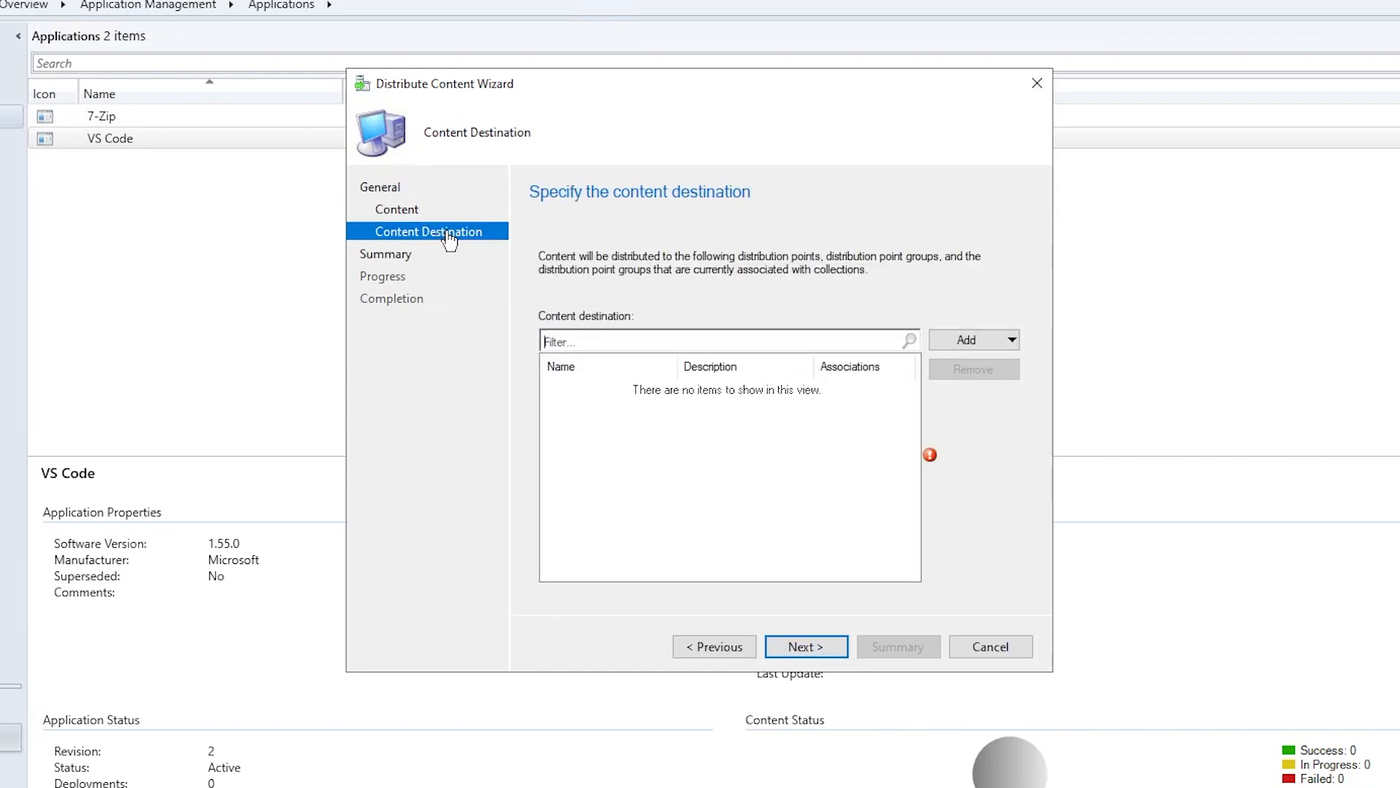
left_click(957, 338)
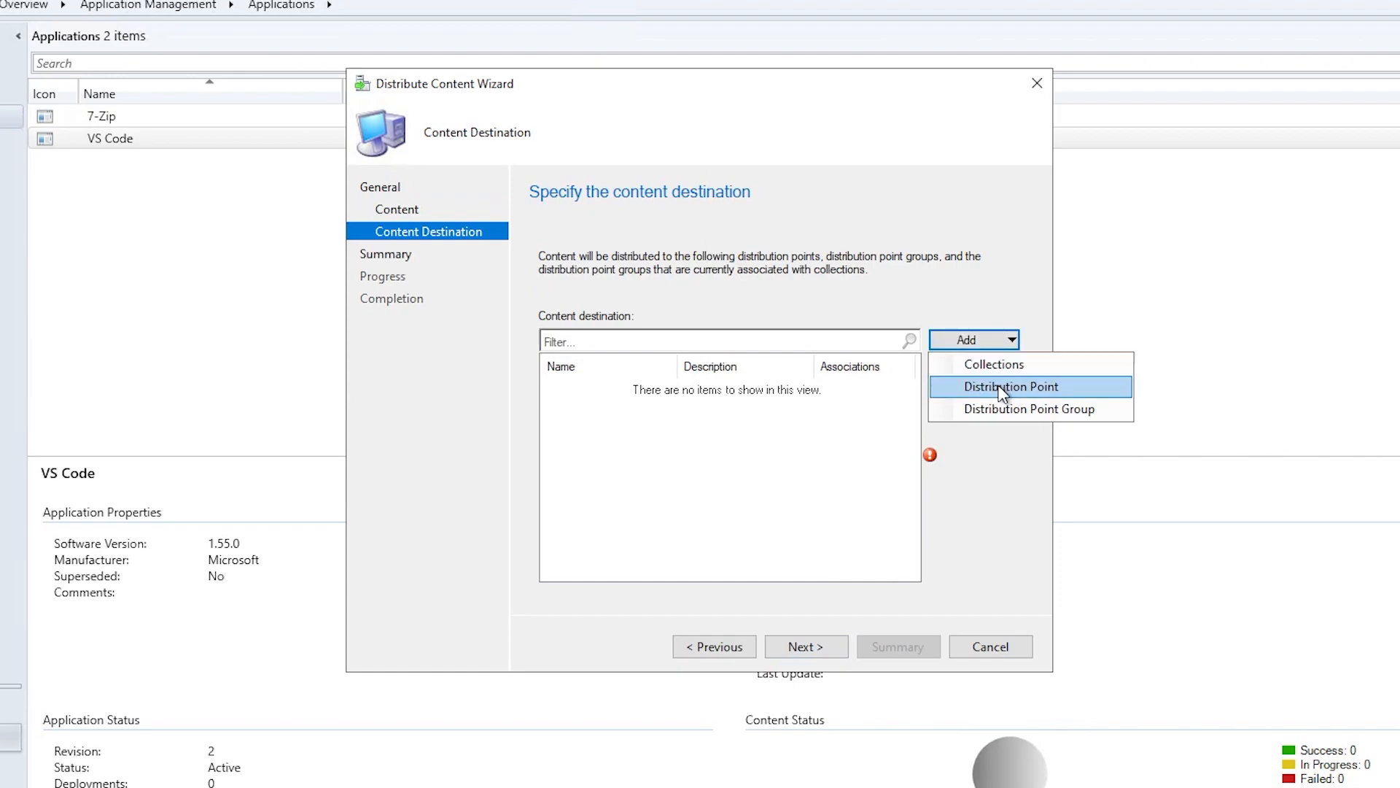
left_click(1003, 391)
left_click(432, 299)
left_click(885, 668)
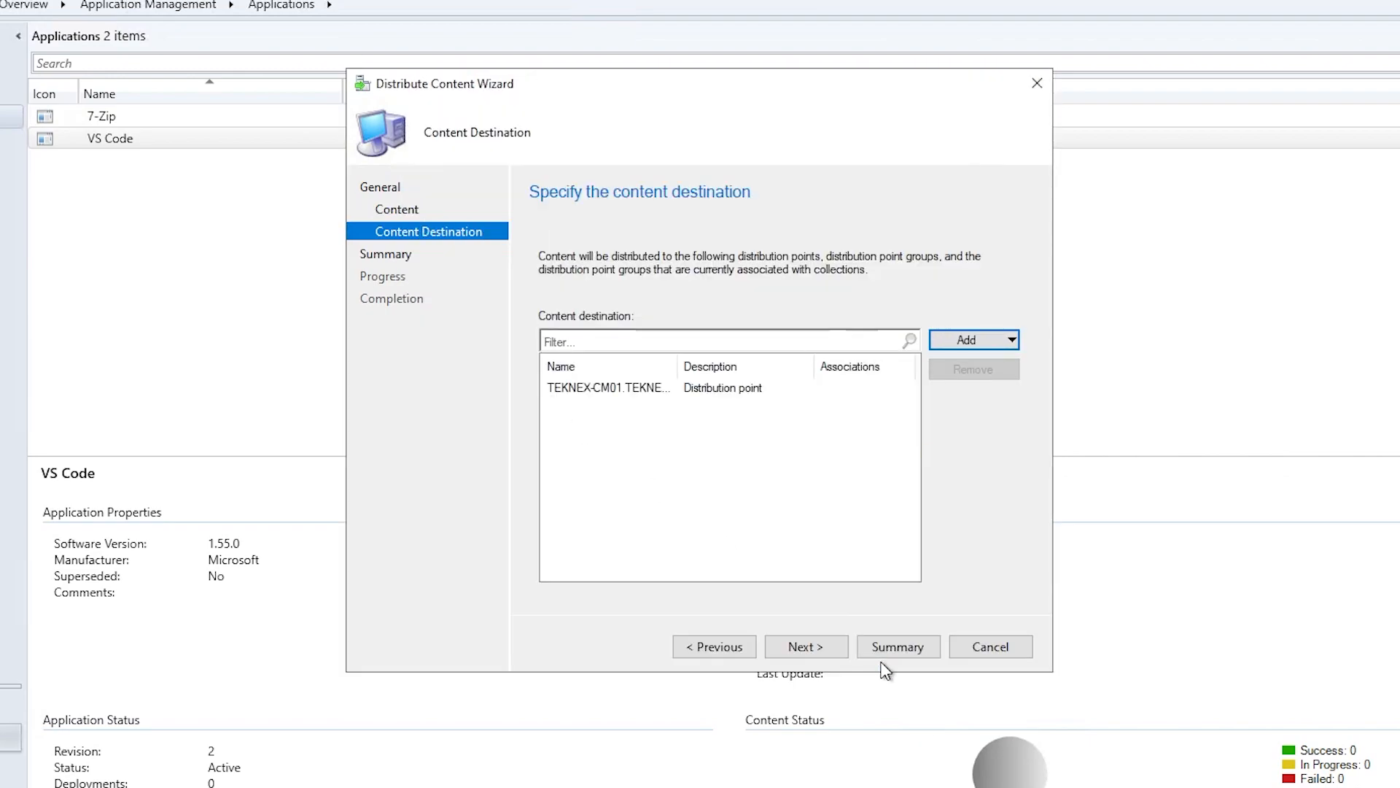
left_click(999, 340)
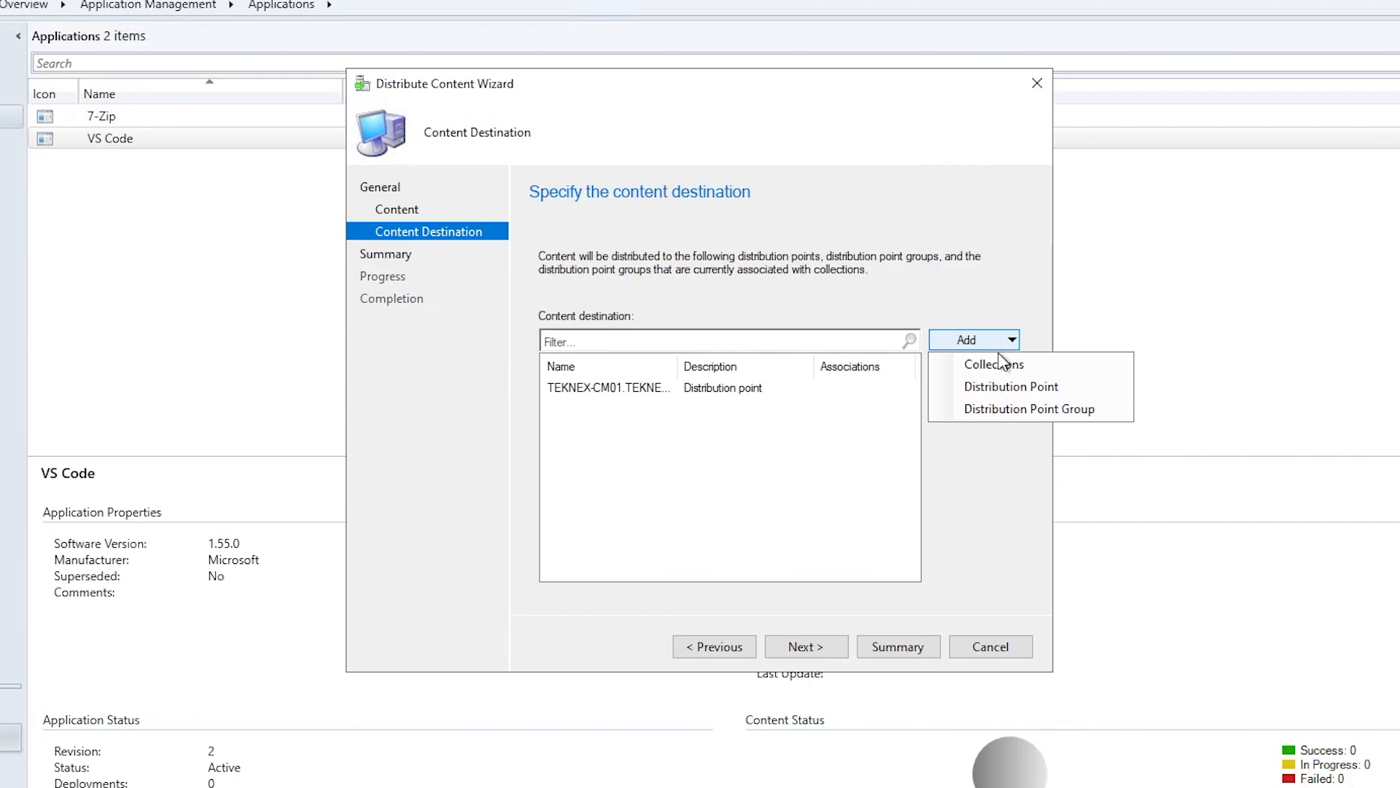
left_click(1036, 409)
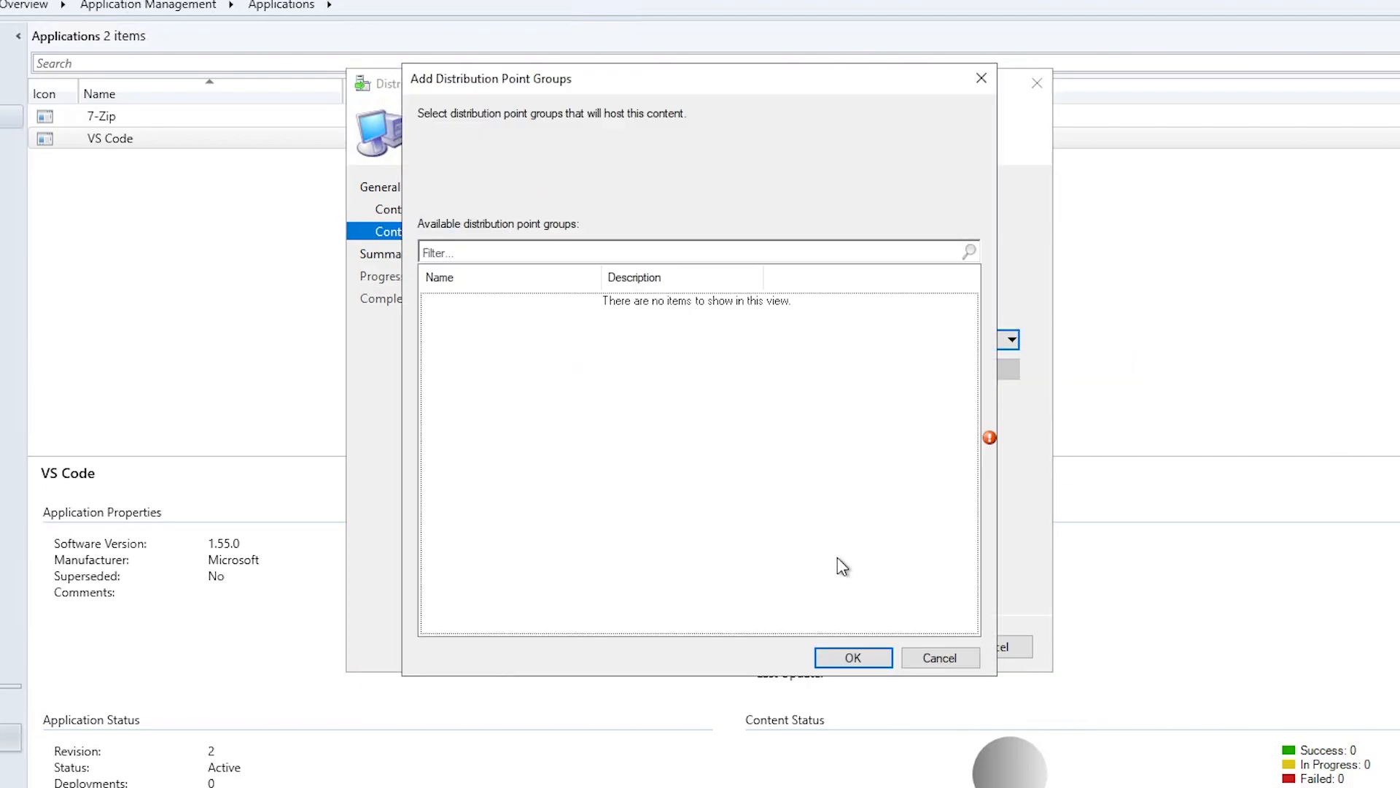
left_click(939, 657)
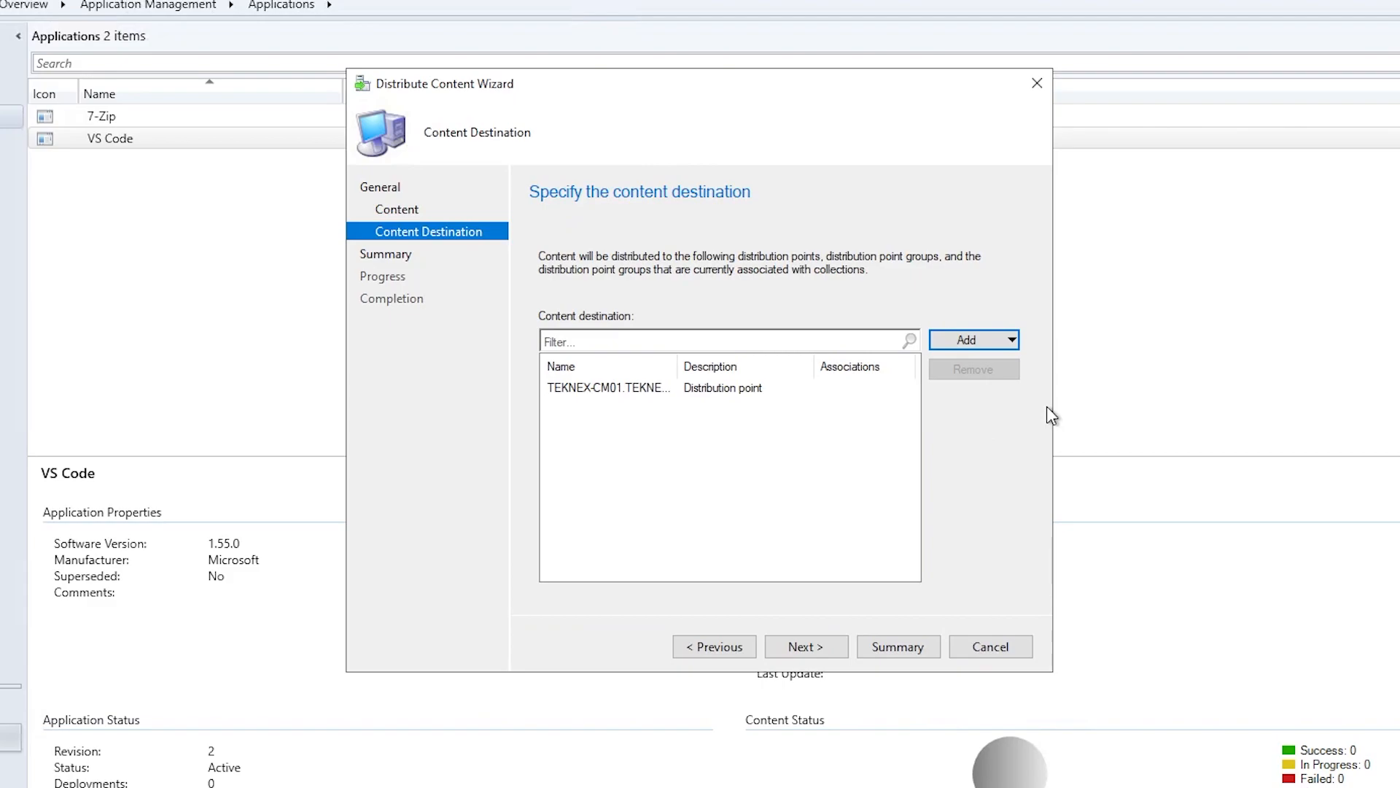
Step: Confirm the content destination and summary, complete the VS Code content distribution, and close the wizard
left_click(762, 389)
left_click(812, 649)
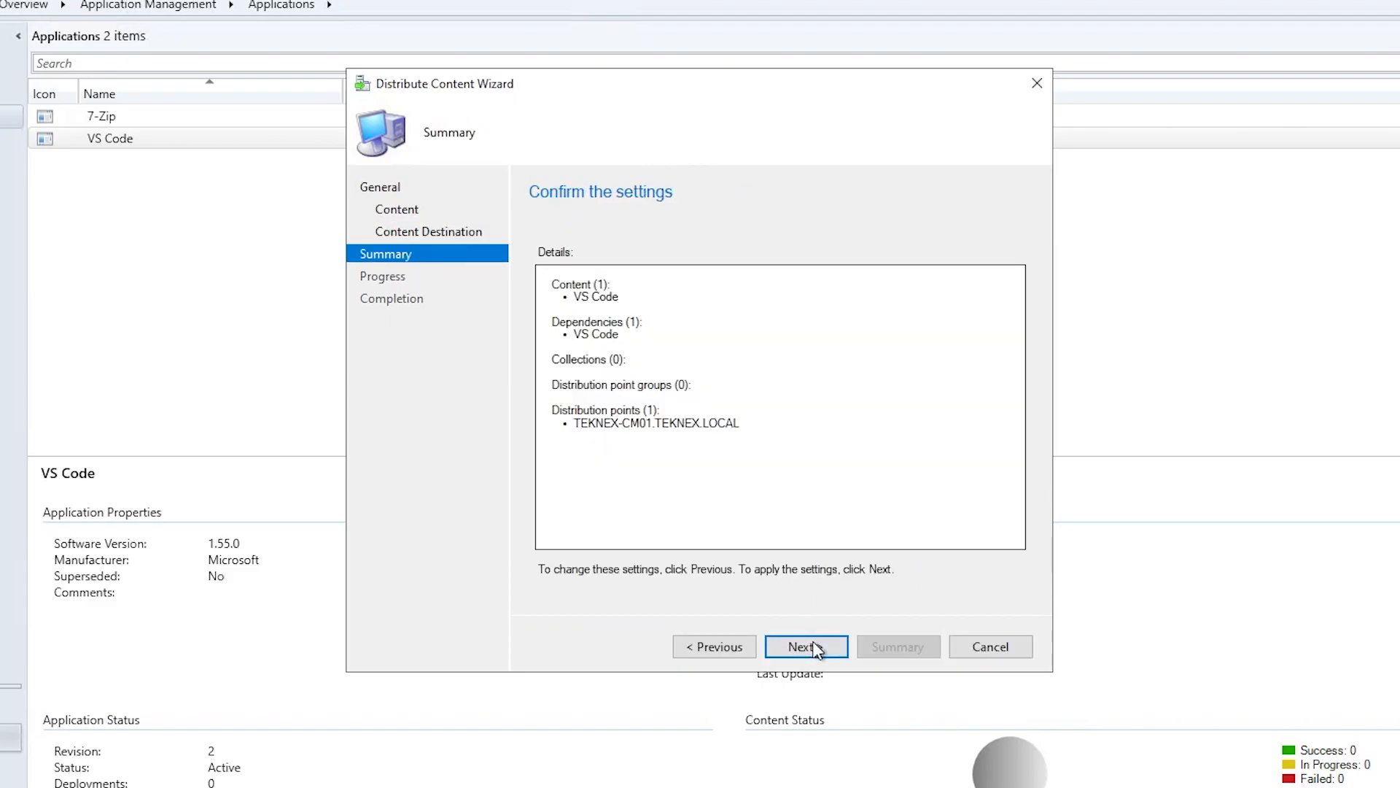
left_click(837, 654)
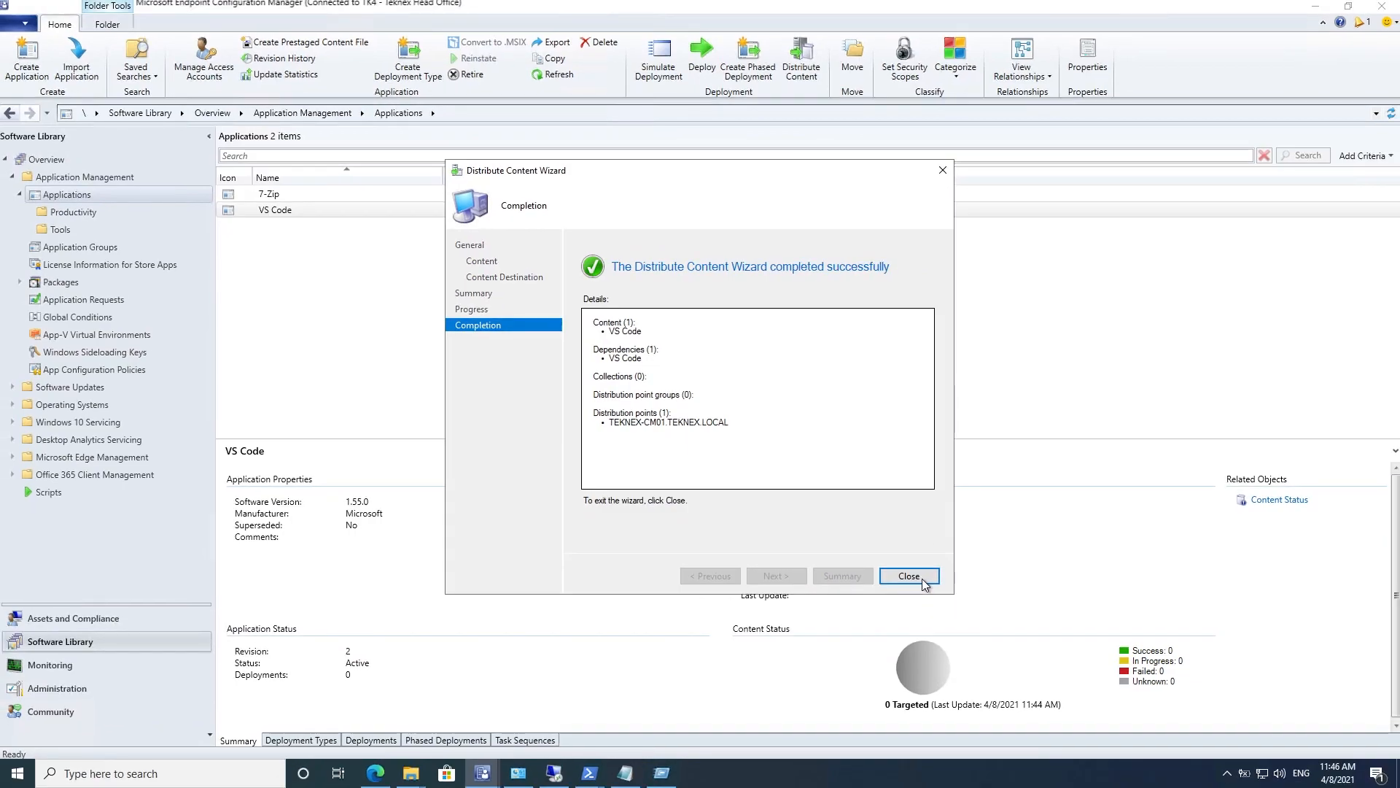
left_click(991, 646)
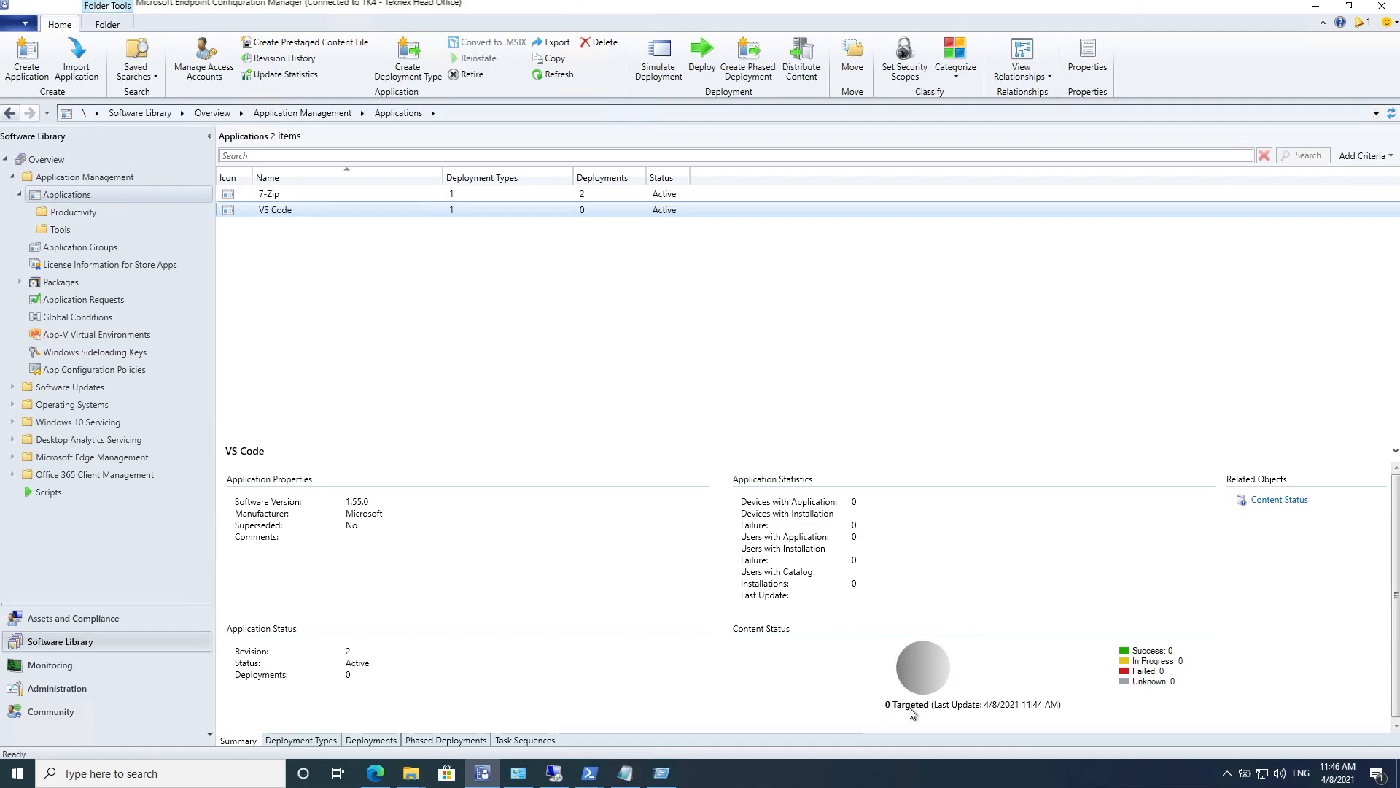
Step: Refresh the applications list and examine VS Code's content status, including its source version, in the monitoring view
left_click(1391, 114)
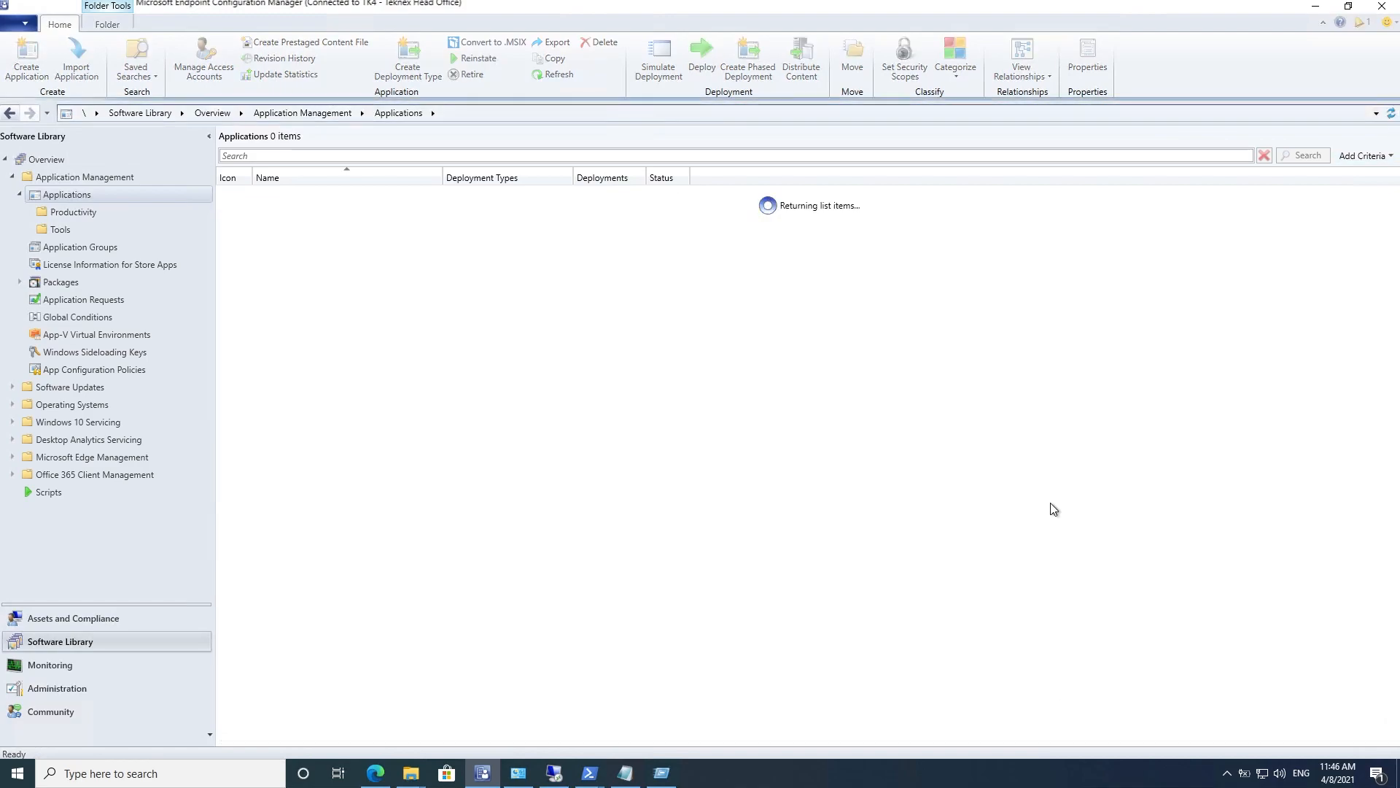
left_click(642, 209)
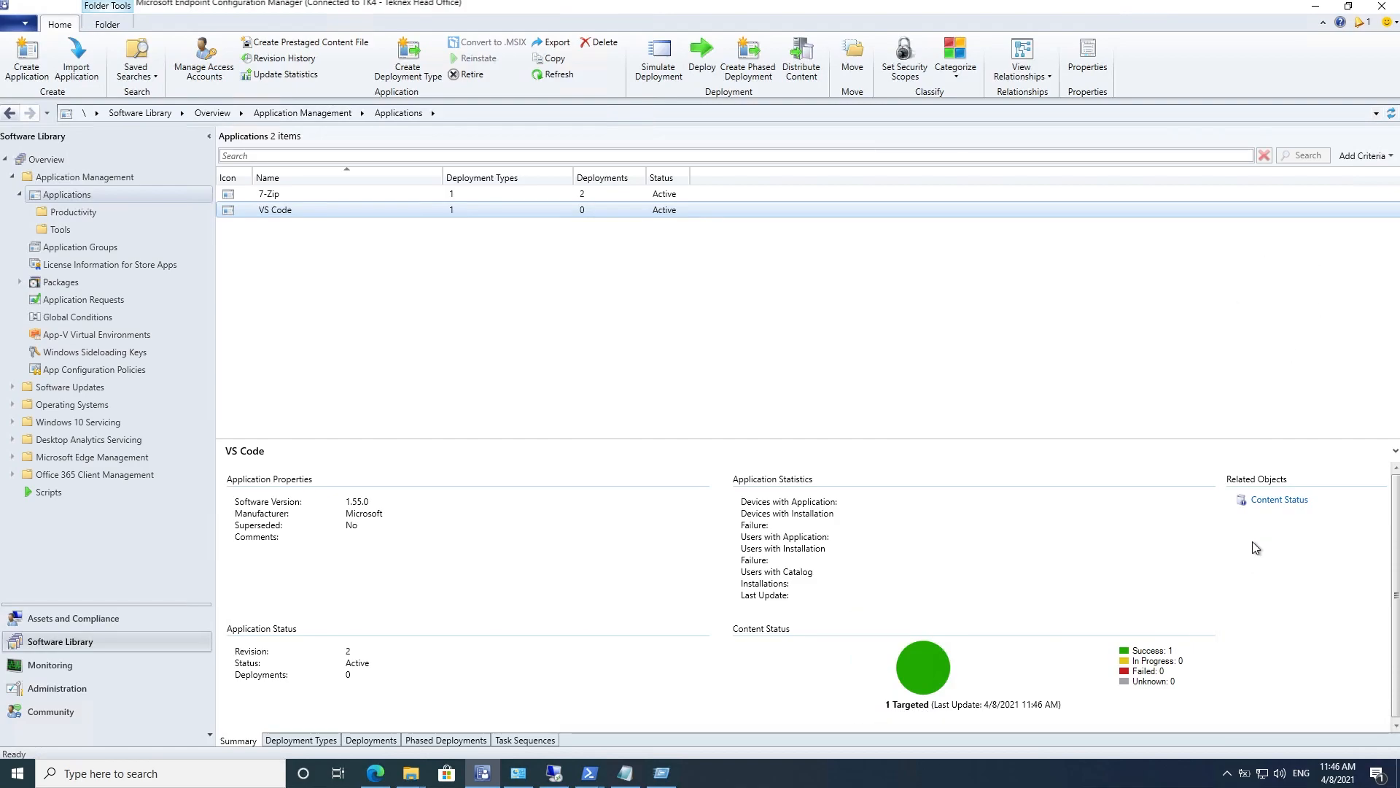
left_click(1284, 501)
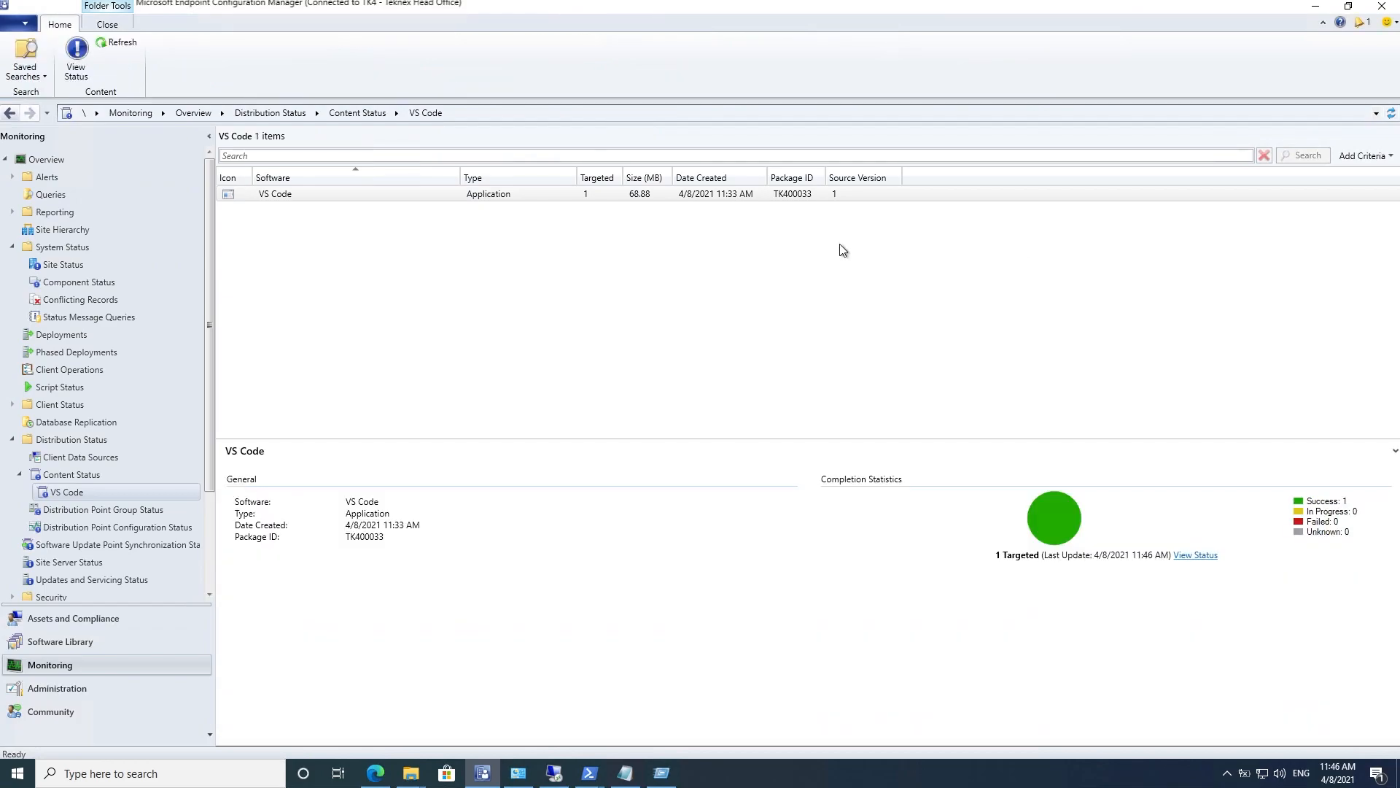
left_click(848, 194)
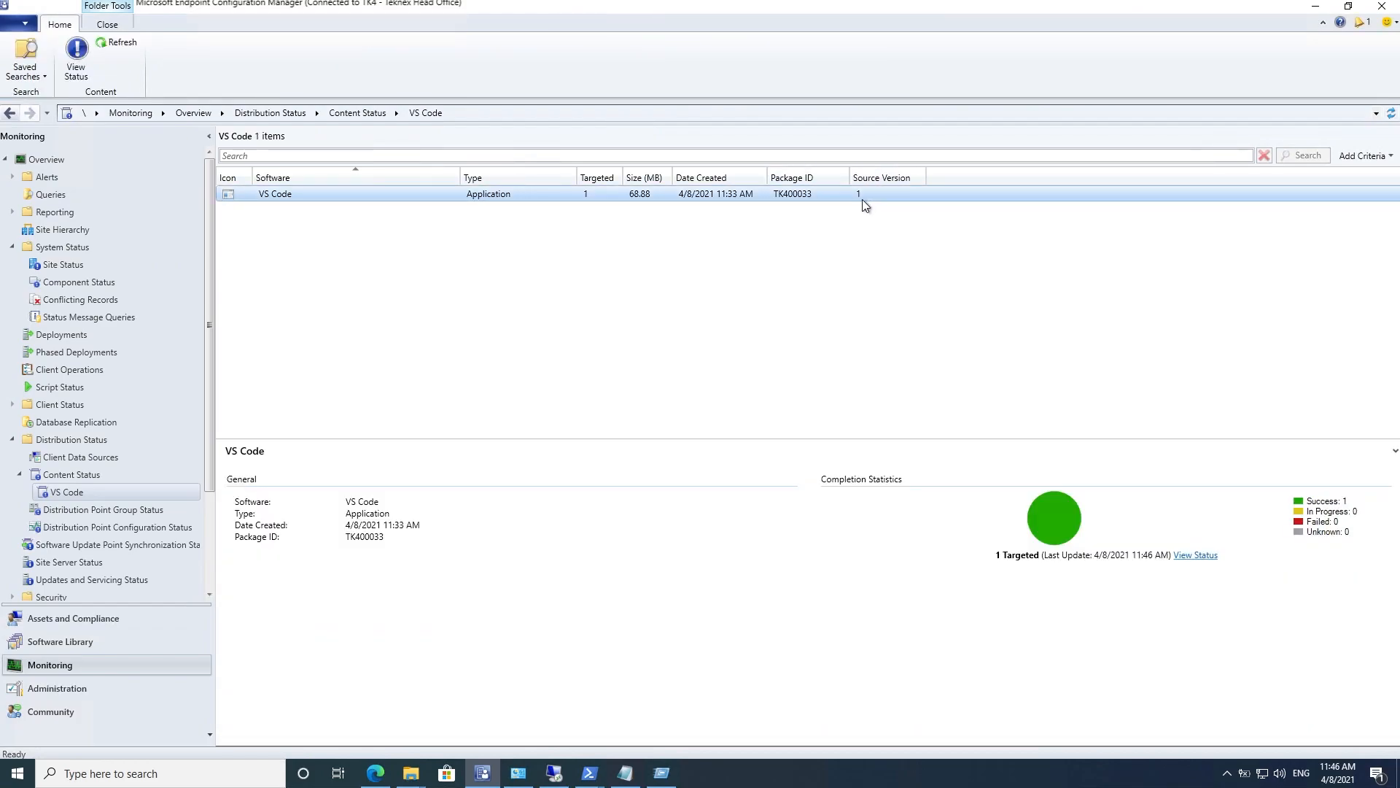
Step: Open the Logs folder in the SMS_TK4 share on \\teknex-cm01
key("super+r")
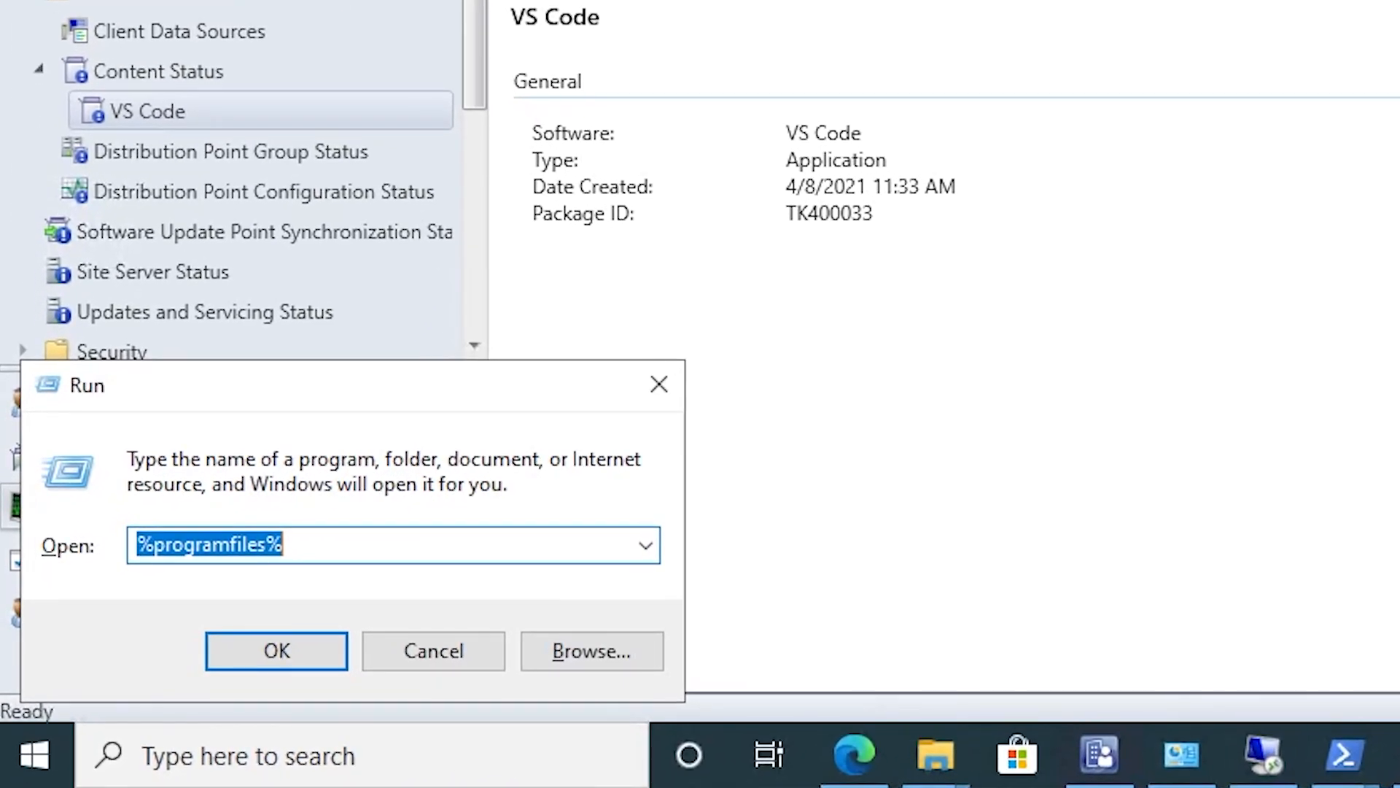
type("\\t")
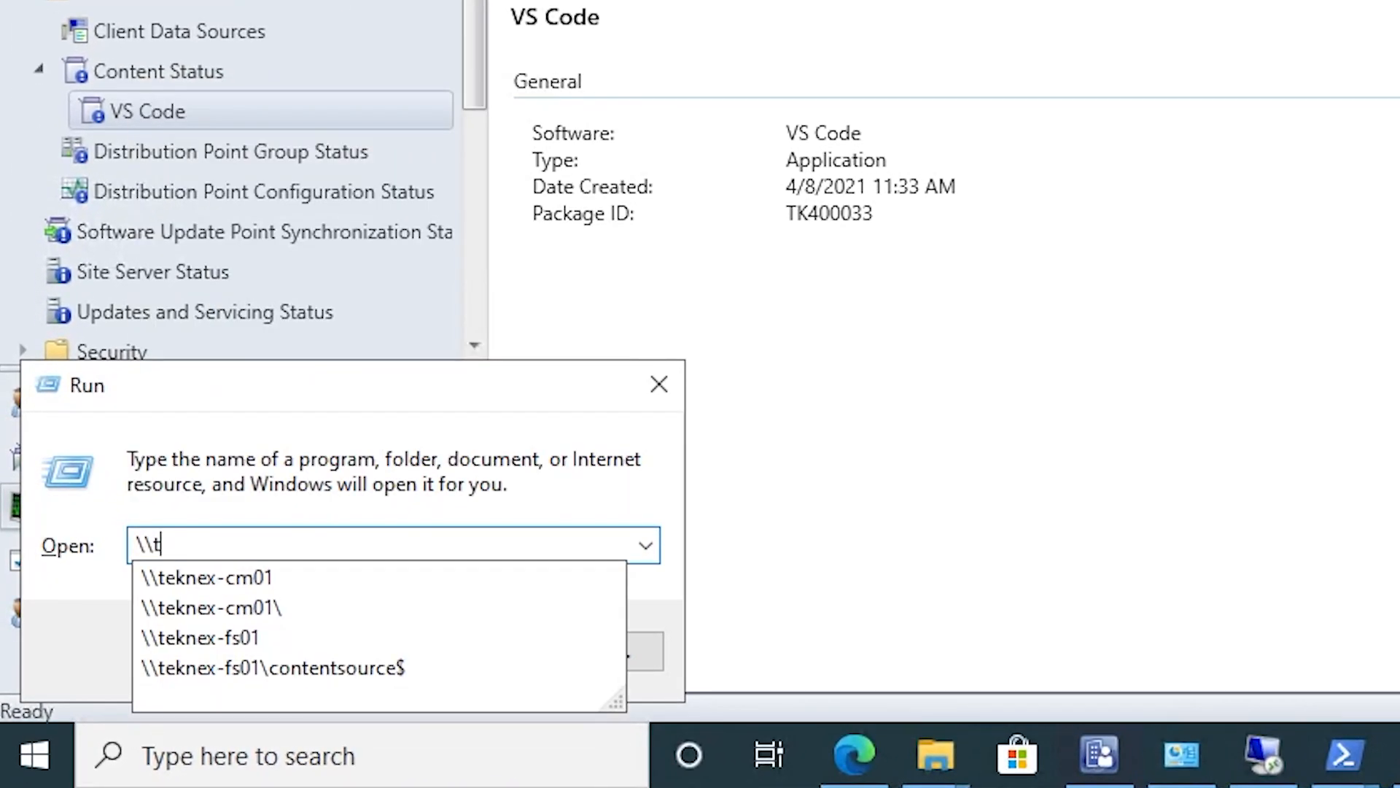
key("Down")
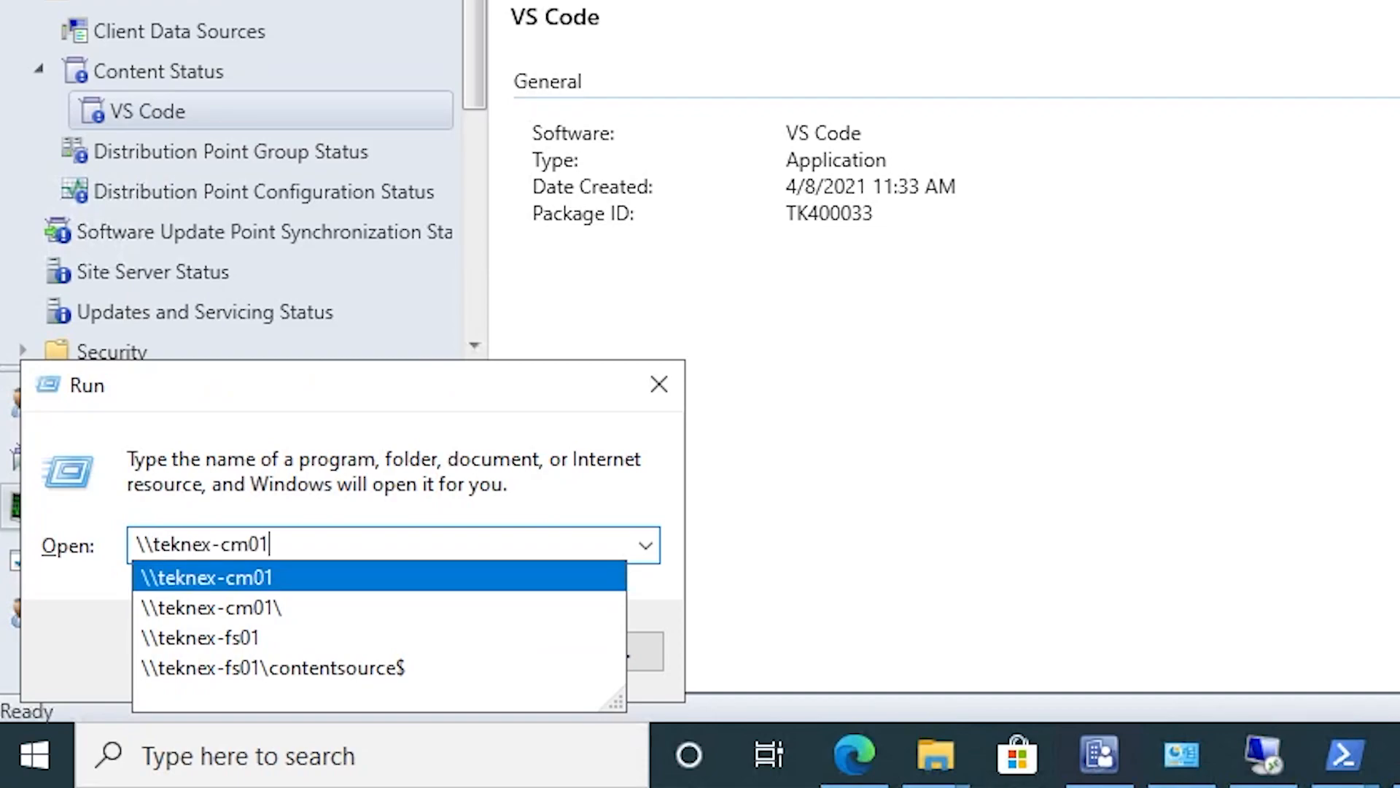
key("Return")
left_click(644, 490)
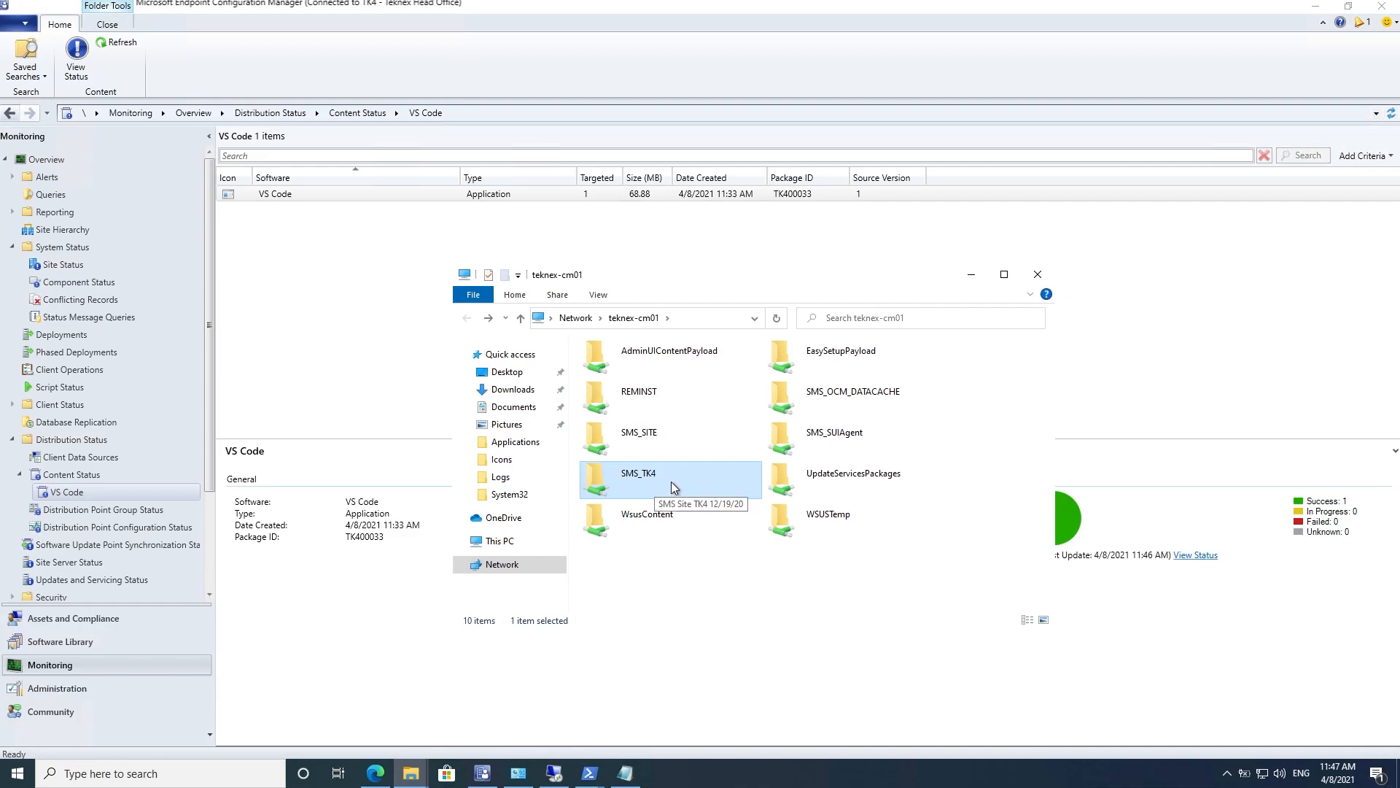
double_click(672, 485)
left_click(638, 489)
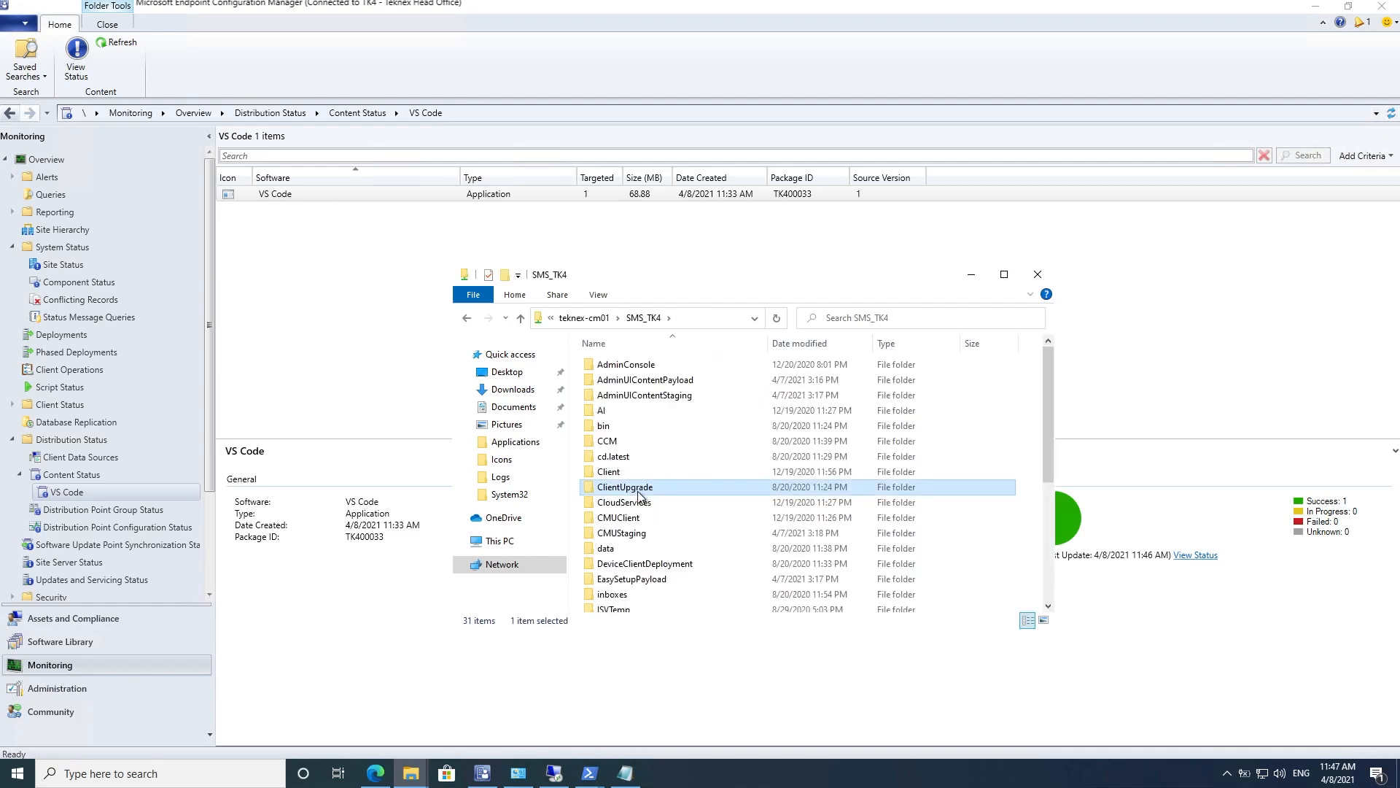
left_click(624, 551)
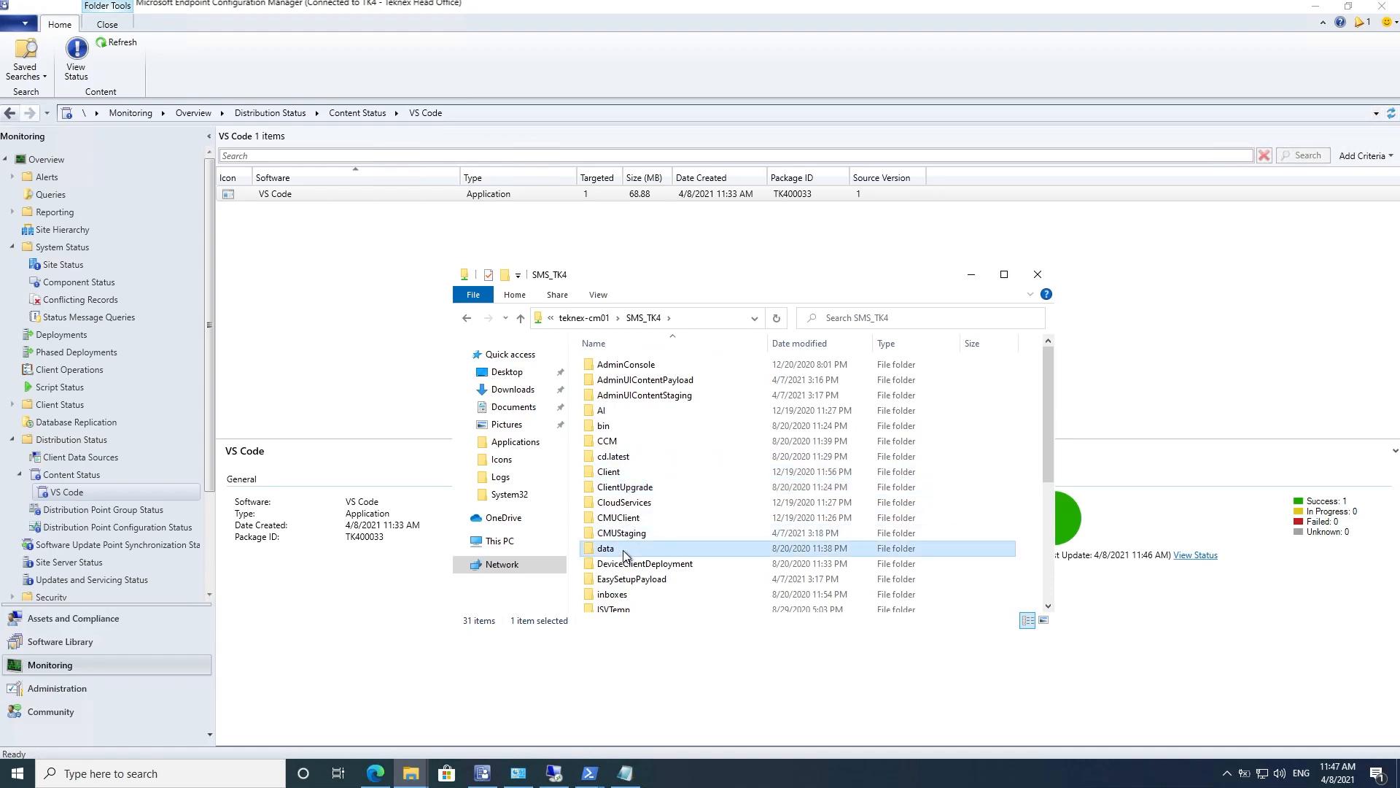
key("l")
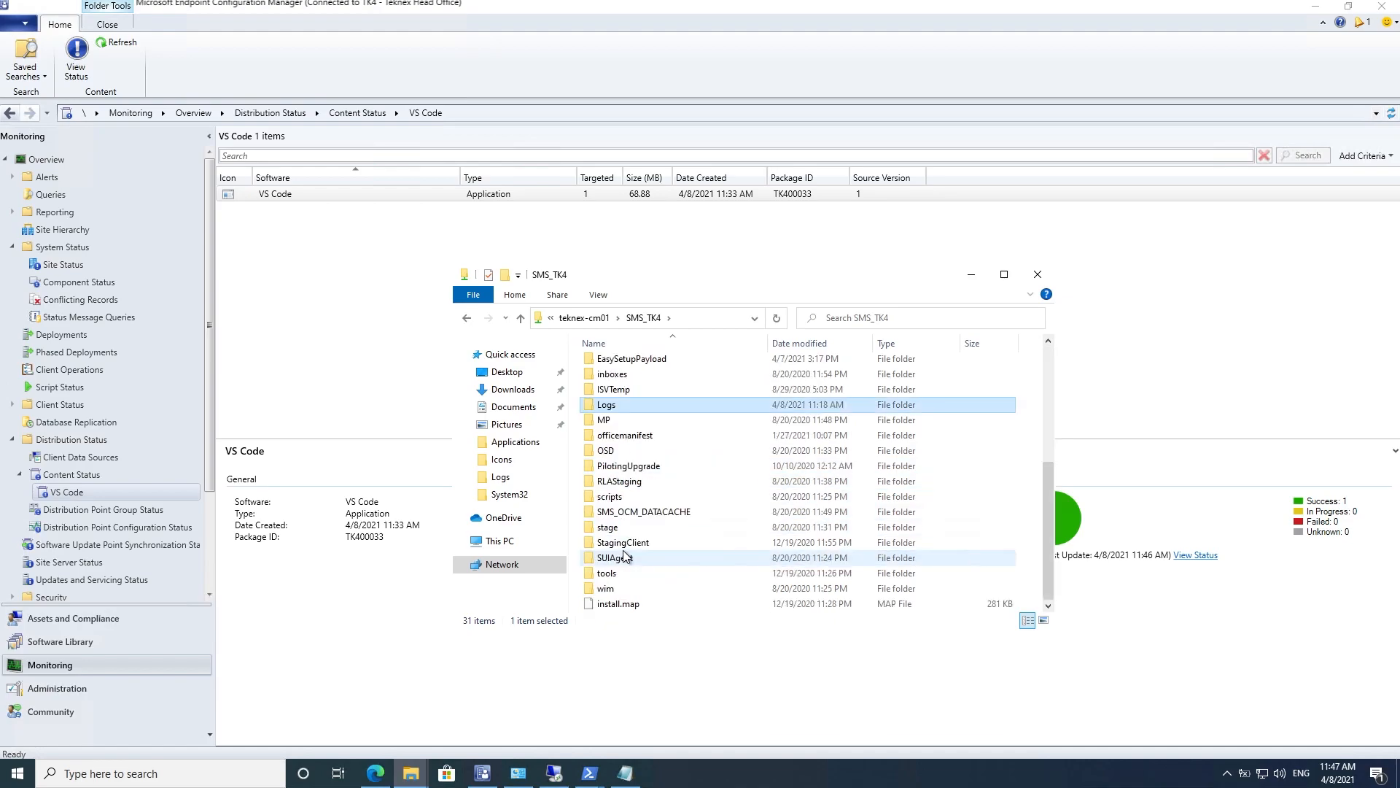
key("Return")
Step: Open distmgr.log with Configuration Manager Trace Log Tool to examine the content distribution entries
left_click(640, 503)
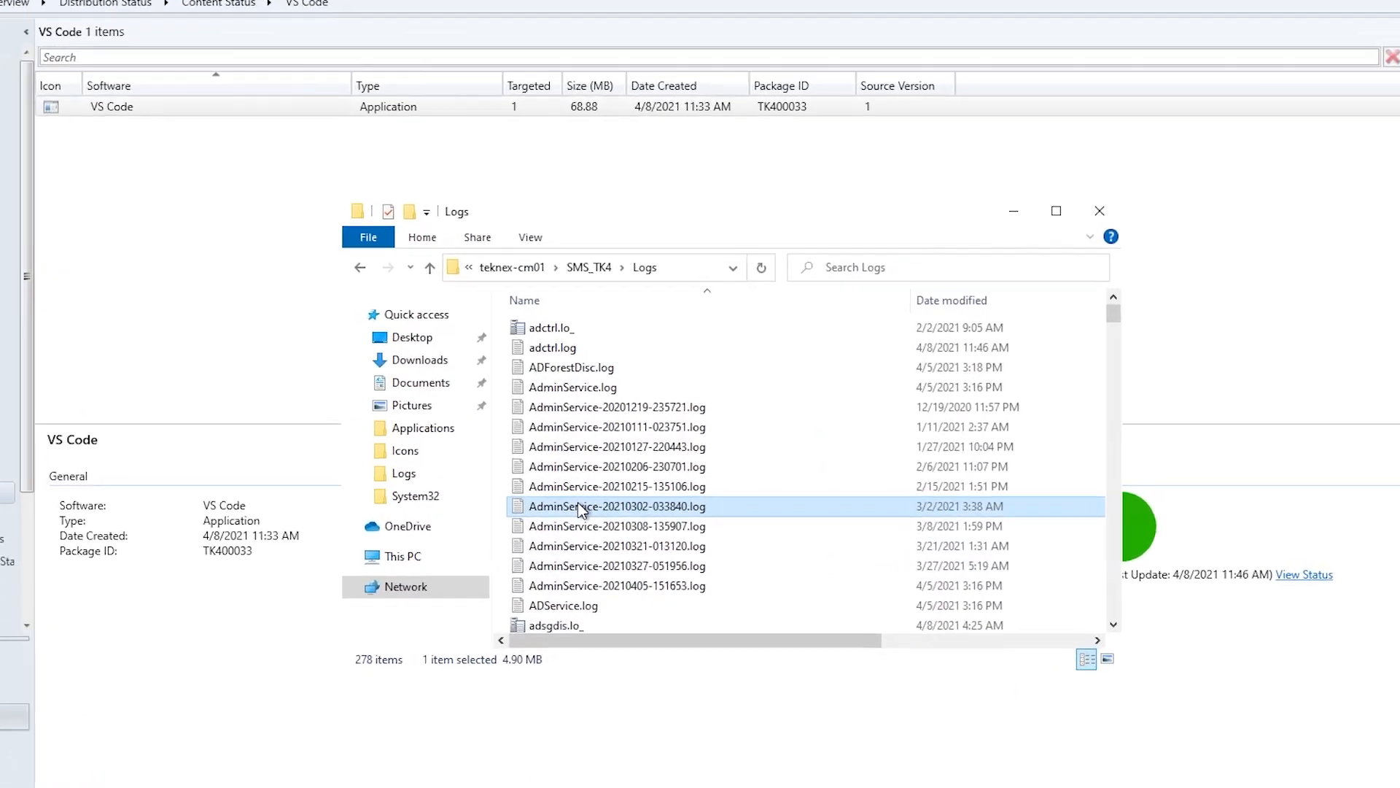
type("dist")
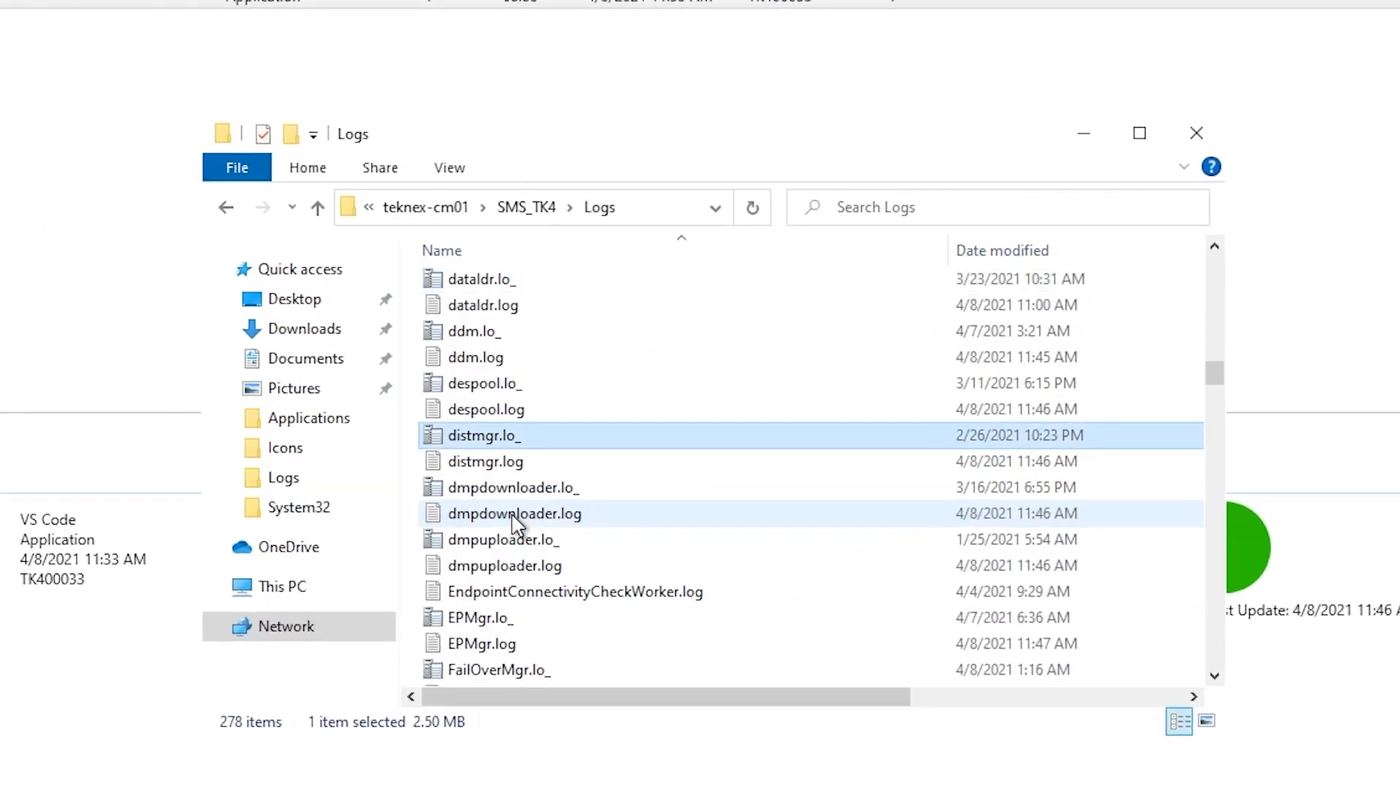
left_click(523, 462)
right_click(552, 469)
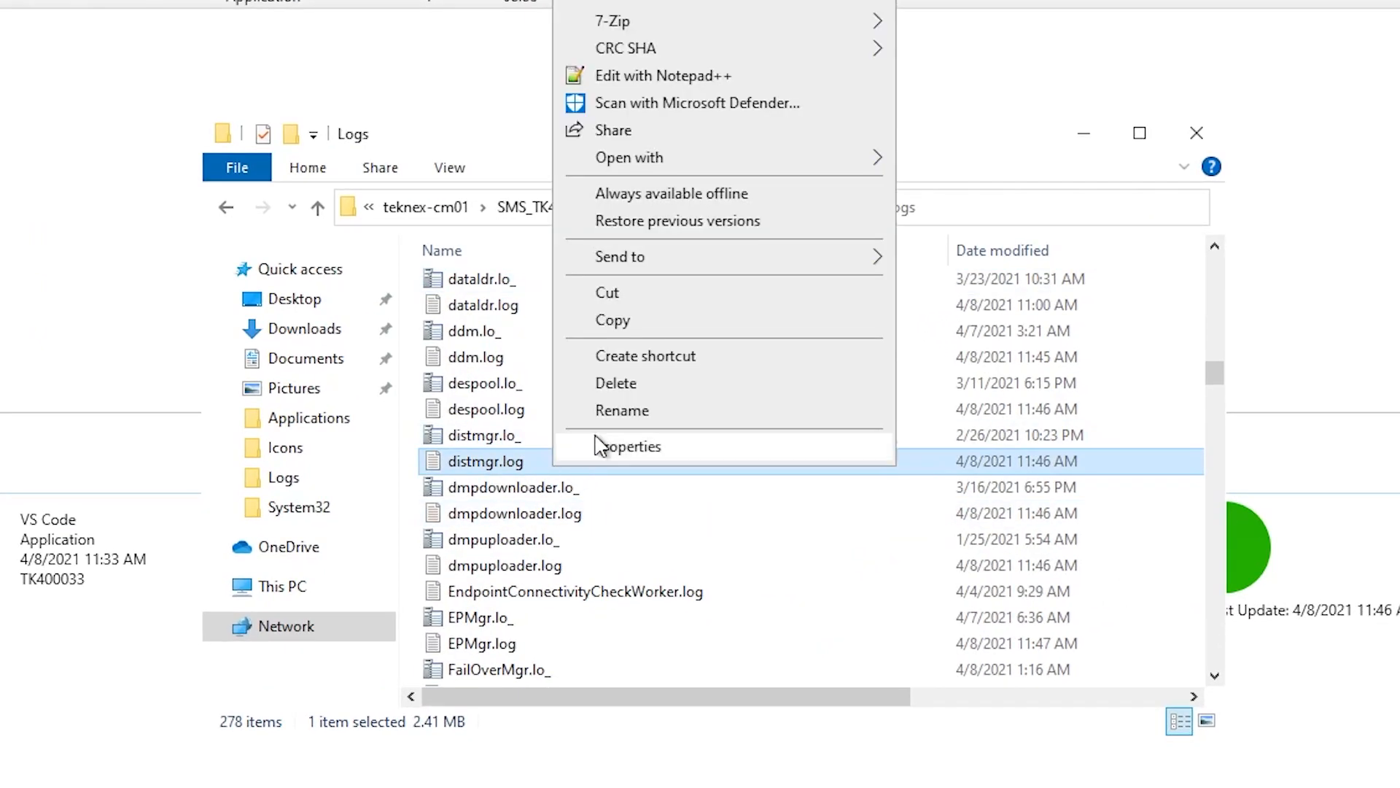
mouse_move(840, 165)
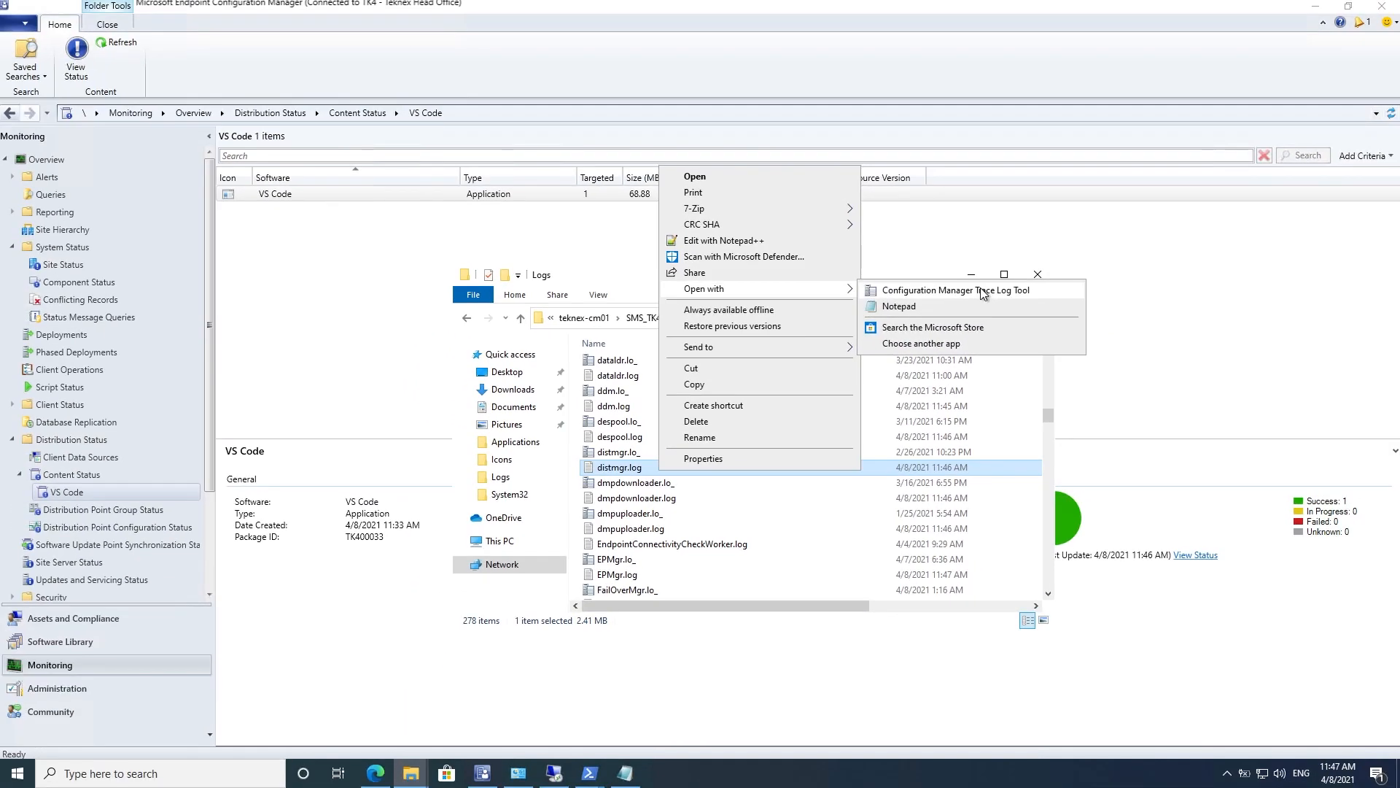
left_click(1102, 161)
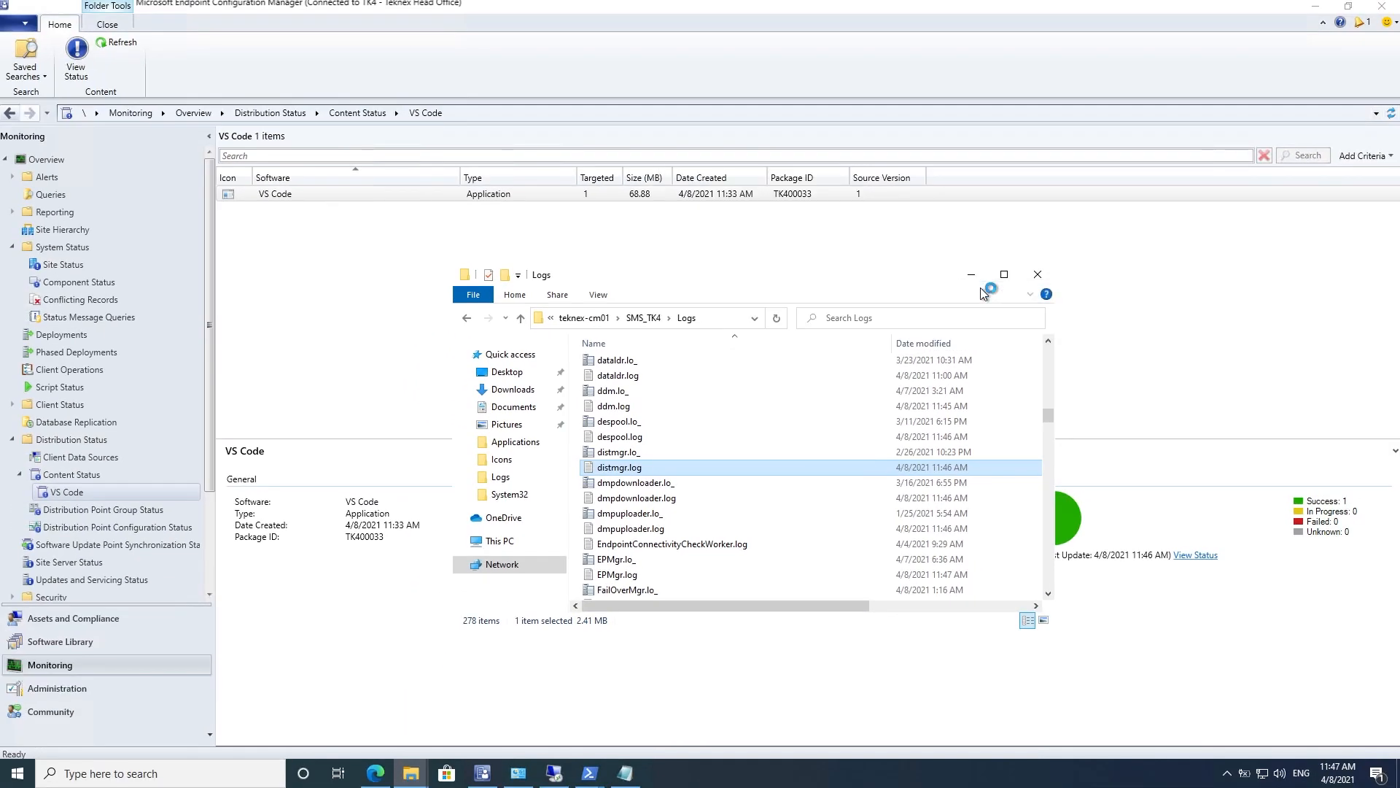
left_click(1113, 164)
left_click(776, 191)
left_click(668, 773)
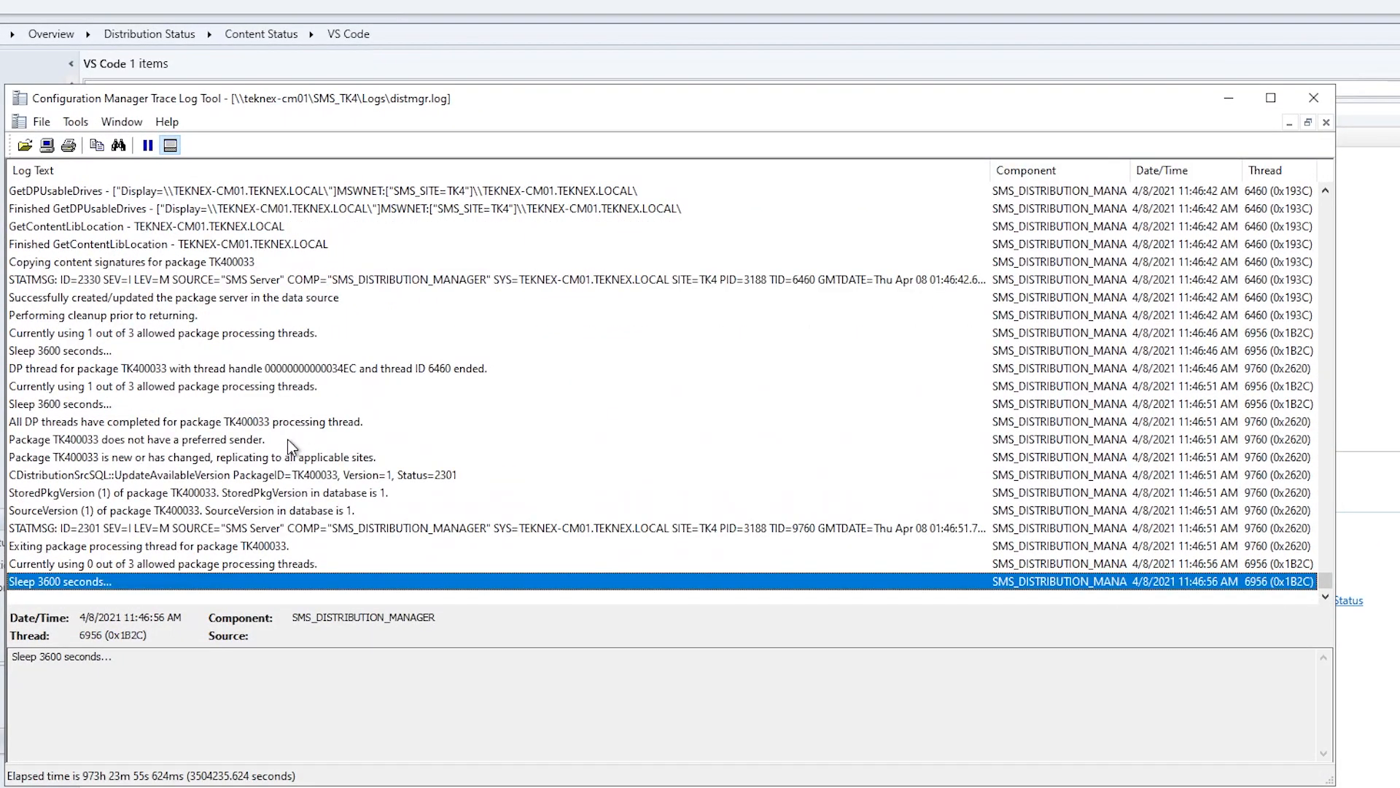
Step: Examine the stored package version entry for package TK400033 in distmgr.log, and close the log viewer
left_click(117, 493)
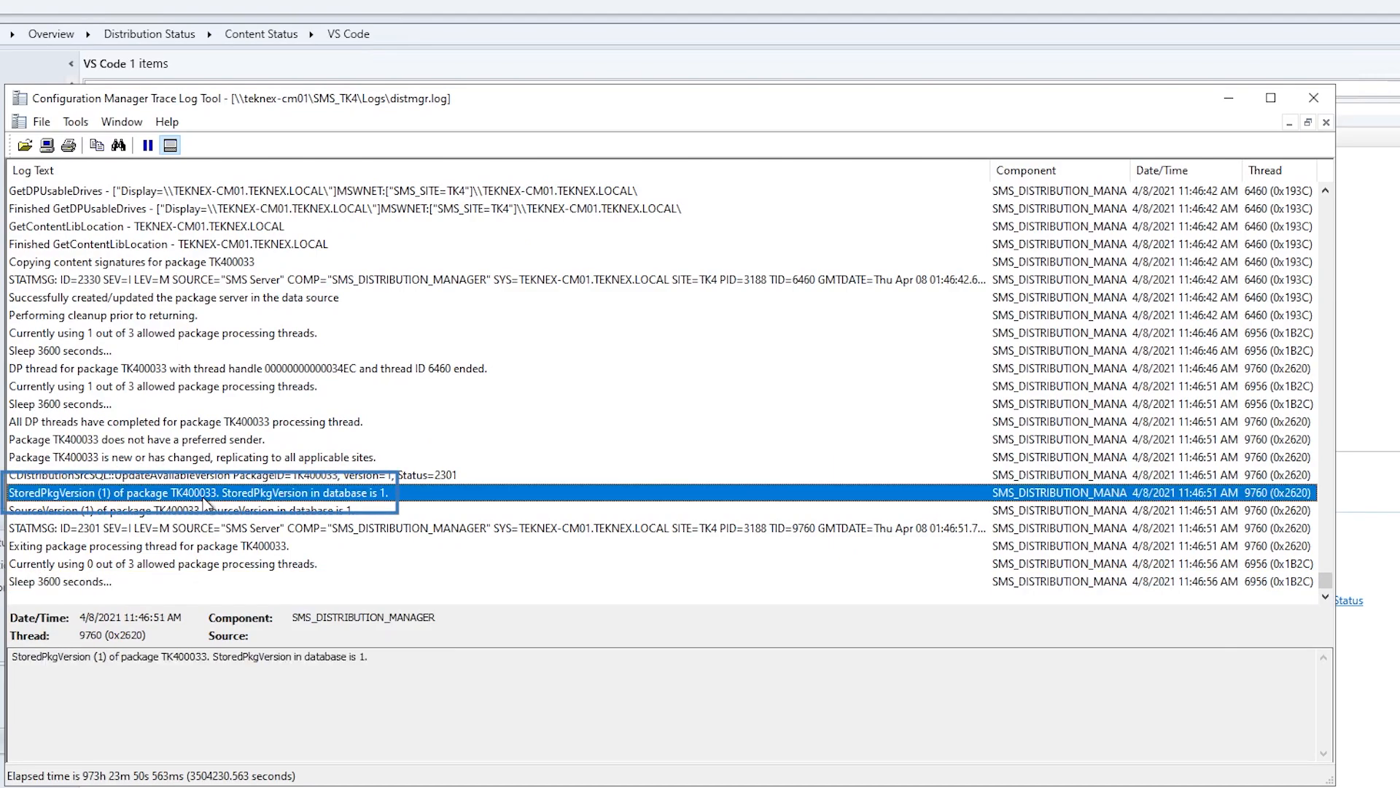
left_click(678, 25)
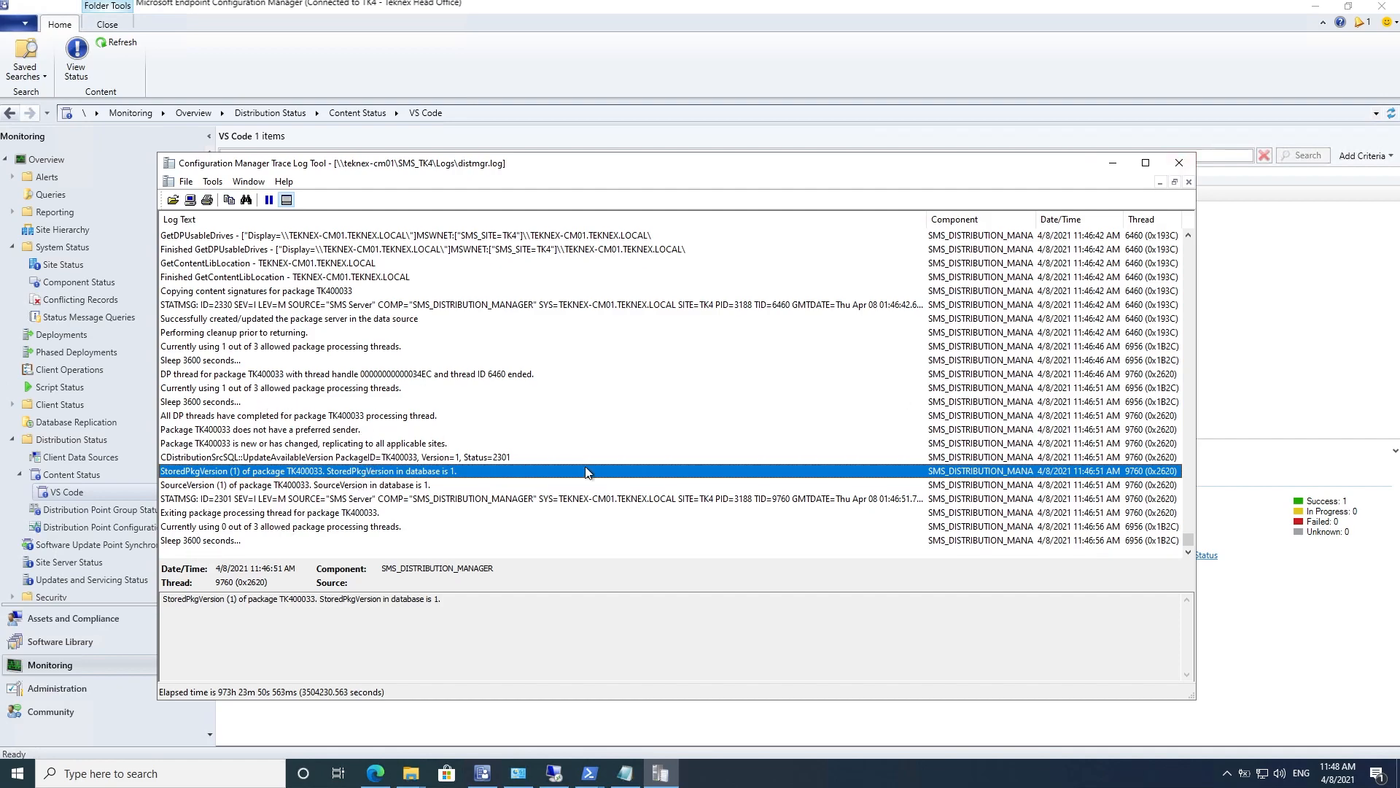
left_click(1179, 162)
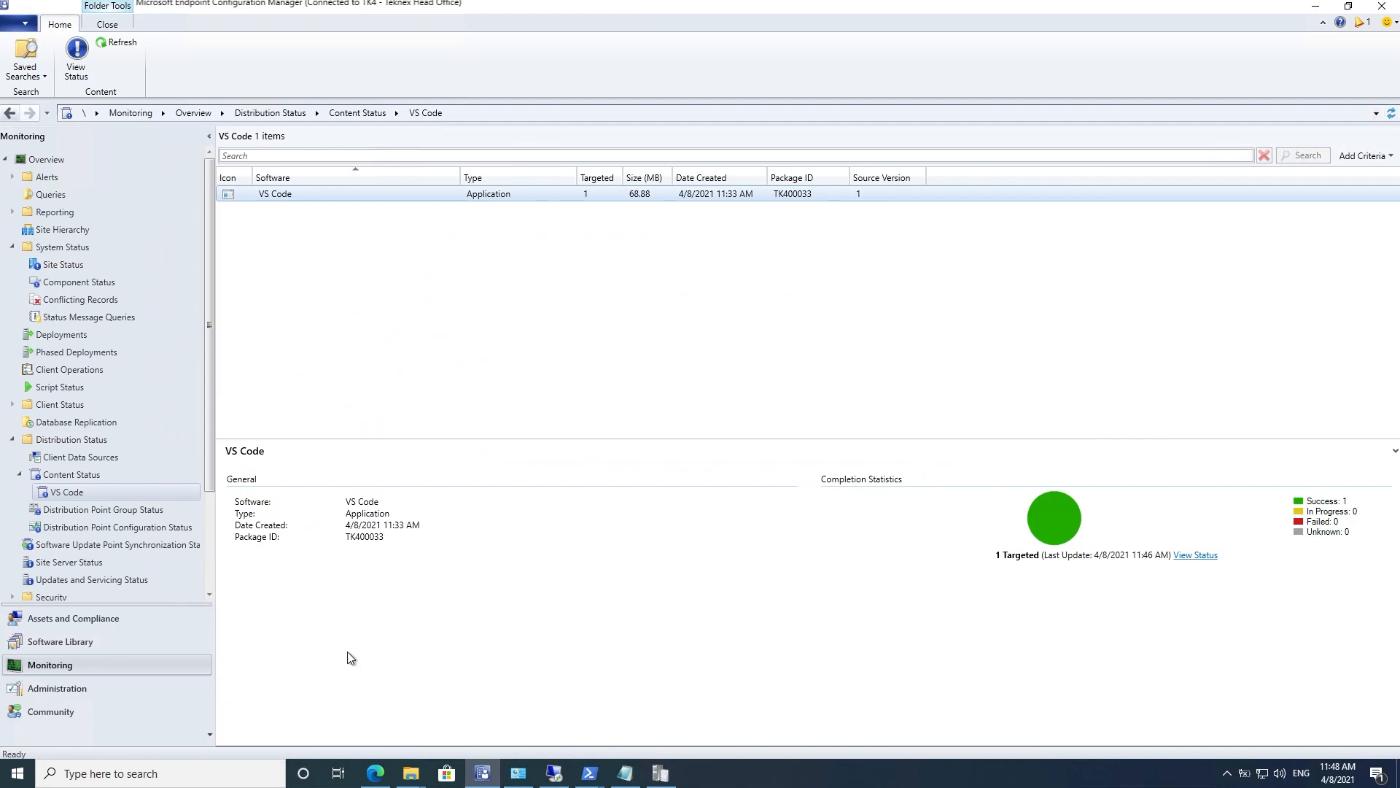
Step: Review VS Code's summary in the applications list and the member devices of the Teknex Management Computers collection in the Teknex Computers folder
left_click(70, 642)
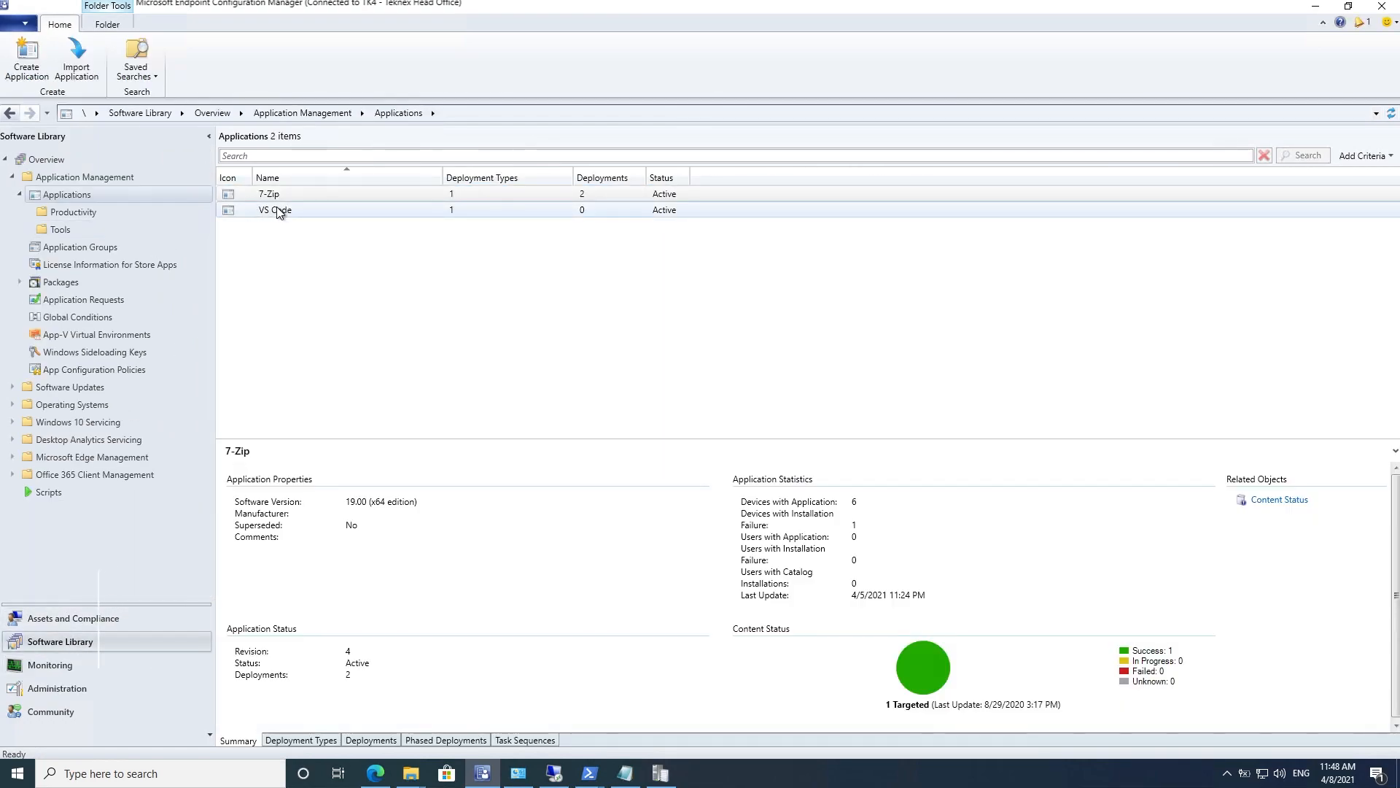
left_click(275, 210)
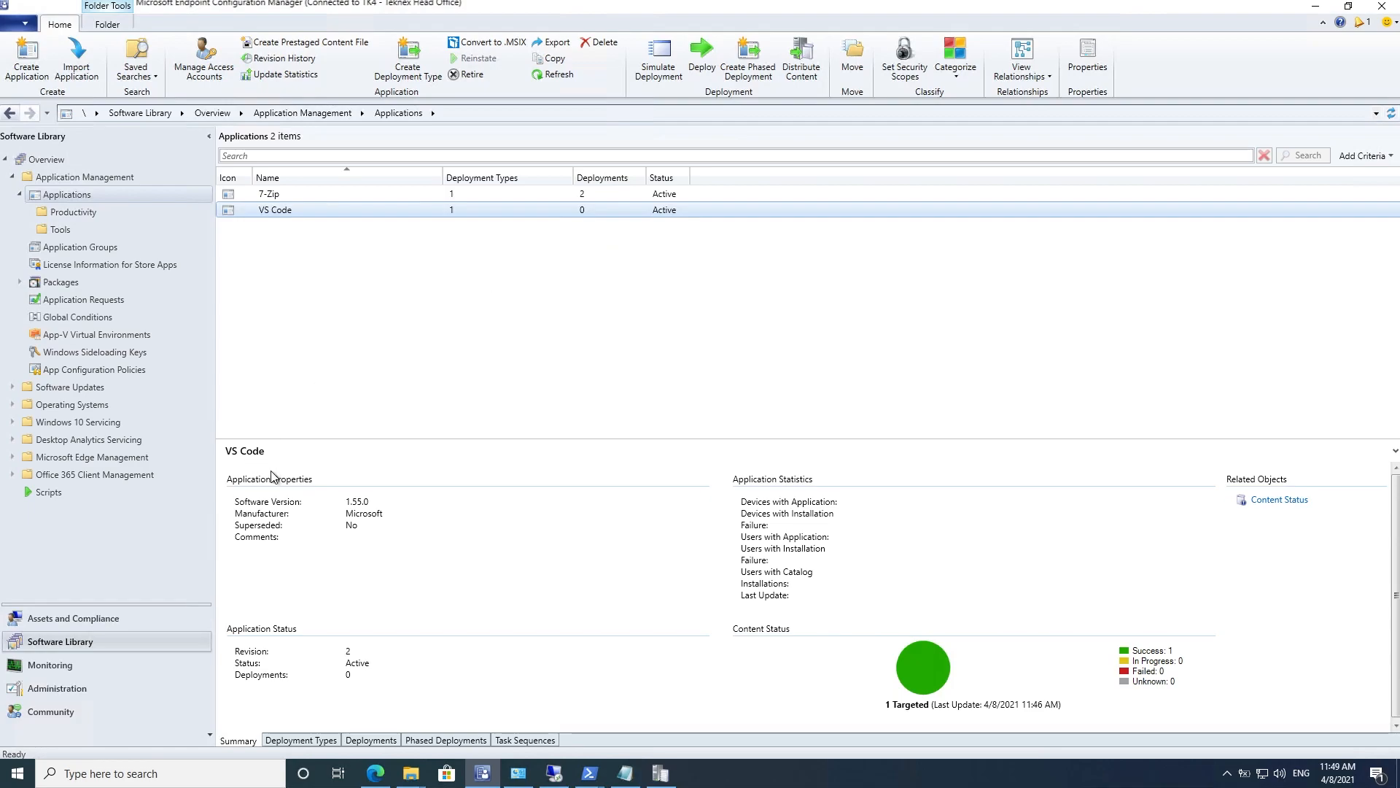
left_click(88, 620)
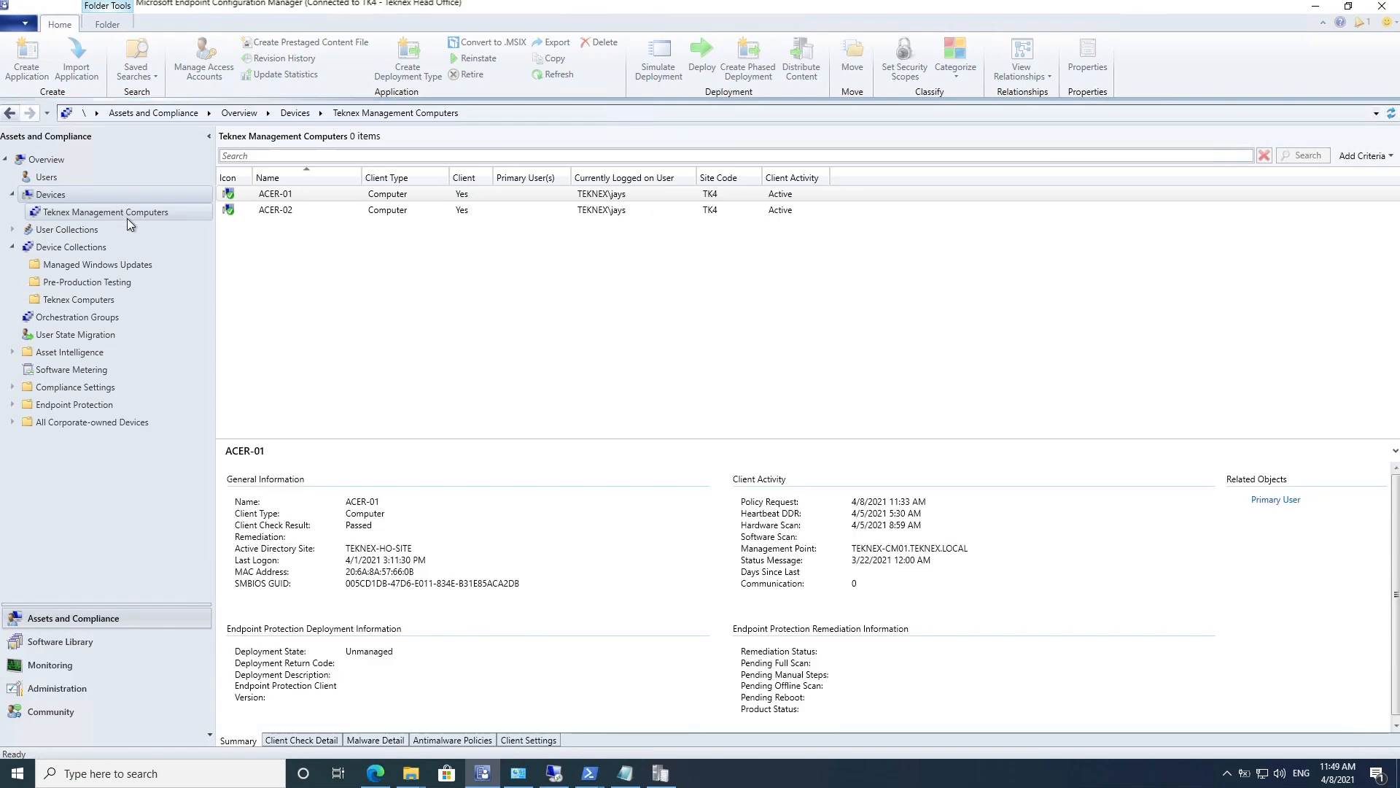
left_click(88, 247)
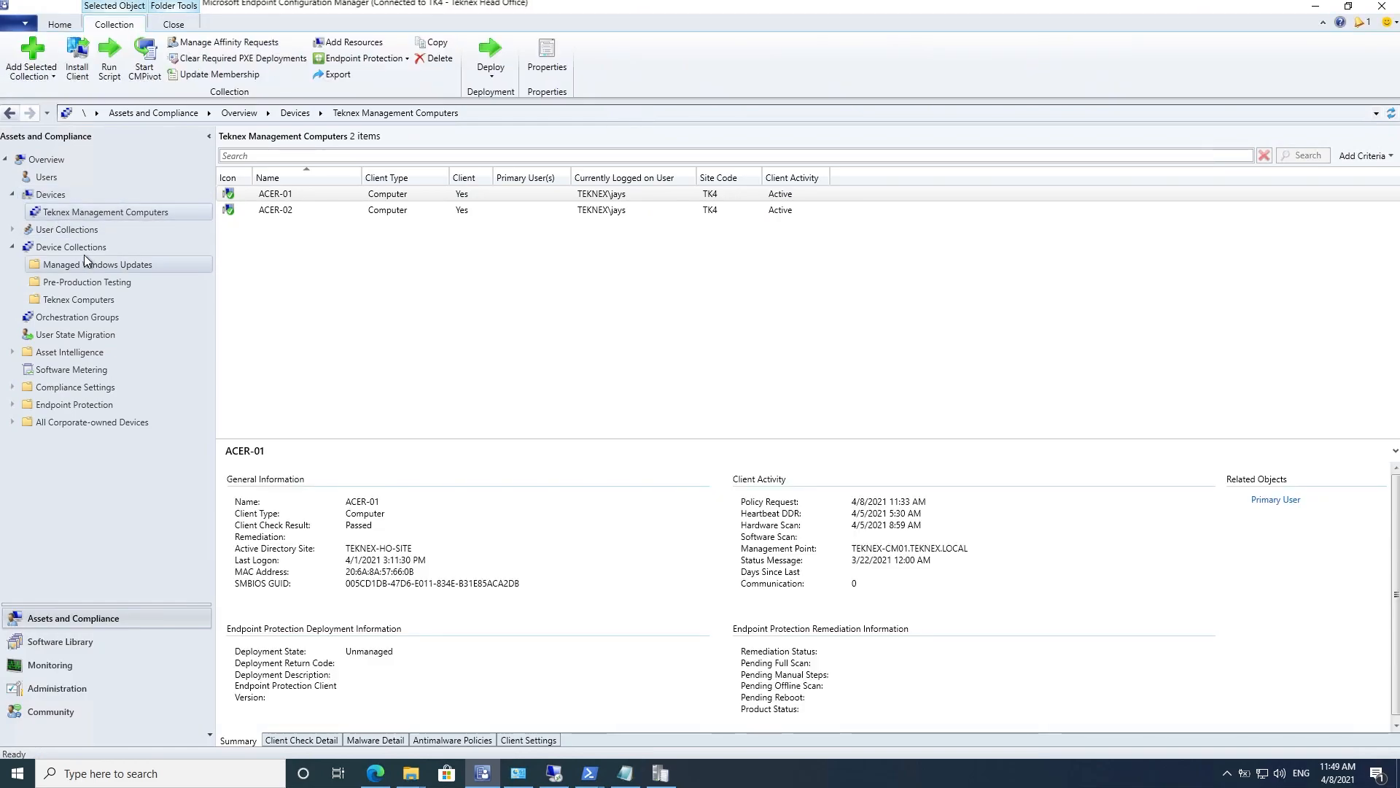
left_click(92, 250)
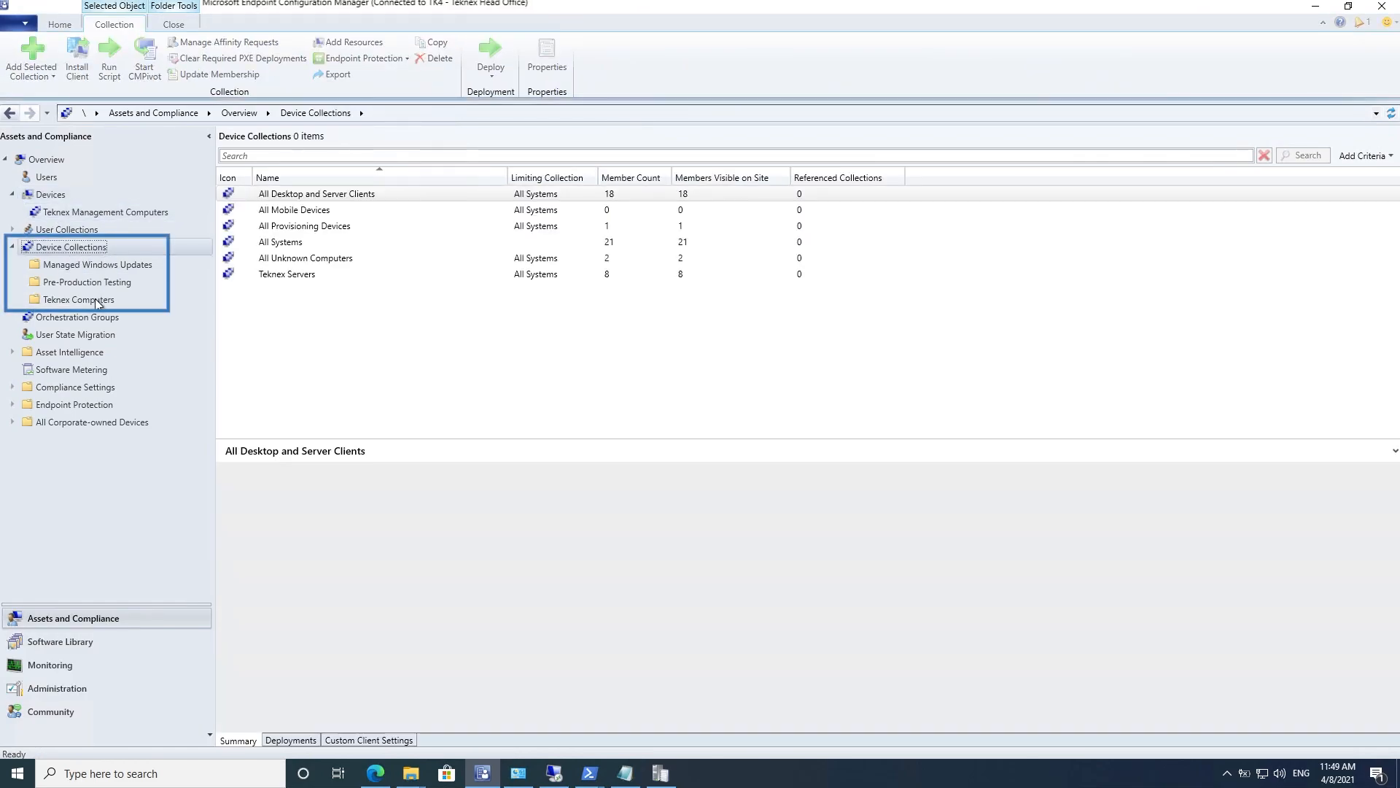
left_click(97, 302)
left_click(293, 227)
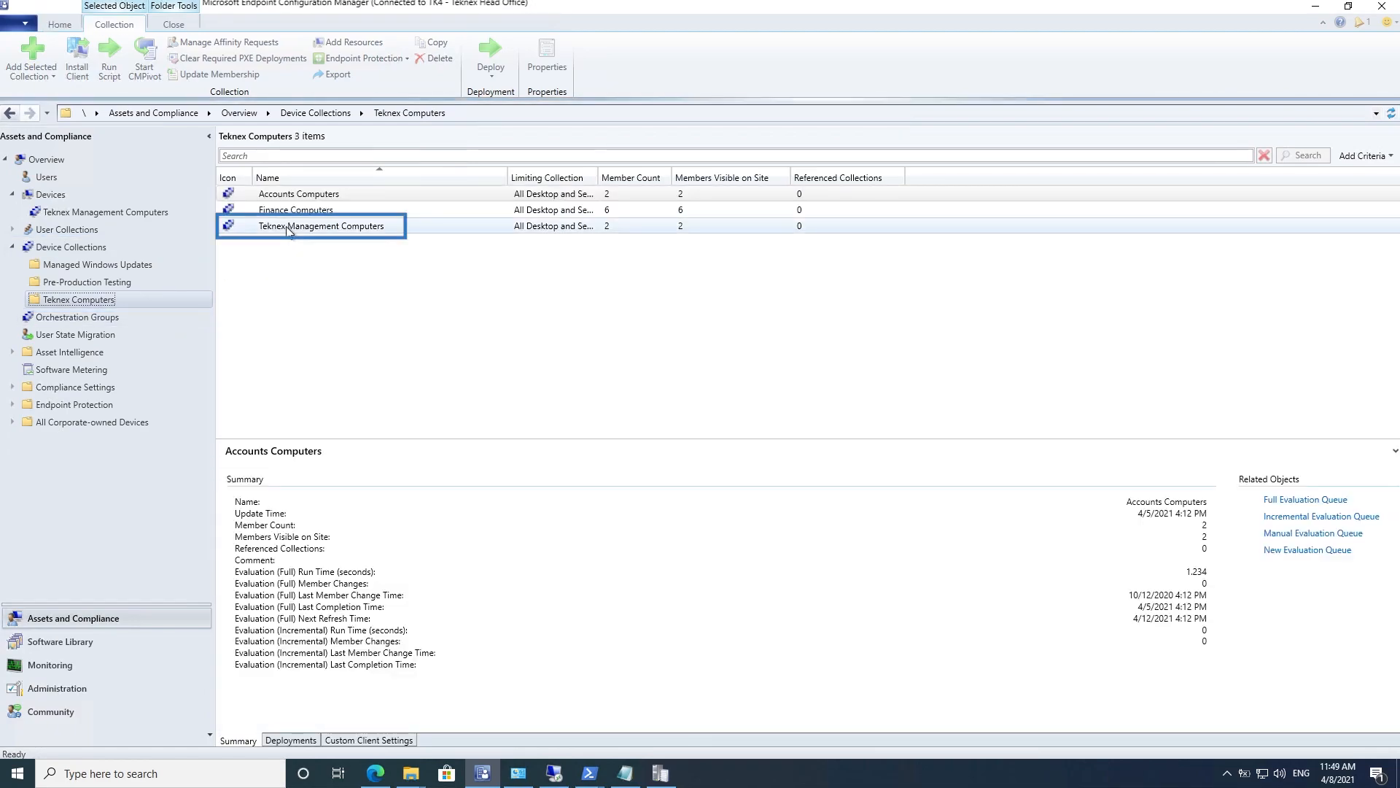
double_click(620, 230)
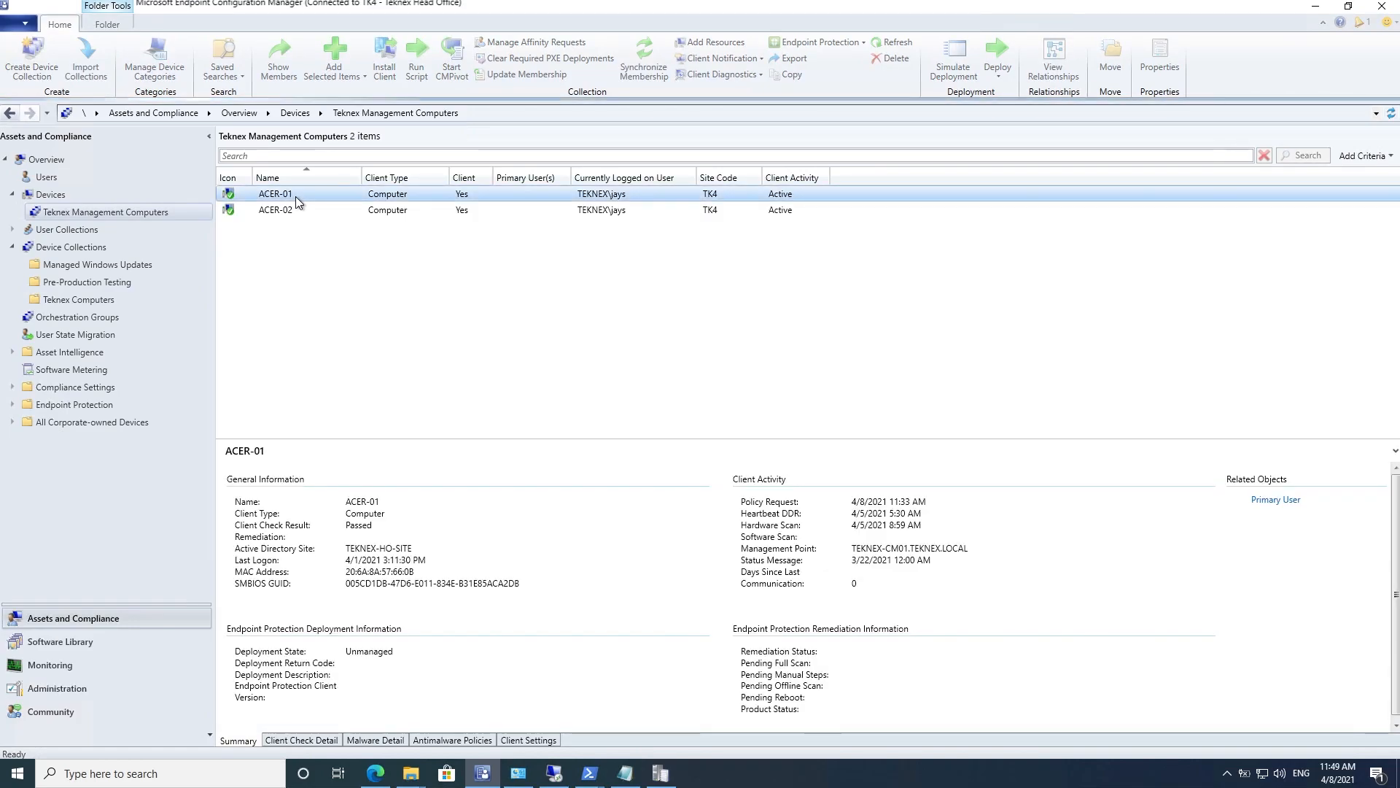
left_click(309, 211)
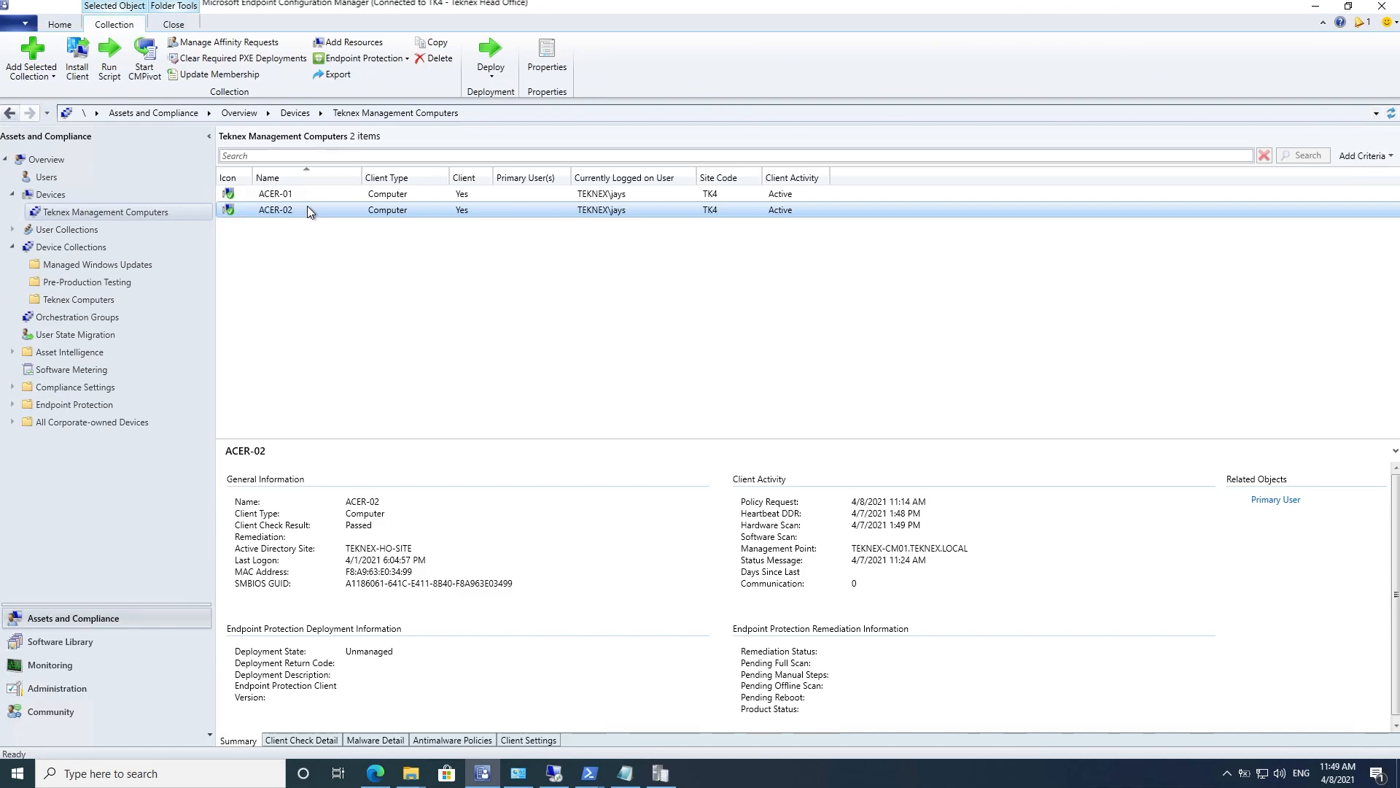
Step: Start a deployment of the VS Code application and target the Teknex Management Computers device collection in the Teknex Computers folder
left_click(59, 642)
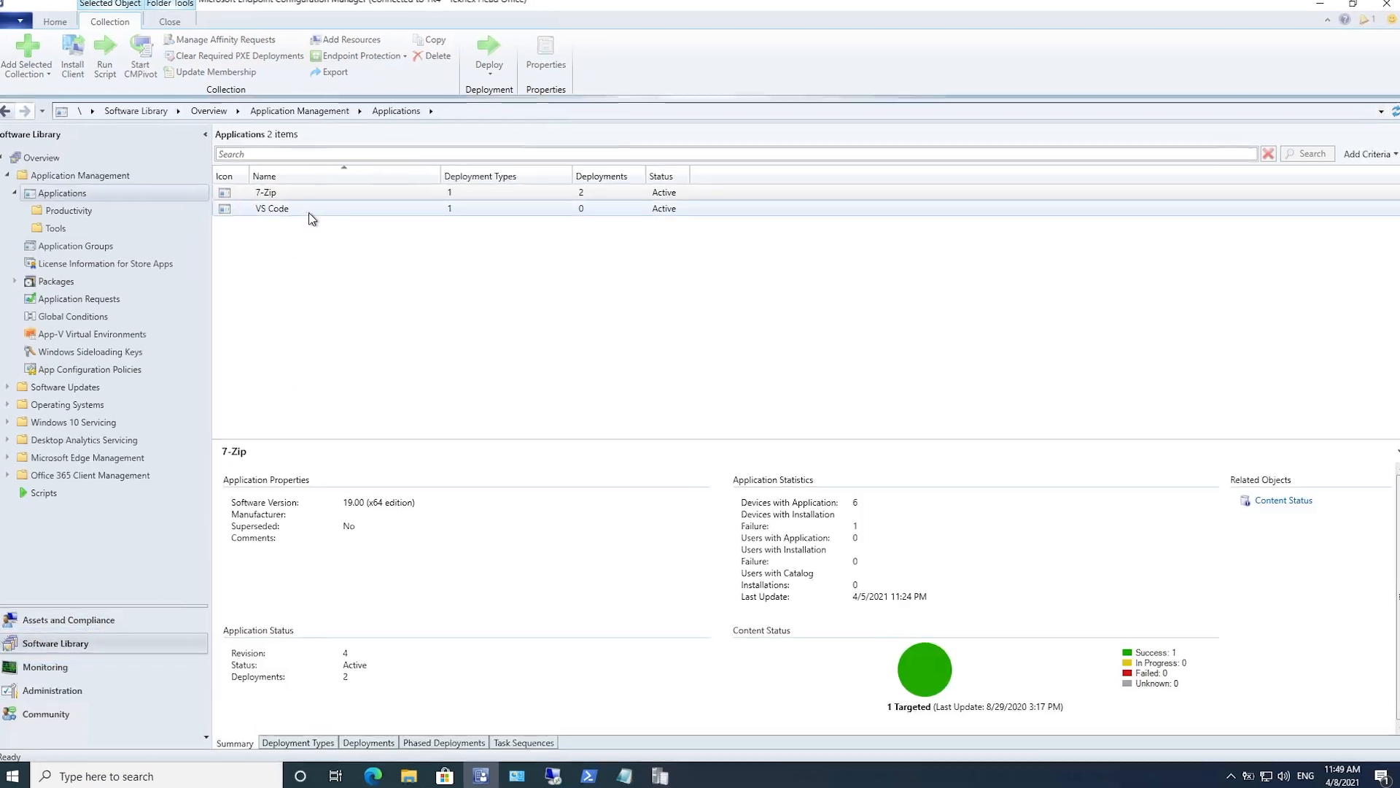
left_click(211, 165)
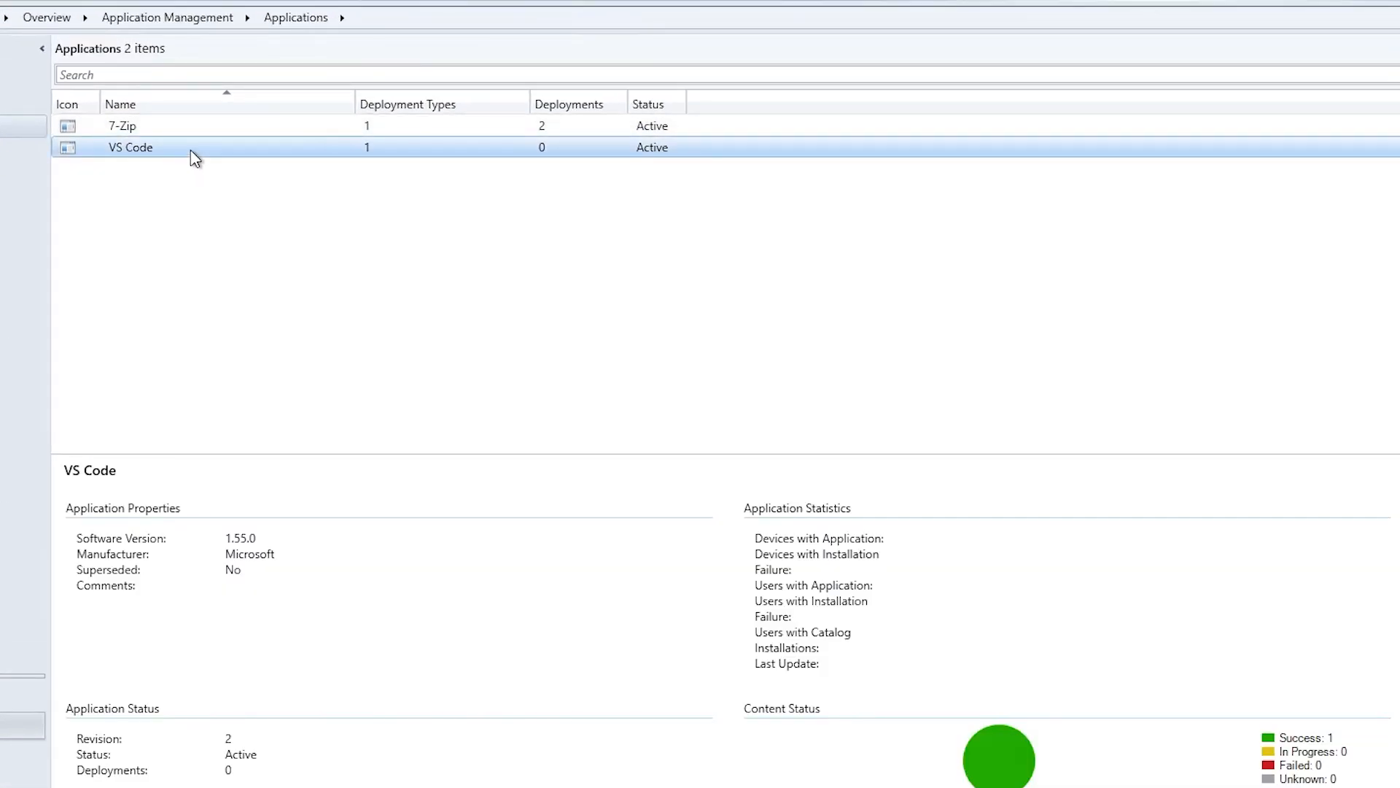
right_click(191, 152)
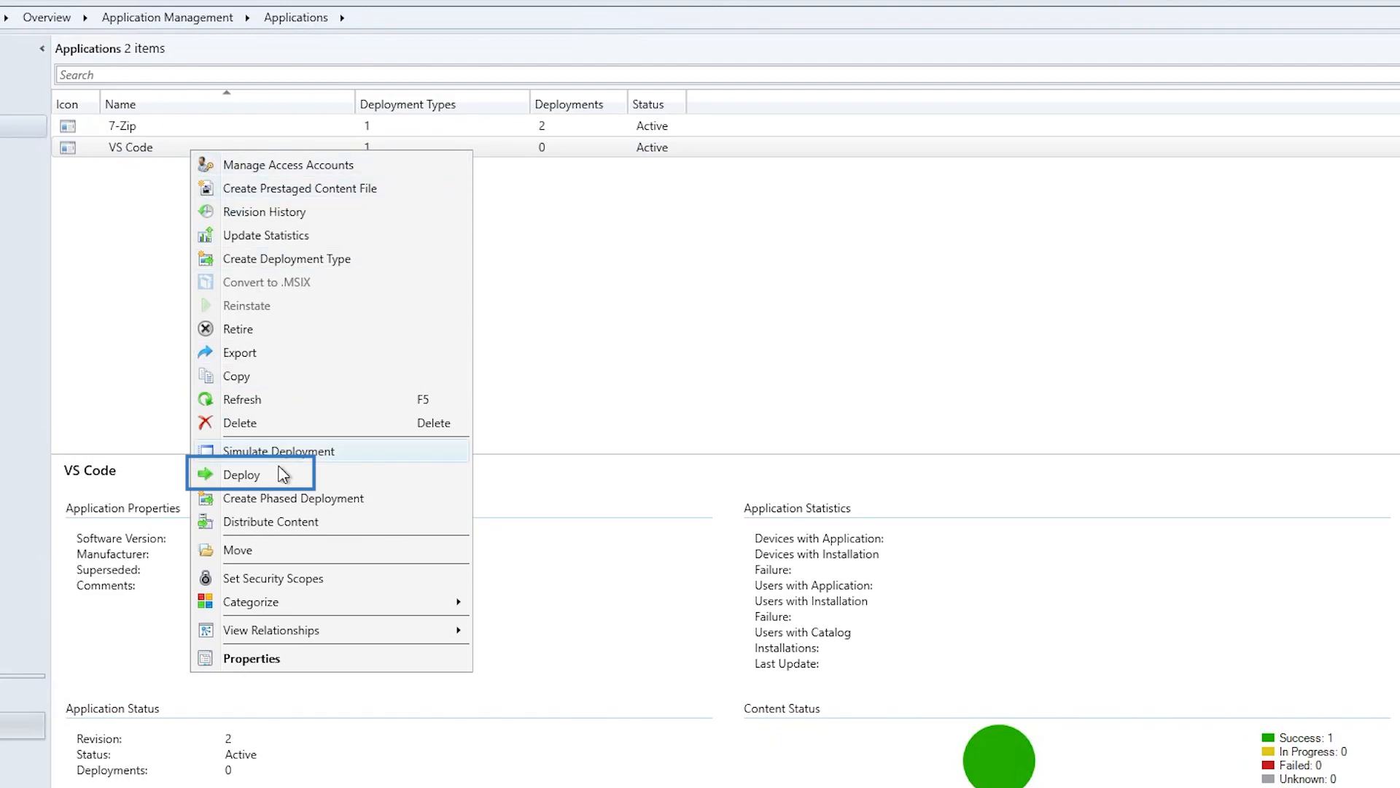
left_click(242, 475)
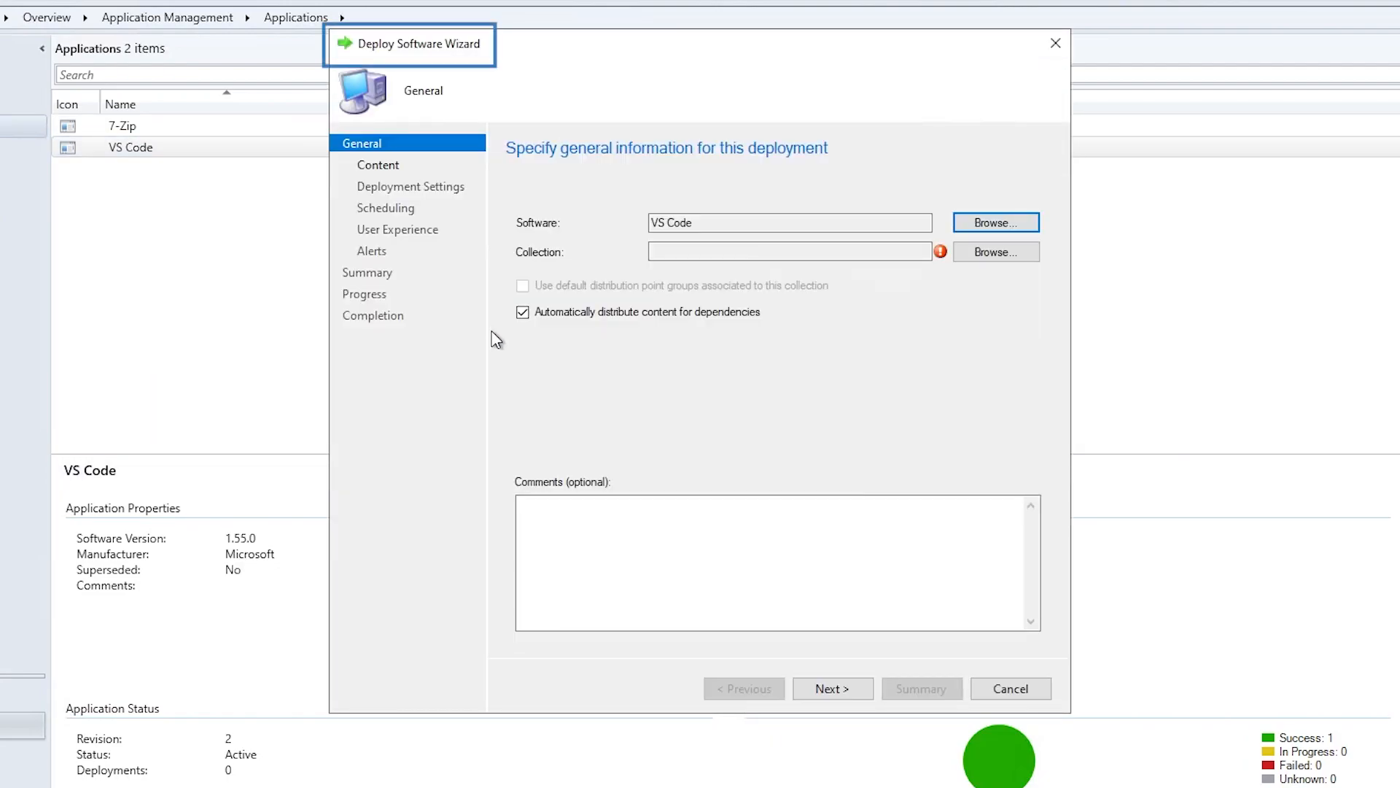
left_click(1033, 255)
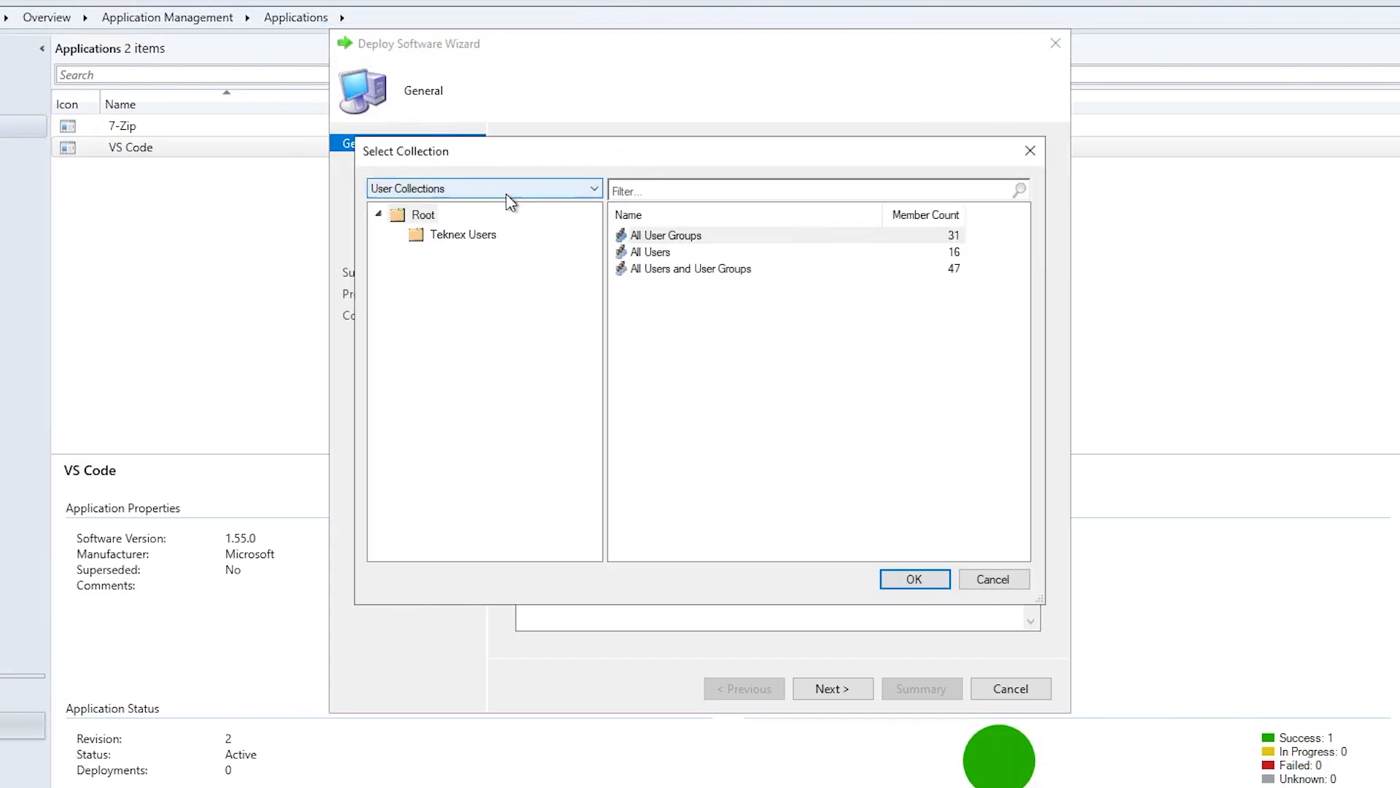
left_click(498, 189)
left_click(450, 216)
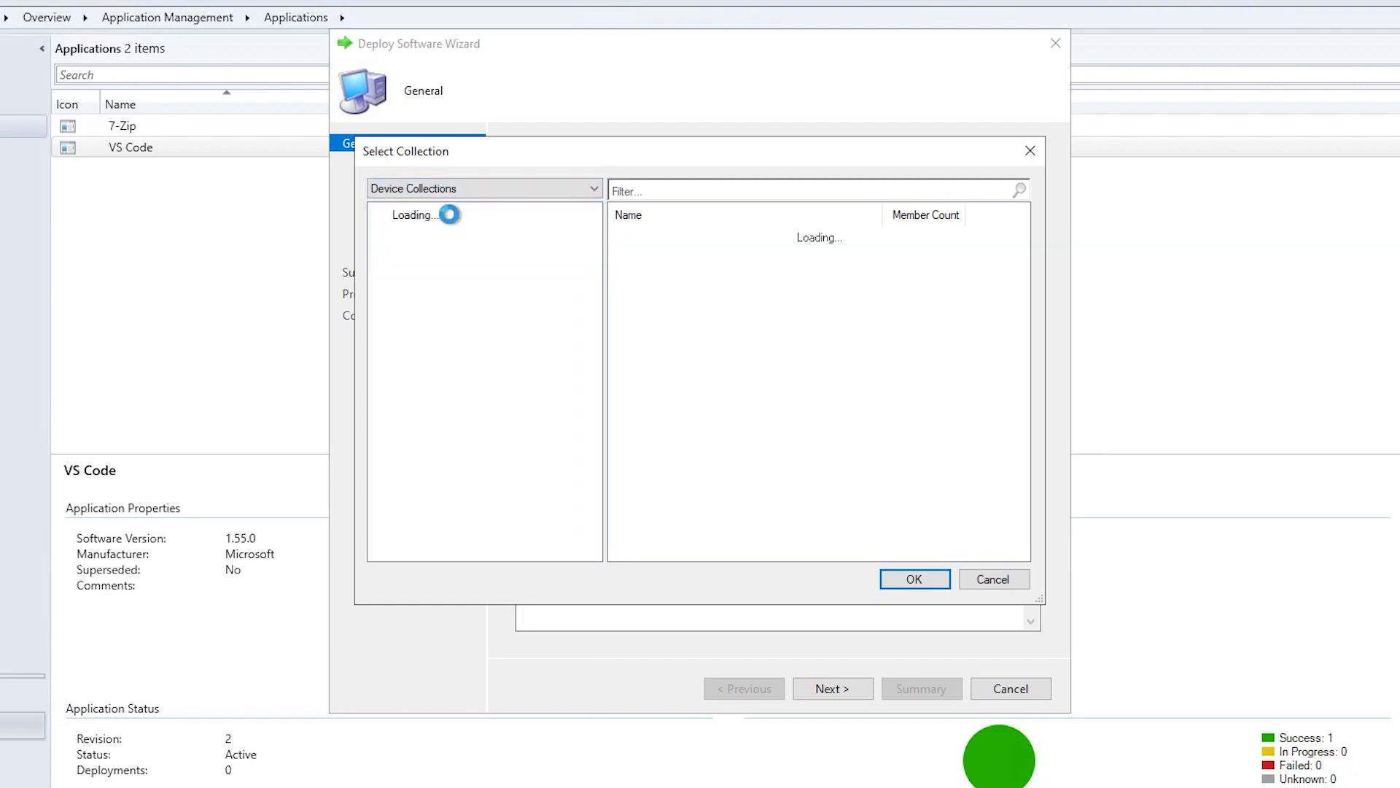
left_click(475, 275)
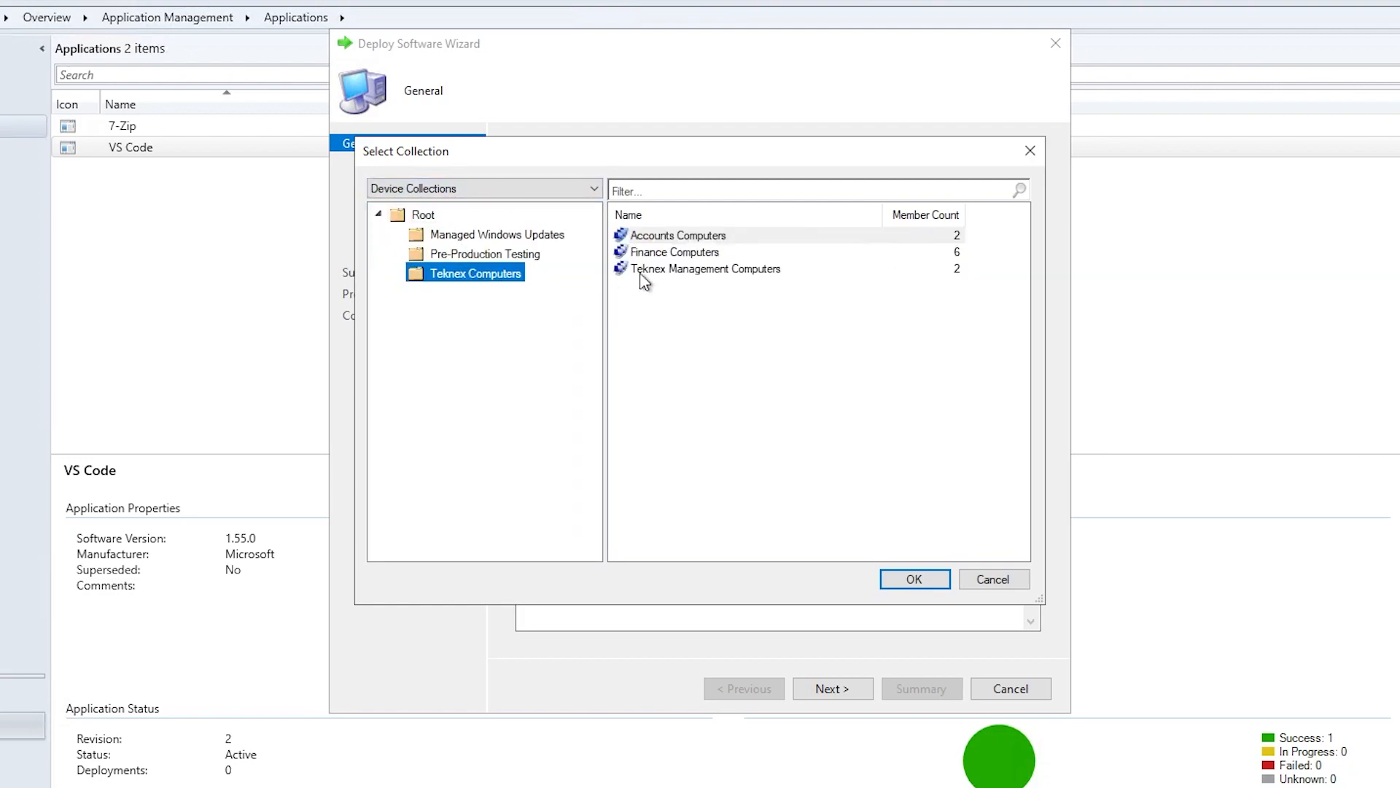
left_click(732, 269)
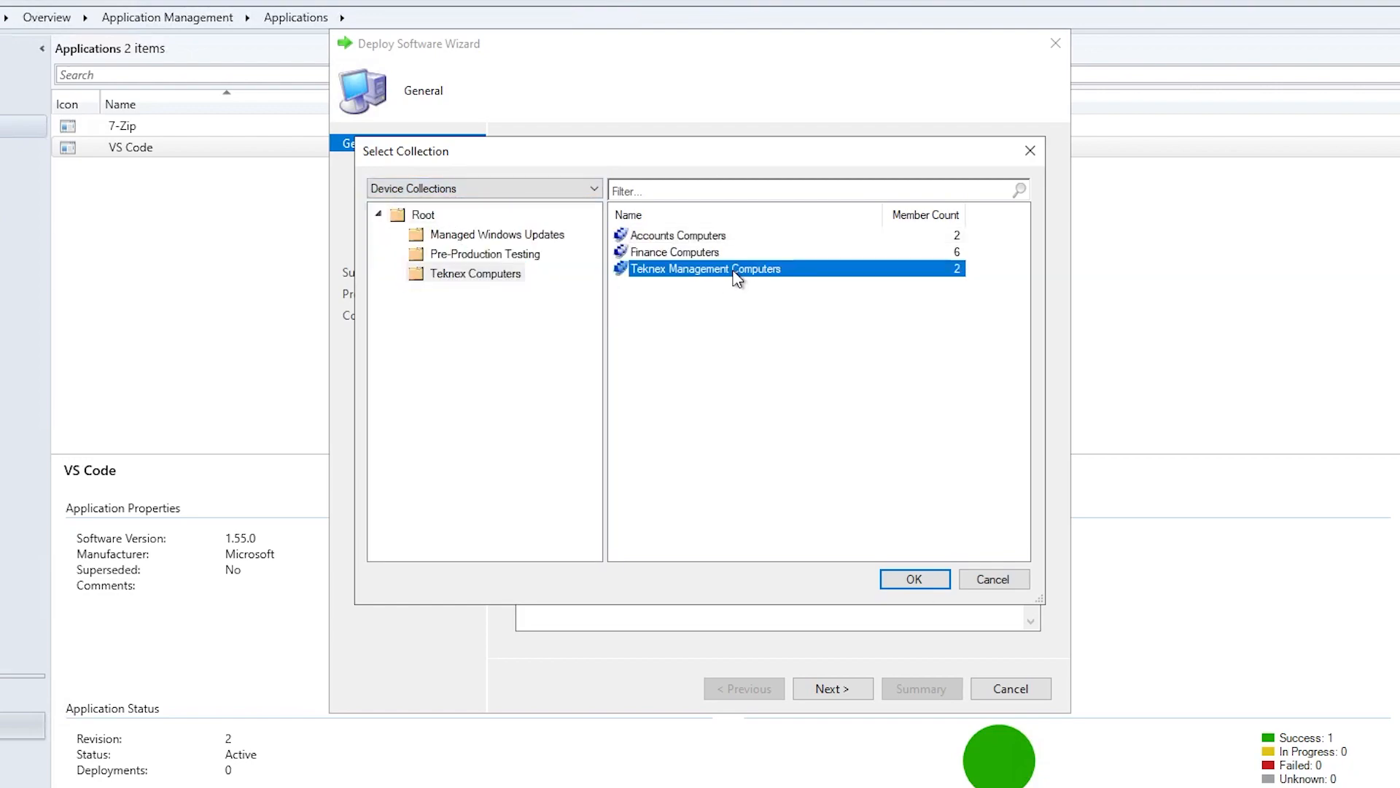
left_click(941, 579)
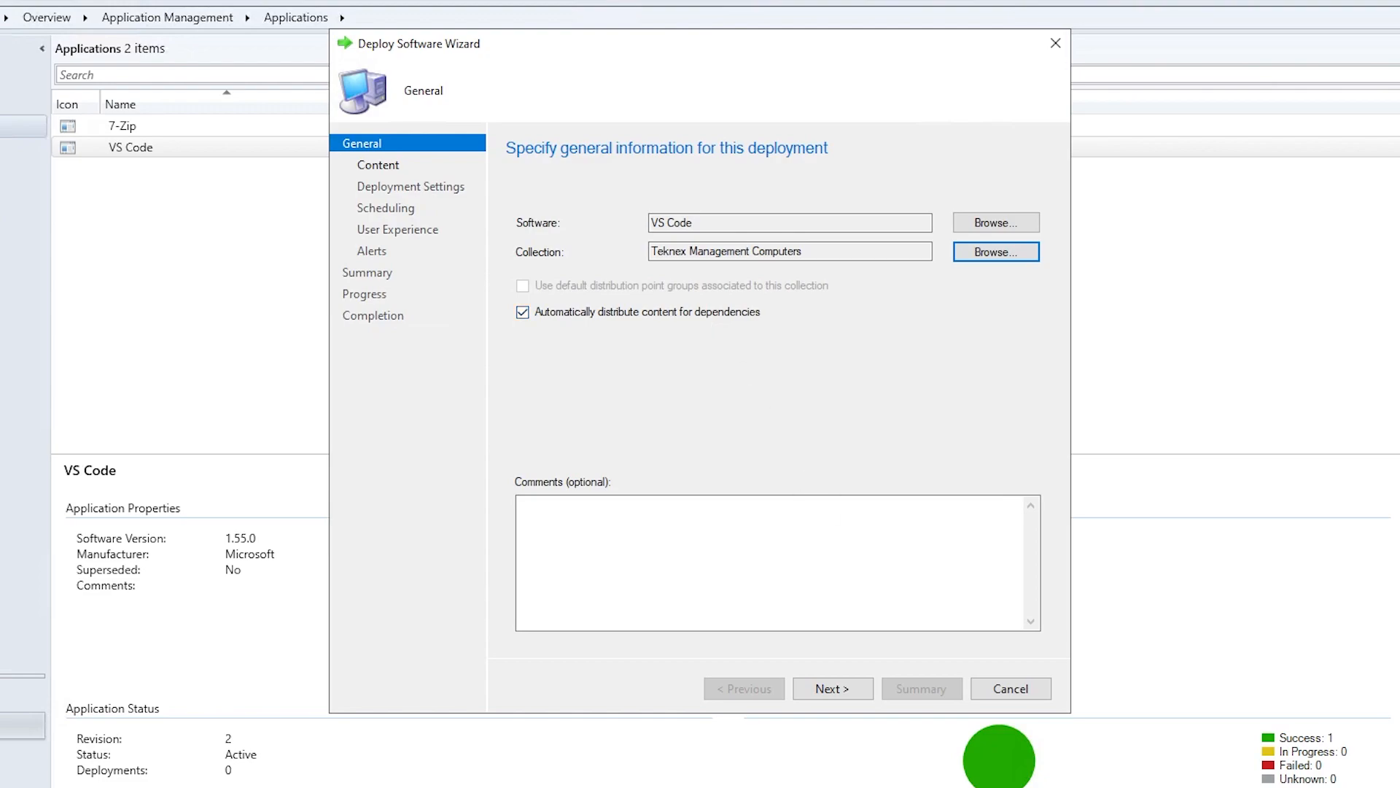
left_click(833, 687)
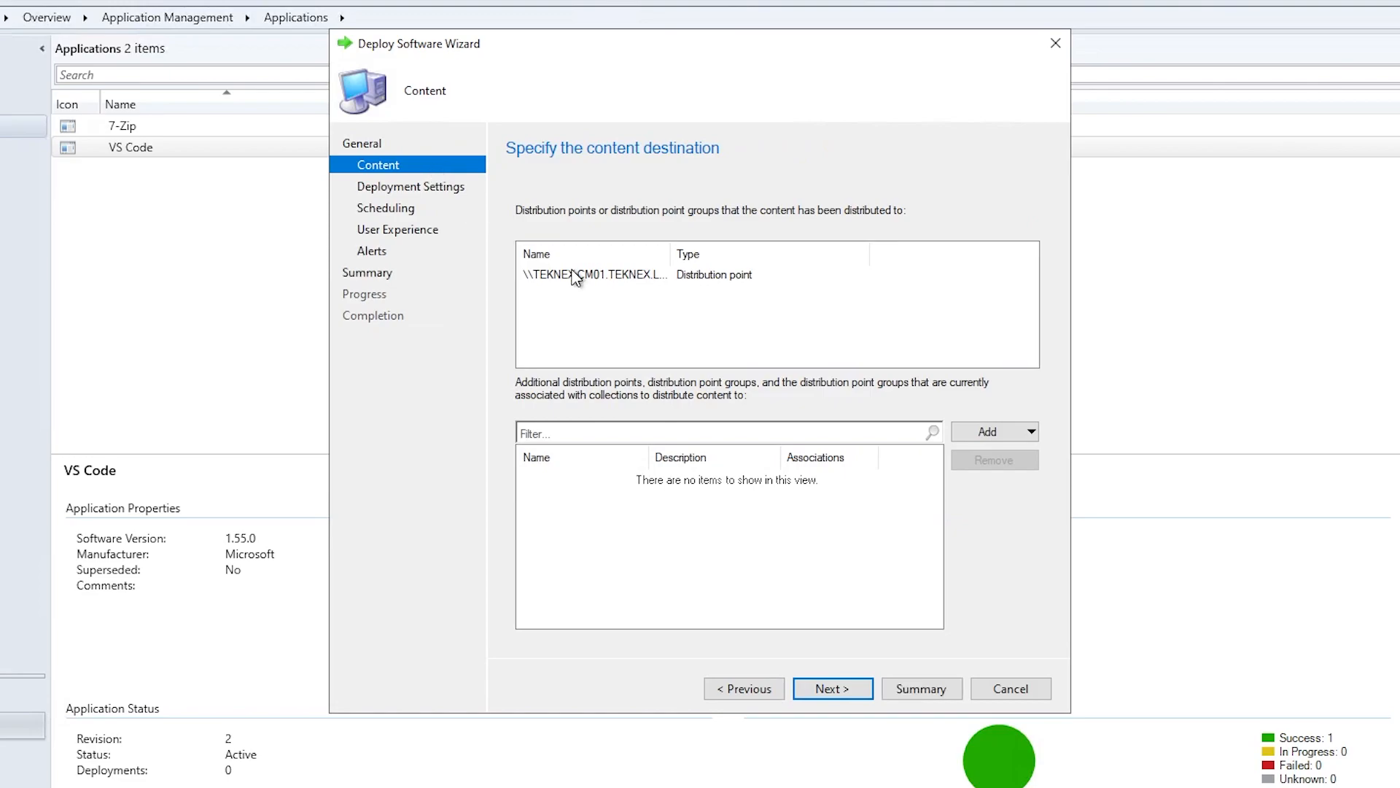
Step: Keep the existing distribution point as the content destination, and use the Install action with the Available purpose for the deployment
left_click(577, 276)
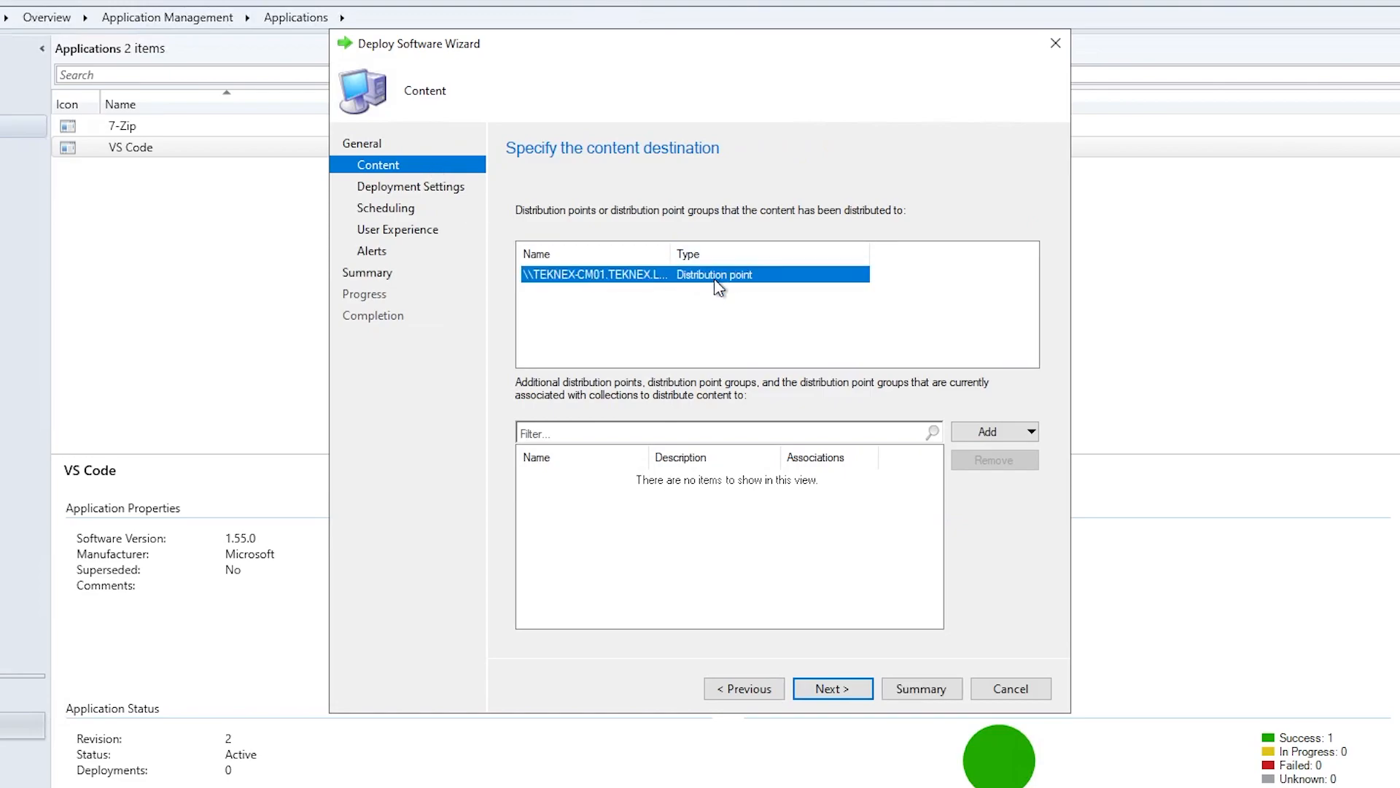
left_click(1011, 437)
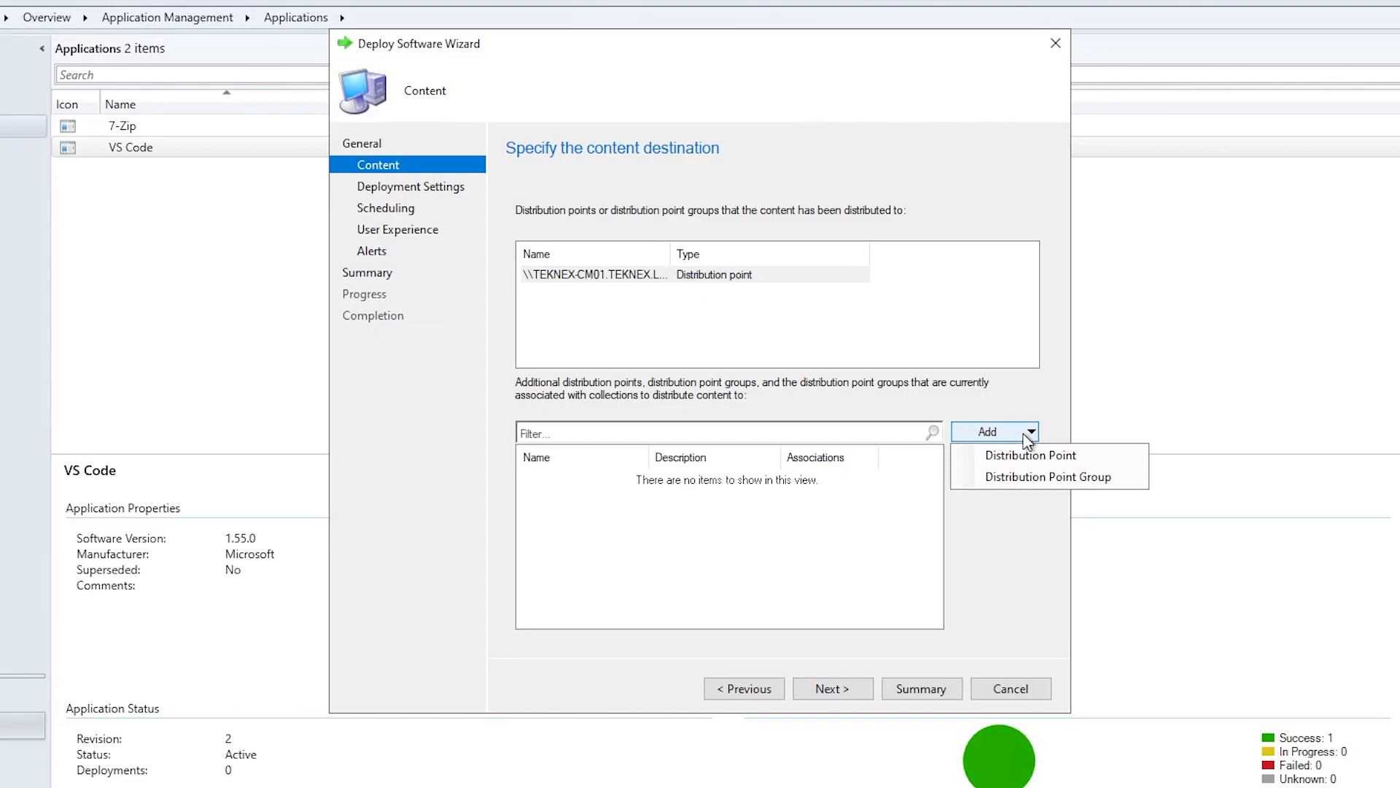
left_click(974, 438)
left_click(832, 688)
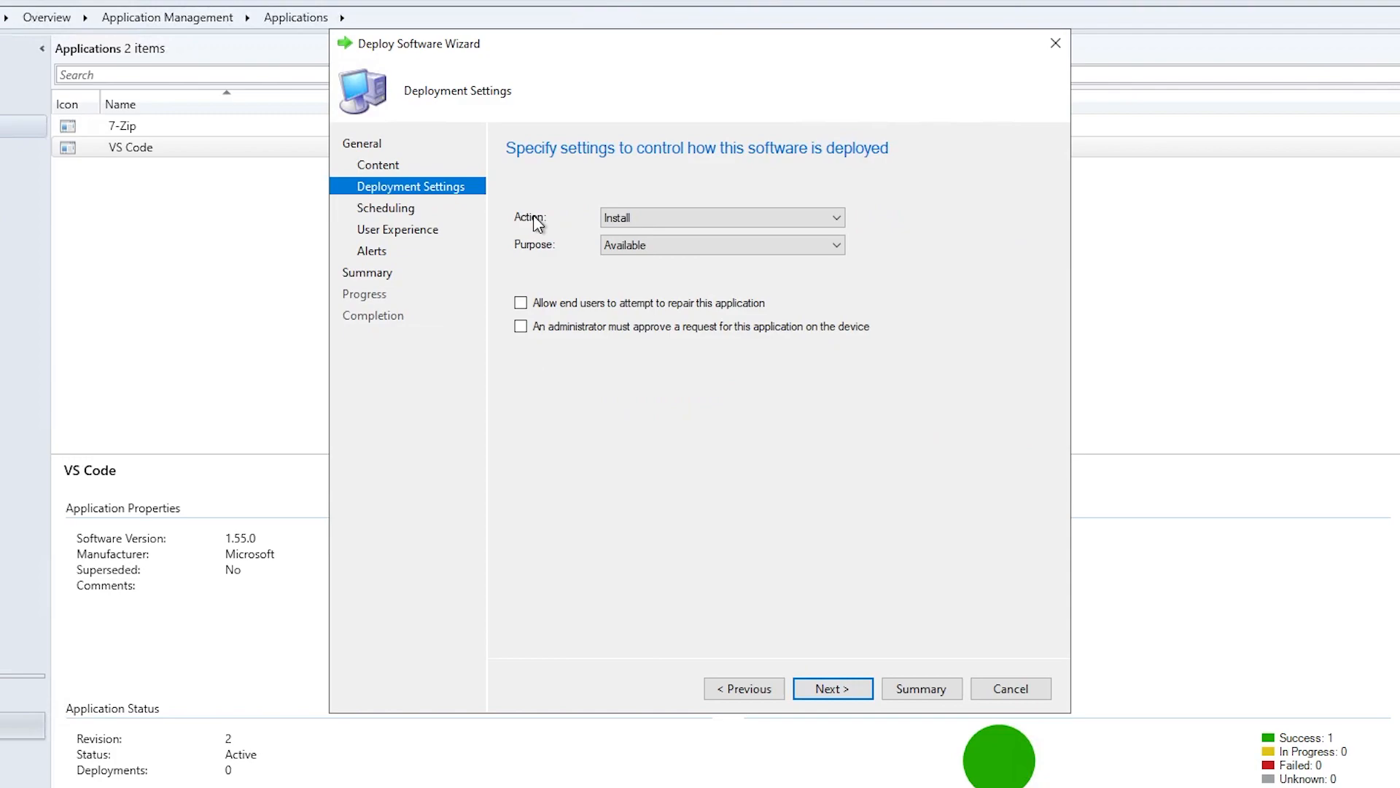
left_click(672, 248)
left_click(548, 277)
left_click(831, 689)
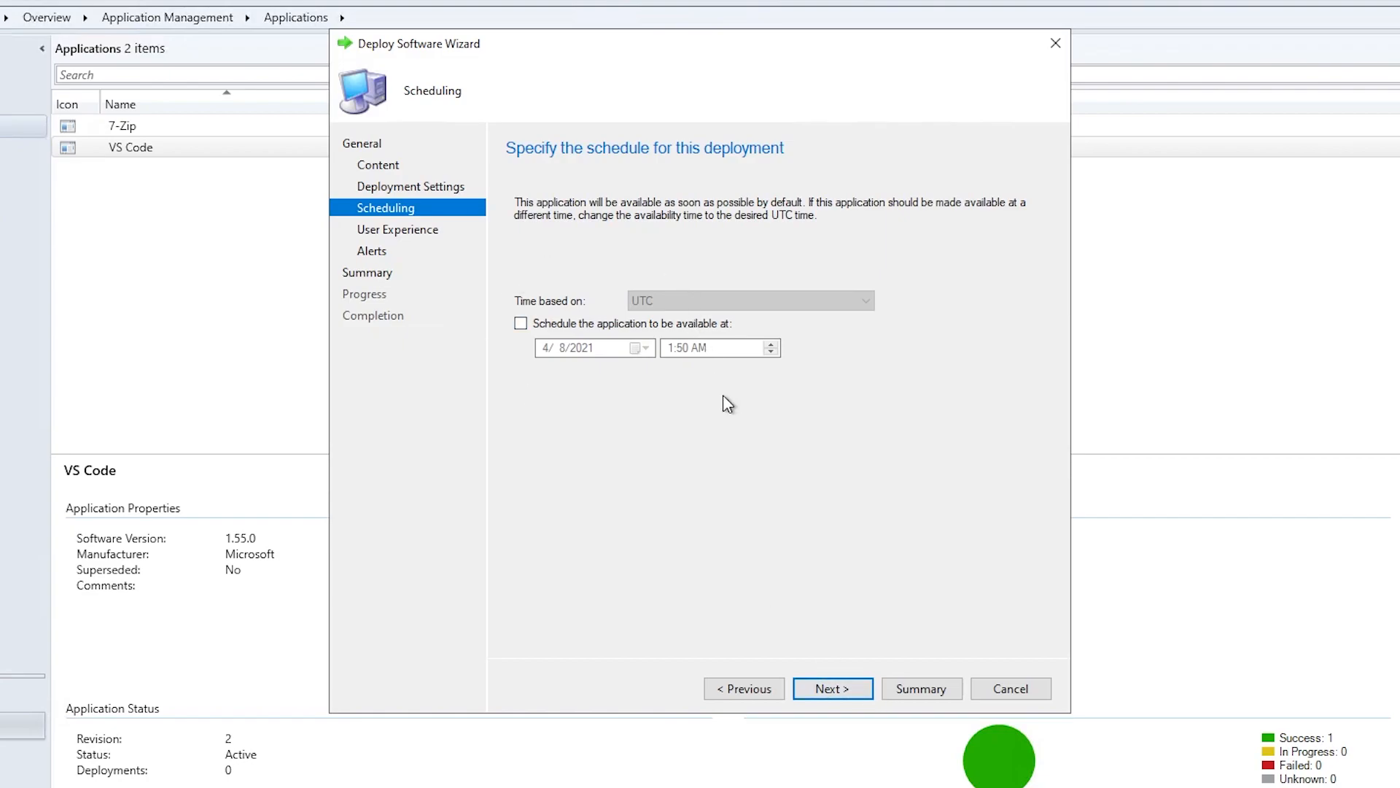
Step: Accept the default scheduling, user experience and alert settings for the VS Code deployment
left_click(838, 691)
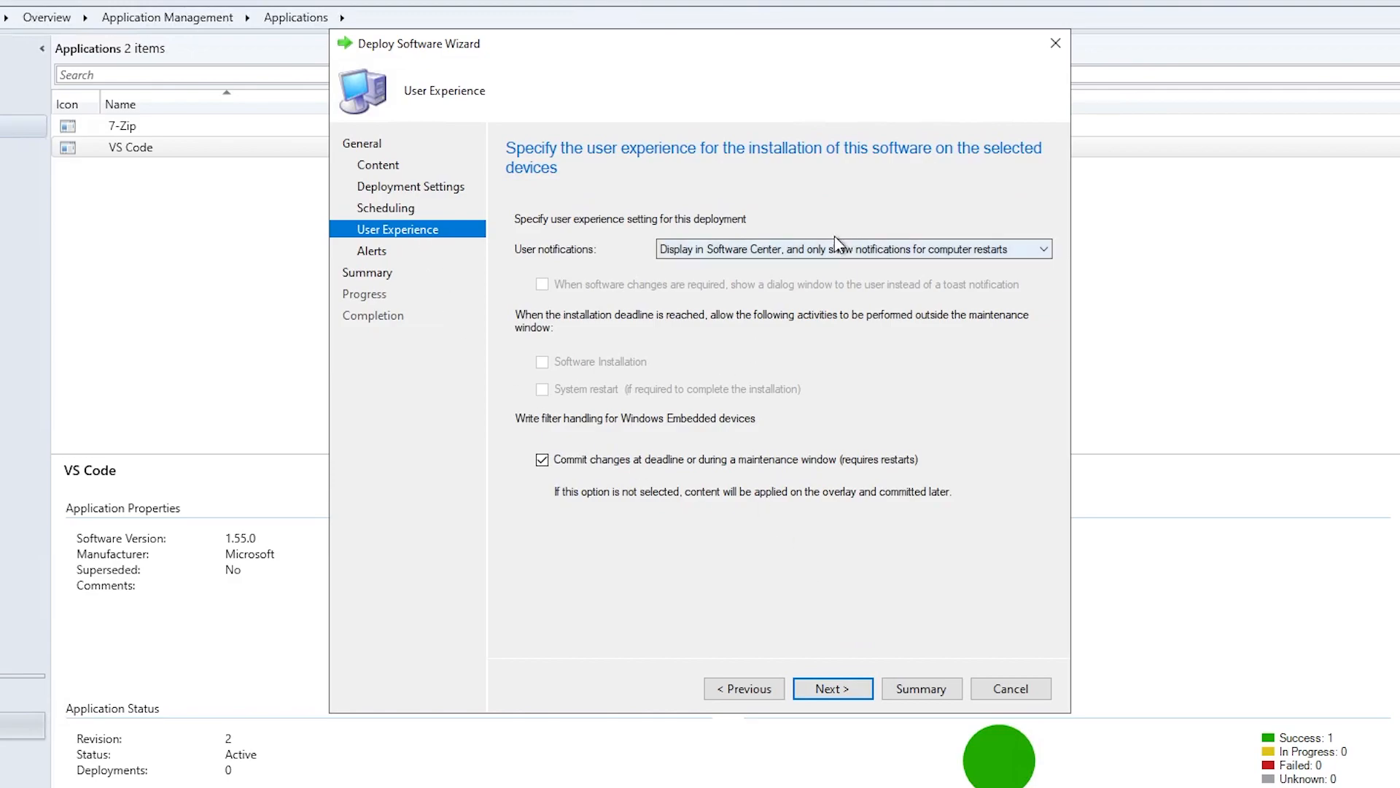
left_click(864, 693)
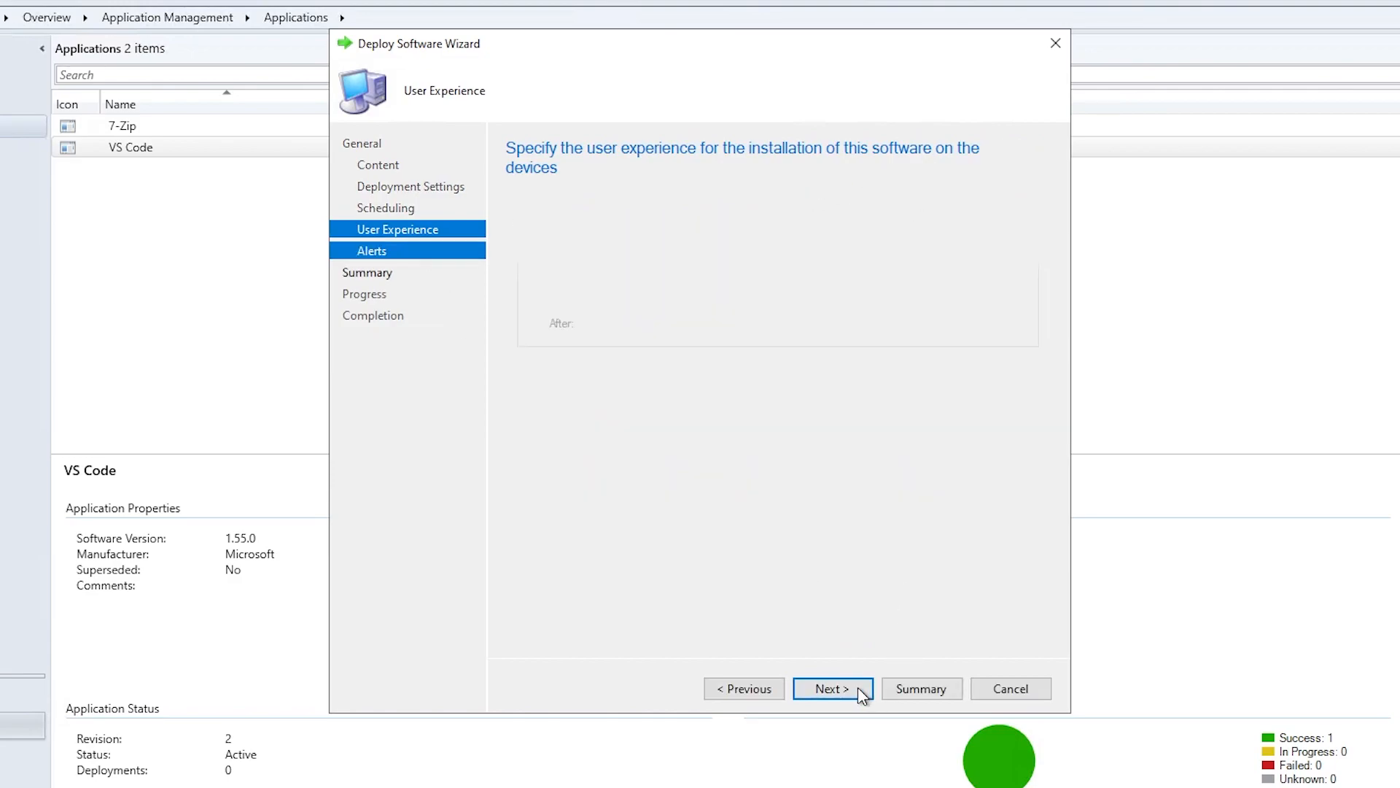
left_click(862, 691)
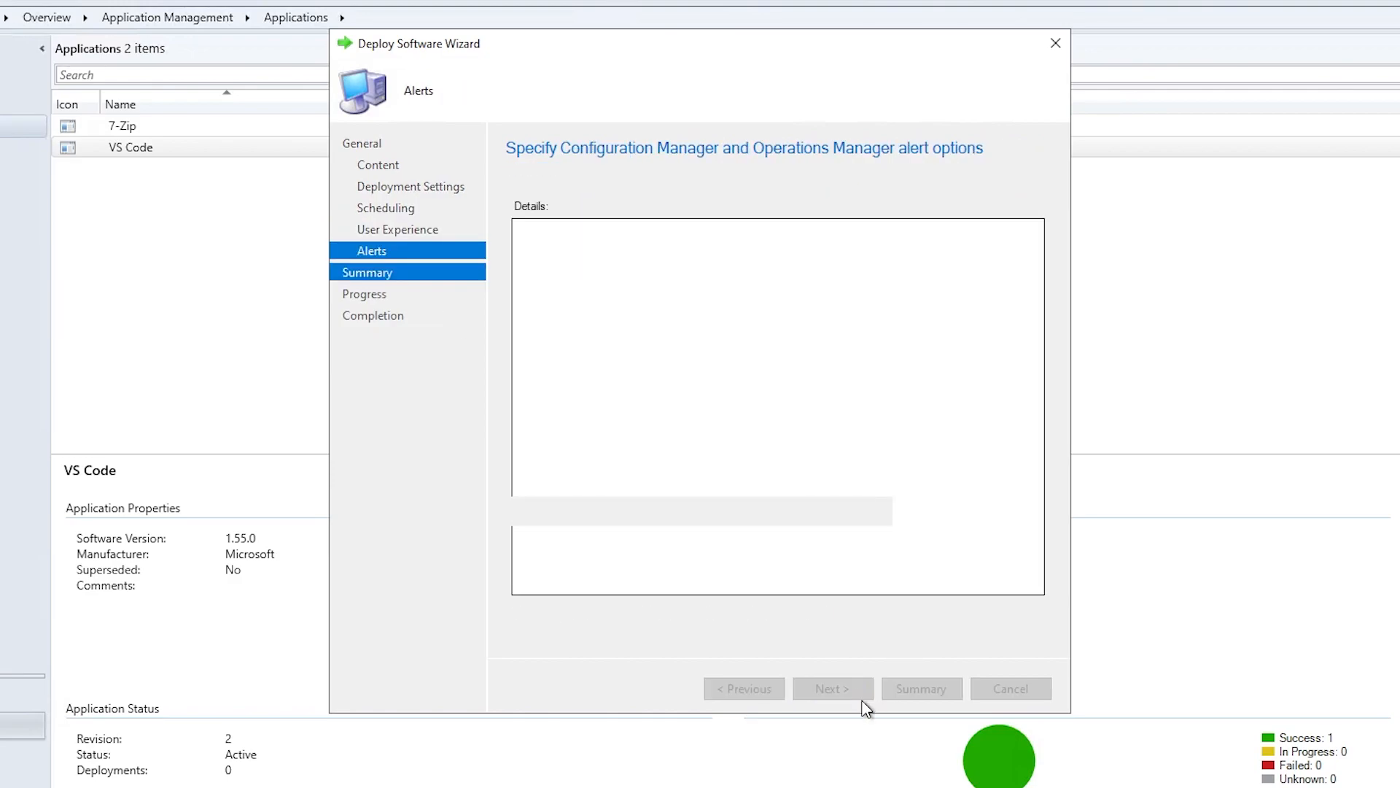
Step: Review the deployment summary, complete the VS Code deployment, and close the wizard
scroll(779, 407, "down", 2)
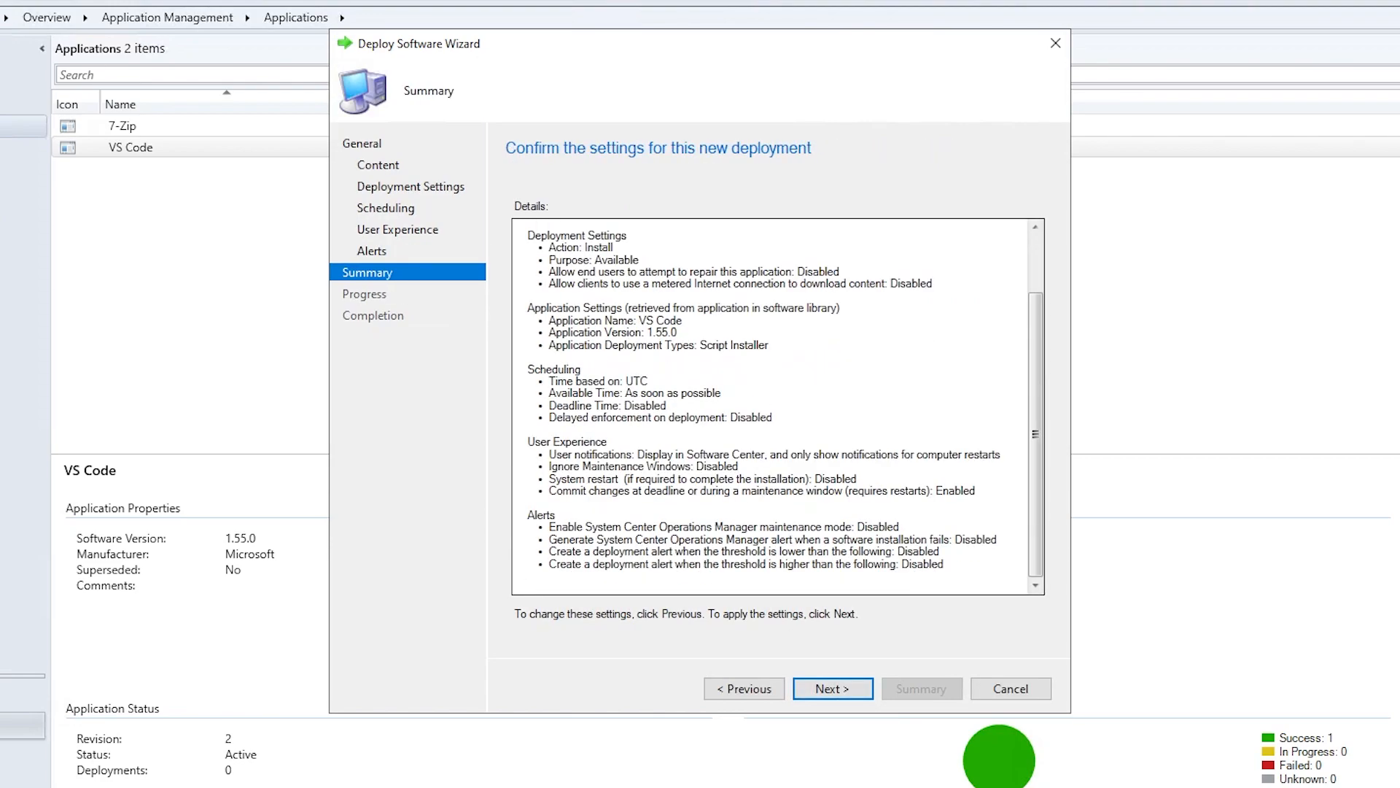
scroll(778, 407, "up", 2)
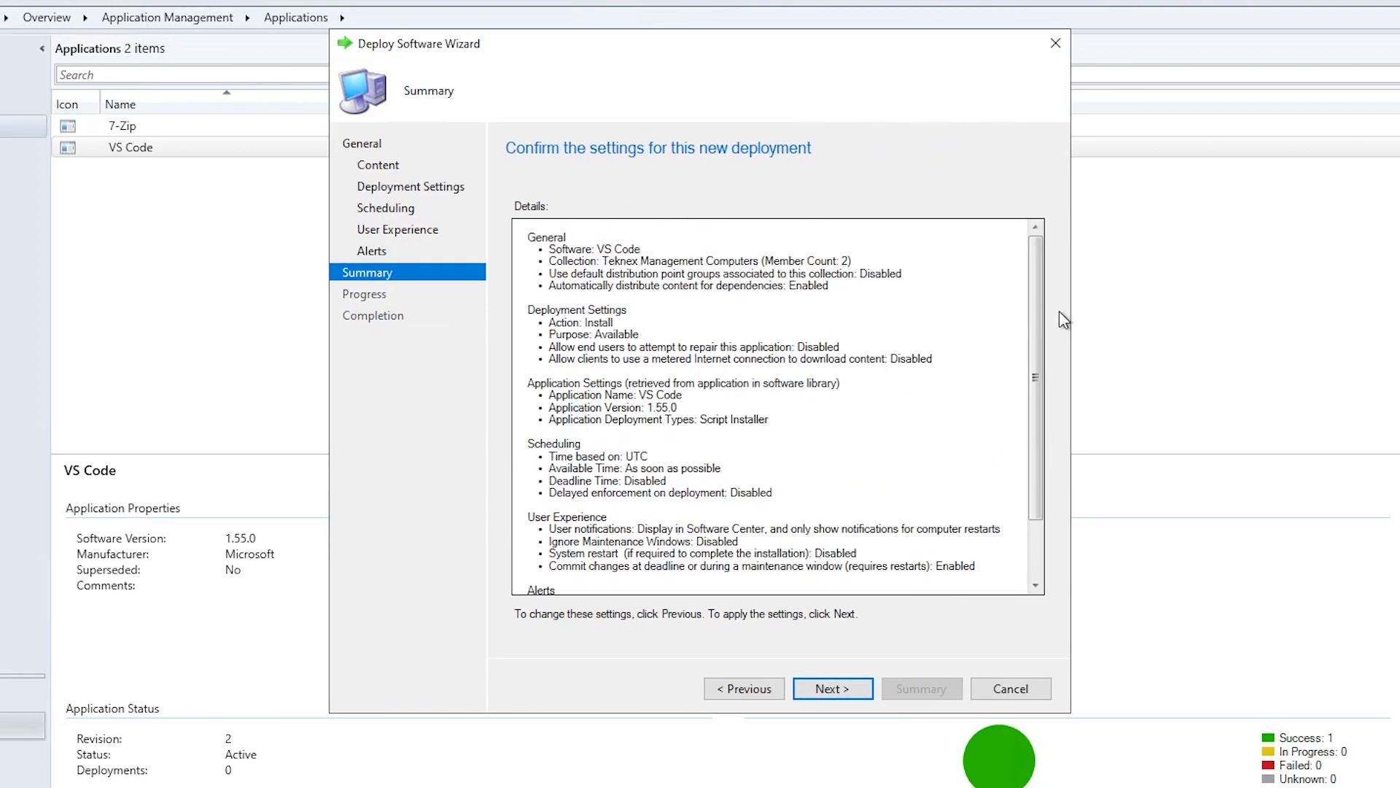
left_click(857, 693)
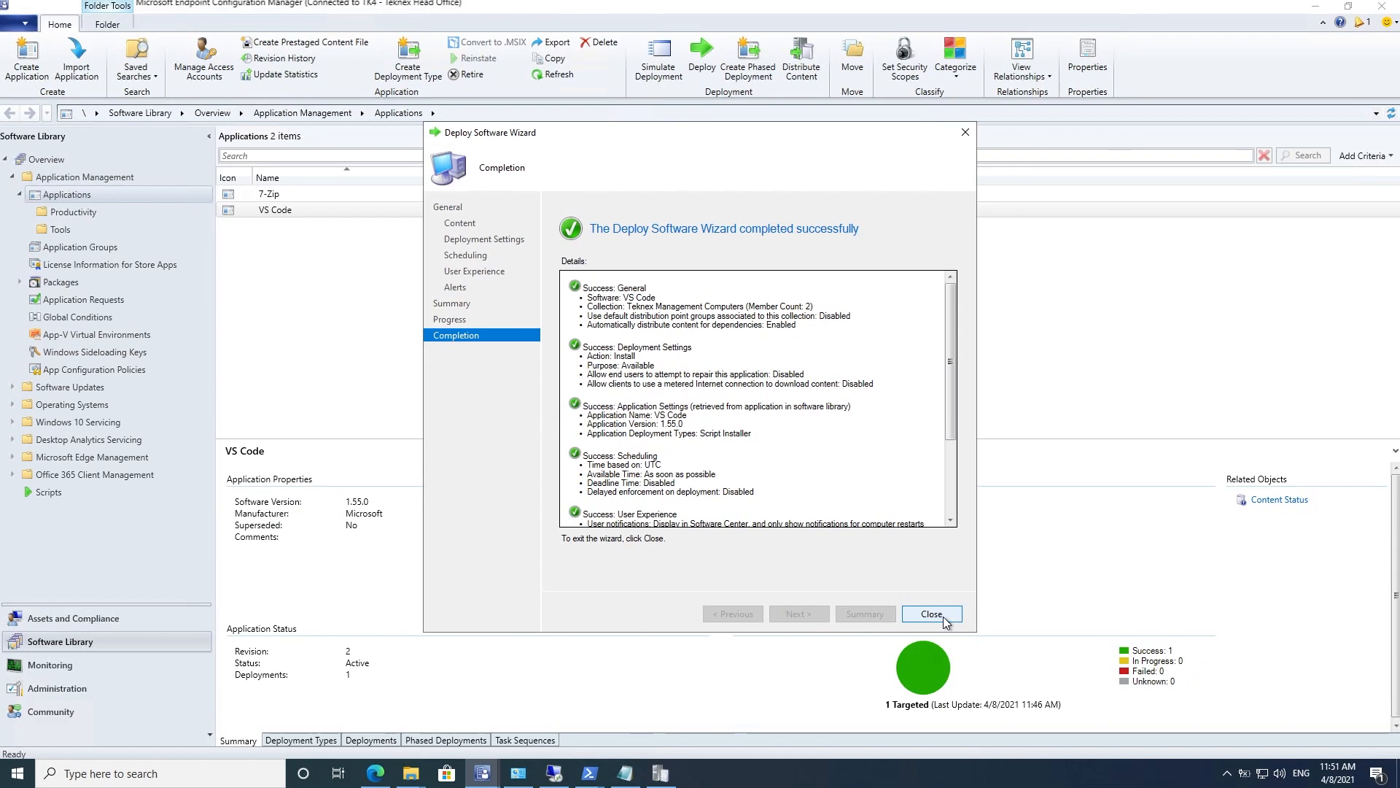
left_click(1011, 689)
Step: Examine VS Code's deployments, including the collection, purpose and action of the Teknex Management Computers deployment
left_click(315, 212)
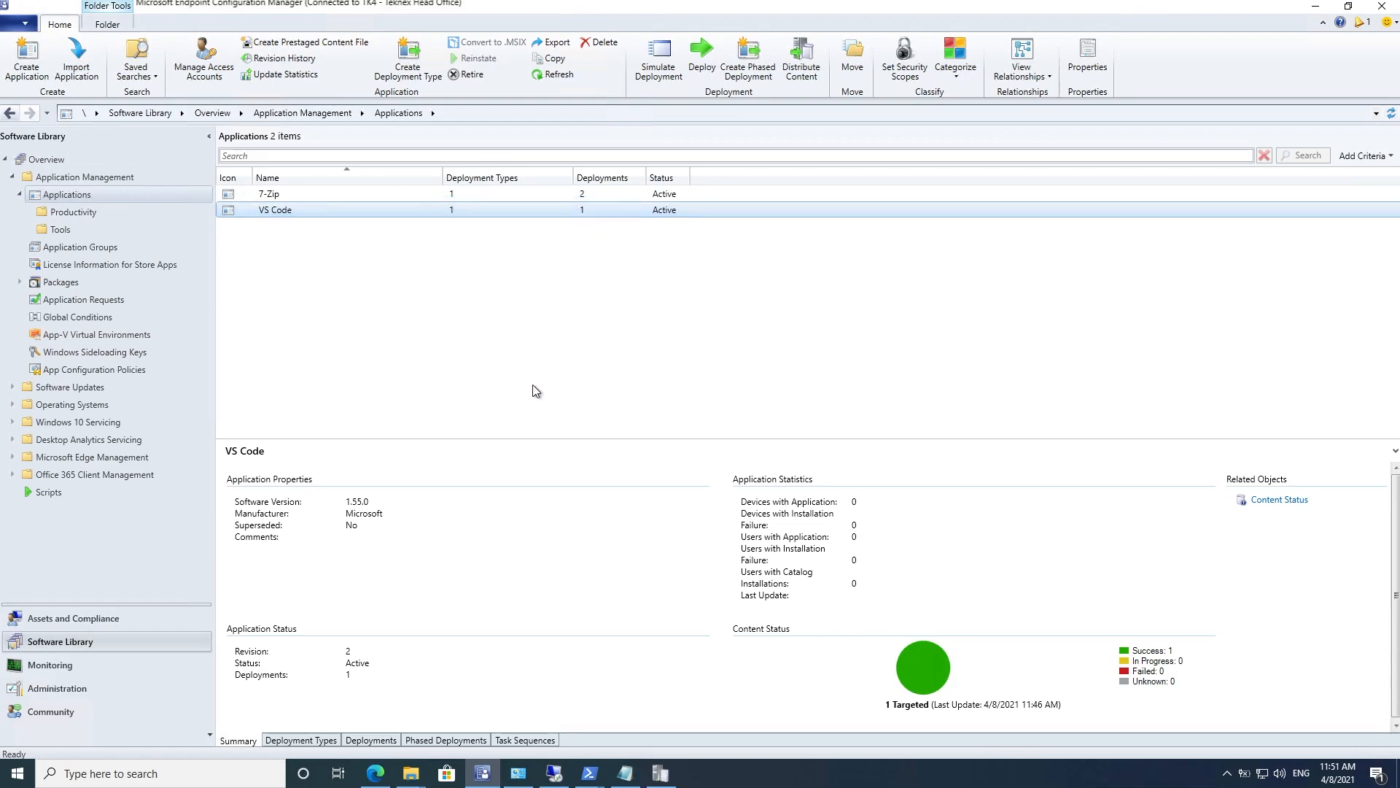
left_click(381, 742)
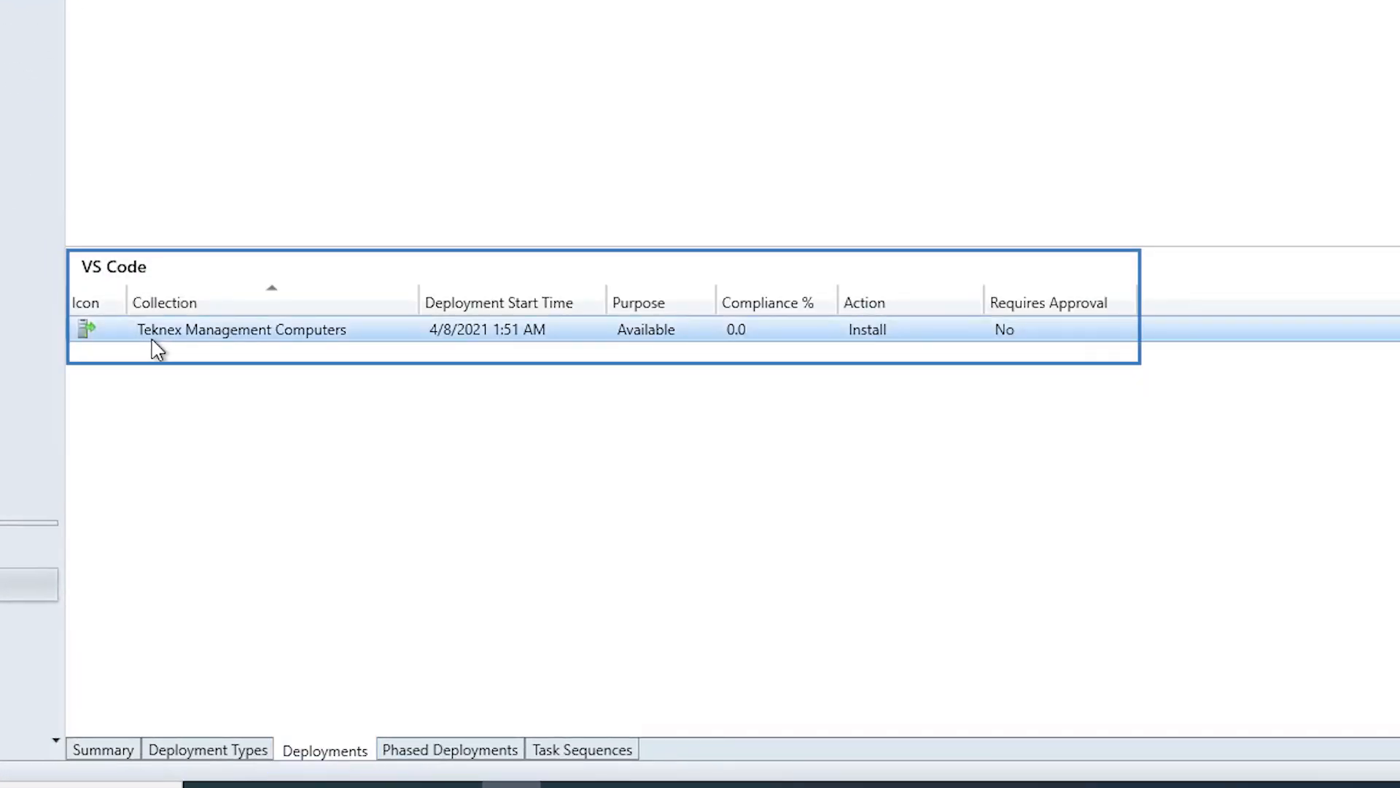
left_click(297, 337)
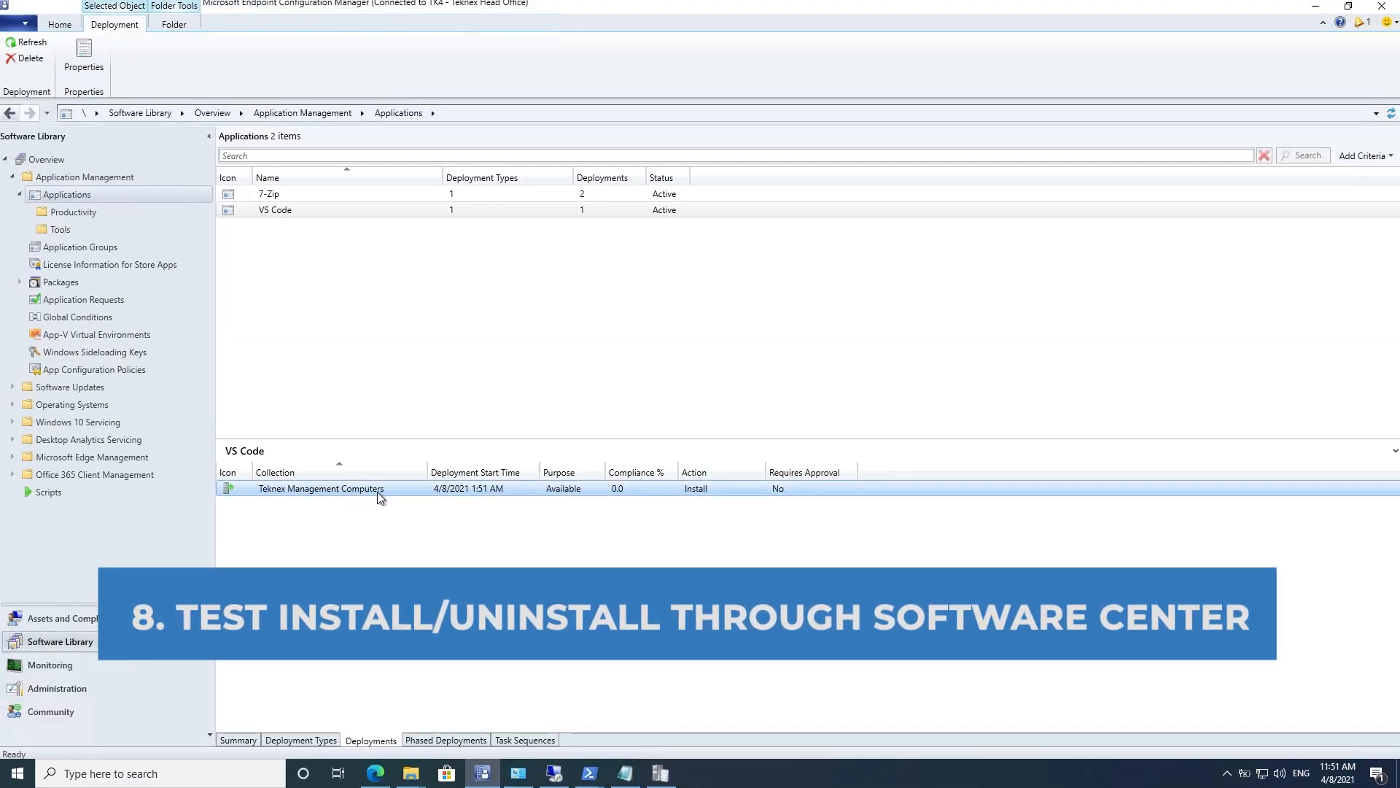
Step: Switch to the acer-02 remote session, open the Configuration Manager client properties, and run the Application Deployment Evaluation Cycle
left_click(558, 773)
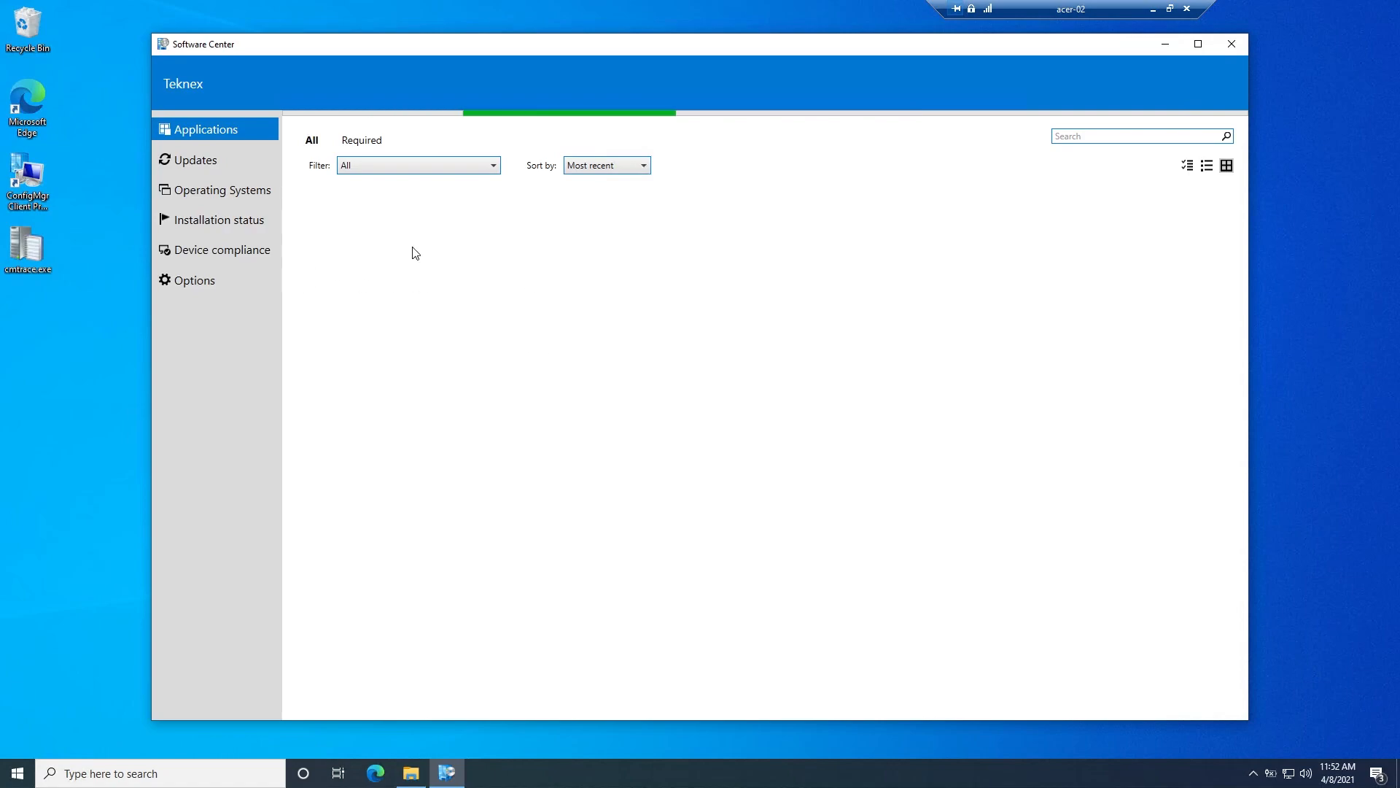
left_click(44, 197)
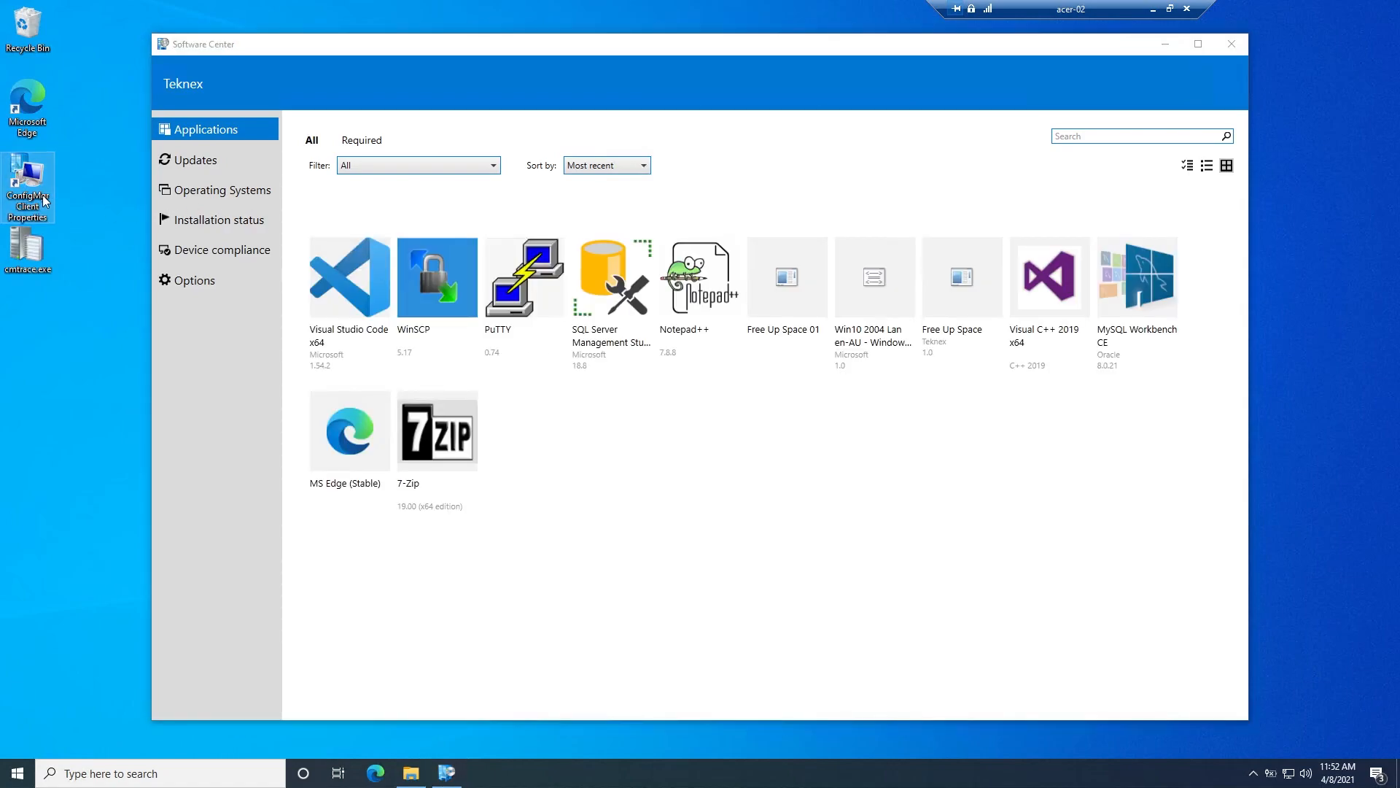
double_click(39, 196)
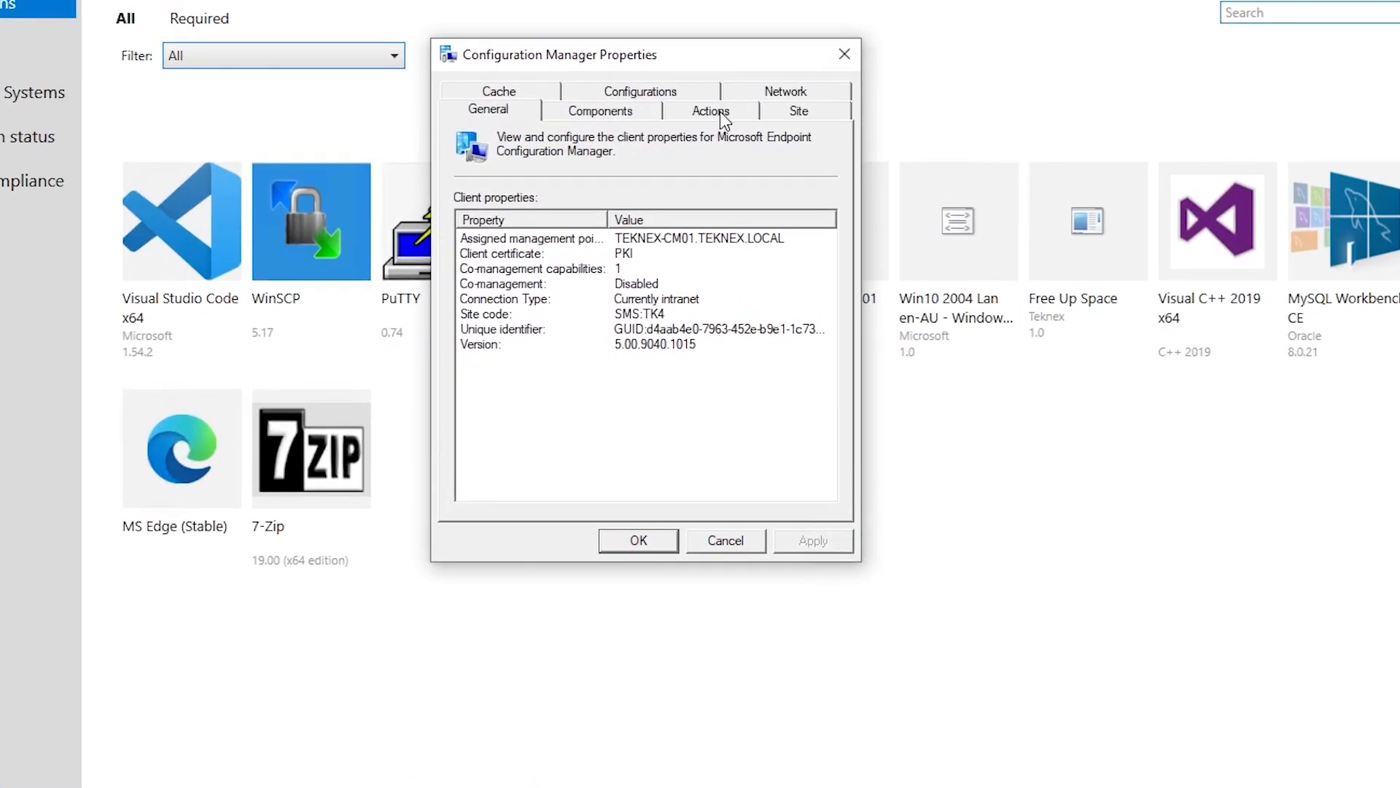
left_click(252, 106)
left_click(588, 232)
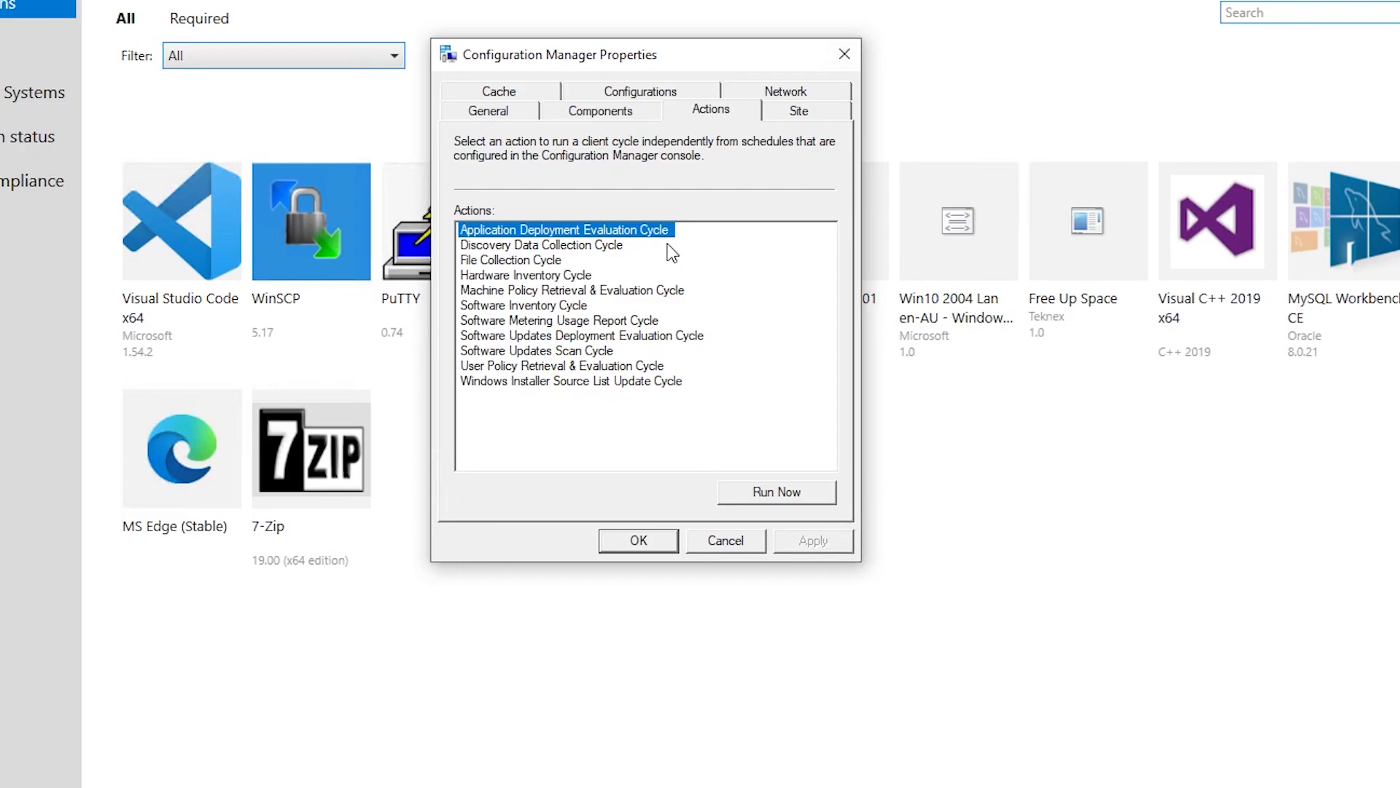
left_click(776, 496)
left_click(851, 467)
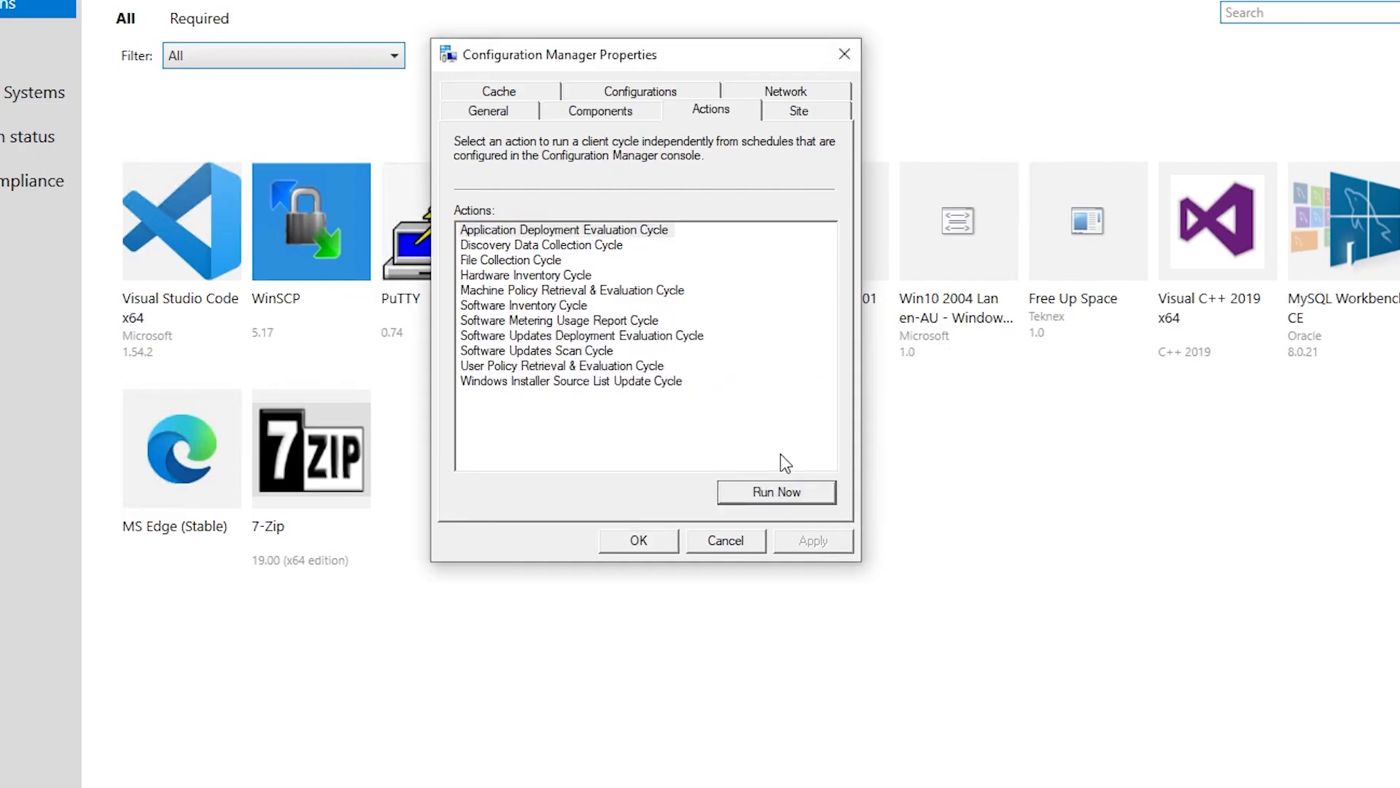
Step: Run the Machine Policy Retrieval & Evaluation Cycle, and open the new VS Code application's details in Software Center
left_click(519, 291)
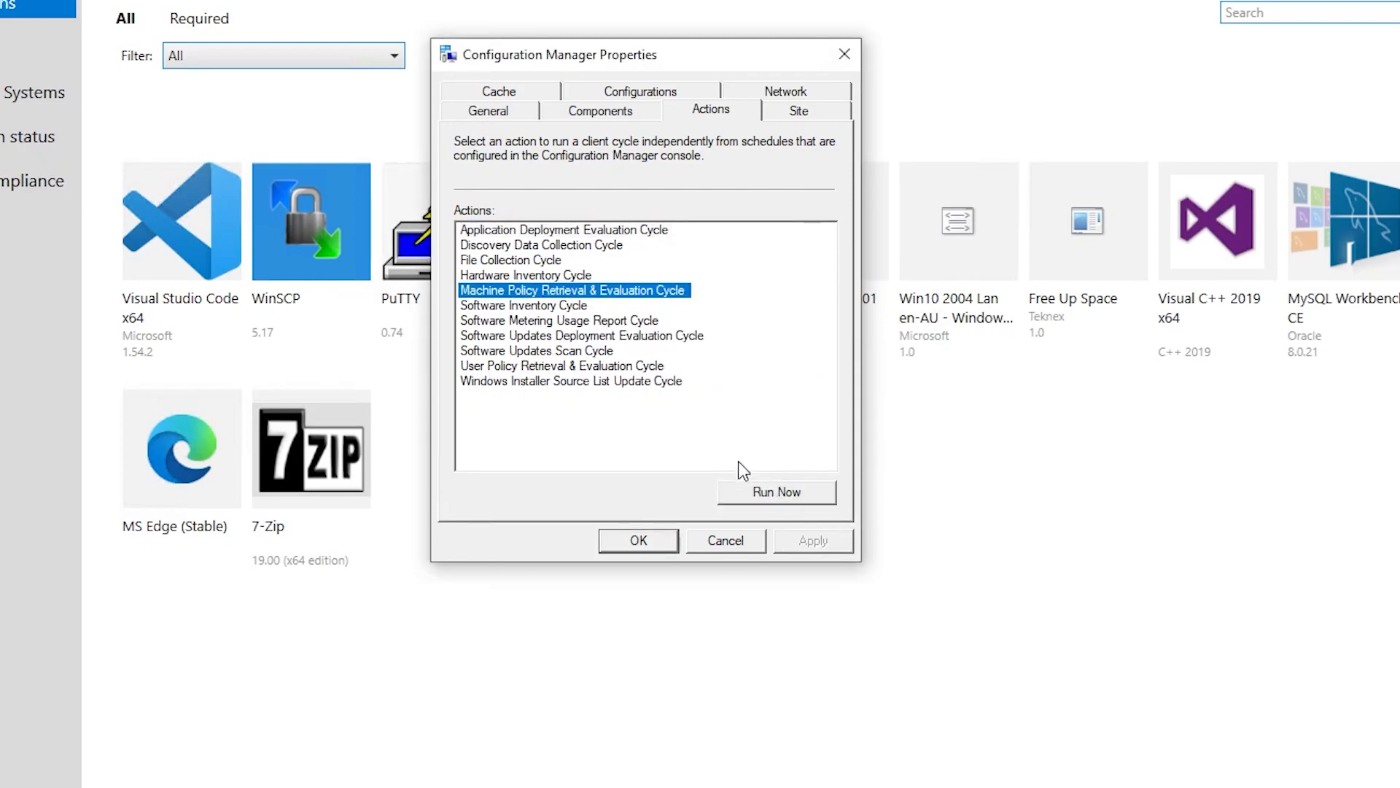
left_click(781, 496)
left_click(897, 466)
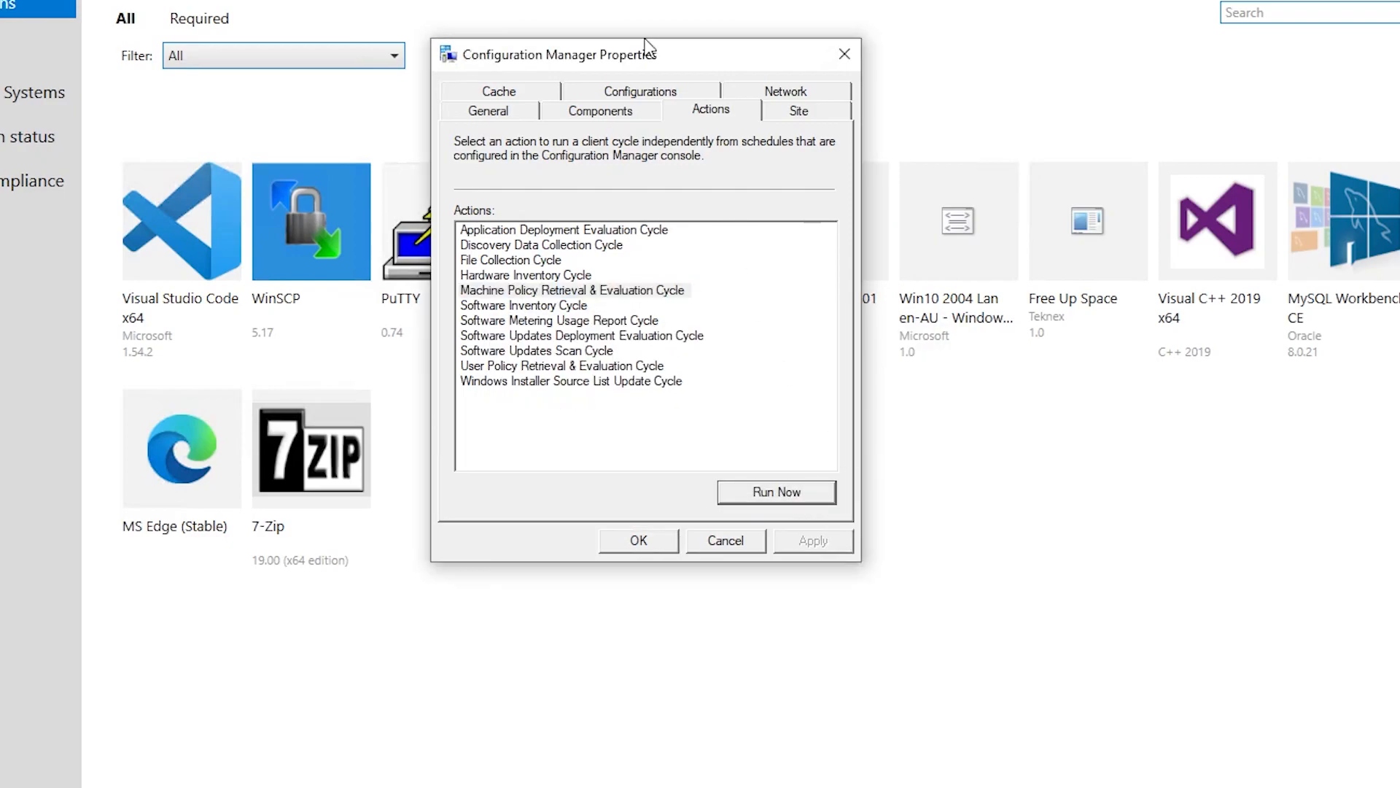
left_click_drag(650, 42, 714, 45)
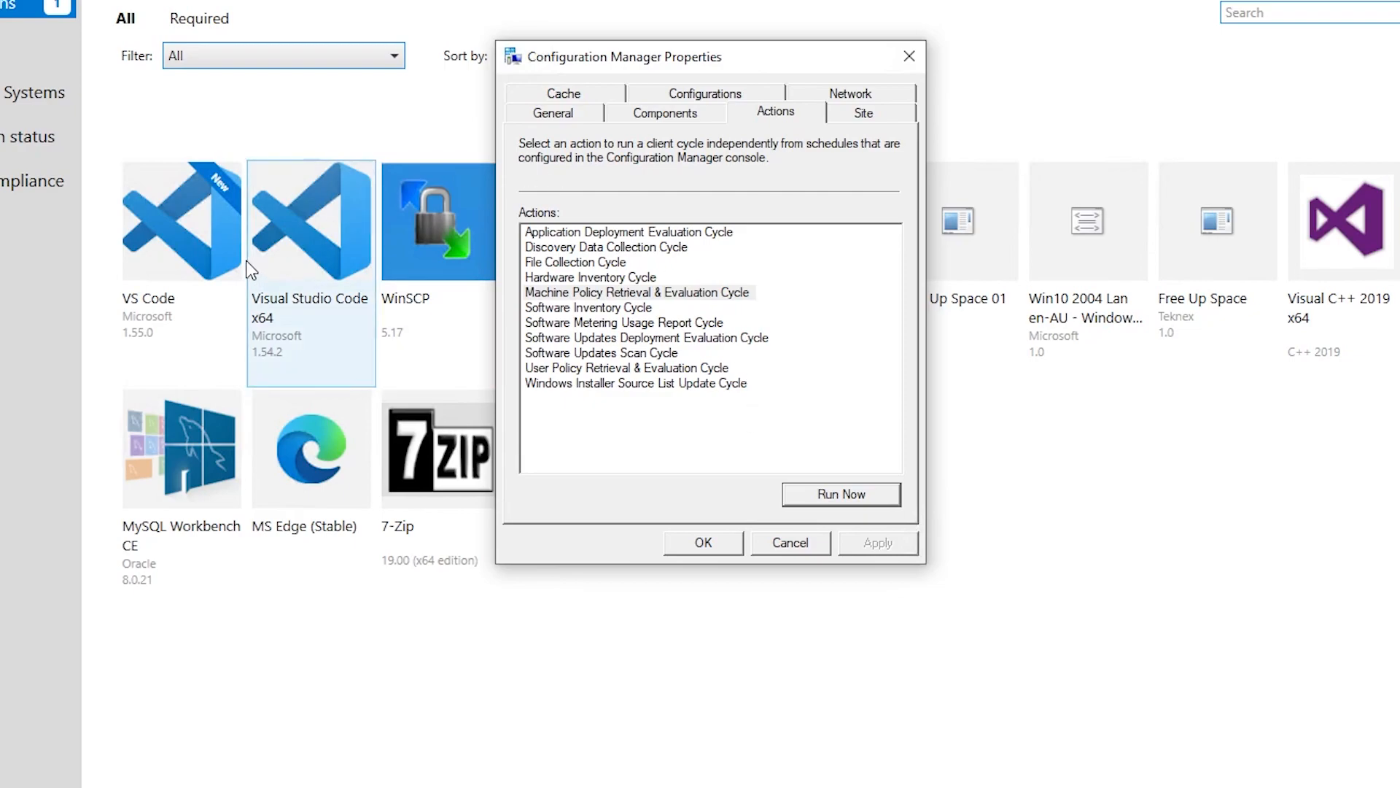
left_click(217, 264)
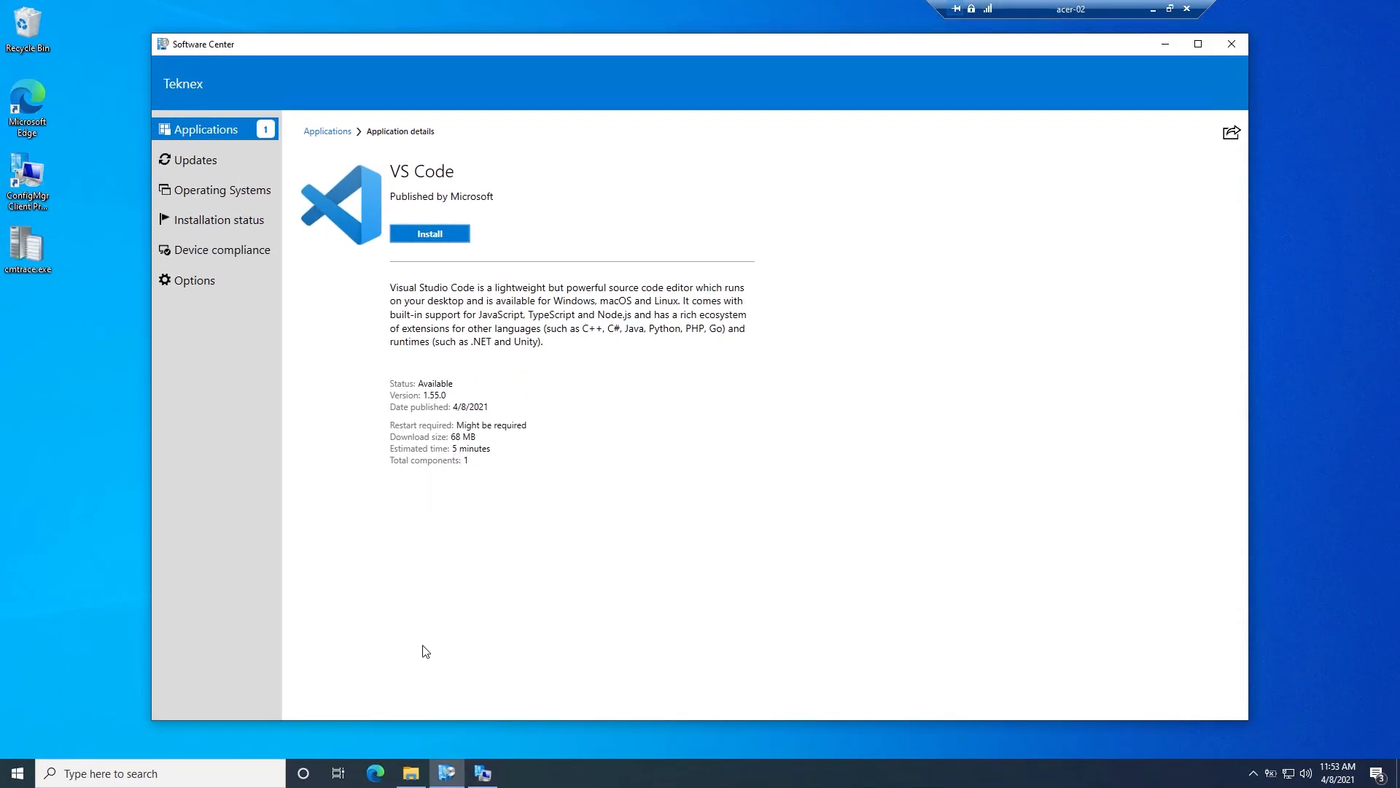
Step: Browse to C:\Windows\ccmcache in File Explorer and arrange it side by side with Software Center
left_click(412, 780)
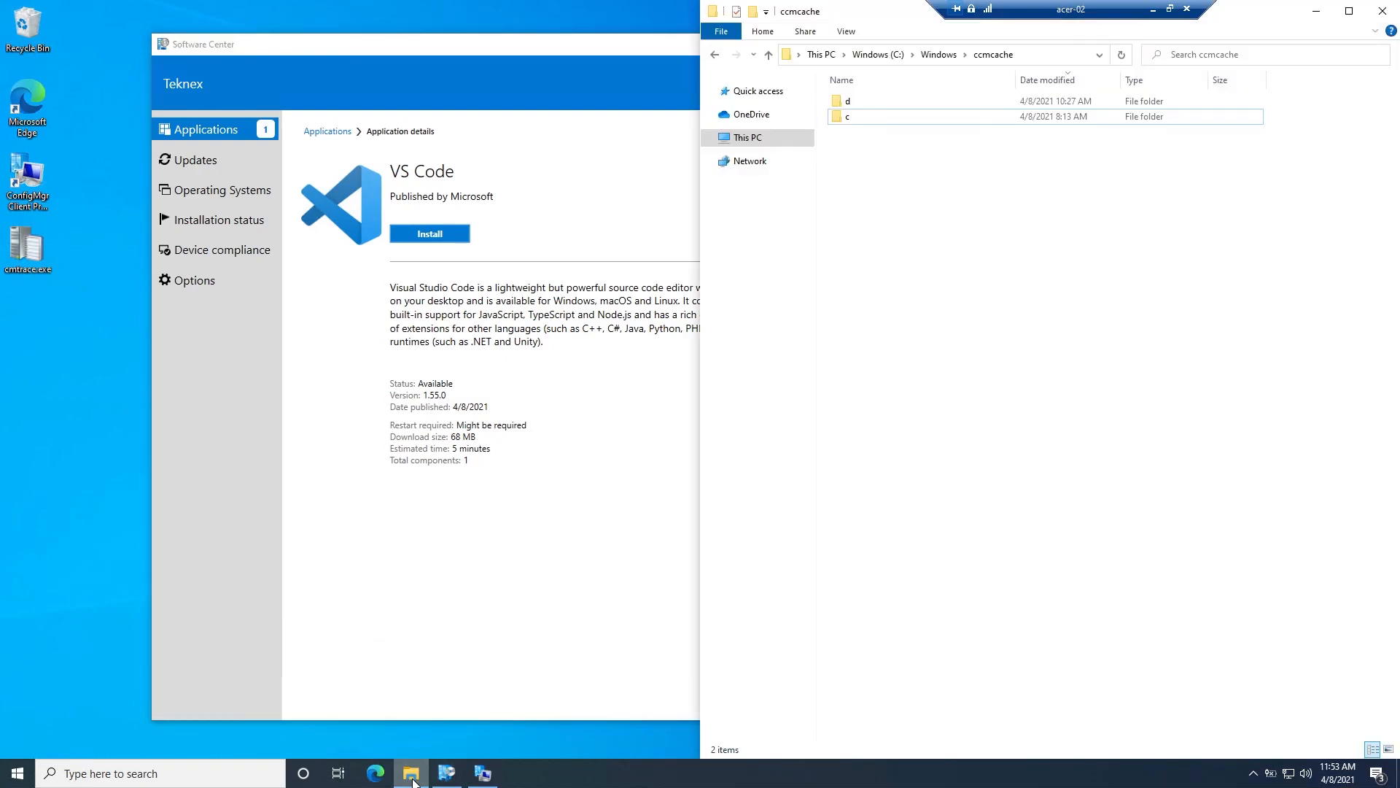
left_click(748, 138)
double_click(951, 257)
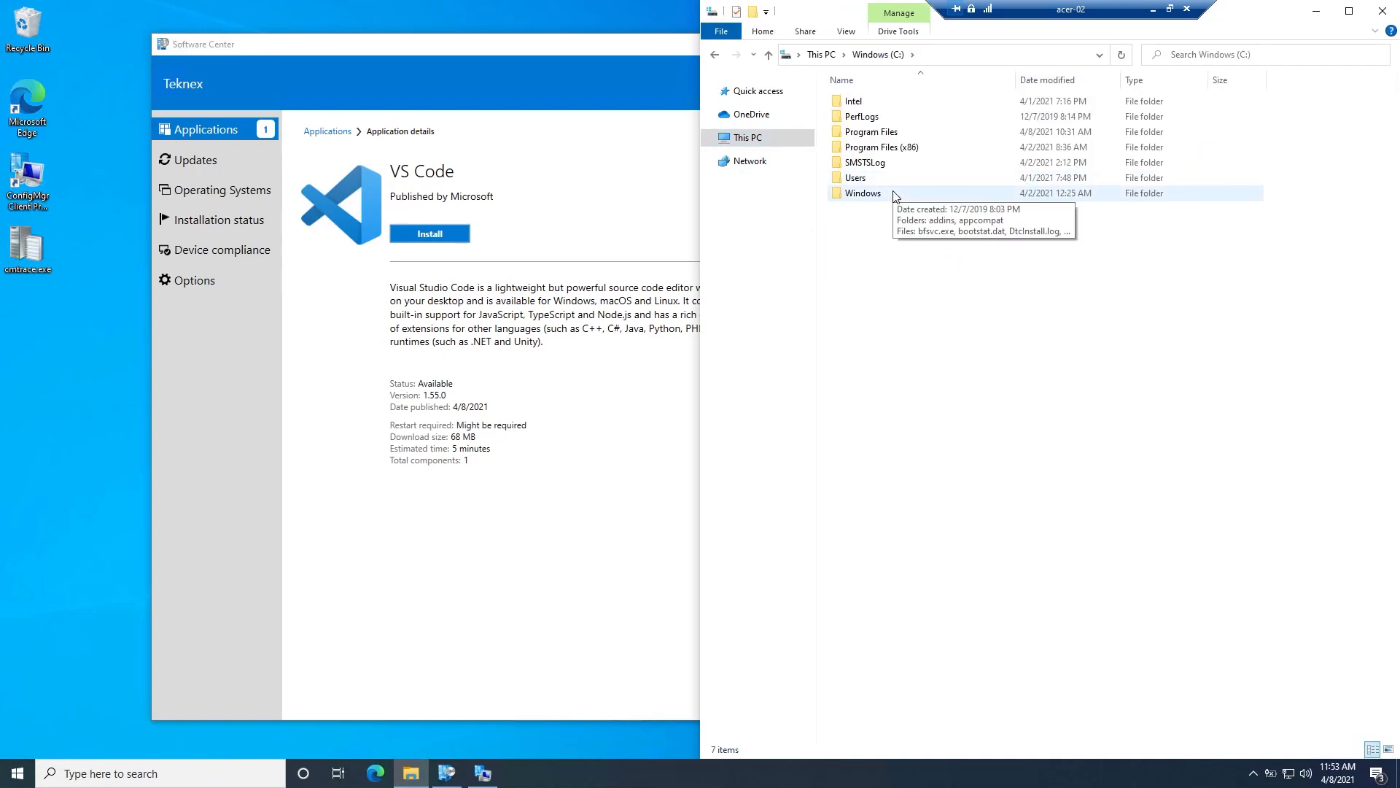
double_click(899, 194)
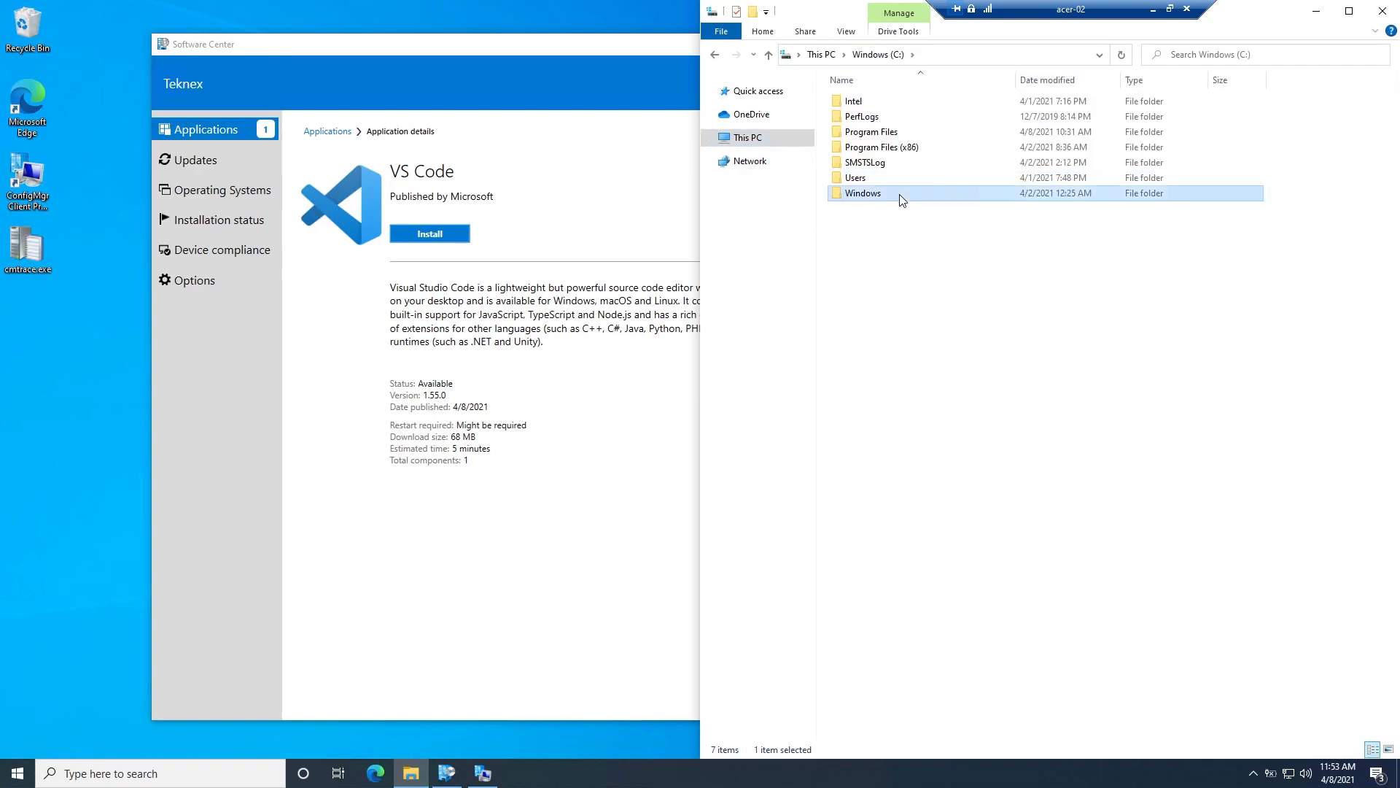
double_click(885, 255)
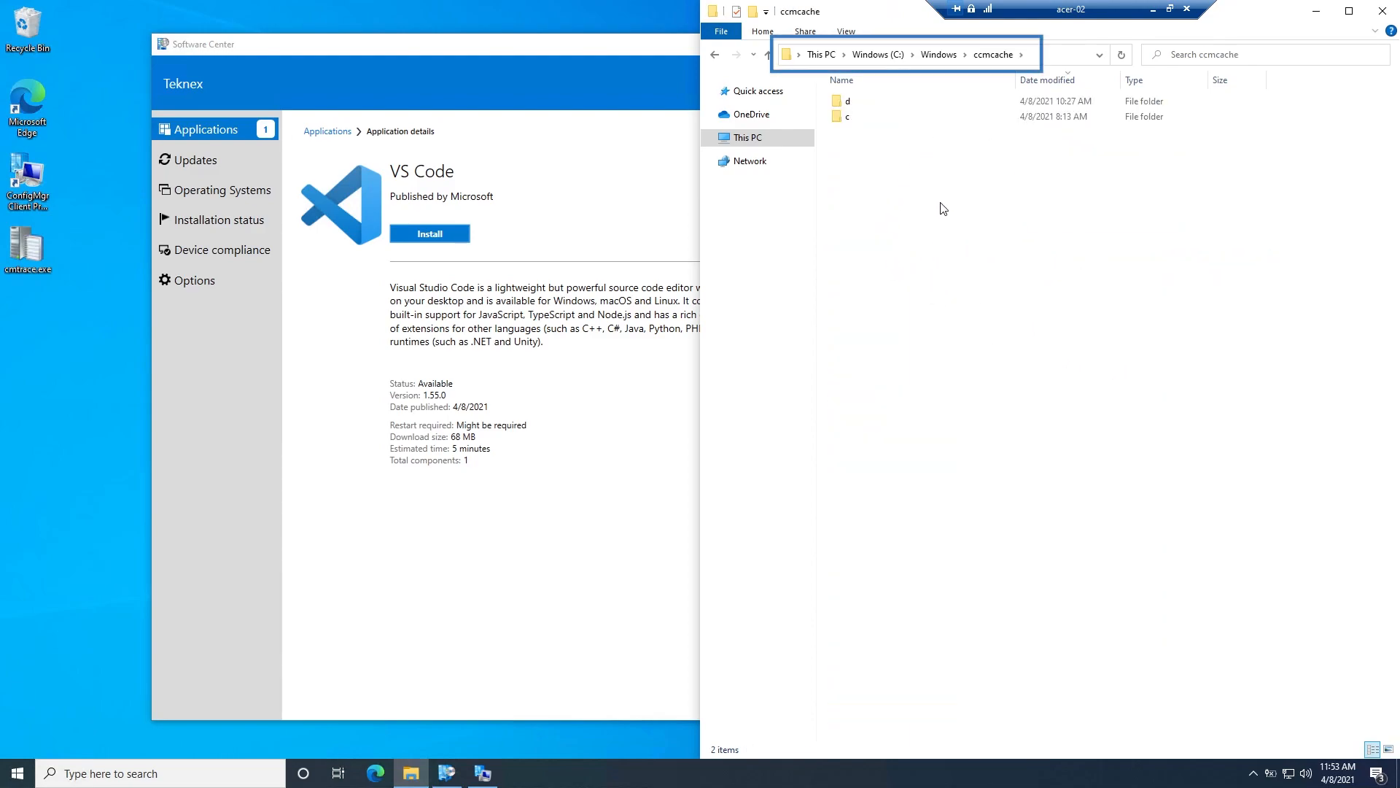
left_click_drag(601, 50, 2, 205)
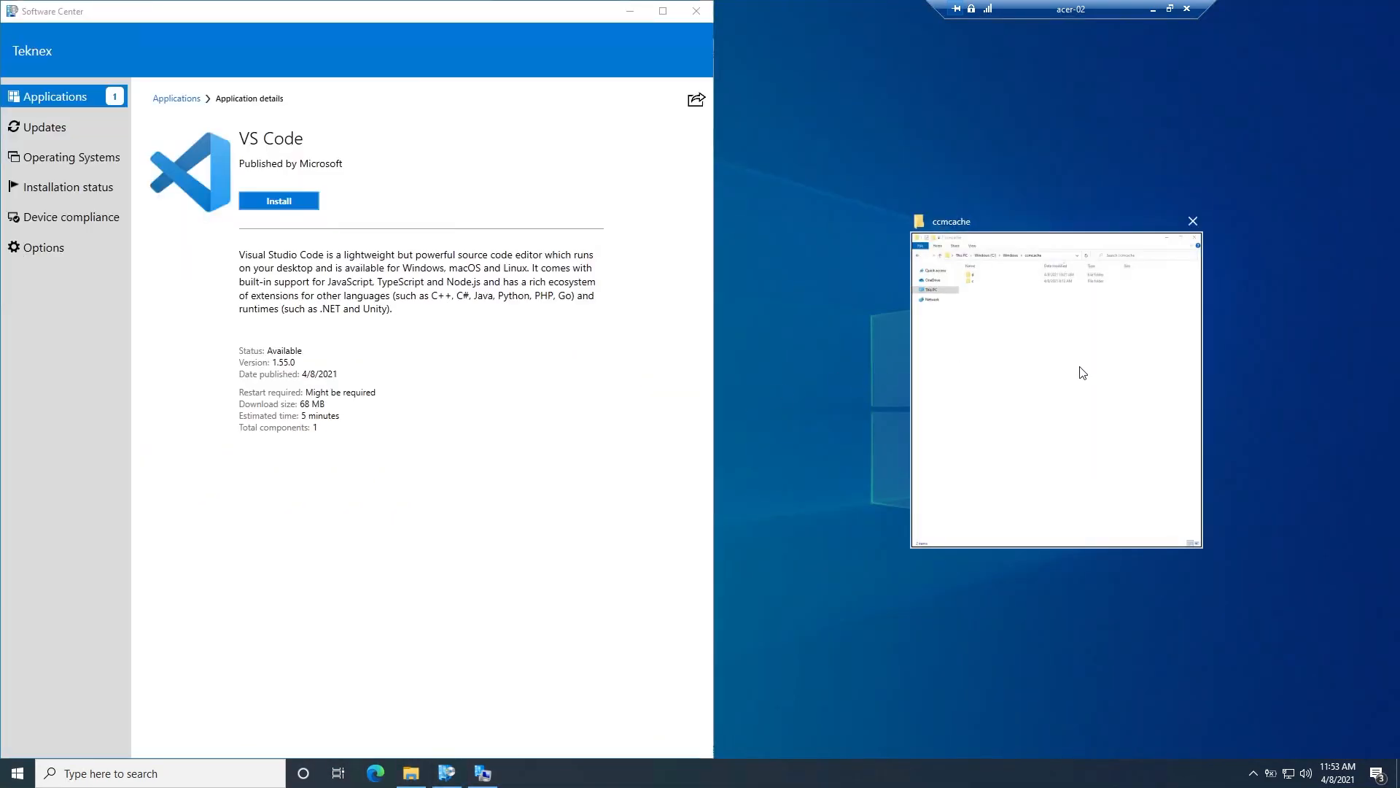
left_click(1082, 372)
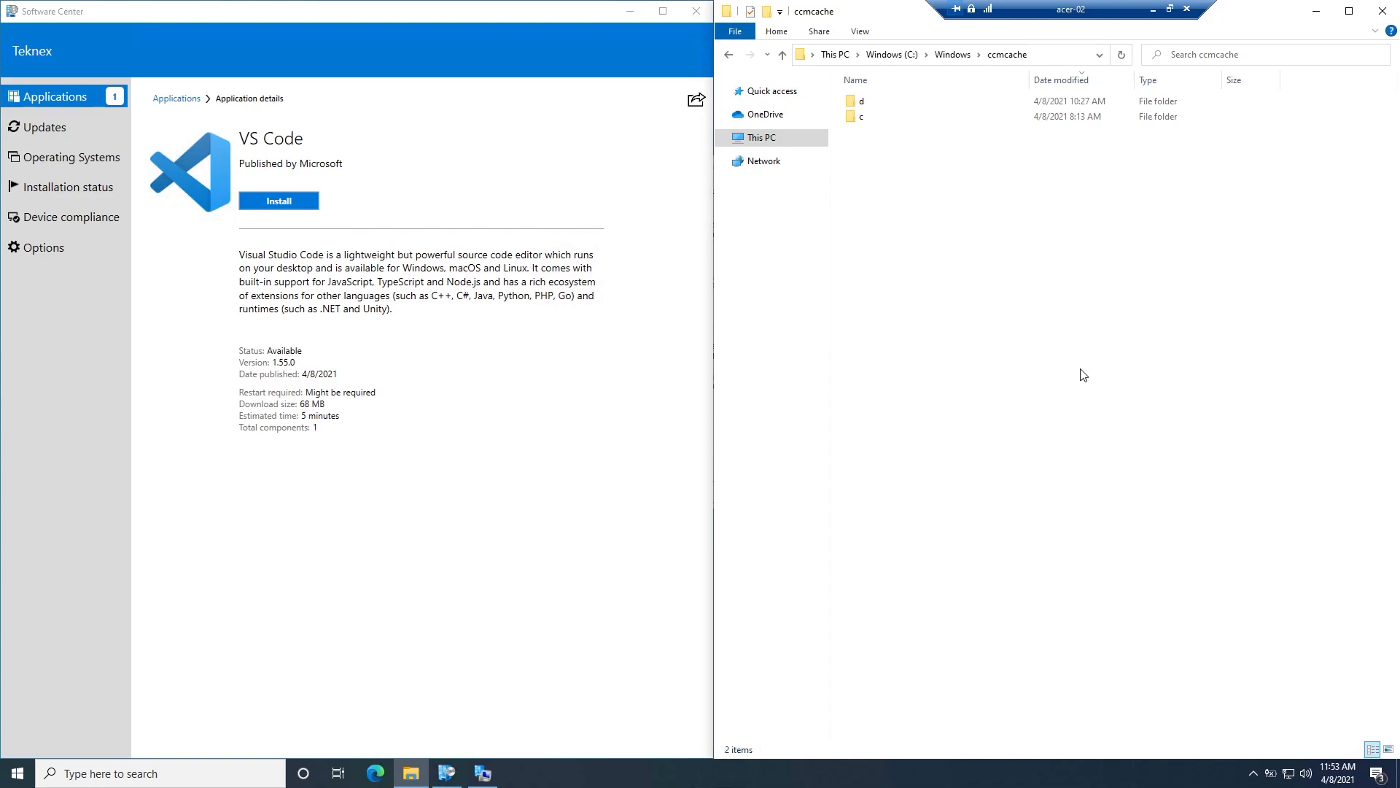
Step: Open a second File Explorer window and browse to the C:\Windows\CCM\Logs folder
key("super+r")
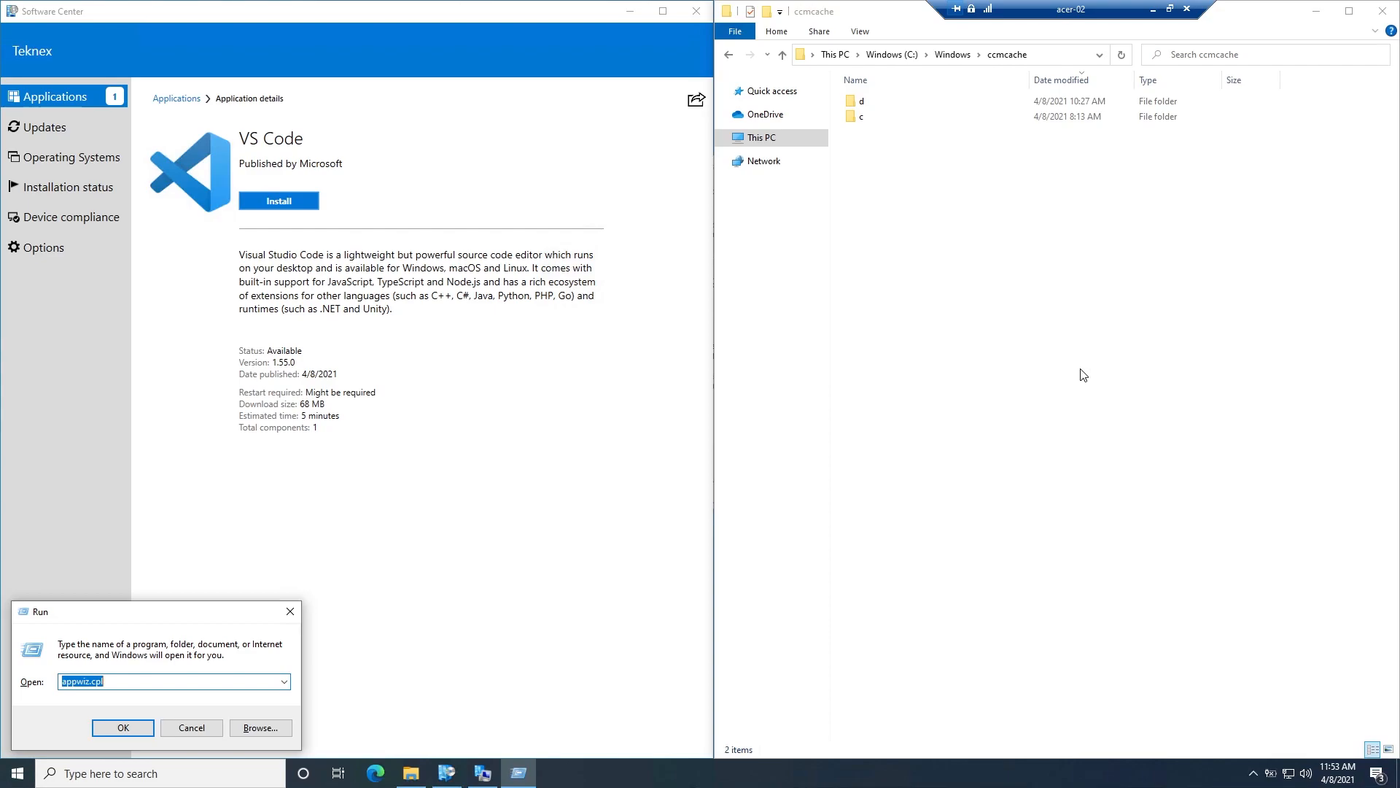
key("super+e")
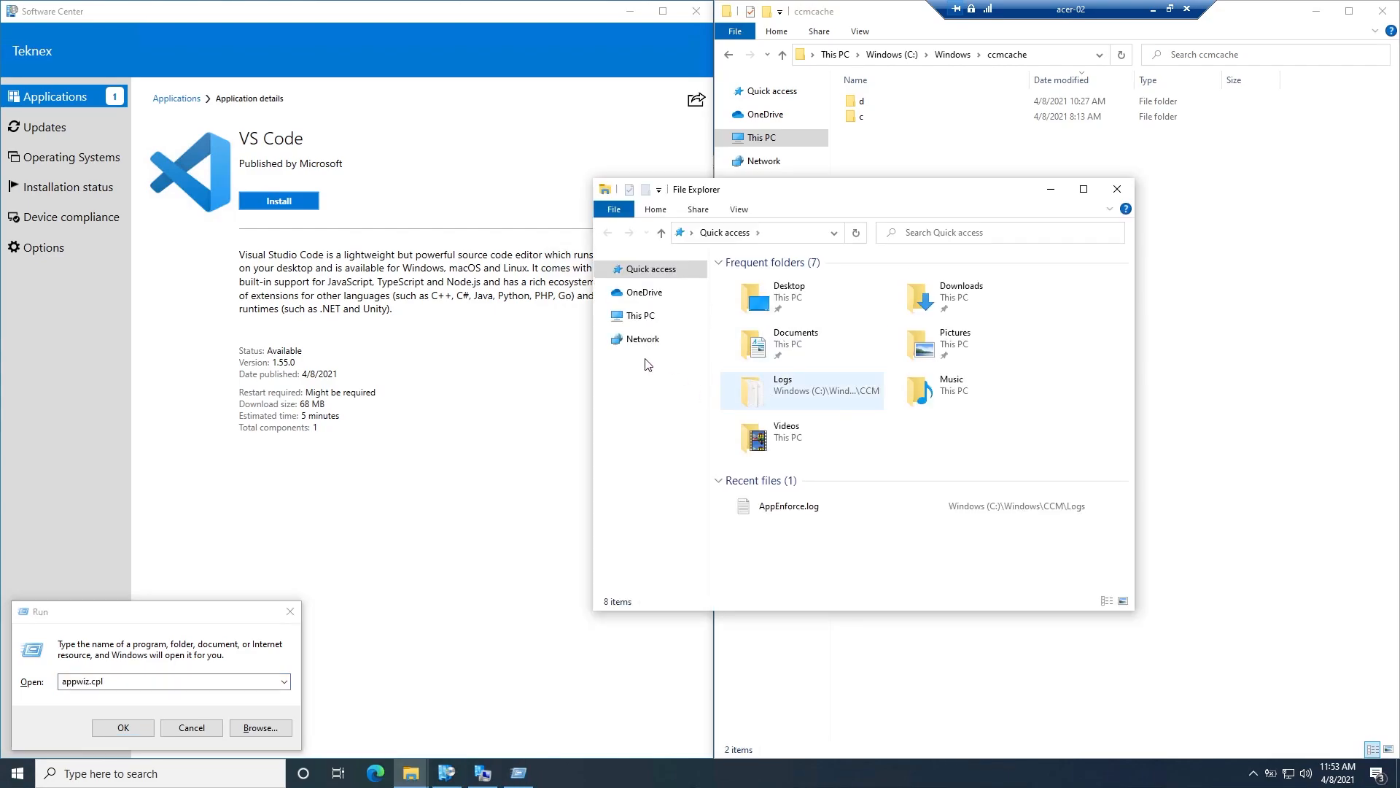
left_click(642, 315)
double_click(879, 476)
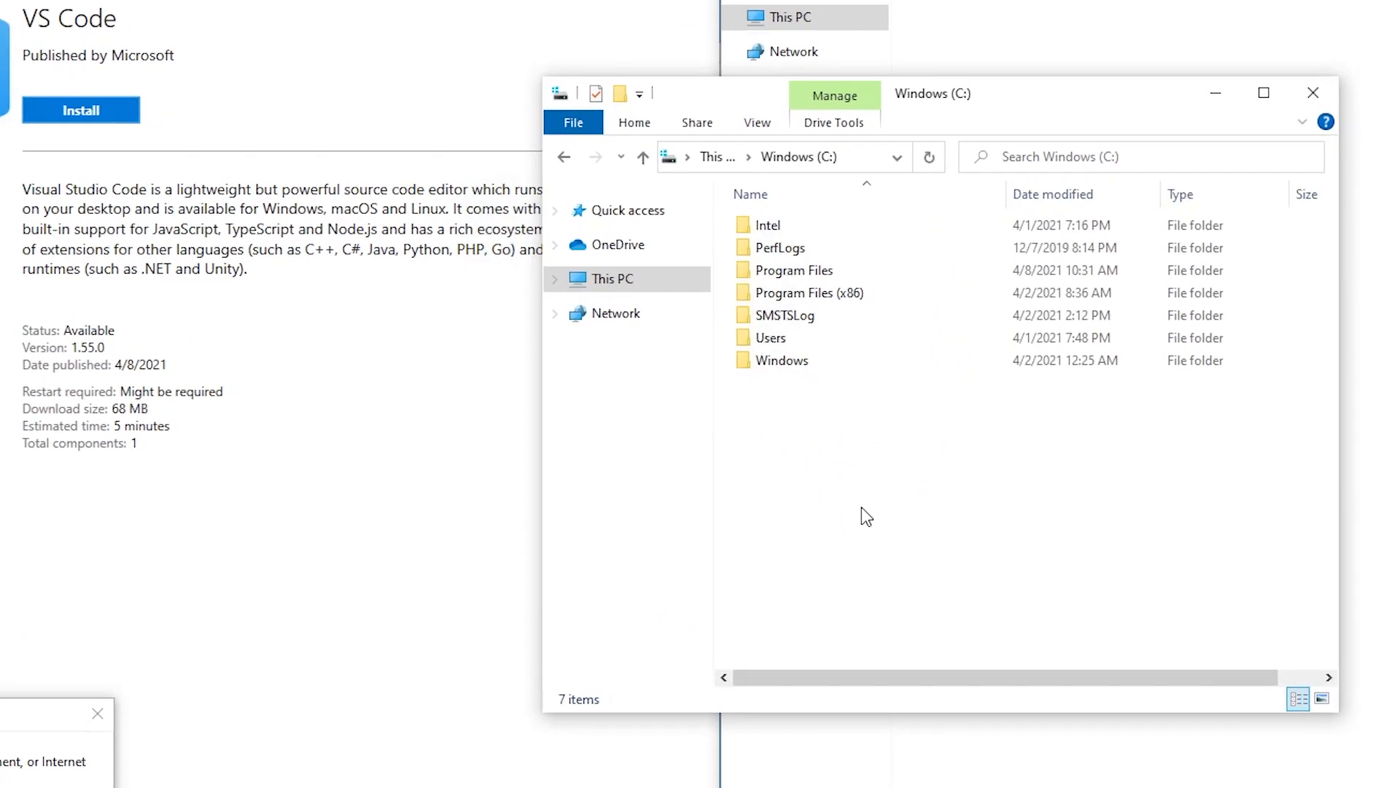
double_click(808, 365)
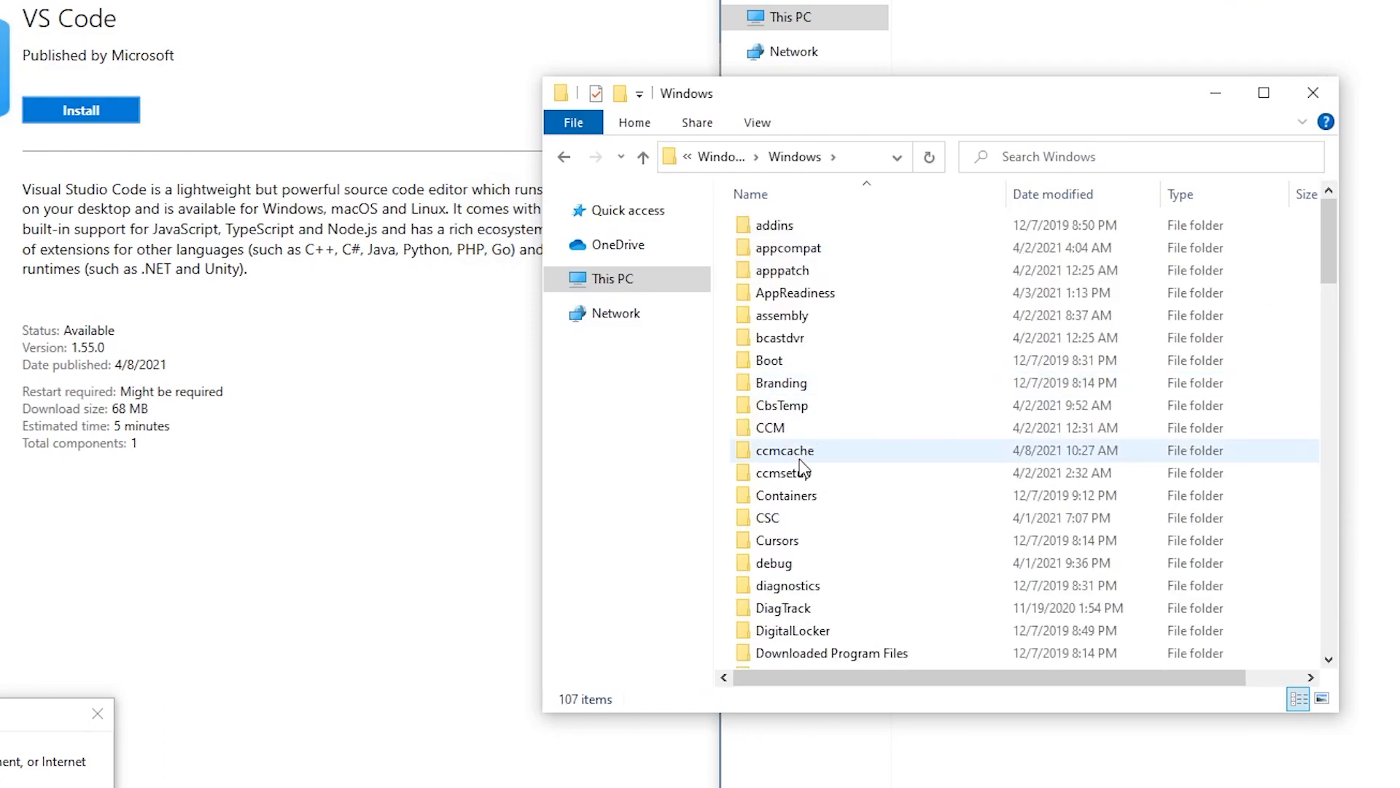
left_click(803, 429)
double_click(802, 427)
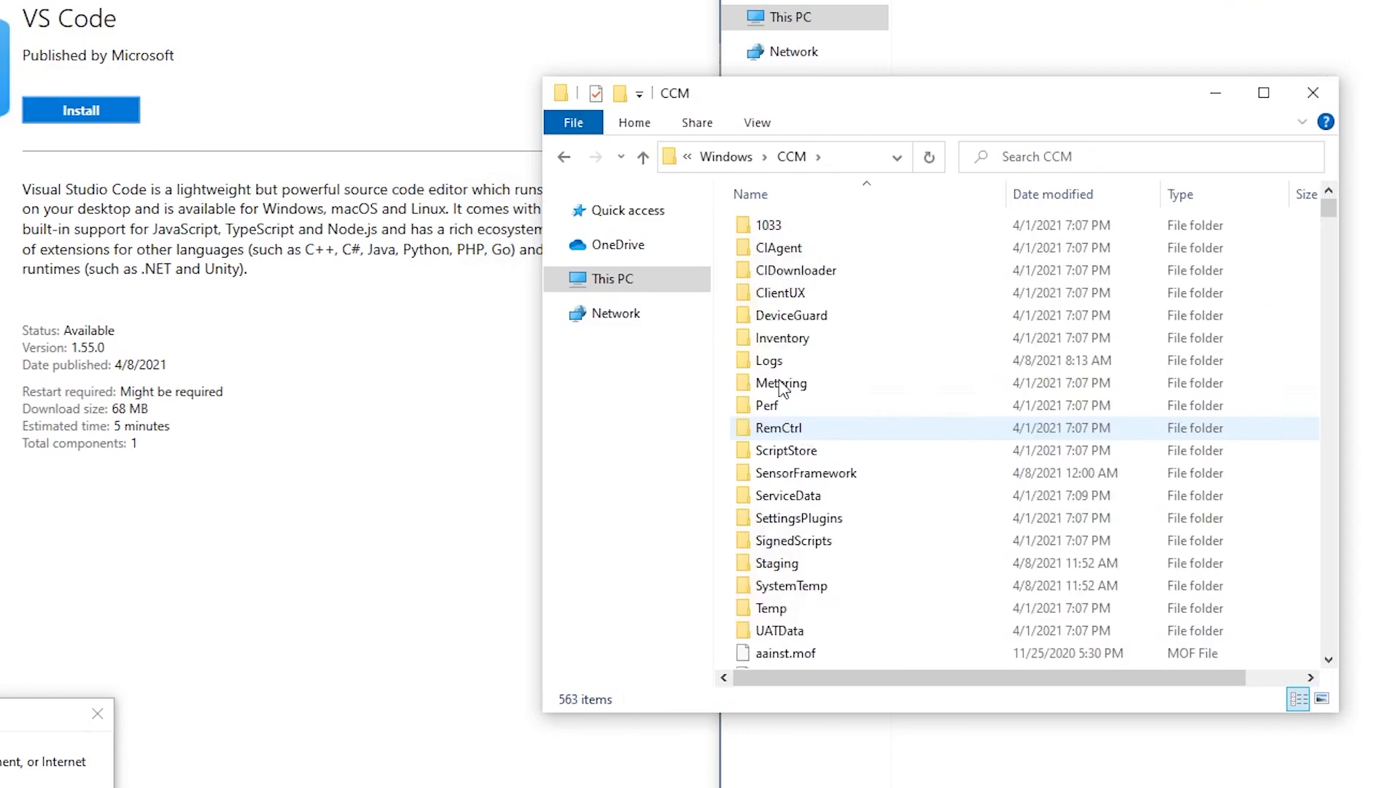
double_click(793, 362)
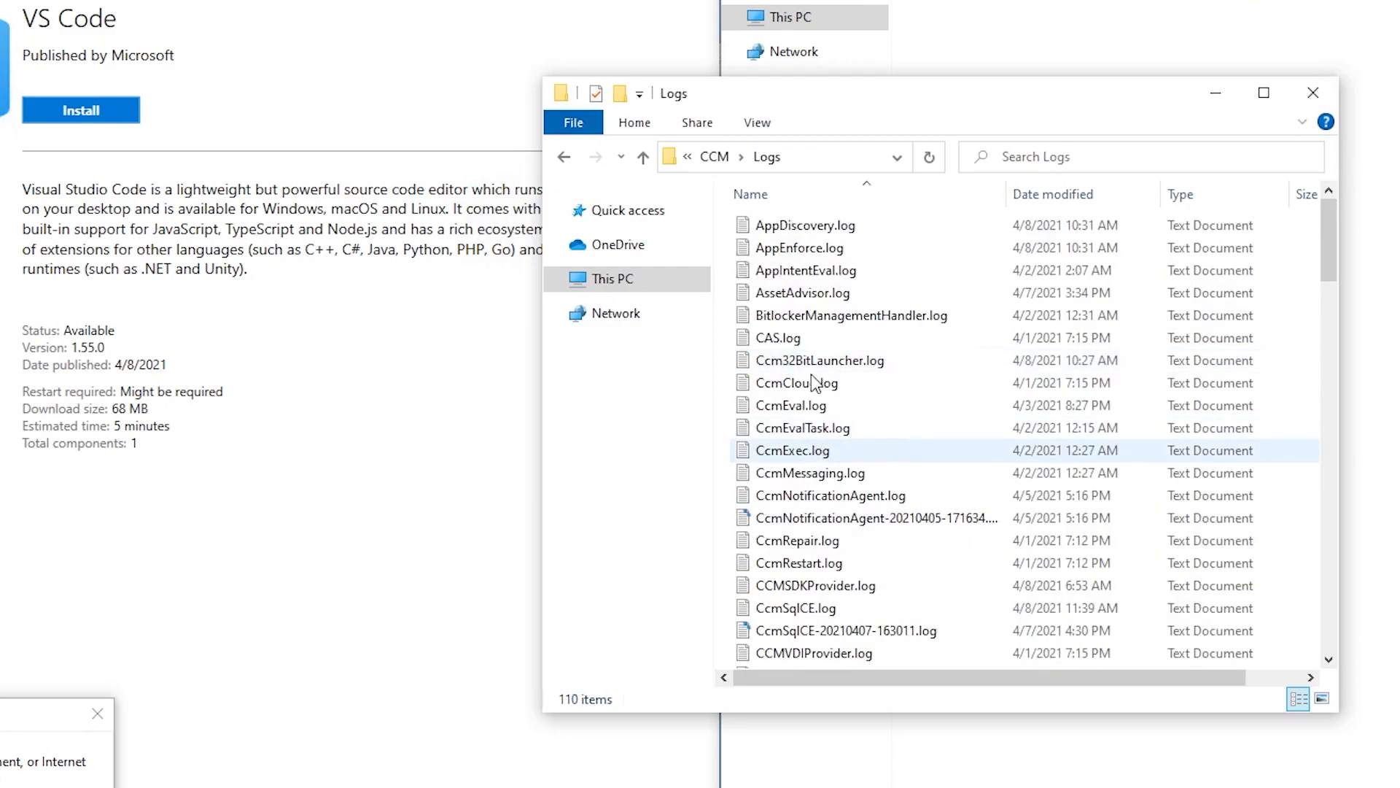
Step: Open AppEnforce.log with the Configuration Manager Trace Log Tool
left_click(841, 251)
right_click(841, 251)
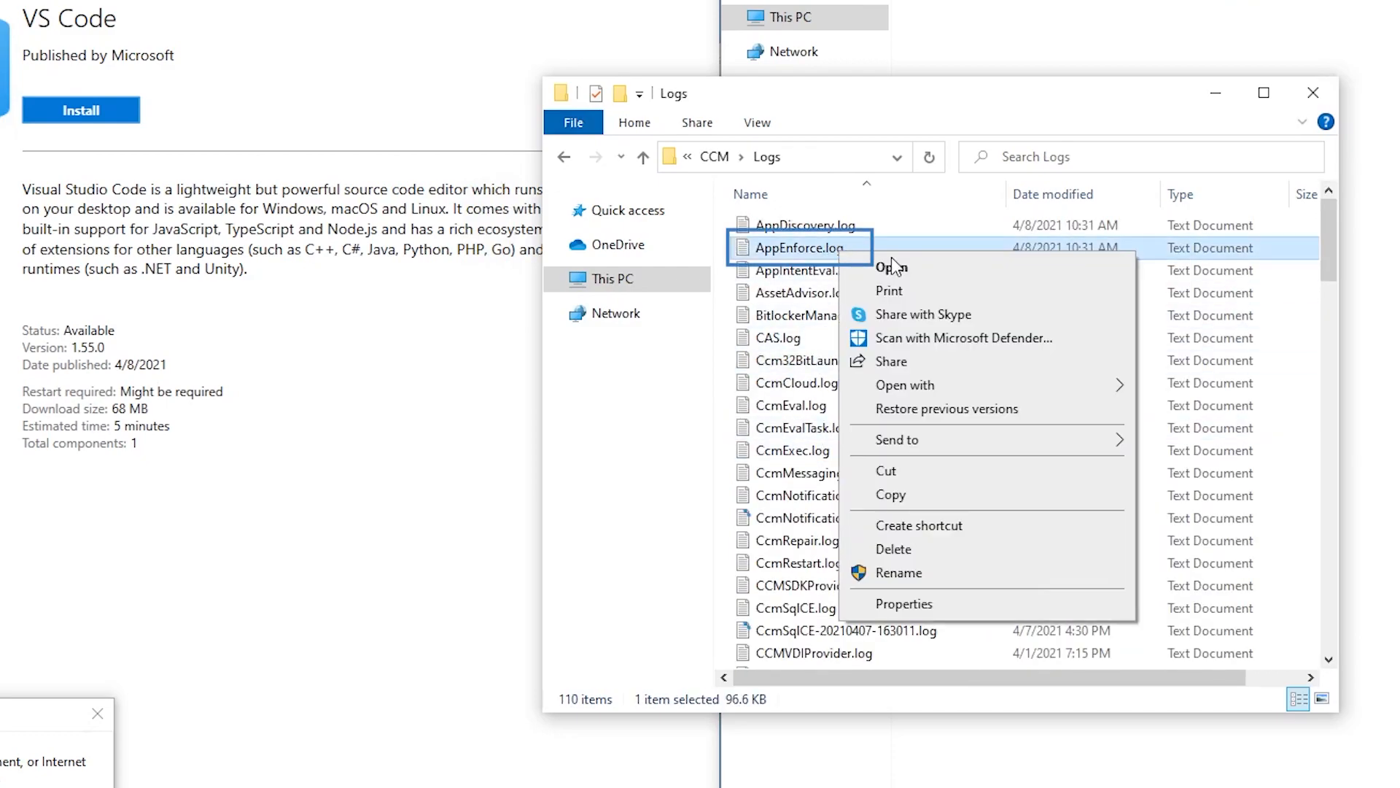
mouse_move(1063, 394)
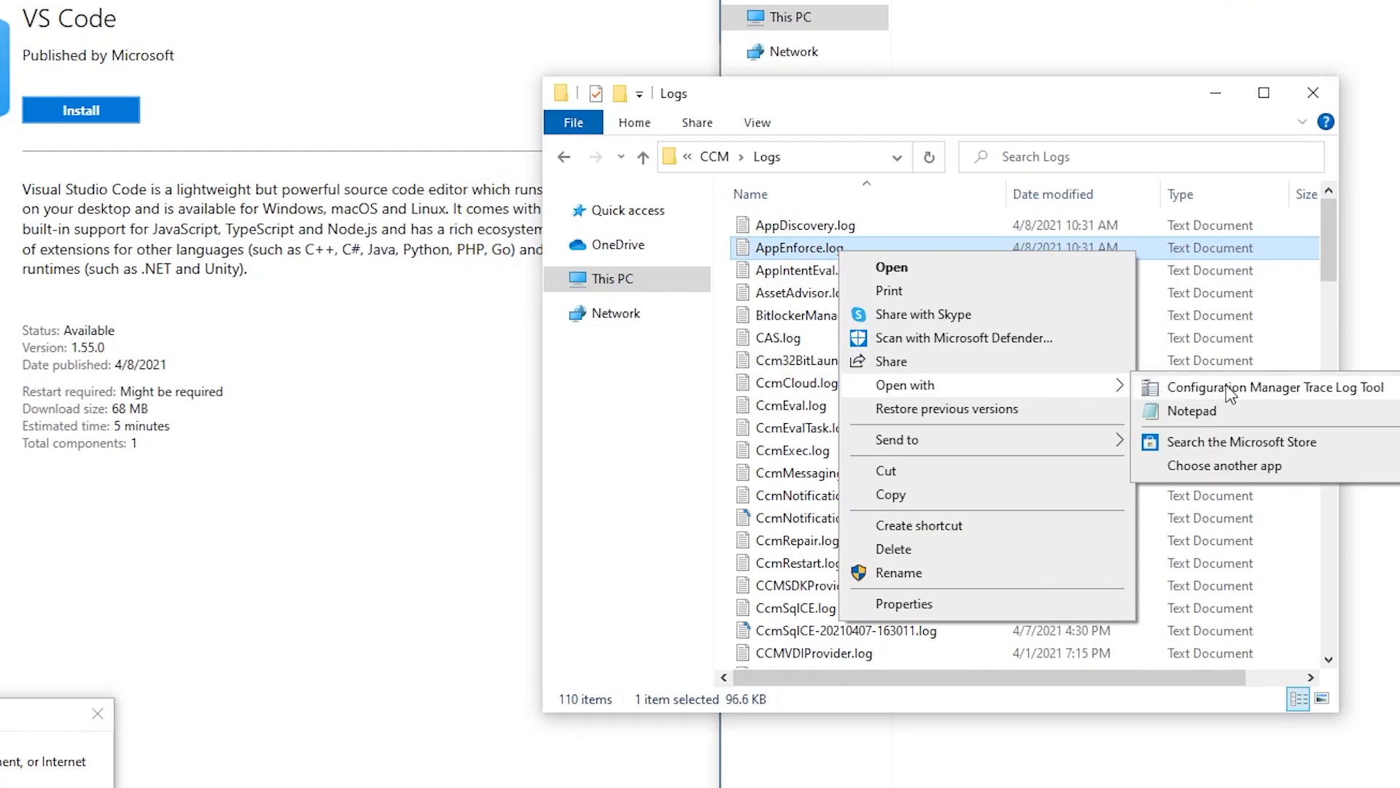
left_click(1227, 386)
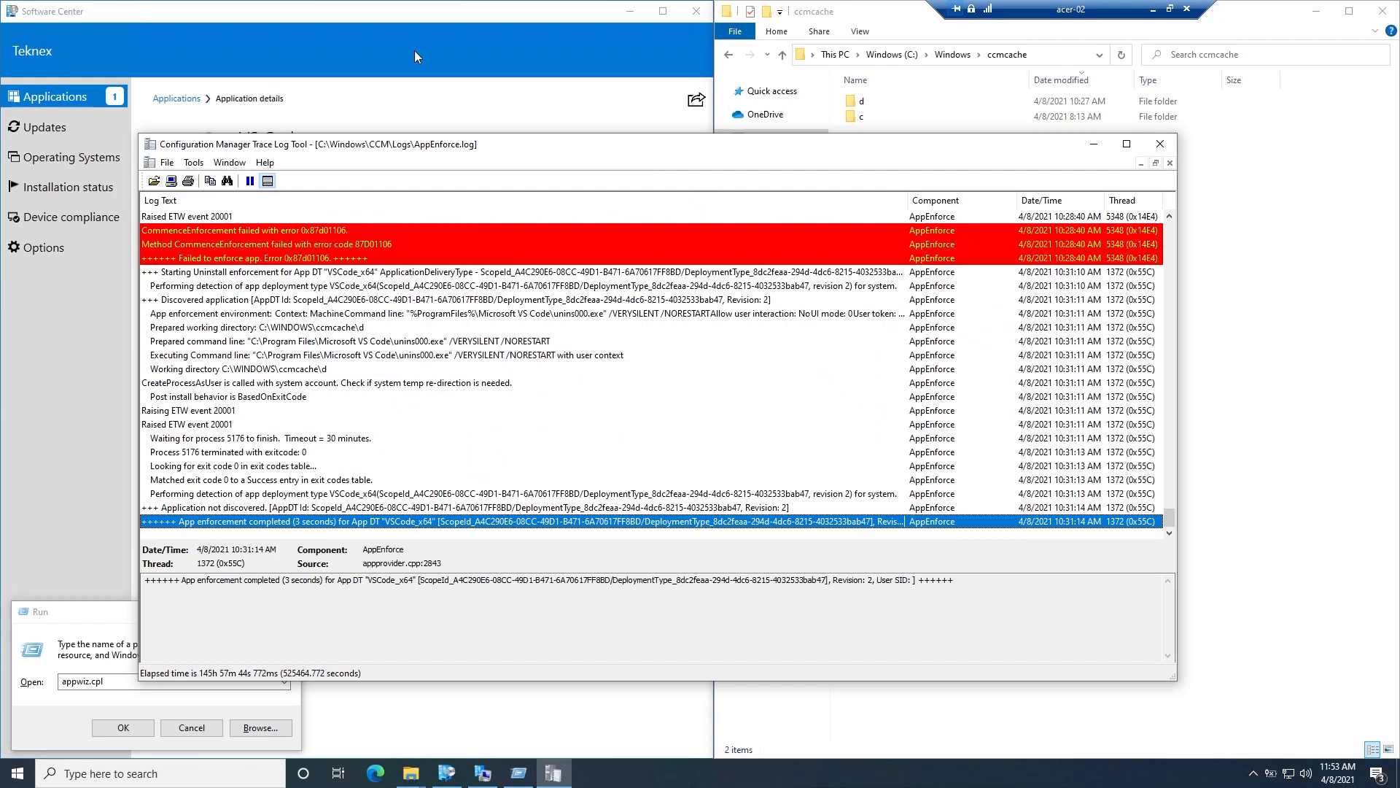
Step: Bring Software Center and the ccmcache folder to the front, and start installing VS Code
left_click(479, 65)
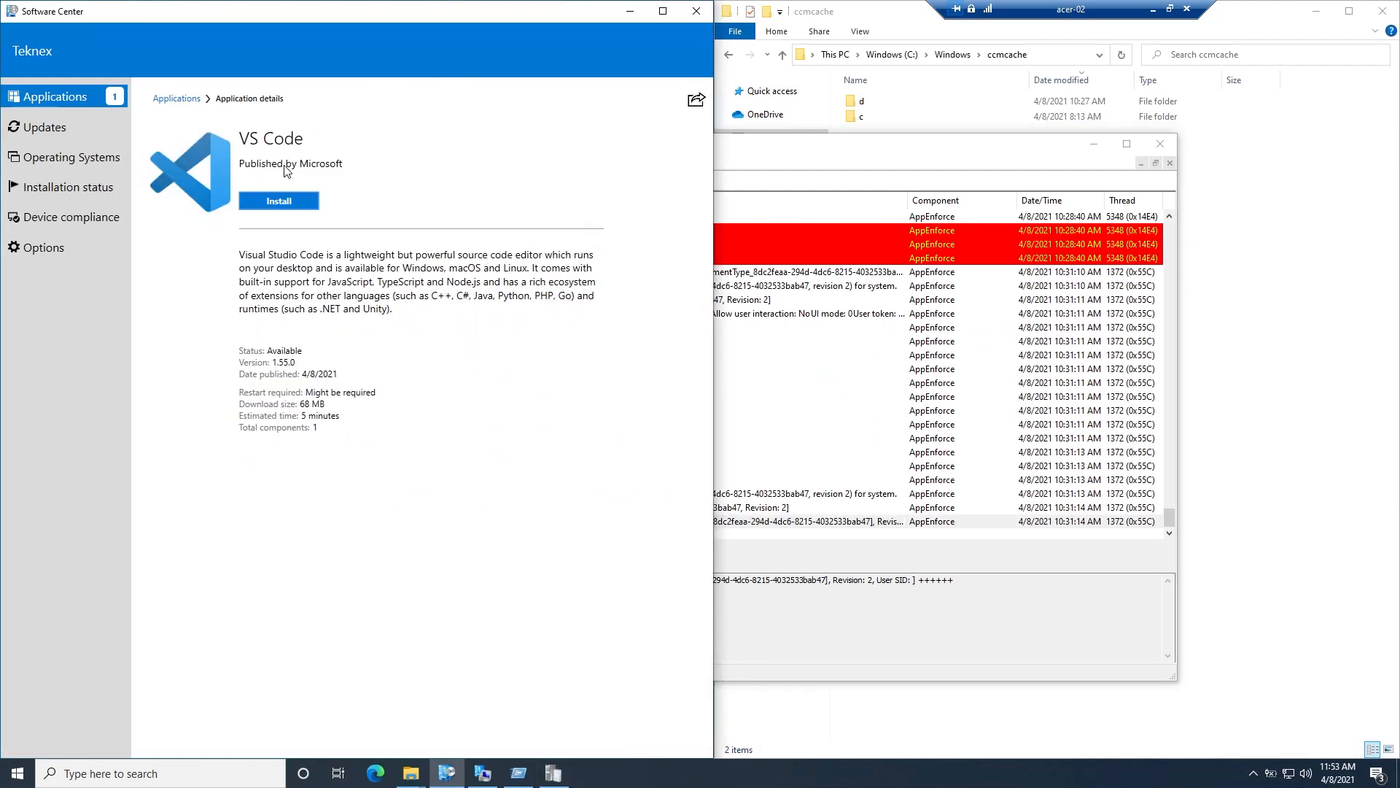
left_click(1301, 275)
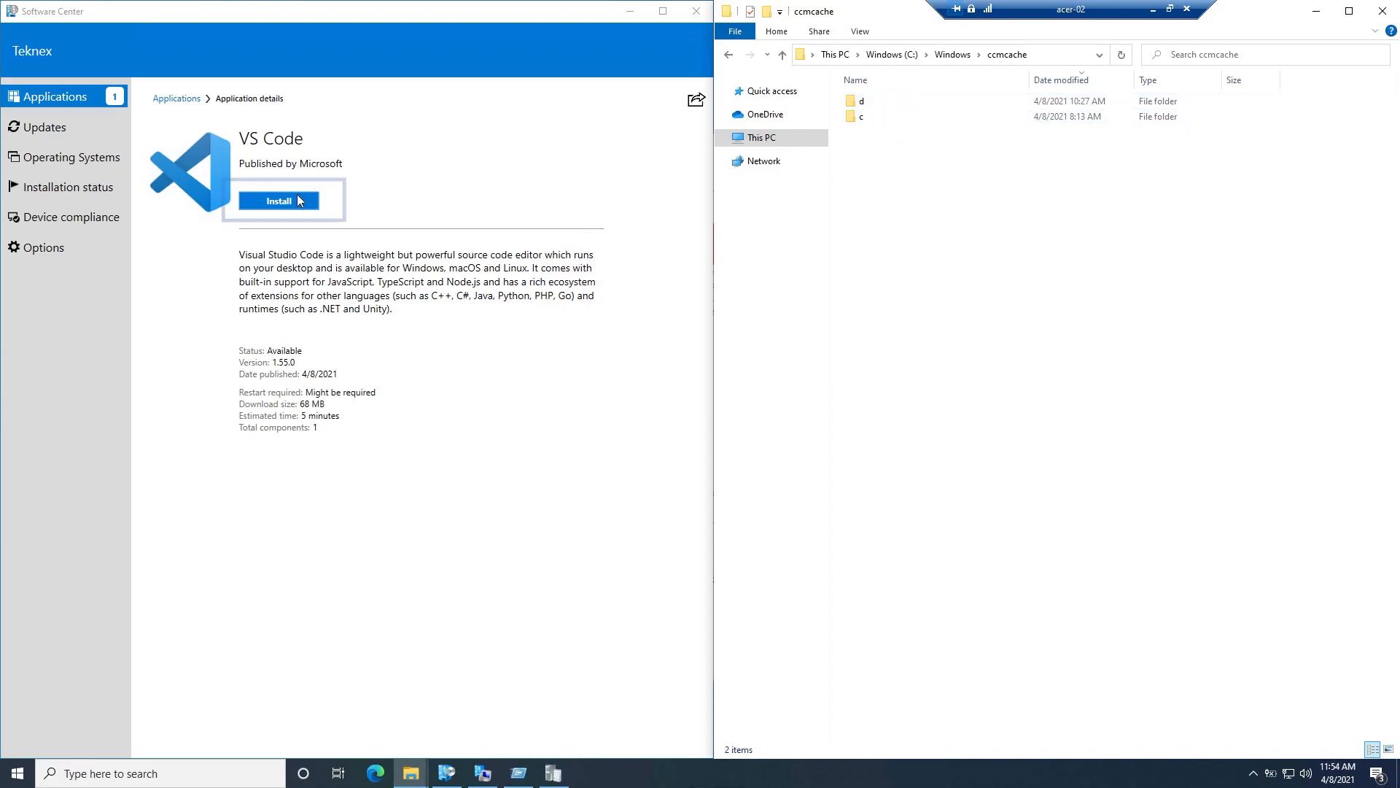
left_click(390, 200)
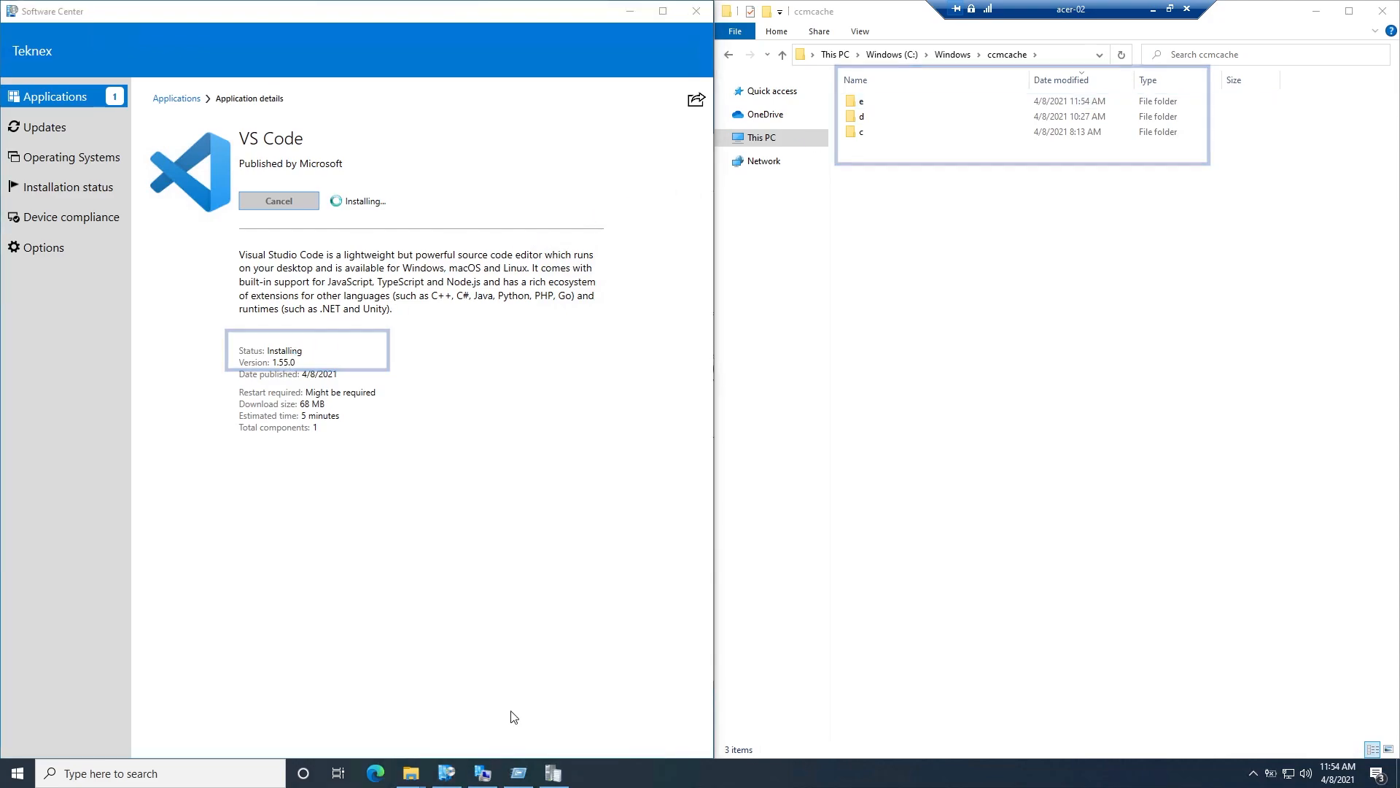
Step: Examine the VS Code install entries in AppEnforce.log, including the working directory, the prepared and executed command lines, and the application detection
left_click(559, 778)
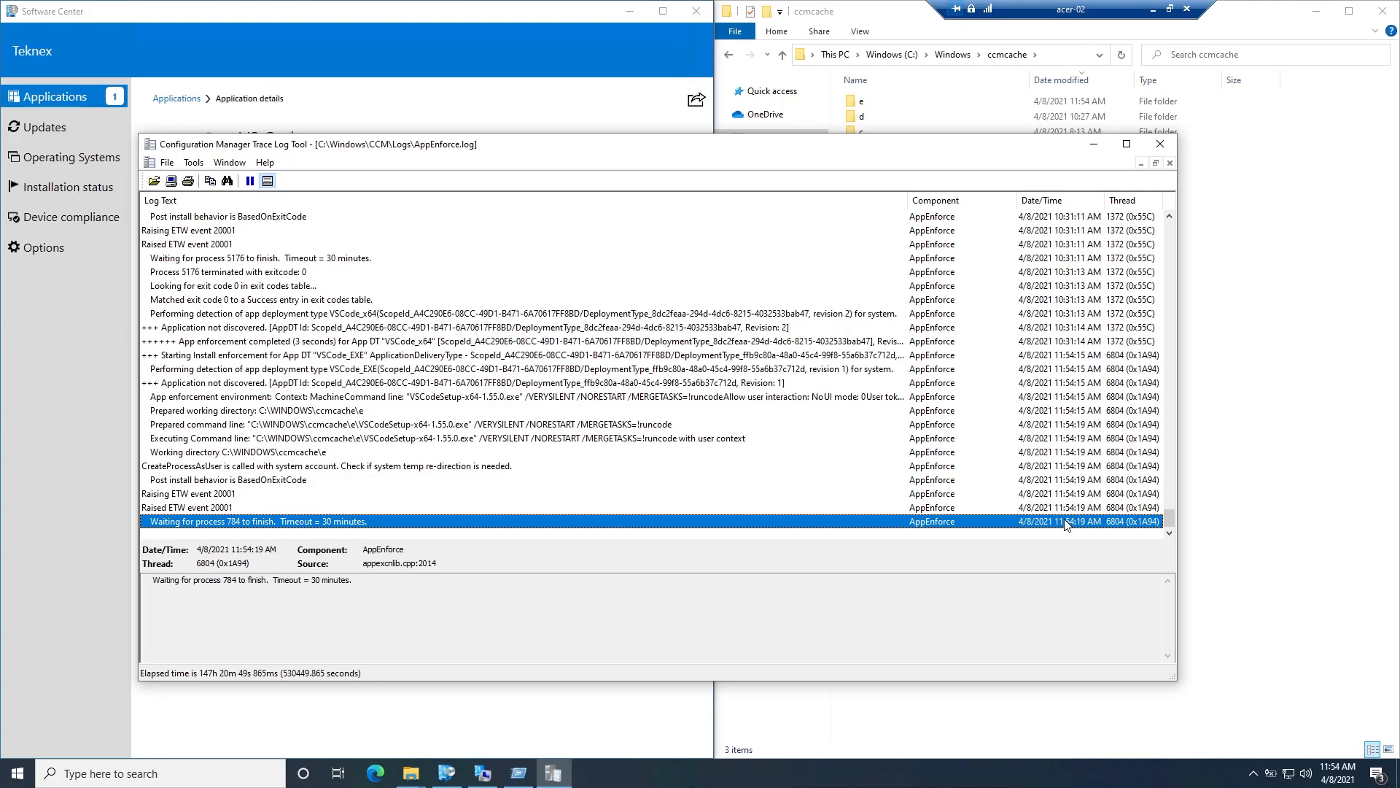
left_click(289, 413)
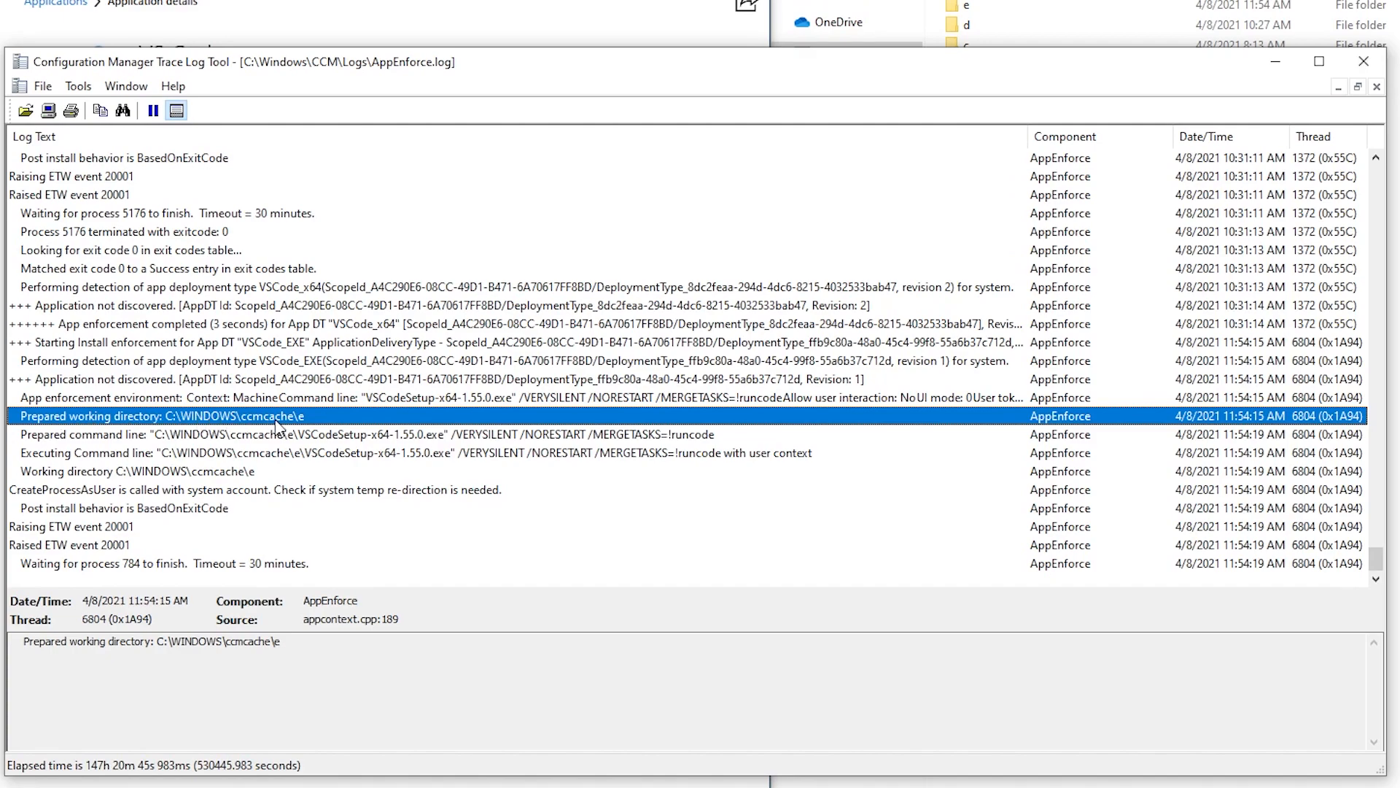
left_click(327, 439)
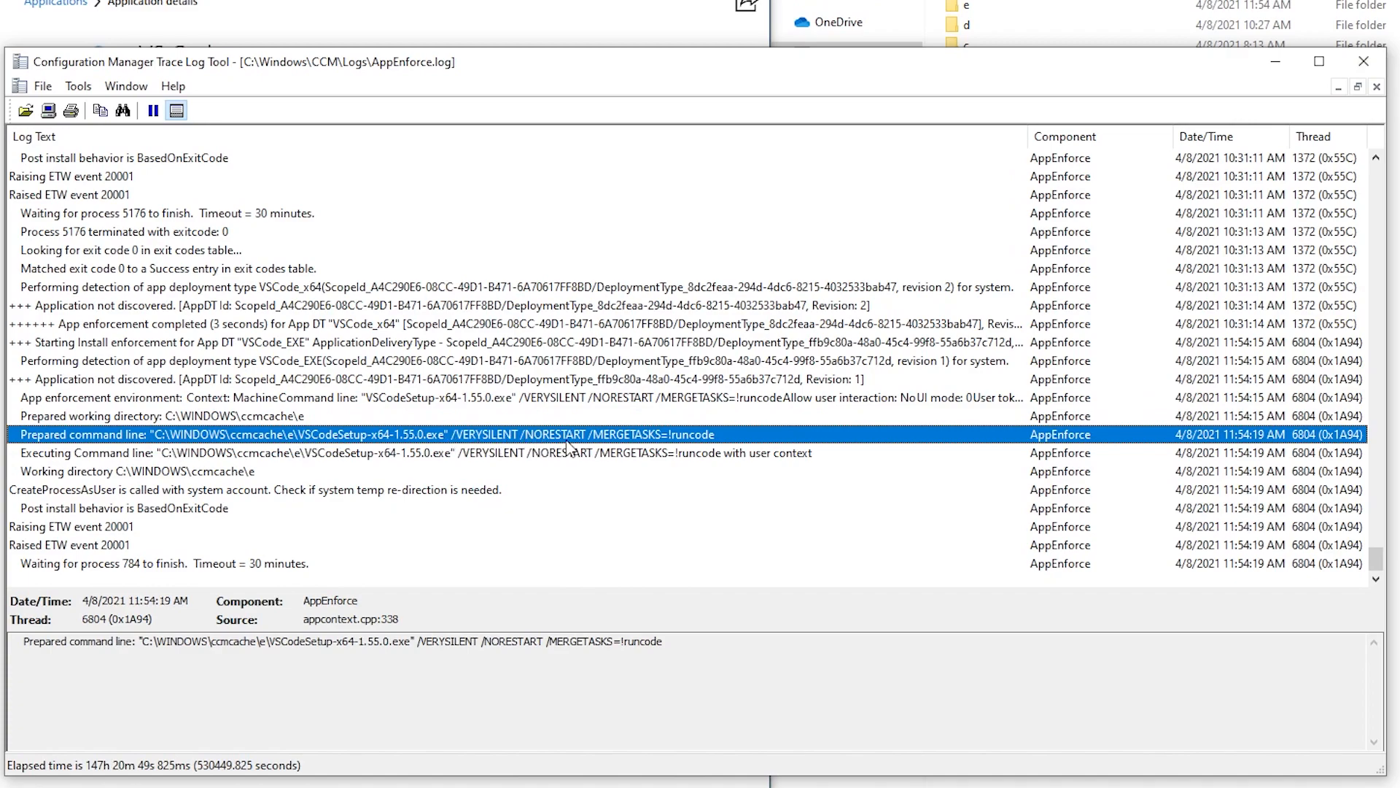
left_click(642, 454)
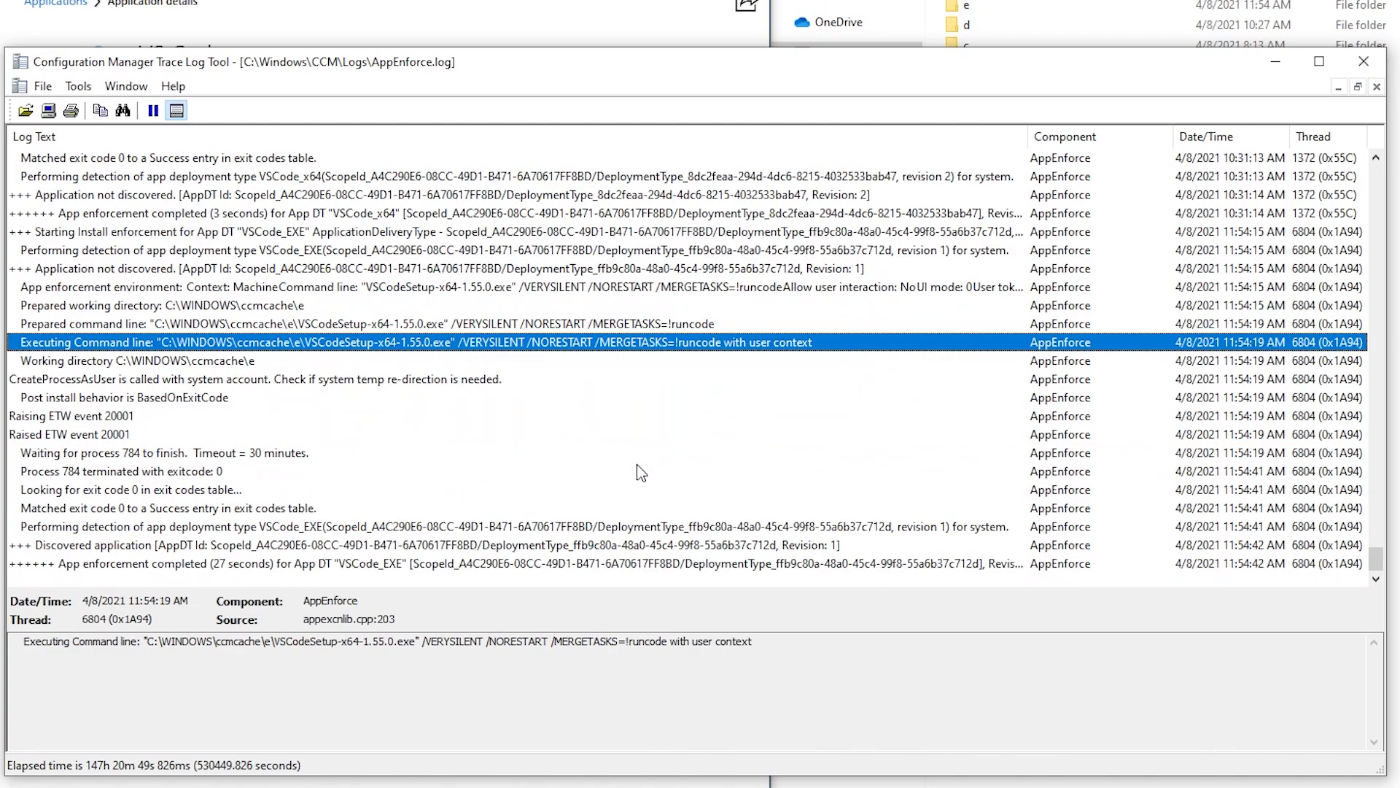
left_click(136, 528)
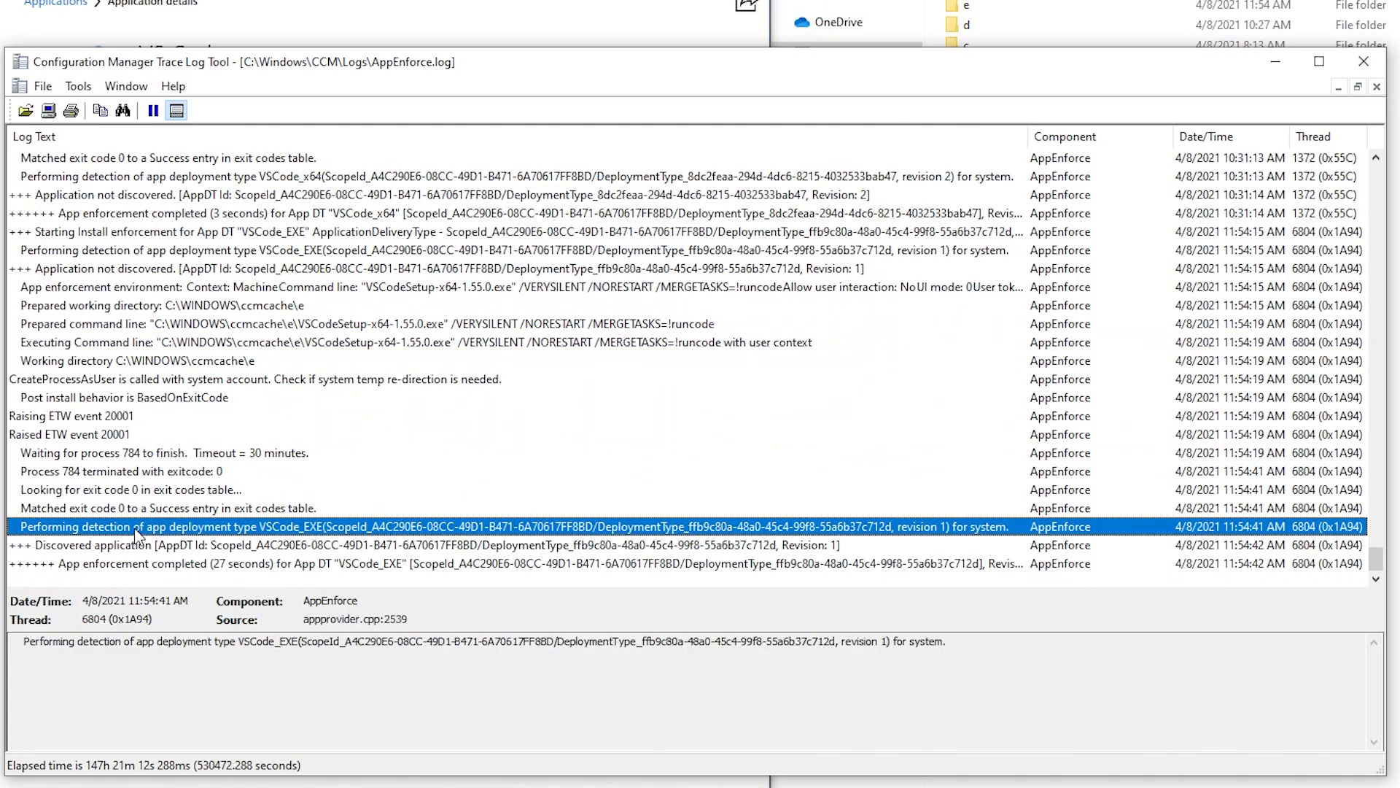
left_click(111, 546)
Step: Check VS Code's installation status in Software Center and launch Visual Studio Code to test it
left_click(394, 75)
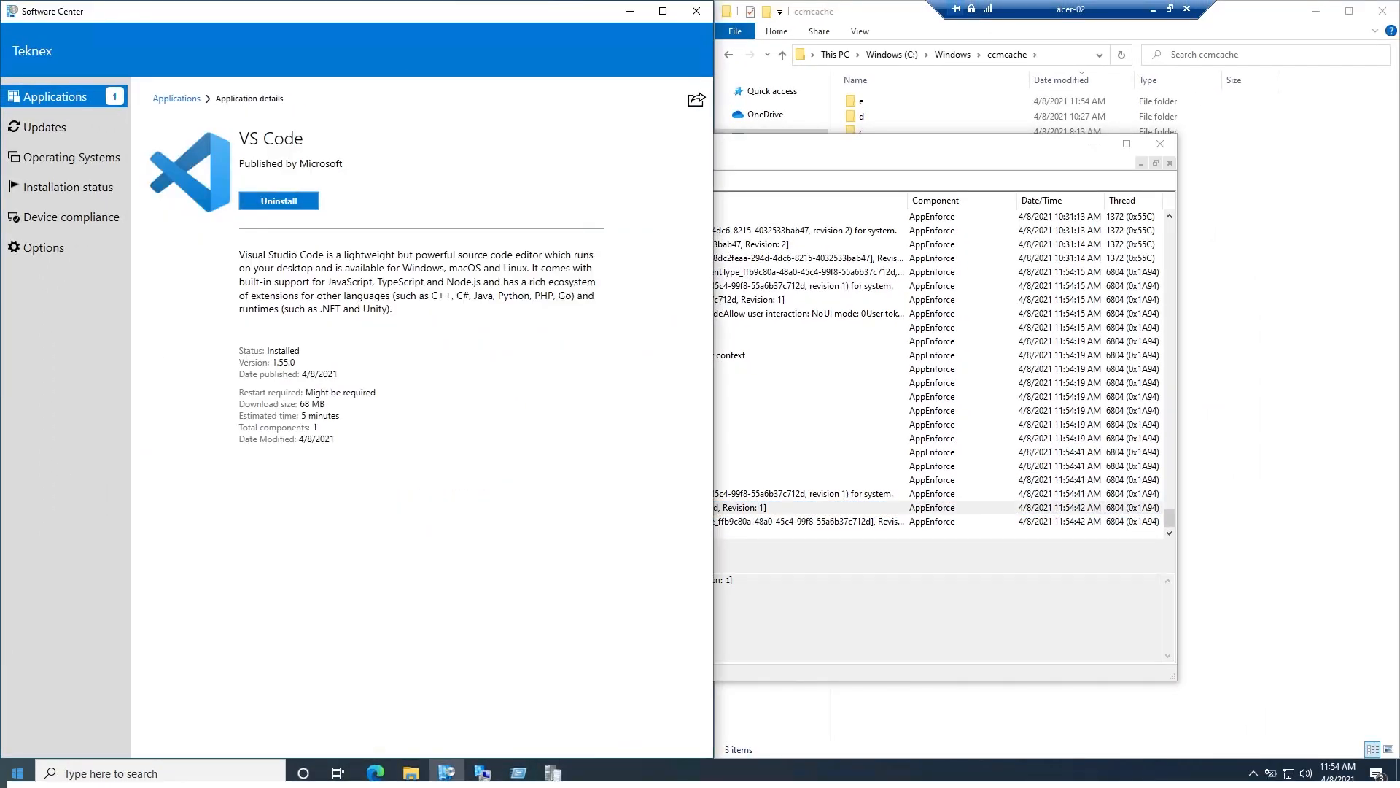
left_click(18, 773)
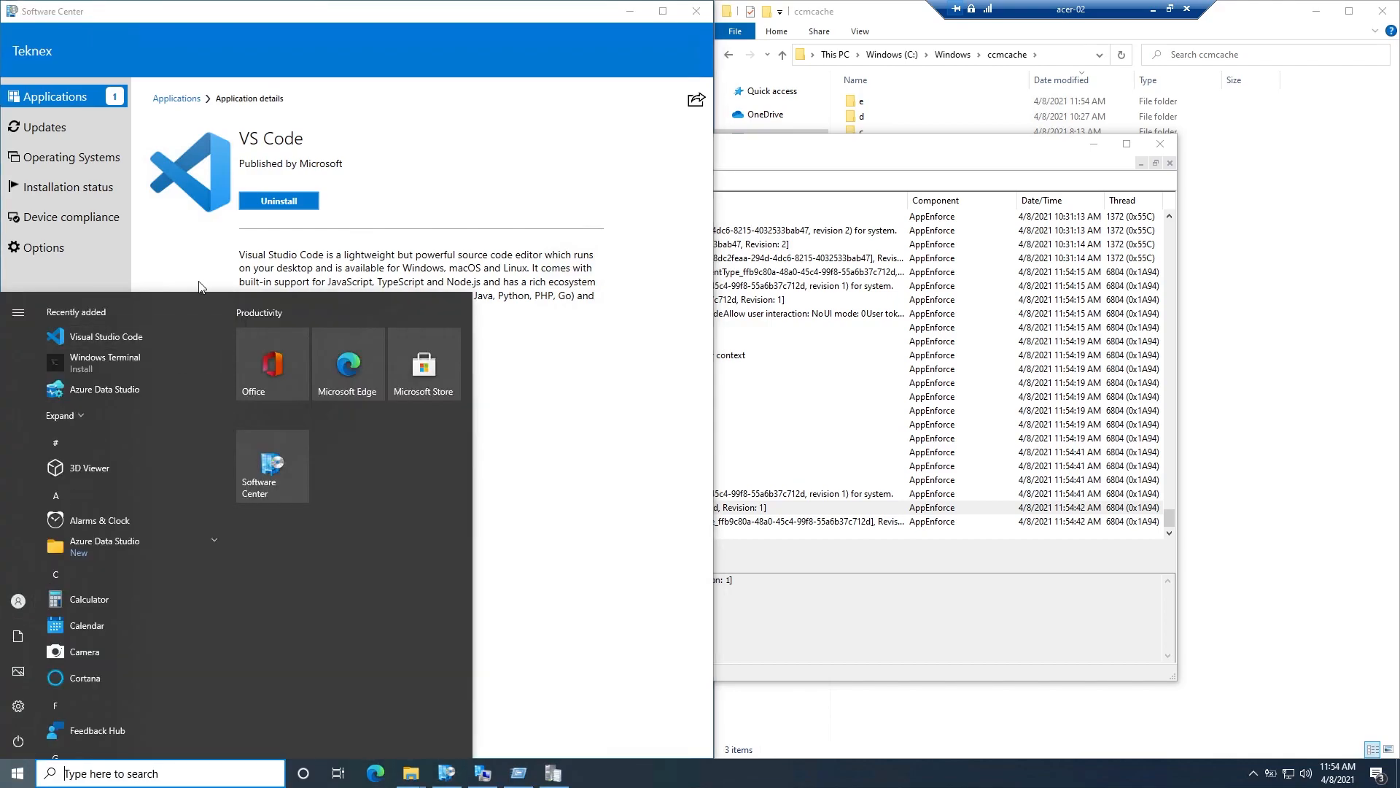
left_click(133, 338)
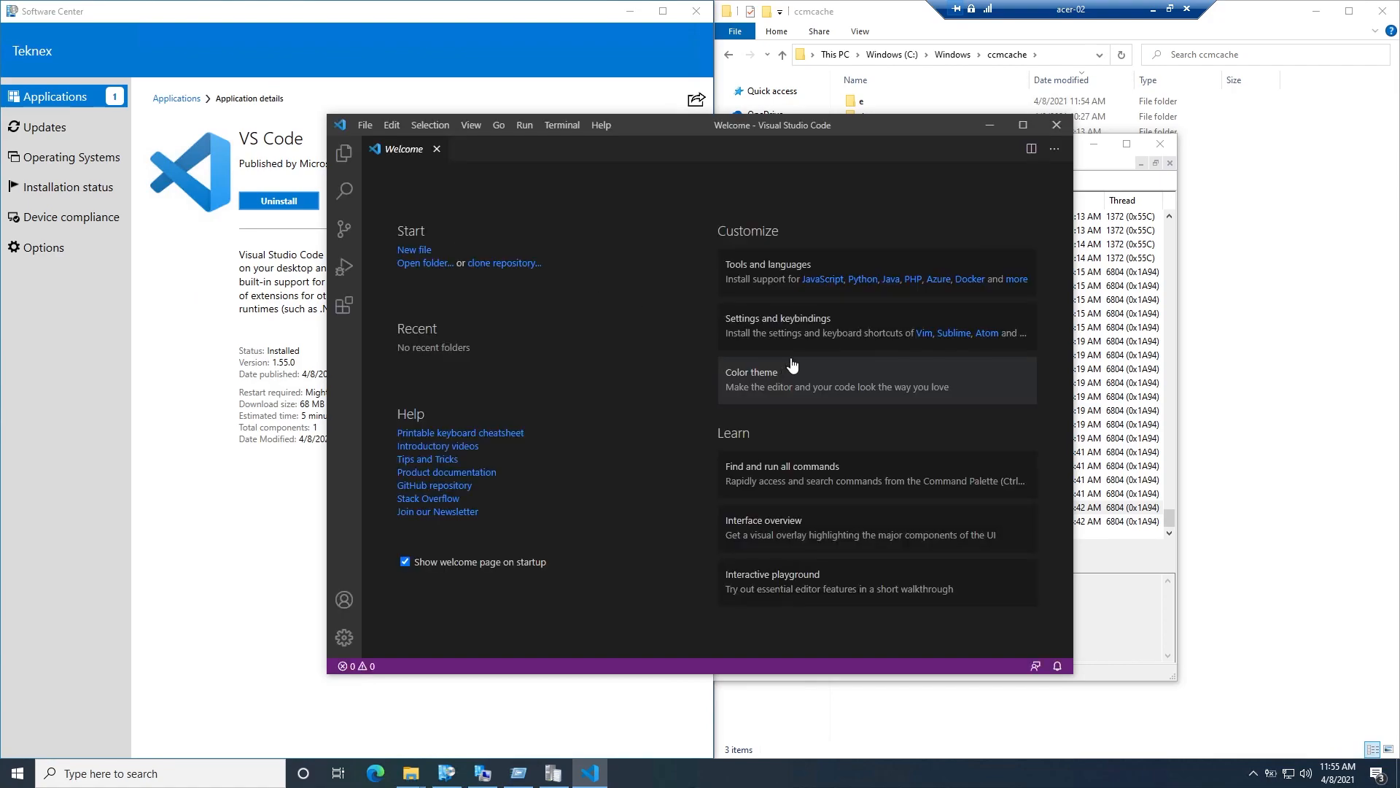
Step: Close Visual Studio Code and start uninstalling the VS Code application from Software Center
left_click(1062, 127)
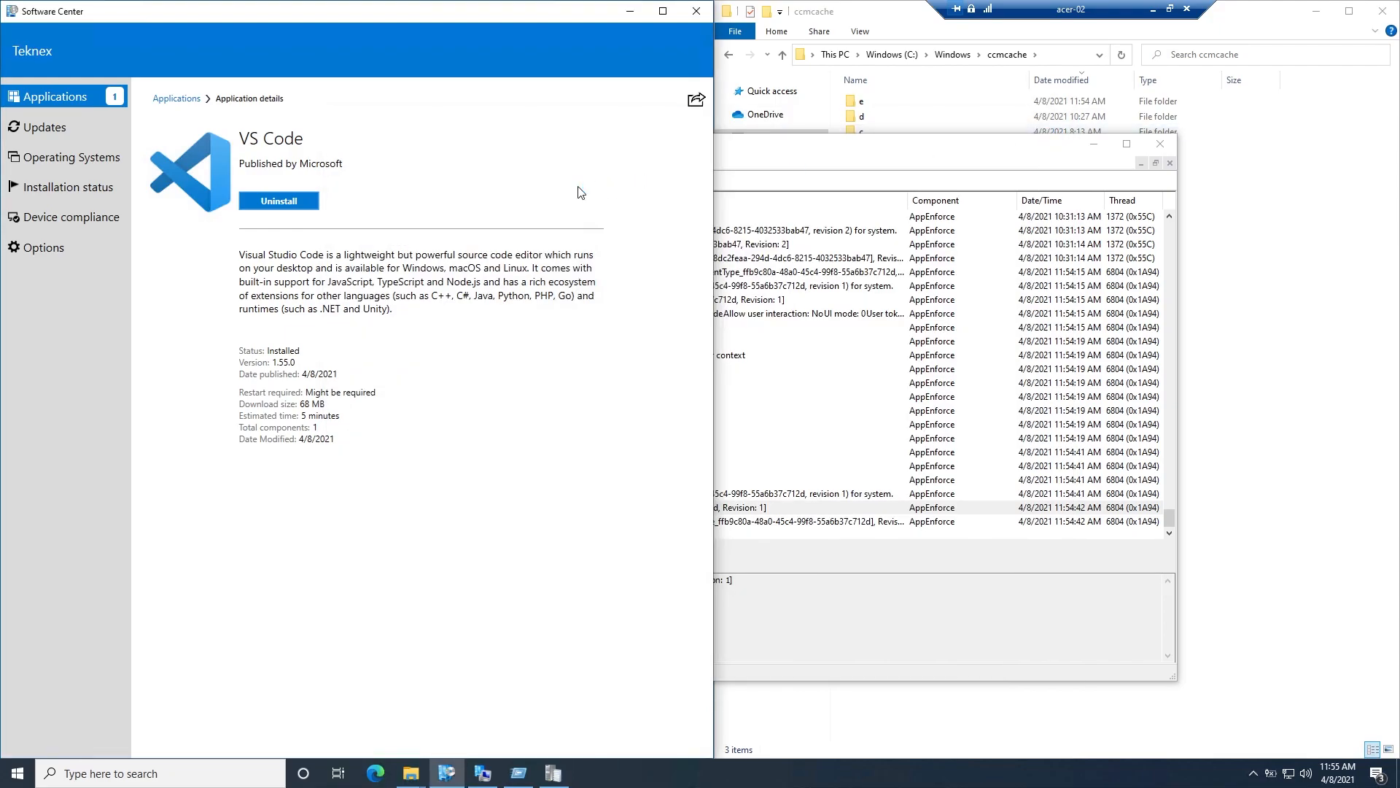
left_click(782, 161)
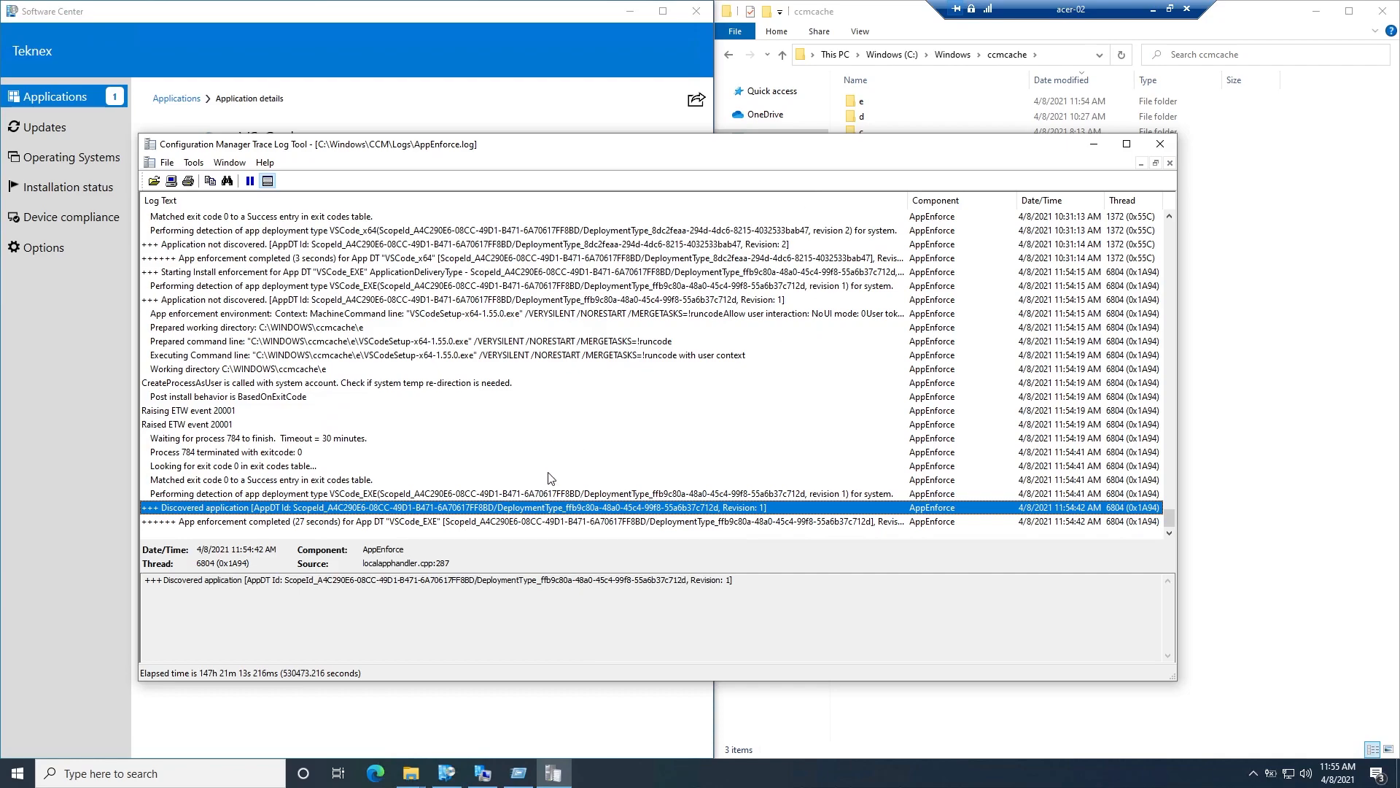
left_click(449, 86)
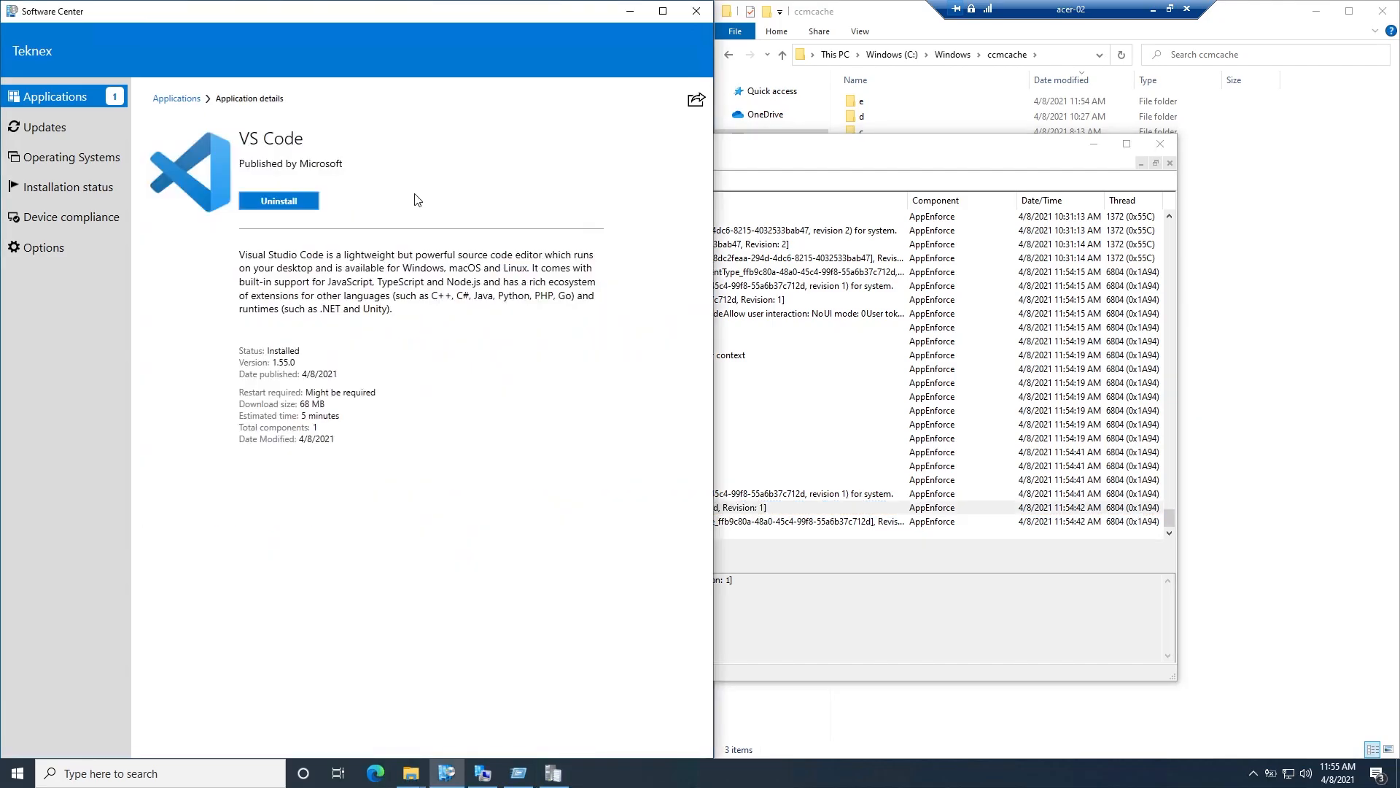
left_click(295, 206)
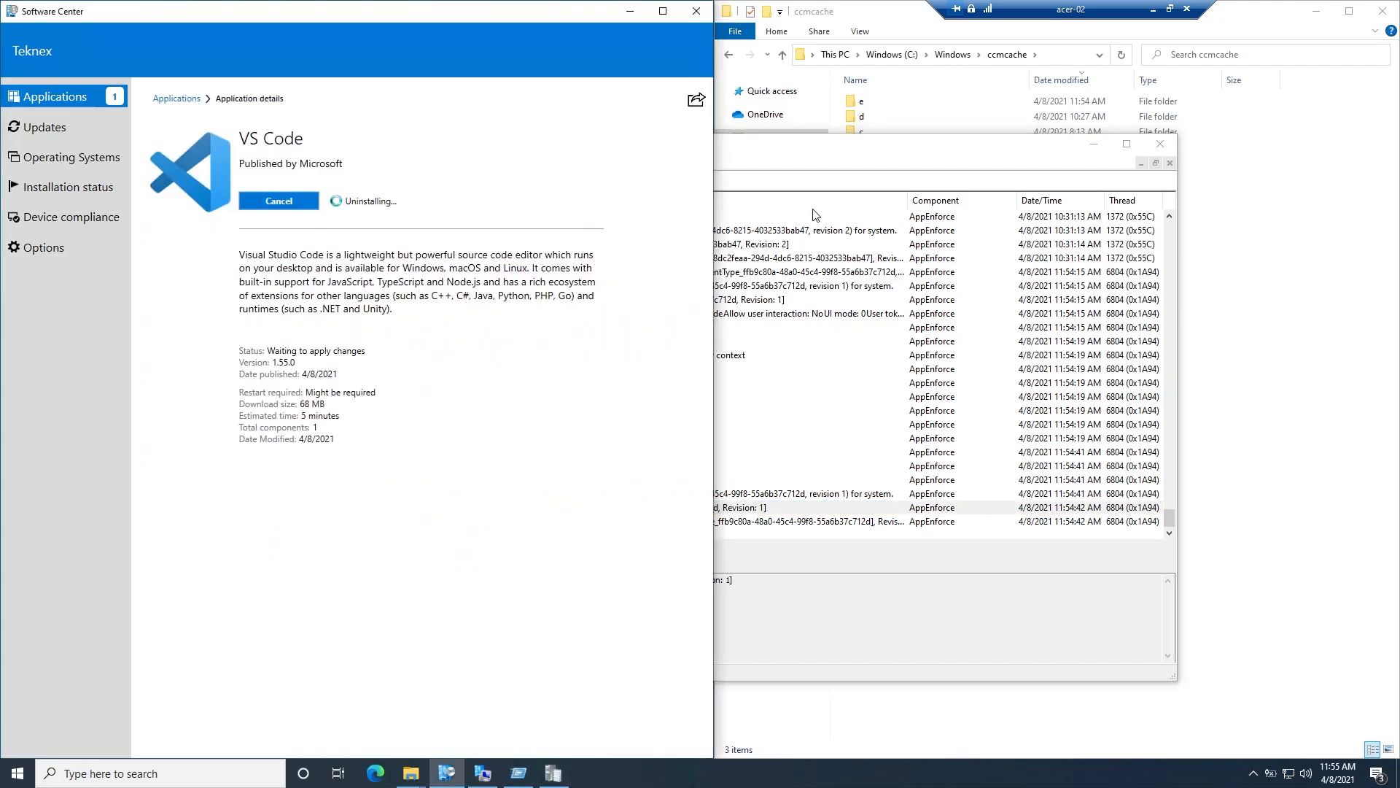
Step: Examine the prepared and executed uninstall command lines for VS Code in AppEnforce.log
left_click(828, 155)
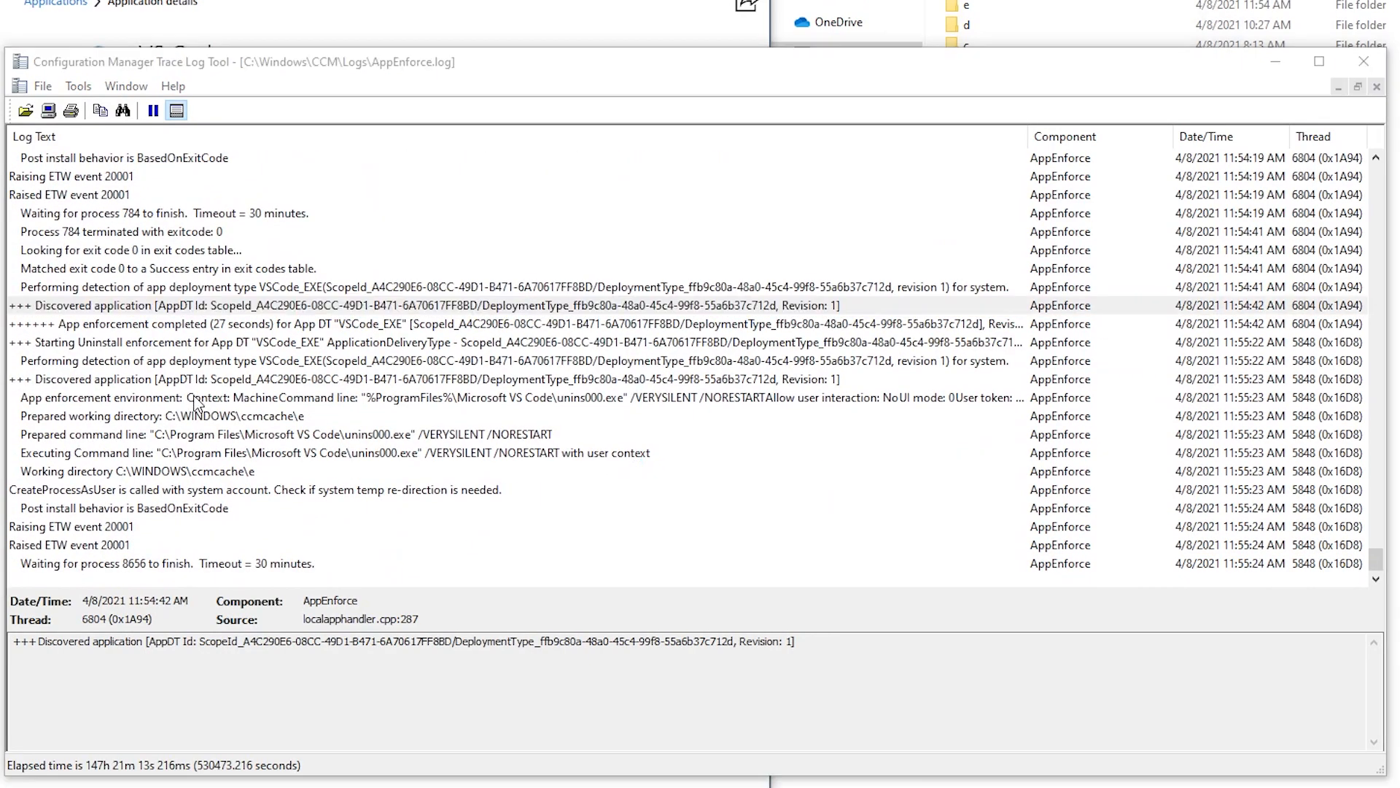
left_click(140, 435)
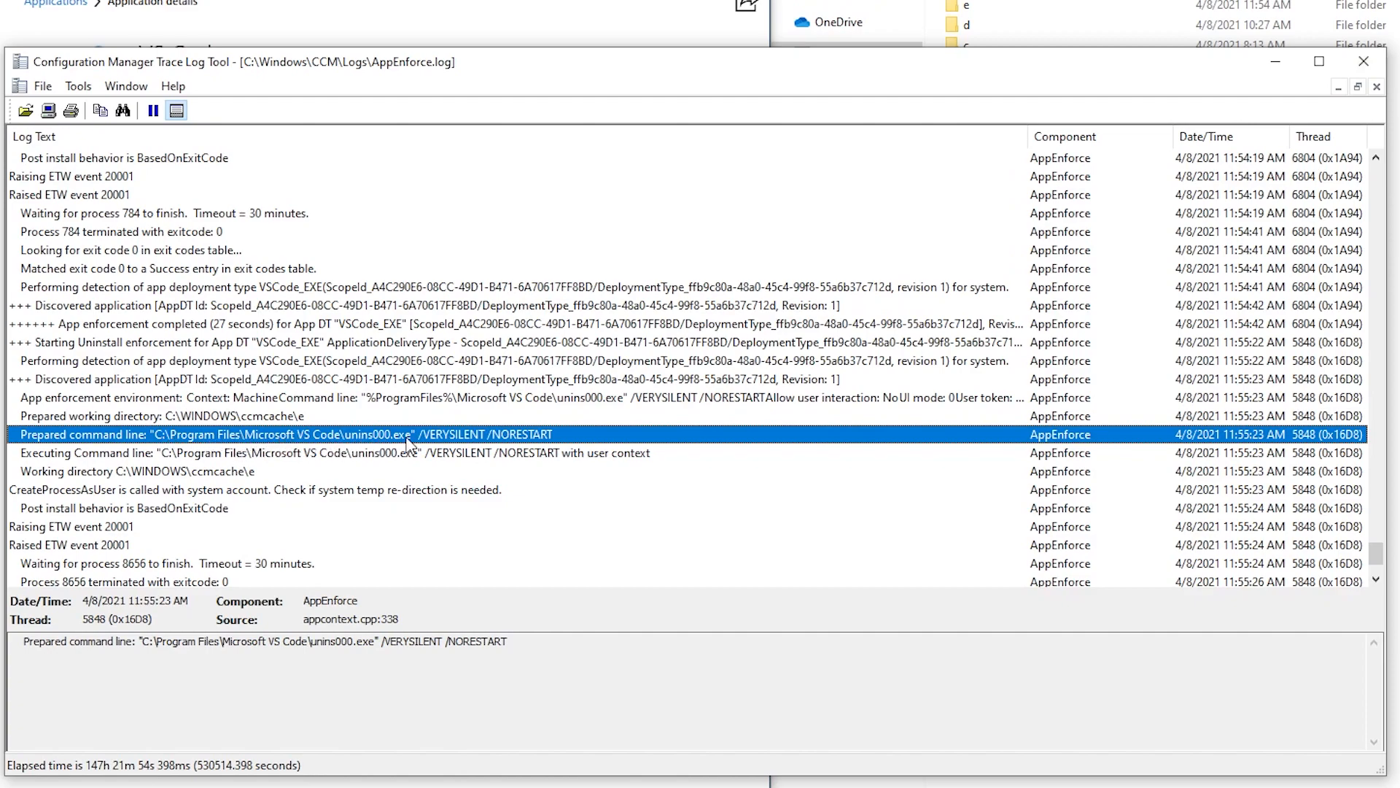
left_click(517, 454)
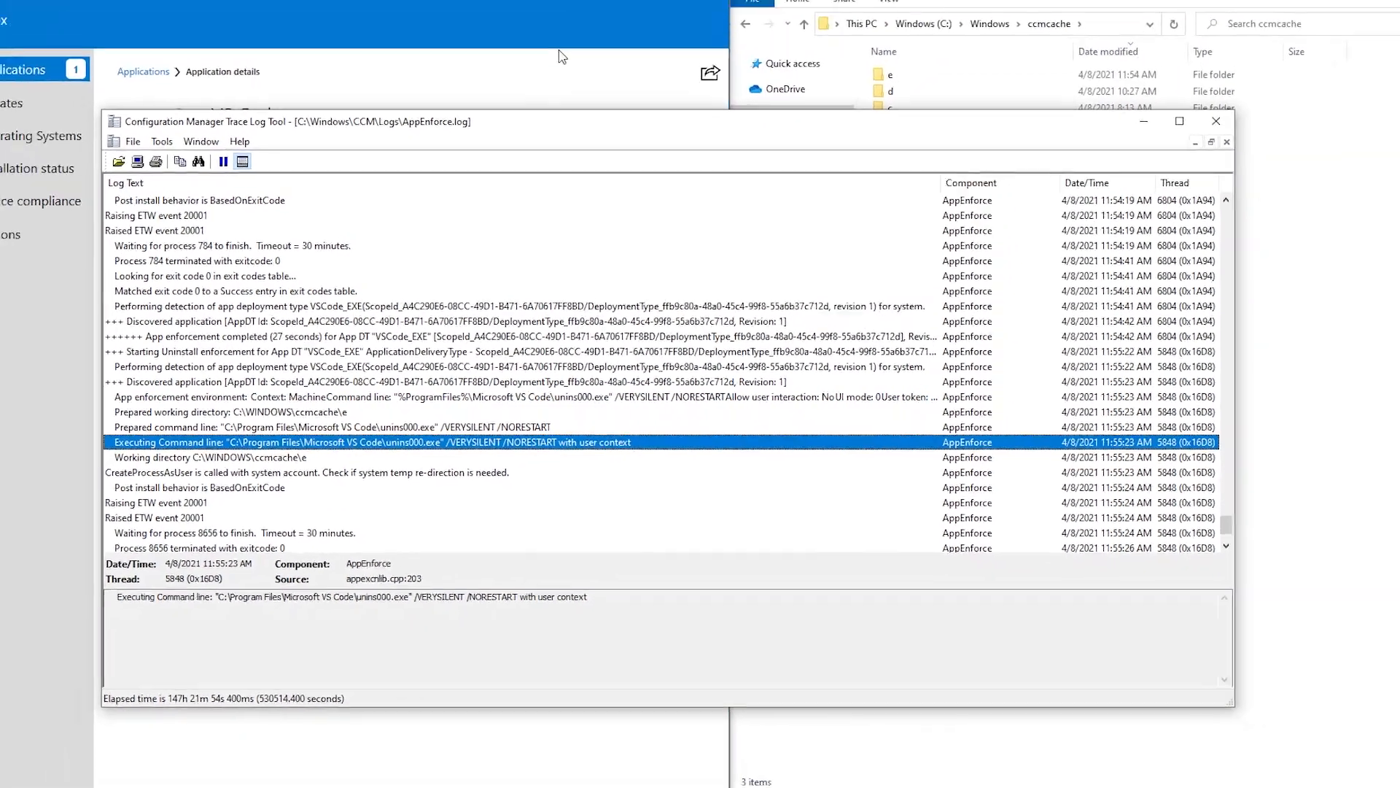
Step: Check VS Code's status in Software Center and its remaining uninstall log entries, and minimize the acer-02 session to return to the Configuration Manager console
left_click(559, 50)
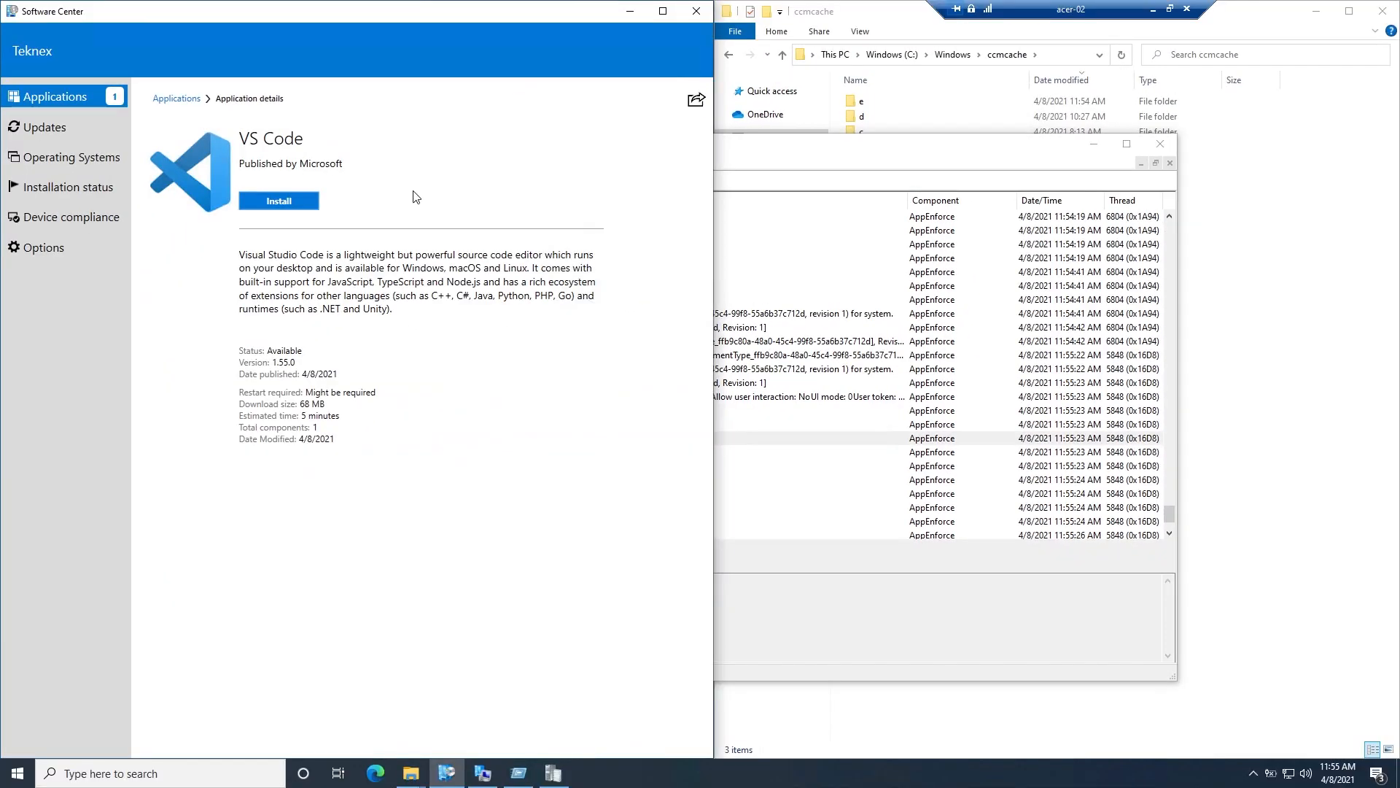
left_click(802, 180)
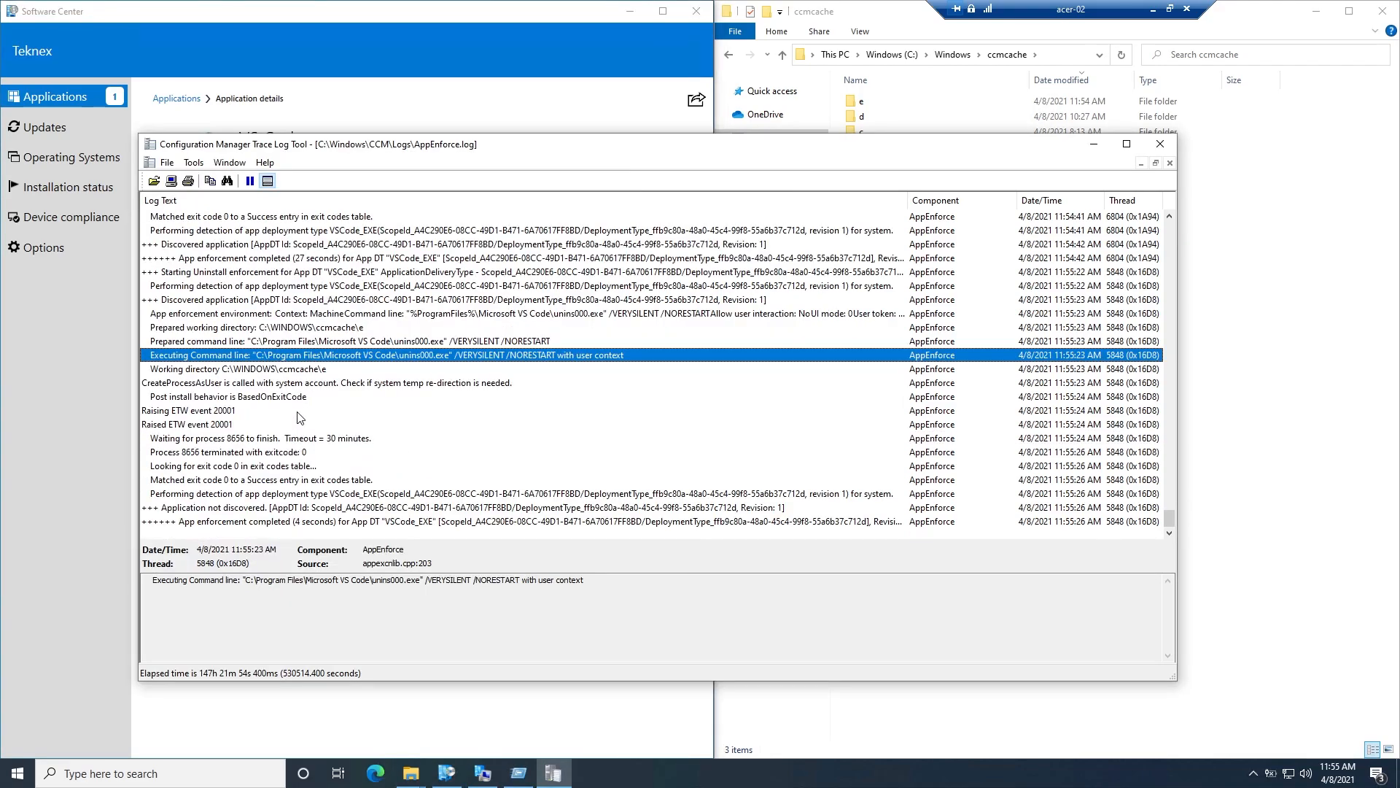
left_click(307, 371)
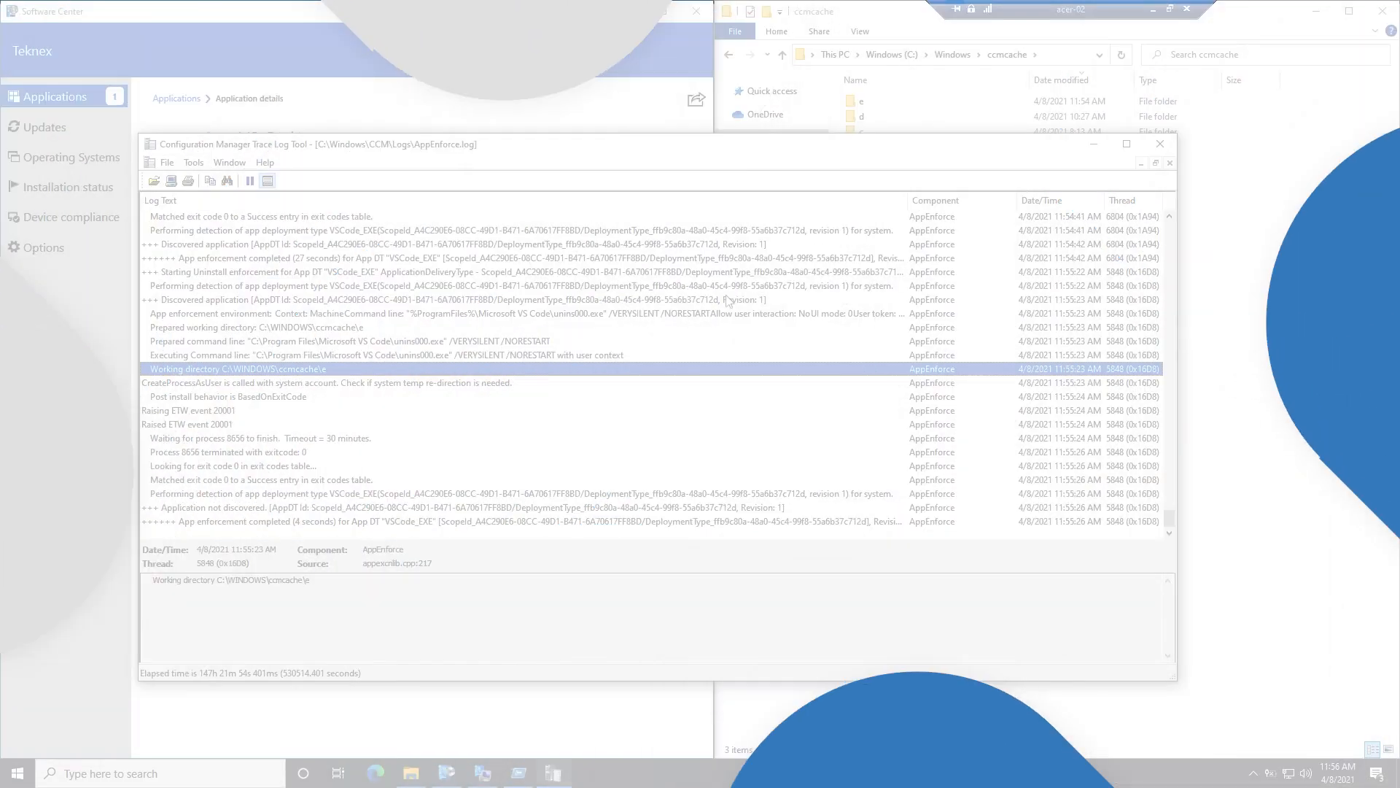
left_click(1153, 9)
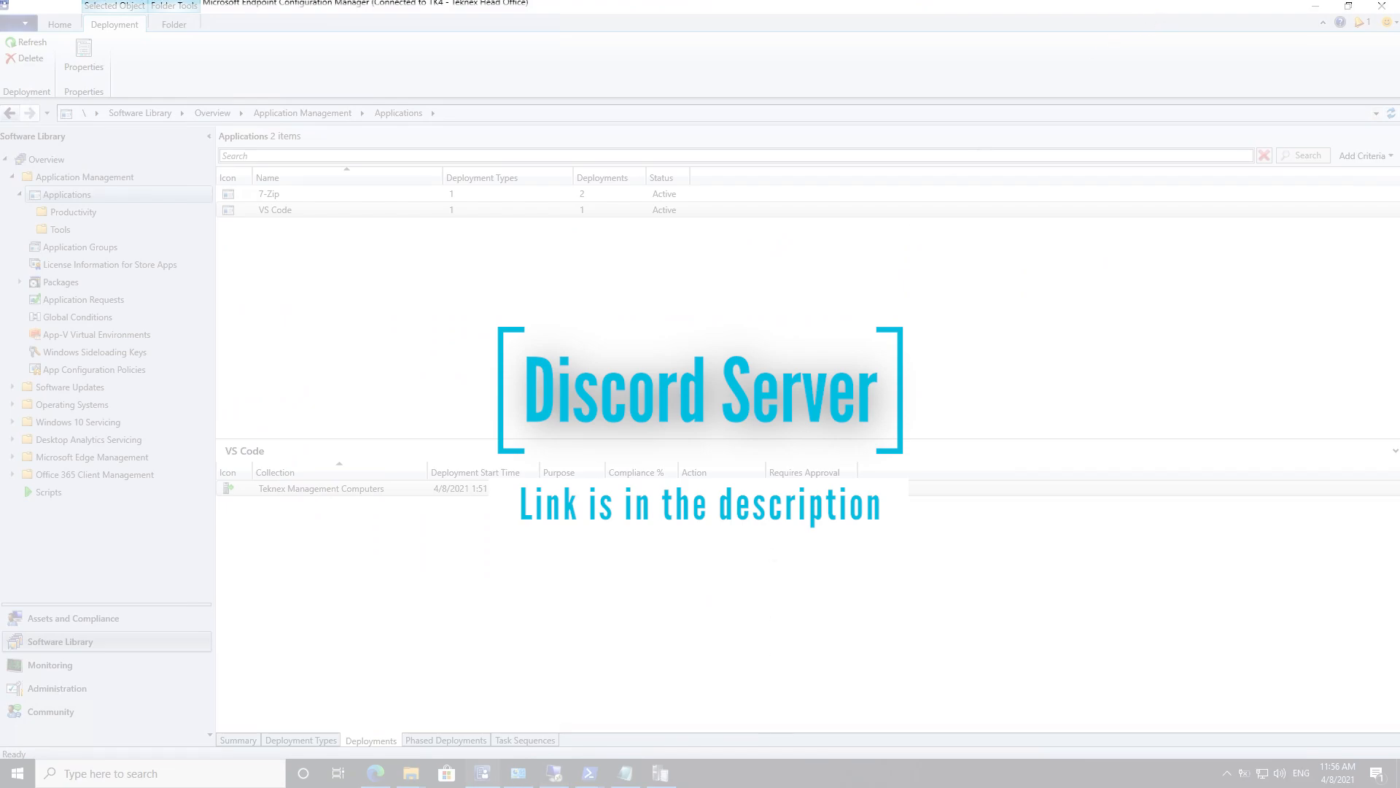